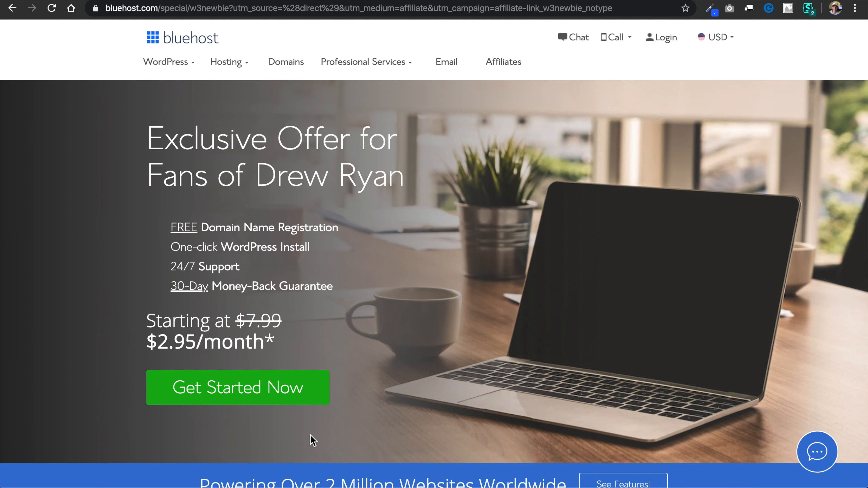
Start the hosting sign-up from the exclusive offer, check the site's connection security, and select the basic plan.
left_click(294, 403)
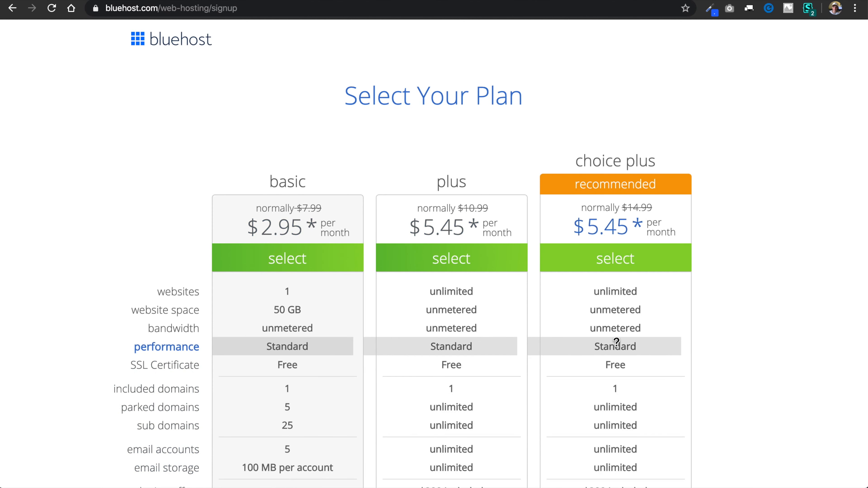
scroll(753, 399, "down", 3)
scroll(751, 393, "down", 2)
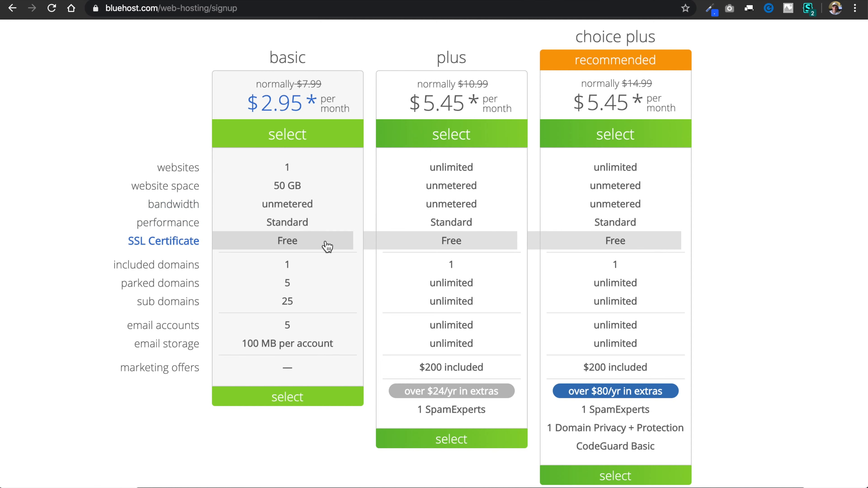
left_click(95, 8)
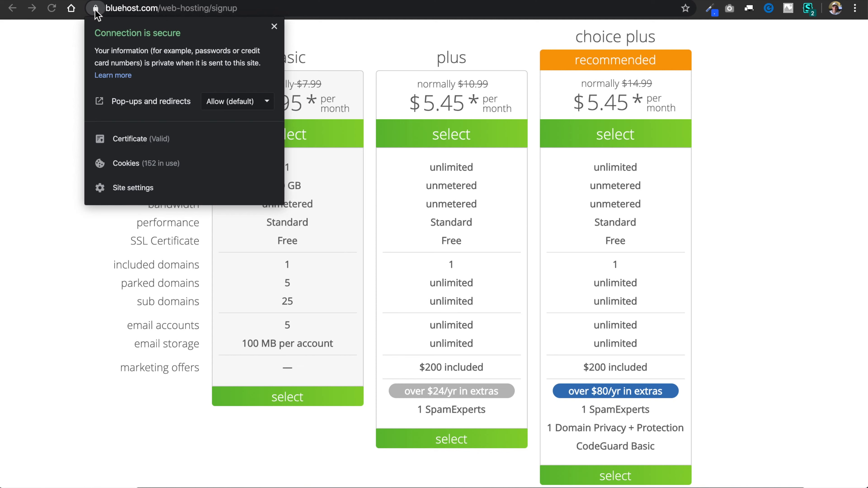
left_click(53, 145)
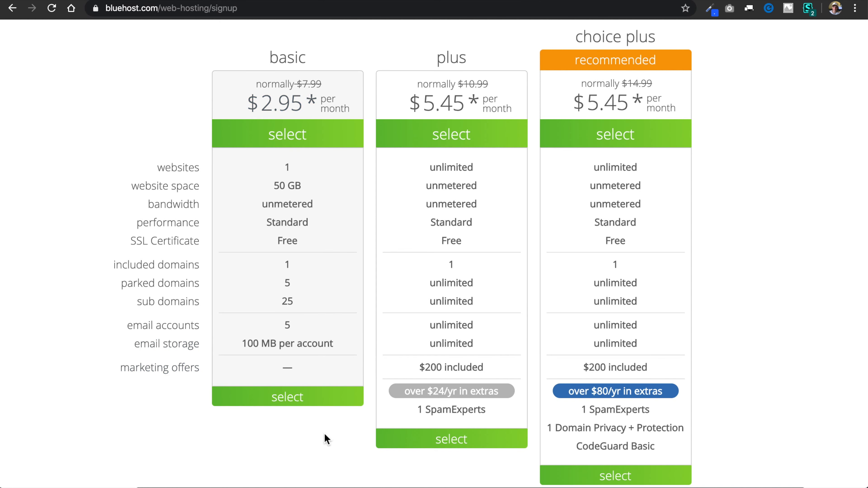
left_click(314, 399)
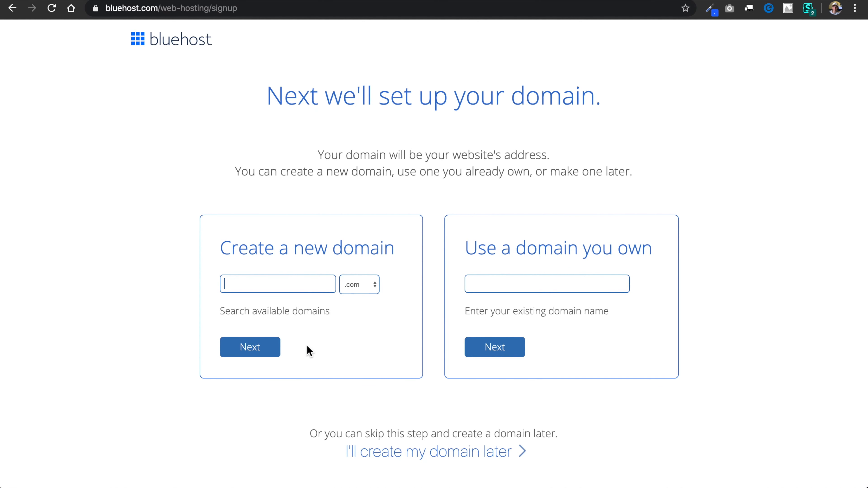
Request the new domain drew-host with the .com extension and continue to account creation.
type("drew-host")
left_click(359, 286)
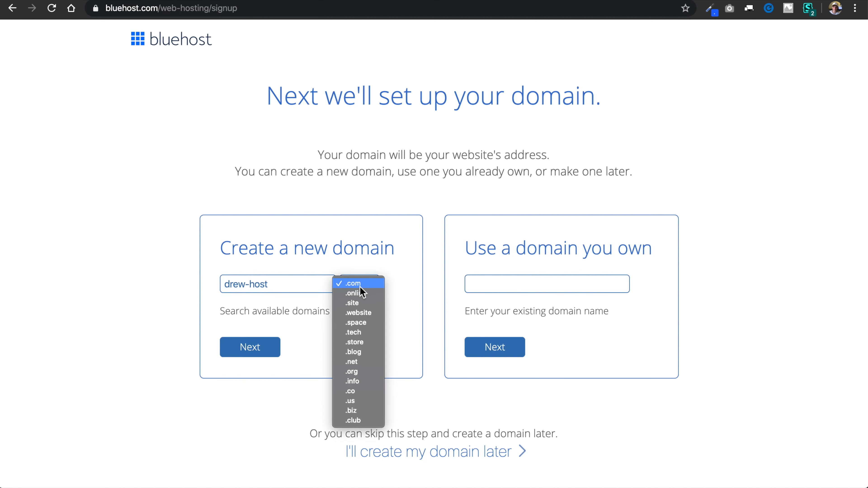
left_click(398, 295)
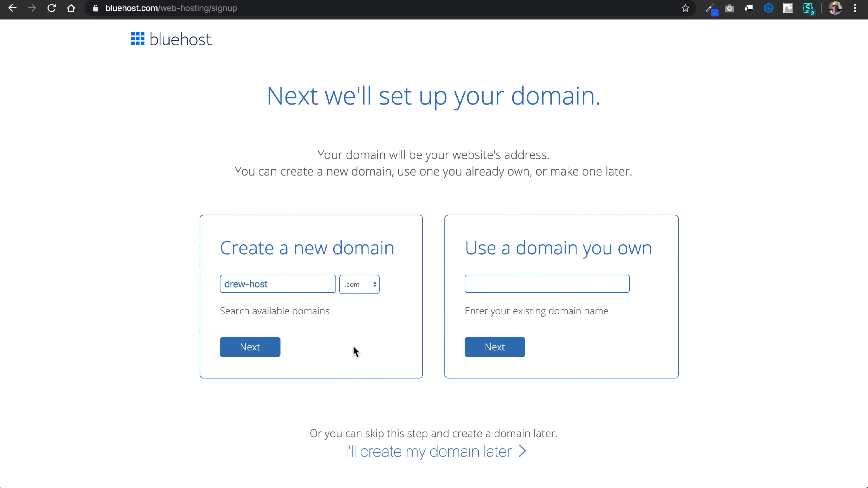
left_click(259, 353)
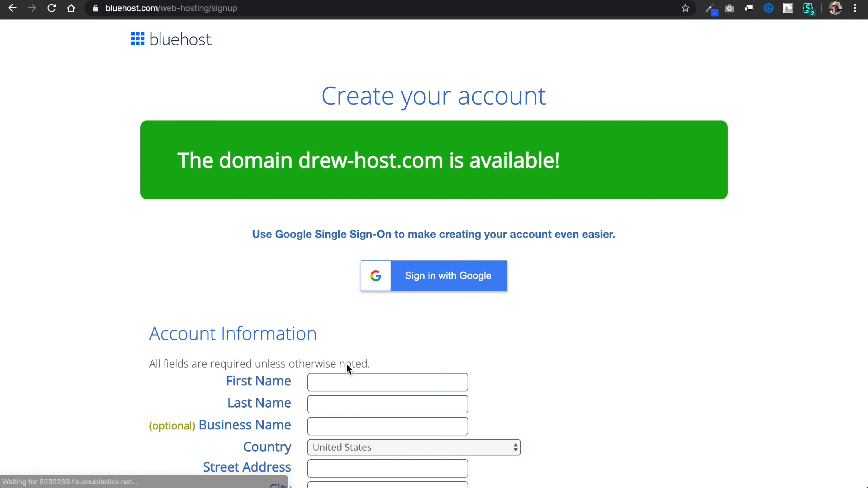
Fill in the account information with the customer's first and last name, address, phone number and e-mail.
scroll(548, 342, "down", 2)
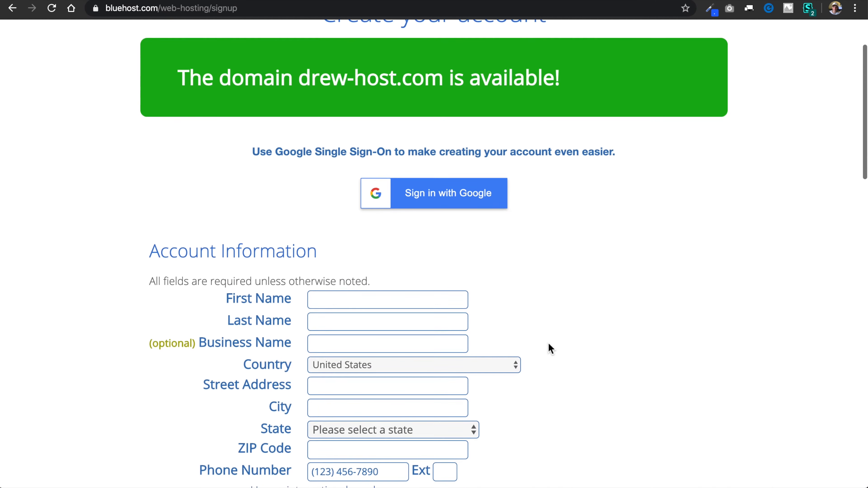
scroll(548, 345, "down", 2)
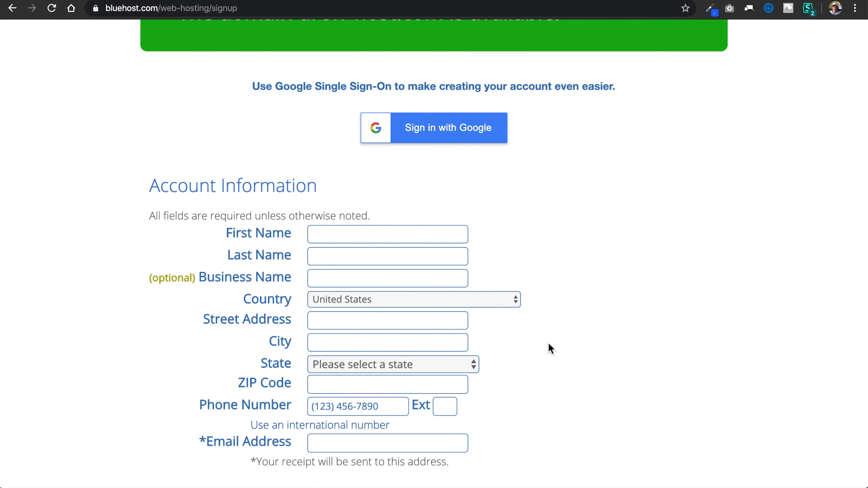
scroll(548, 342, "down", 4)
left_click(382, 110)
left_click(429, 134)
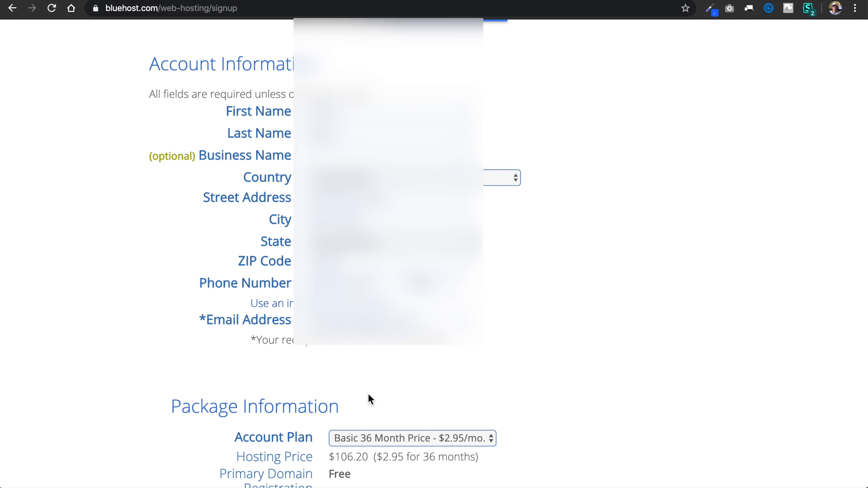
Change the account plan to Basic 12 Month Price - $4.95/mo.
scroll(368, 394, "down", 10)
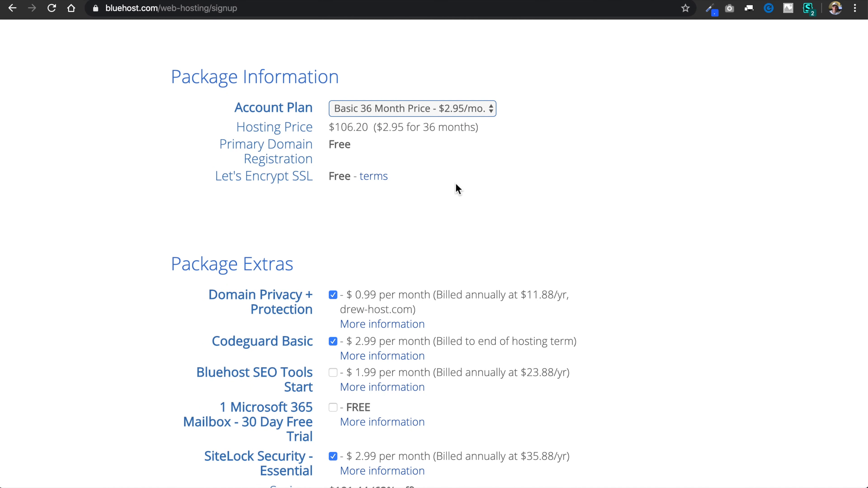
left_click(481, 114)
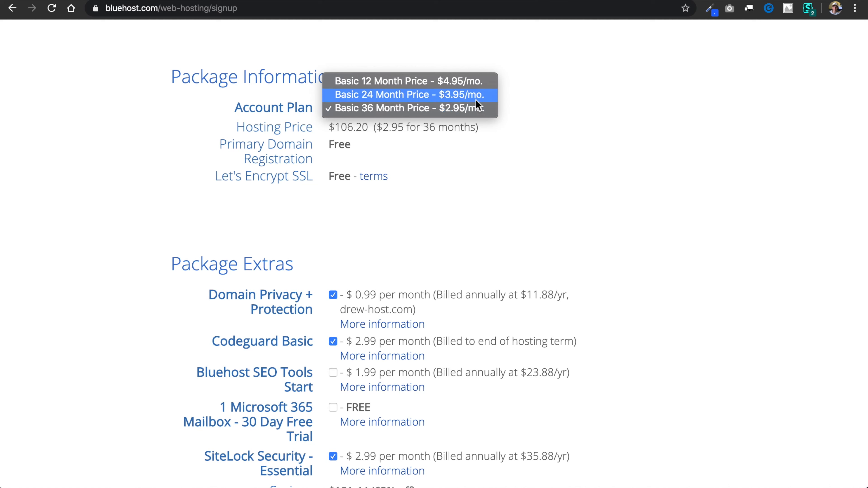
left_click(484, 83)
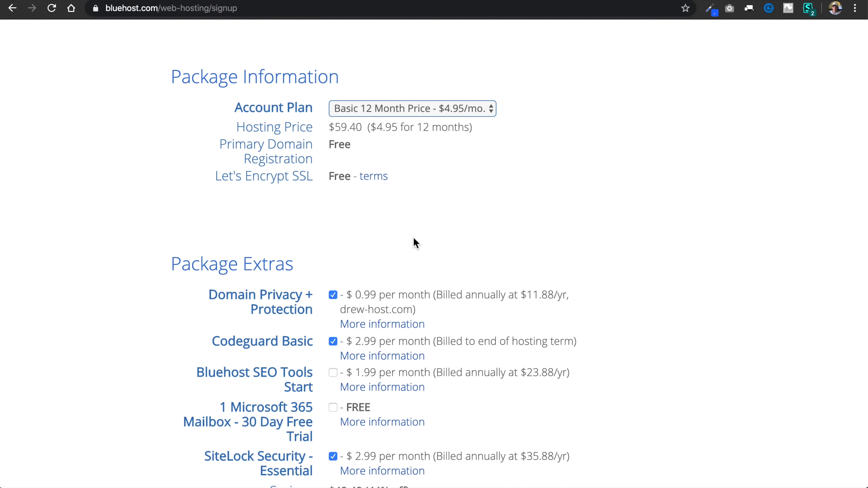
Remove Codeguard Basic and SiteLock Security - Essential from the package extras.
scroll(412, 241, "down", 5)
scroll(414, 241, "down", 1)
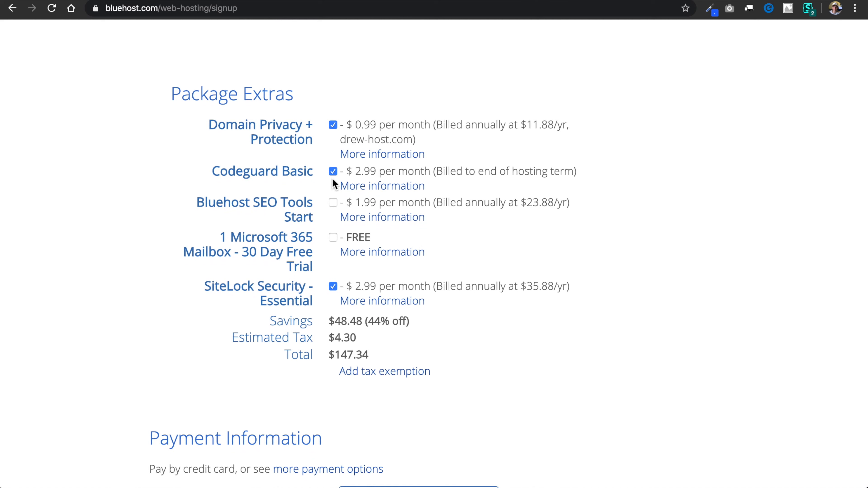
left_click(333, 172)
left_click(332, 286)
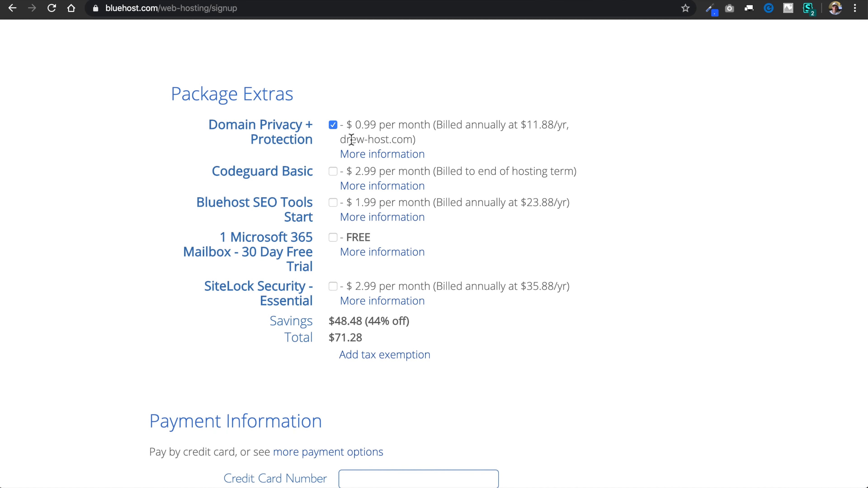
left_click(335, 126)
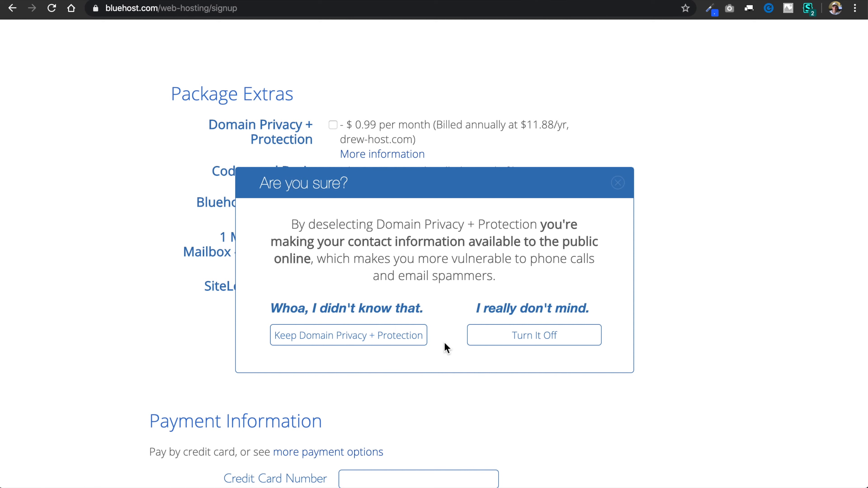
left_click(502, 345)
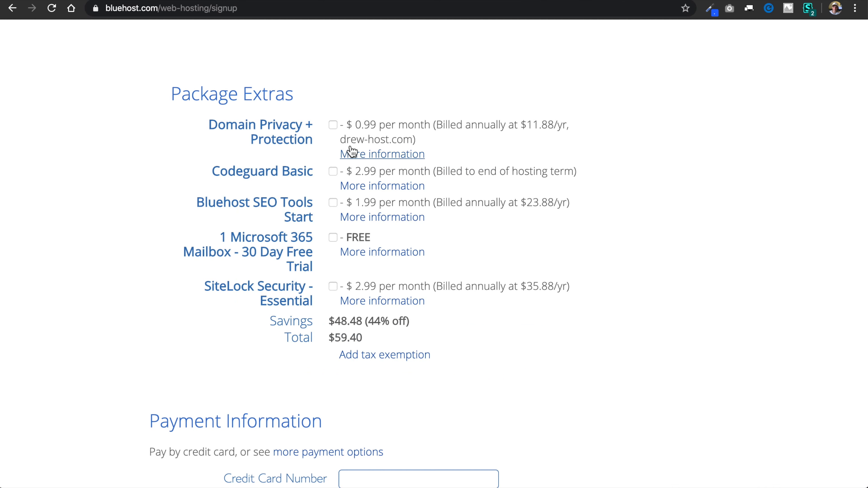
left_click(333, 125)
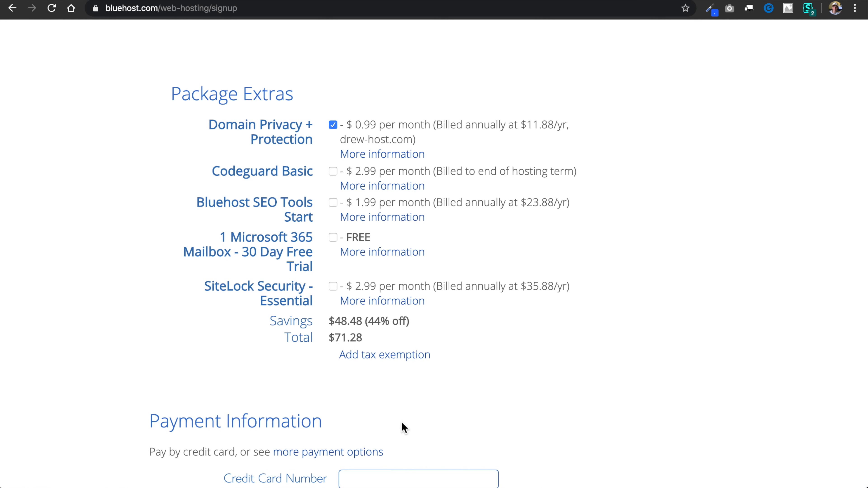
Enter the credit card number, CVV2 code and expiration date, accept the terms and policies, and submit the order.
scroll(403, 426, "down", 10)
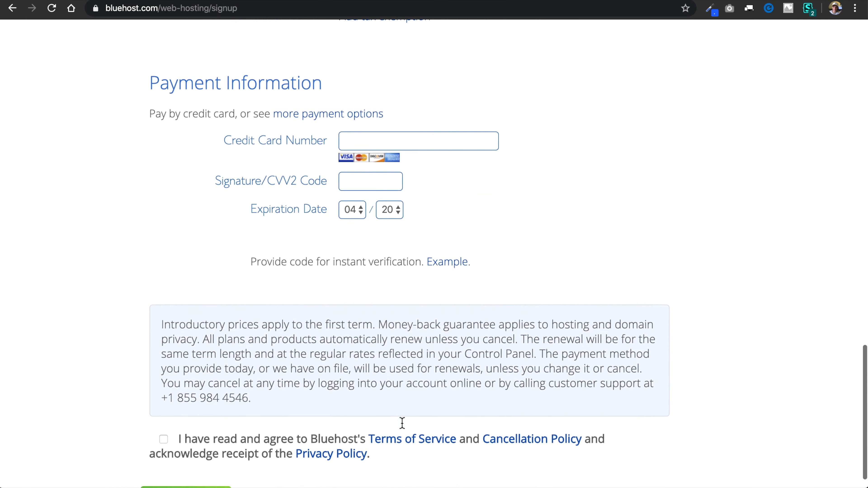
scroll(402, 423, "down", 2)
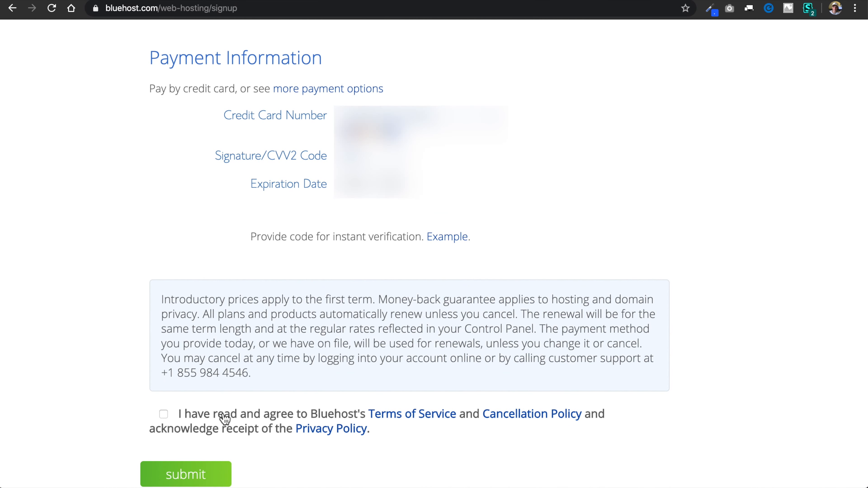
left_click(163, 415)
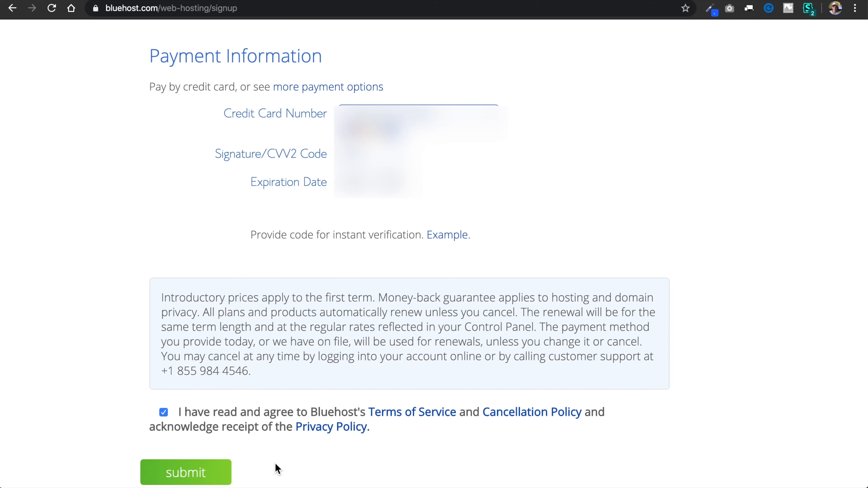
left_click(214, 481)
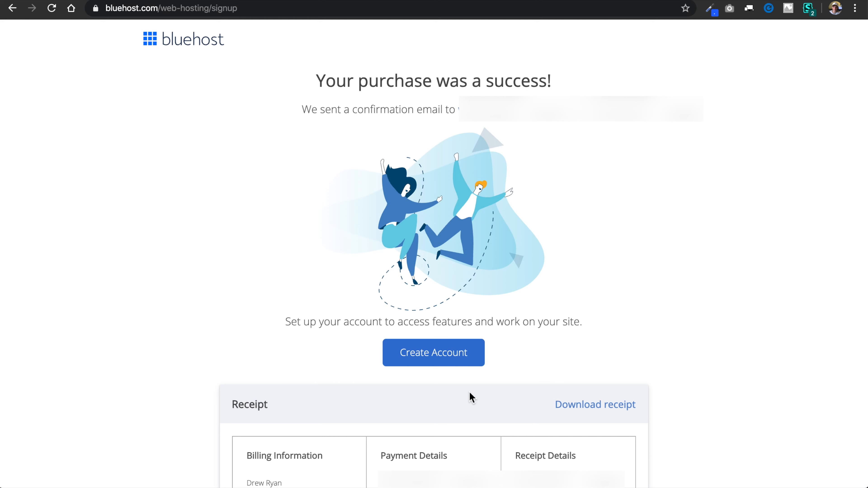
Create the account for the purchased domain by entering and retyping a new password and accepting the privacy policy and terms.
left_click(440, 359)
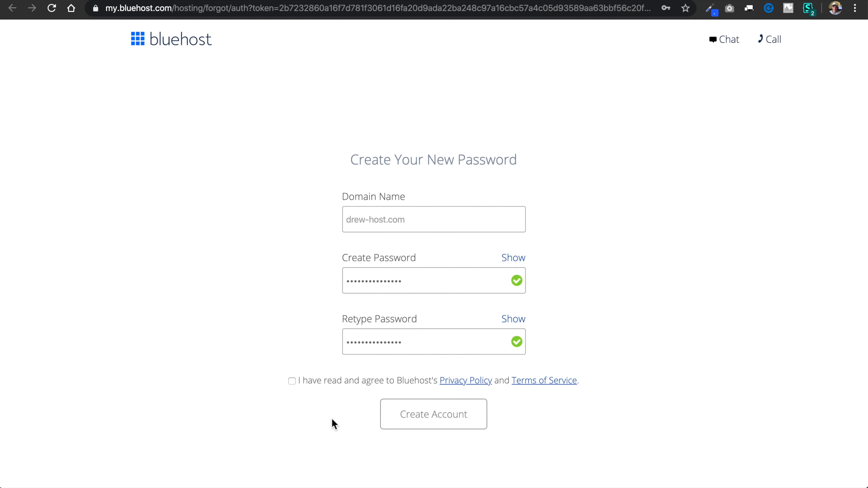
left_click(292, 381)
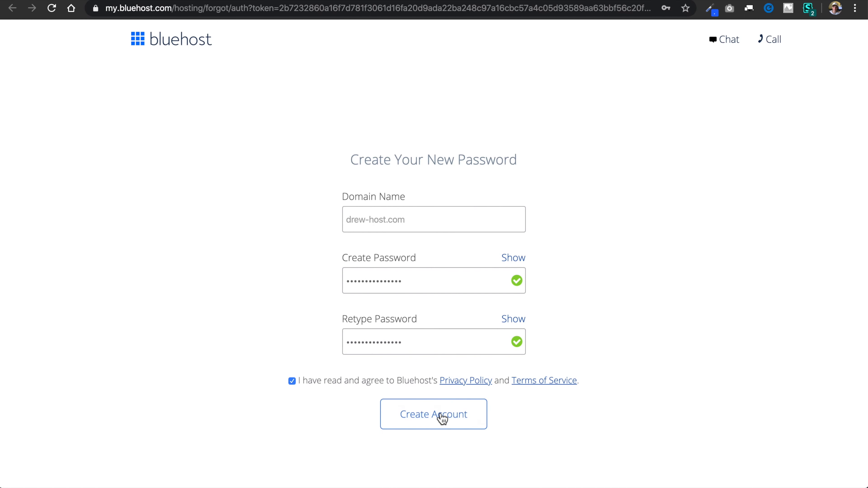
left_click(436, 424)
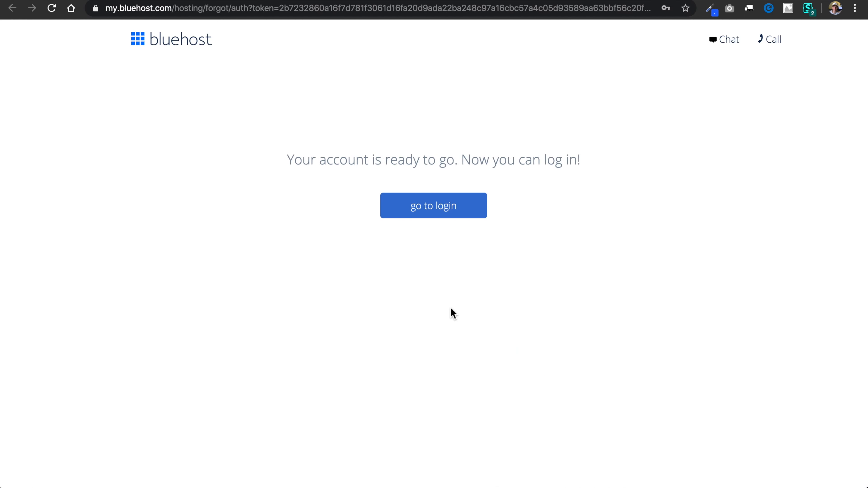
Go to the hosting login for drew-host.com, enter the account password and log in.
left_click(434, 218)
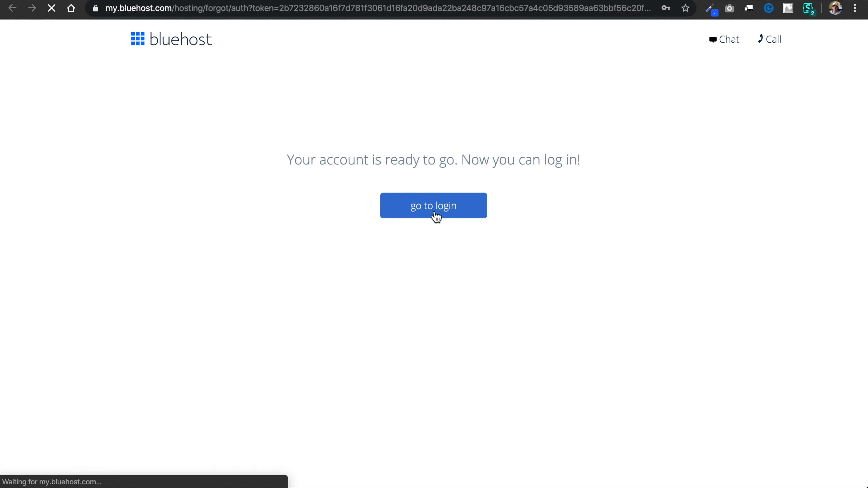
scroll(446, 292, "down", 2)
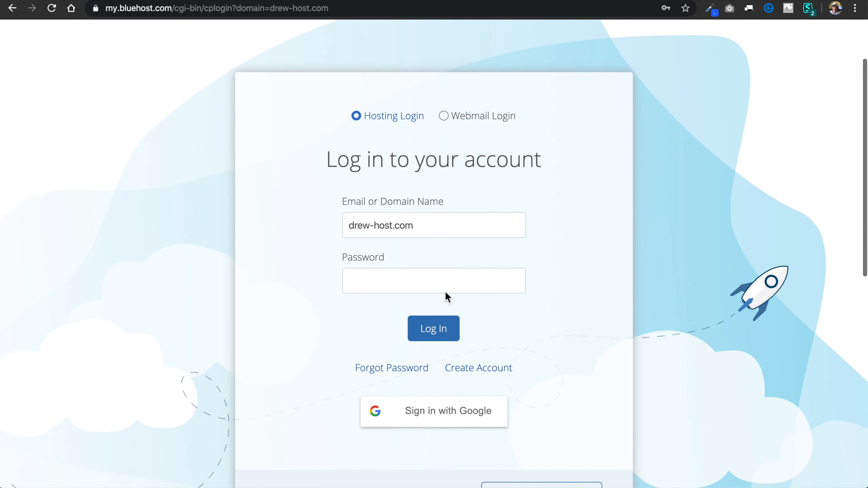
left_click(450, 337)
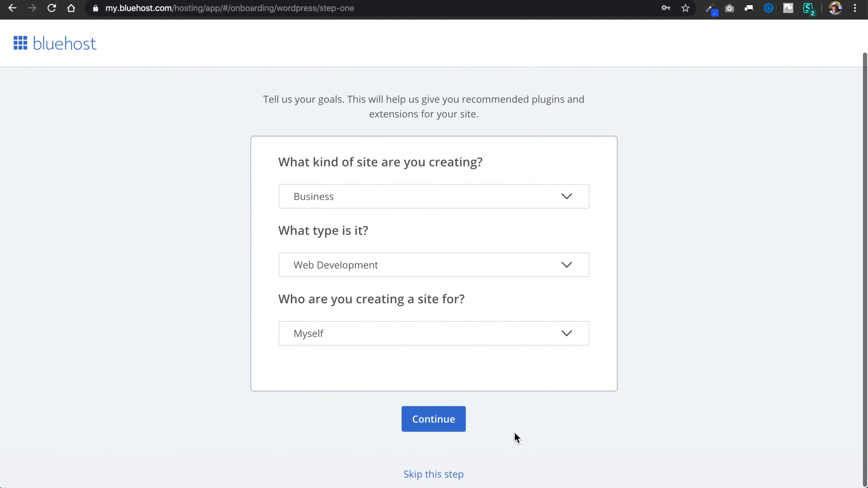
Skip the onboarding's site goals, site details and theme selection, and open the new WordPress site for viewing.
left_click(438, 476)
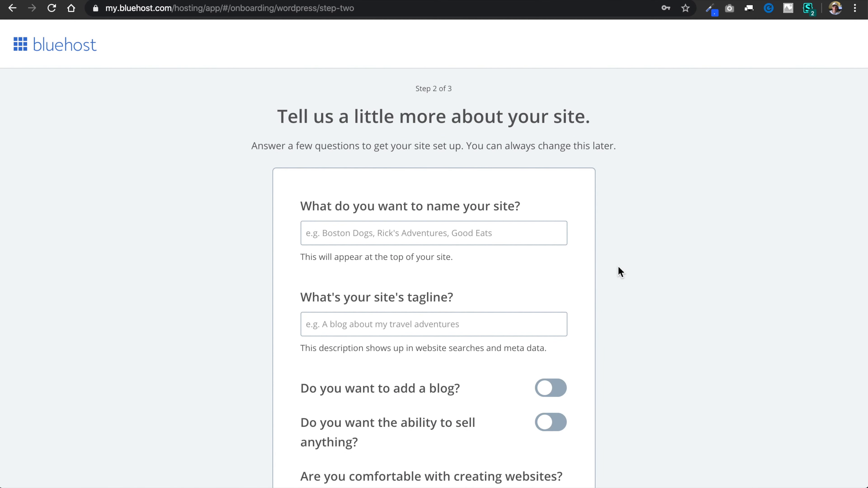
scroll(620, 274, "down", 5)
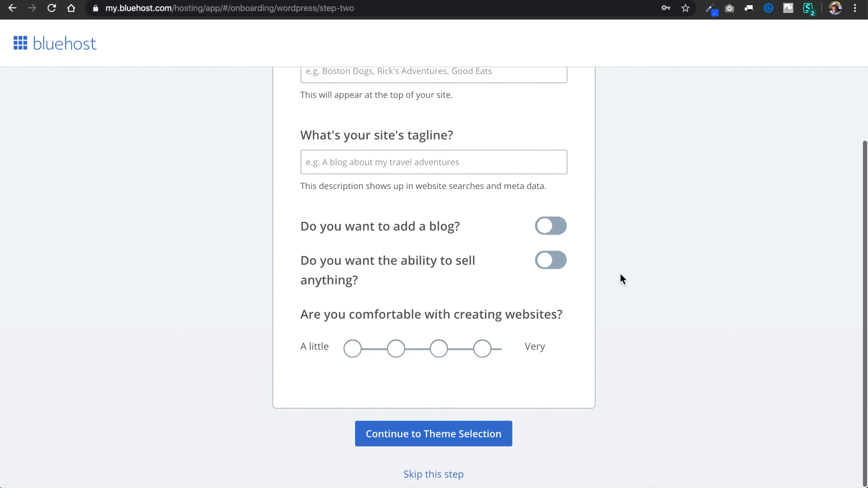
left_click(439, 477)
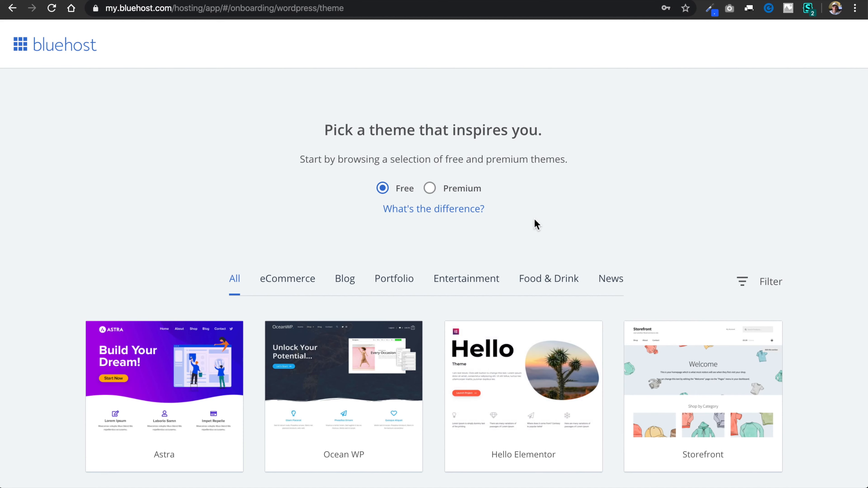
scroll(461, 252, "down", 10)
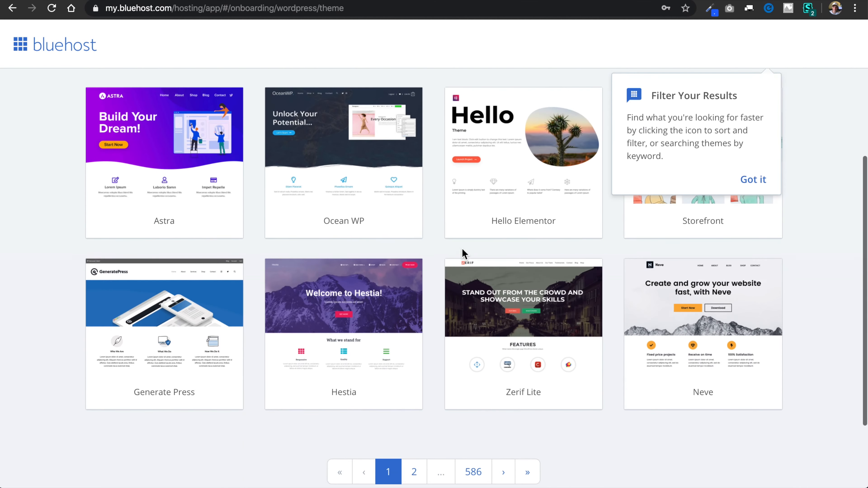
left_click(434, 427)
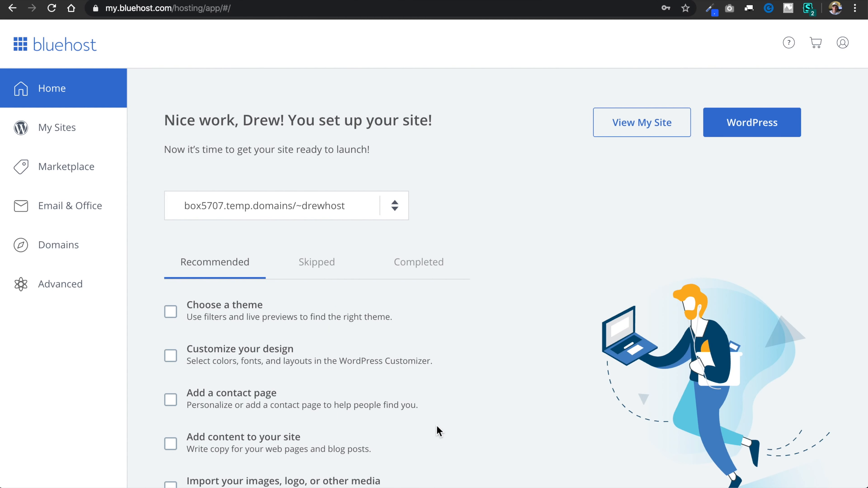
mouse_move(442, 399)
left_click(652, 139)
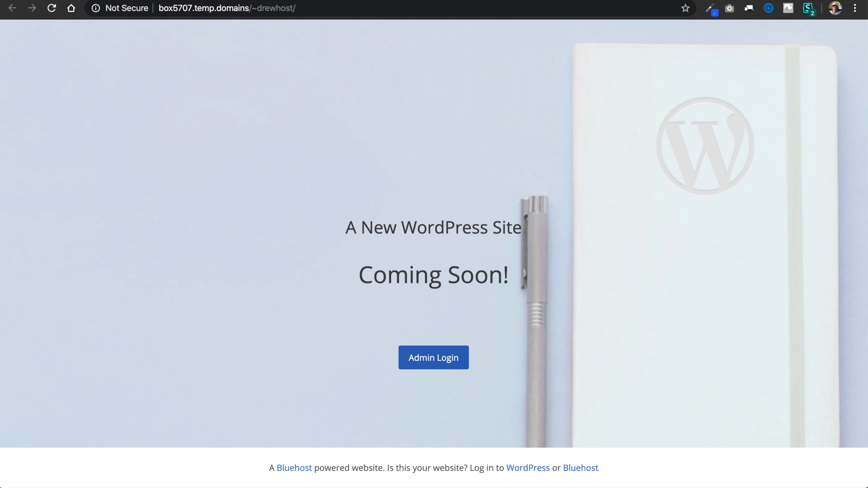
Switch to Gmail and verify the email address from Bluehost's WHOIS verification message for drew-host.com.
left_click(482, 0)
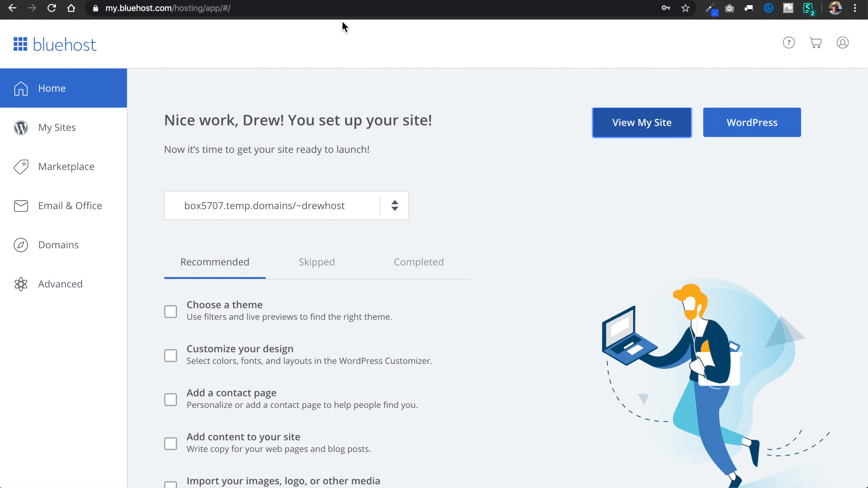
left_click(380, 0)
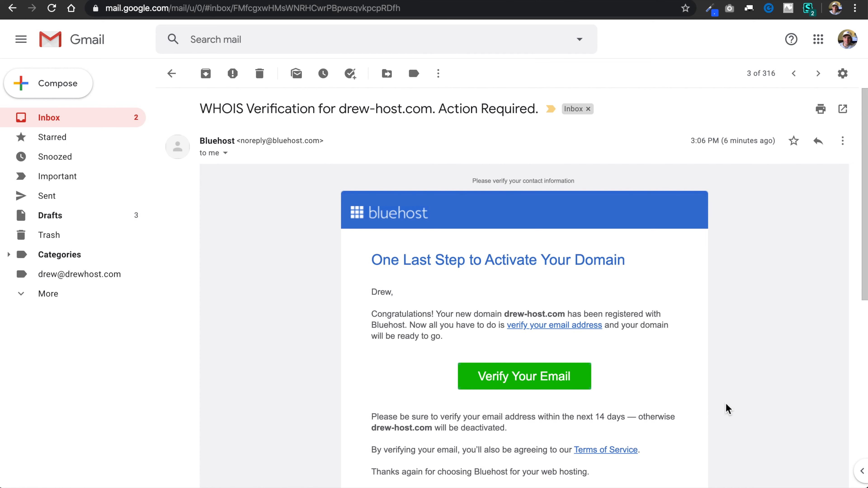
scroll(727, 409, "down", 3)
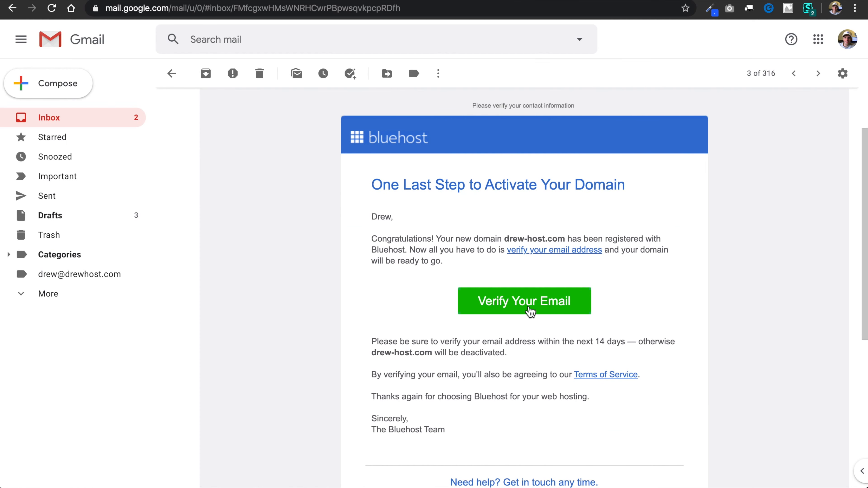
left_click(529, 313)
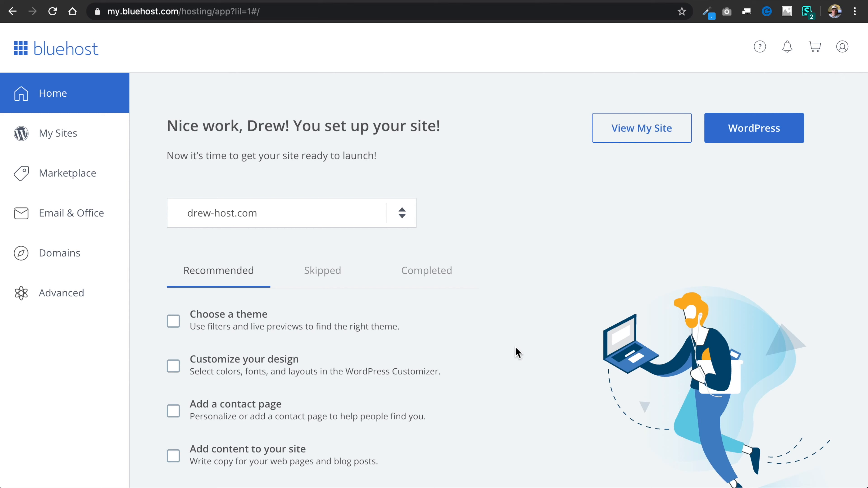
Check the hosting account's site list, keep drew-host.com selected and open its WordPress admin dashboard.
left_click(408, 215)
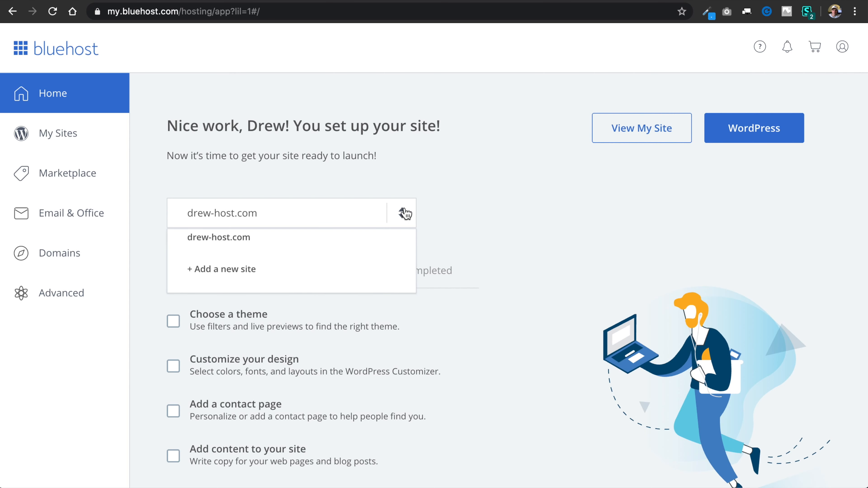
left_click(407, 215)
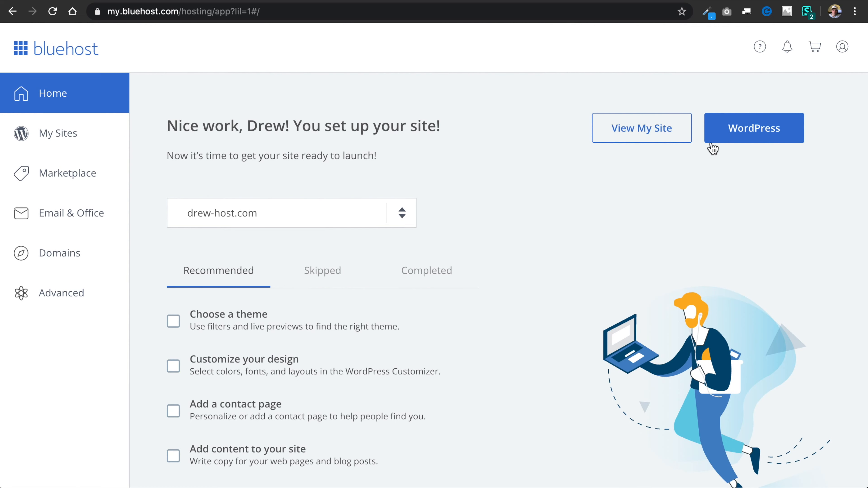
left_click(748, 137)
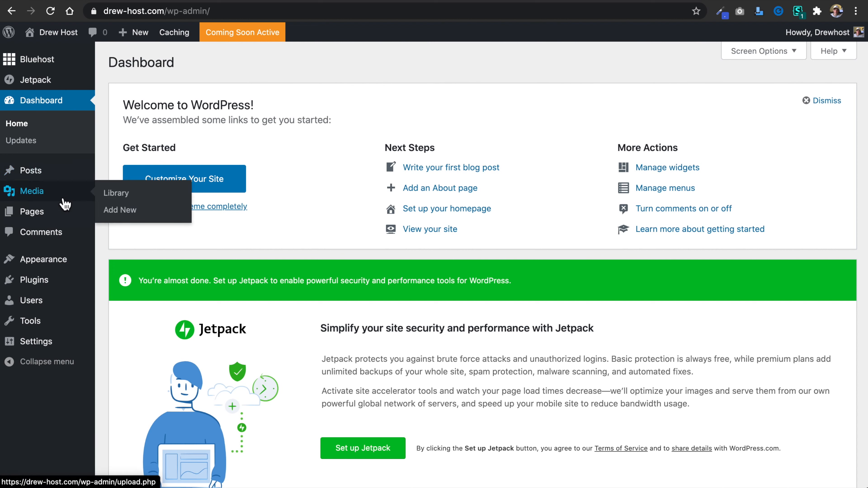
Go to the installed plugins and deactivate Jetpack by WordPress.com and the Bluehost plugin.
mouse_move(67, 291)
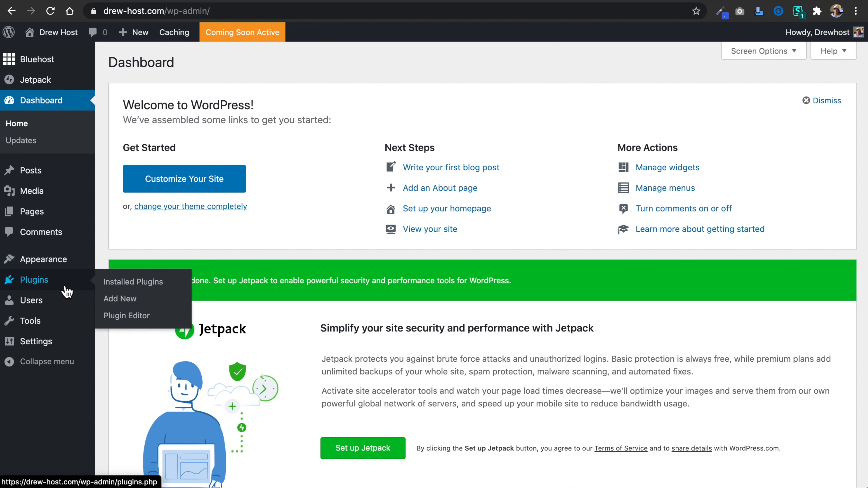
left_click(69, 290)
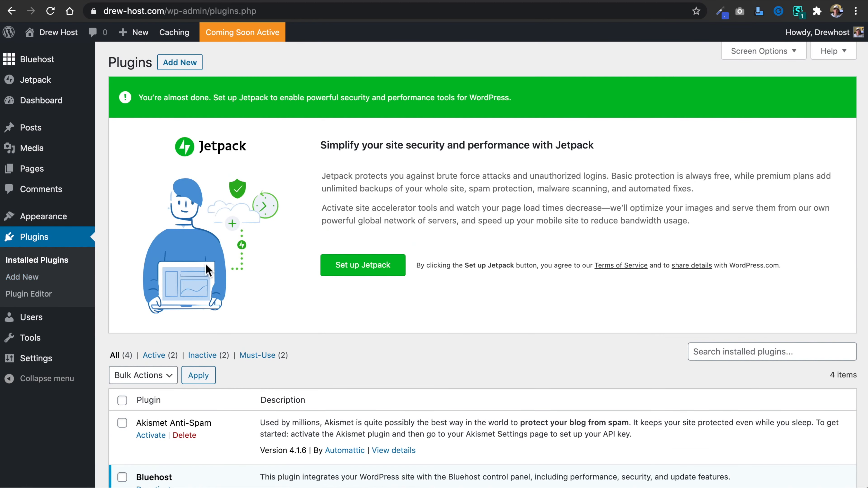
scroll(592, 314, "down", 6)
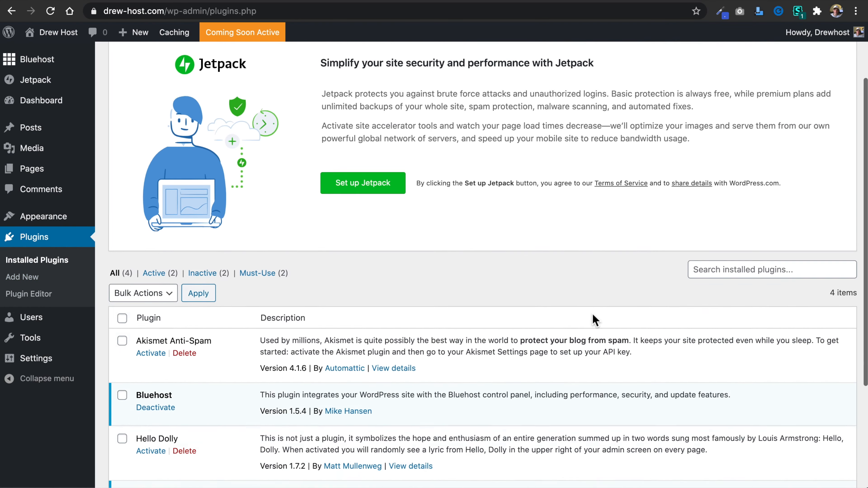
scroll(592, 314, "down", 1)
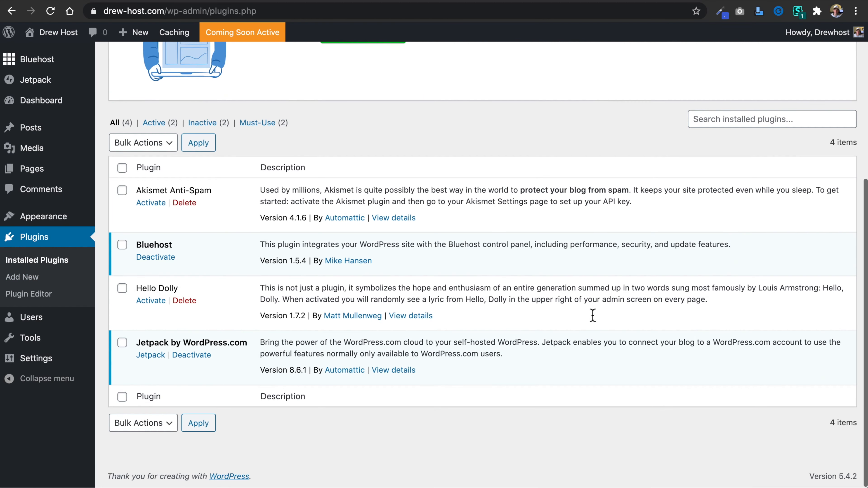
left_click(207, 360)
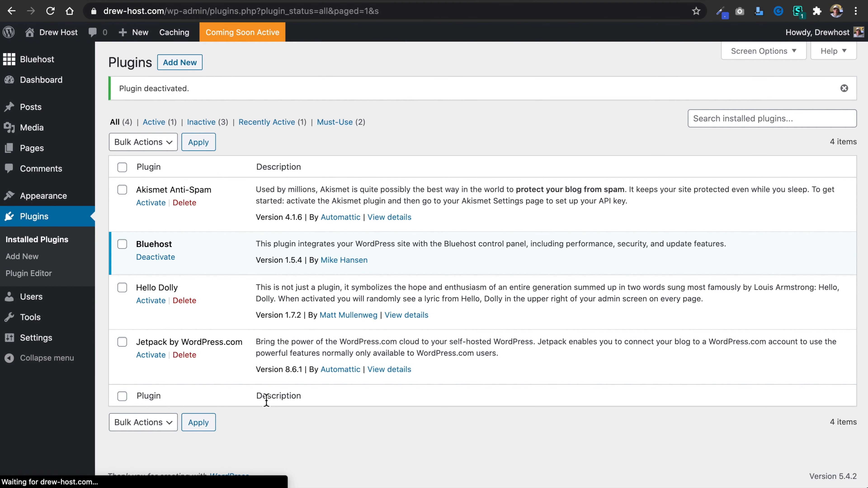
left_click(167, 257)
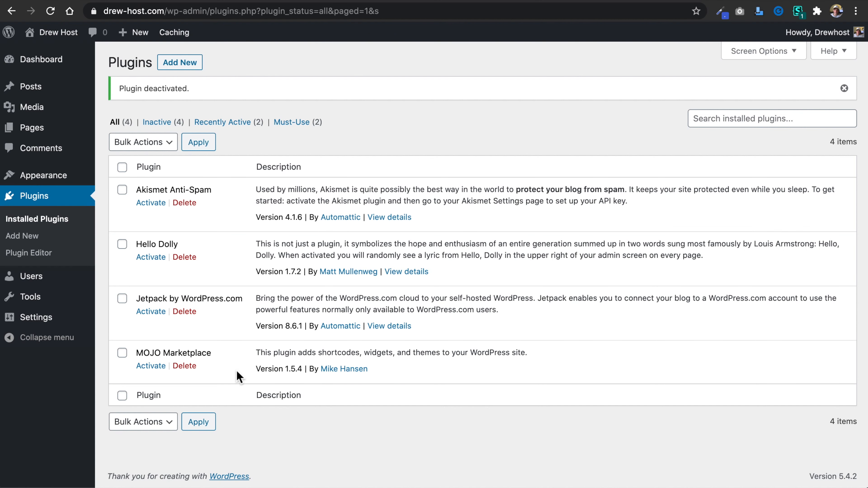
Bulk-delete the Hello Dolly, Jetpack by WordPress.com and MOJO Marketplace plugins, keeping Akismet Anti-Spam, and confirm the deletion.
left_click(123, 168)
left_click(122, 190)
left_click(154, 144)
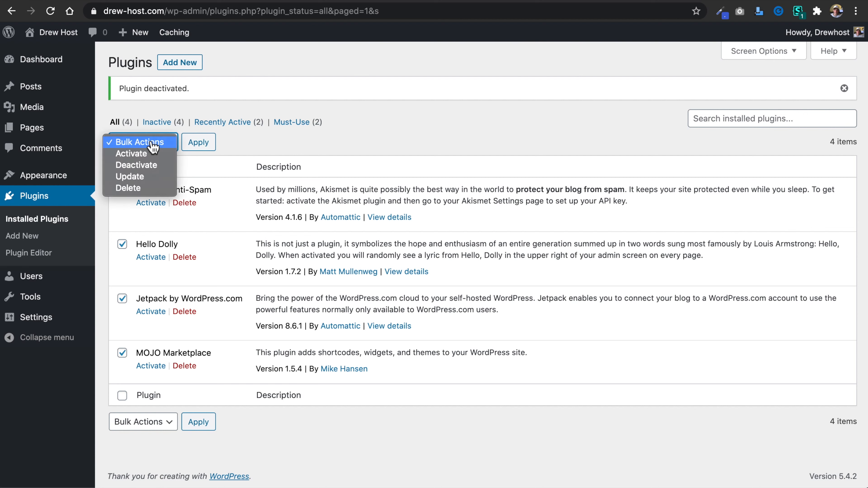
left_click(151, 191)
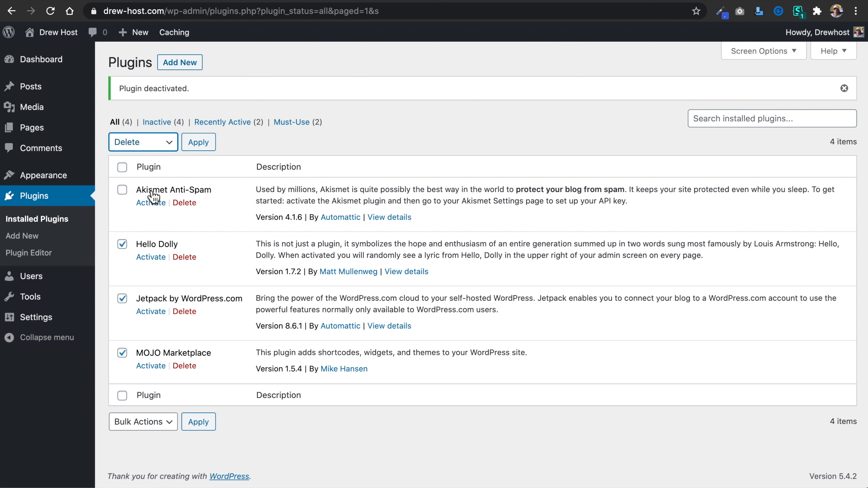
left_click(207, 143)
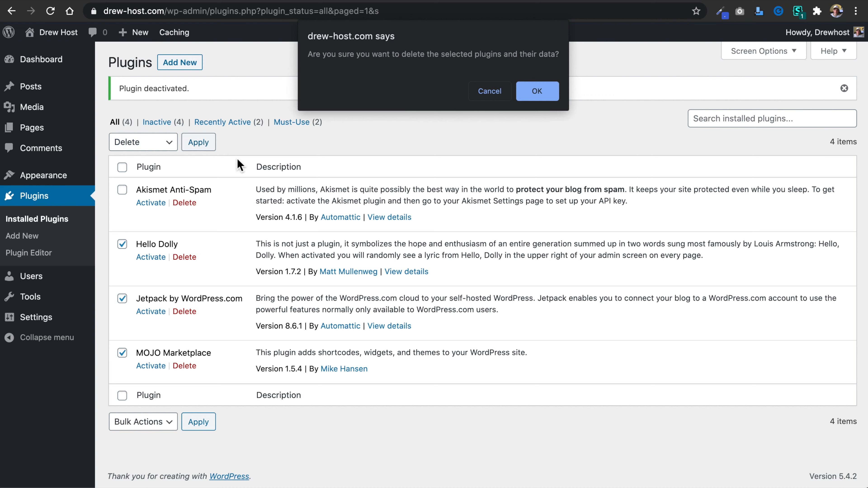
left_click(542, 94)
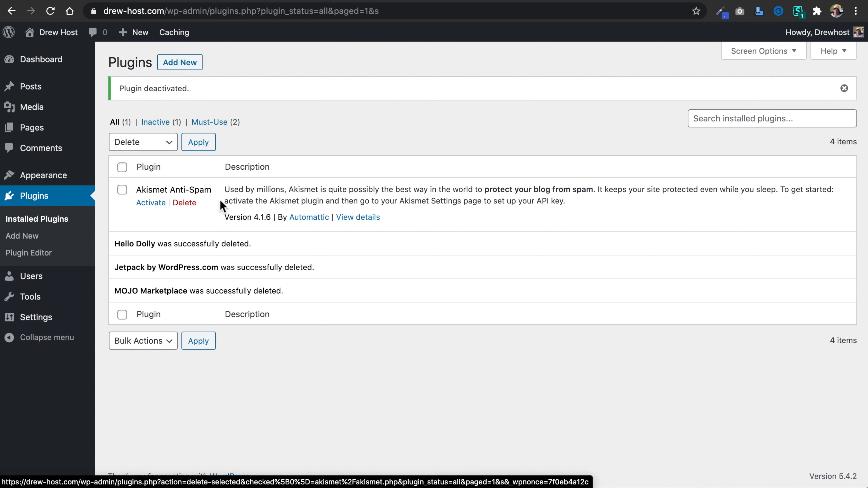
left_click_drag(595, 195, 484, 194)
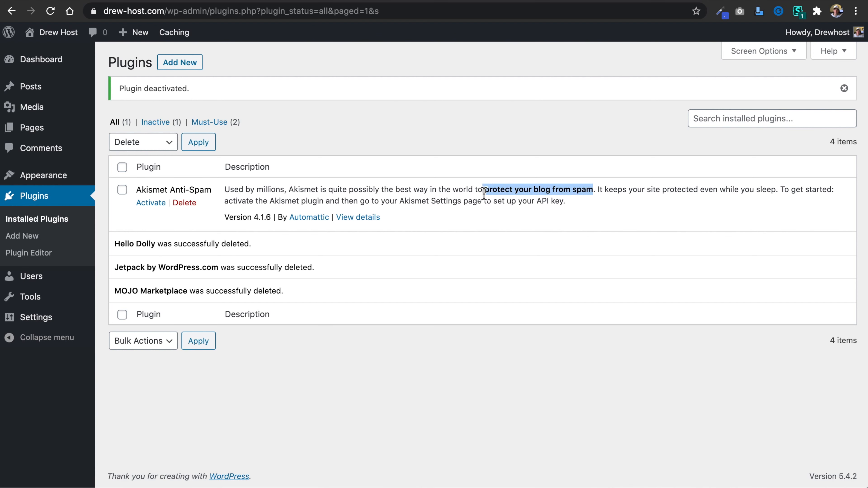
left_click(398, 137)
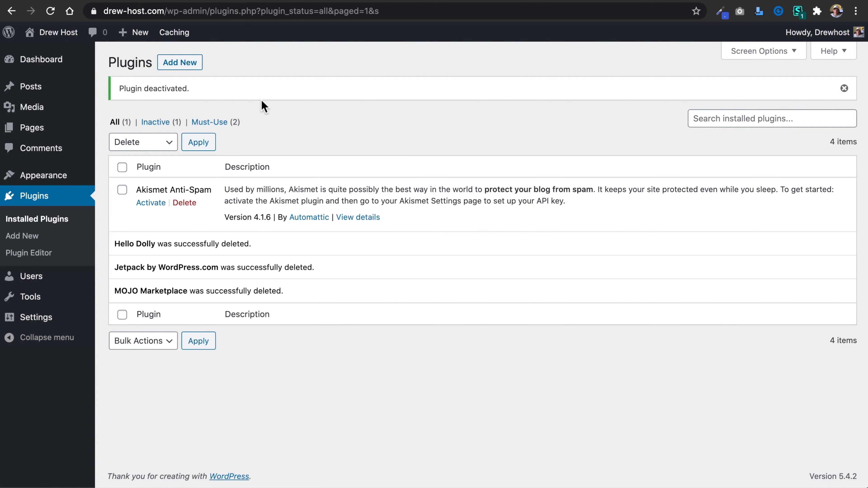
Hide the WordPress Events and News box on the dashboard through the screen options, keeping the Welcome box shown.
left_click(52, 69)
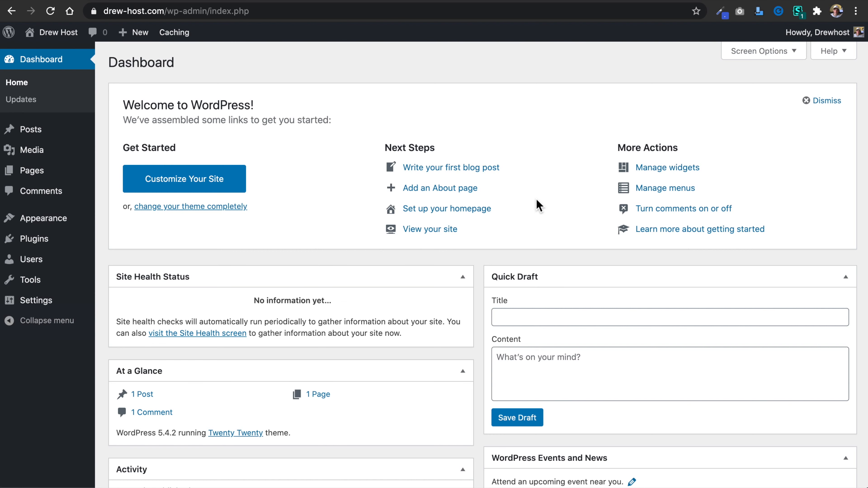
left_click(794, 55)
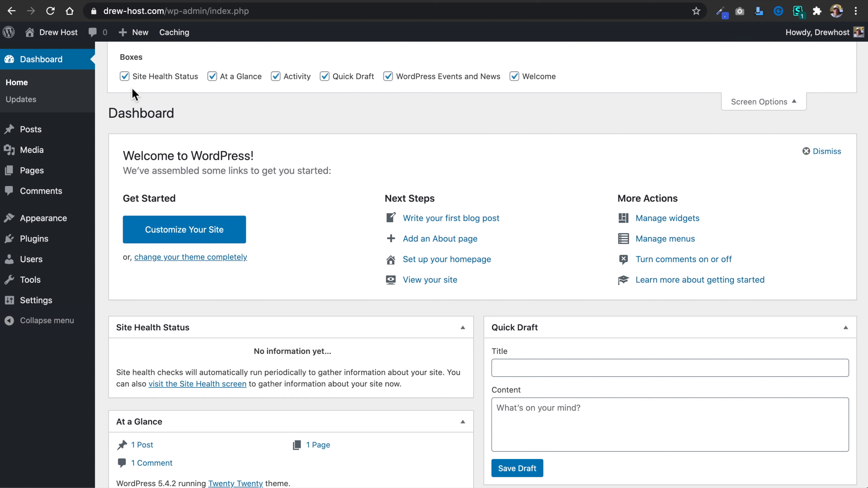
left_click(417, 80)
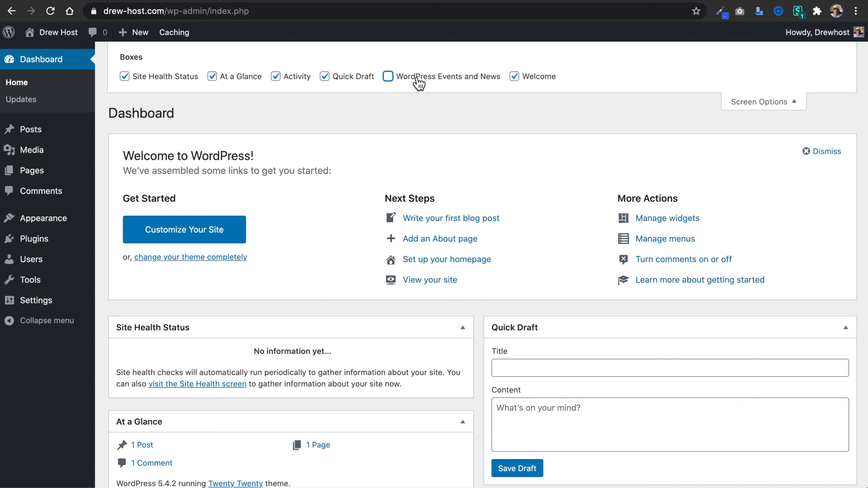
left_click(540, 83)
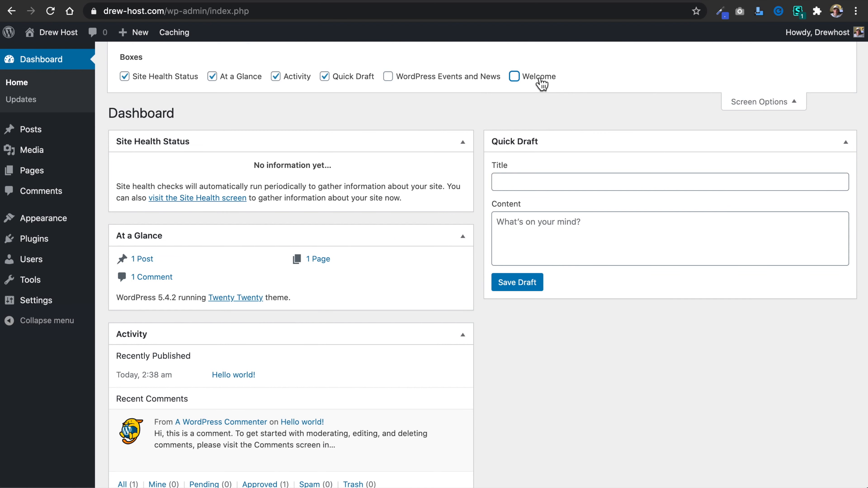
left_click(541, 82)
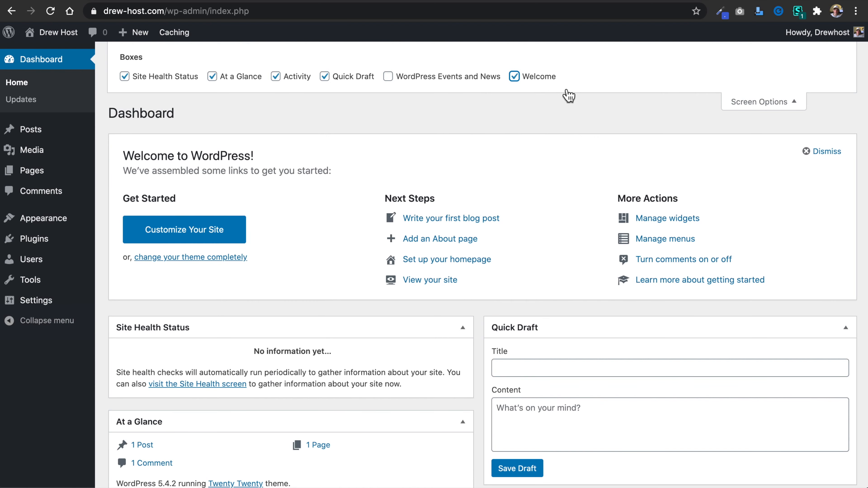
left_click(759, 104)
scroll(387, 131, "down", 6)
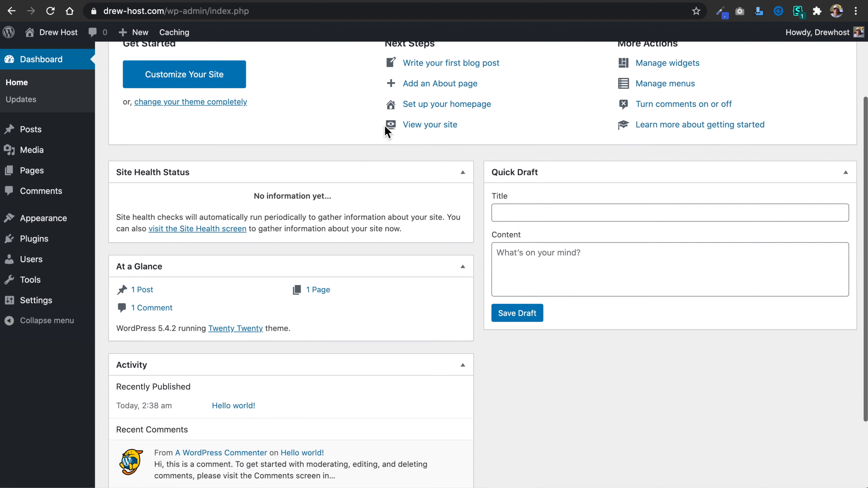
mouse_move(241, 369)
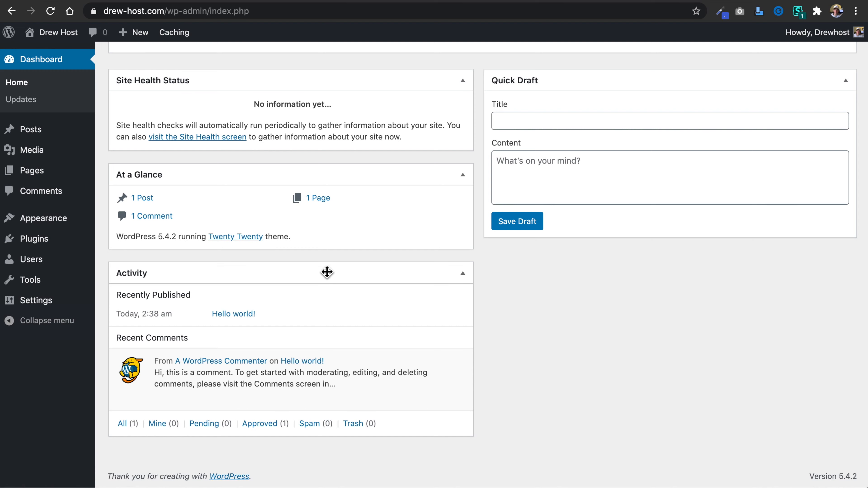
scroll(317, 239, "up", 6)
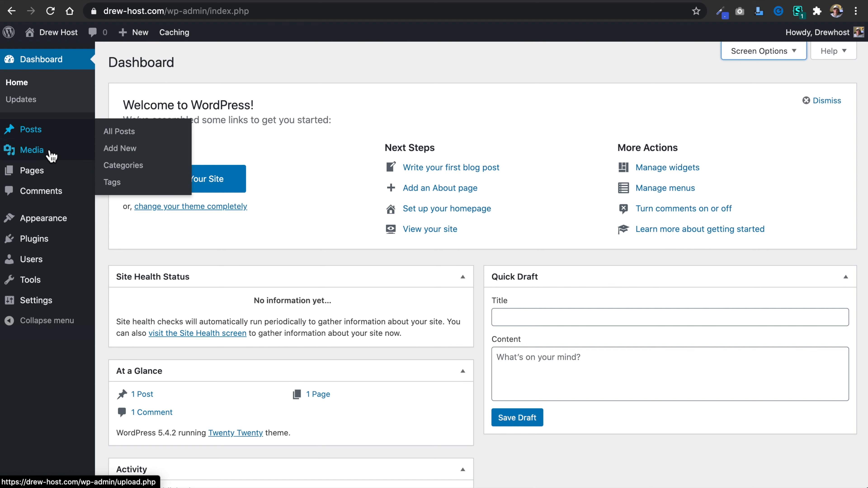
mouse_move(50, 228)
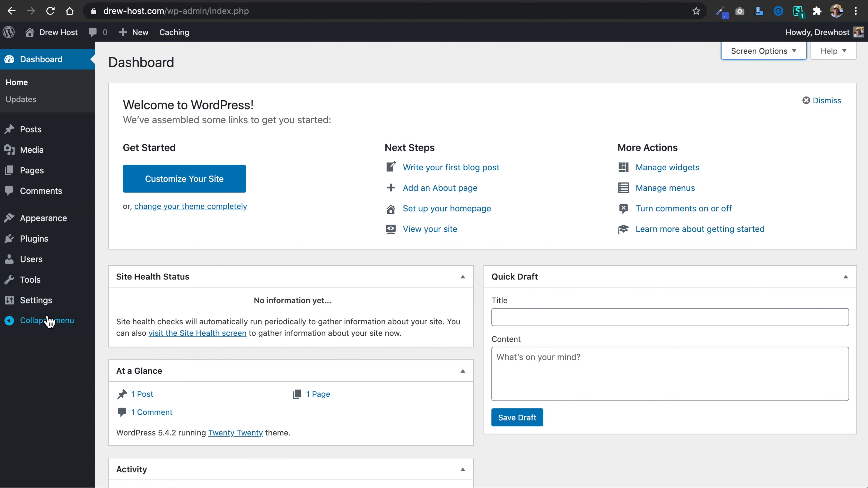
Open the site's general settings and change the site title to "Drewhost".
mouse_move(58, 307)
left_click(60, 307)
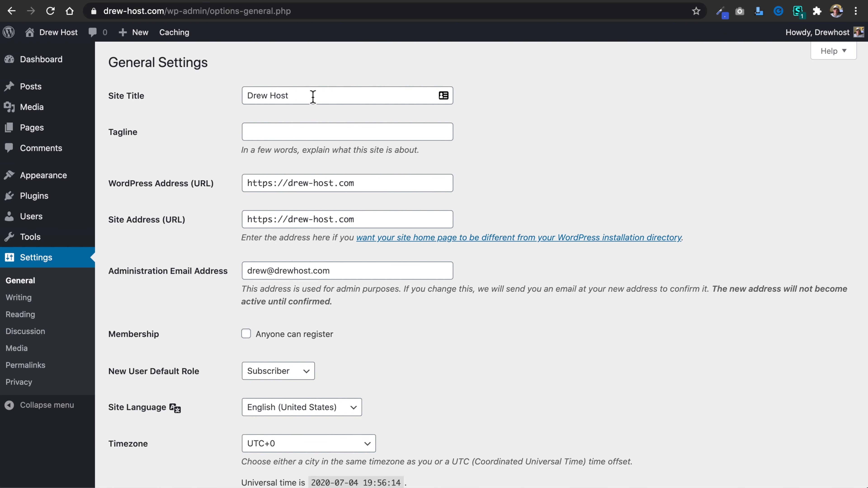
left_click(313, 97)
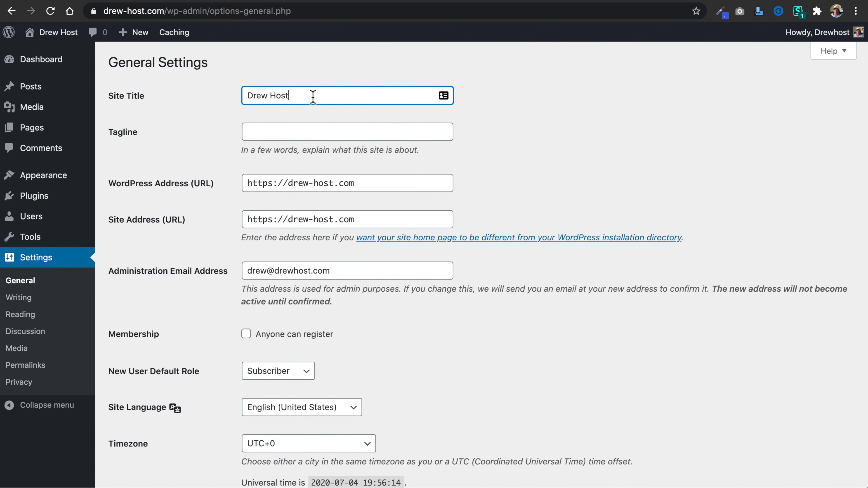
left_click_drag(311, 97, 188, 99)
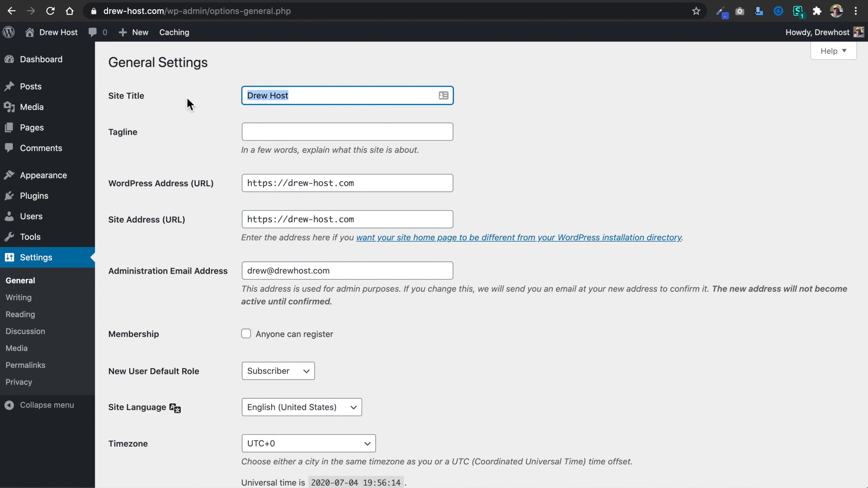
type("Dre")
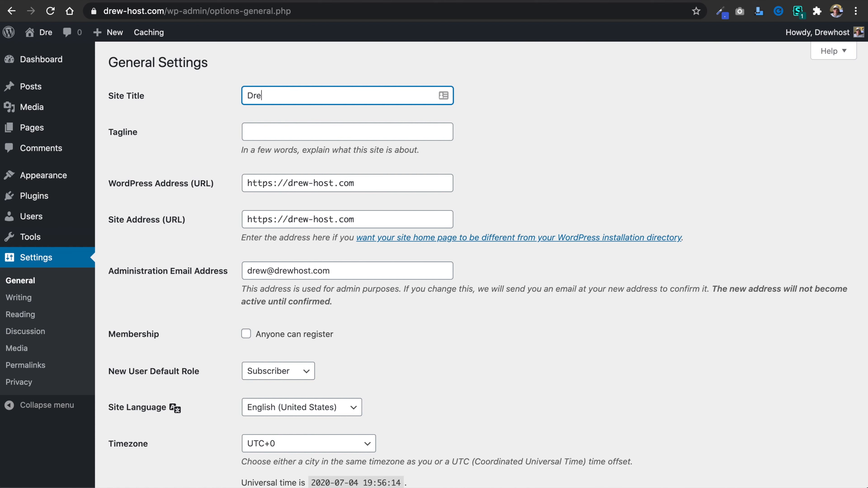
type("whost")
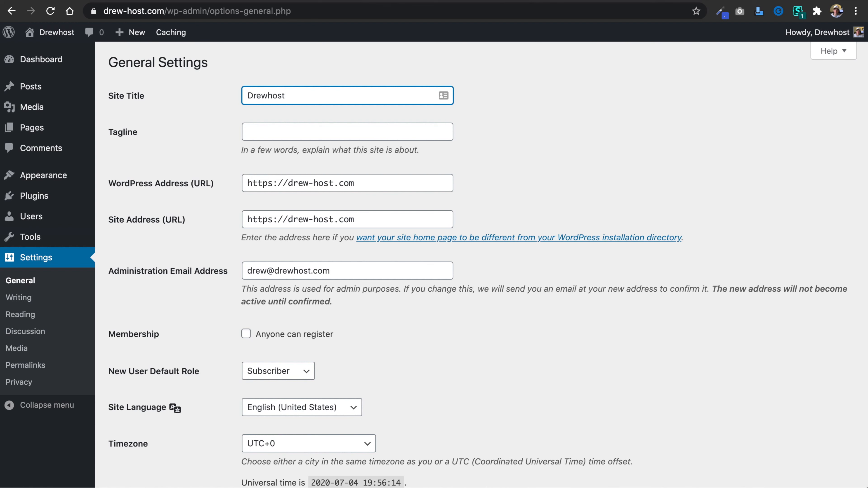
Set the site's tagline to "Build Amazing Wordpress Websites".
left_click(270, 137)
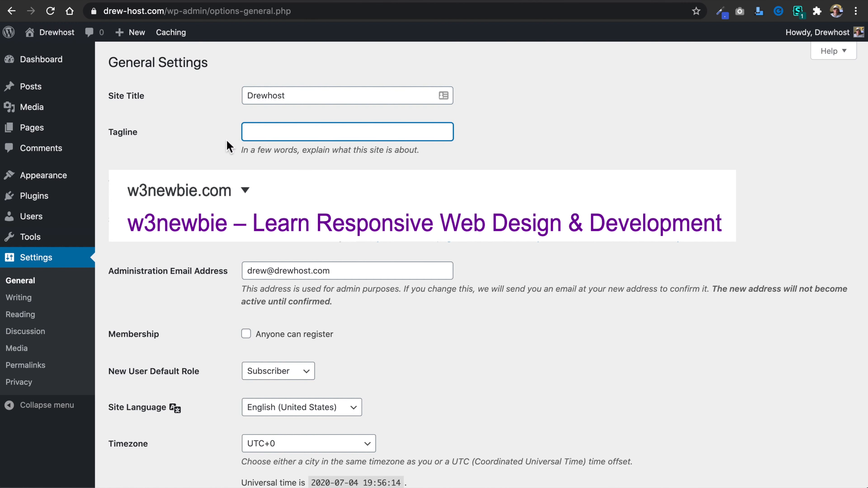
left_click(202, 150)
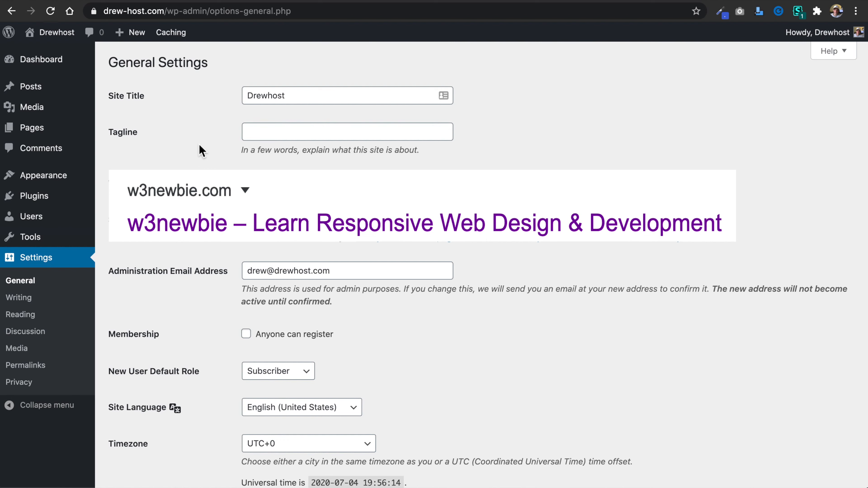
left_click(271, 131)
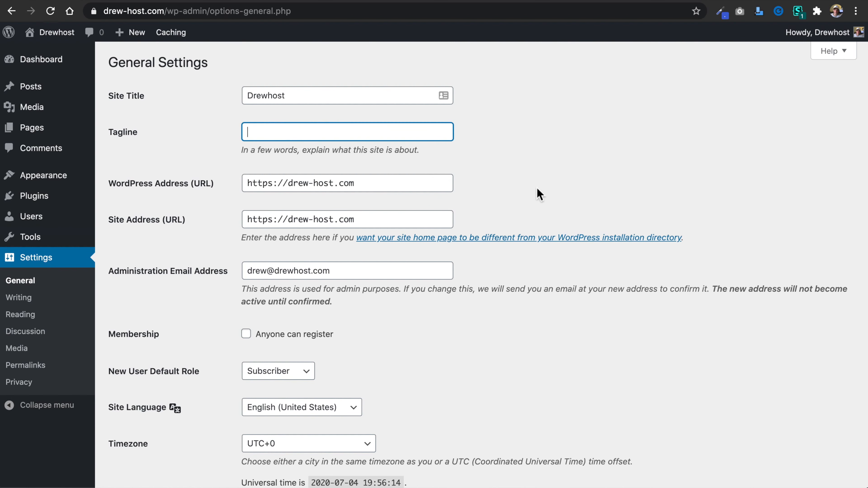
type("Build Amazing Wordpress ")
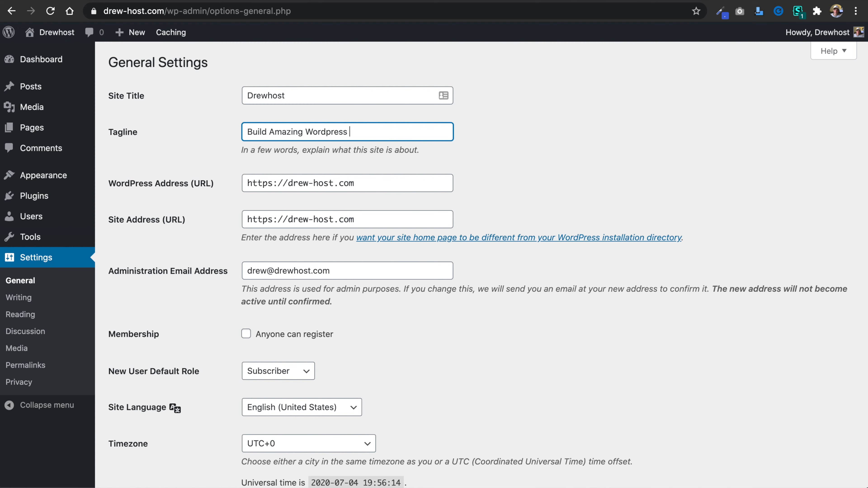
type("Websites")
left_click(573, 187)
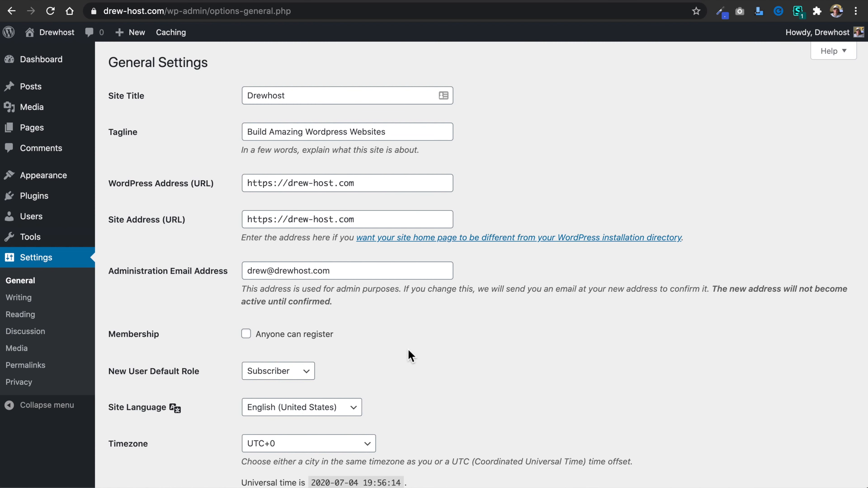
Set the site's timezone to the city New York.
scroll(410, 356, "down", 6)
left_click(367, 233)
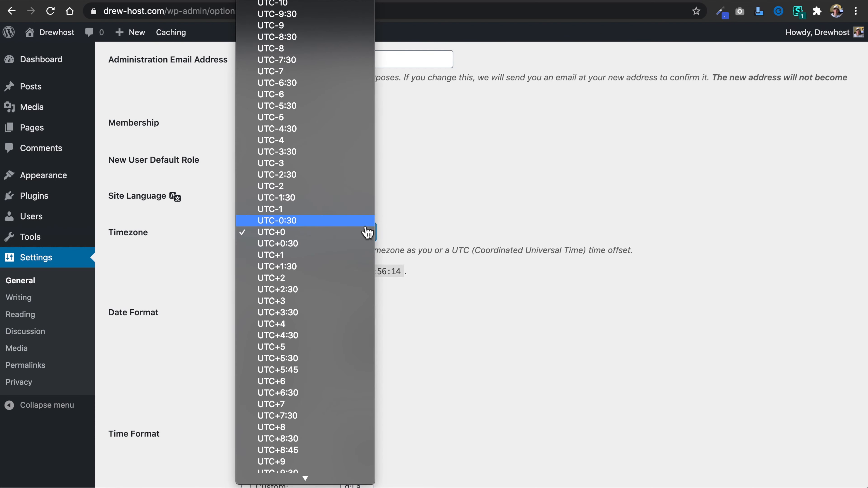
type("new")
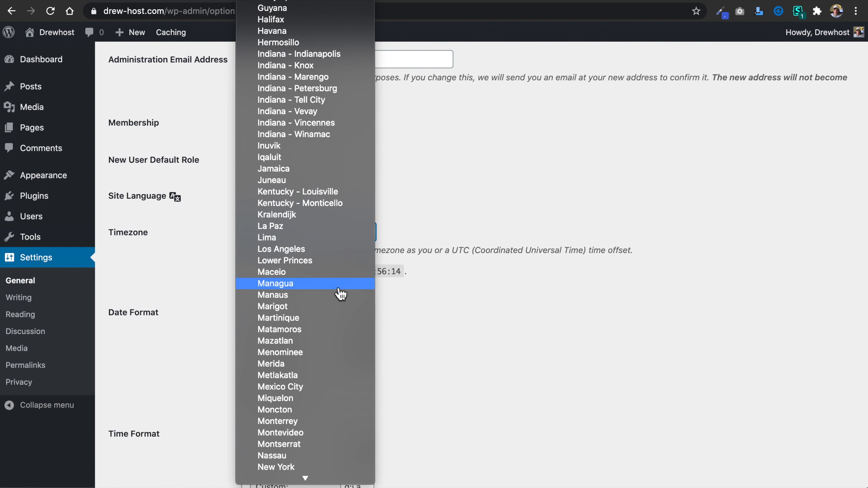
scroll(341, 293, "down", 6)
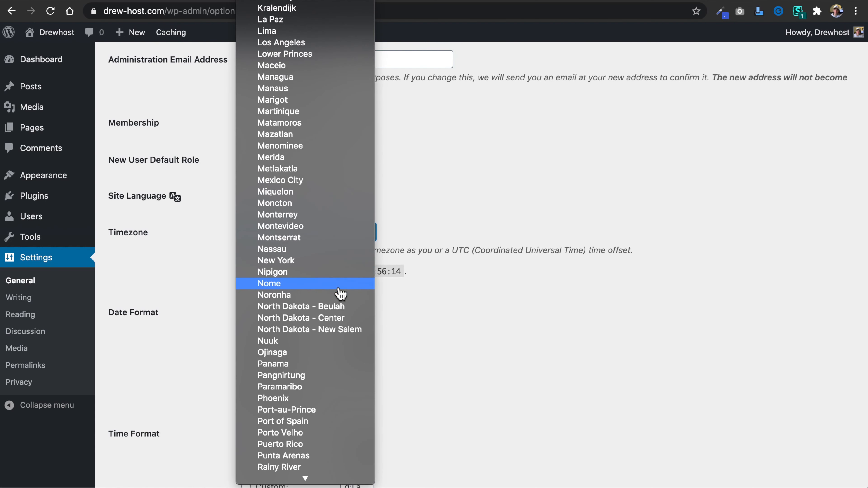
left_click(340, 260)
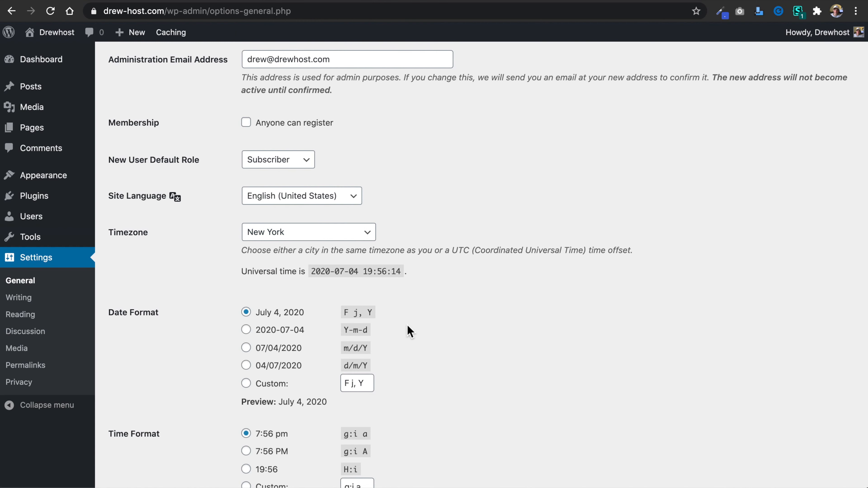
Check the date, time and cache level options, keep the cache at Normal (Level 2), and save the general settings.
scroll(407, 325, "down", 3)
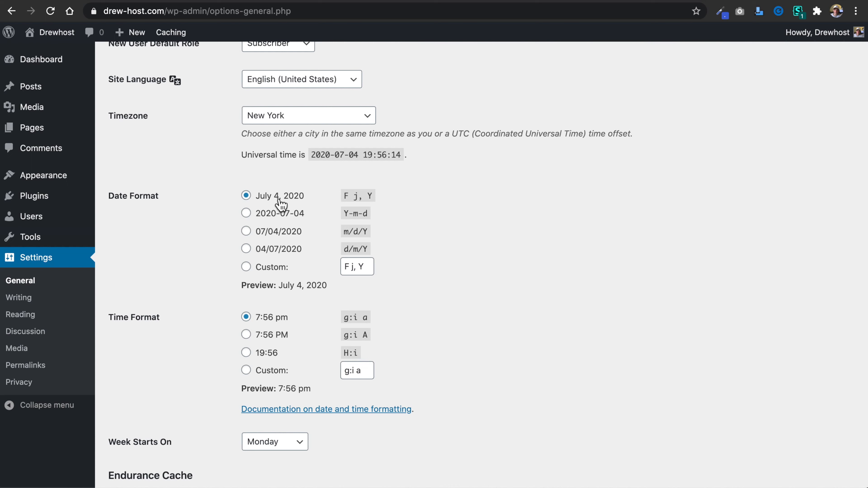
scroll(416, 399, "down", 4)
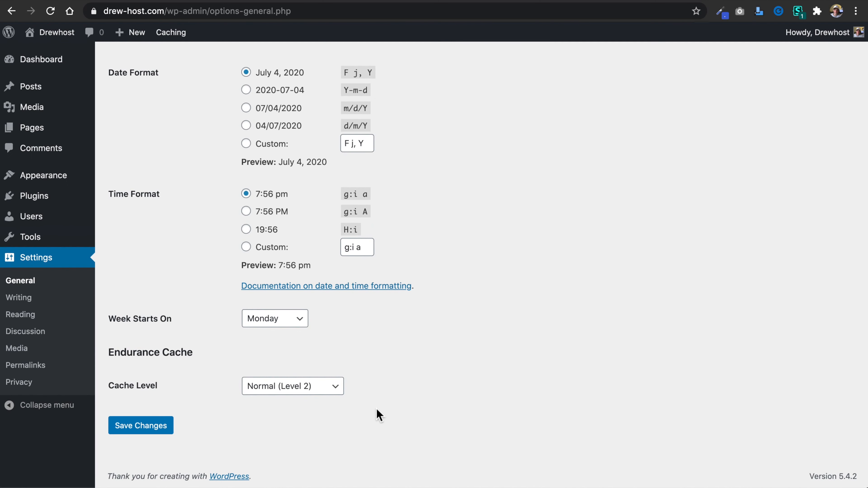
left_click(243, 393)
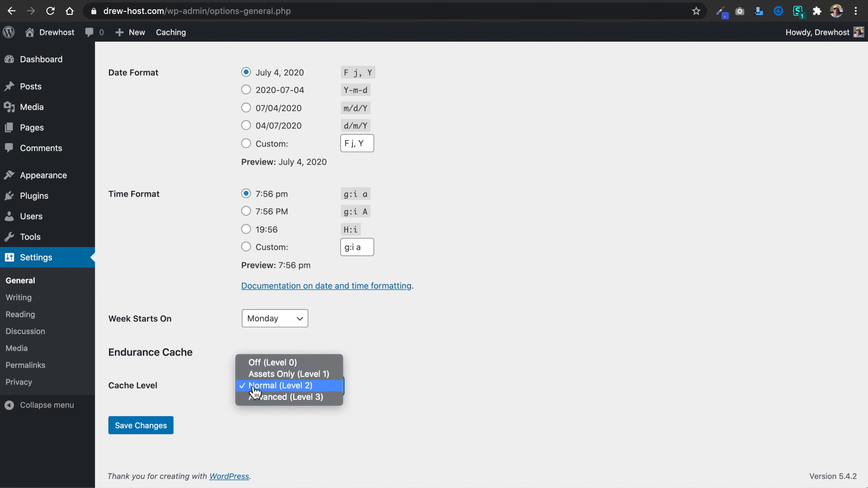
left_click(208, 382)
left_click(232, 424)
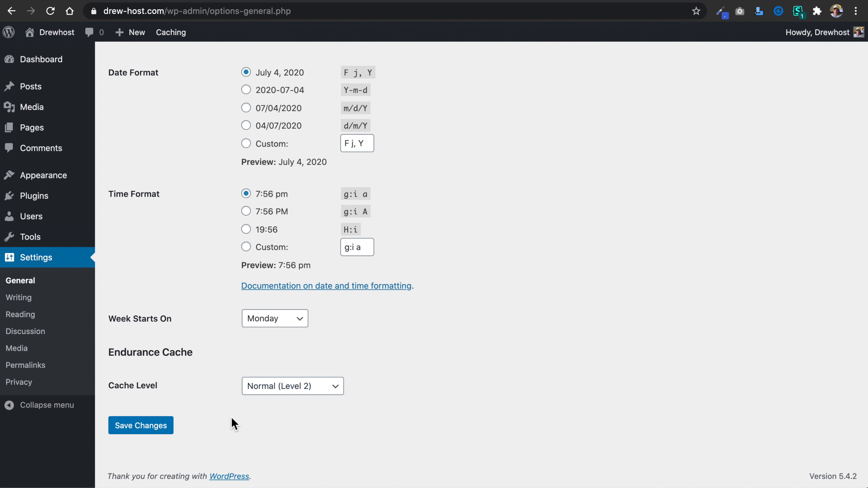
left_click(147, 427)
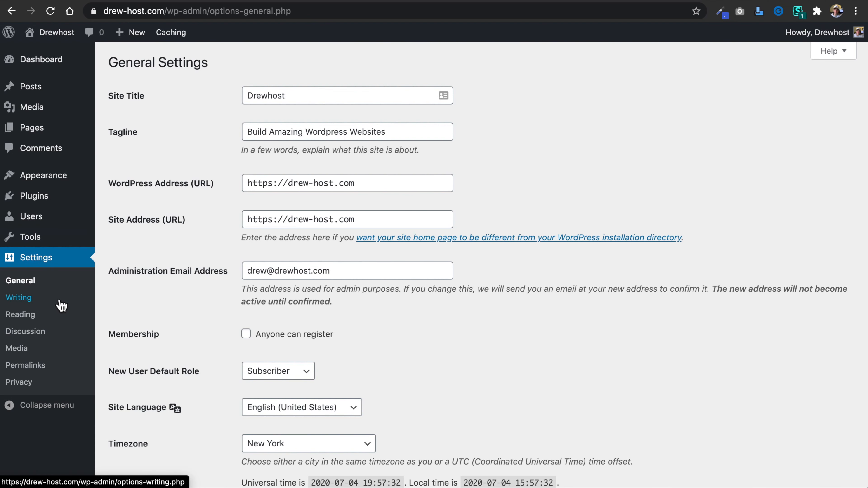
Look through the site's writing, reading, discussion and media settings without changing anything.
left_click(52, 304)
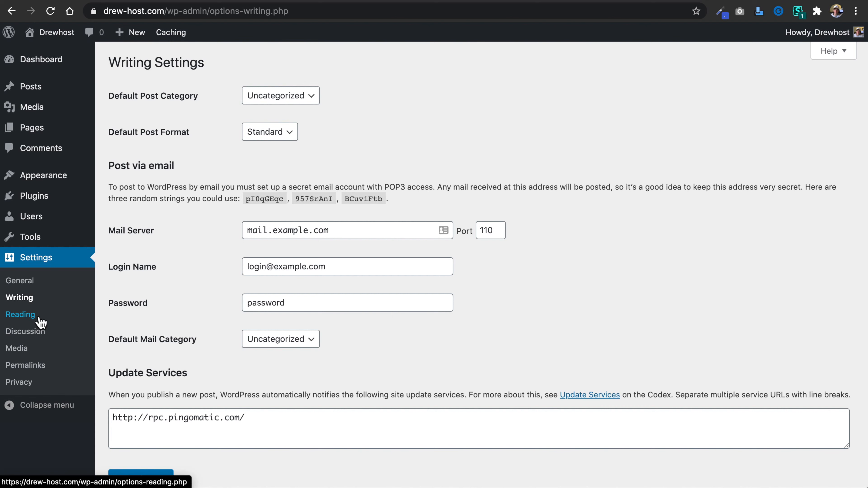
left_click(20, 315)
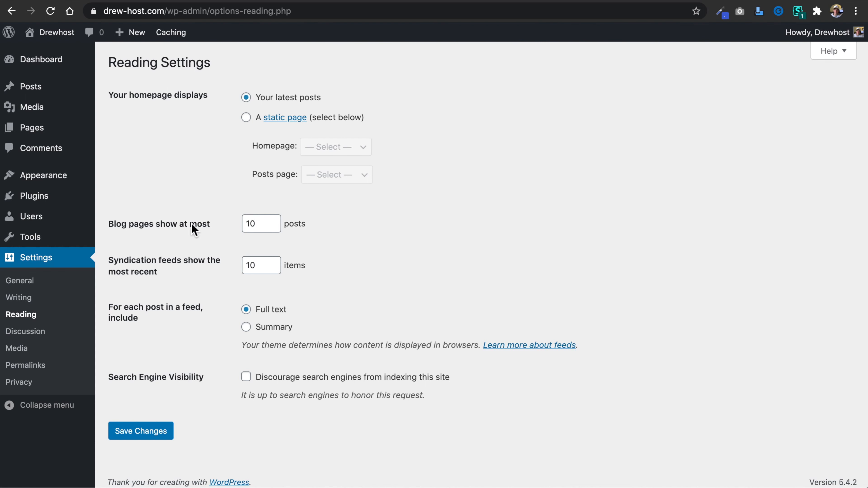
left_click(56, 335)
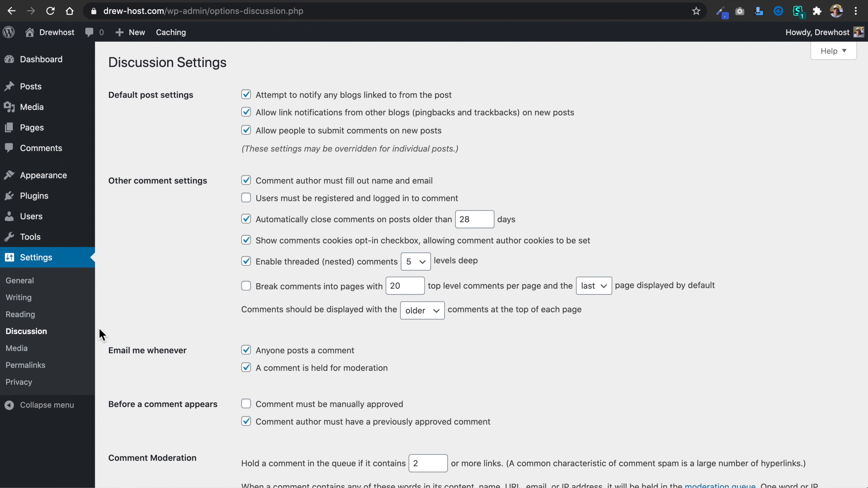
left_click(54, 352)
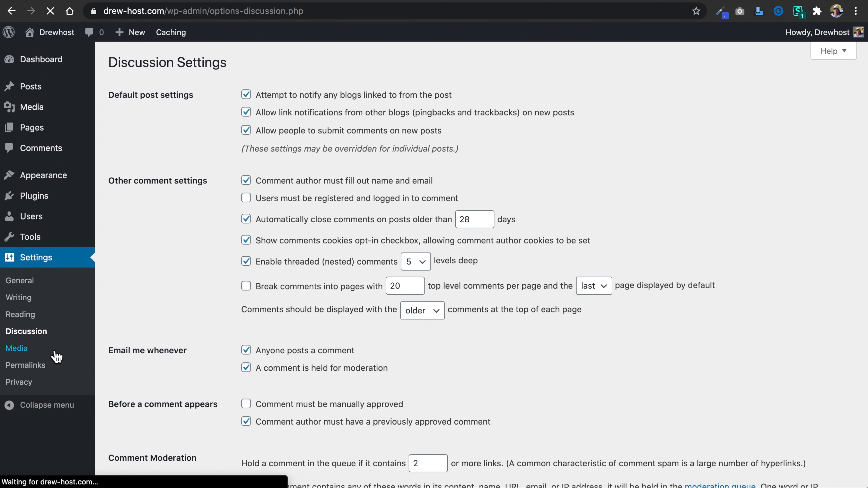
Change the site's permalink structure to Post name and save it.
left_click(54, 370)
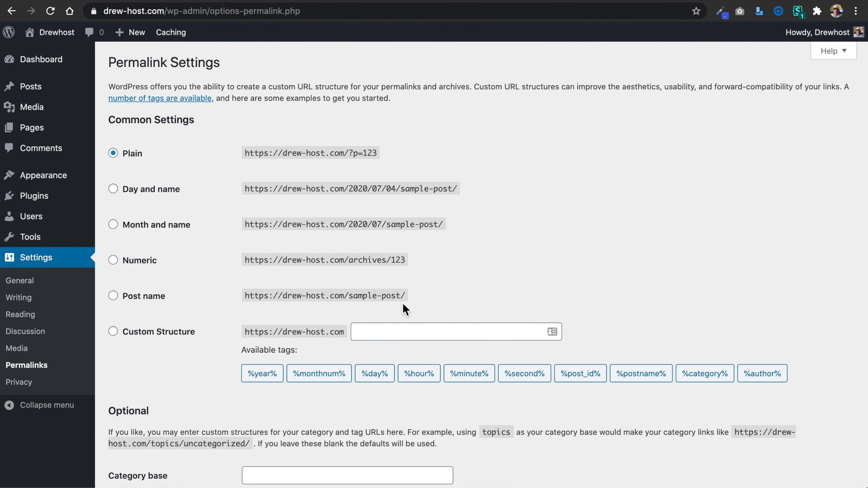
left_click(114, 296)
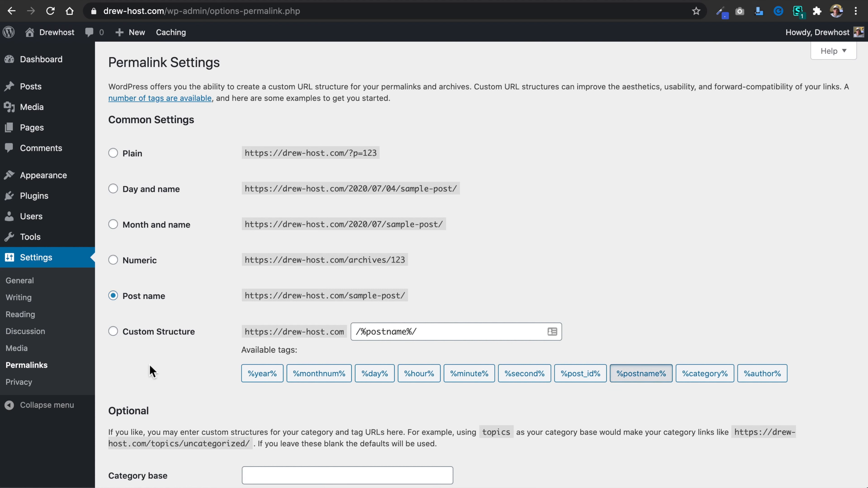
scroll(149, 365, "down", 4)
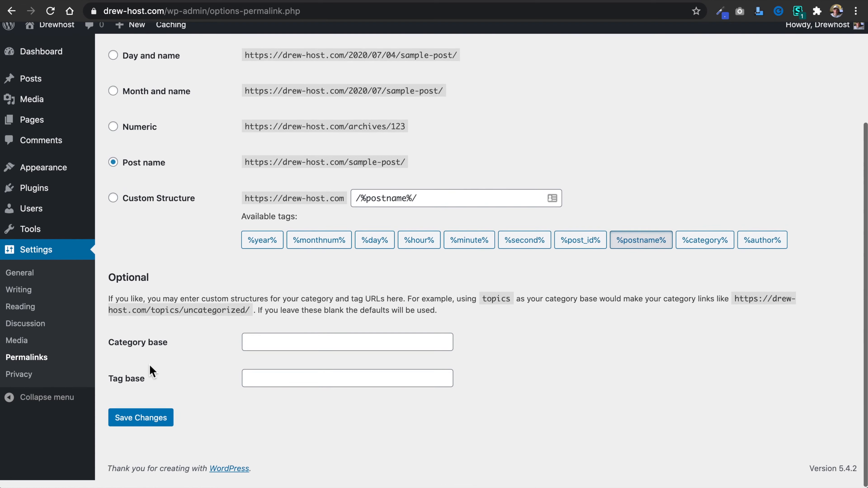
left_click(142, 429)
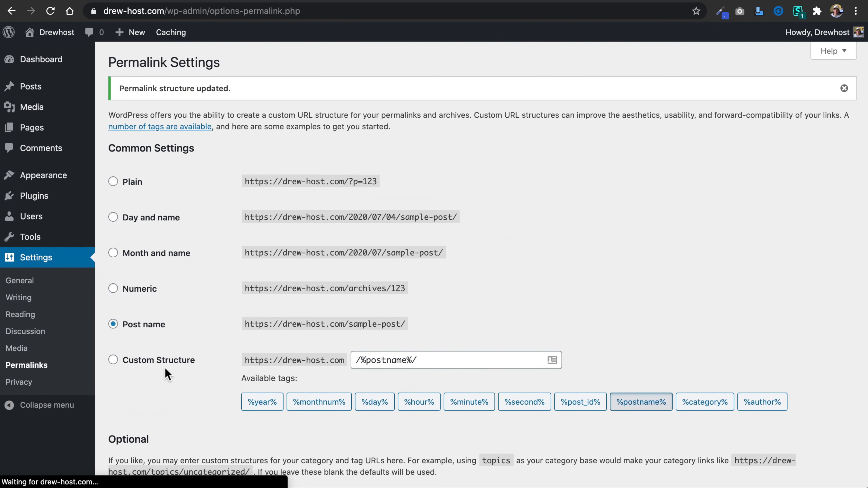
Assign the existing Privacy Policy page as the site's privacy policy page in the privacy settings.
left_click(28, 387)
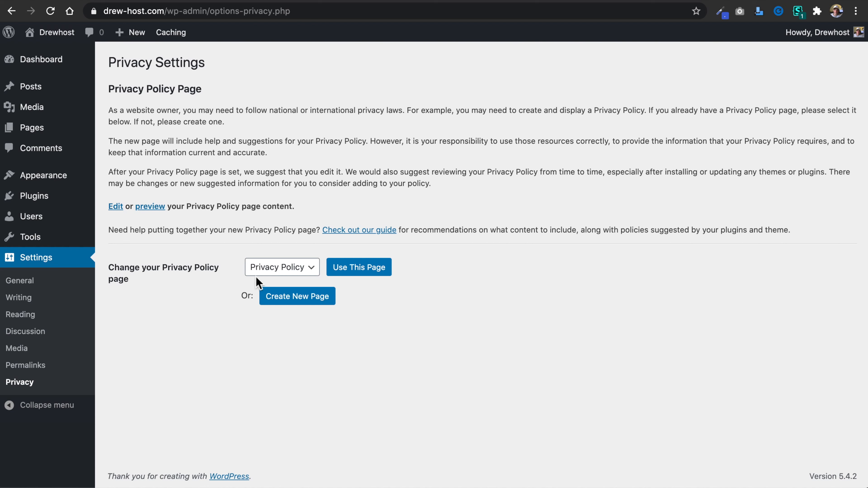
left_click(376, 270)
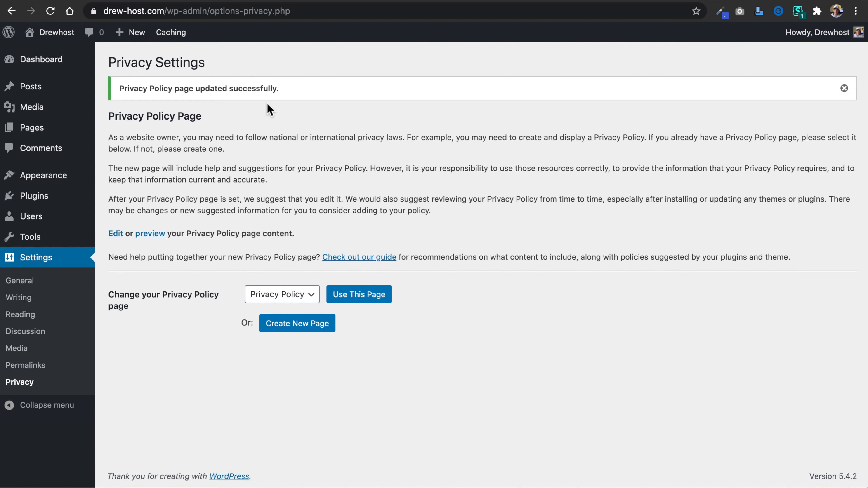
Examine the administrator account in the user list and the roles offered in the new user form, without adding anyone.
mouse_move(67, 238)
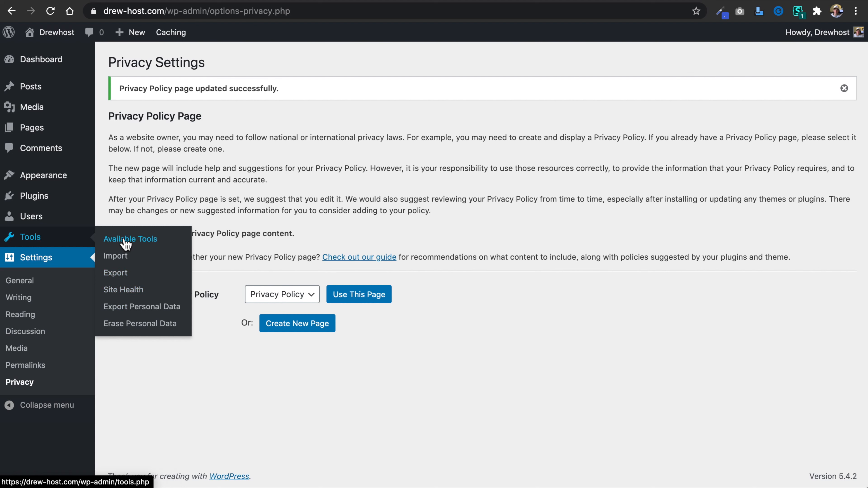
mouse_move(59, 221)
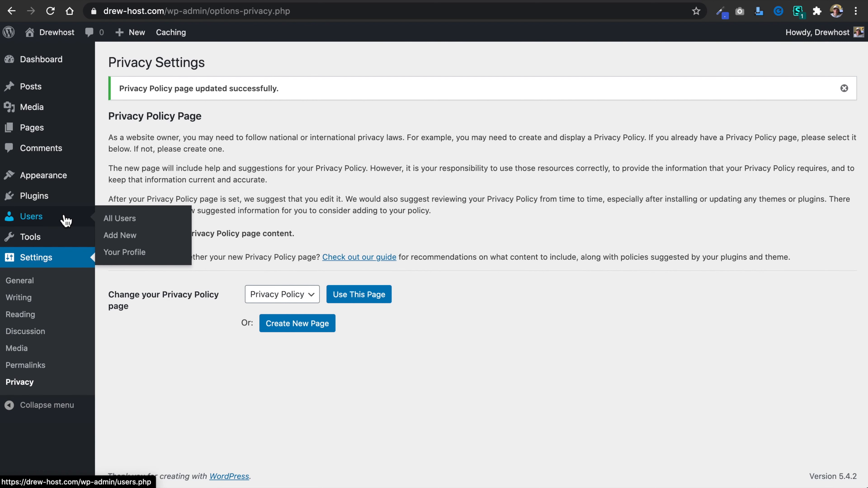
left_click(65, 220)
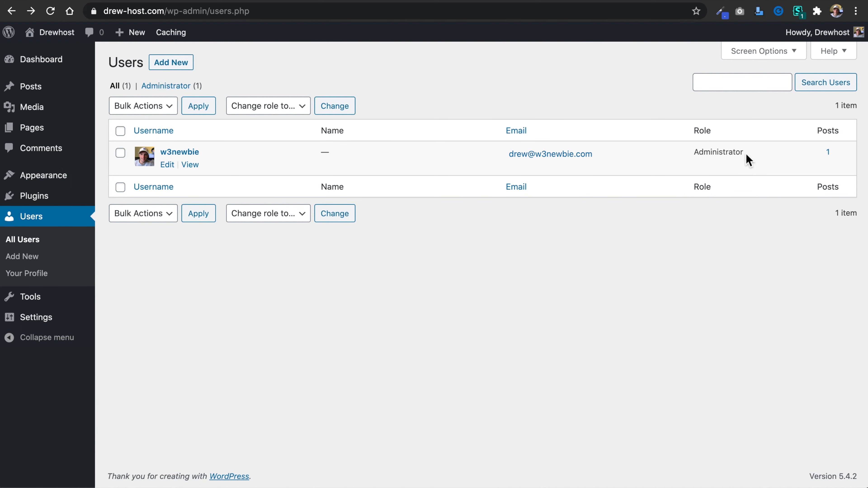
left_click_drag(731, 154, 684, 151)
left_click(508, 245)
left_click(186, 65)
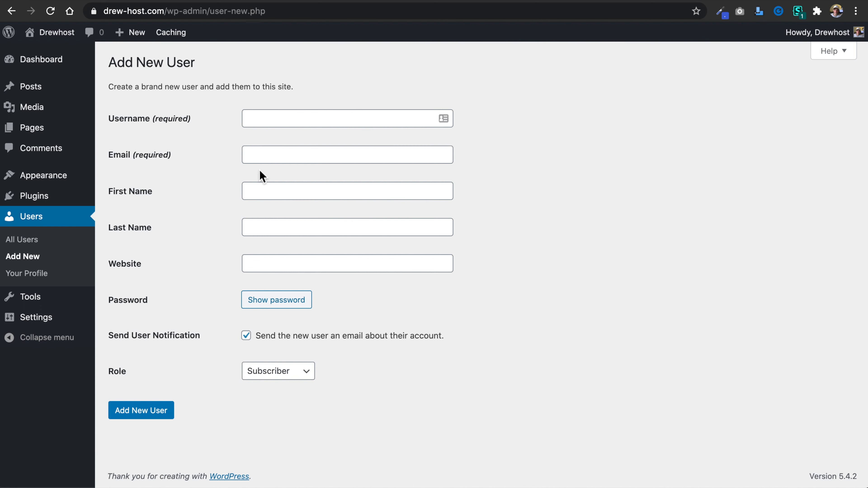
left_click(287, 379)
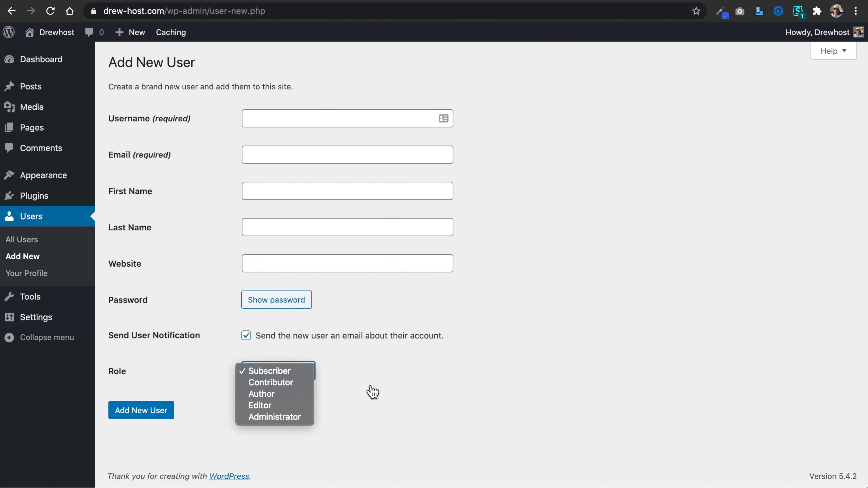
left_click(374, 391)
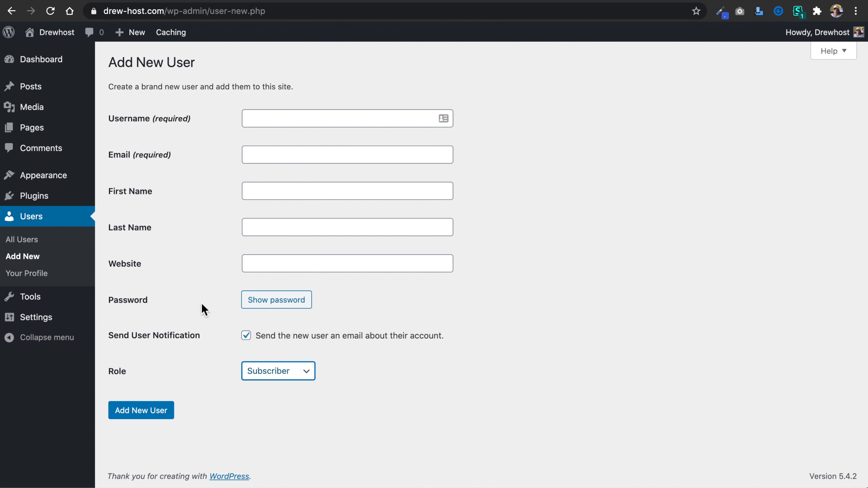
Check the list of installed plugins and bring up the site's appearance options.
mouse_move(52, 197)
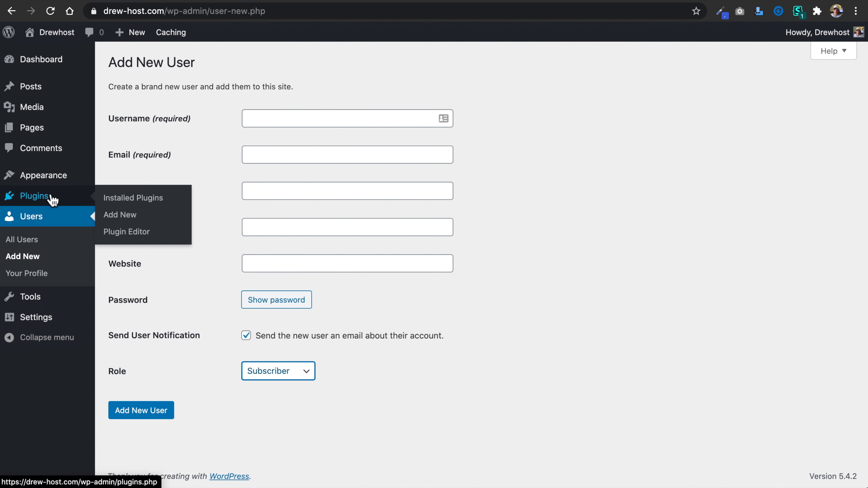
left_click(52, 198)
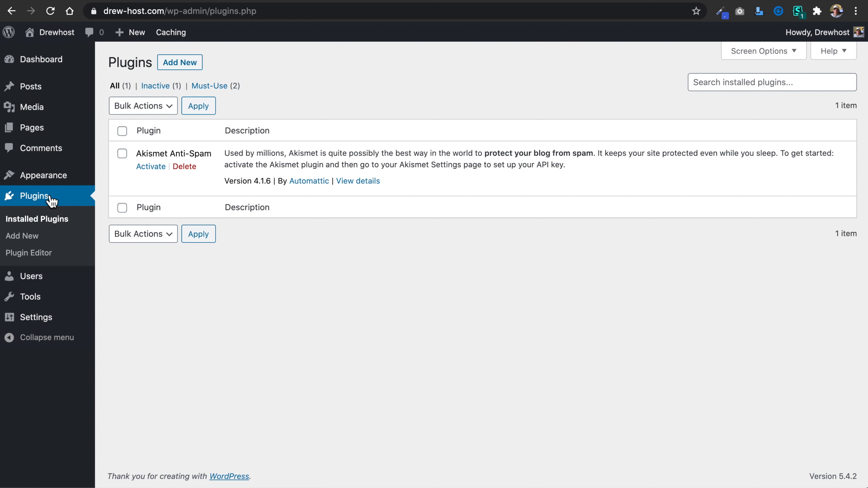
mouse_move(53, 178)
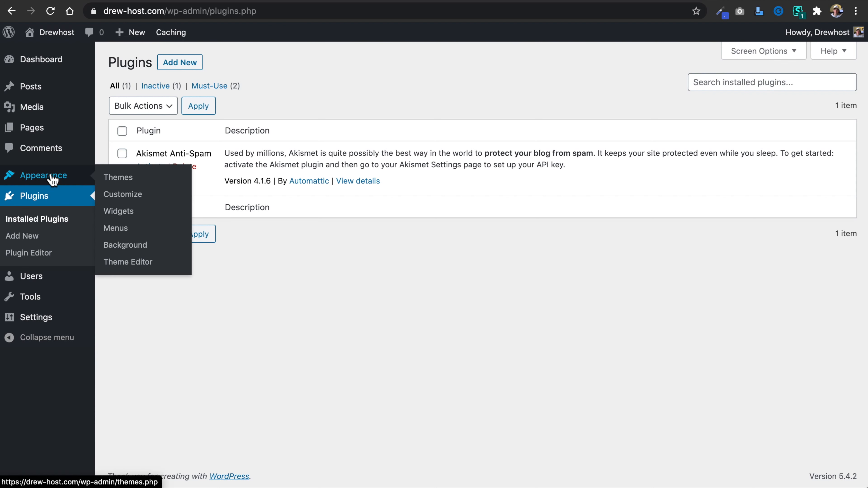
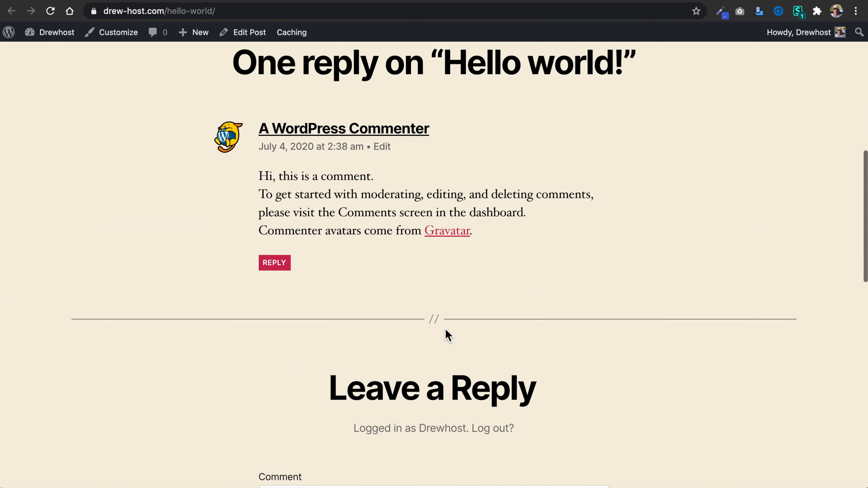
Finish viewing the Hello world! post on the live site and return to the admin posts list.
scroll(446, 330, "up", 13)
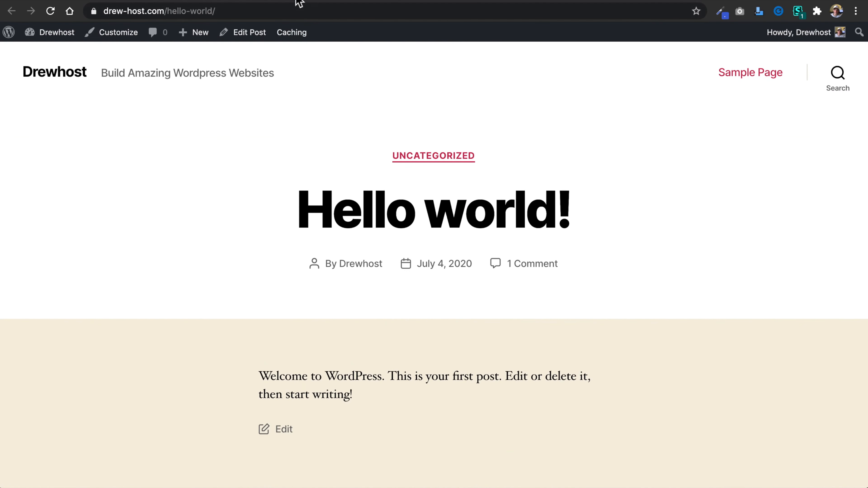
left_click(324, 0)
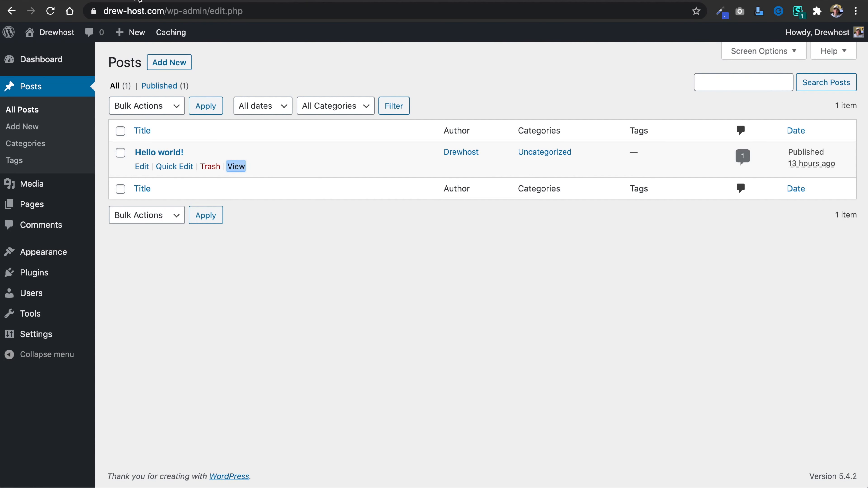
left_click(242, 69)
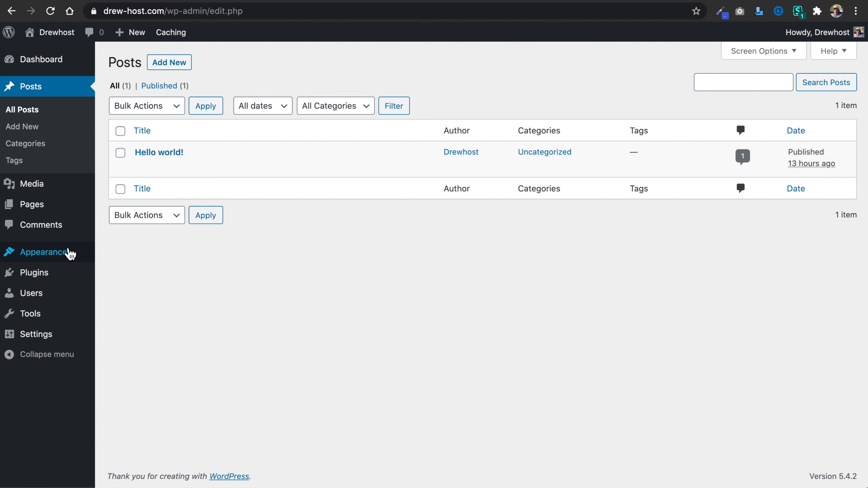
Go to the site's themes, start adding a new one, and browse the popular themes for Astra.
mouse_move(67, 252)
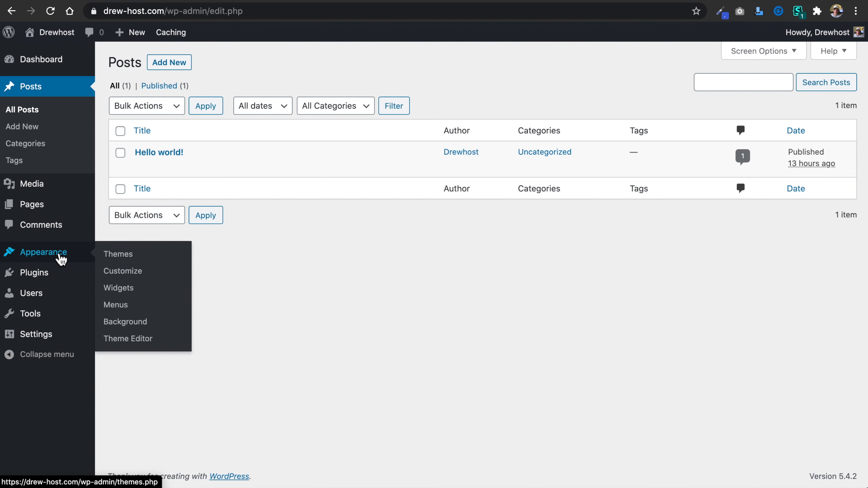
left_click(127, 265)
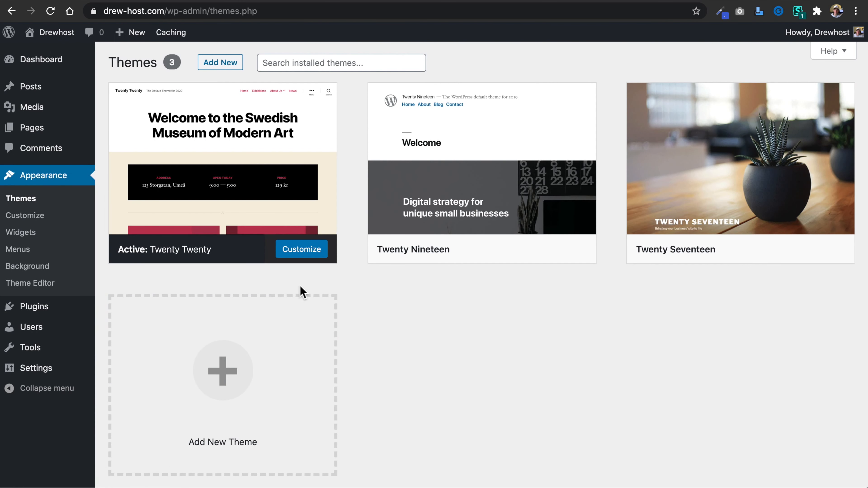
mouse_move(260, 173)
left_click(225, 64)
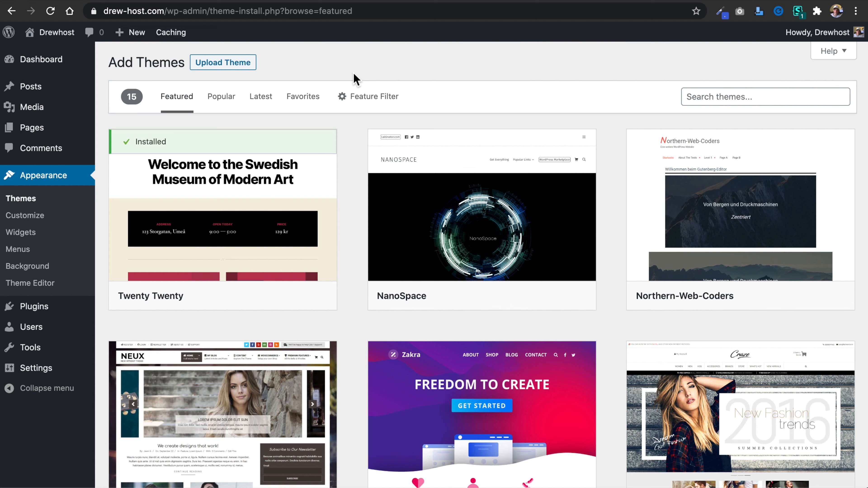
left_click(224, 102)
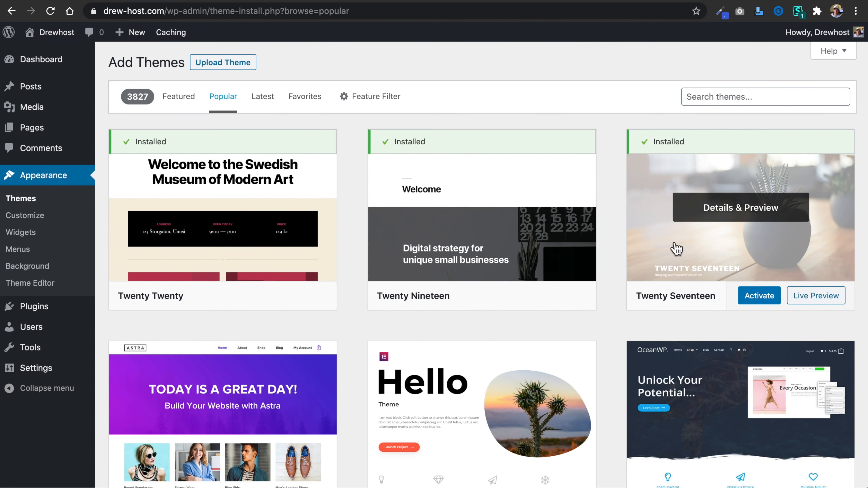
scroll(490, 340, "down", 8)
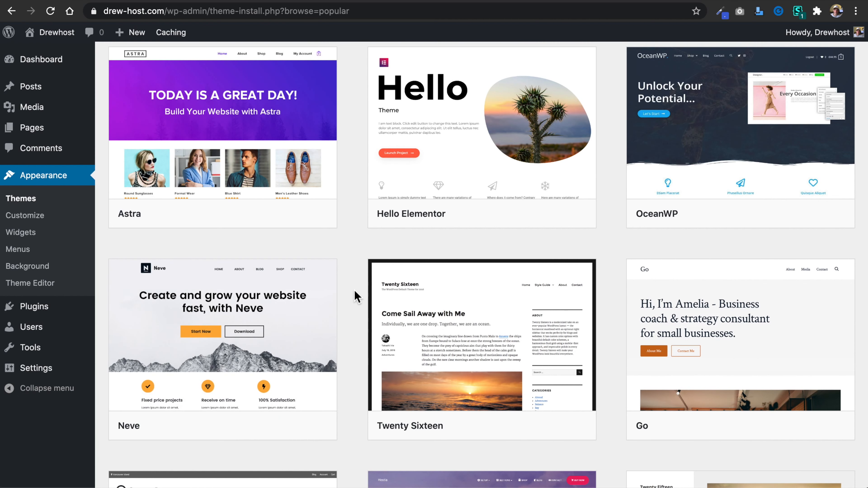
scroll(352, 275, "up", 3)
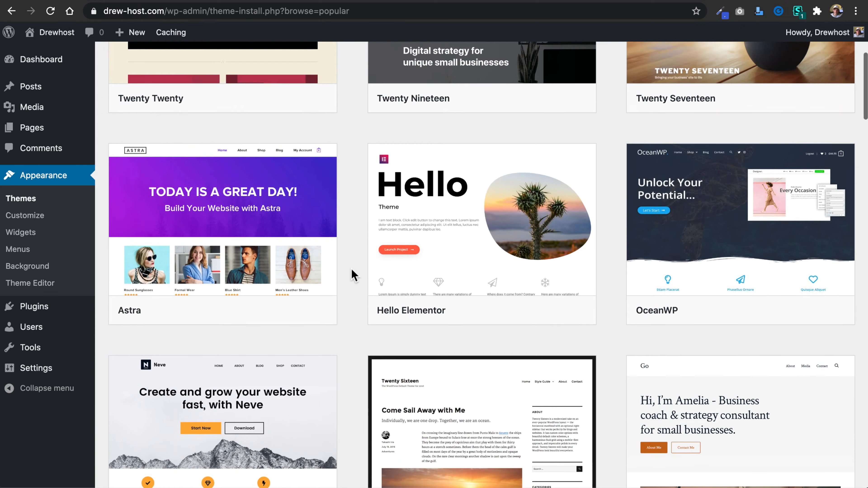
scroll(355, 274, "down", 2)
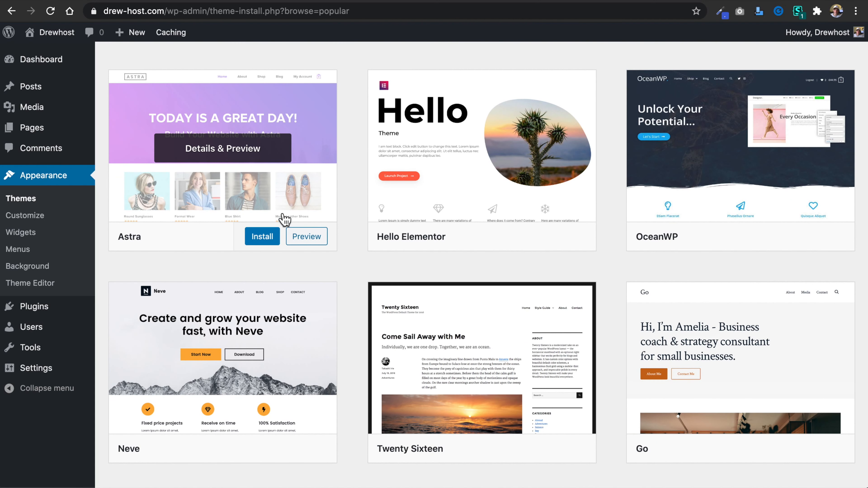
Preview the Astra theme, look through its sample posts, and close the preview.
left_click(308, 238)
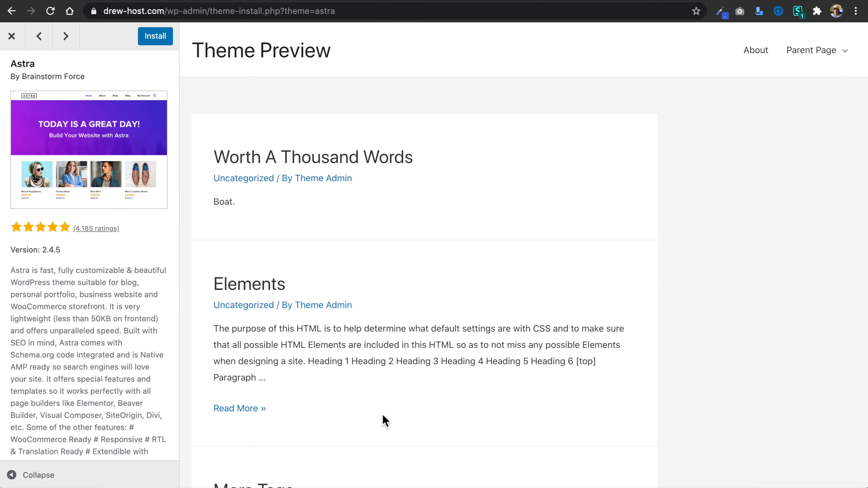
scroll(383, 416, "down", 15)
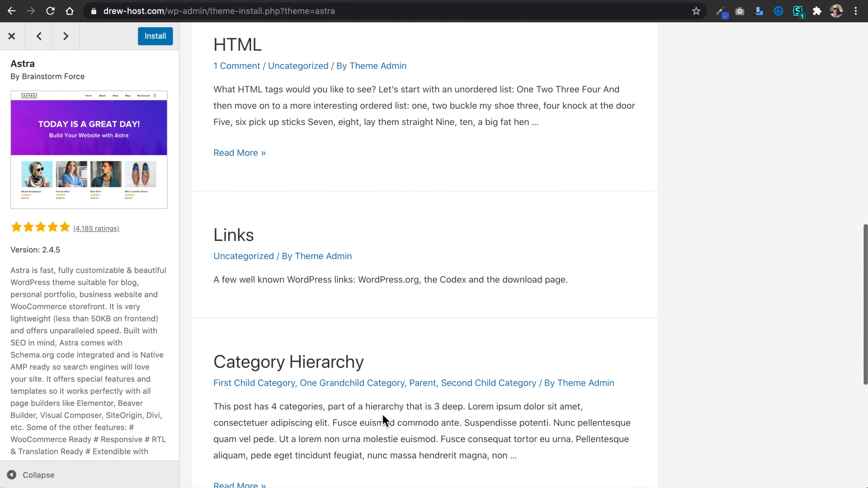
scroll(382, 414, "up", 15)
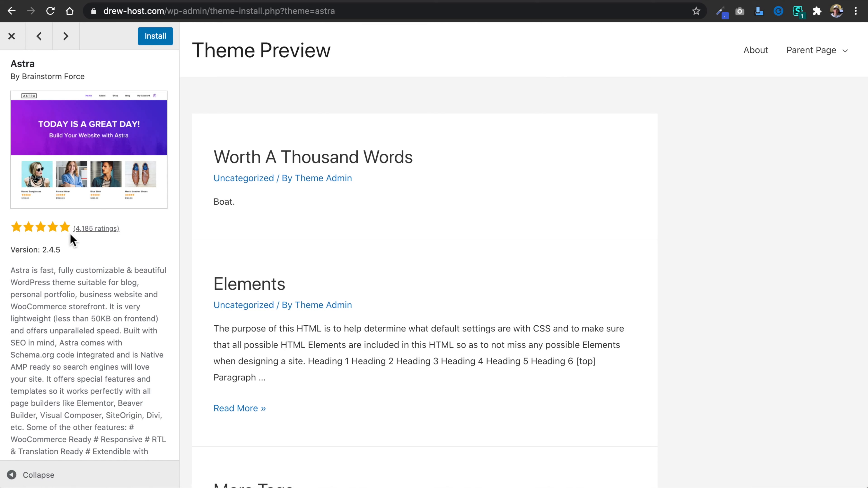
left_click(12, 36)
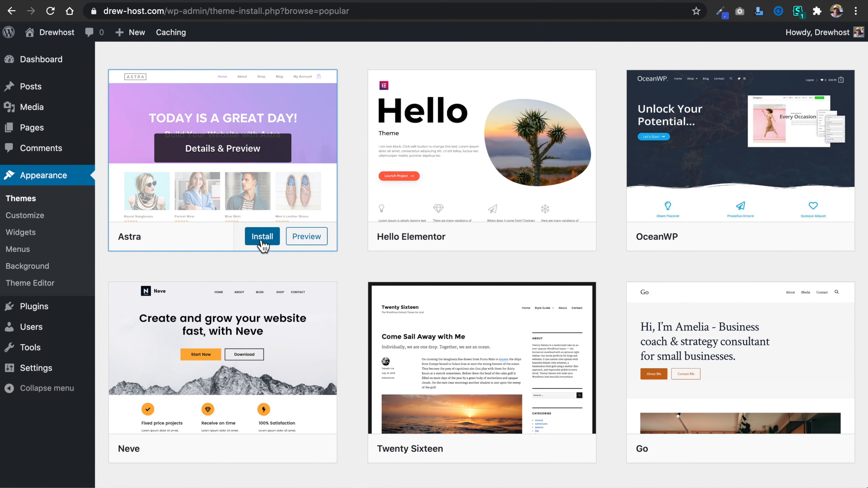
Install the Astra theme and activate it on the site.
left_click(265, 241)
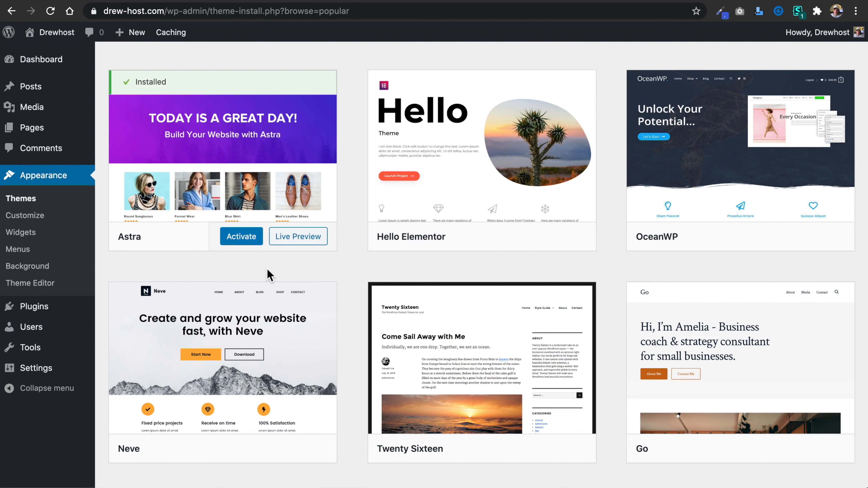
left_click(246, 236)
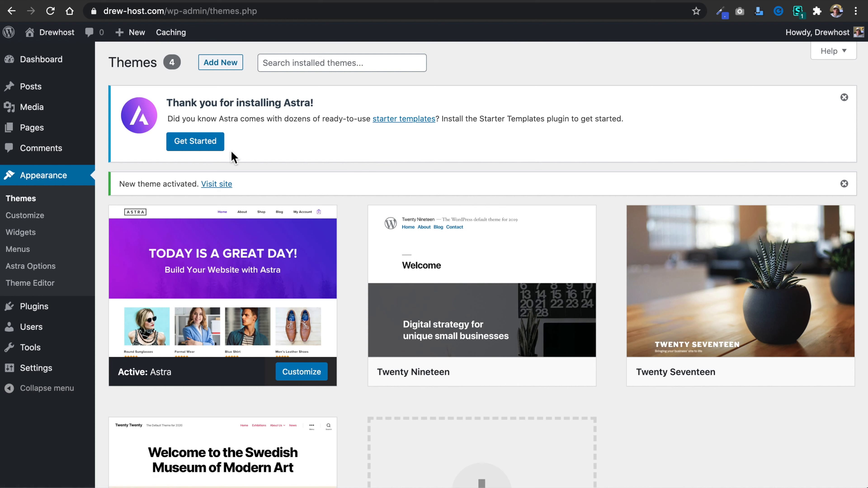
Get started with Astra's starter templates, choose Beaver Builder as the page builder, and browse the offered sites.
left_click(194, 147)
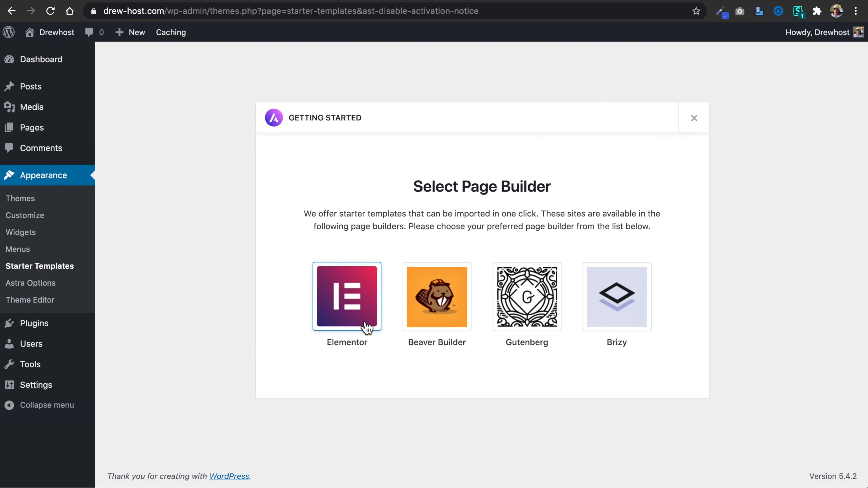
left_click(451, 356)
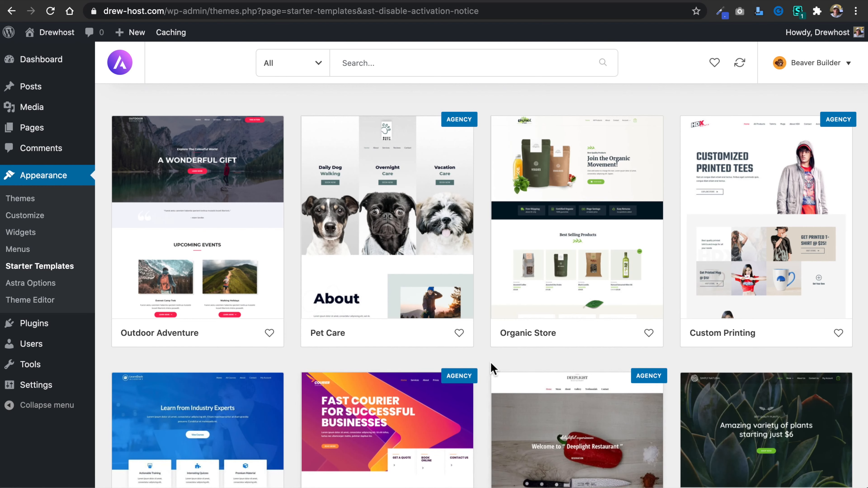
scroll(489, 363, "down", 10)
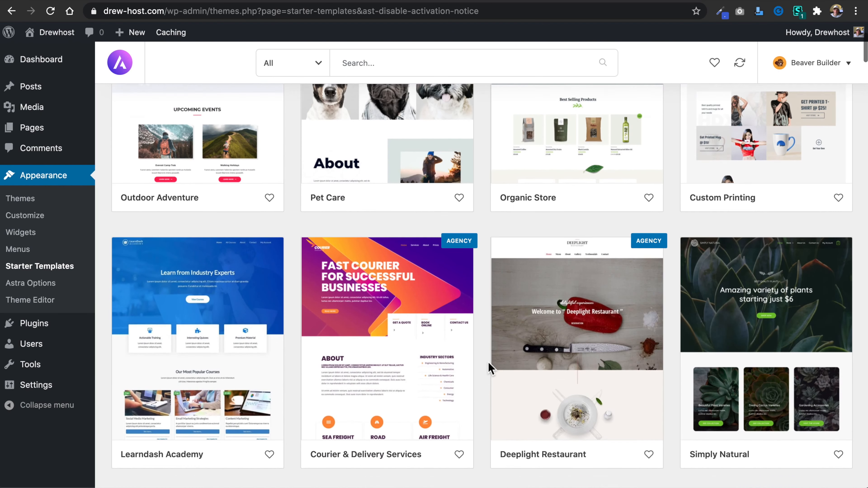
scroll(488, 363, "down", 10)
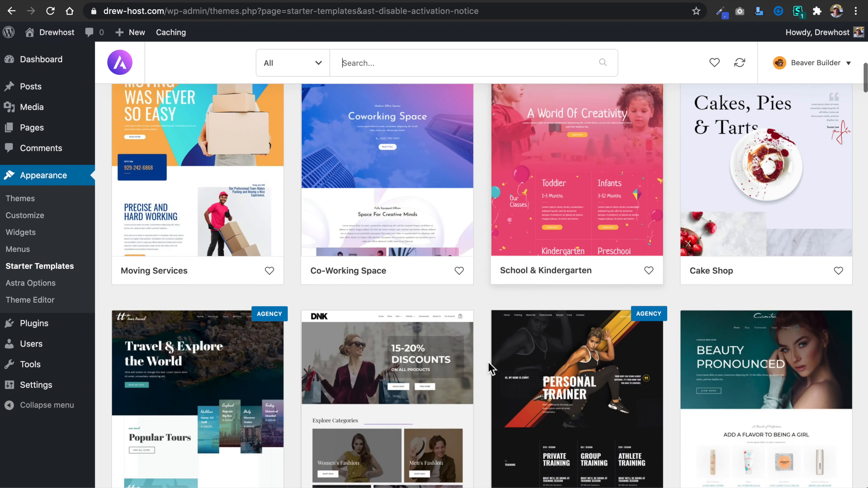
scroll(488, 363, "up", 2)
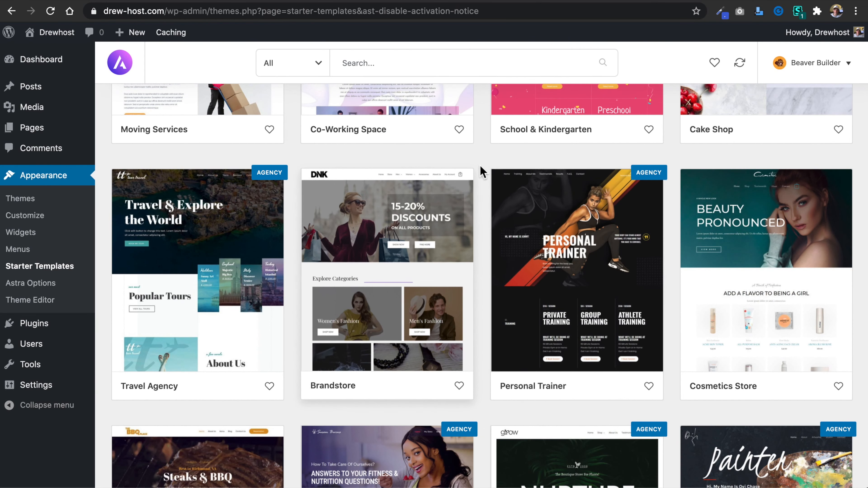
scroll(481, 171, "up", 15)
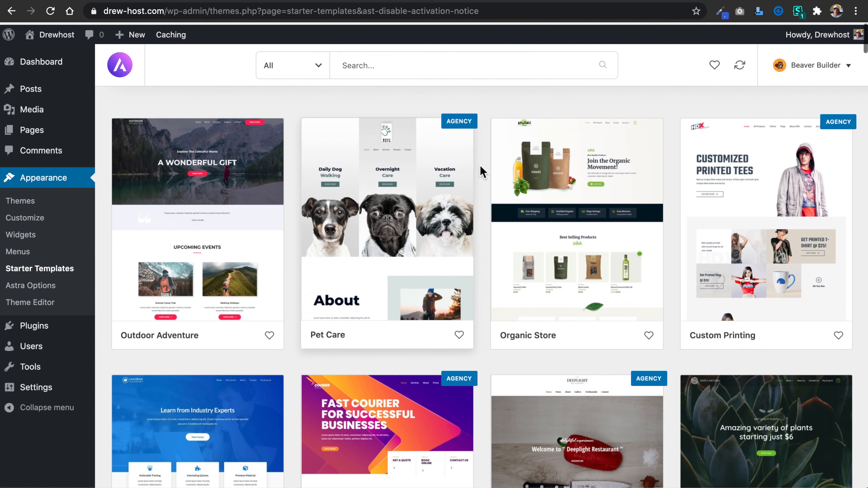
Filter the starter templates to show only free ones and browse the list for the Agency template.
left_click(310, 70)
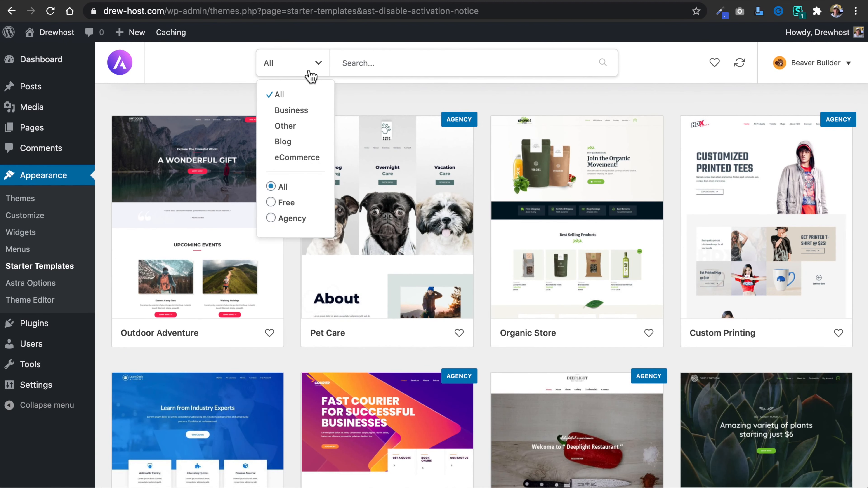
left_click(272, 203)
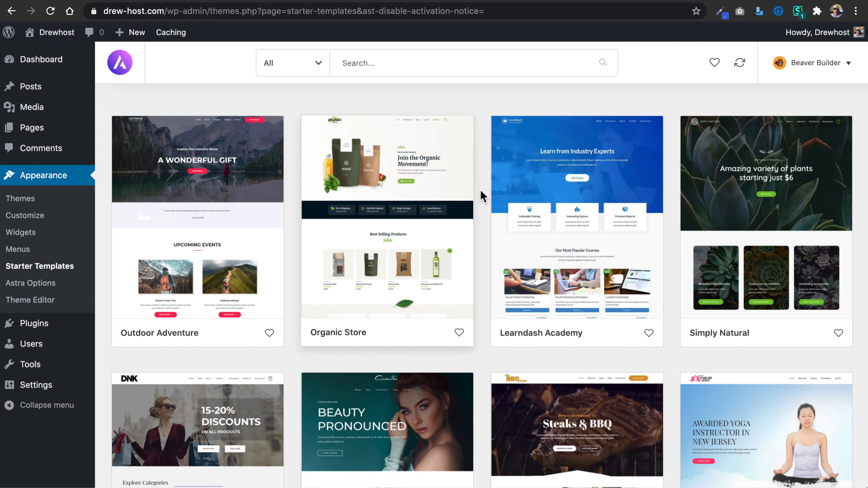
scroll(481, 196, "down", 8)
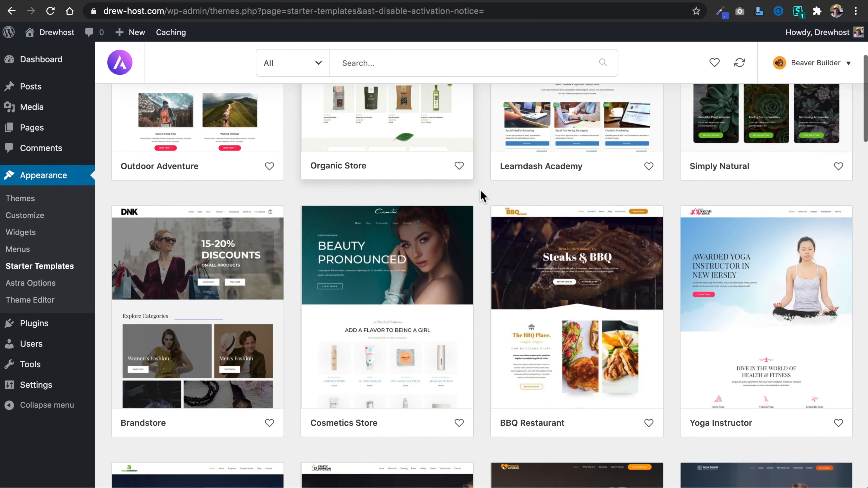
scroll(482, 197, "down", 7)
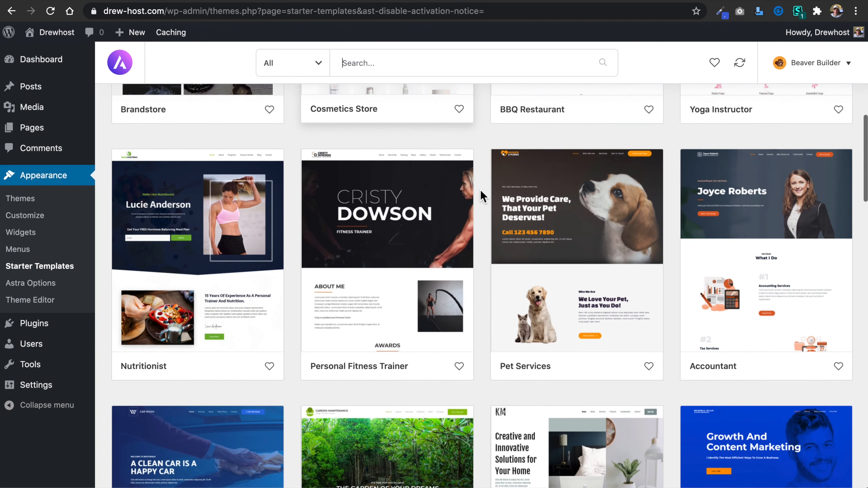
scroll(482, 197, "down", 7)
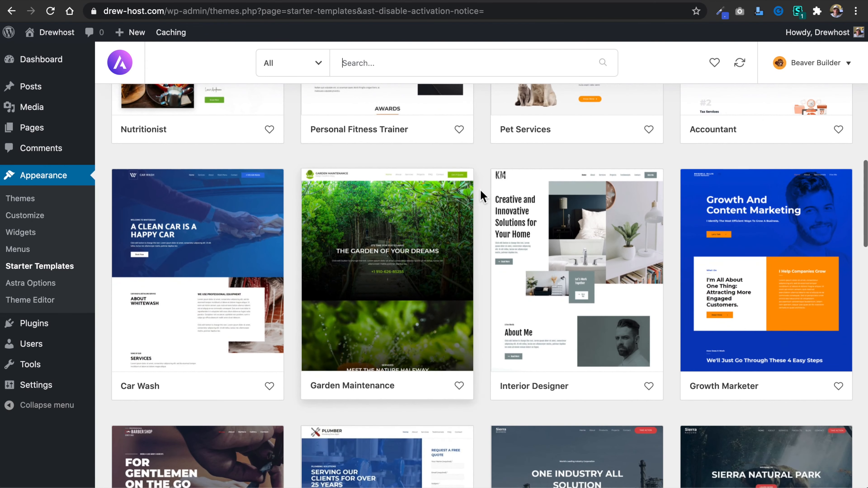
scroll(482, 196, "down", 10)
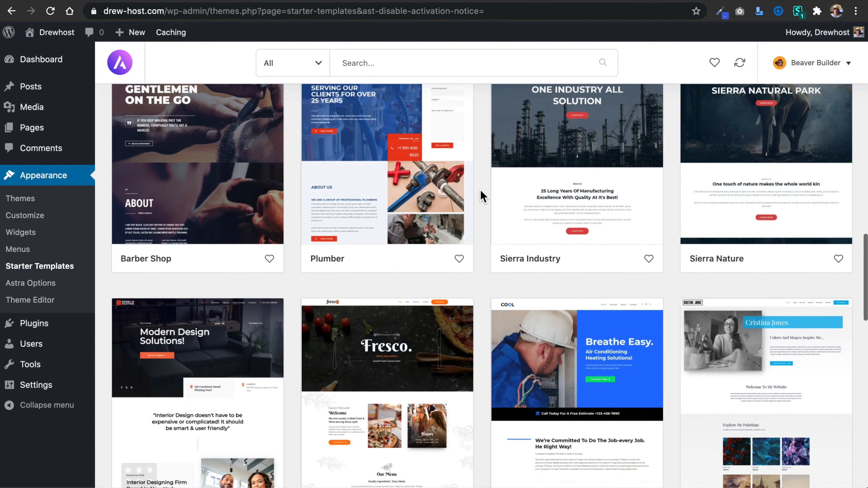
scroll(482, 196, "down", 10)
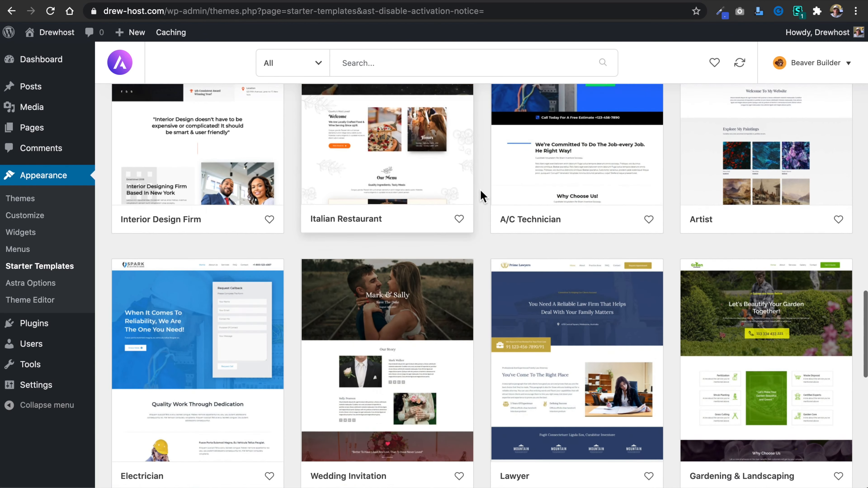
scroll(482, 197, "down", 10)
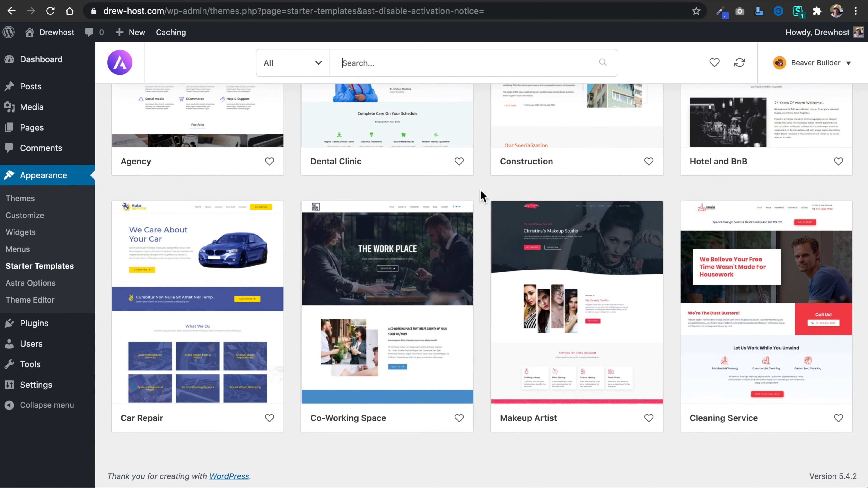
scroll(482, 197, "up", 8)
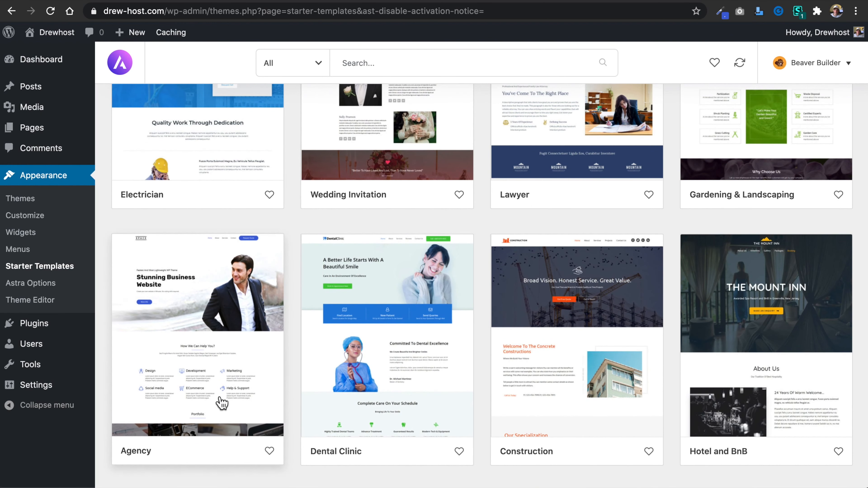
Open the Agency starter template and view its About, Services and Contact page templates.
left_click(198, 358)
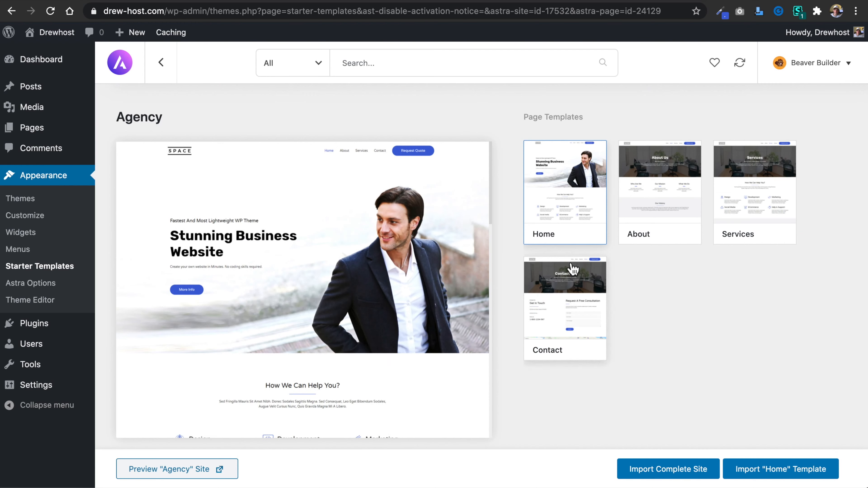
left_click(672, 199)
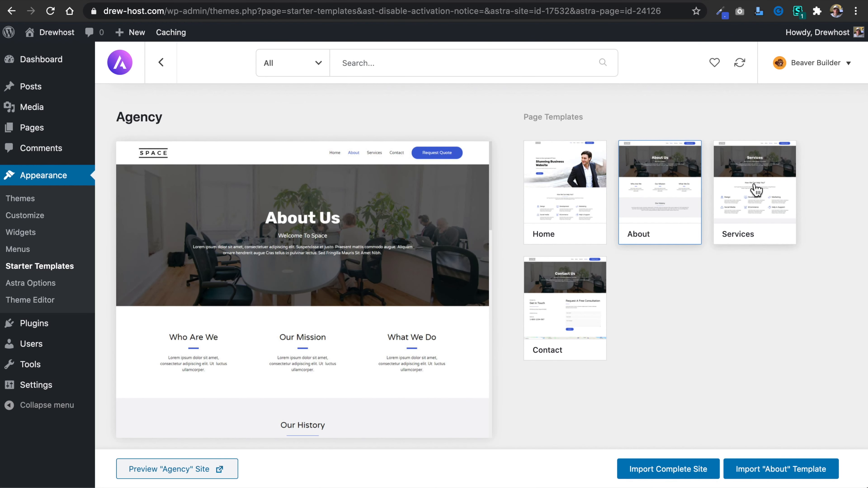
left_click(751, 190)
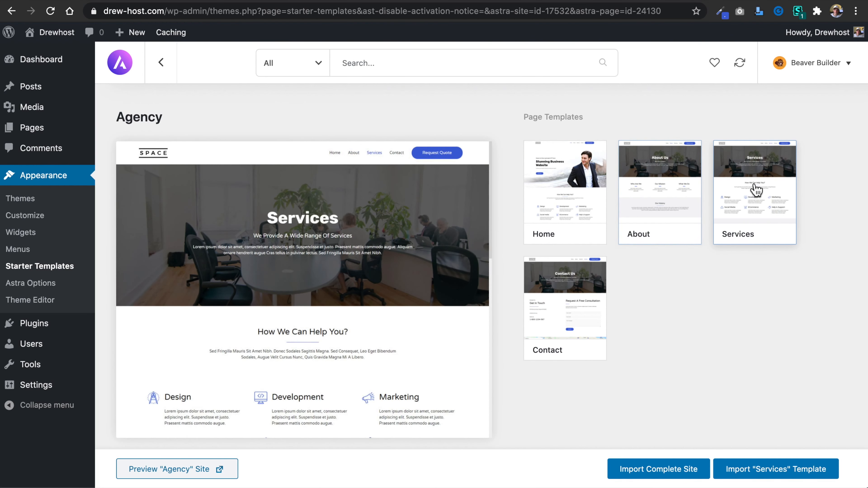
left_click(576, 297)
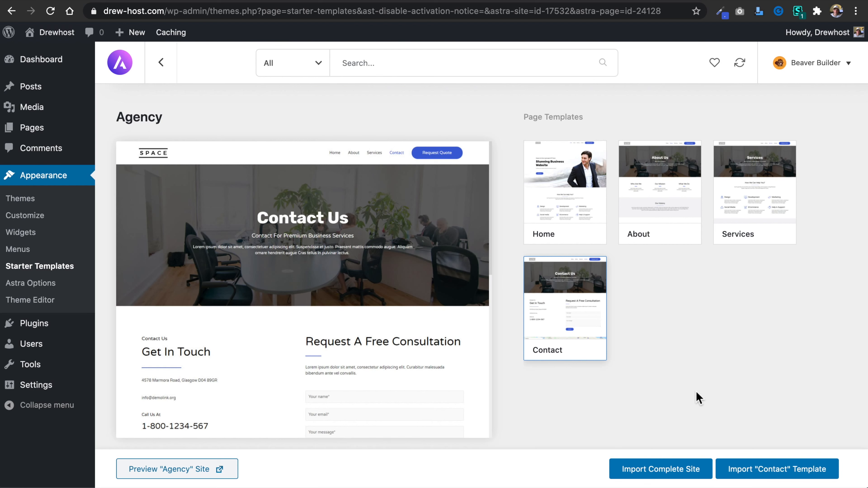
Import the complete Agency site with its customizer settings, widgets, required plugins and content, and view the imported site.
left_click(668, 475)
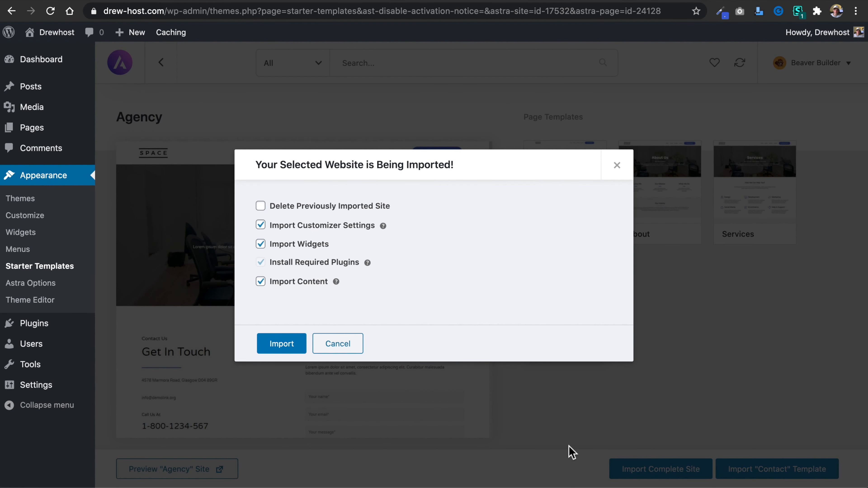
left_click(286, 344)
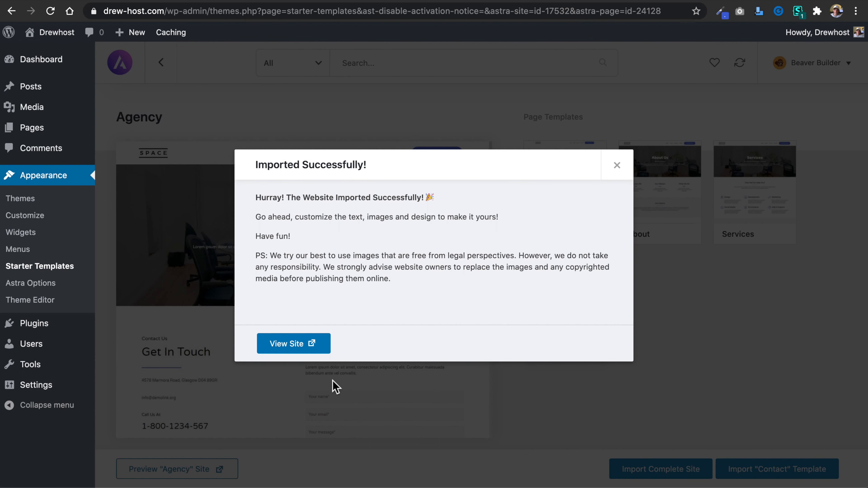
left_click(304, 358)
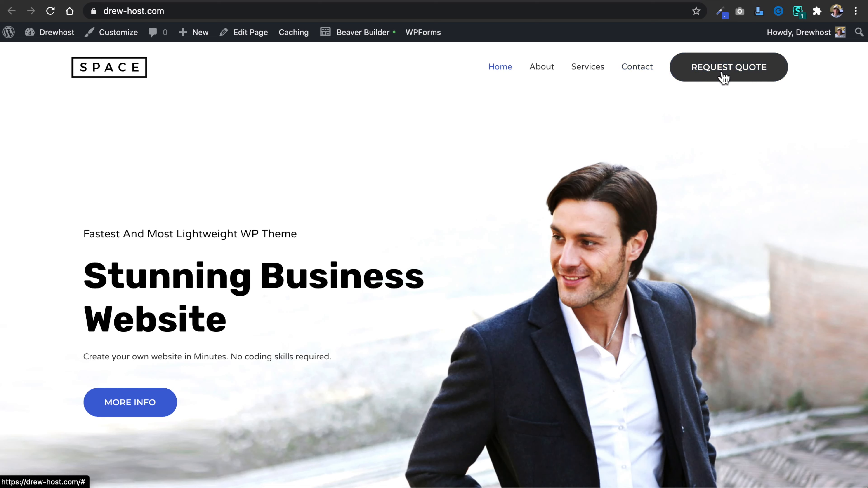
Examine the imported home page's sections, from the hero through services, portfolio, client logos and team to the footer.
scroll(529, 201, "down", 8)
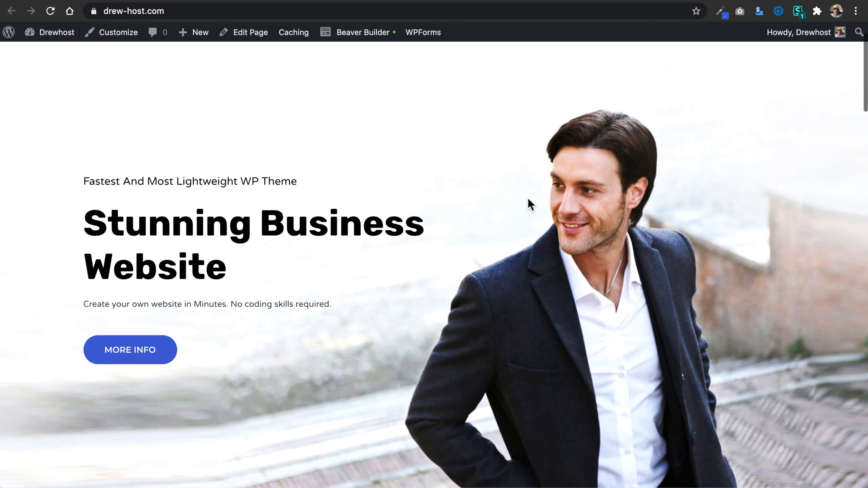
scroll(452, 223, "down", 5)
scroll(450, 223, "down", 14)
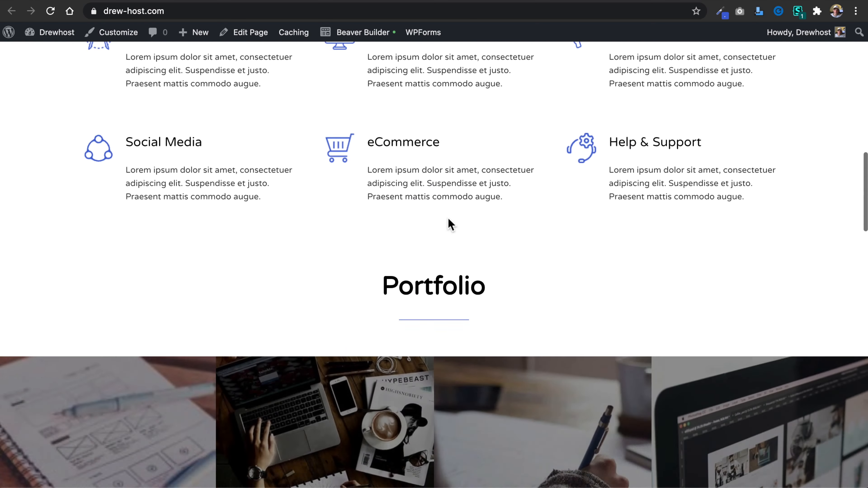
scroll(513, 229, "down", 3)
scroll(430, 330, "down", 9)
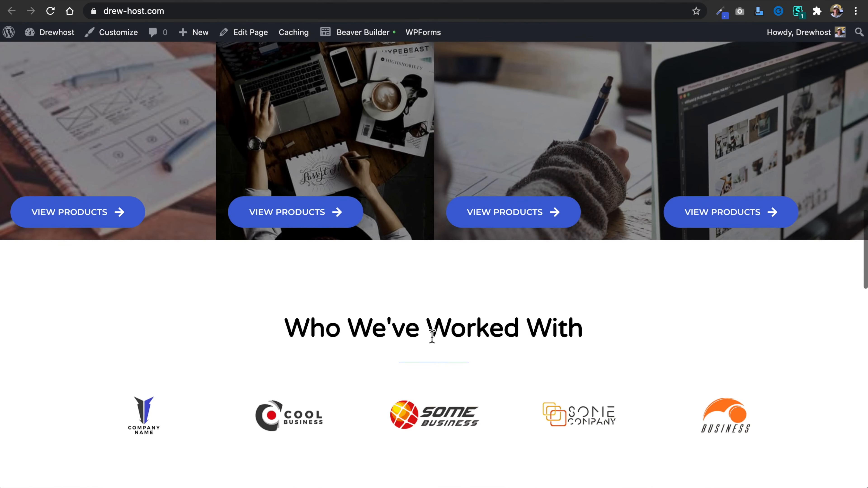
scroll(432, 336, "down", 20)
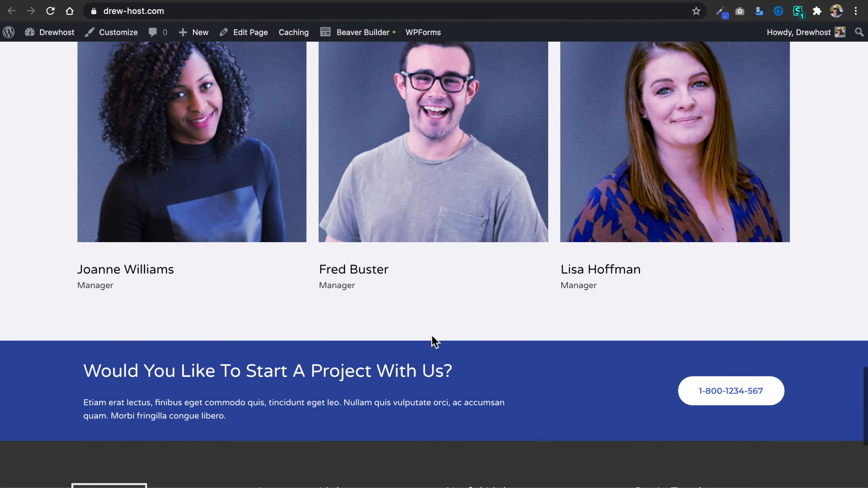
scroll(434, 341, "down", 1)
scroll(448, 211, "up", 20)
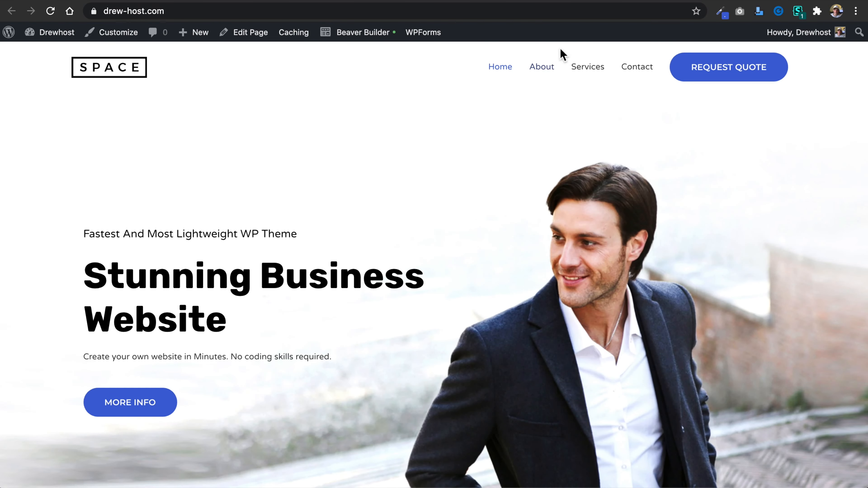
Open the site's About and Services pages and look through their sections.
left_click(545, 67)
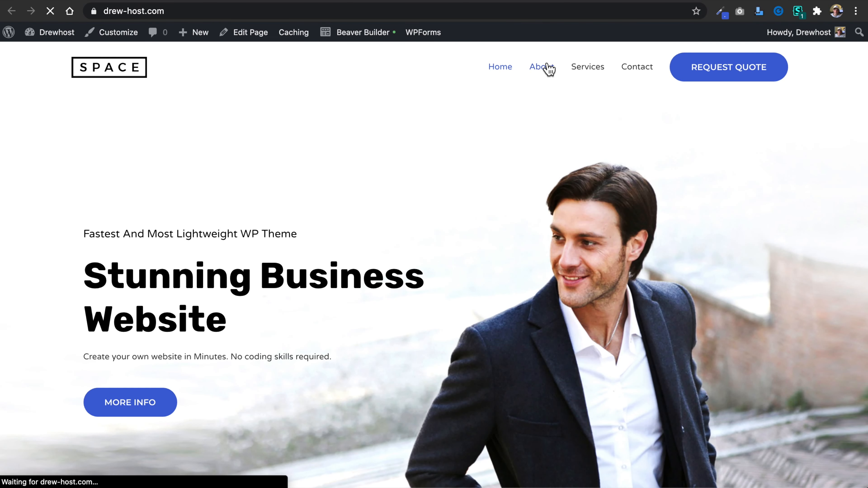
scroll(460, 214, "down", 5)
scroll(460, 214, "down", 20)
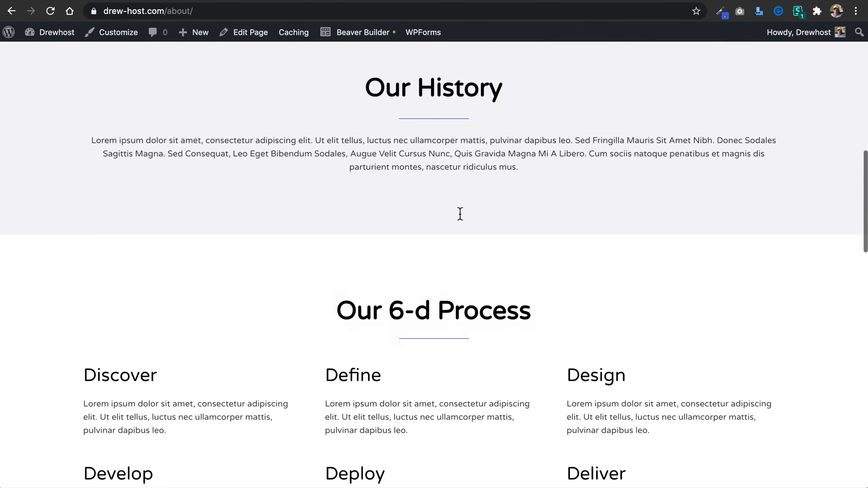
scroll(460, 214, "up", 20)
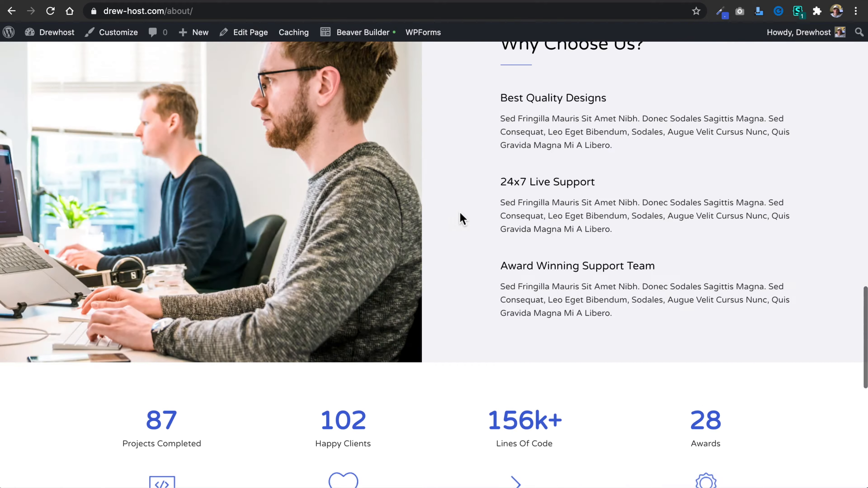
left_click(587, 67)
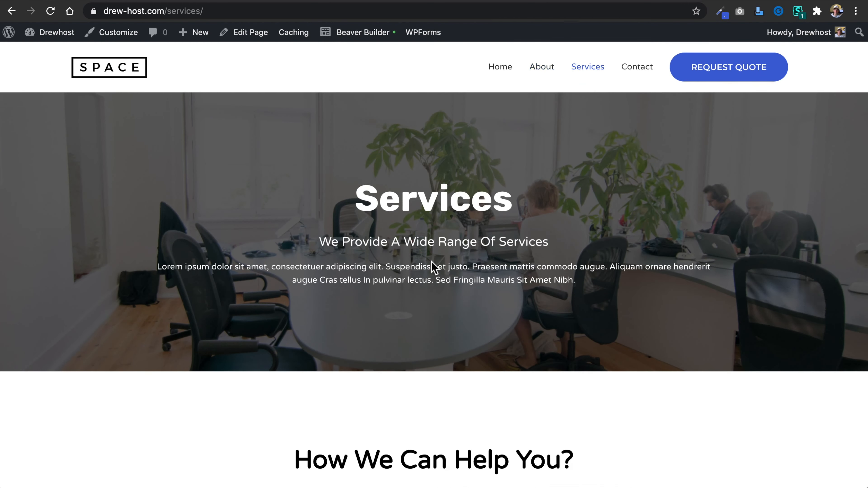
scroll(434, 213, "down", 20)
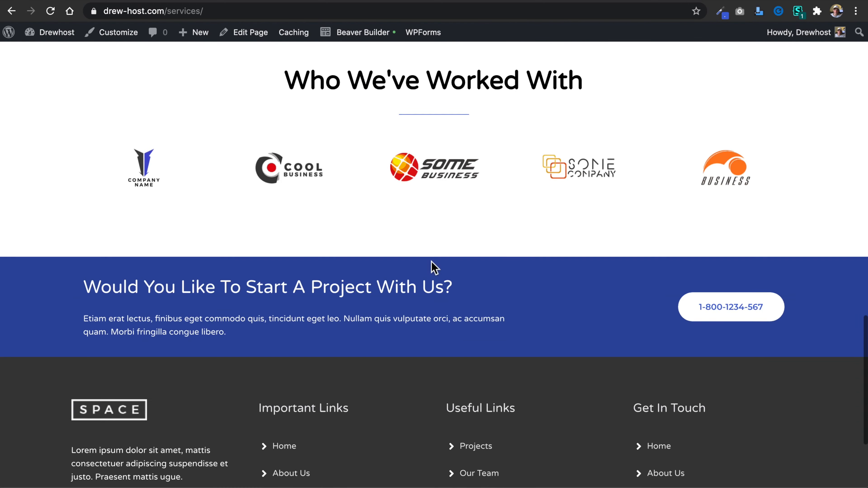
scroll(434, 266, "down", 5)
scroll(432, 266, "up", 20)
Open the site's Contact page, try submitting the consultation form empty, and look over the map and footer area.
left_click(637, 67)
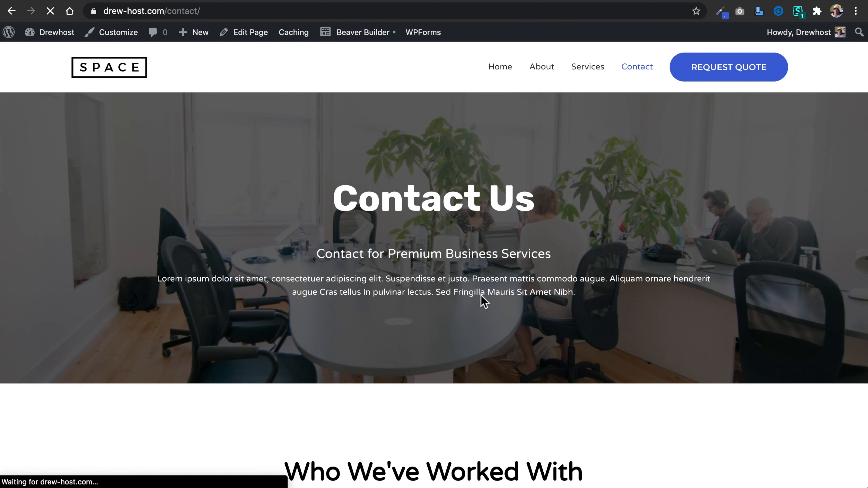
scroll(450, 332, "down", 10)
scroll(451, 330, "down", 7)
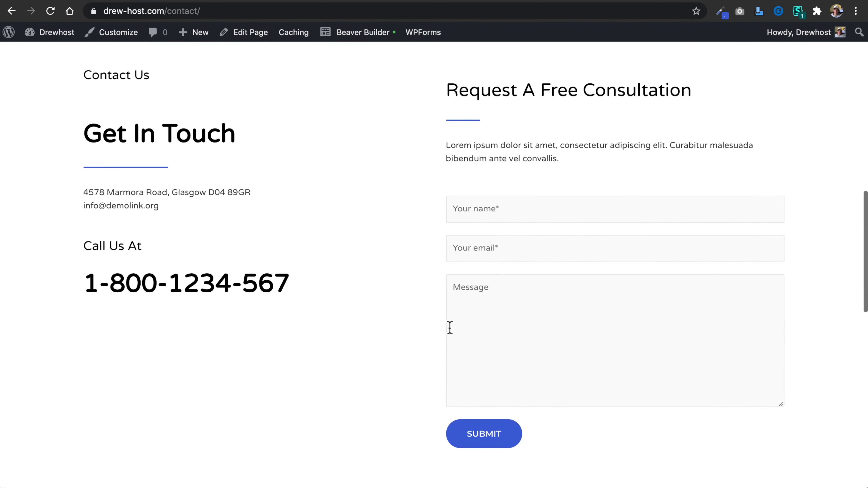
left_click(500, 207)
left_click(500, 249)
left_click(502, 342)
left_click(504, 442)
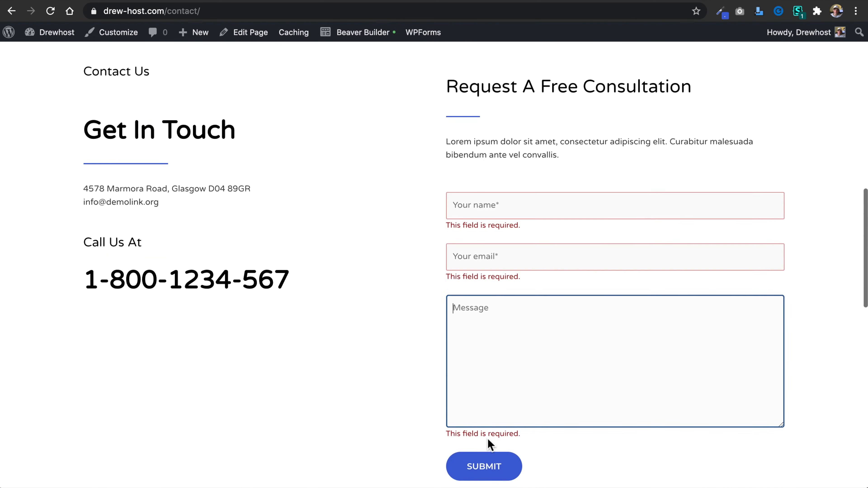
scroll(418, 404, "down", 9)
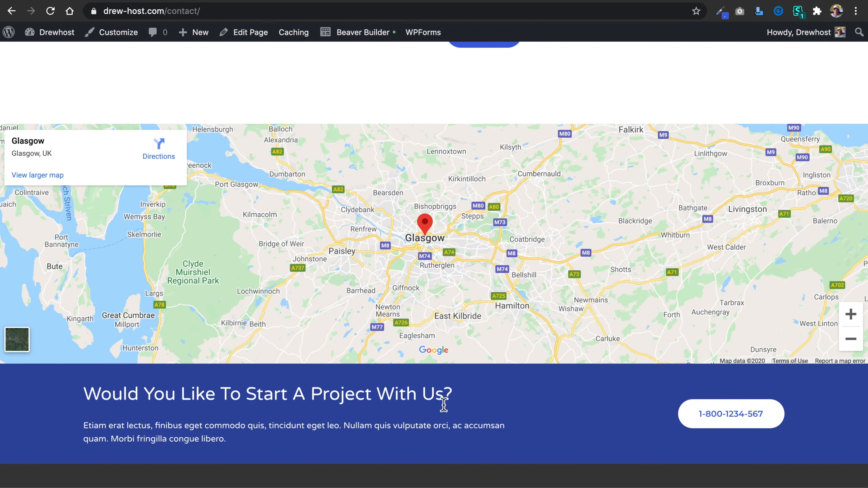
scroll(444, 406, "down", 5)
scroll(445, 404, "up", 5)
left_click(714, 425)
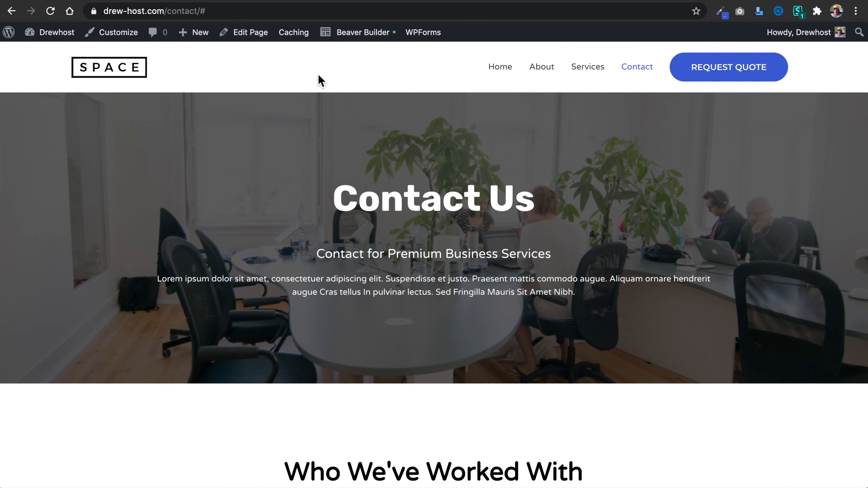
Return to the WordPress dashboard, dismiss the import success message, and move the Sample Page to the trash.
left_click(118, 1)
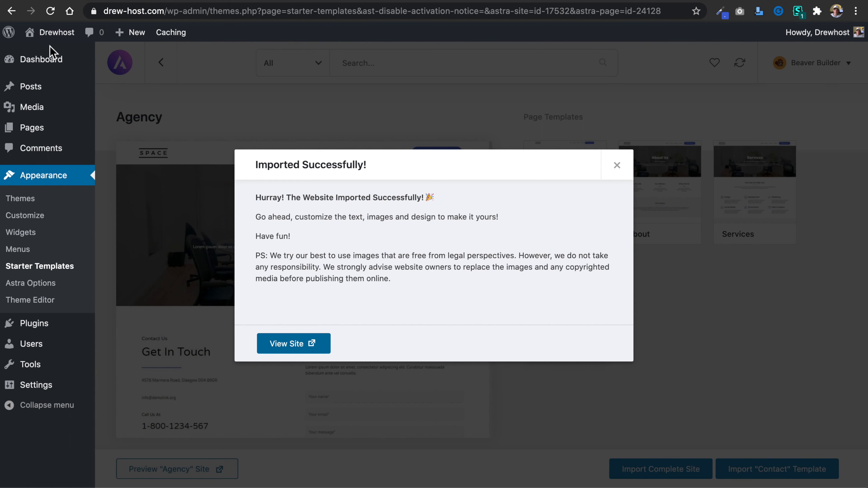
left_click(239, 2)
mouse_move(51, 34)
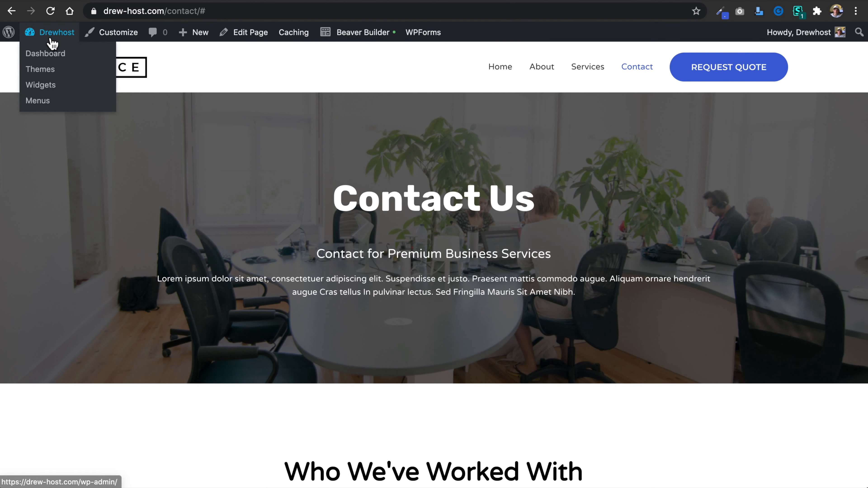
left_click(118, 2)
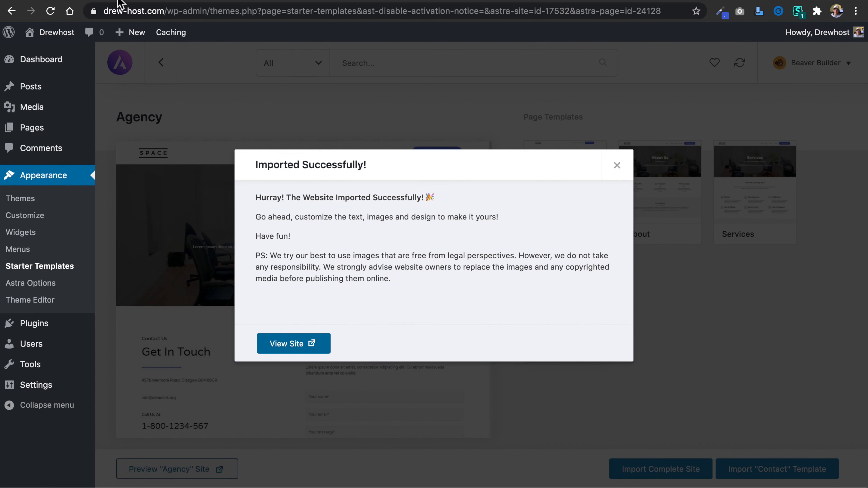
left_click(617, 165)
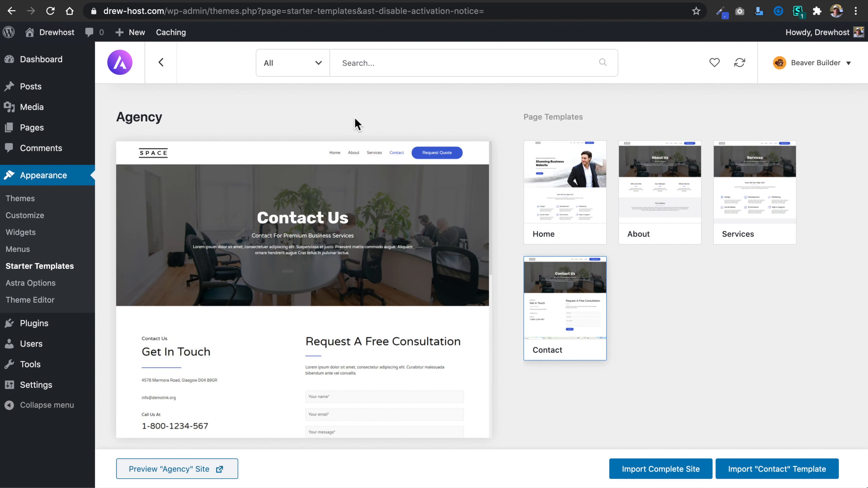
left_click(38, 130)
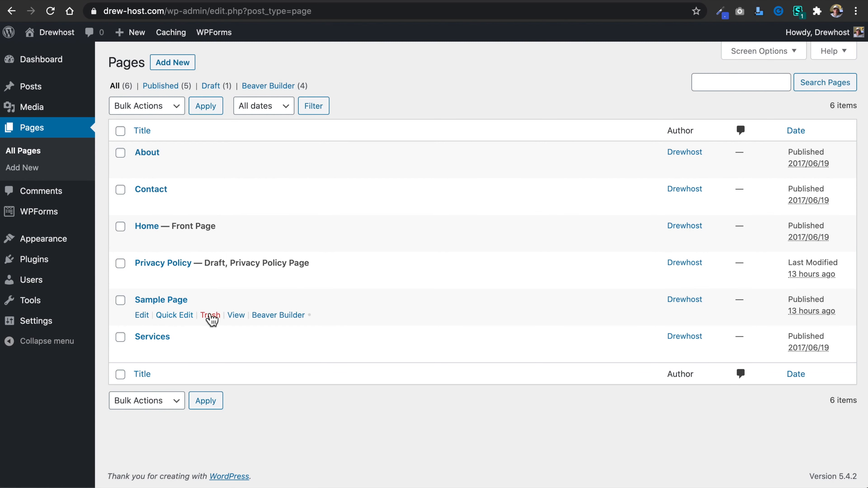
left_click(219, 317)
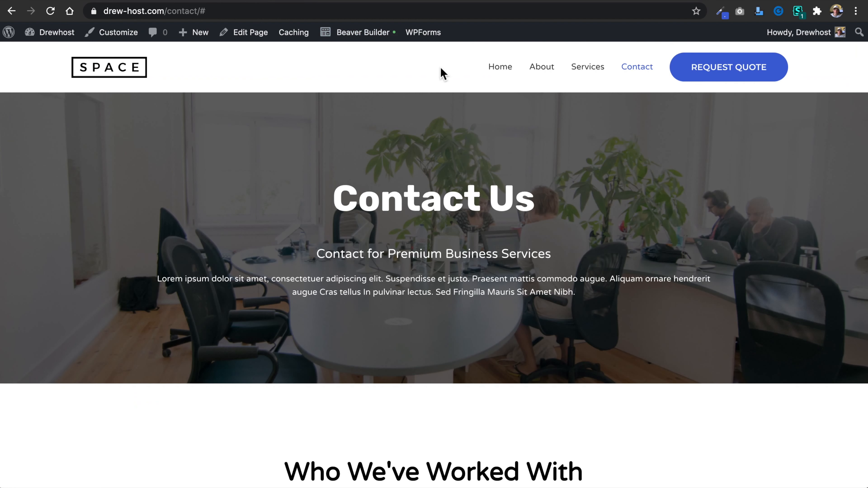
Open the live site's home page and review its sections down to the footer.
left_click(500, 76)
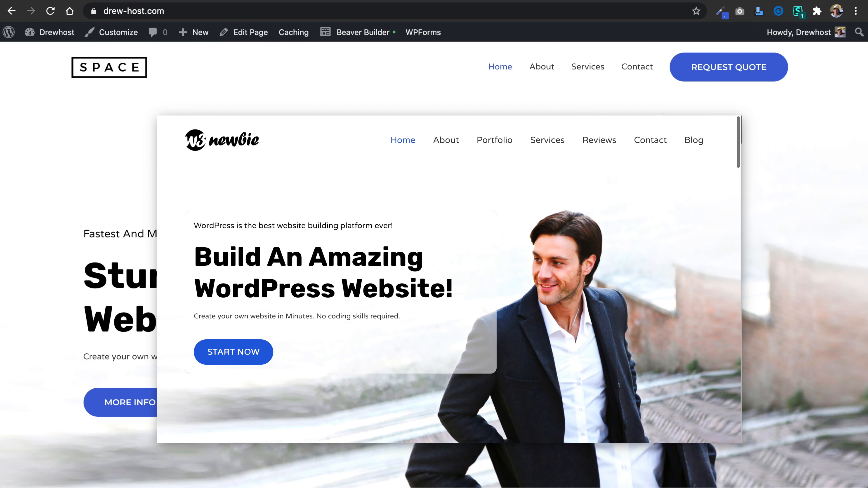
scroll(446, 191, "down", 15)
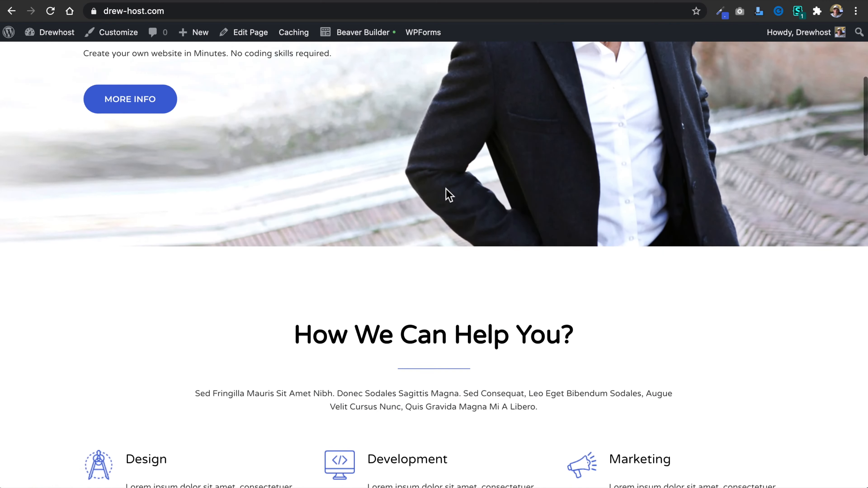
scroll(446, 191, "down", 20)
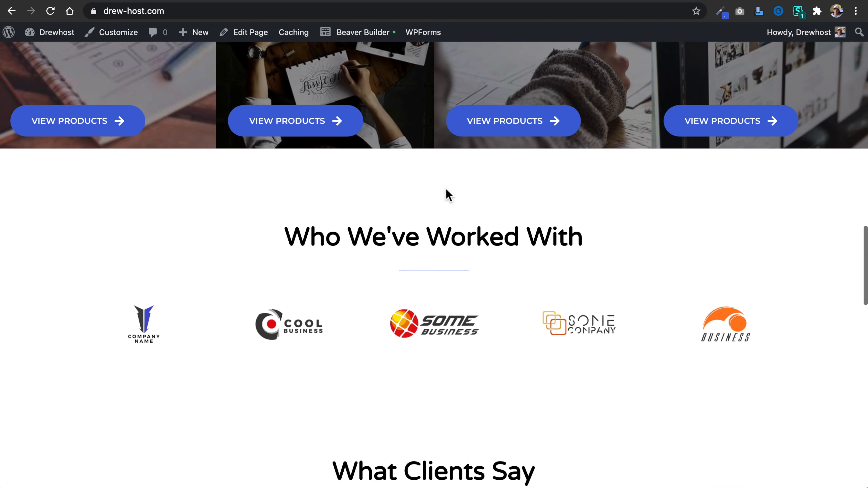
scroll(446, 194, "down", 10)
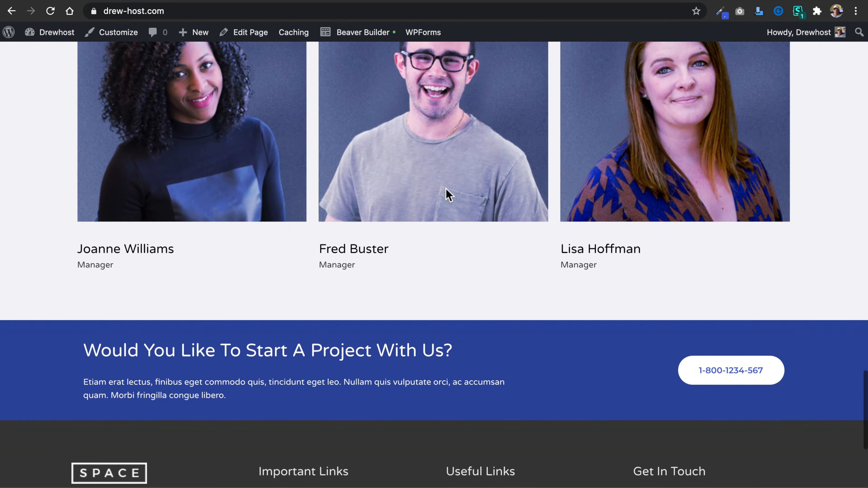
scroll(446, 195, "up", 10)
scroll(446, 190, "up", 20)
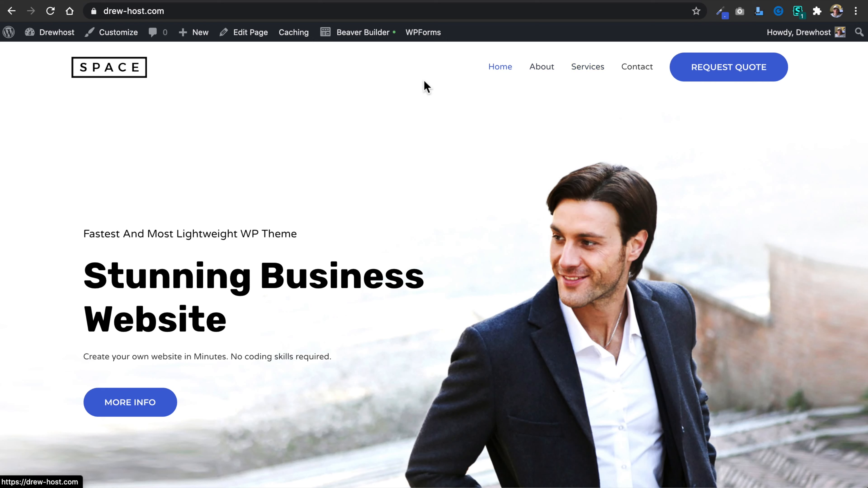
From the dashboard, find the Duplicate Post plugin by searching for "duplicate post", install it and activate it.
left_click(161, 1)
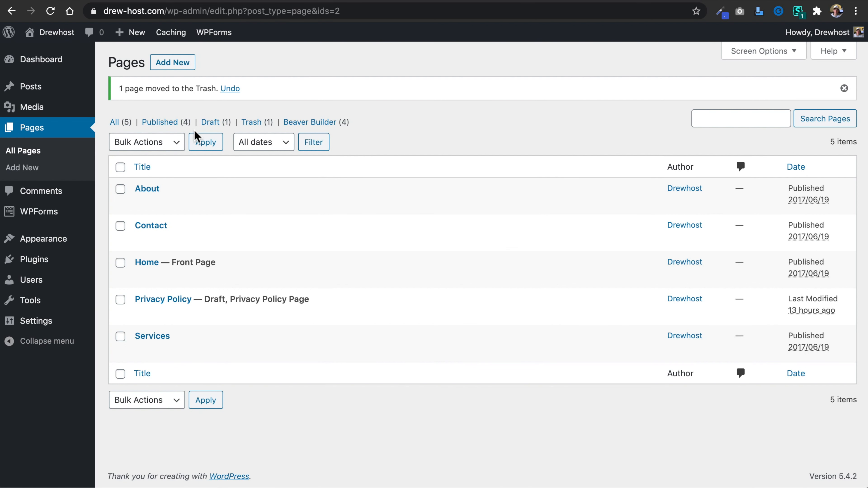
mouse_move(49, 262)
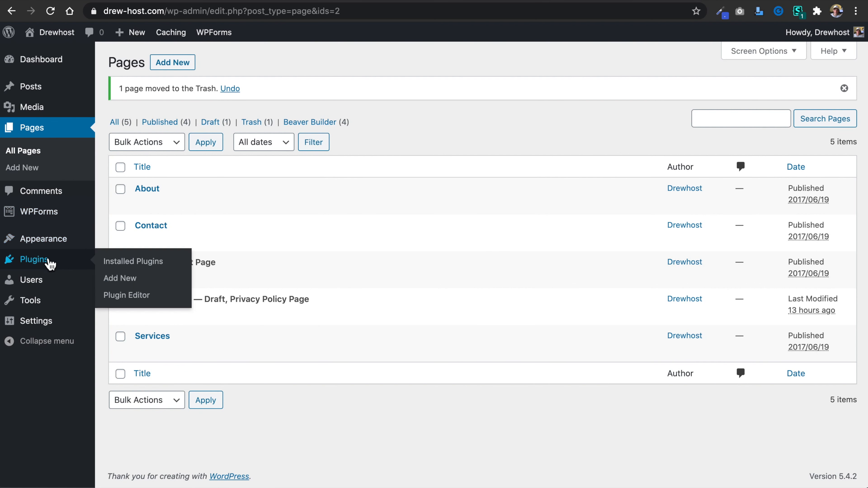
left_click(70, 265)
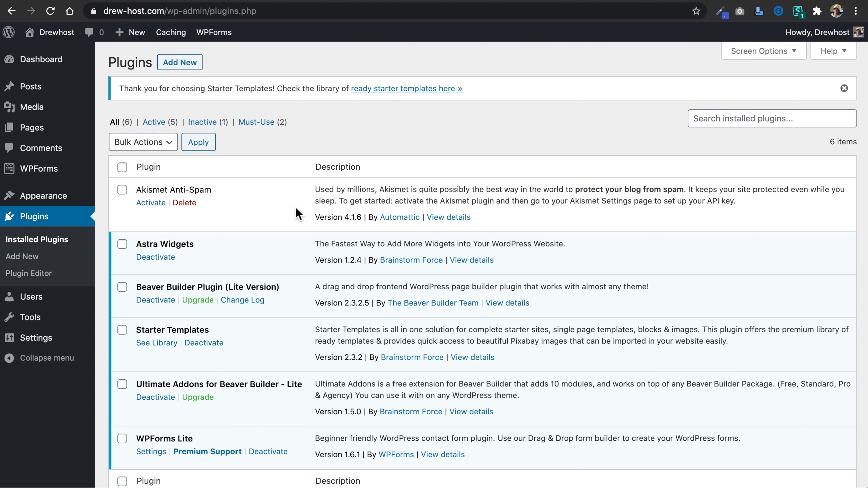
left_click(181, 63)
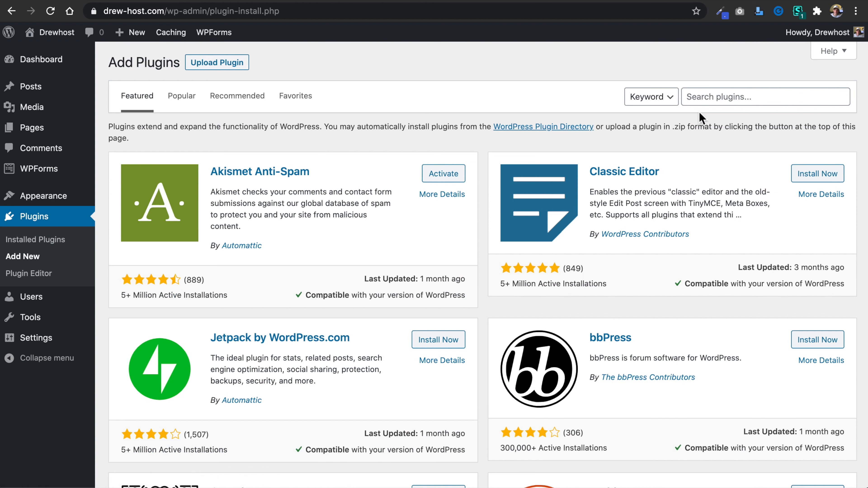
left_click(716, 100)
type("duplicate post")
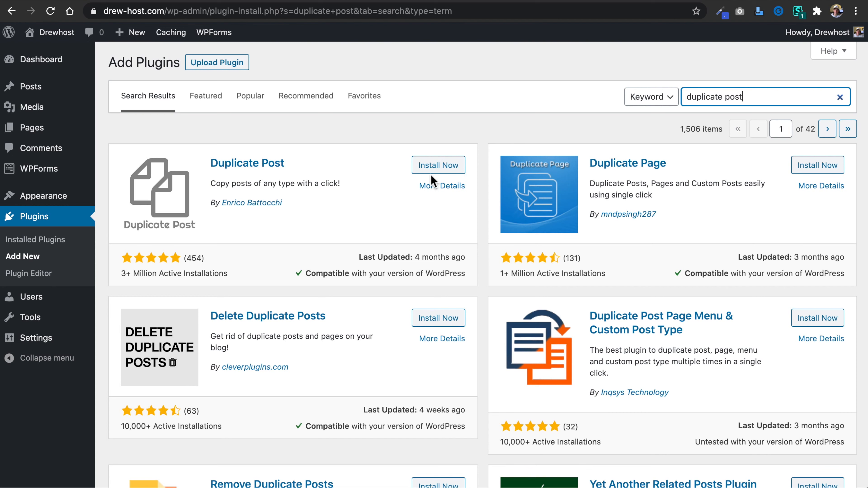
left_click(434, 168)
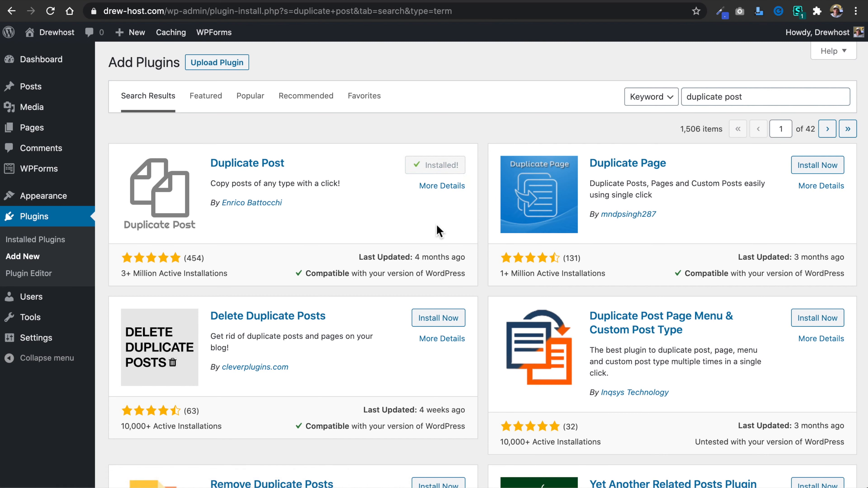
left_click(449, 168)
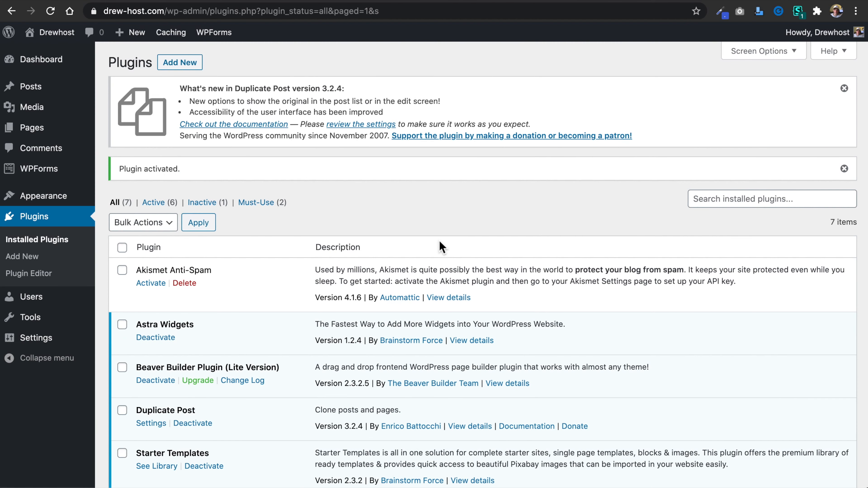
Look over the installed plugins, including Duplicate Post, and open the list of all the site's pages.
scroll(354, 241, "down", 3)
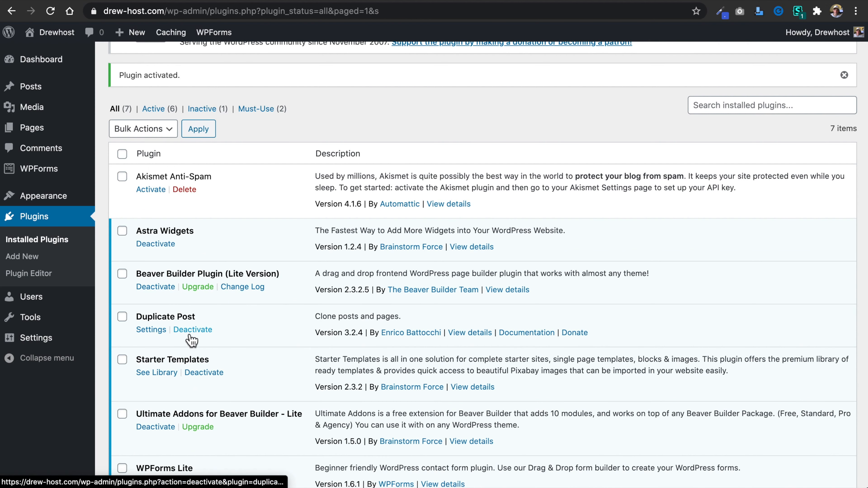
left_click(73, 132)
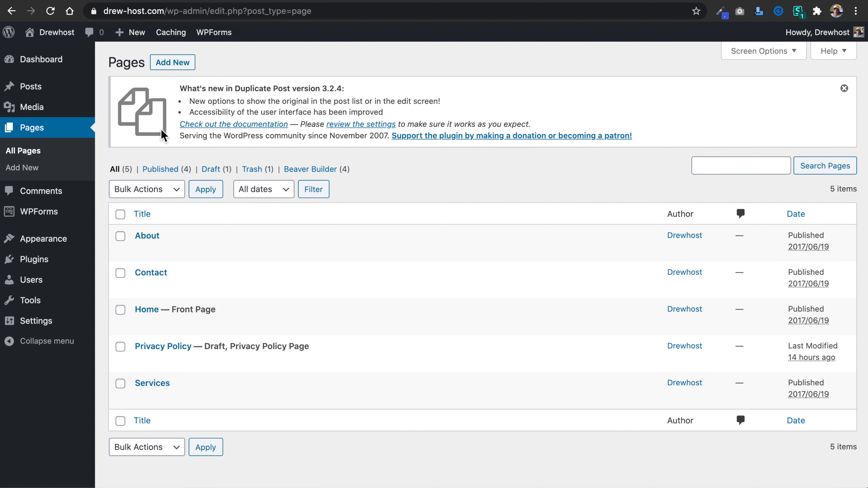
mouse_move(163, 248)
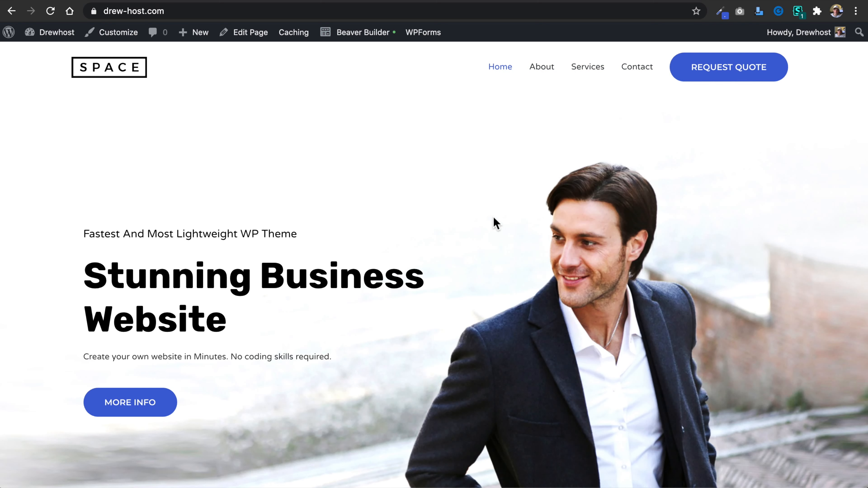
Examine the live home page's services, portfolio, client testimonial and team sections.
scroll(494, 219, "down", 15)
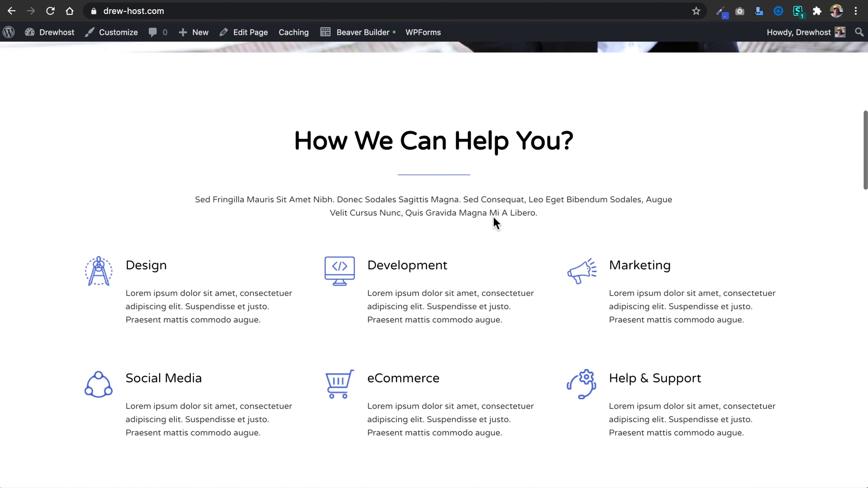
scroll(494, 219, "down", 8)
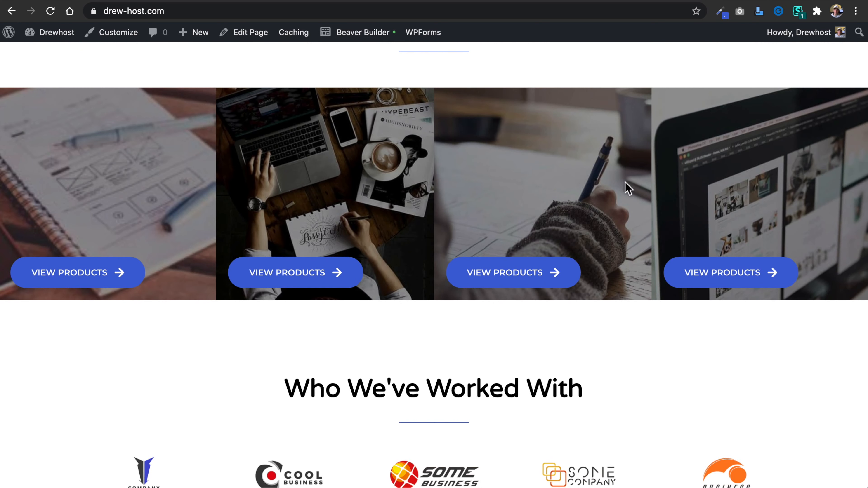
scroll(388, 353, "up", 5)
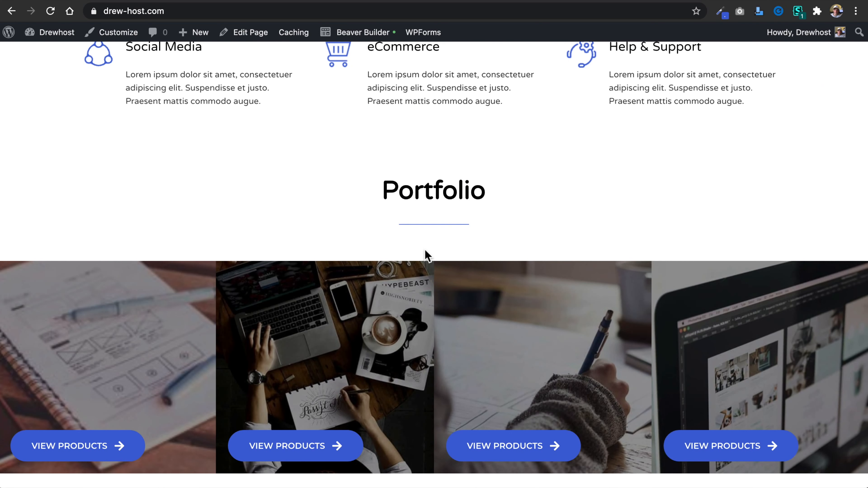
scroll(425, 251, "down", 15)
scroll(424, 253, "up", 5)
scroll(427, 280, "down", 17)
scroll(431, 311, "down", 5)
scroll(431, 310, "up", 2)
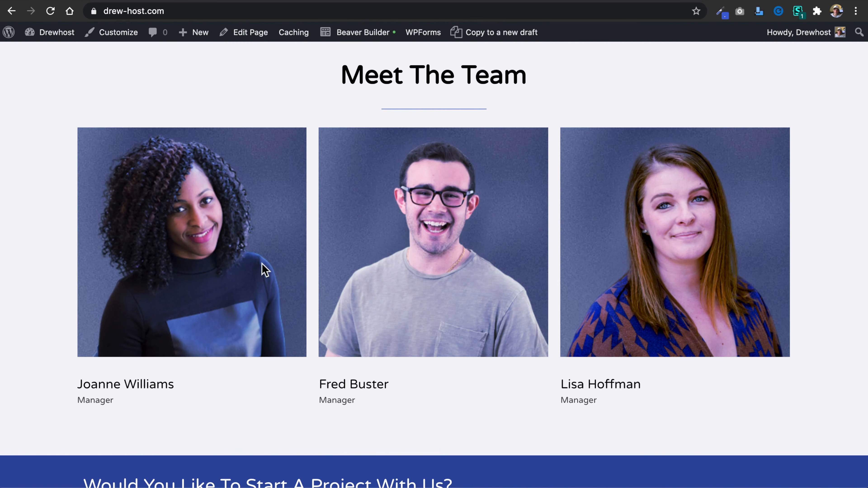
scroll(461, 261, "up", 11)
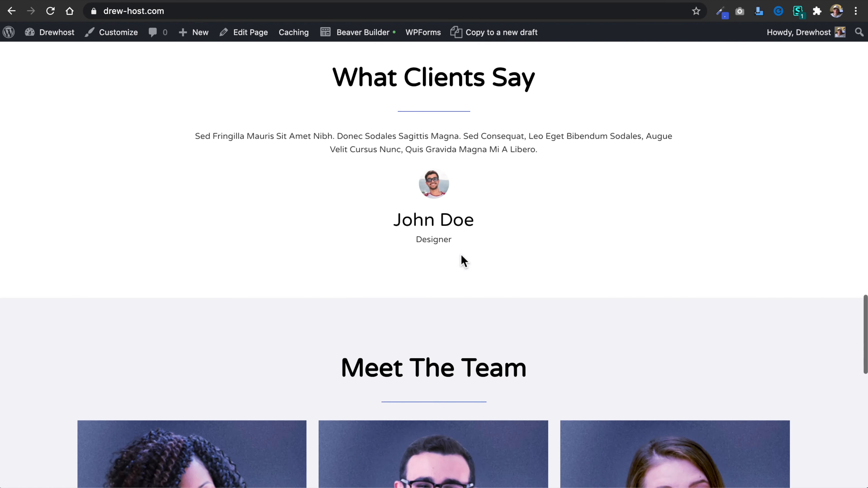
scroll(308, 161, "up", 15)
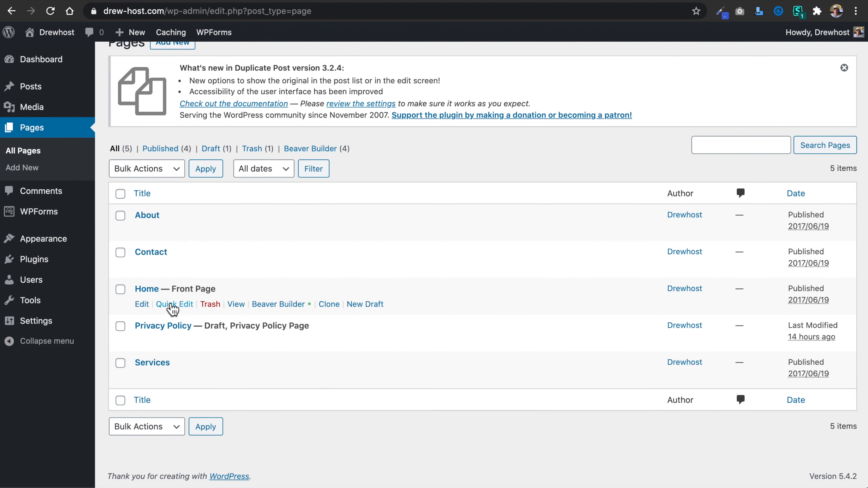
Create two new draft copies of the Home page, one in a separate browser tab, and dismiss the block editor's welcome guide.
right_click(364, 310)
left_click(386, 298)
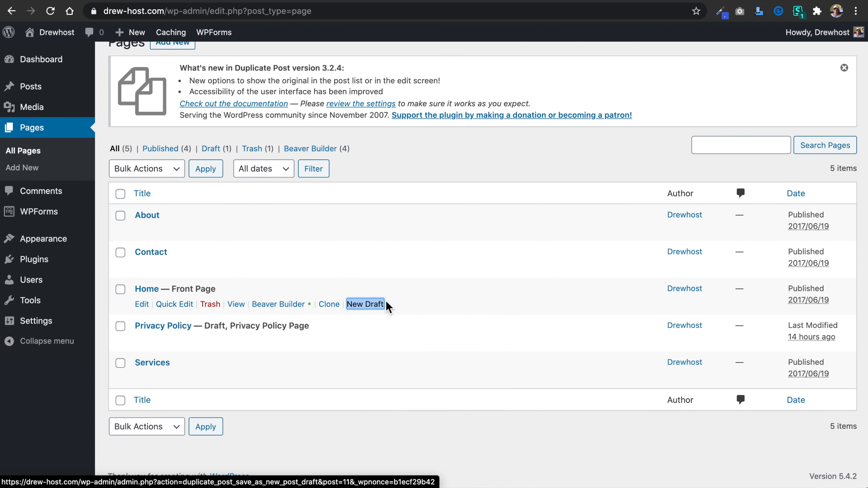
left_click(364, 310)
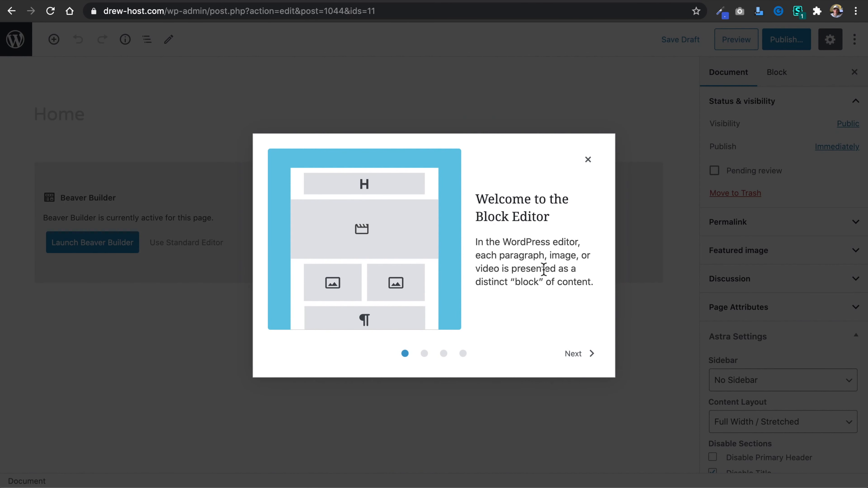
left_click(588, 160)
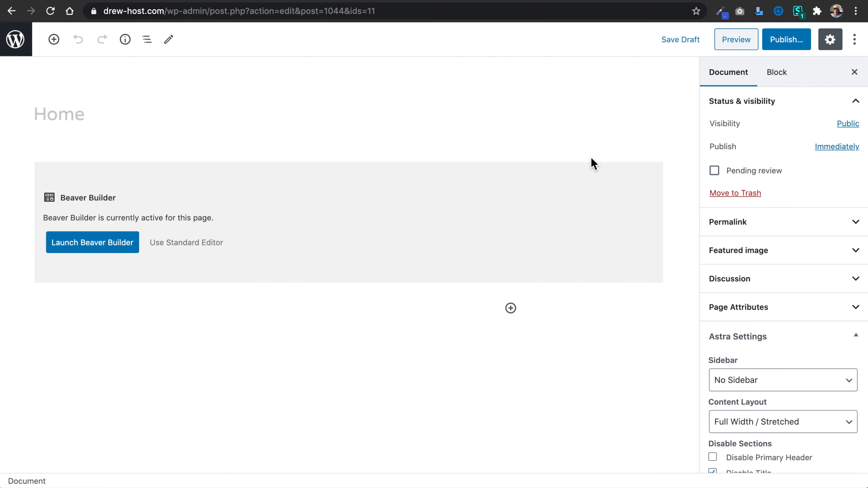
Retitle the opened Home copy as Portfolio and publish it under the portfolio URL slug.
left_click(121, 117)
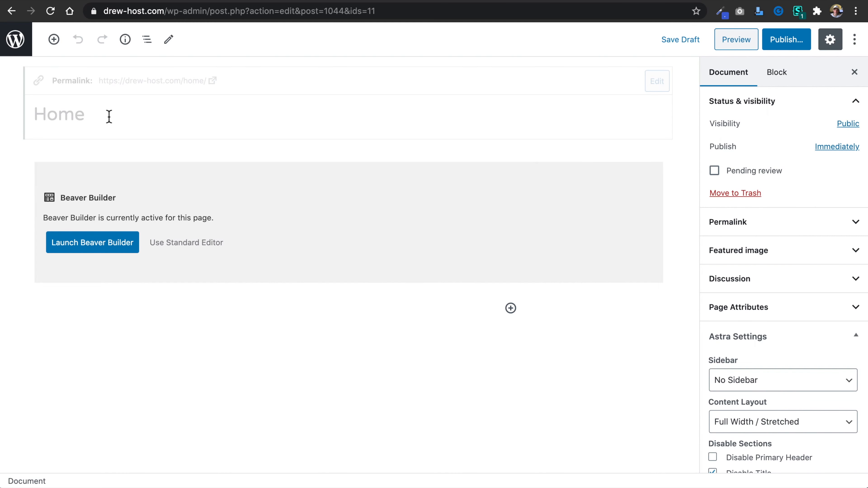
left_click_drag(109, 117, 27, 116)
type("P")
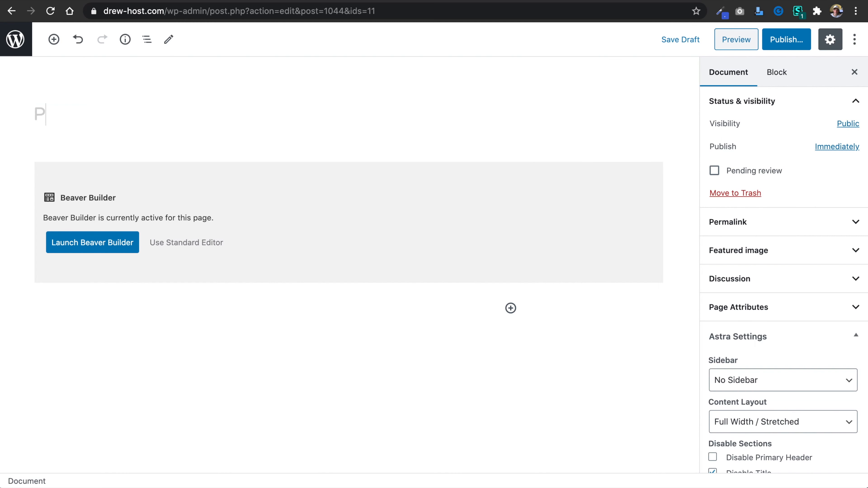
type("ortfolio")
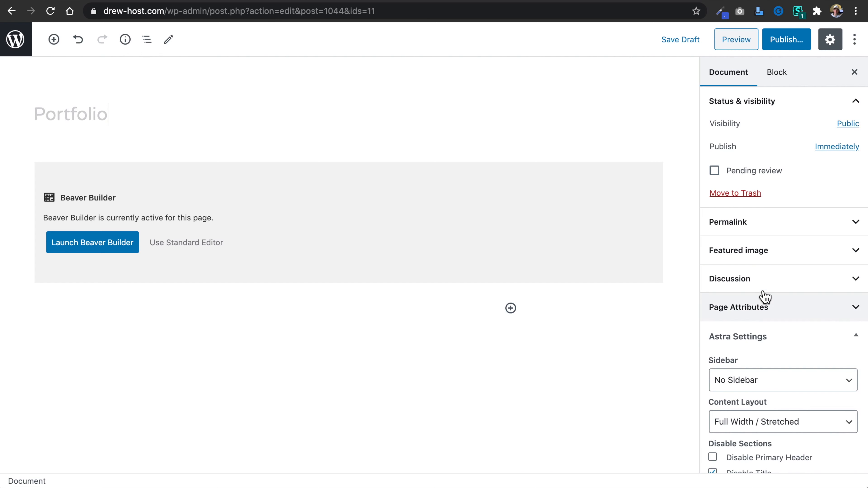
left_click(857, 227)
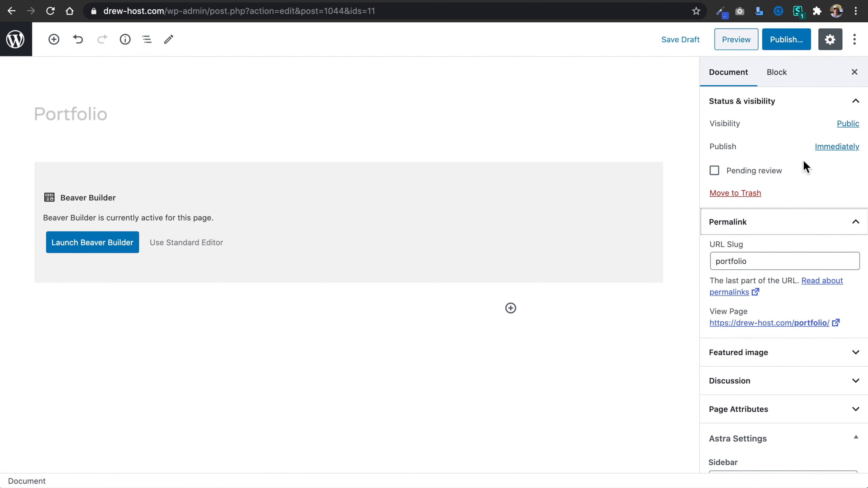
left_click(786, 40)
left_click(791, 47)
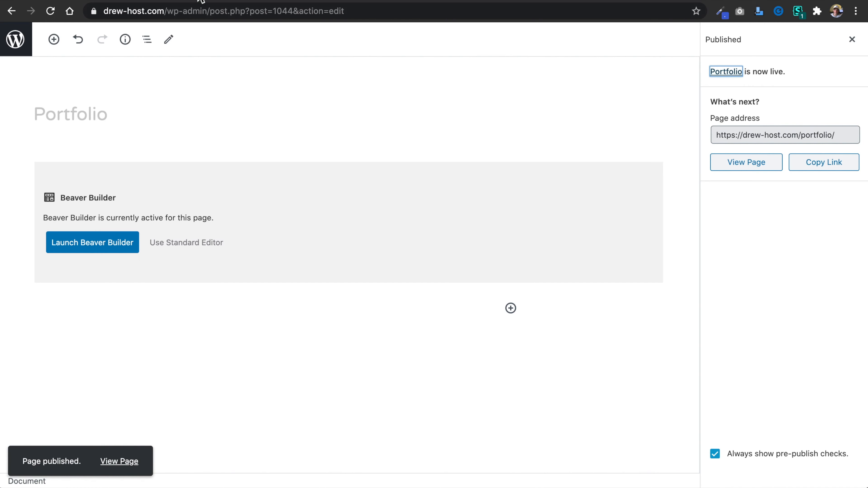
Switch to the other Home draft, retitle it as Reviews and publish it under the reviews URL slug.
left_click(210, 1)
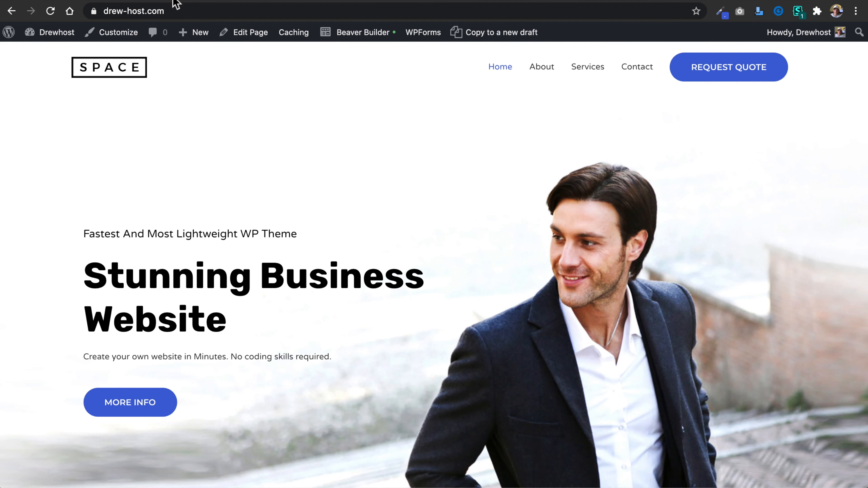
left_click(342, 1)
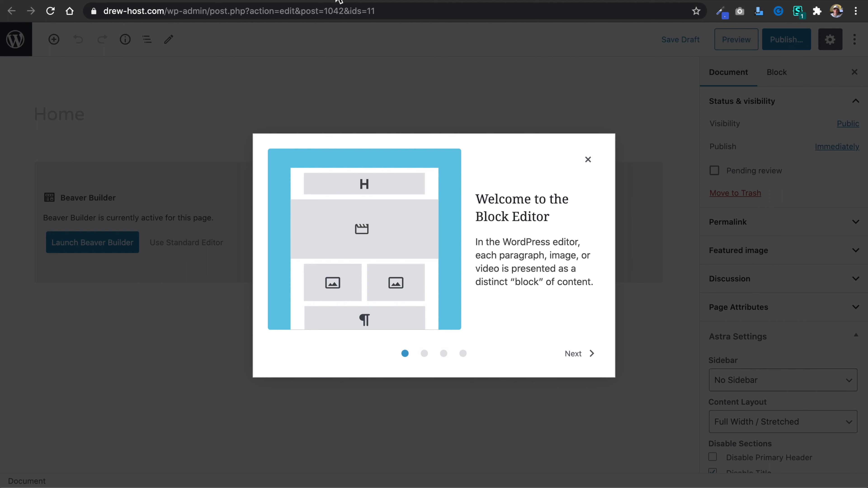
left_click(587, 159)
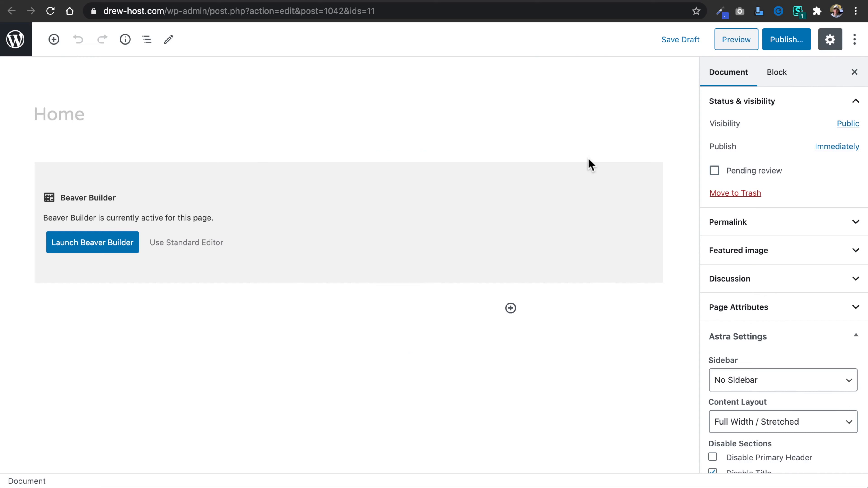
left_click(121, 115)
left_click_drag(115, 116, 21, 123)
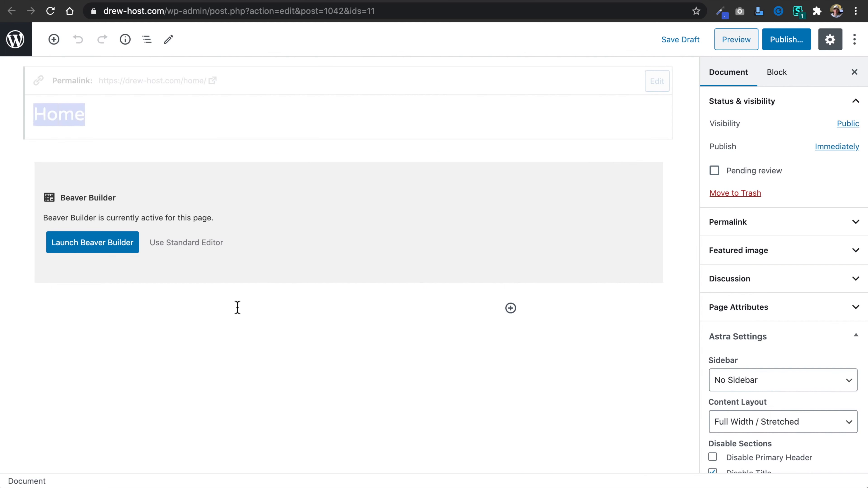
type("Reviews")
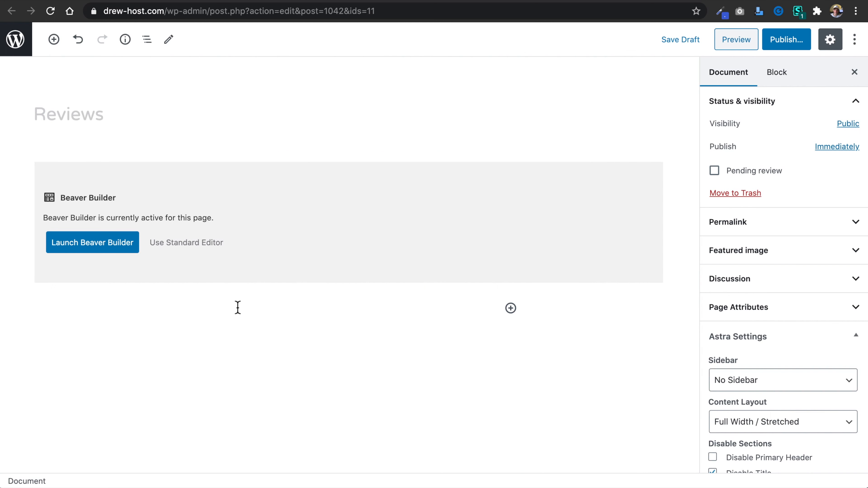
left_click(818, 230)
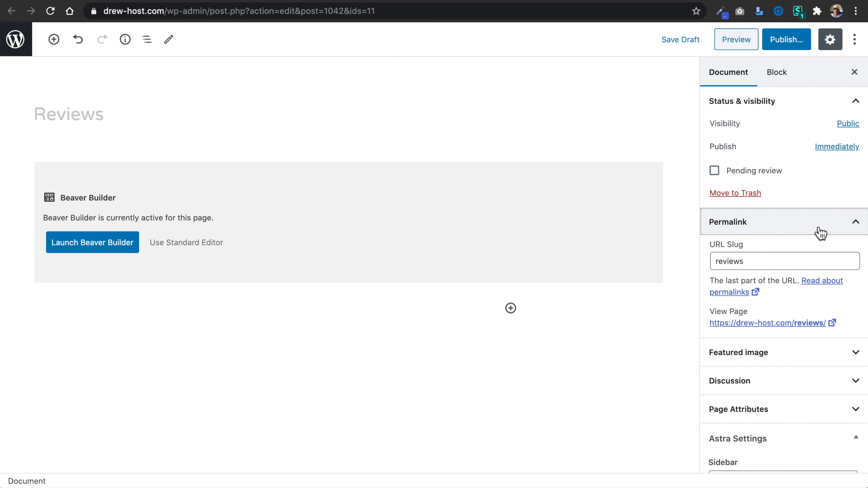
left_click(820, 233)
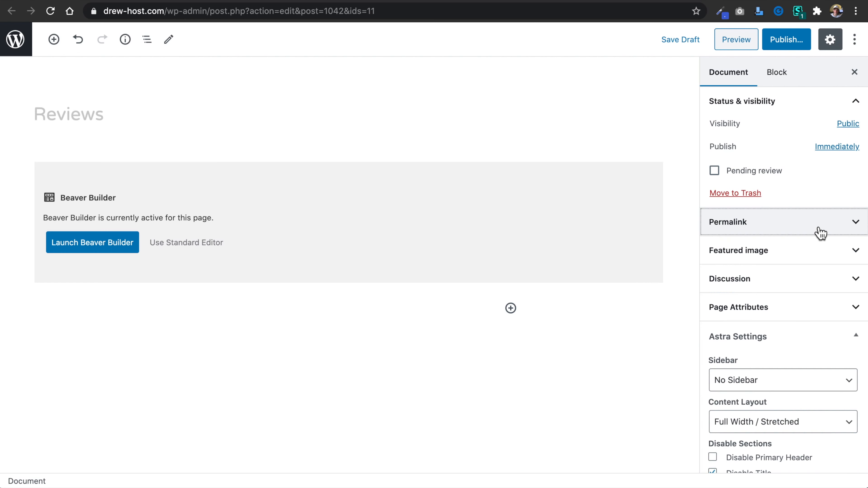
left_click(790, 47)
left_click(791, 48)
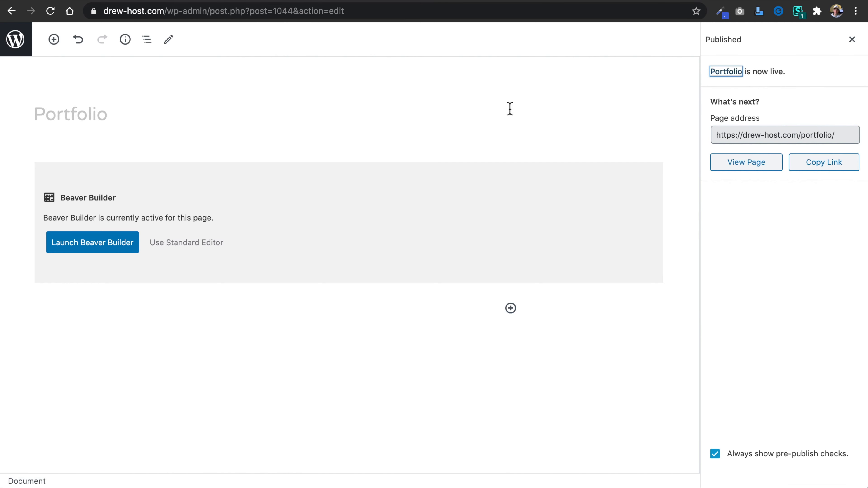
Close the Portfolio page's publish confirmation and turn off the editor's Fullscreen mode to bring back the dashboard navigation.
left_click(852, 41)
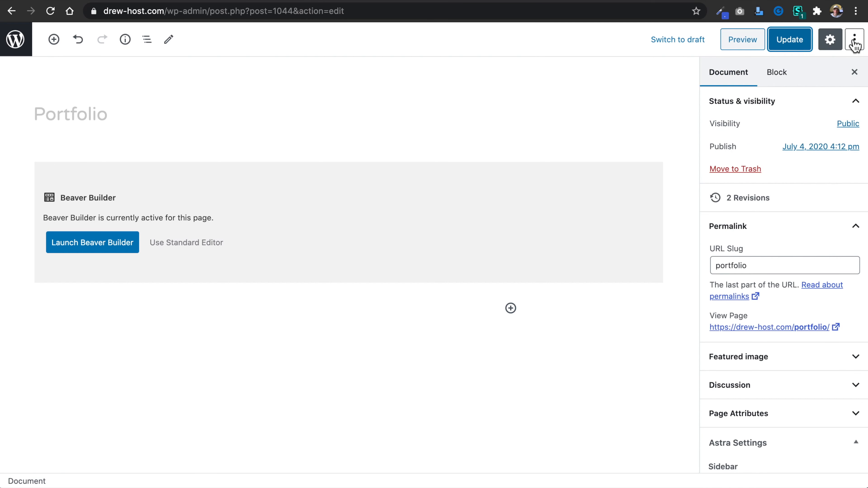
left_click(855, 43)
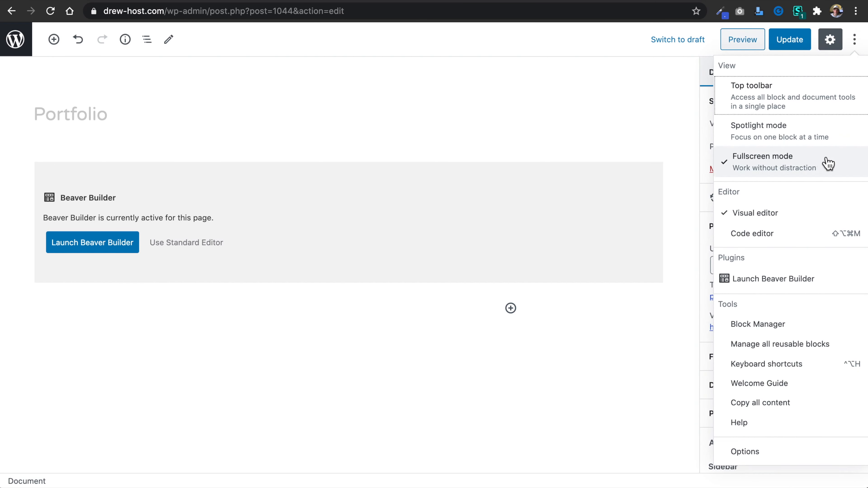
left_click(842, 164)
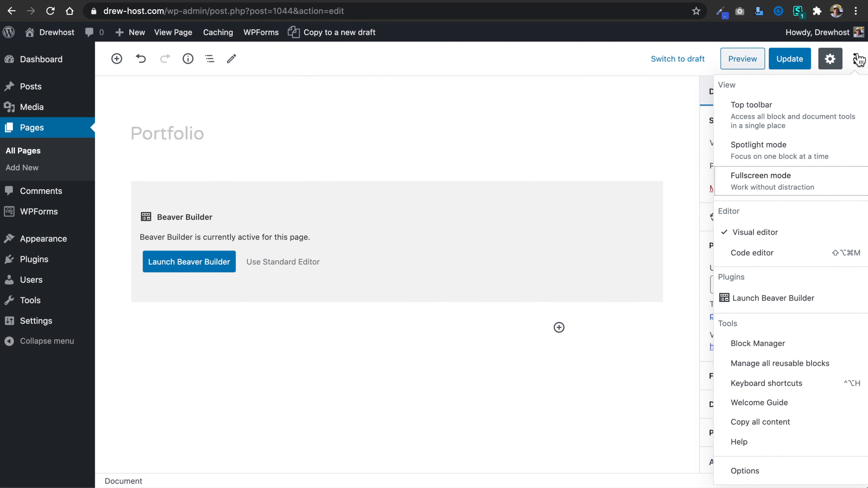
left_click(602, 119)
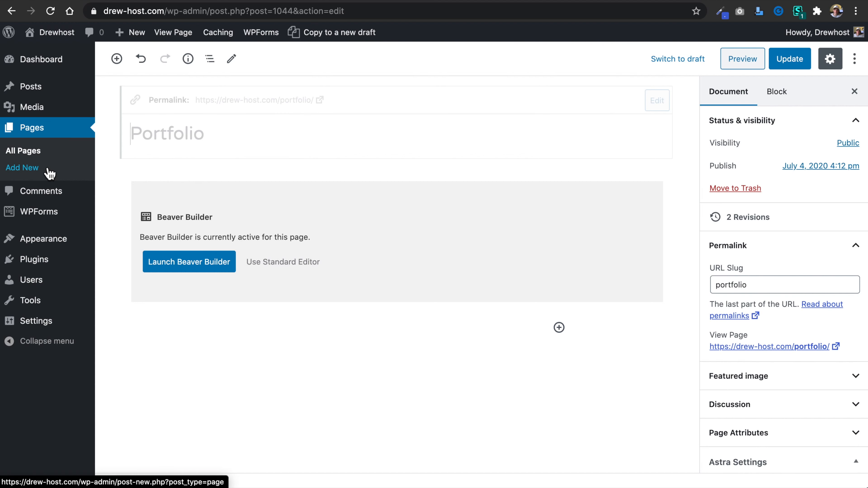
Add the Reviews and Portfolio pages to the Top Nav menu, placing Portfolio after About and Contact last.
mouse_move(50, 251)
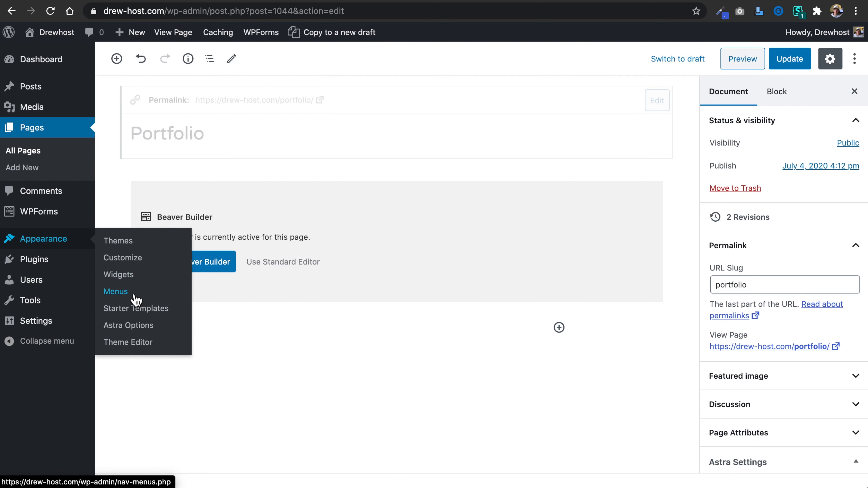
left_click(152, 294)
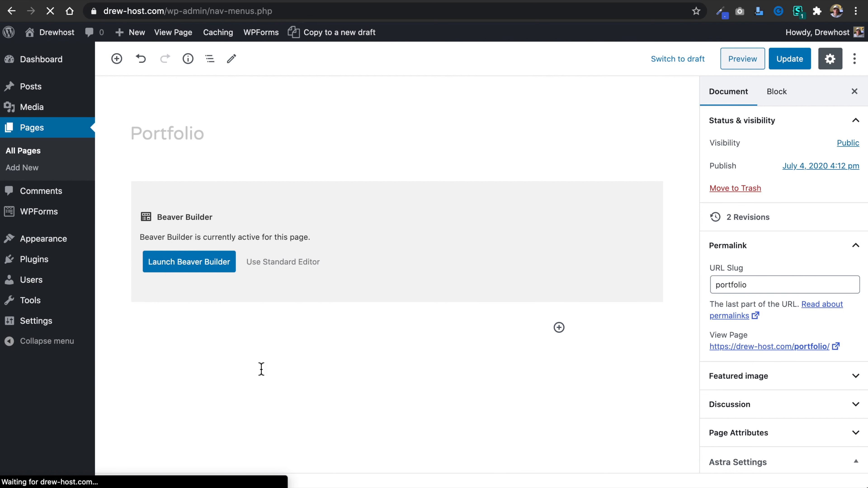
scroll(286, 324, "down", 4)
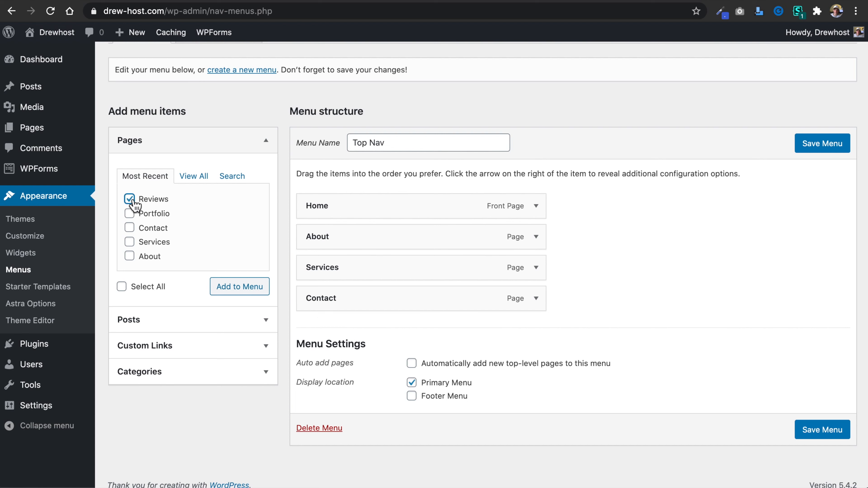
left_click(132, 215)
left_click(240, 289)
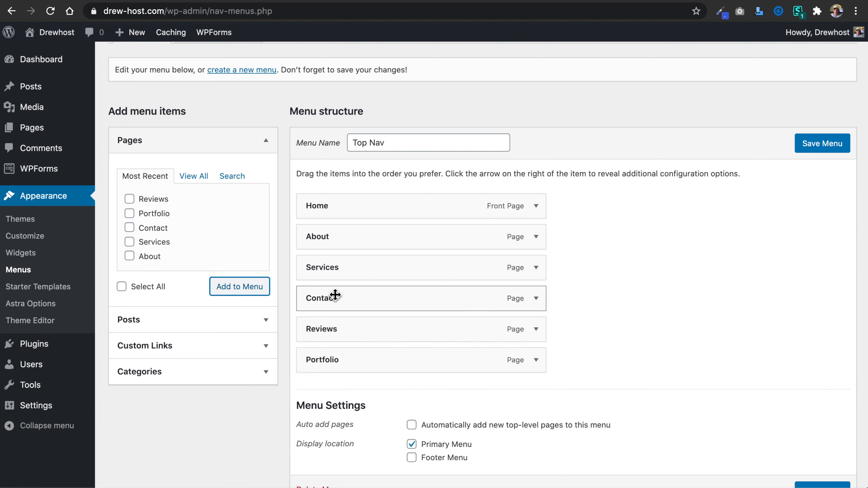
left_click_drag(335, 295, 306, 368)
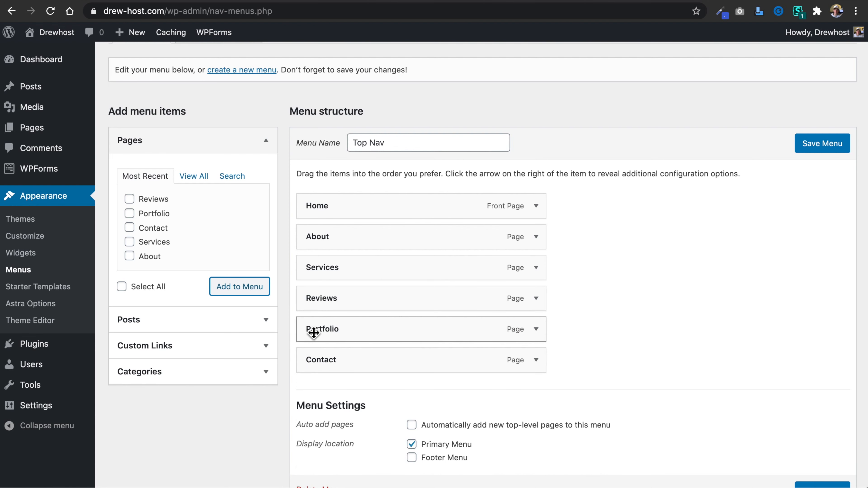
left_click_drag(311, 330, 277, 272)
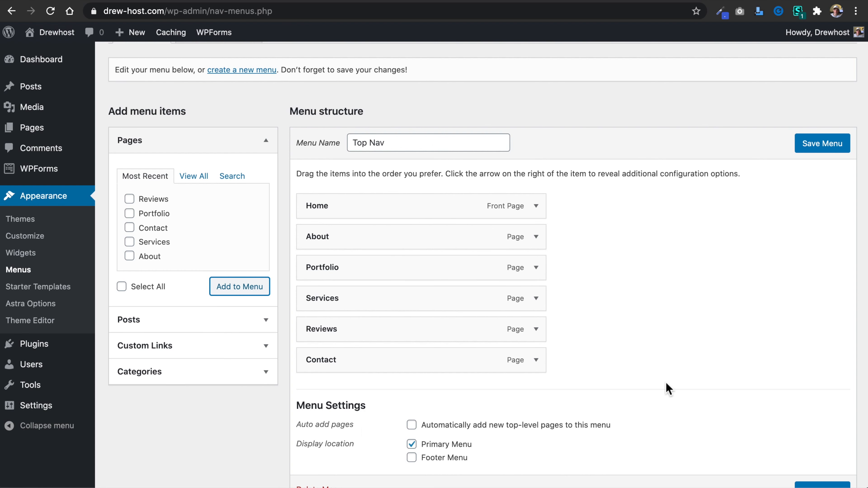
Save the Top Nav menu, then reload the live homepage and check its navigation.
left_click(819, 149)
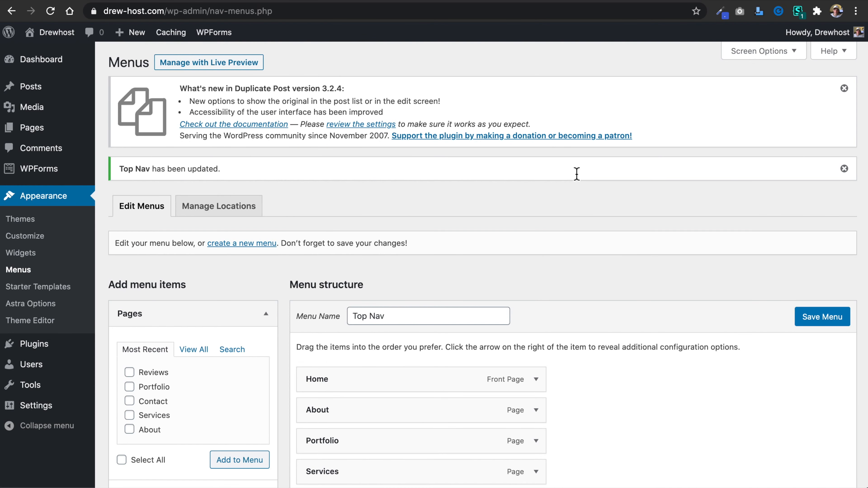
left_click(275, 1)
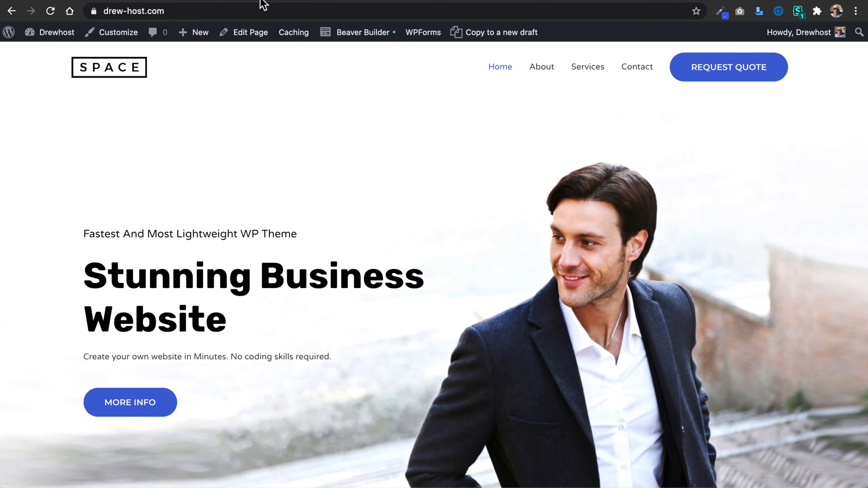
left_click(51, 11)
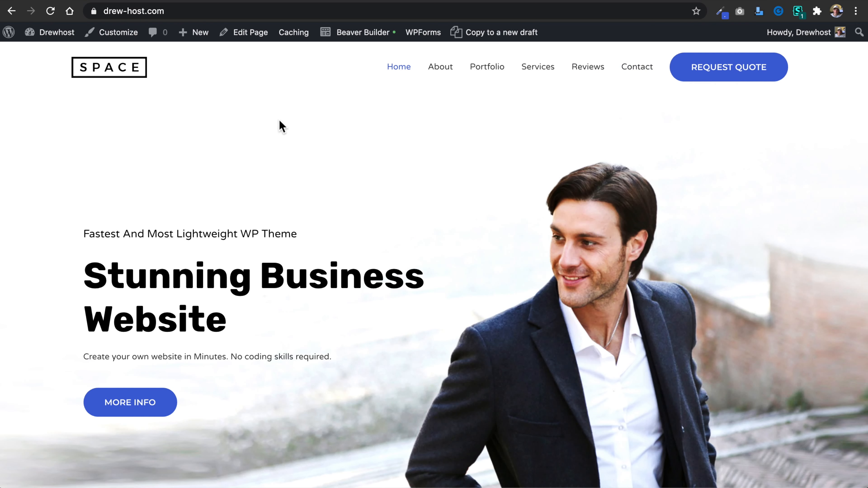
scroll(235, 129, "down", 5)
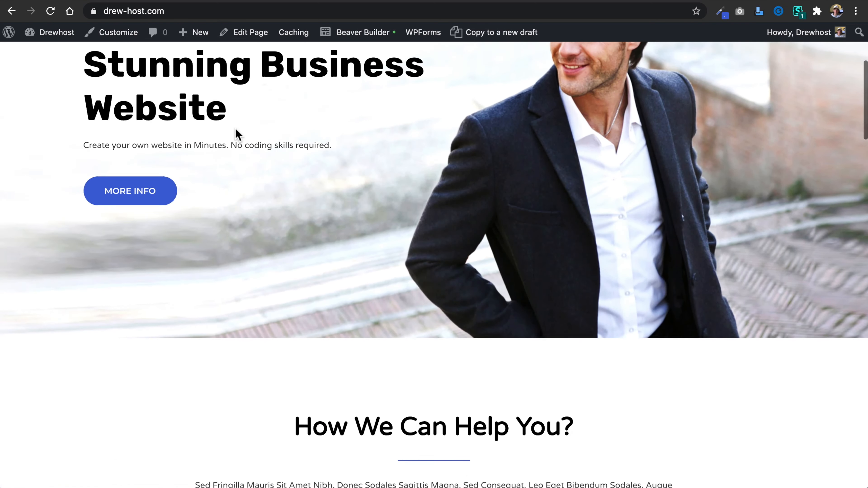
scroll(238, 133, "up", 5)
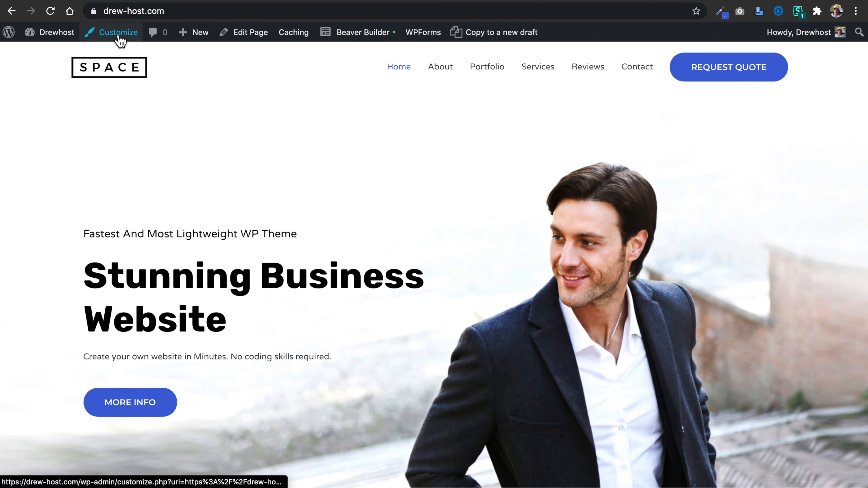
Open the global Base Typography settings in the site Customizer and set the body text size to 16.
left_click(124, 2)
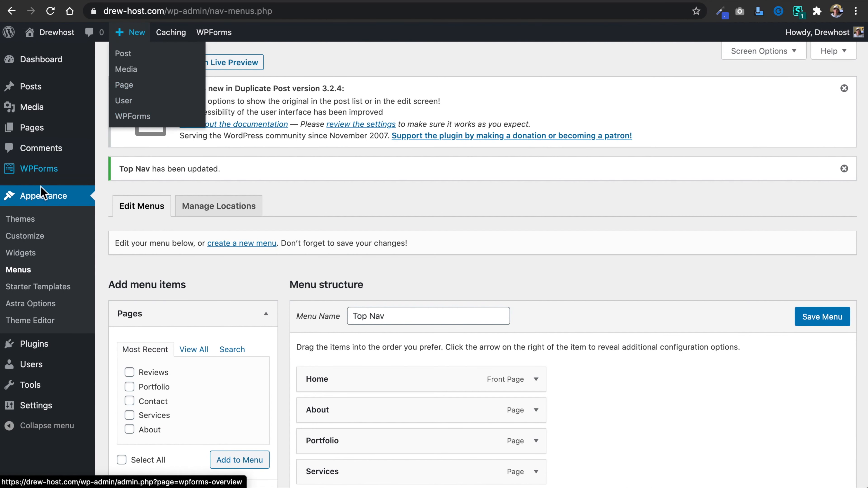
left_click(39, 239)
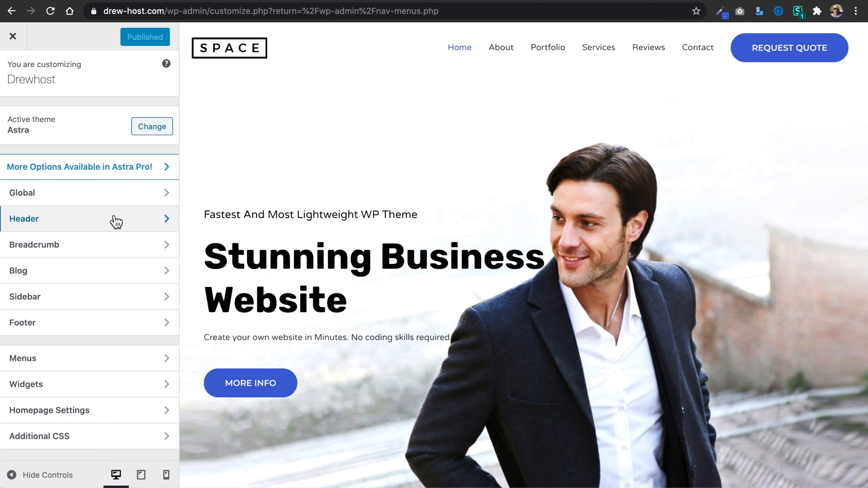
left_click(85, 202)
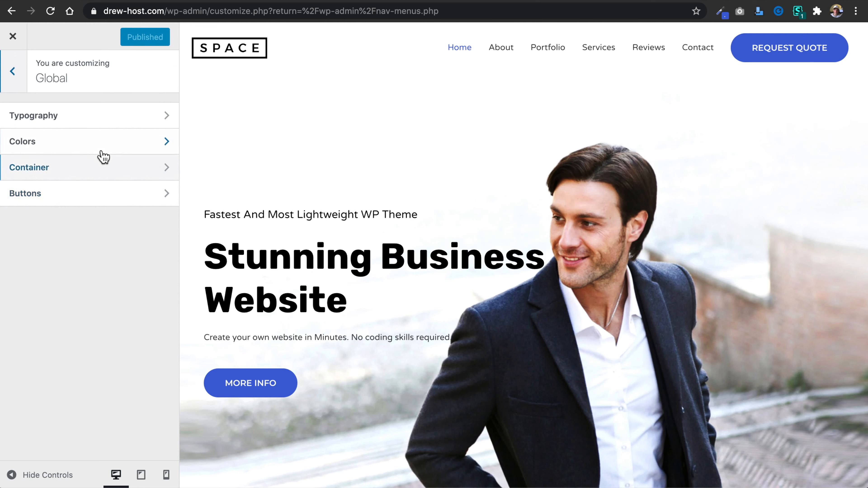
left_click(108, 125)
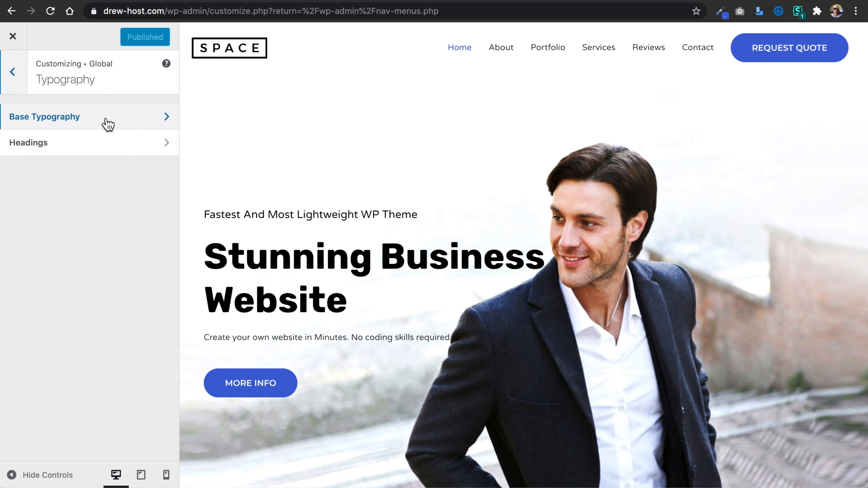
left_click(105, 125)
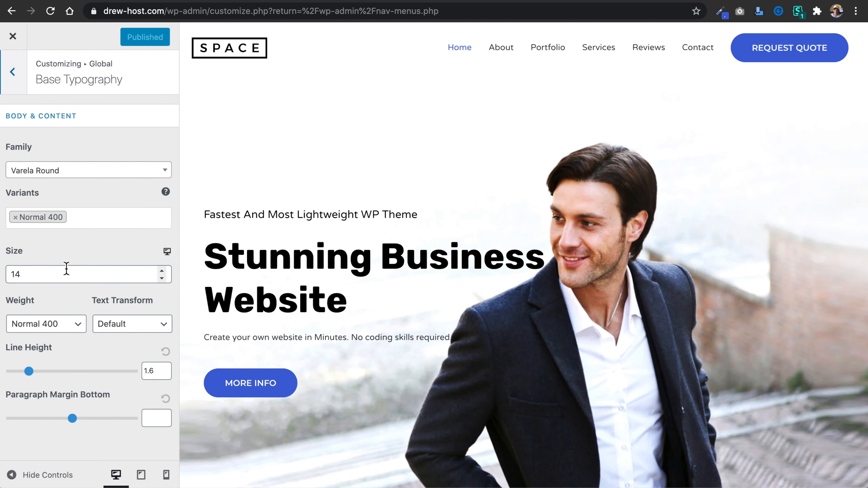
scroll(305, 252, "down", 10)
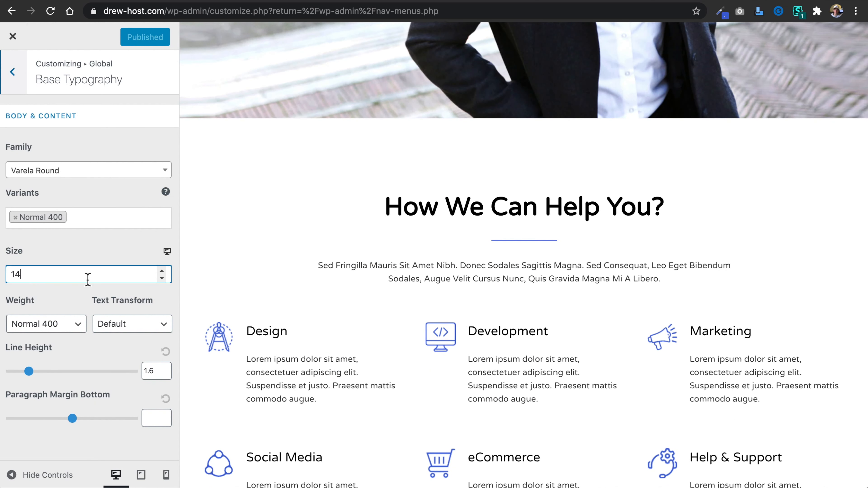
left_click(88, 278)
type("6")
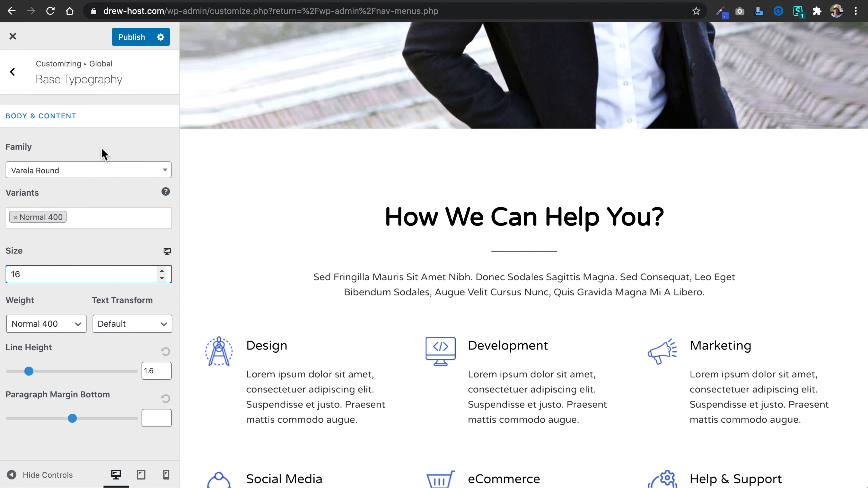
Preview the body text at tablet and mobile sizes, return to the desktop preview and publish the typography change.
left_click(141, 477)
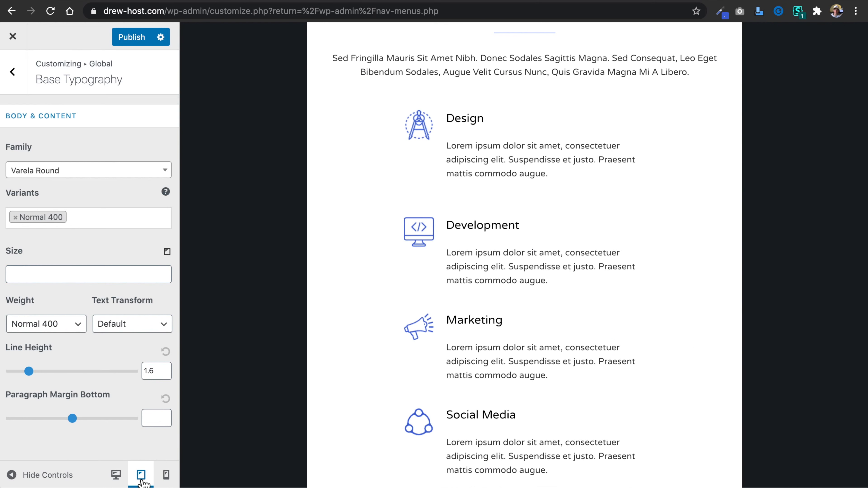
left_click(166, 476)
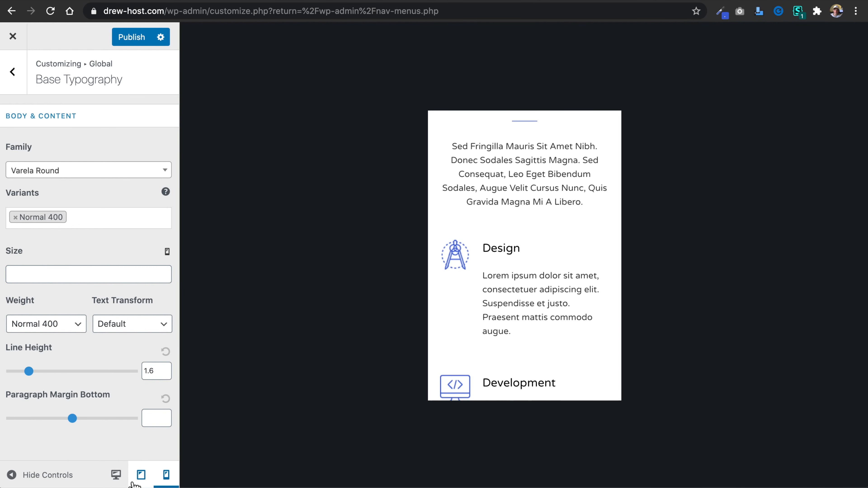
left_click(116, 476)
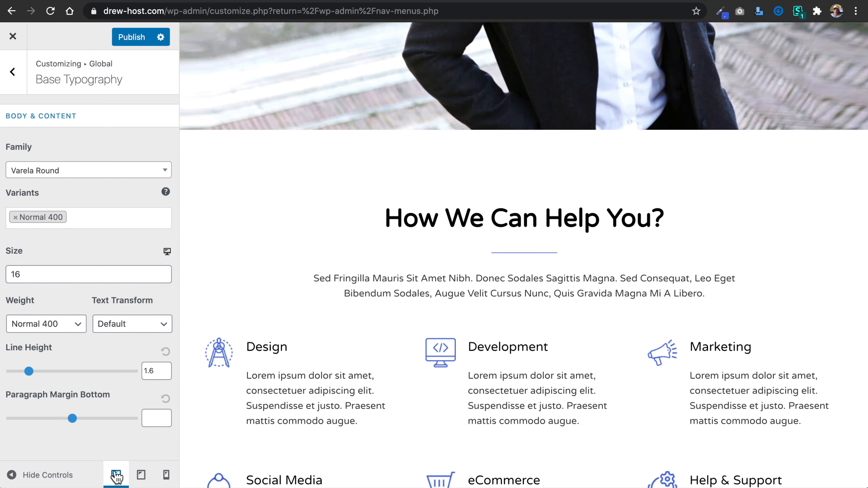
left_click(133, 39)
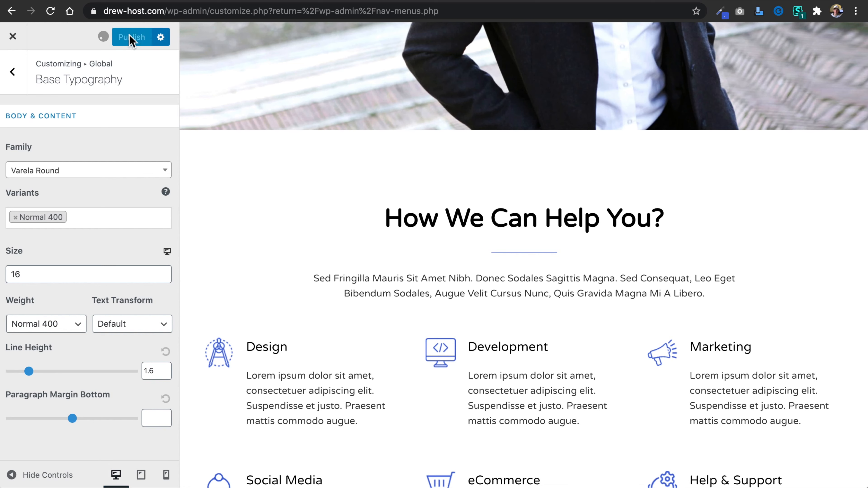
Examine the global Headings typography settings against the headings in the homepage preview.
left_click(12, 72)
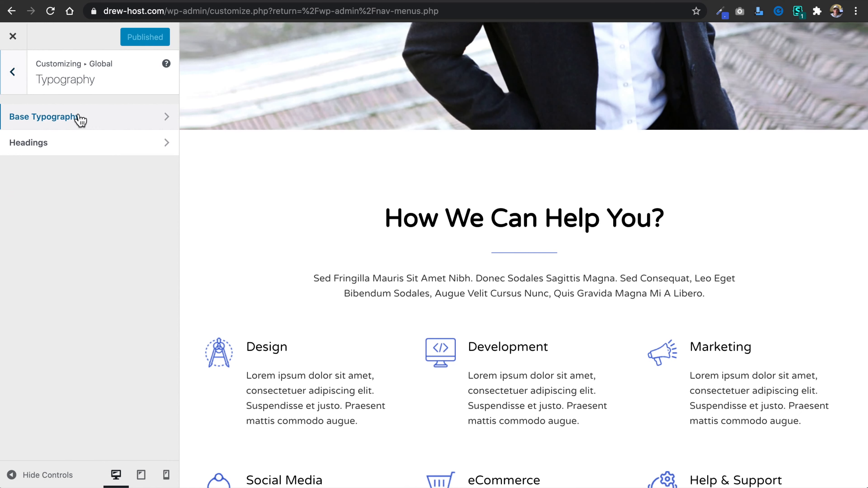
left_click(102, 144)
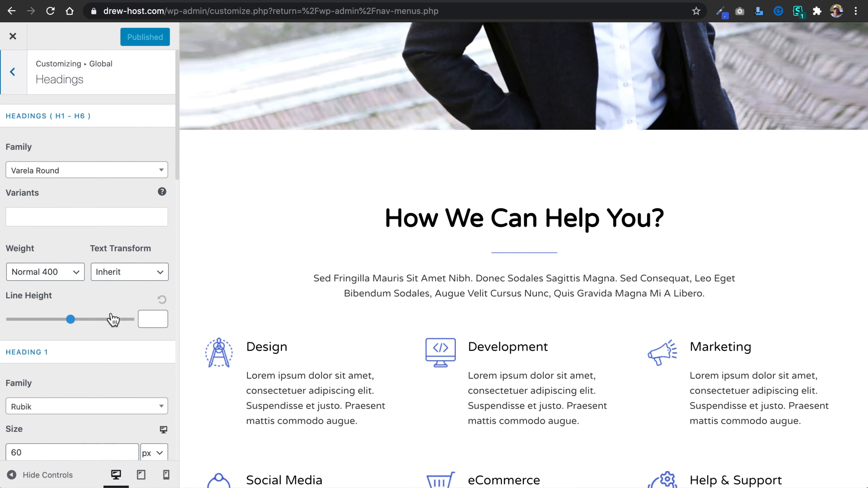
scroll(113, 316, "down", 1)
scroll(482, 222, "down", 8)
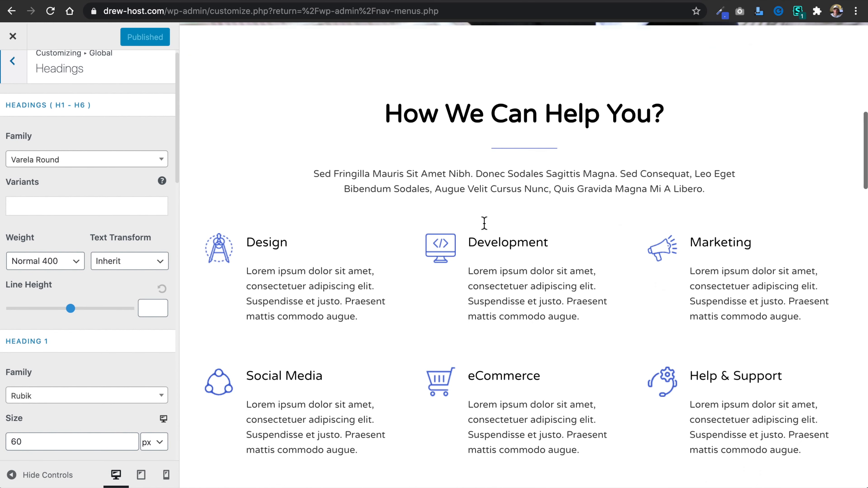
scroll(491, 252, "up", 3)
scroll(491, 253, "up", 8)
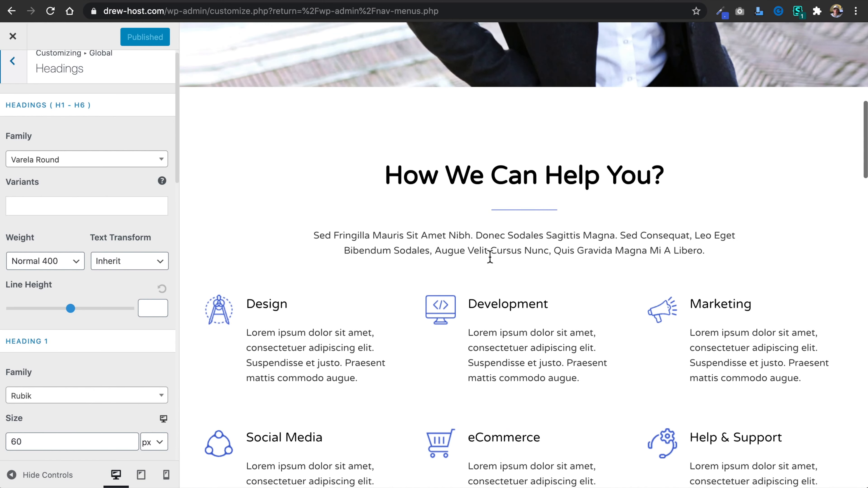
scroll(491, 259, "down", 1)
scroll(490, 255, "up", 2)
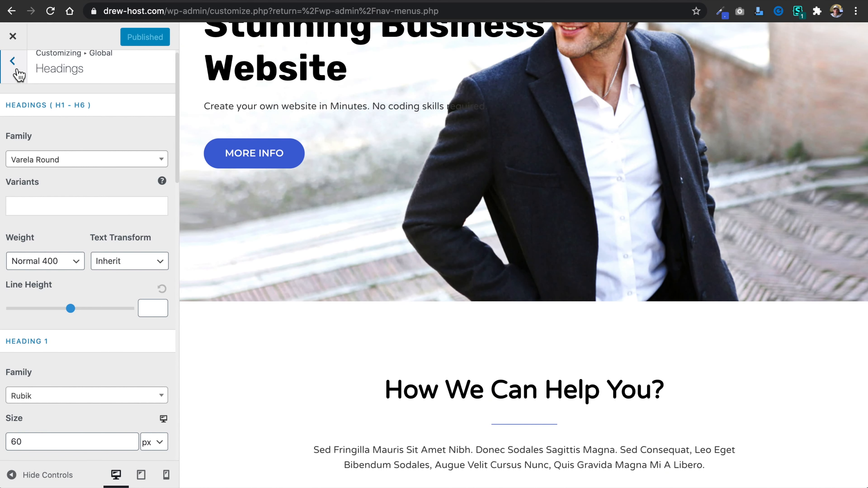
Examine the global Base Colors settings, including text, theme, link, heading and background colors, alongside the homepage preview.
left_click(13, 62)
left_click(15, 73)
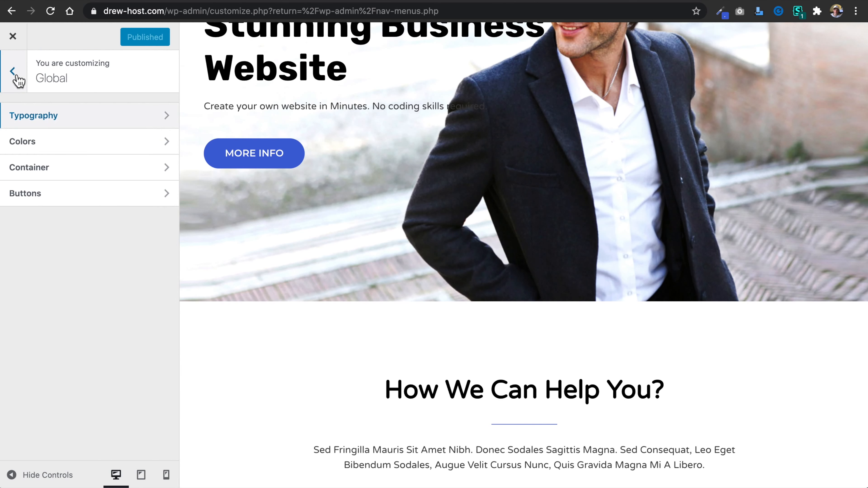
left_click(78, 143)
left_click(106, 120)
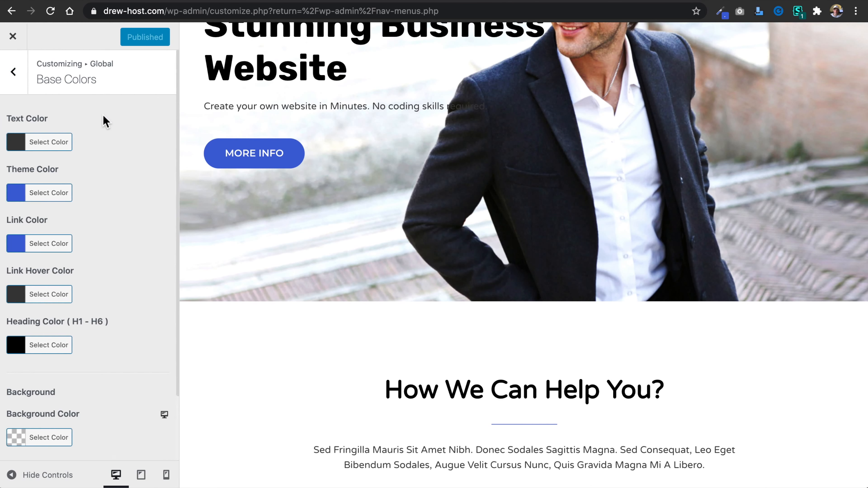
scroll(106, 173, "down", 2)
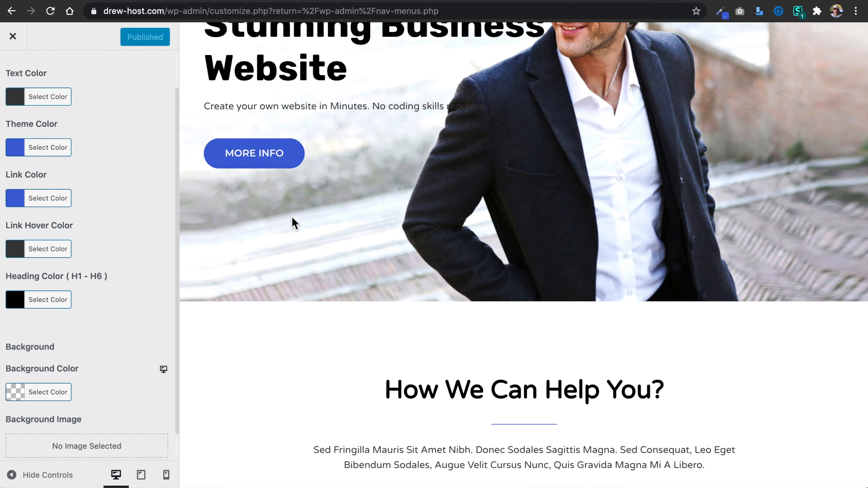
scroll(430, 238, "up", 5)
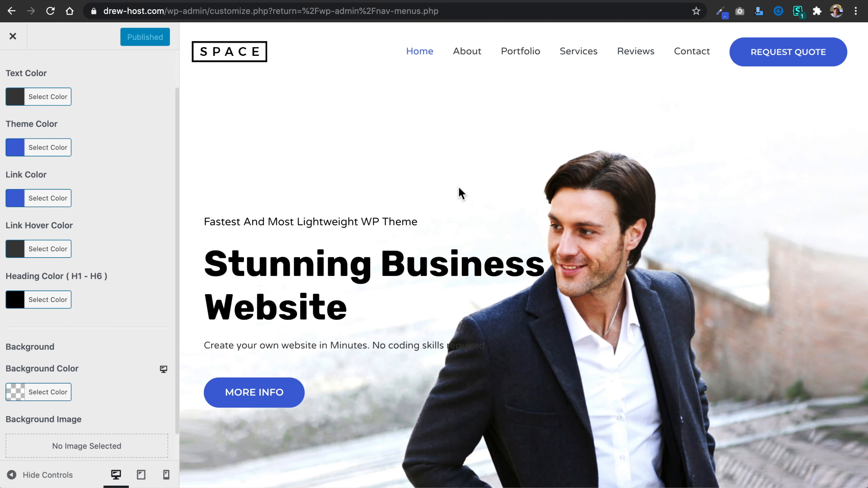
scroll(104, 202, "up", 1)
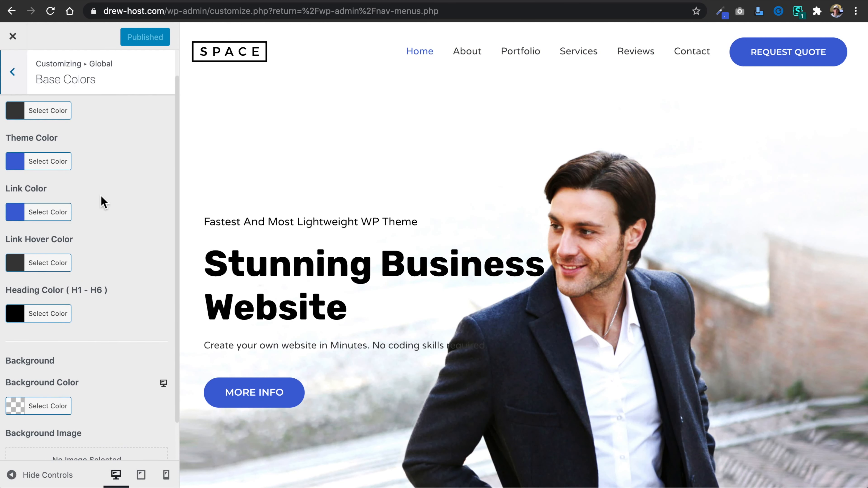
Examine the global Container settings and their Layout options, and check how the homepage sections fit the page width.
left_click(14, 73)
left_click(13, 74)
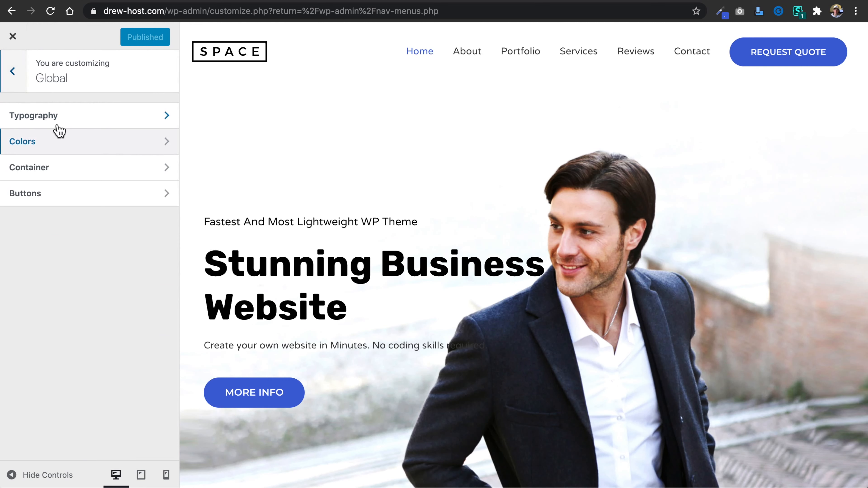
left_click(83, 167)
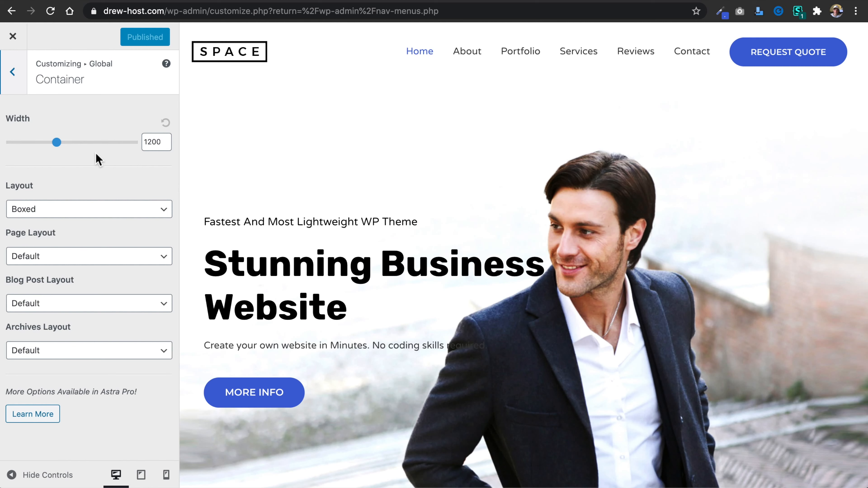
left_click(126, 208)
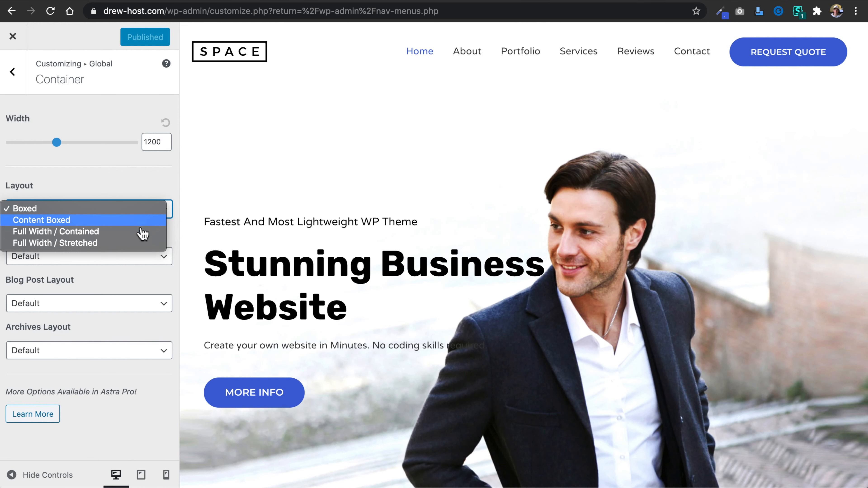
left_click(139, 176)
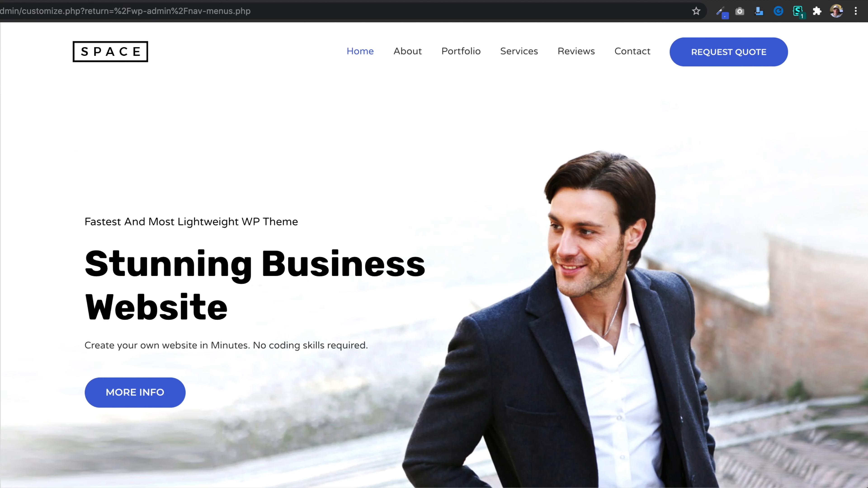
scroll(252, 178, "down", 15)
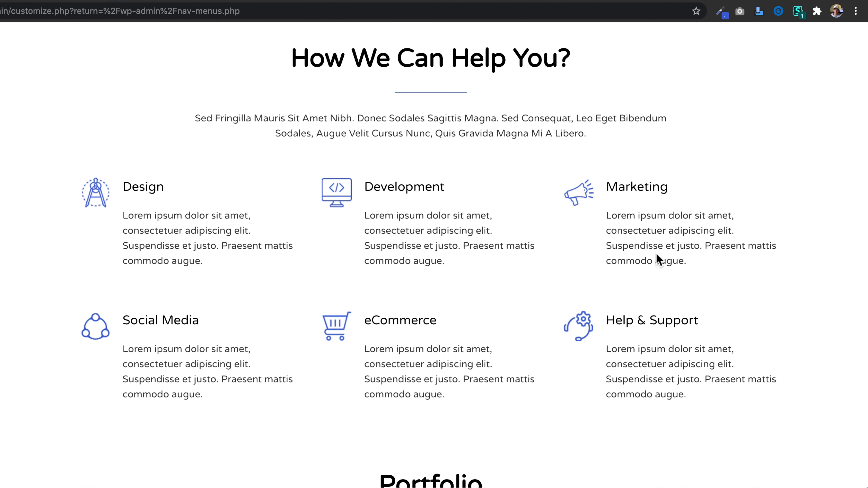
scroll(799, 252, "down", 10)
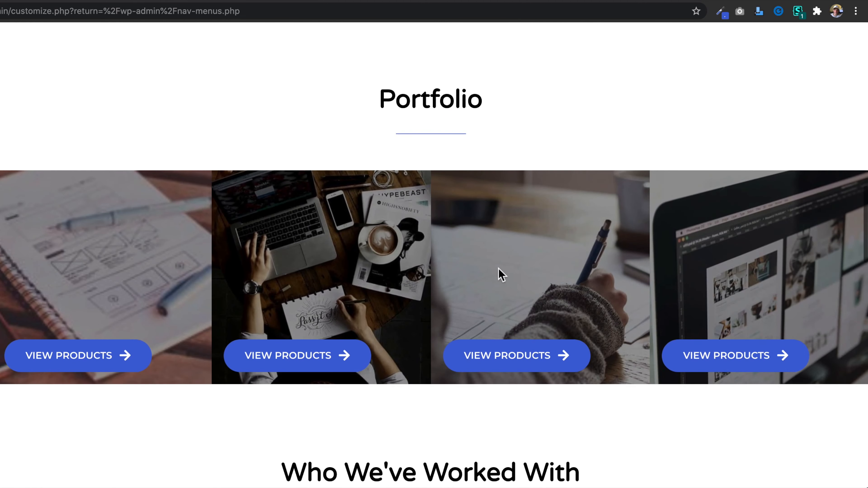
scroll(767, 274, "up", 20)
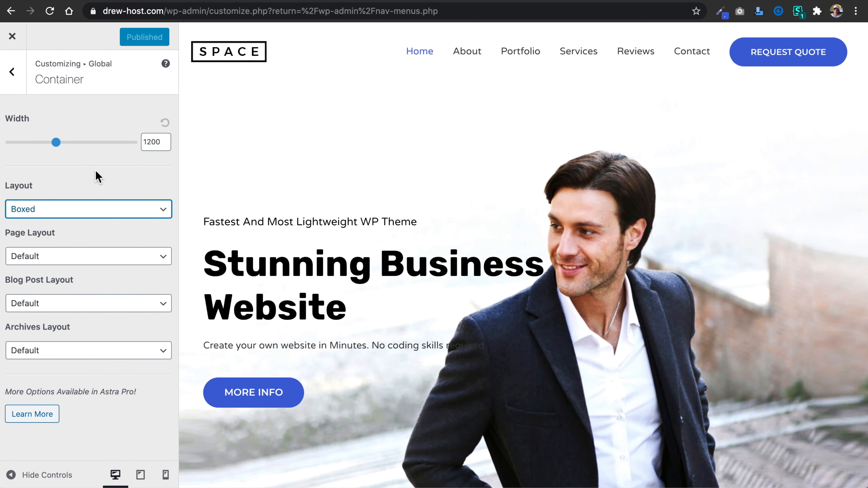
Examine the global Buttons color settings for normal and hover states, plus the button border settings.
left_click(12, 72)
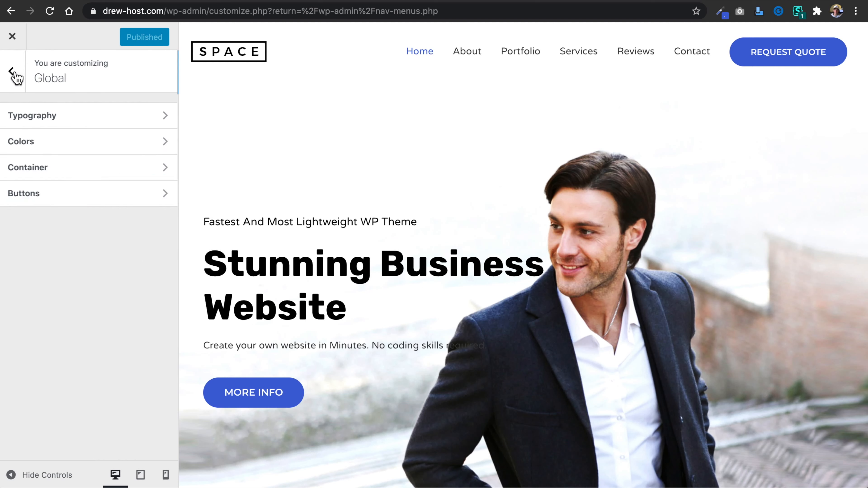
left_click(112, 199)
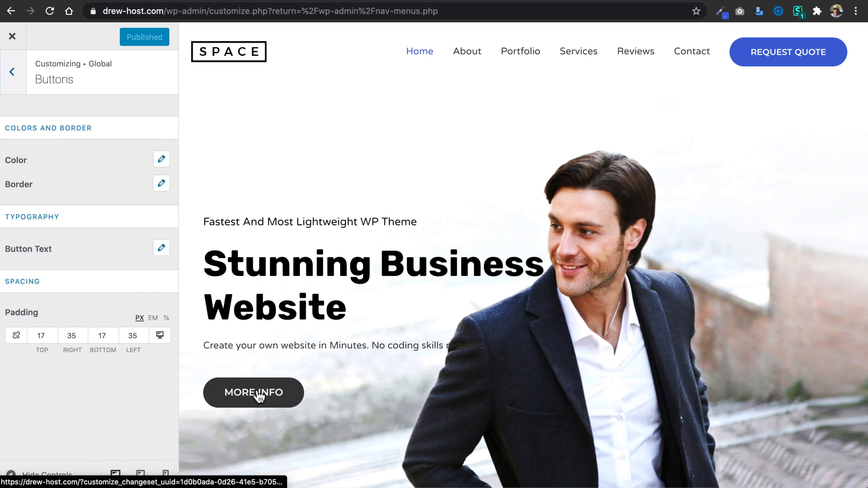
left_click(162, 159)
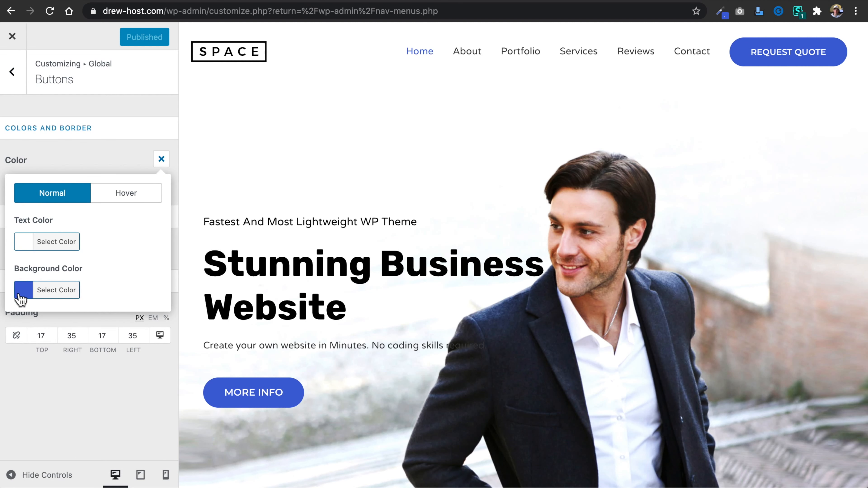
left_click(136, 194)
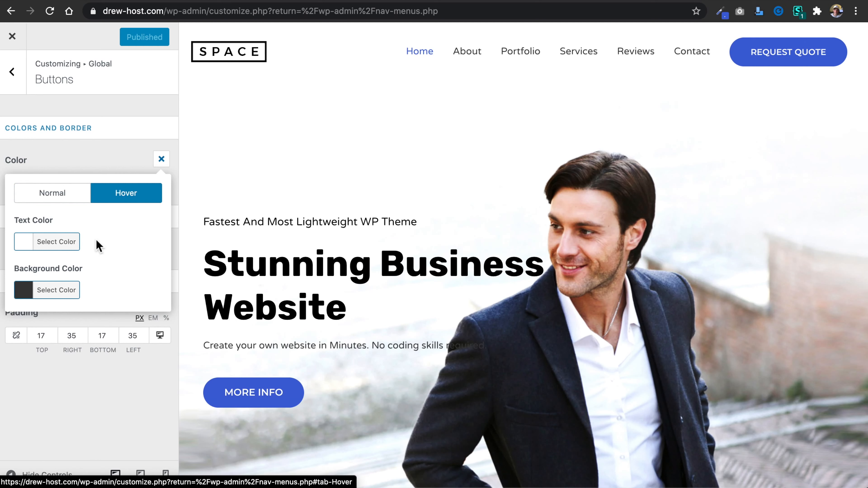
left_click(60, 197)
left_click(161, 159)
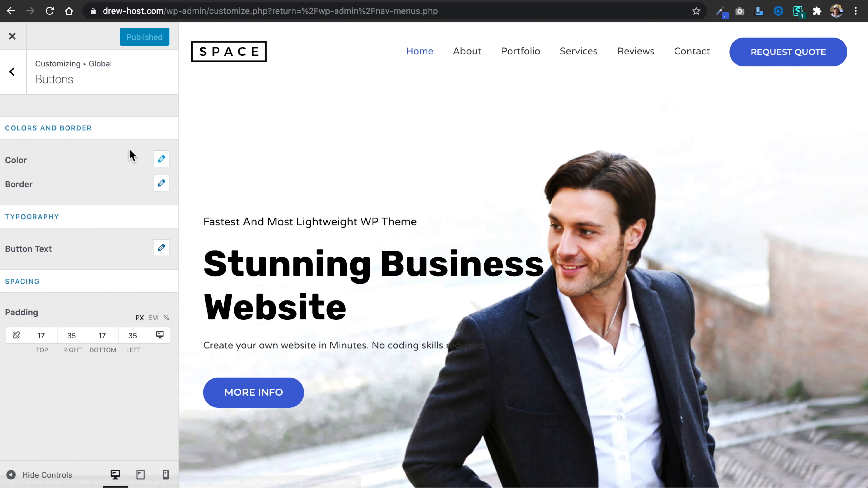
left_click(162, 184)
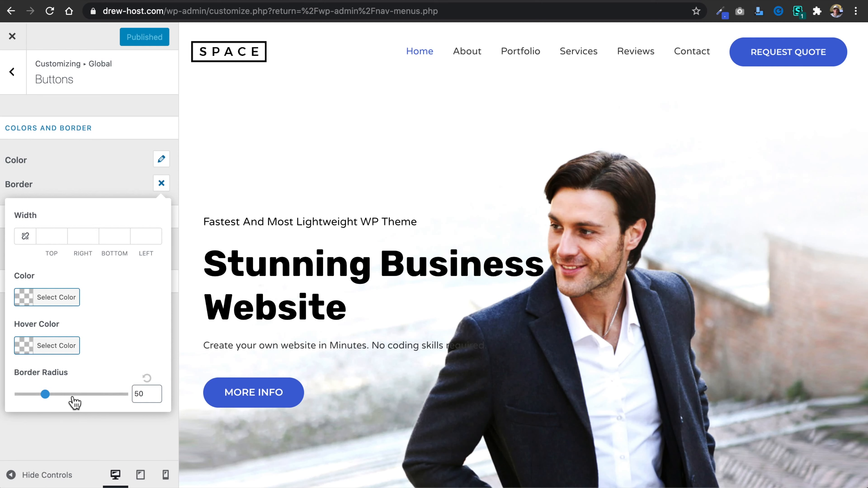
left_click(160, 187)
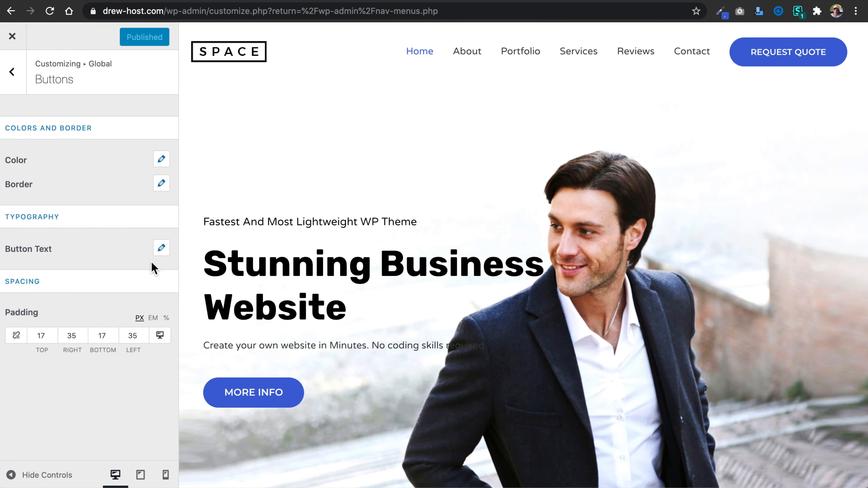
Examine the global Button Text typography, including its family, size, weight, text transform options, line height and letter spacing.
left_click(161, 248)
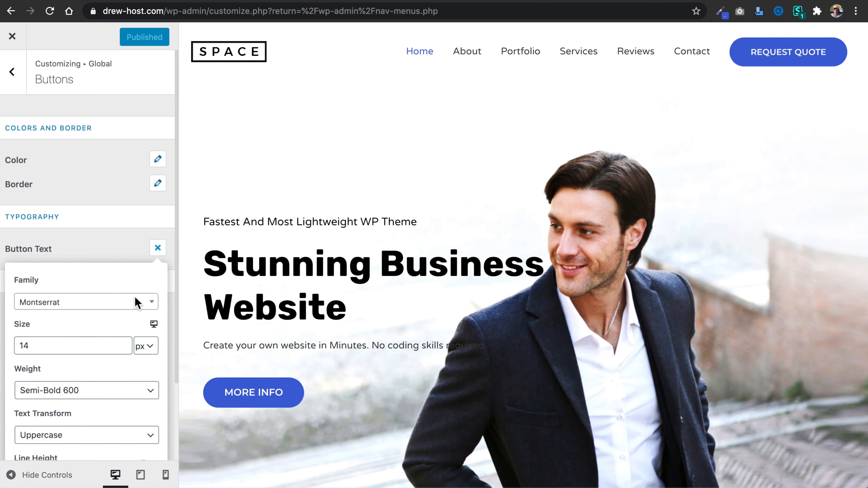
scroll(86, 369, "down", 3)
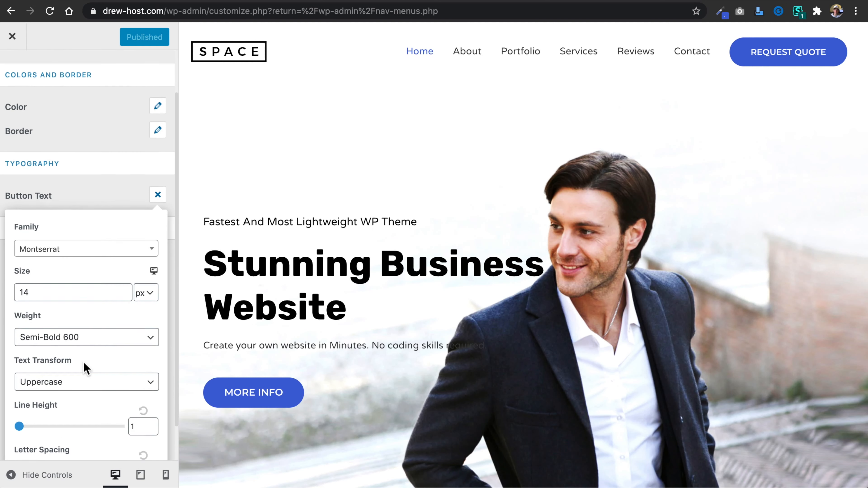
left_click(129, 374)
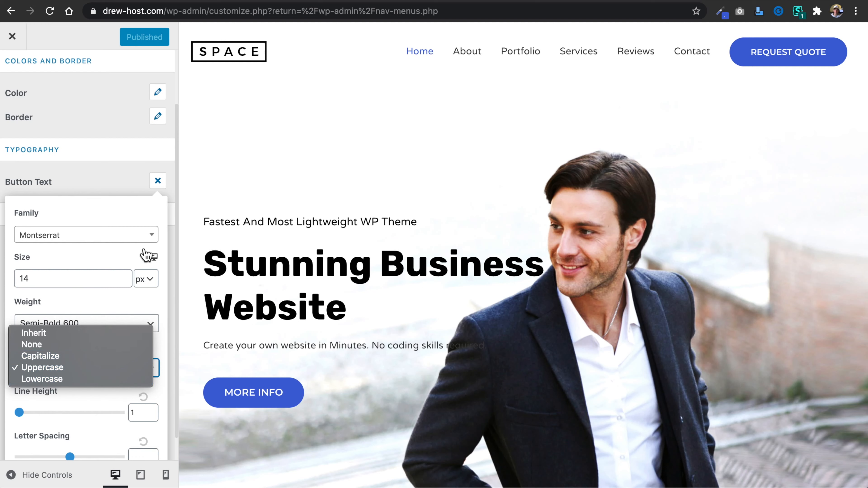
left_click(129, 177)
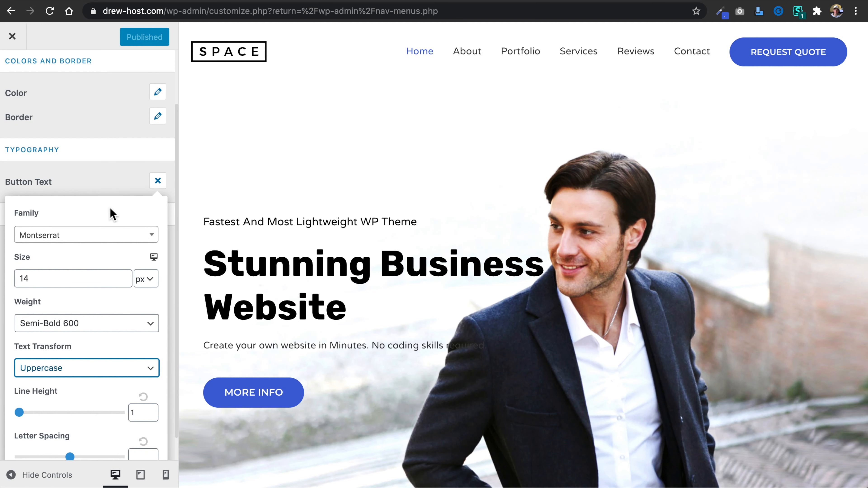
scroll(110, 207, "down", 1)
scroll(109, 207, "up", 2)
scroll(110, 208, "down", 2)
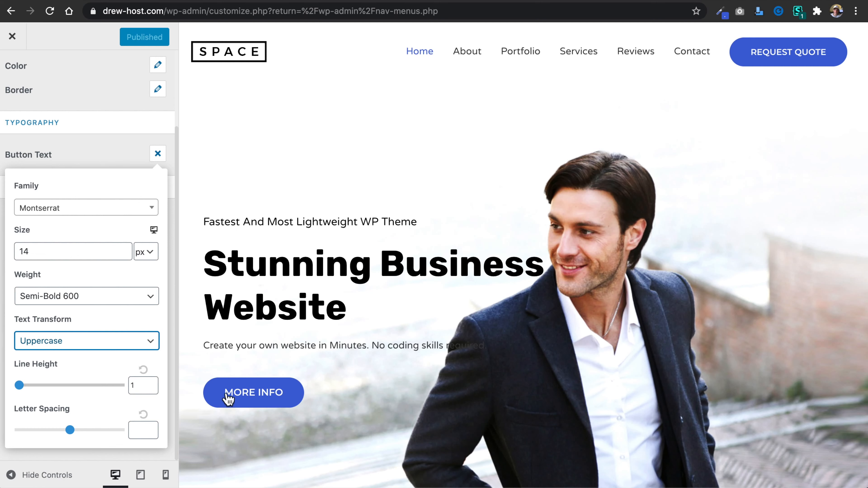
left_click(159, 155)
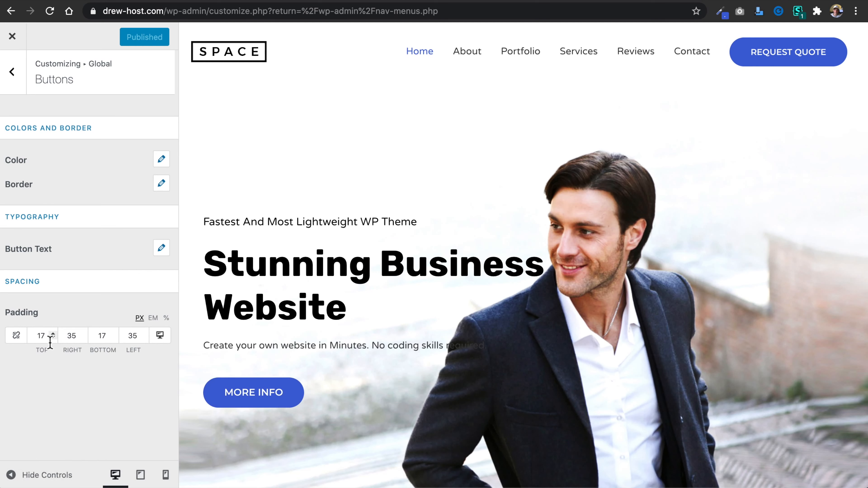
Open the header's Site Identity settings and set the desktop logo width to 291.
left_click(12, 73)
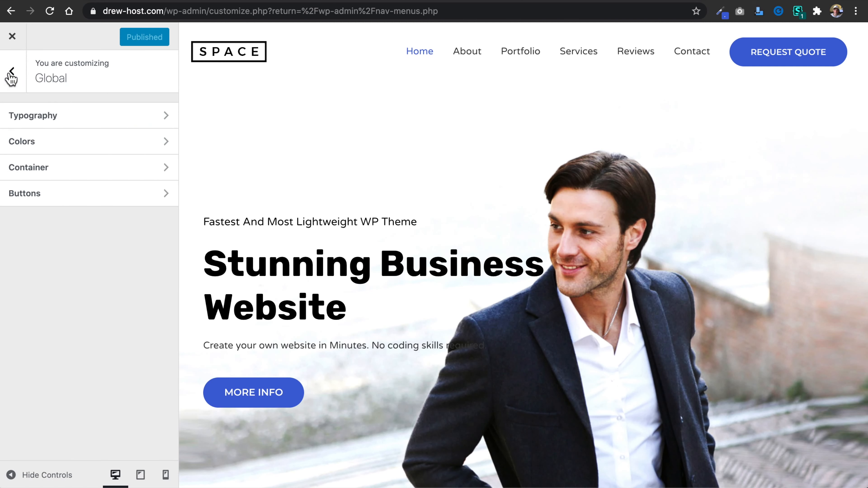
left_click(12, 73)
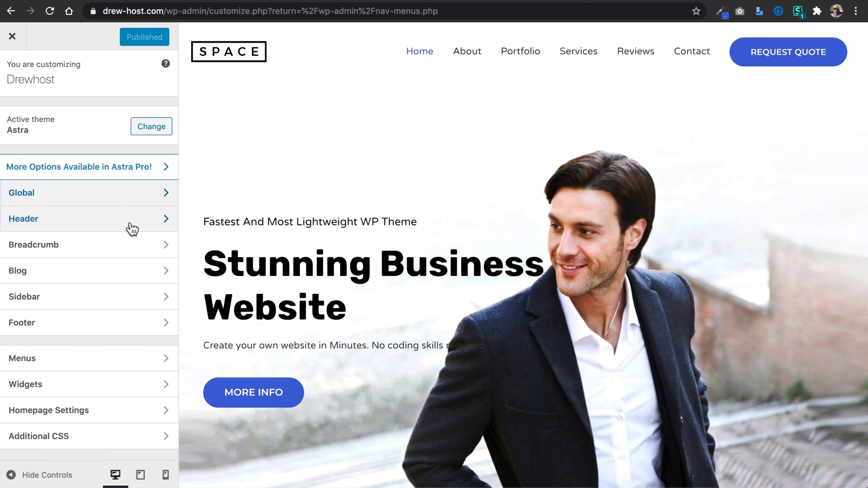
left_click(130, 226)
left_click(122, 121)
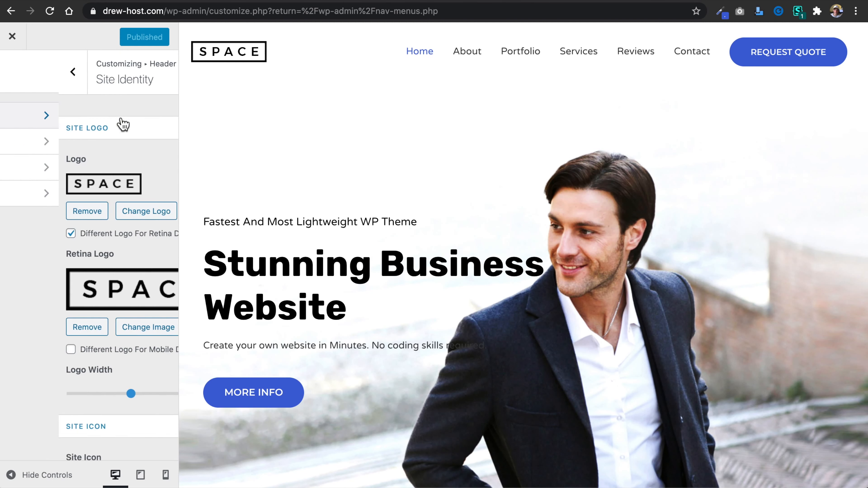
scroll(124, 170, "down", 3)
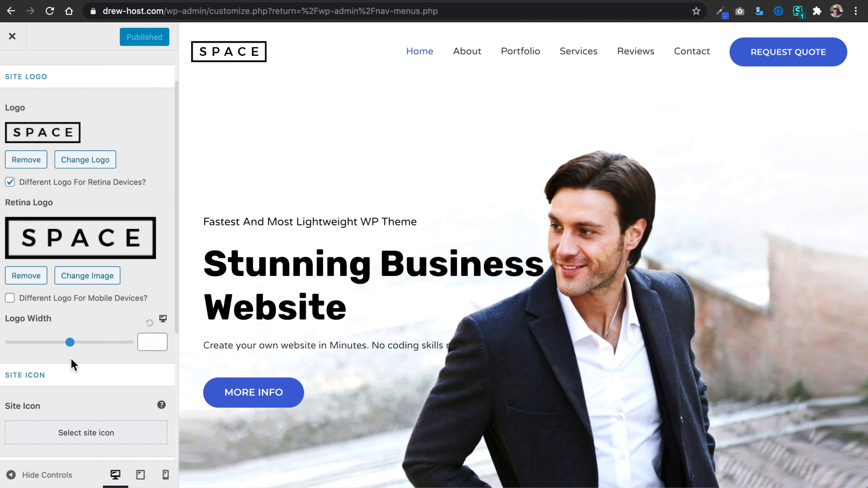
mouse_move(70, 343)
left_mouse_down()
mouse_move(84, 343)
mouse_move(69, 342)
left_mouse_up()
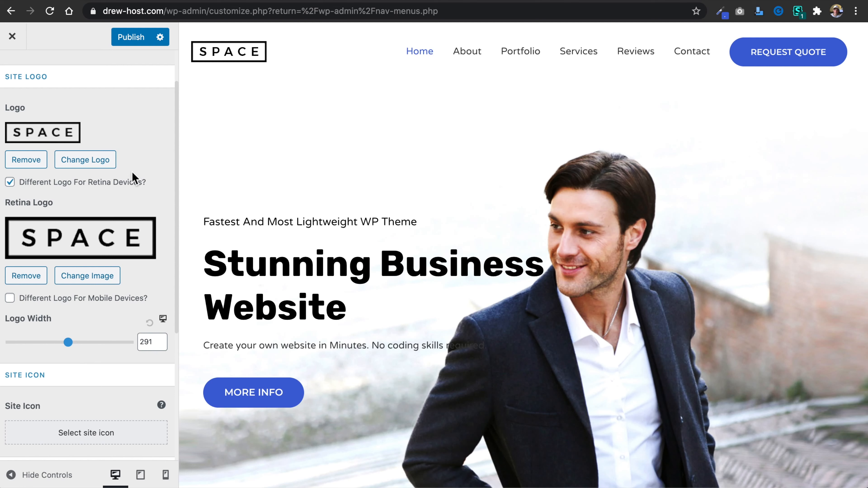
Switch to the Google results for "pngtree free logo", open Pngtree's logo page and browse its free logo designs.
left_click(380, 1)
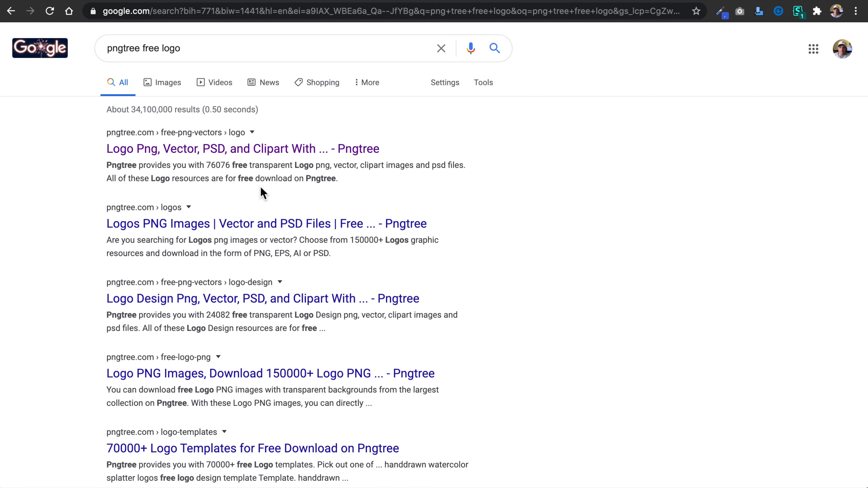
left_click(248, 151)
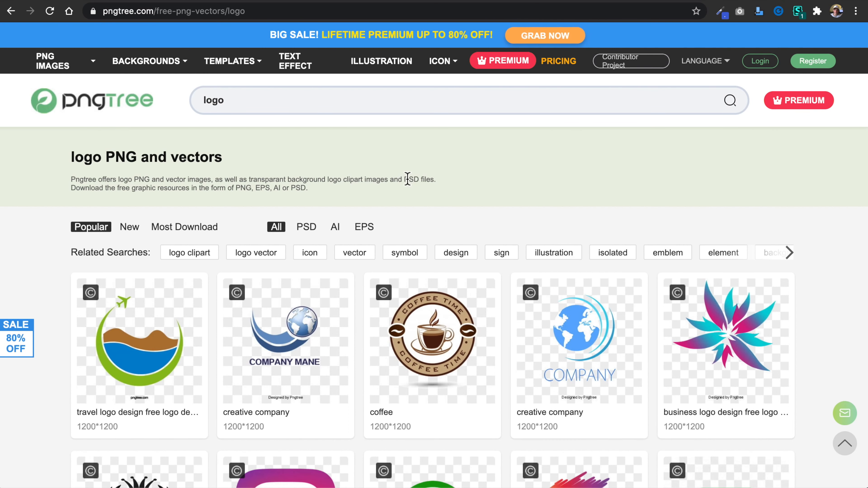
scroll(407, 179, "down", 2)
scroll(407, 178, "down", 8)
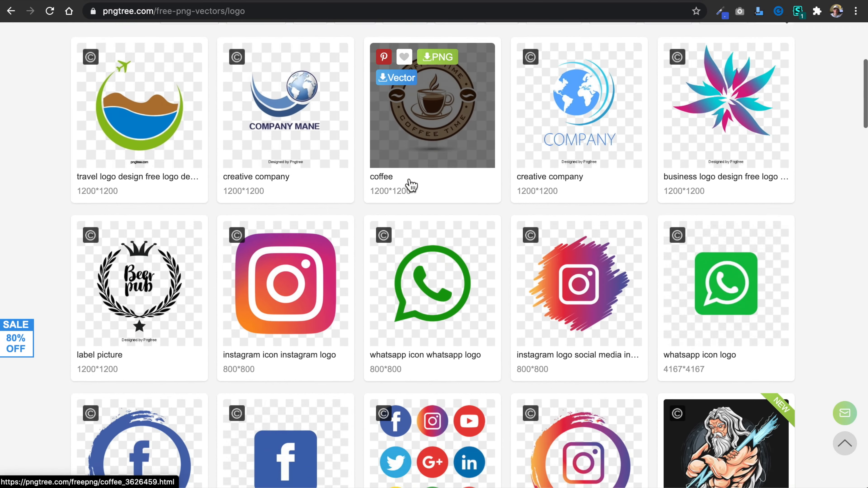
scroll(412, 185, "down", 9)
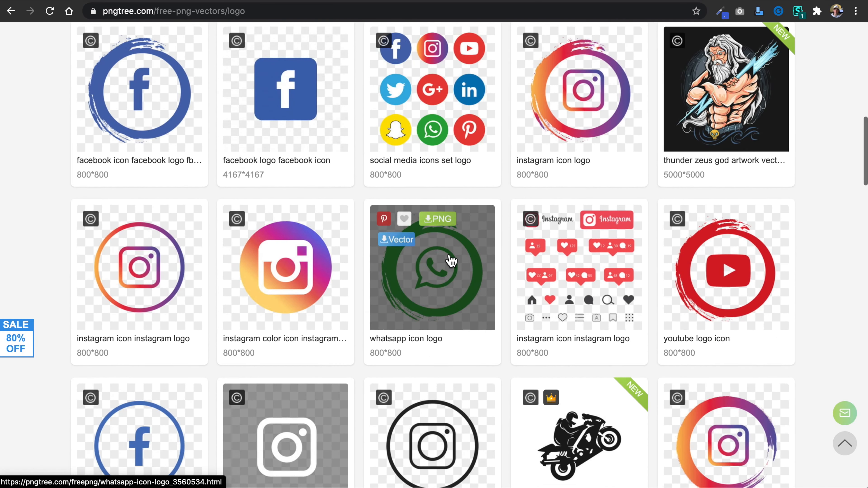
scroll(451, 260, "down", 10)
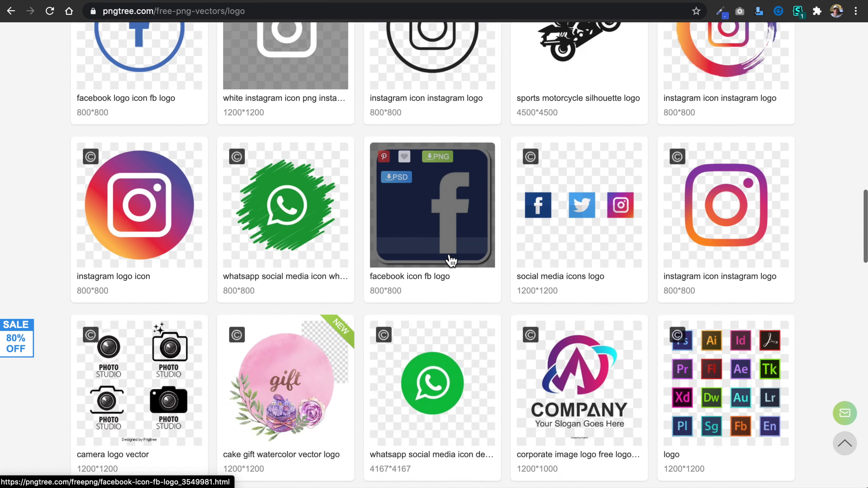
scroll(450, 260, "down", 6)
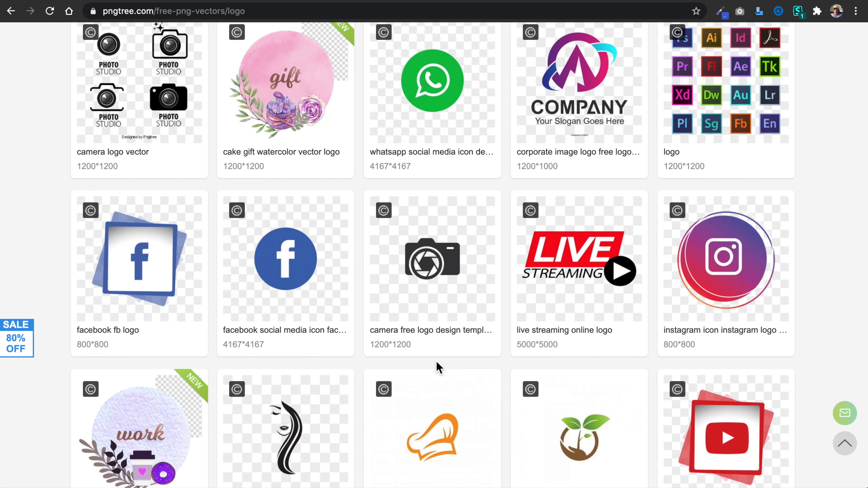
mouse_move(443, 306)
scroll(444, 304, "down", 15)
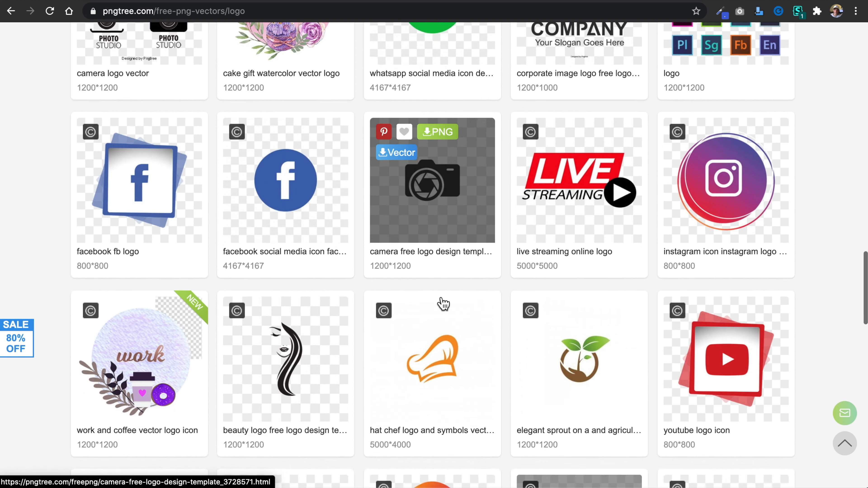
scroll(442, 303, "up", 20)
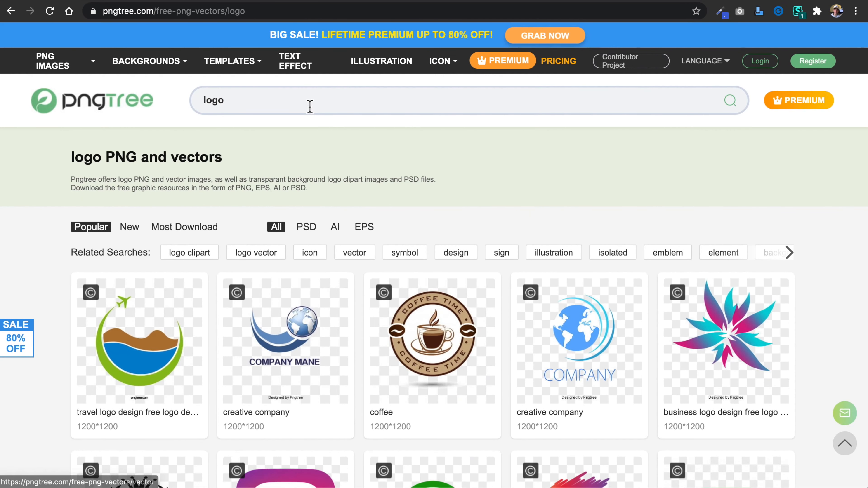
Search Pngtree for "development" graphics and dismiss the registration prompt.
left_click(305, 102)
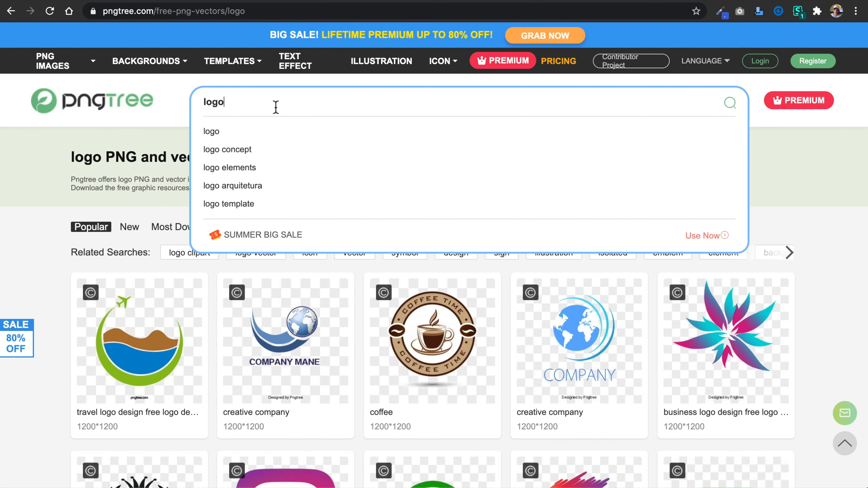
key("ctrl+a")
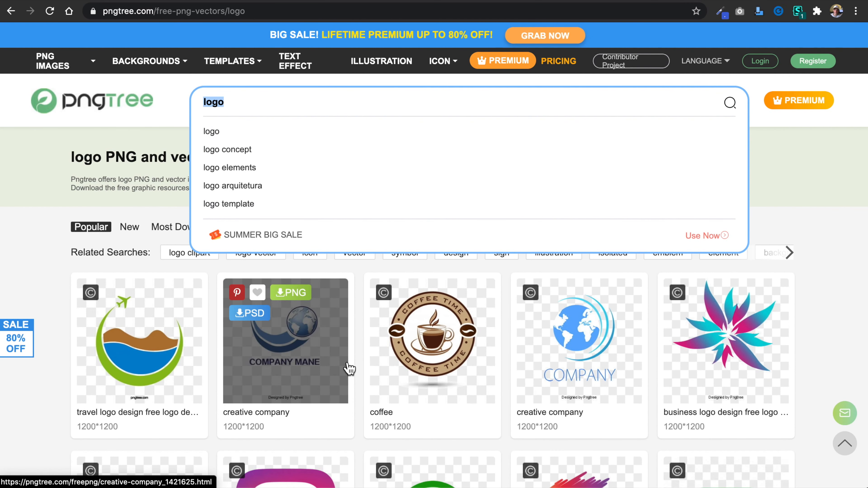
type("development")
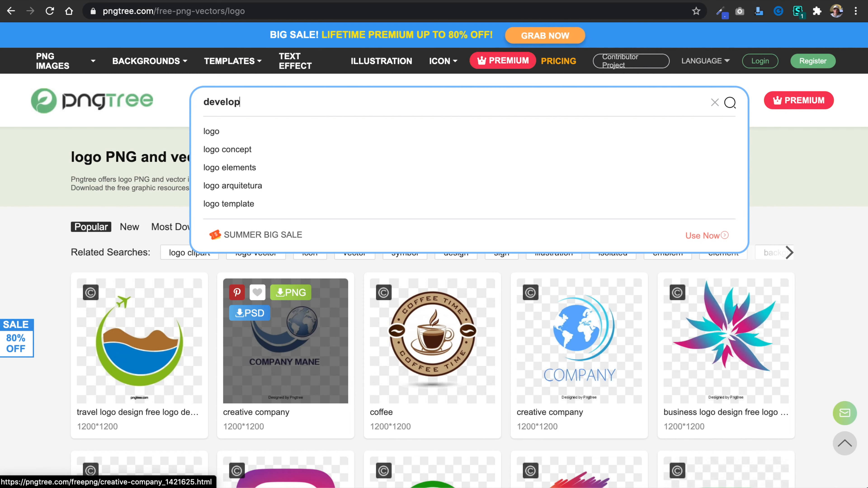
key("Return")
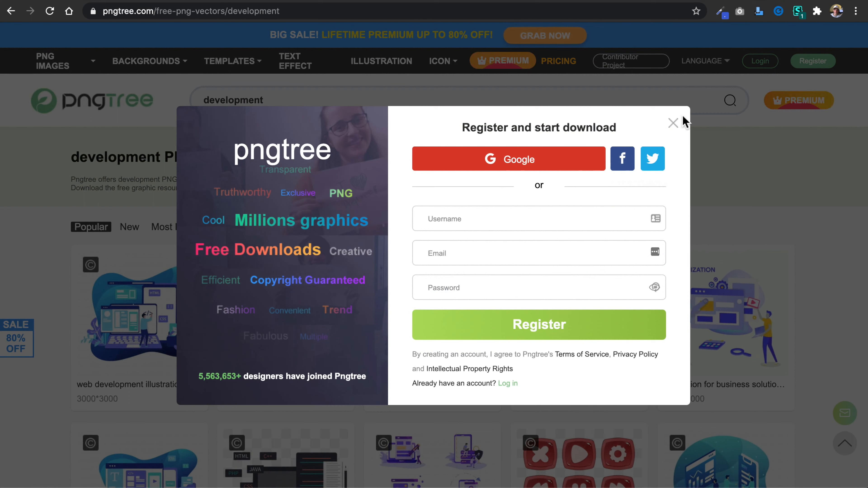
left_click(673, 123)
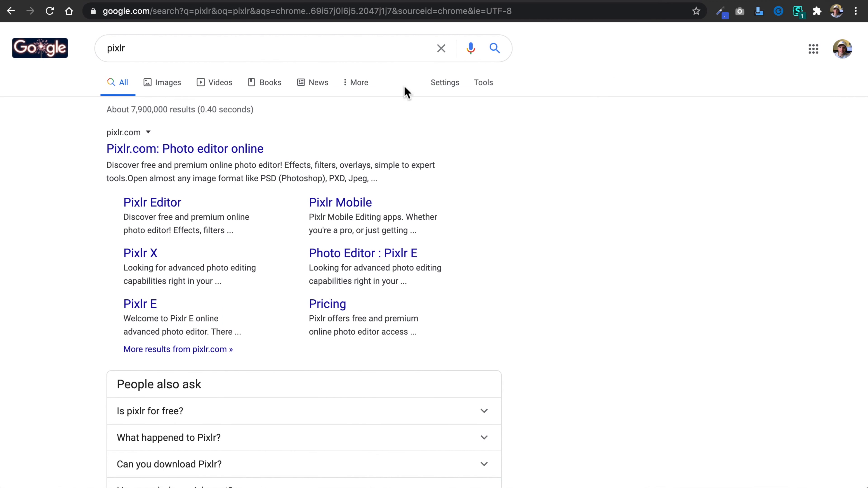
Open the Pixlr website from the Google results for "pixlr" and launch the Pixlr X online photo editor.
left_click(175, 48)
left_click_drag(165, 48, 85, 52)
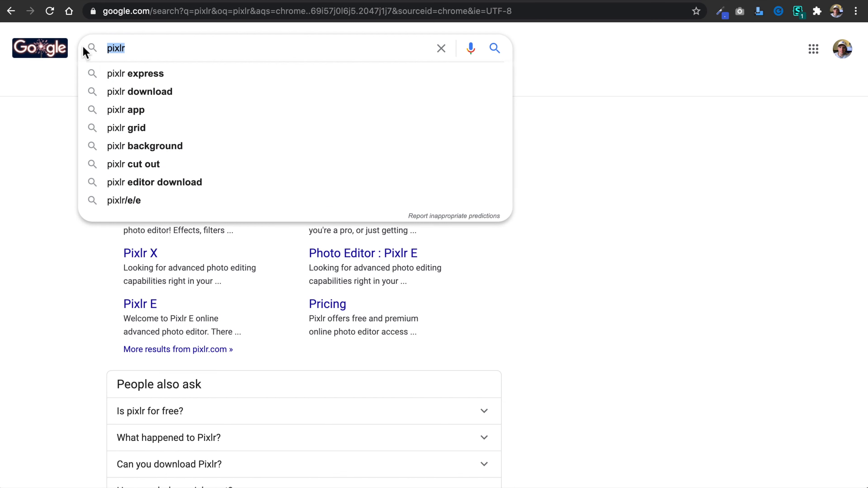
left_click(42, 183)
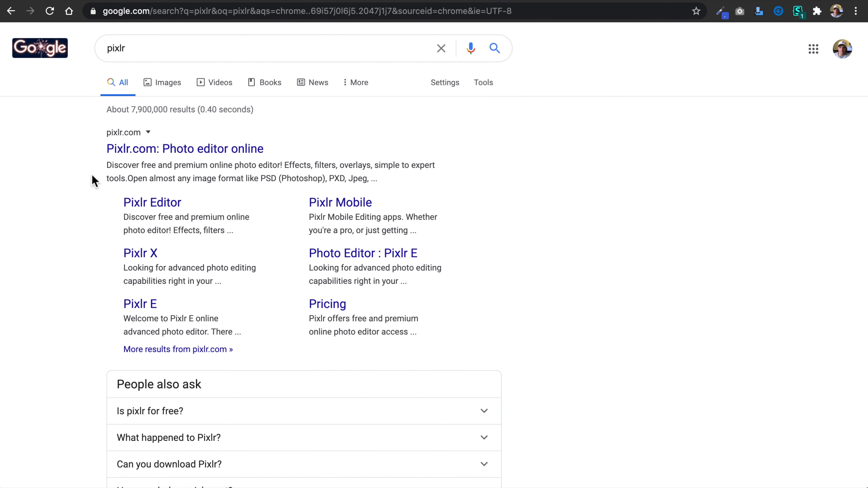
left_click(231, 159)
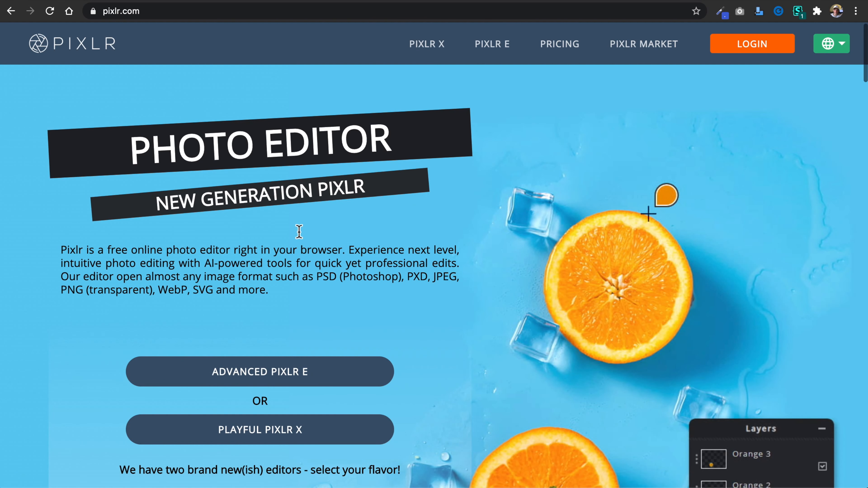
left_click(427, 56)
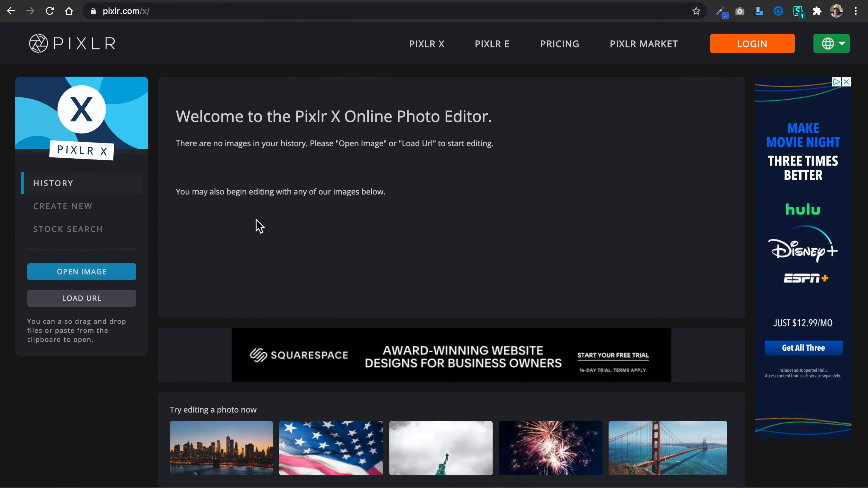
Create a new blank image named Logo, 700 px wide and 190 px high, with the background turned off.
left_click(92, 214)
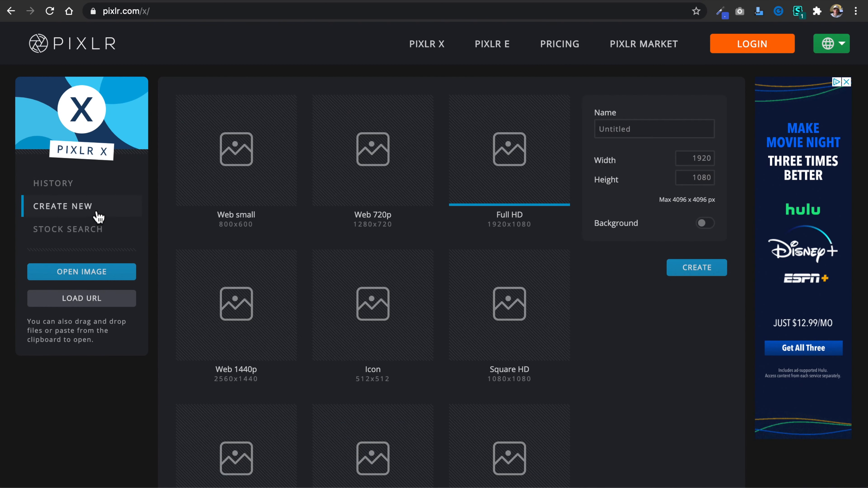
left_click(704, 165)
left_click_drag(713, 159, 690, 159)
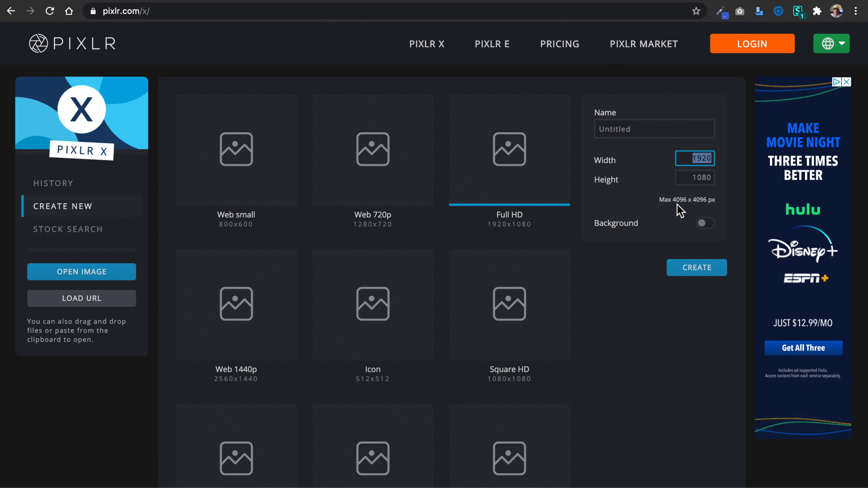
type("700")
double_click(703, 181)
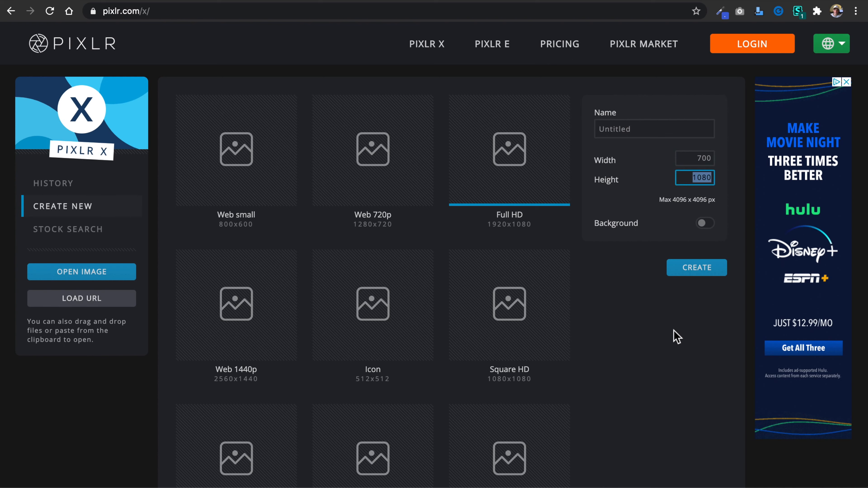
type("1")
left_click(637, 252)
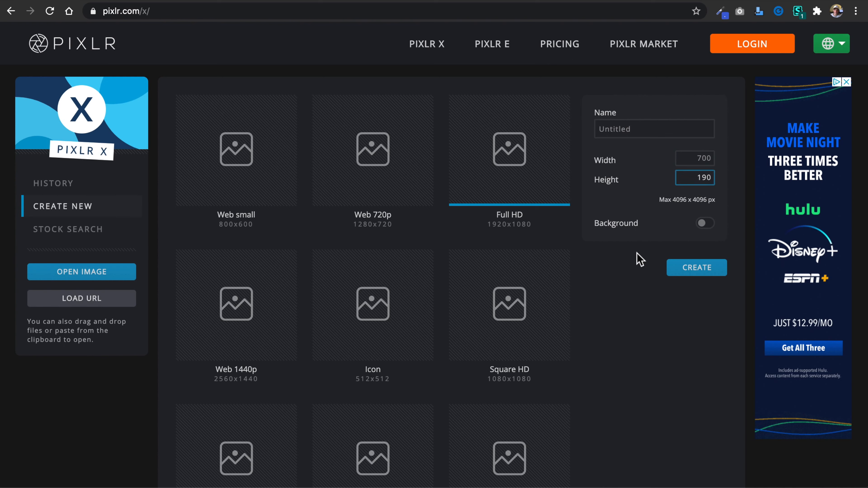
left_click(655, 131)
key("super+a")
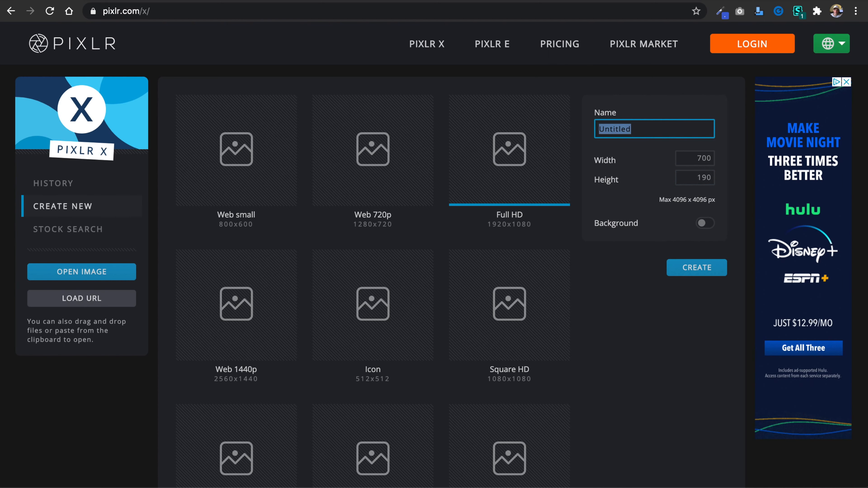
type("Logo")
left_click(687, 267)
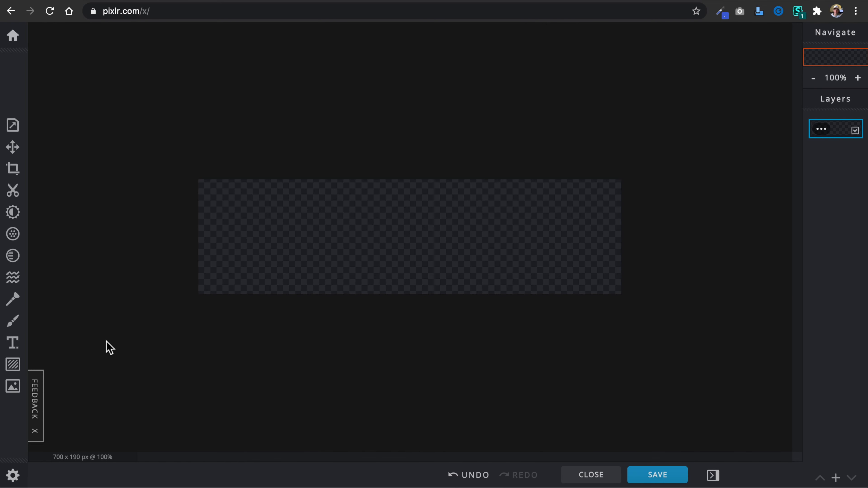
Add favicon.png from Downloads as a layer in the current document, then move it to the canvas's left end and shrink it to fit.
left_click(13, 387)
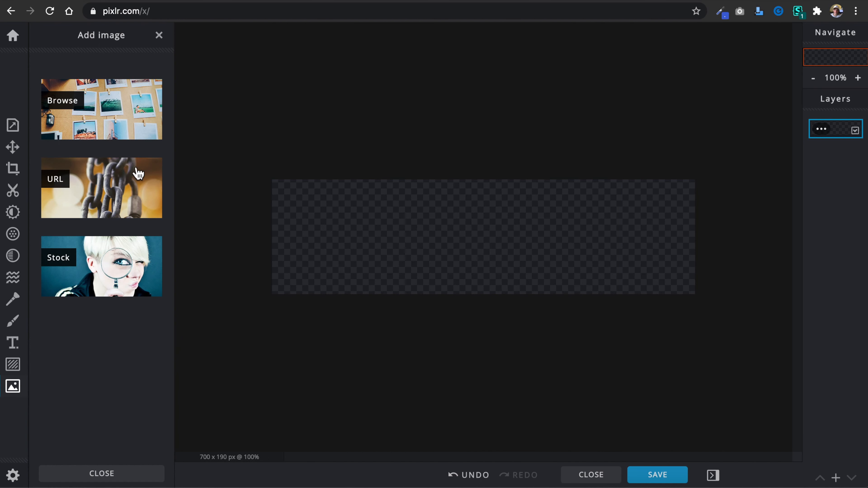
left_click(117, 119)
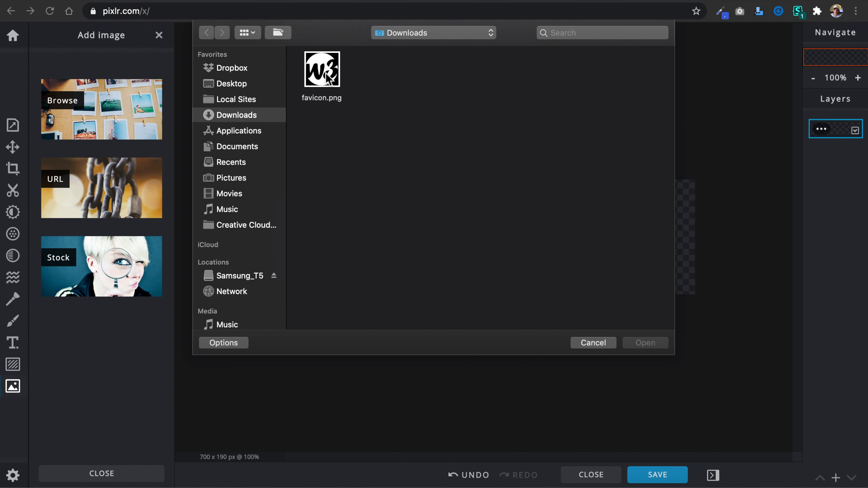
left_click(333, 84)
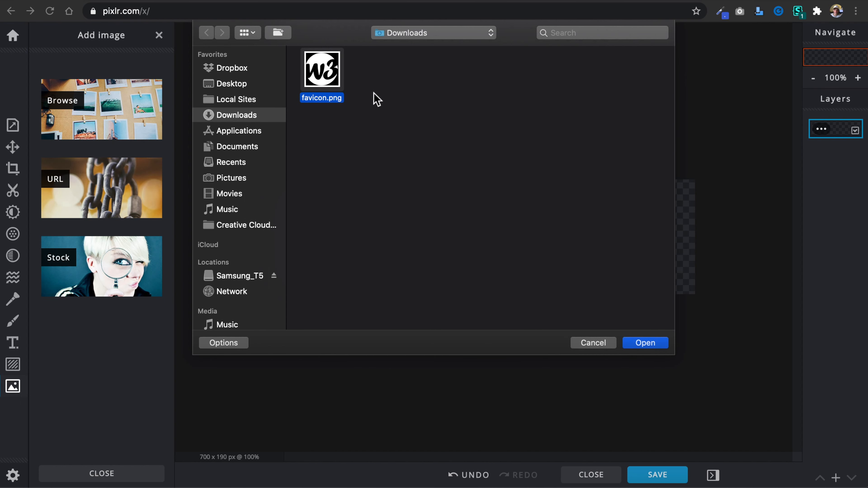
left_click(648, 345)
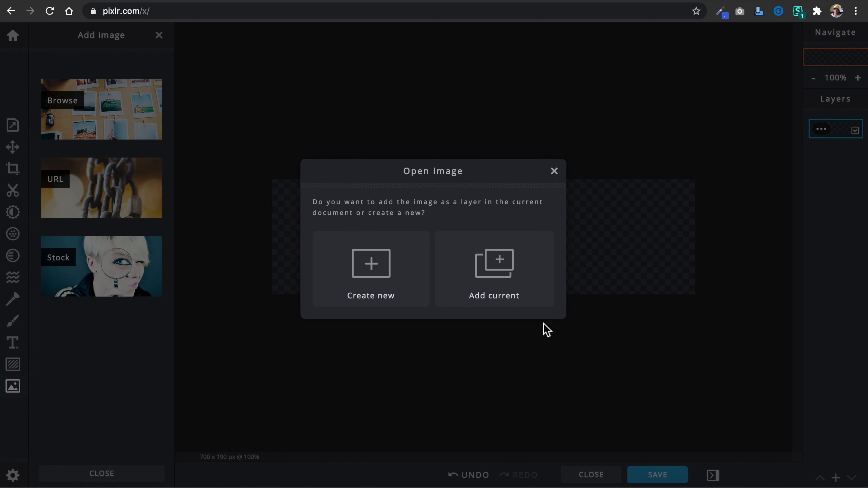
left_click(508, 273)
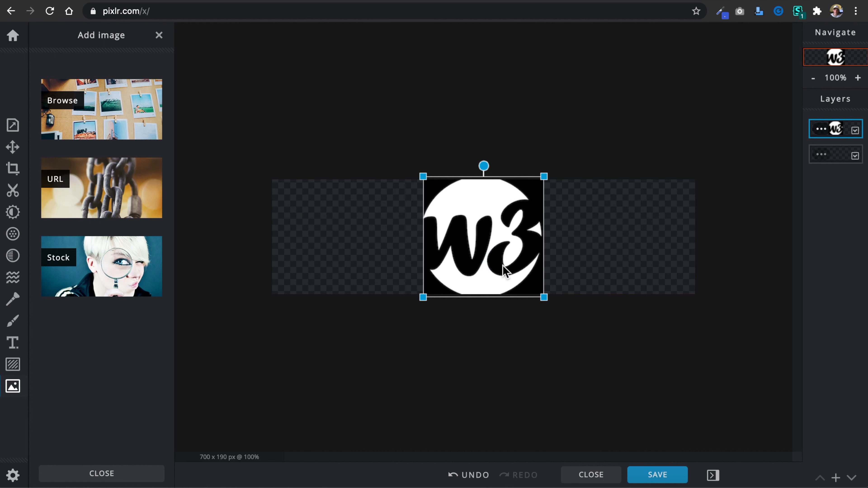
left_click_drag(480, 242, 332, 244)
left_click_drag(400, 178, 374, 190)
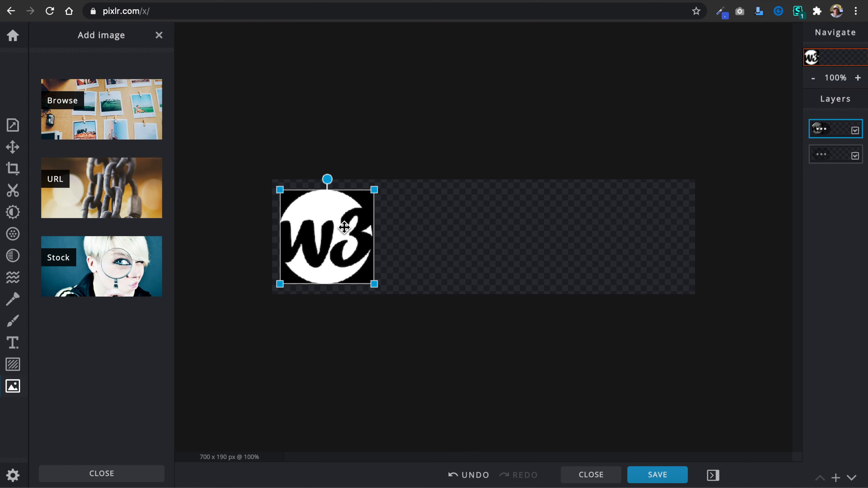
Add a text layer reading "w3newbie" and move it to the right of the w3 image.
left_click(14, 343)
left_click(103, 107)
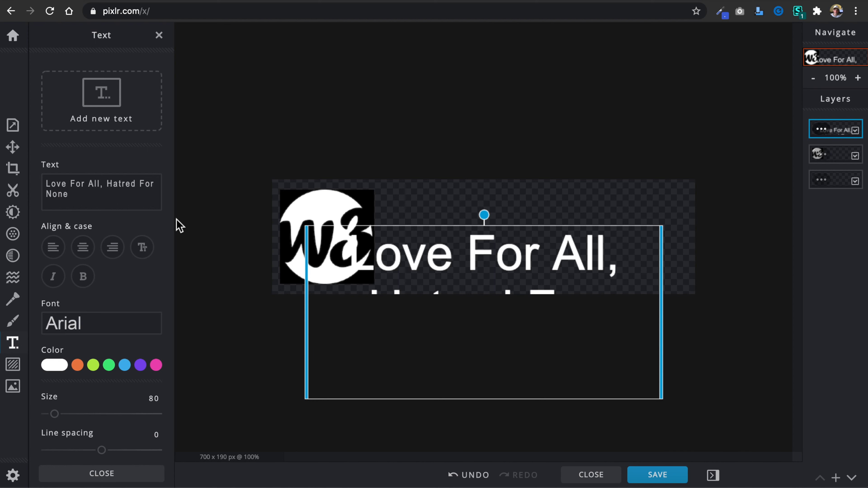
left_click_drag(468, 260, 512, 244)
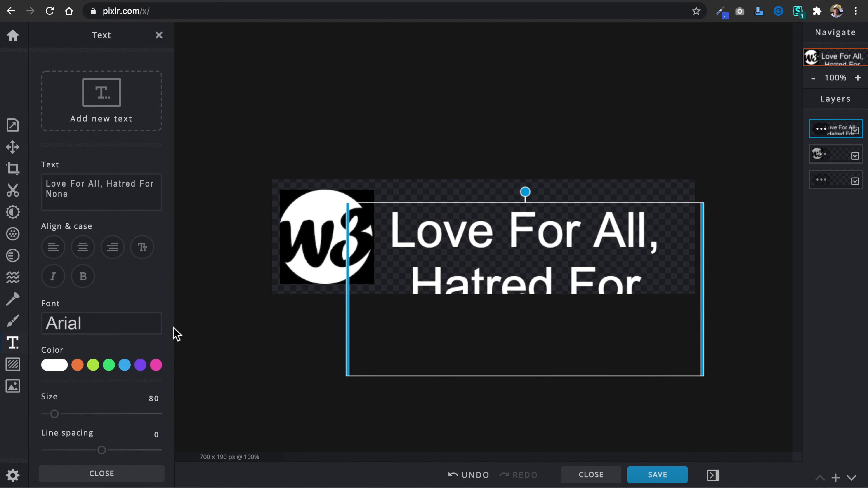
triple_click(101, 194)
type("w")
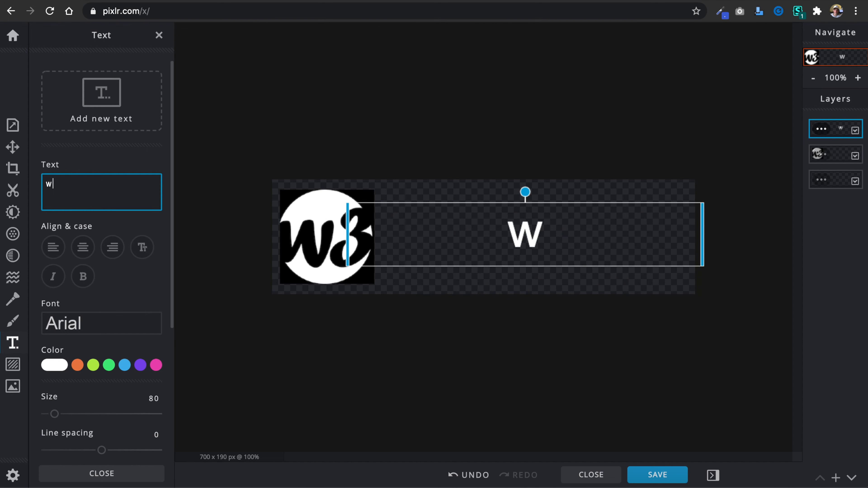
type("3newbie")
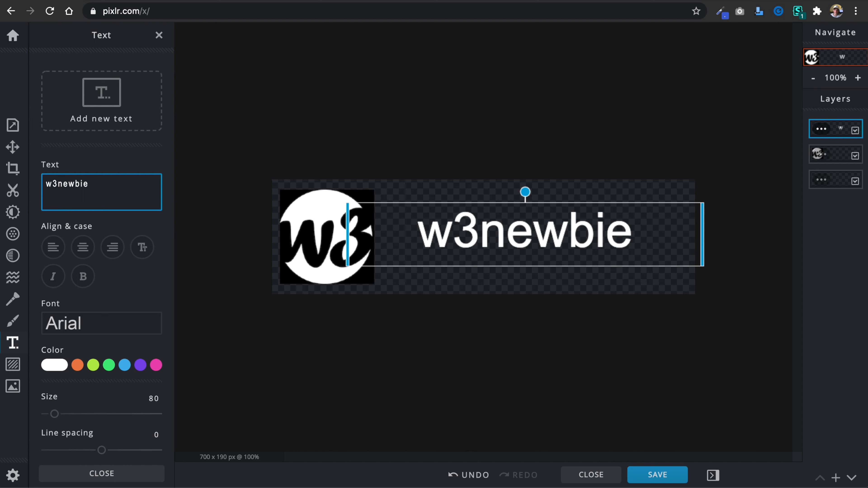
Set the w3newbie text in the Asap font at size 114 and position it just right of the w3 image.
left_click(112, 324)
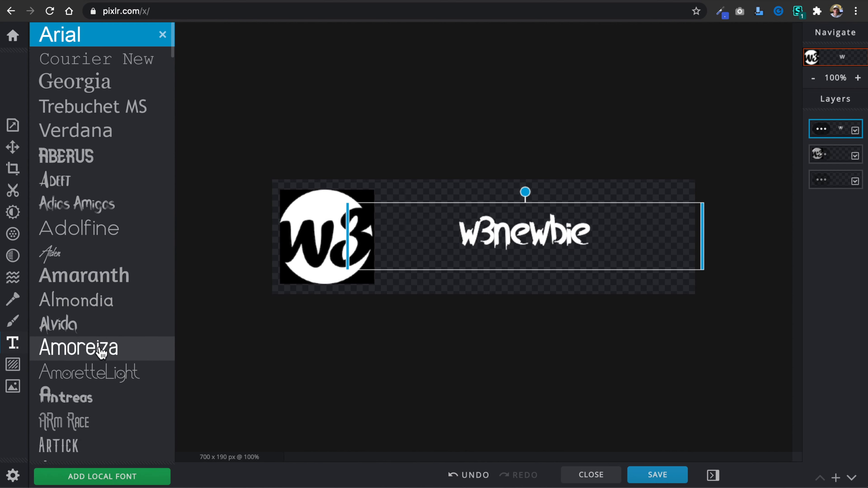
scroll(103, 409, "down", 6)
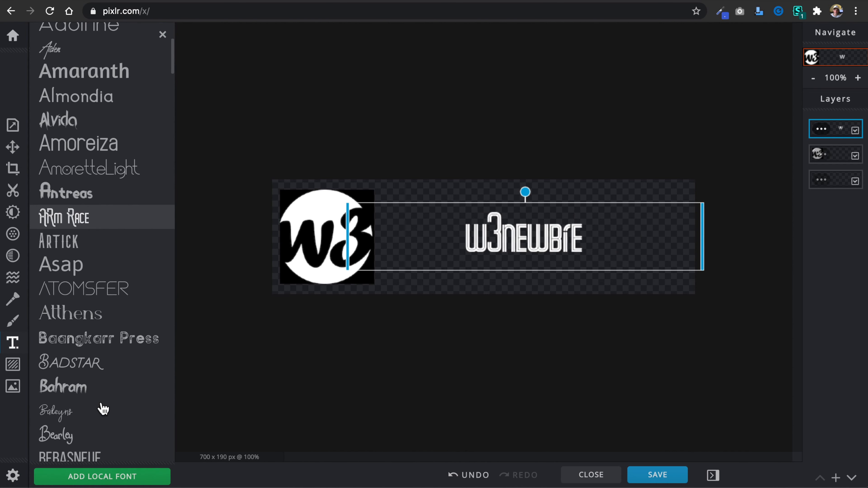
left_click(120, 268)
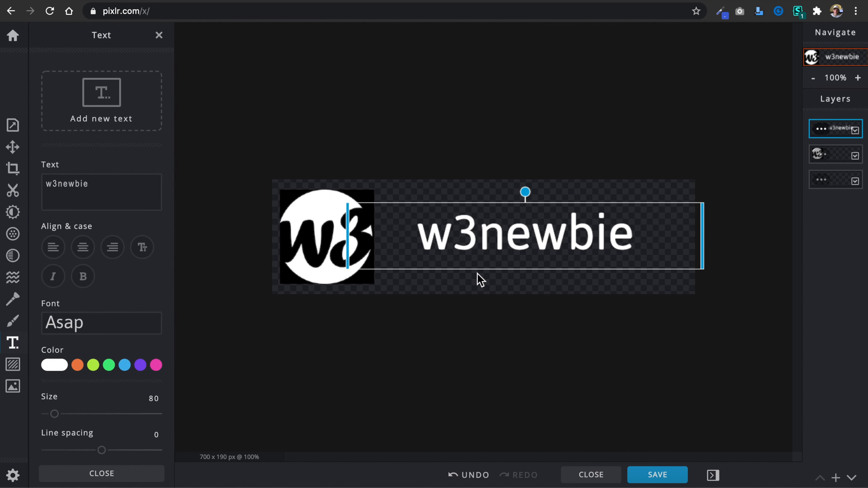
left_click_drag(59, 421, 62, 423)
left_click_drag(500, 247, 491, 243)
left_click_drag(56, 415, 59, 415)
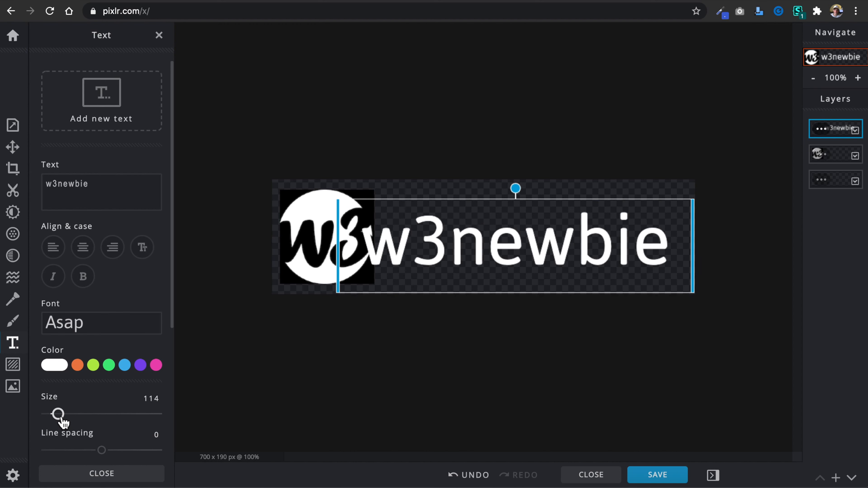
left_click_drag(419, 248, 439, 242)
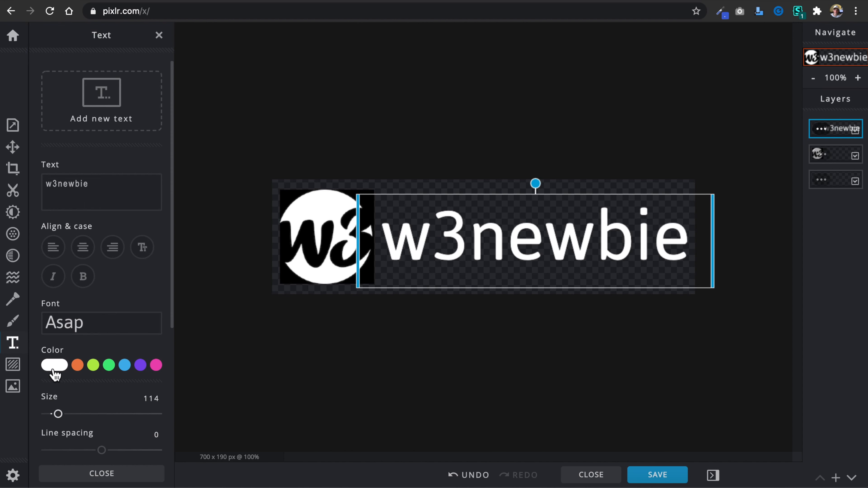
Recolor the w3newbie text black and download the design as Logo.png at 700 x 190 px.
left_click(60, 368)
left_click_drag(63, 407, 25, 460)
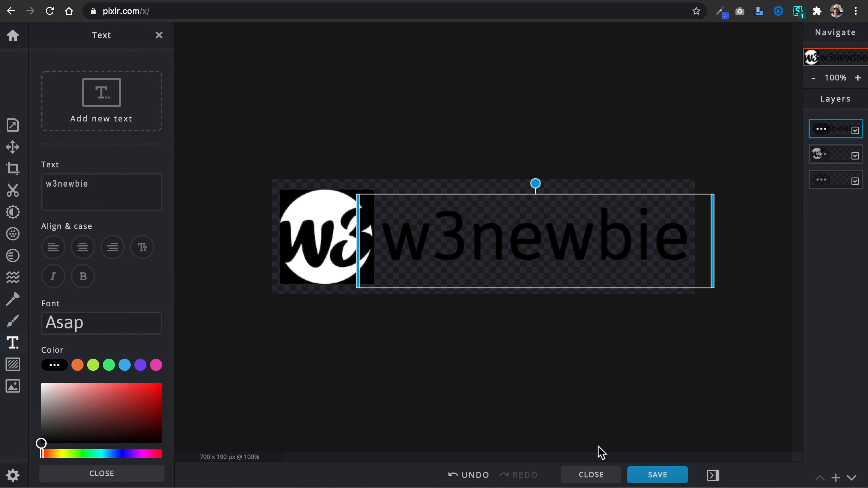
left_click(659, 476)
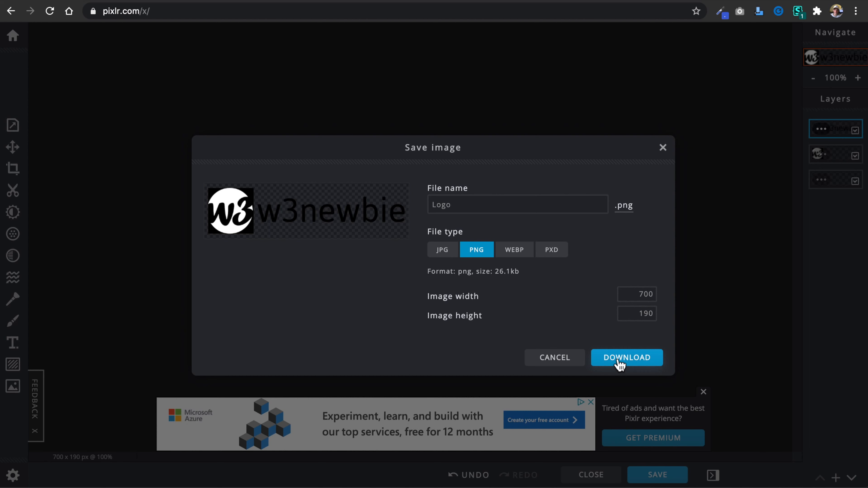
left_click(627, 363)
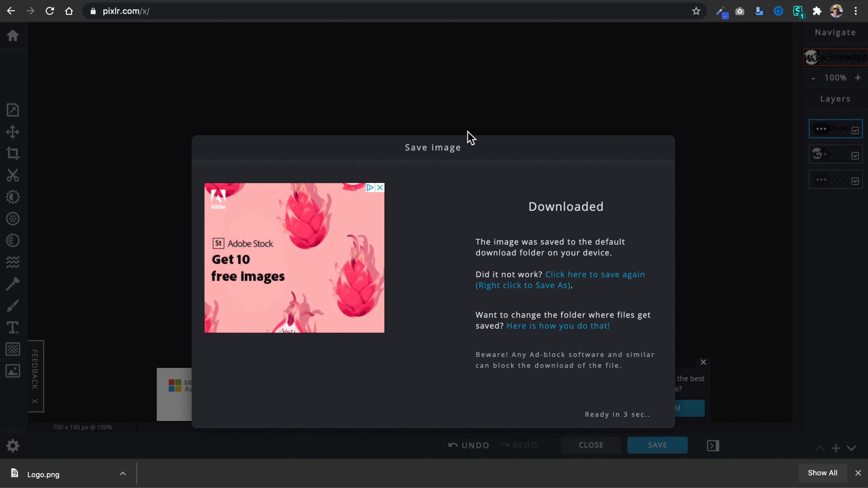
Return to the drew-host.com Customizer and upload Logo.png from Downloads as the replacement for the main site logo.
left_click(232, 2)
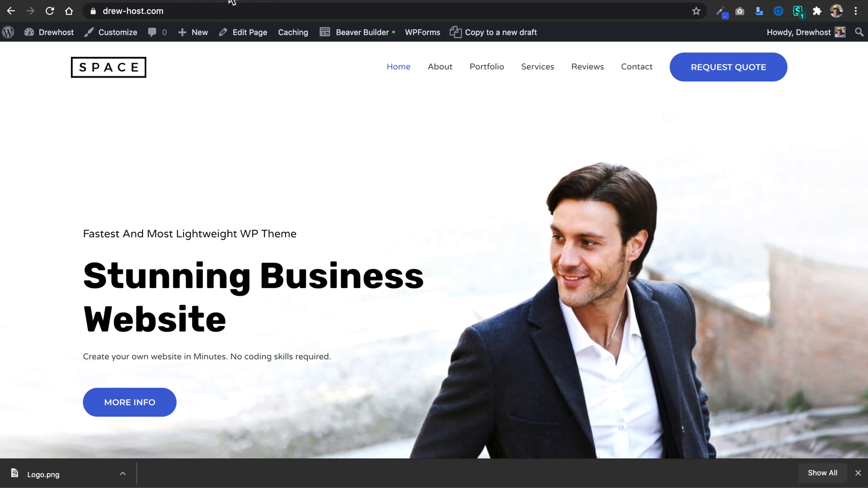
left_click(139, 2)
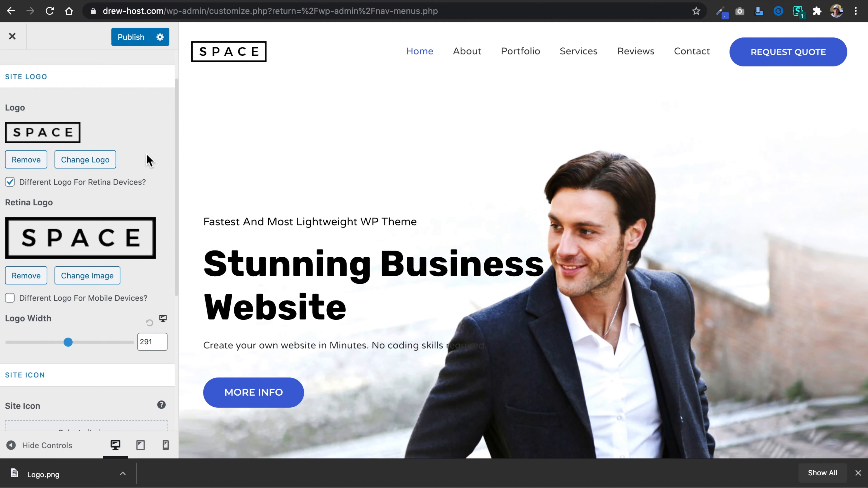
left_click(93, 161)
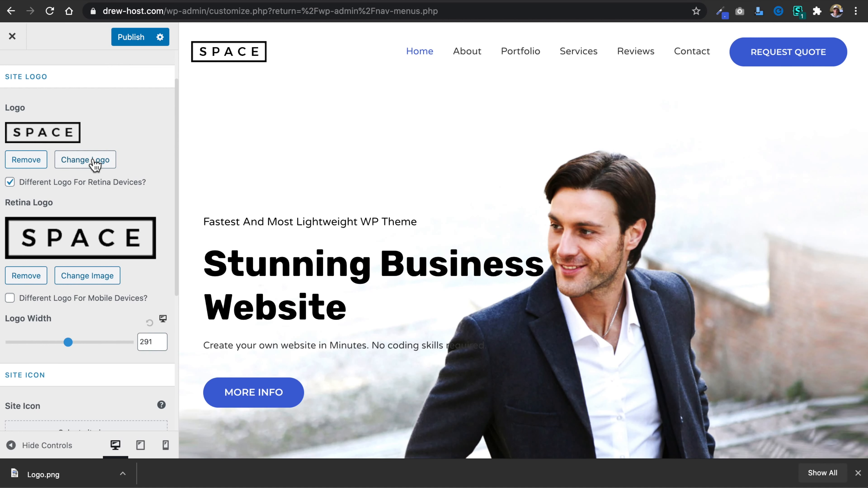
key("super+Tab")
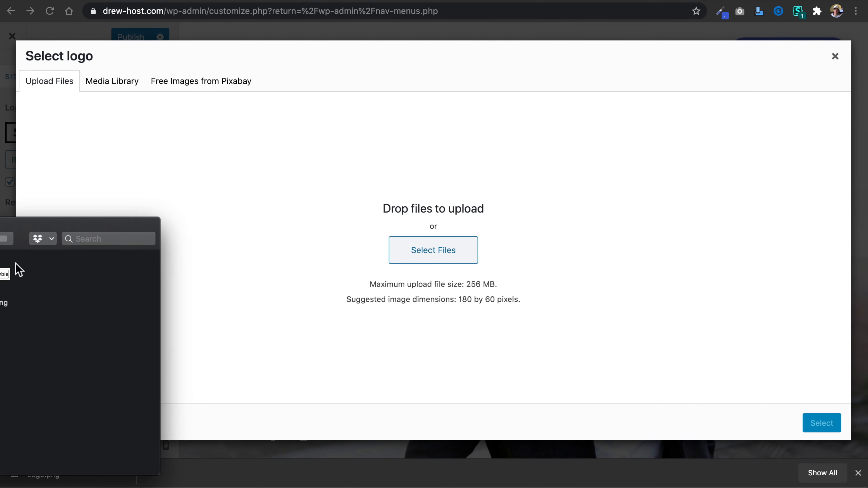
left_click_drag(58, 226, 217, 197)
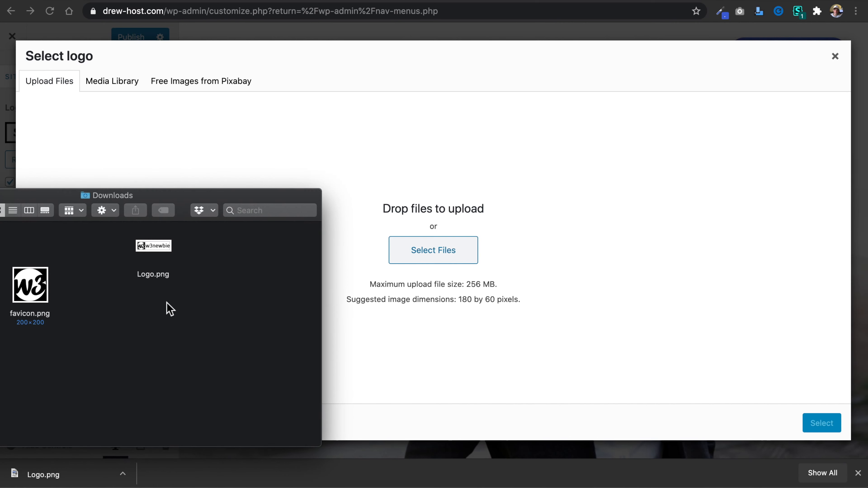
left_click_drag(161, 272, 313, 264)
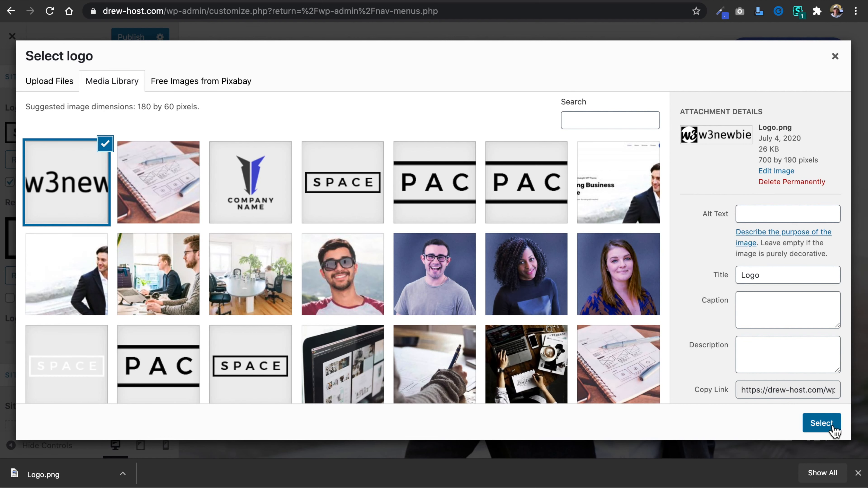
left_click(822, 424)
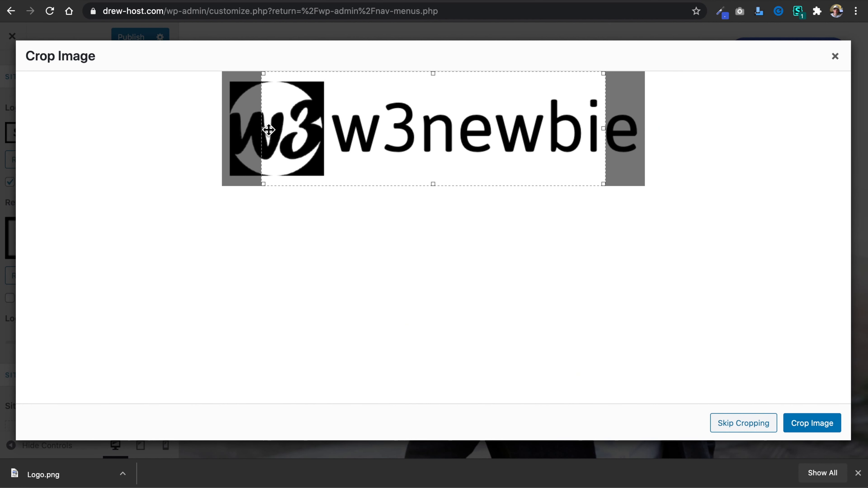
Crop the uploaded logo closely around the w3 image and w3newbie text, and disable the different logo for retina devices.
left_click_drag(252, 131, 228, 130)
left_click_drag(422, 73, 419, 80)
left_click_drag(419, 186, 419, 182)
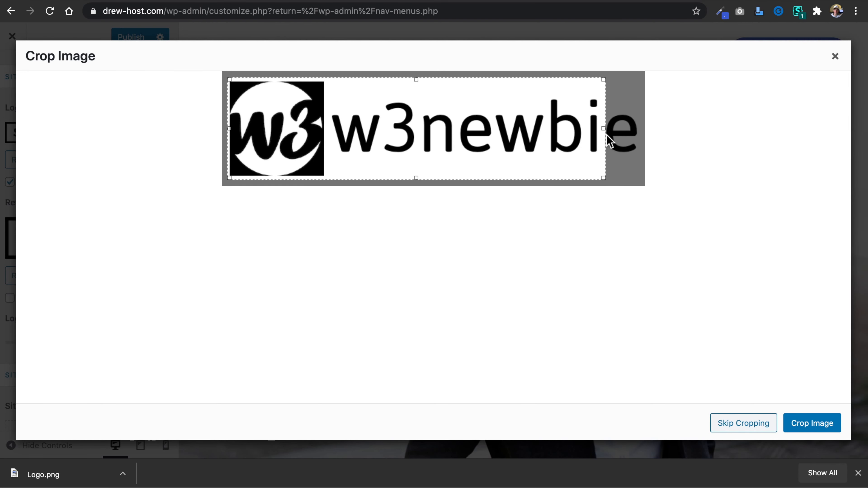
left_click_drag(610, 132, 644, 132)
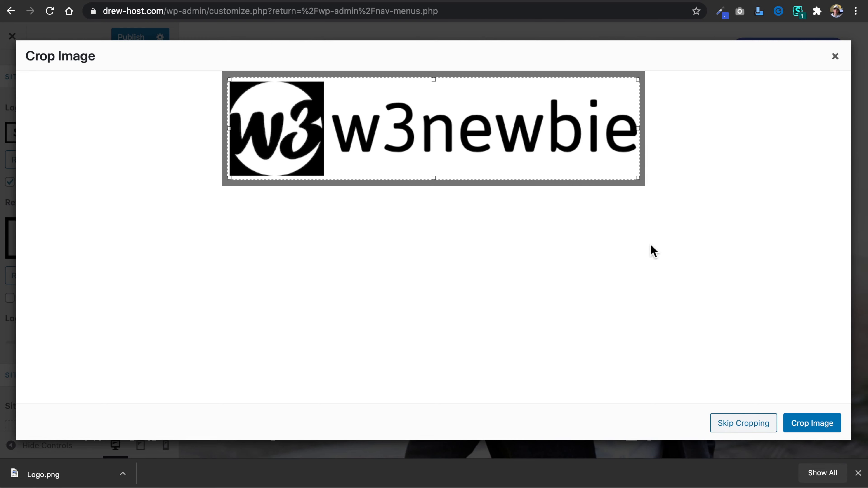
left_click(815, 422)
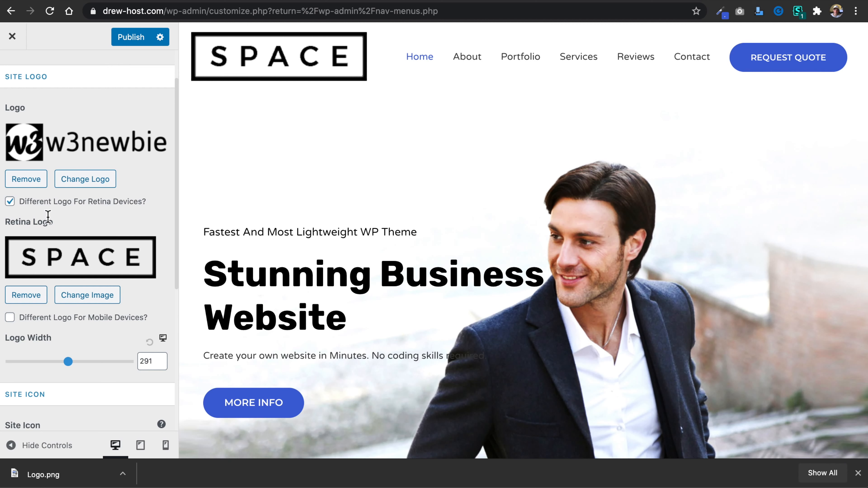
left_click(44, 204)
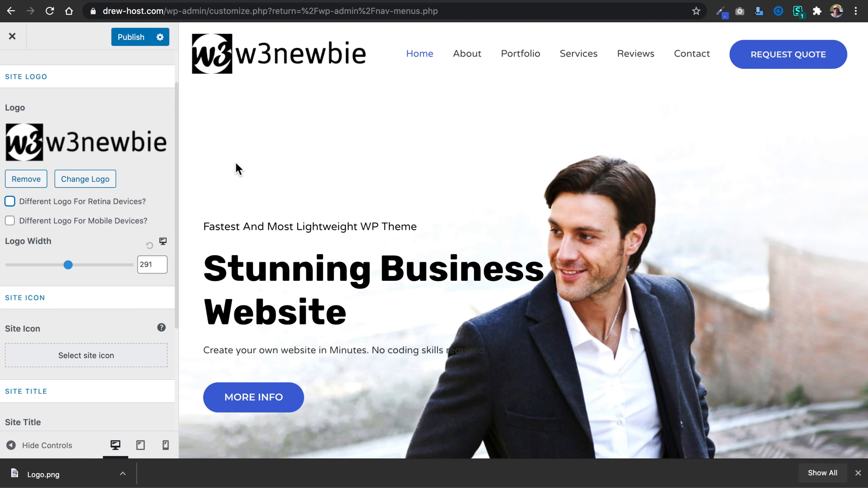
Reduce the logo width to 220 and upload w3newbie-logo-black.png as the replacement site logo.
left_click_drag(70, 265, 54, 267)
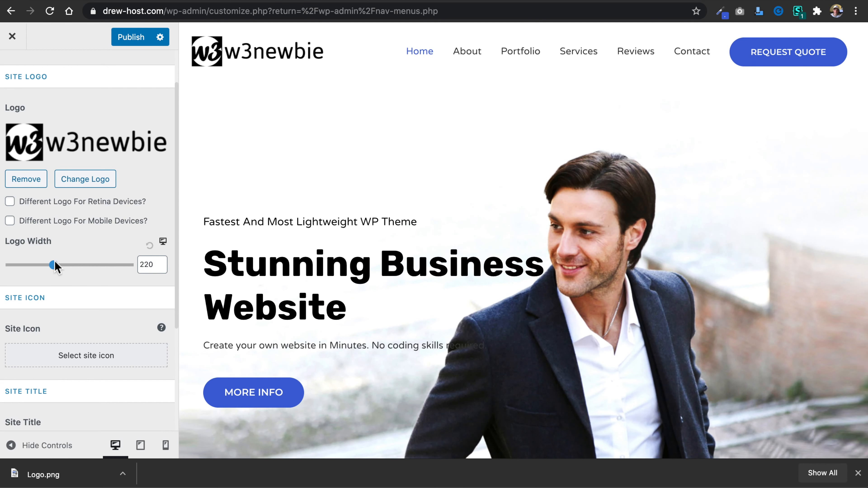
left_click(85, 183)
left_click_drag(0, 185, 0, 178)
left_click_drag(0, 265, 111, 265)
left_click(52, 314)
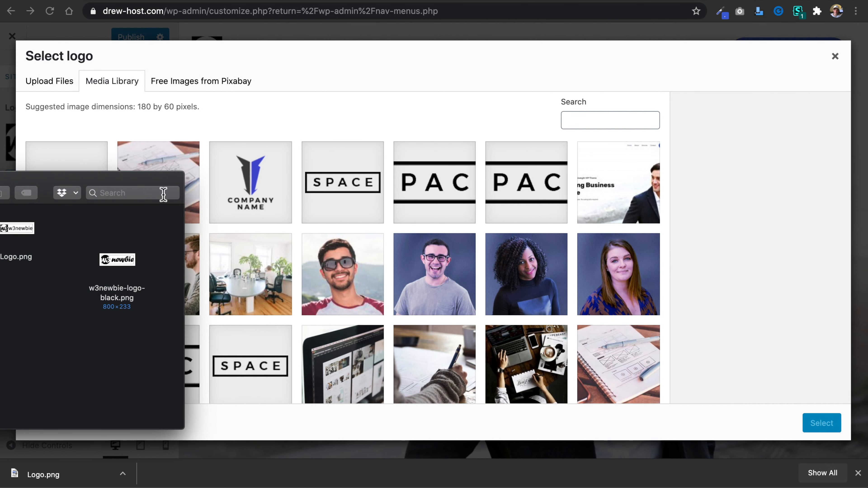
left_click(58, 86)
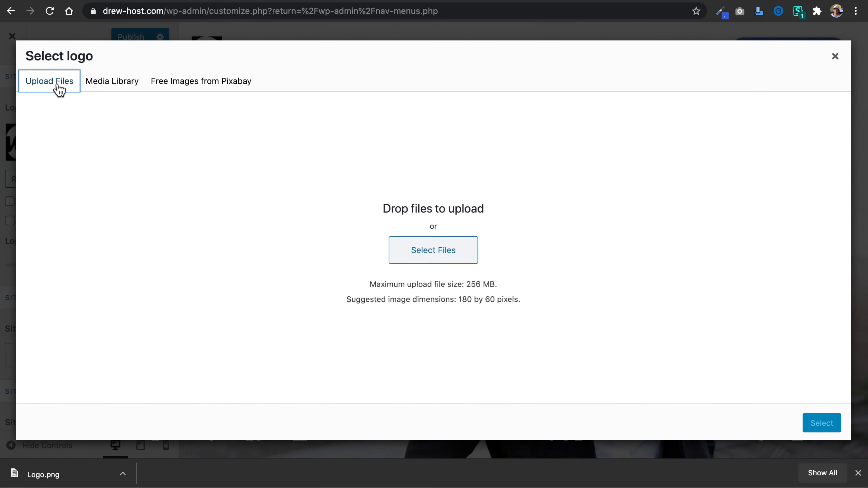
left_click_drag(65, 260, 430, 264)
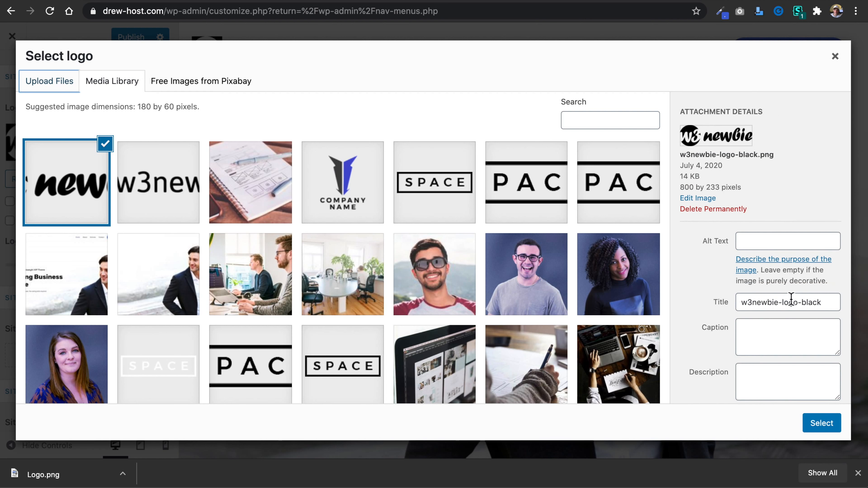
Set both the title and alt text of the uploaded logo image to w3newbie and choose it as the site logo.
left_click_drag(830, 307, 782, 307)
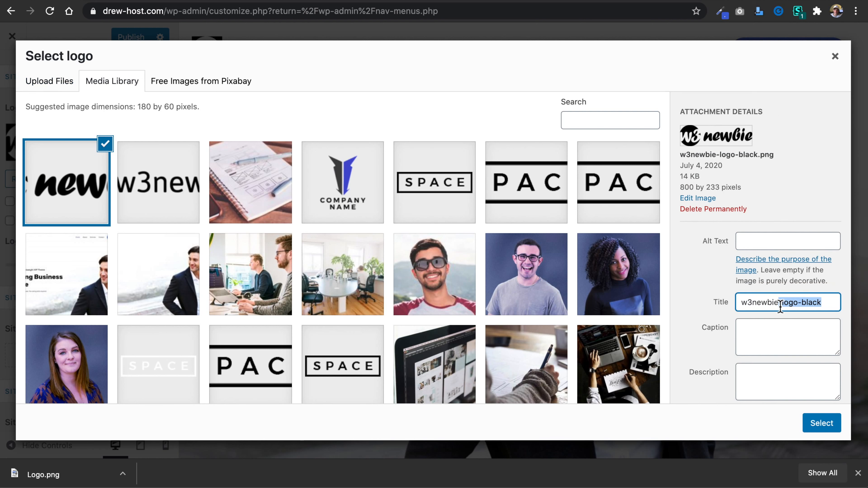
key("BackSpace")
left_click(770, 243)
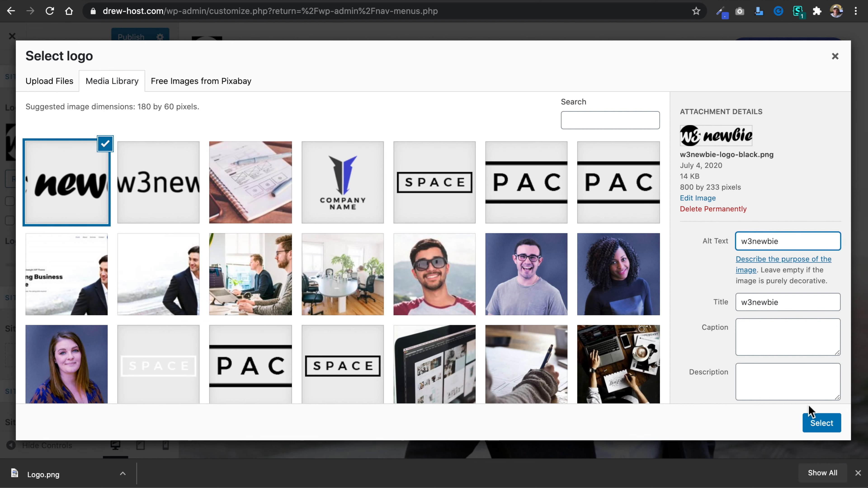
left_click(820, 426)
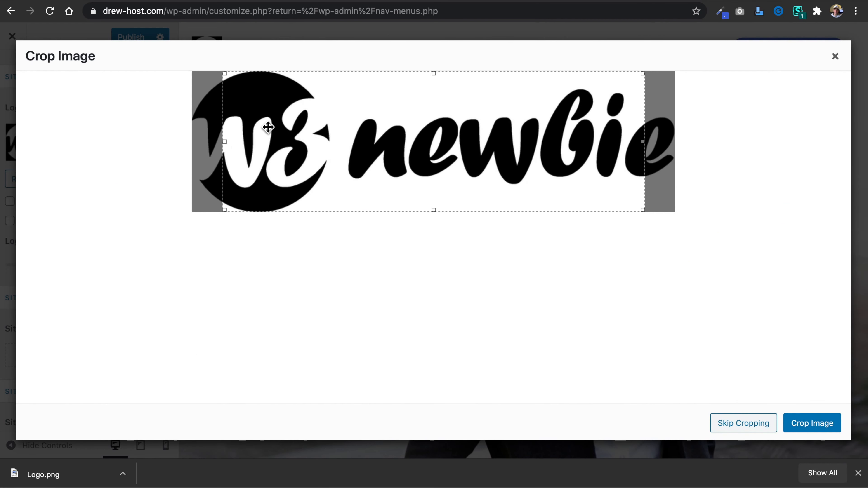
Crop the logo to the full width of the w3 newbie artwork and set the logo width to 168.
left_click_drag(225, 143, 194, 145)
left_click_drag(641, 148, 687, 145)
left_click(813, 429)
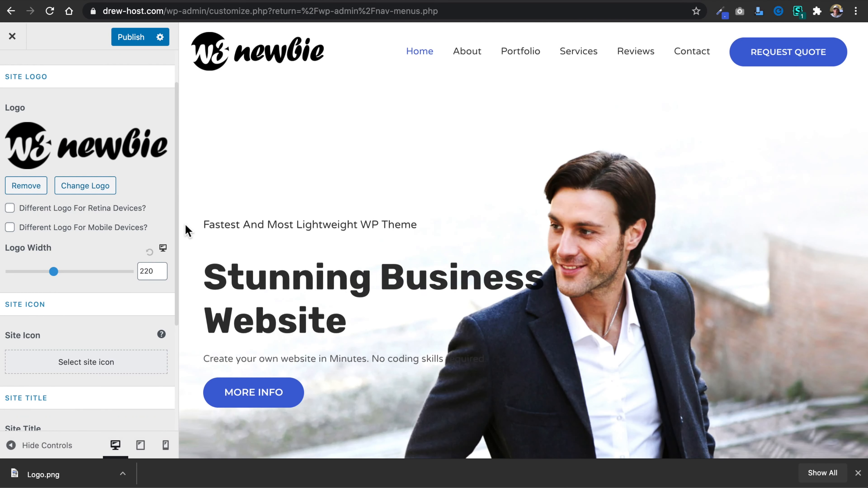
left_click_drag(51, 272, 44, 273)
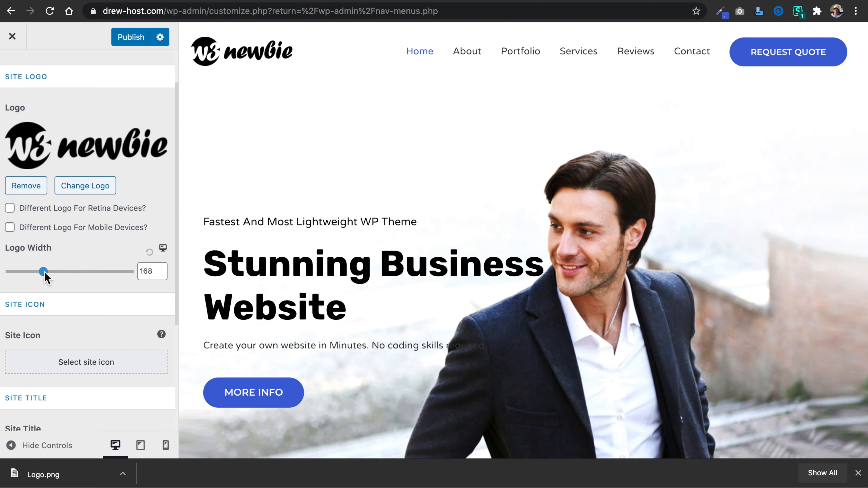
Publish the Site Identity changes and reload the live drew-host.com homepage to check the new logo.
scroll(123, 233, "down", 5)
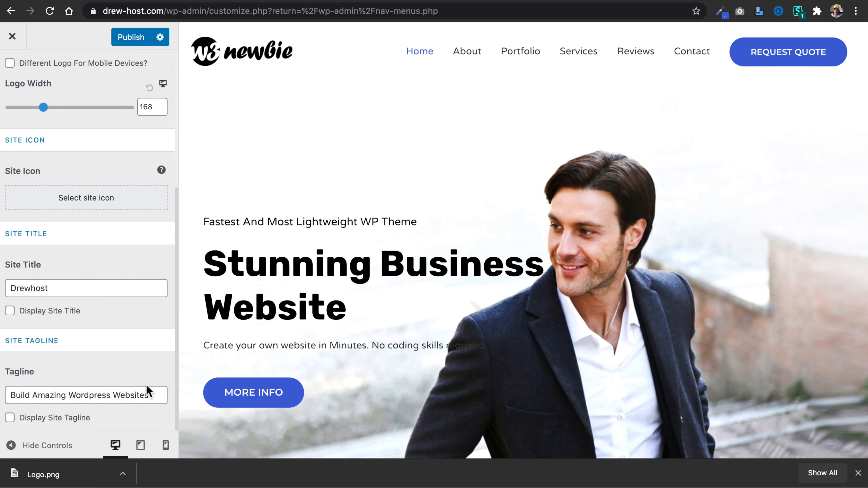
scroll(133, 291, "up", 6)
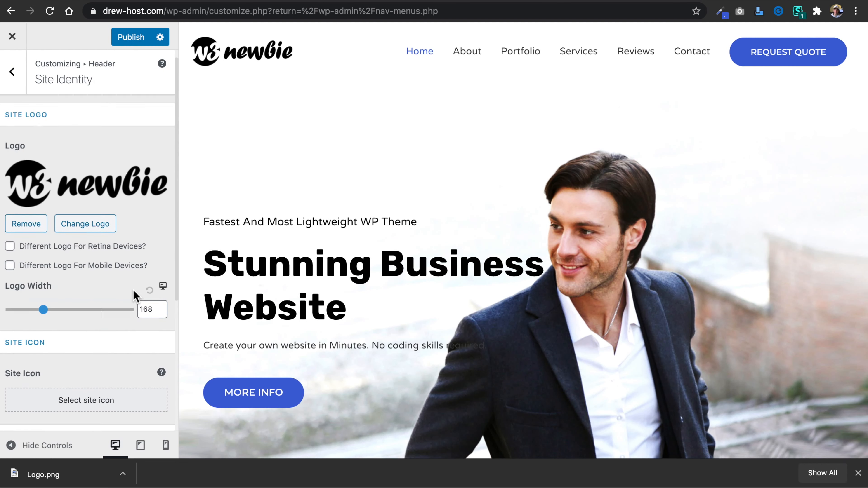
left_click(132, 38)
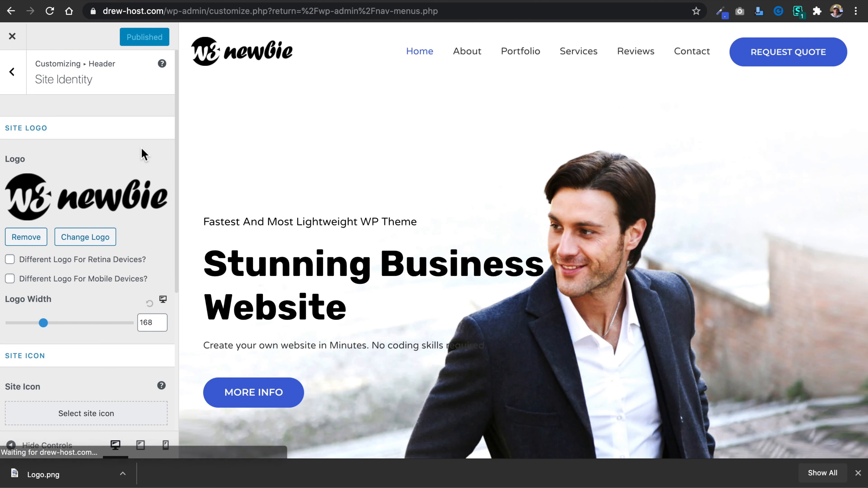
left_click(12, 72)
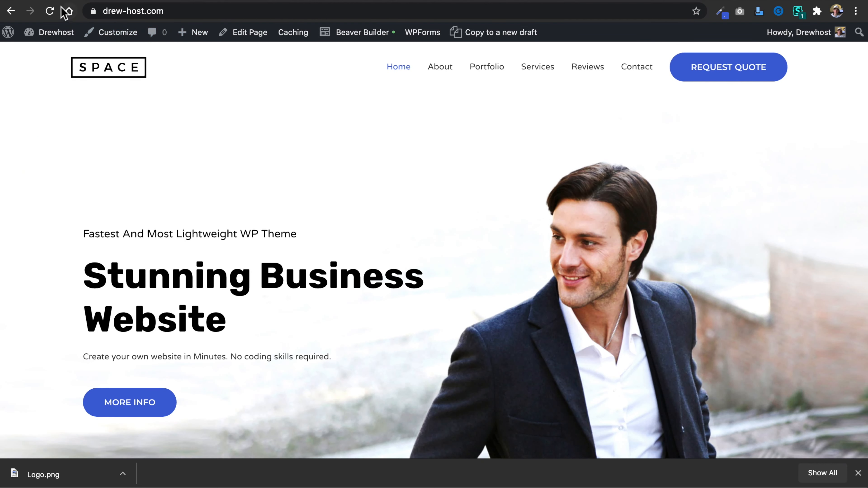
left_click(50, 11)
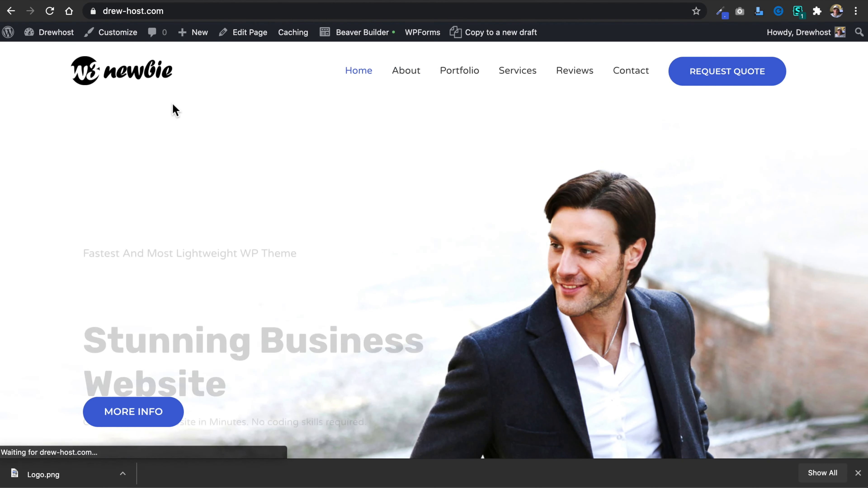
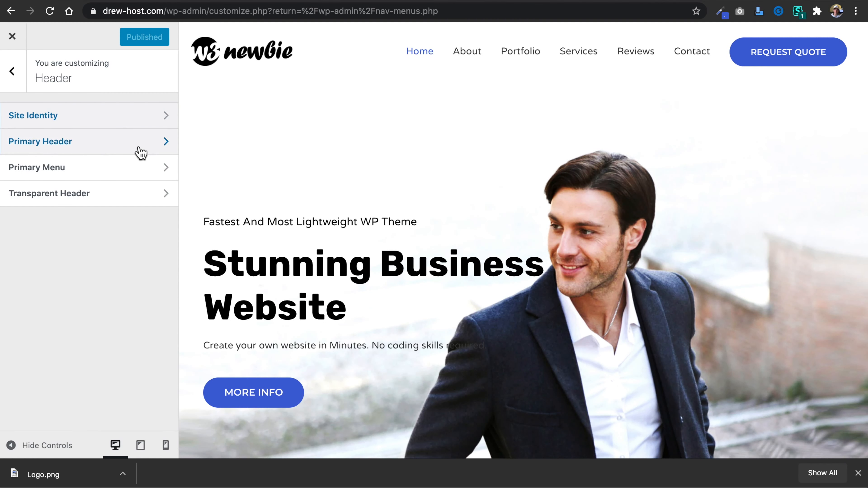
Try the centered and right-side logo layouts for the primary header and return the layout to Logo Left.
left_click(136, 148)
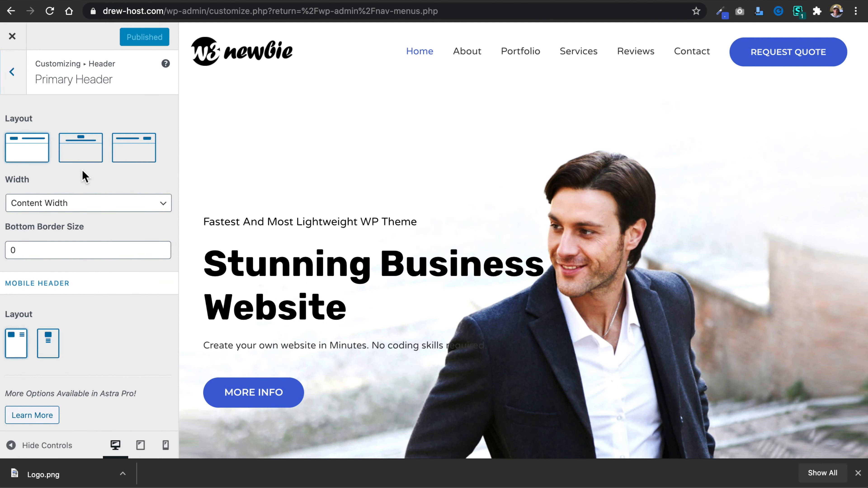
left_click(79, 158)
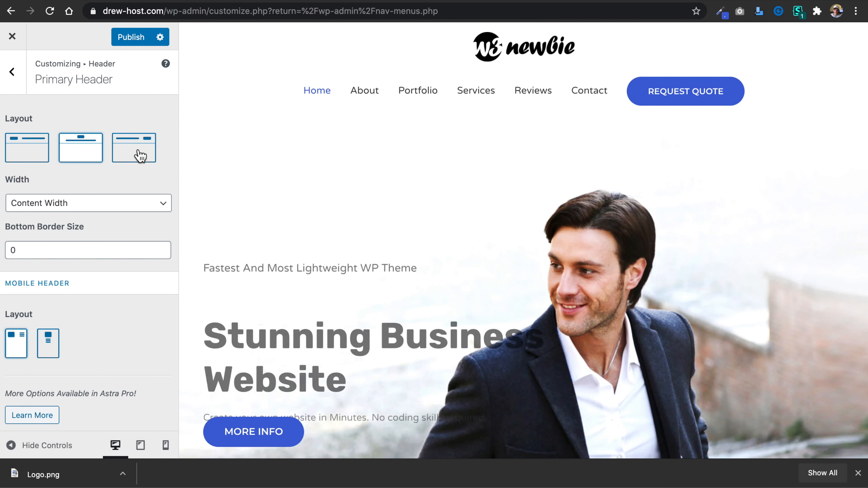
left_click(126, 157)
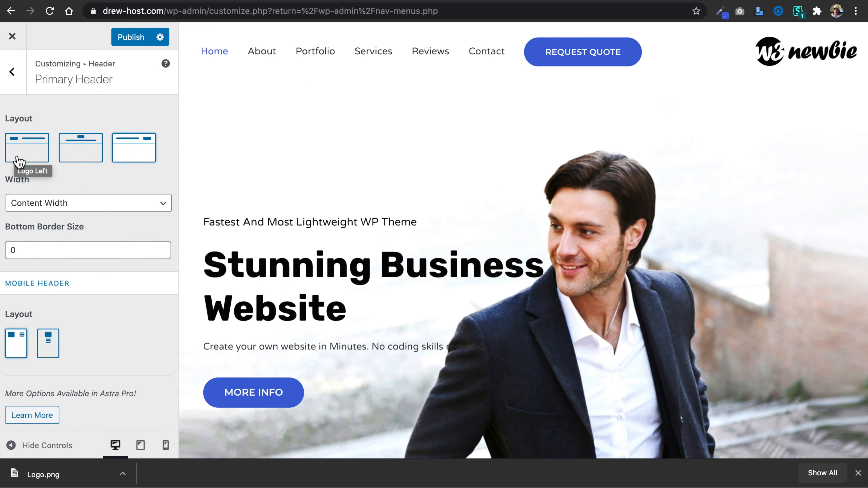
left_click(19, 162)
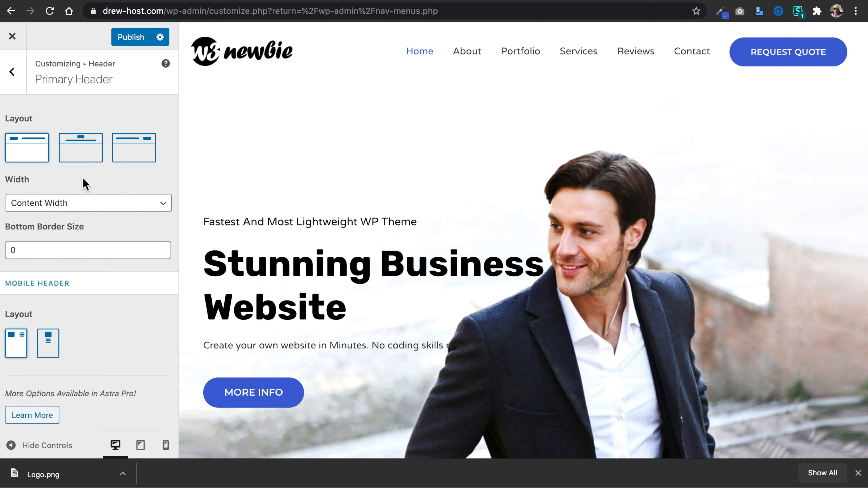
left_click(16, 75)
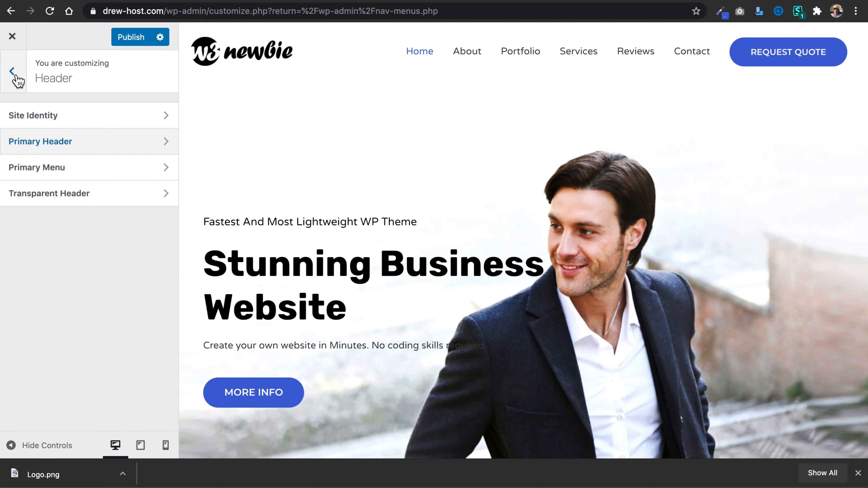
Set the last item in the primary menu to Search, trying None first.
left_click(113, 170)
scroll(130, 161, "down", 3)
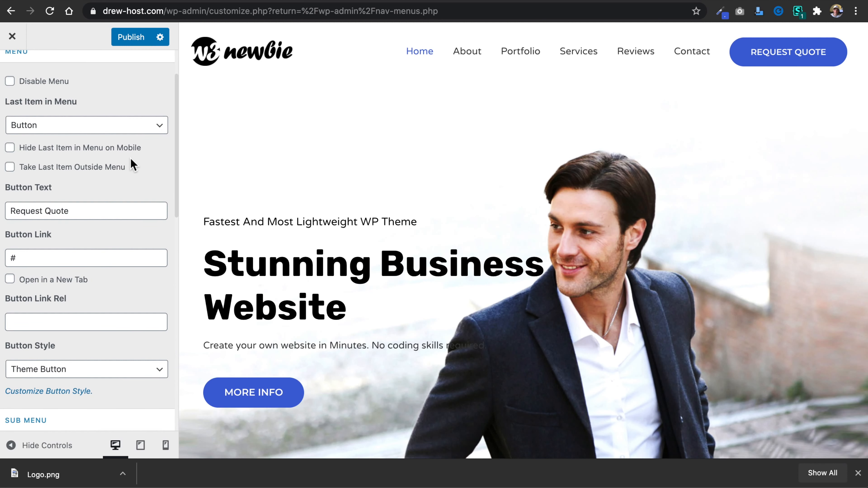
left_click(135, 132)
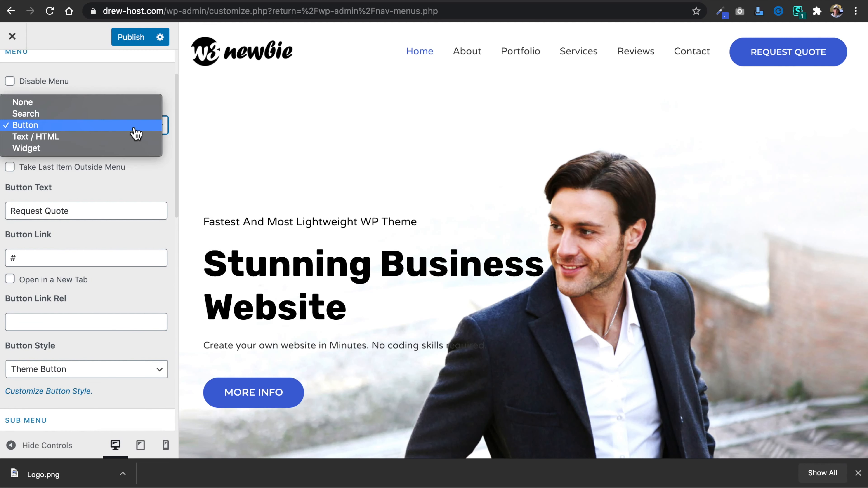
left_click(135, 109)
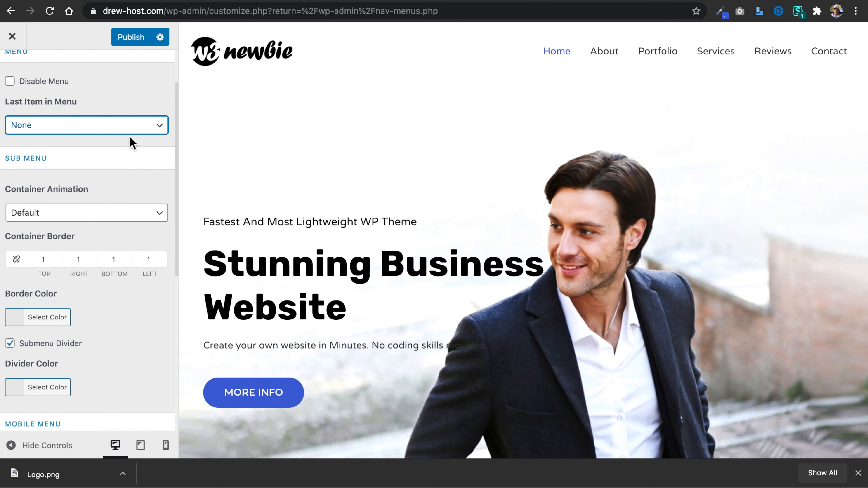
left_click(133, 129)
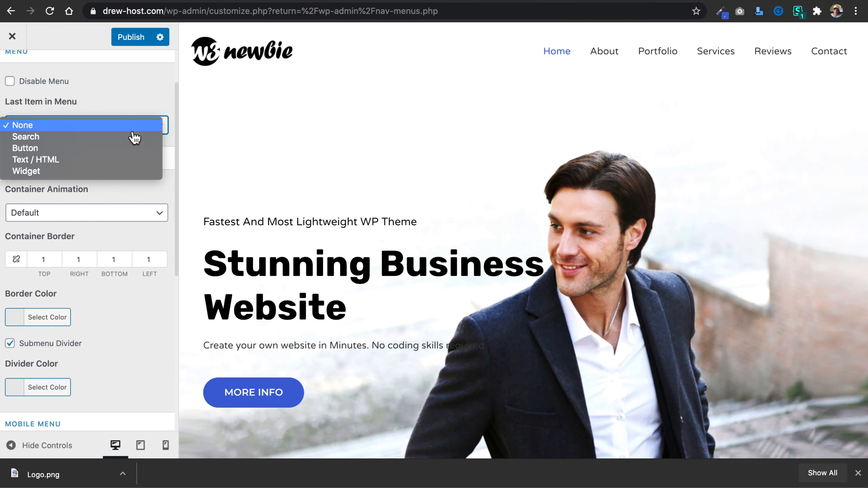
left_click(133, 137)
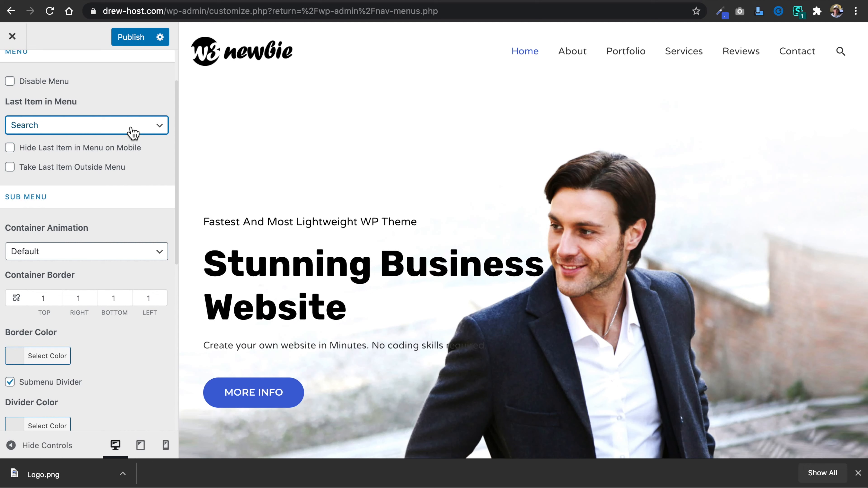
left_click(133, 132)
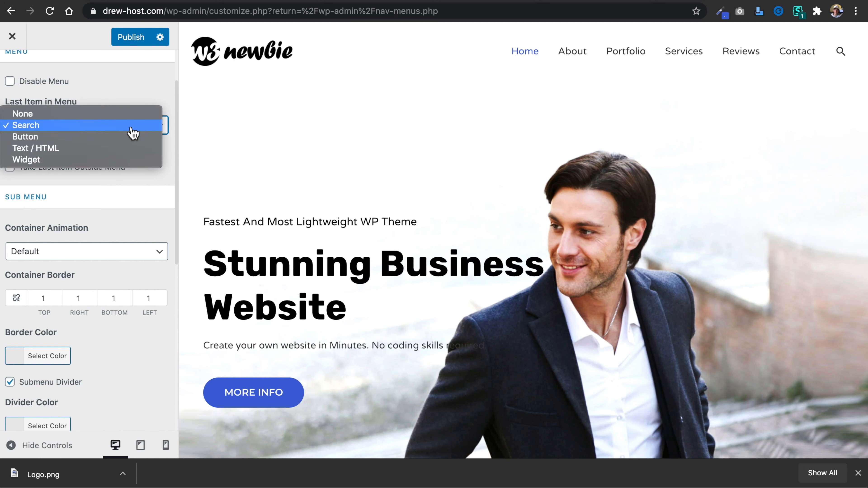
left_click(138, 184)
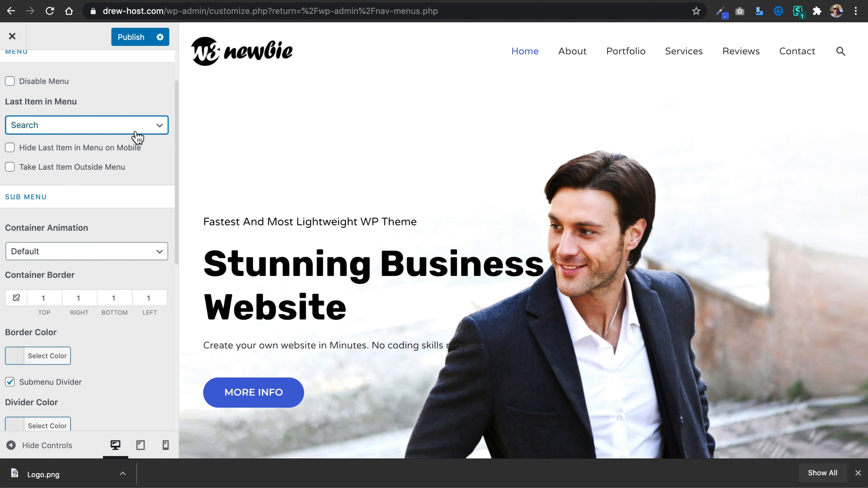
Review the primary menu's Mobile Menu settings and compare the header in the tablet and desktop previews.
scroll(133, 349, "down", 6)
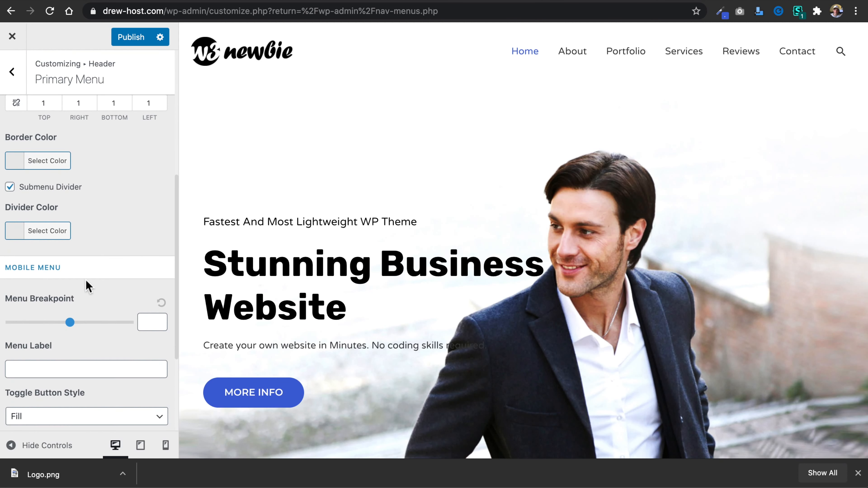
scroll(105, 336, "up", 1)
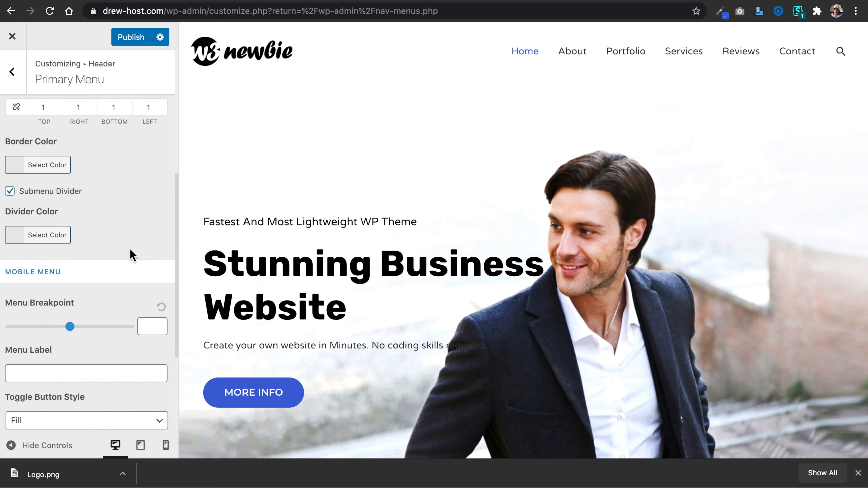
scroll(131, 255, "down", 2)
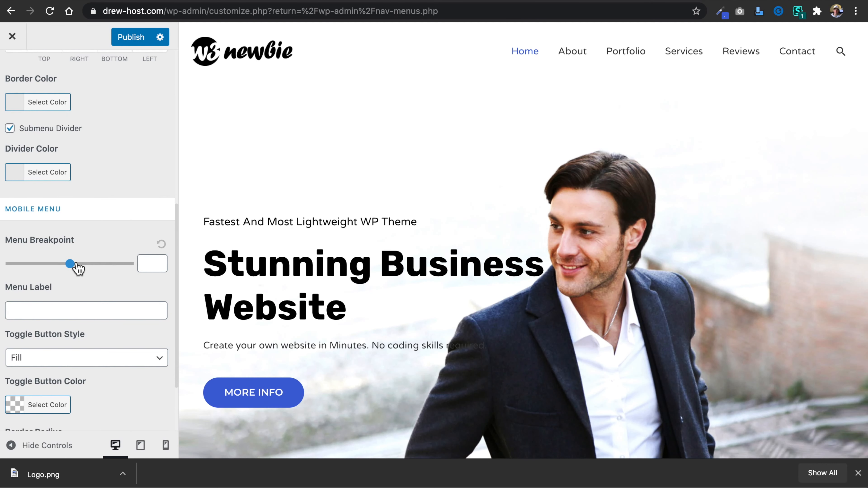
left_click(141, 451)
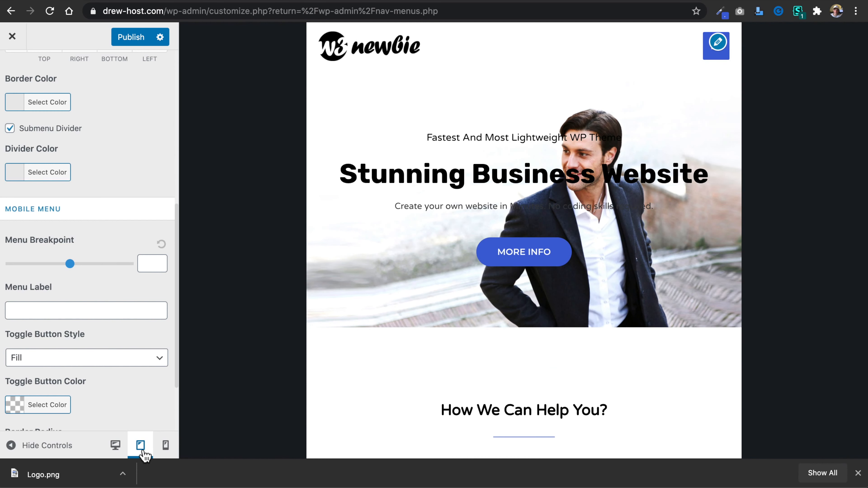
left_click(117, 451)
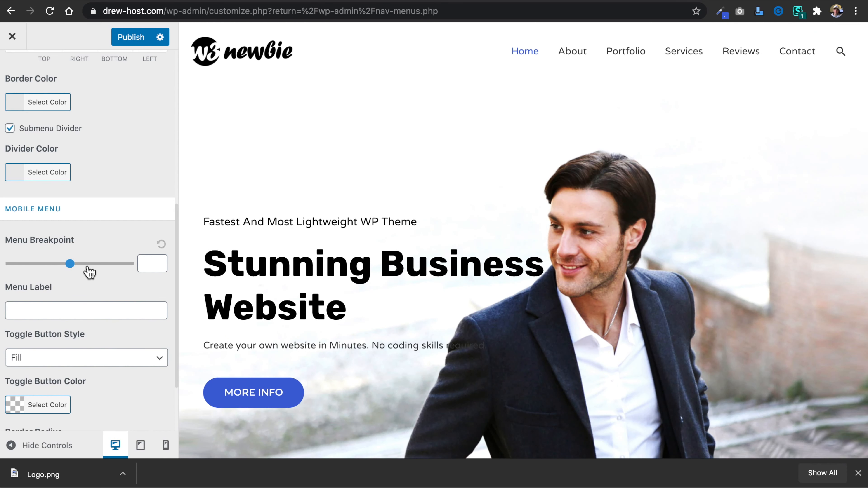
Set the mobile menu breakpoint to 890 and temporarily narrow the browser window to test the header's response.
left_click_drag(72, 265, 120, 269)
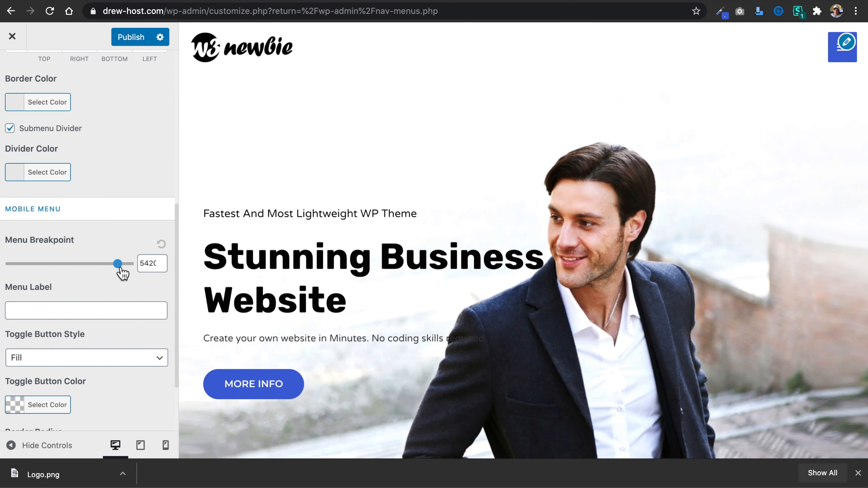
left_click_drag(120, 268, 30, 269)
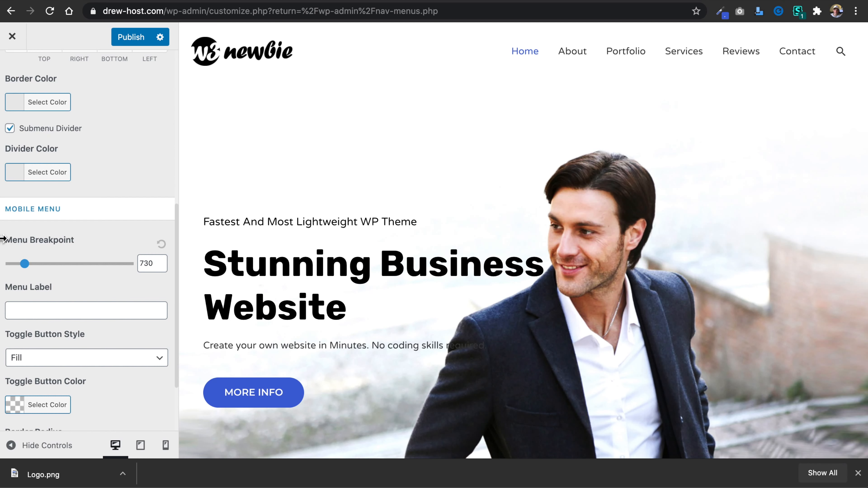
left_click_drag(4, 239, 254, 266)
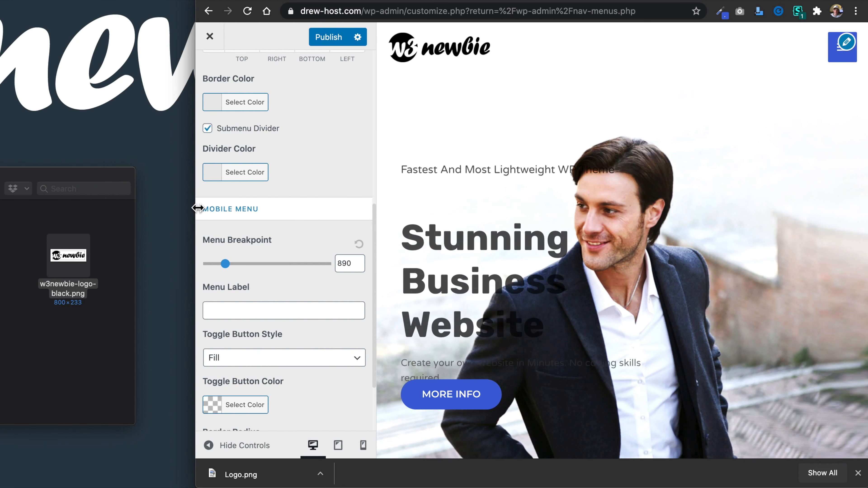
left_click_drag(197, 208, 5, 192)
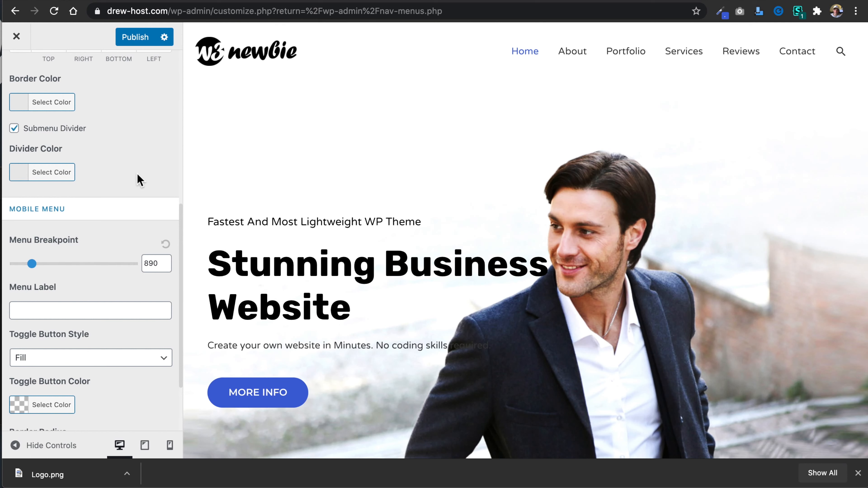
Examine the toggle button style options and the menu icon in tablet and mobile previews, and restore the browser window's full width.
scroll(140, 174, "down", 3)
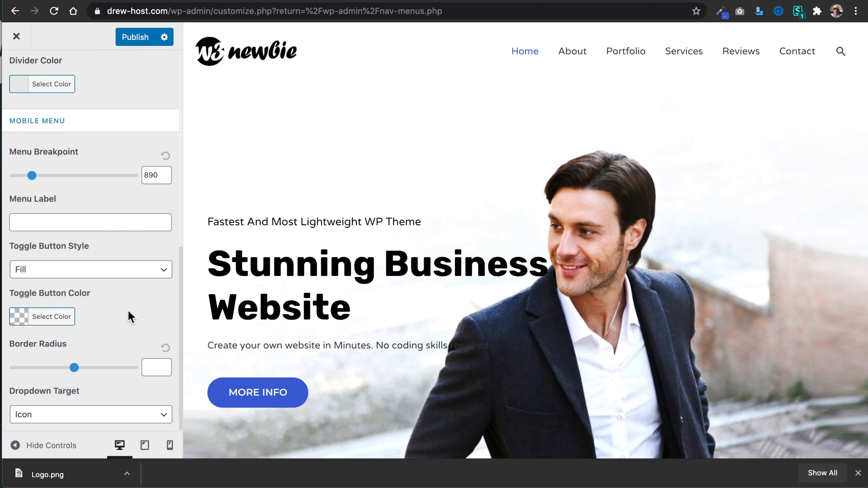
scroll(128, 310, "up", 2)
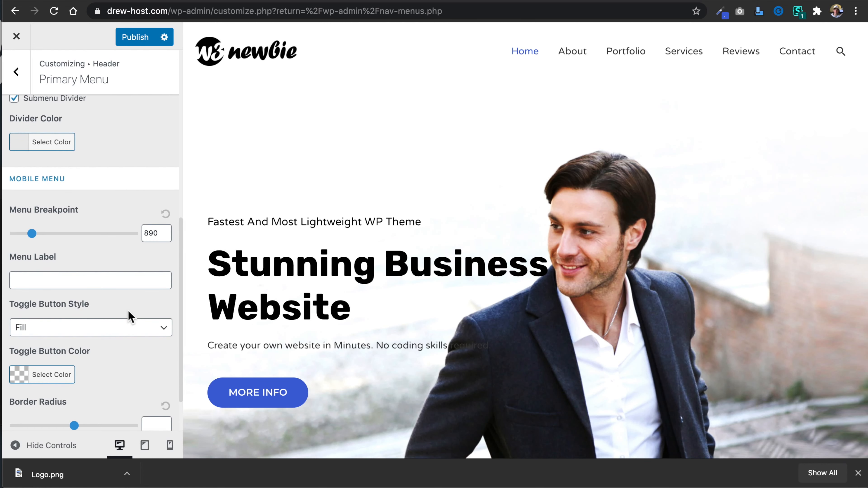
left_click(136, 329)
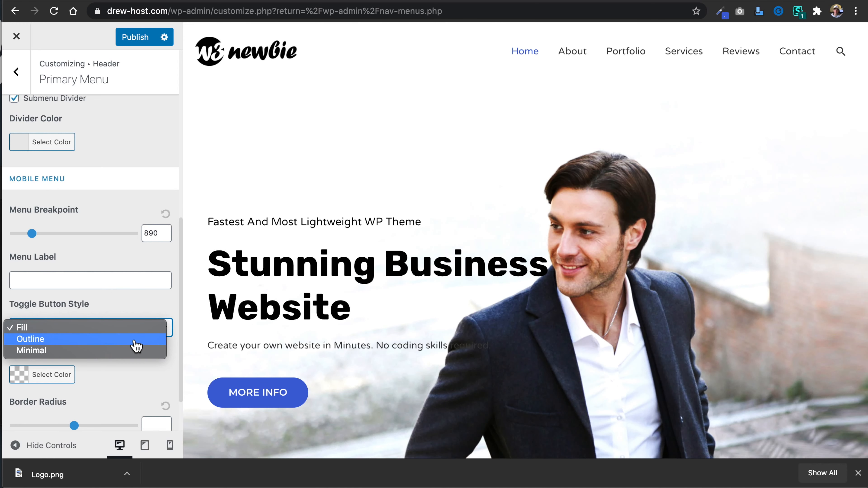
left_click(145, 445)
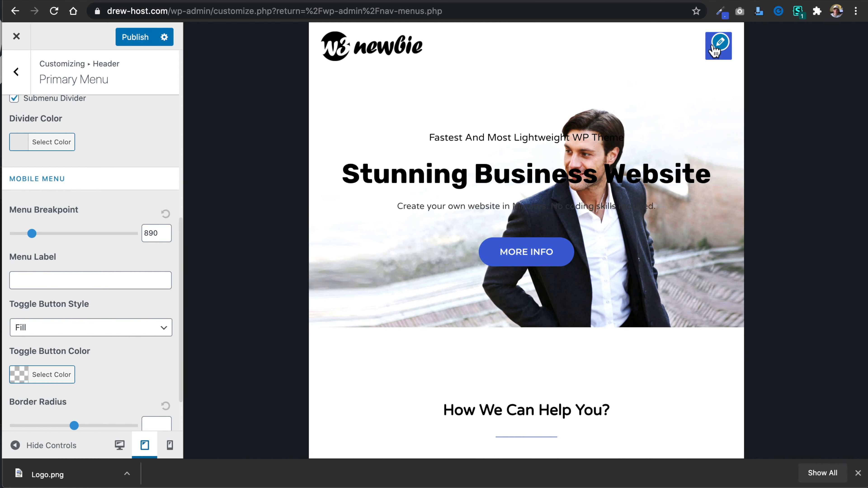
left_click(169, 445)
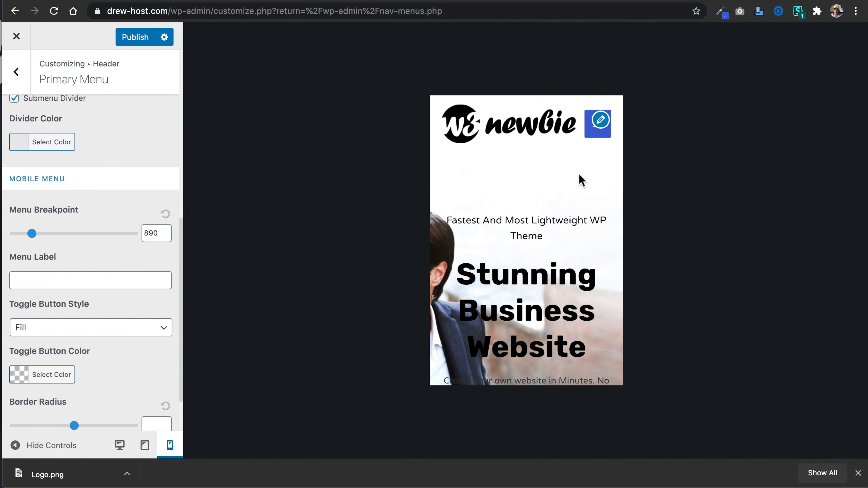
left_click(255, 1)
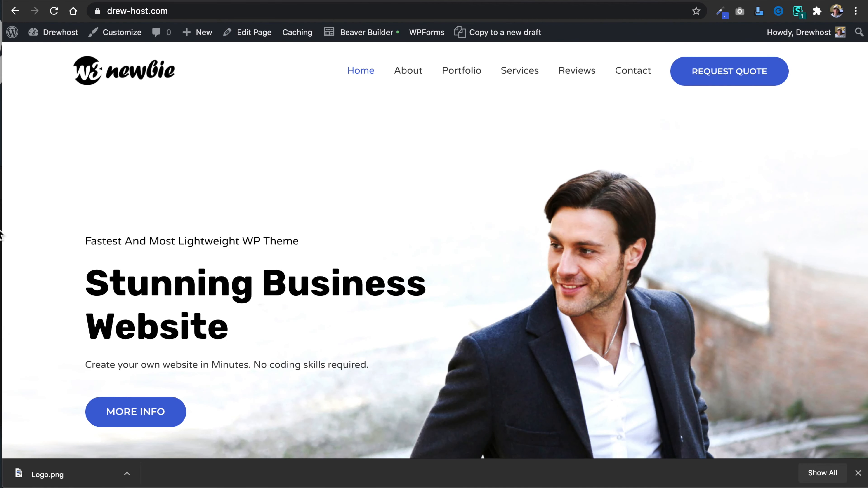
mouse_move(14, 230)
left_mouse_down()
mouse_move(349, 220)
mouse_move(2, 219)
left_mouse_up()
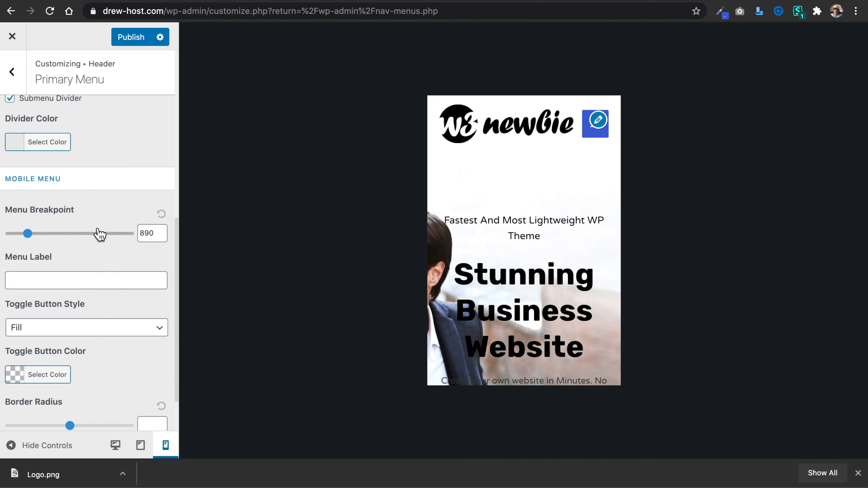
Set the mobile menu's toggle button style to Outline, trying Minimal for comparison.
scroll(95, 246, "down", 1)
left_click(93, 304)
left_click(96, 315)
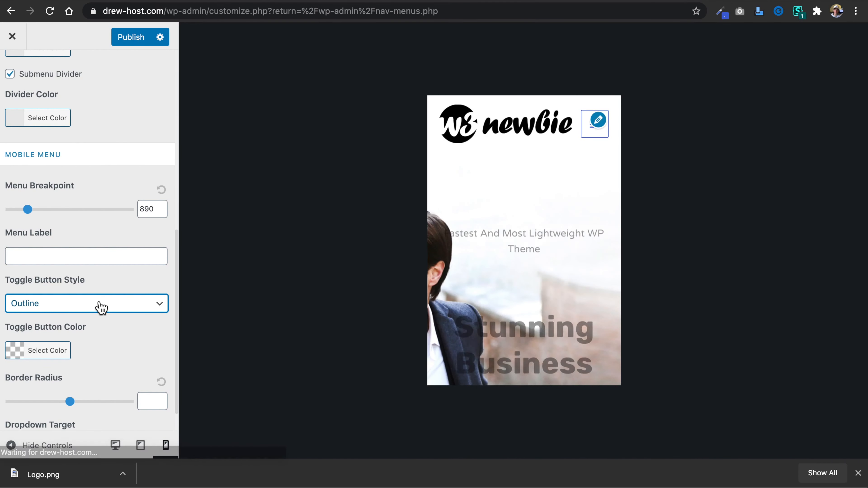
left_click(100, 306)
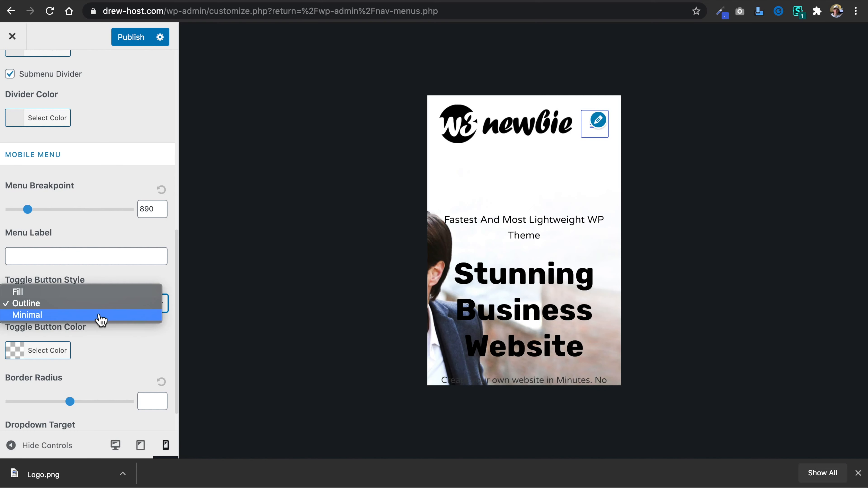
left_click(96, 316)
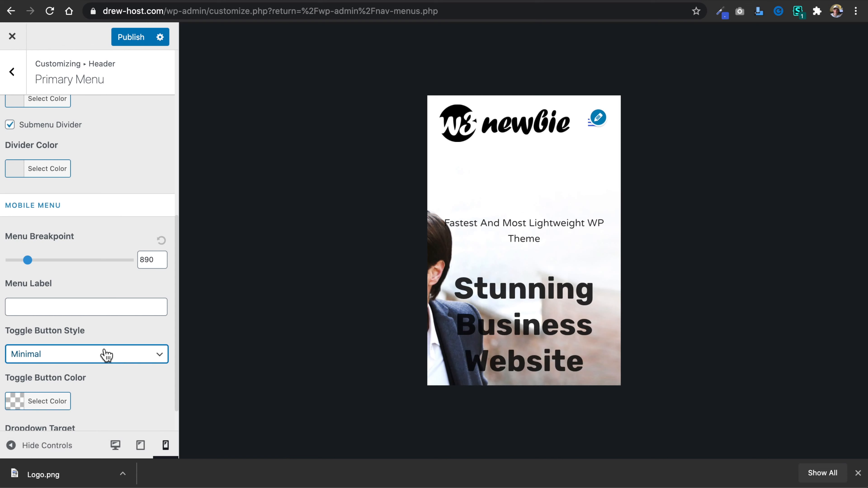
left_click(106, 355)
scroll(106, 354, "down", 2)
left_click(110, 304)
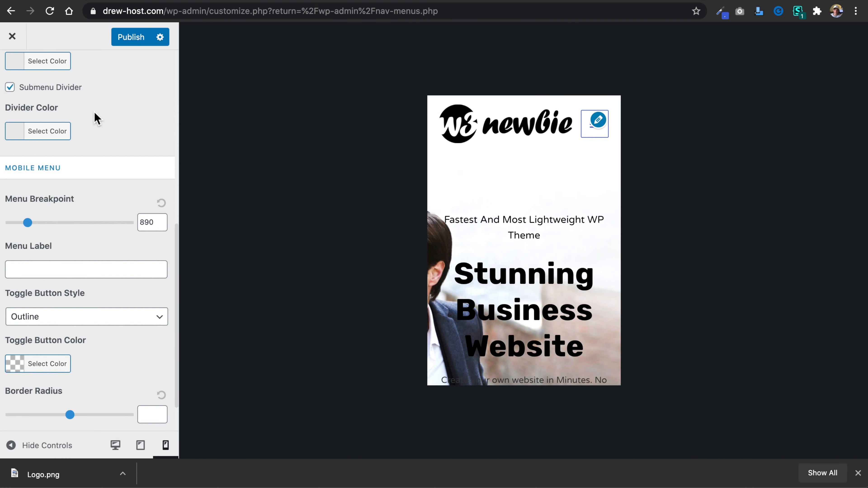
Publish the primary menu changes and open the Transparent Header settings.
scroll(99, 116, "up", 8)
scroll(98, 120, "up", 3)
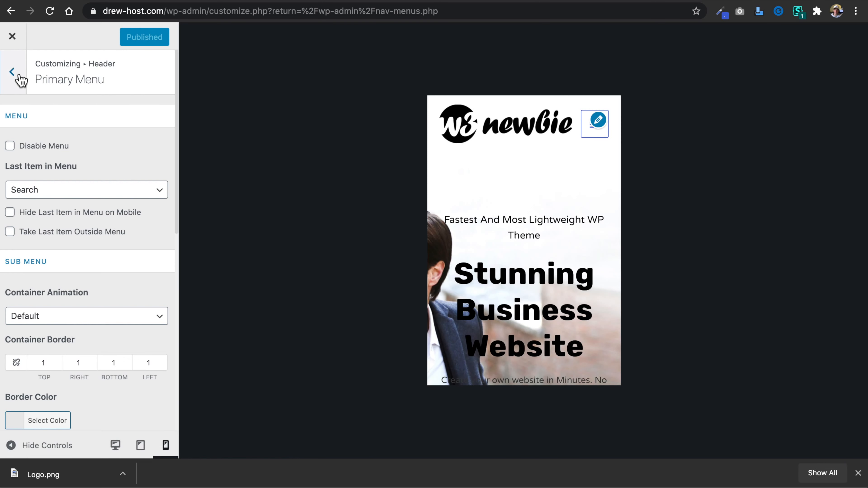
left_click(12, 72)
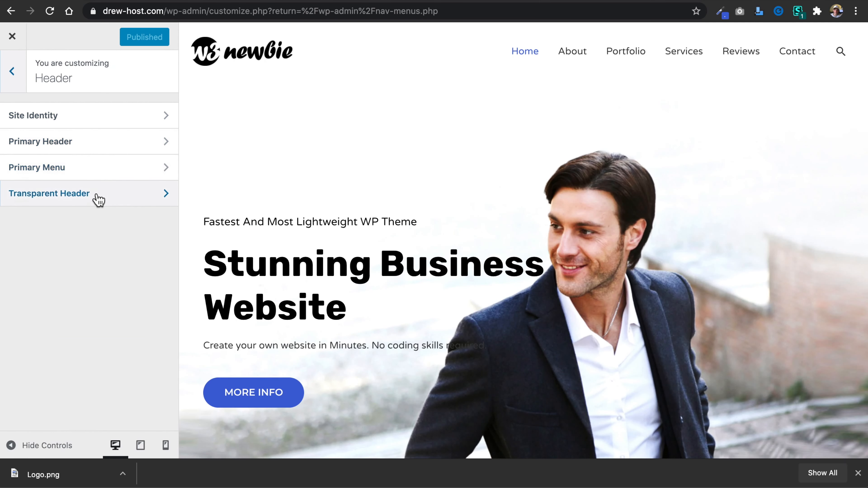
left_click(96, 195)
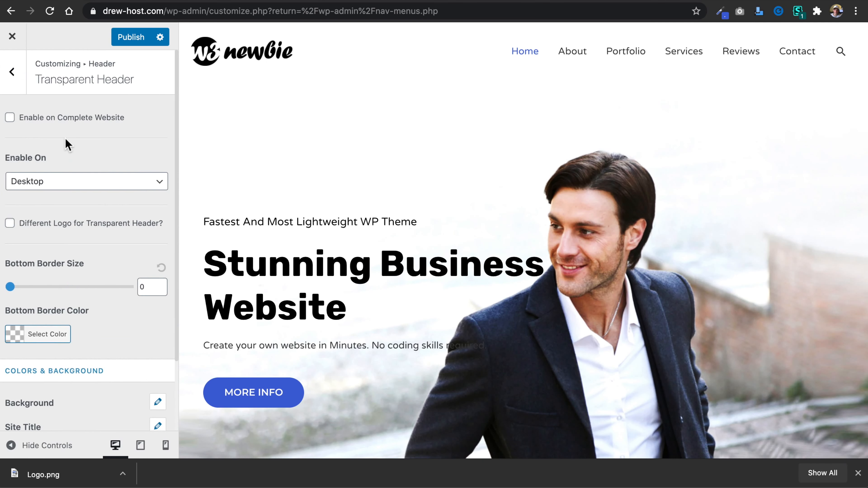
Leave the header settings and try the breadcrumb position Inside Header.
left_click(12, 72)
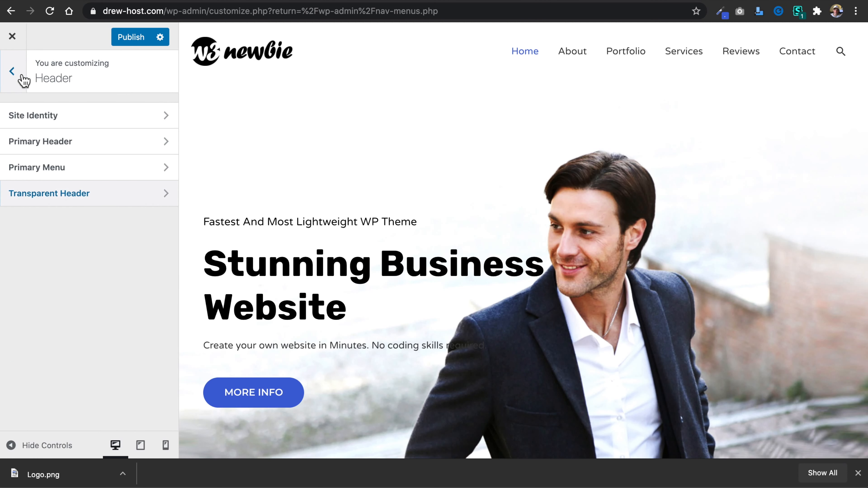
left_click(22, 76)
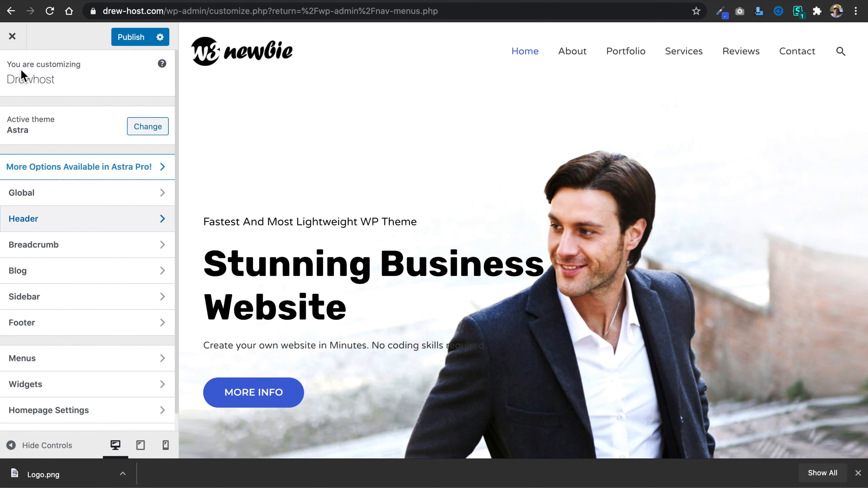
left_click(120, 251)
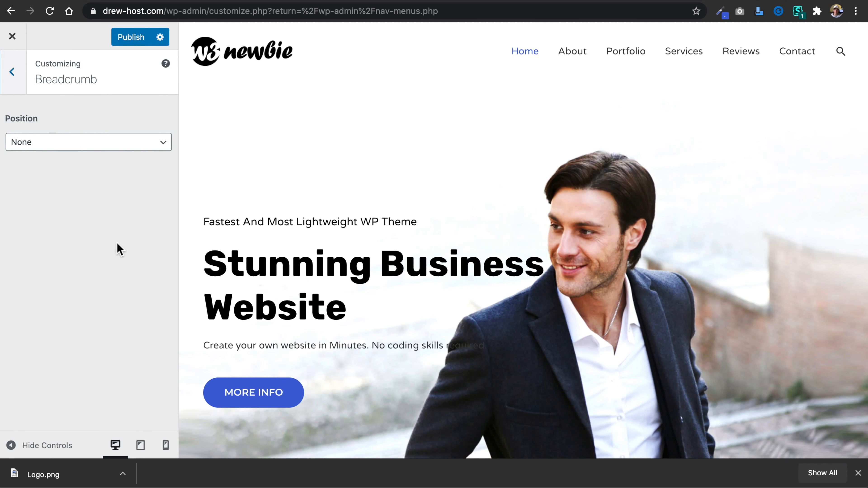
left_click(85, 150)
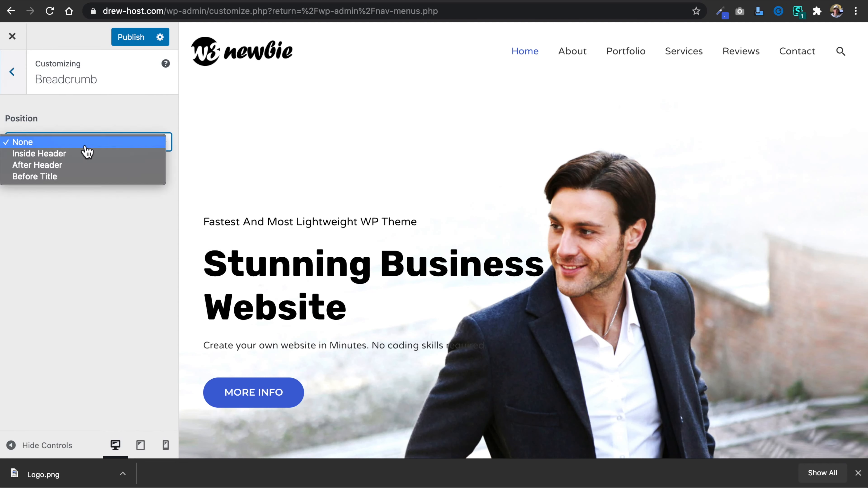
left_click(100, 158)
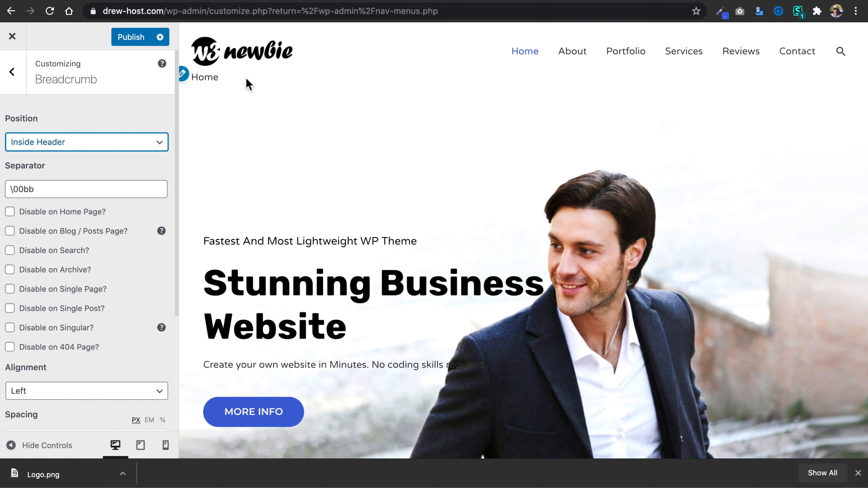
Set the breadcrumb position back to None and publish the change.
left_click(73, 141)
left_click(71, 139)
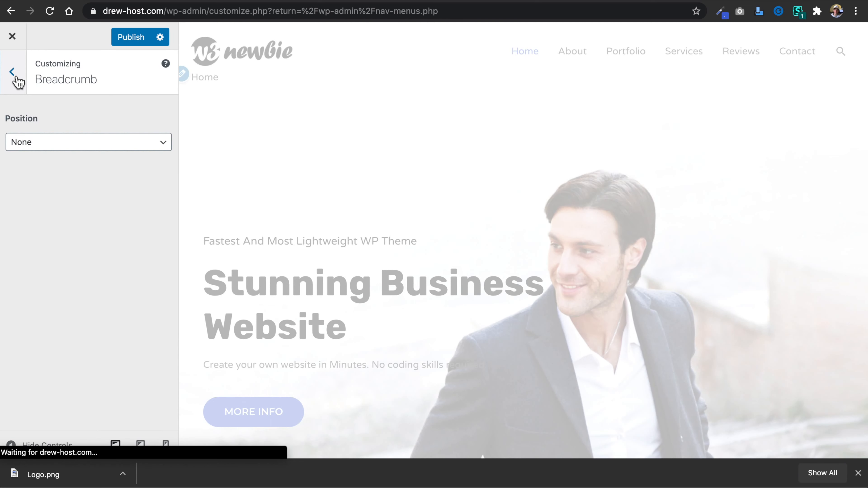
left_click(125, 37)
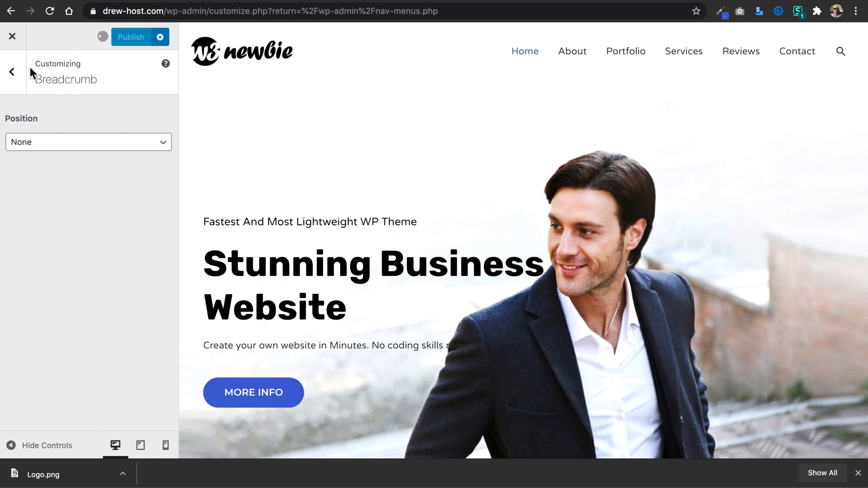
left_click(14, 74)
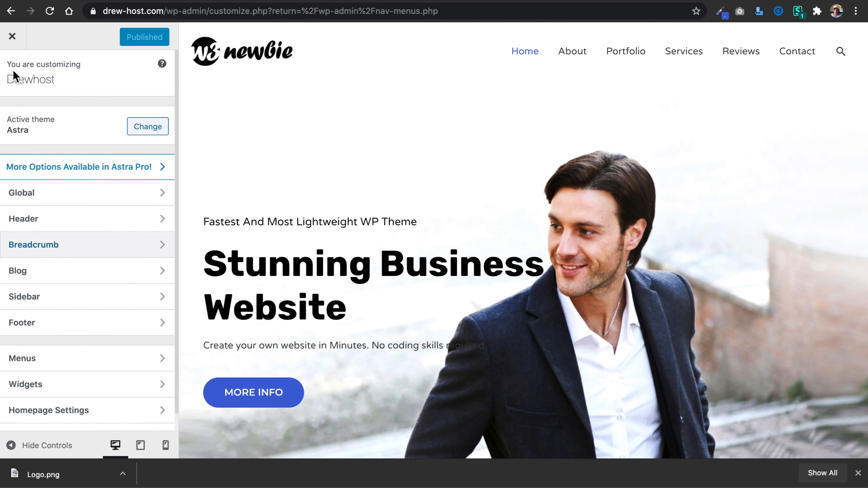
Look over the Blog and Sidebar customizer settings without changing anything.
scroll(112, 252, "down", 1)
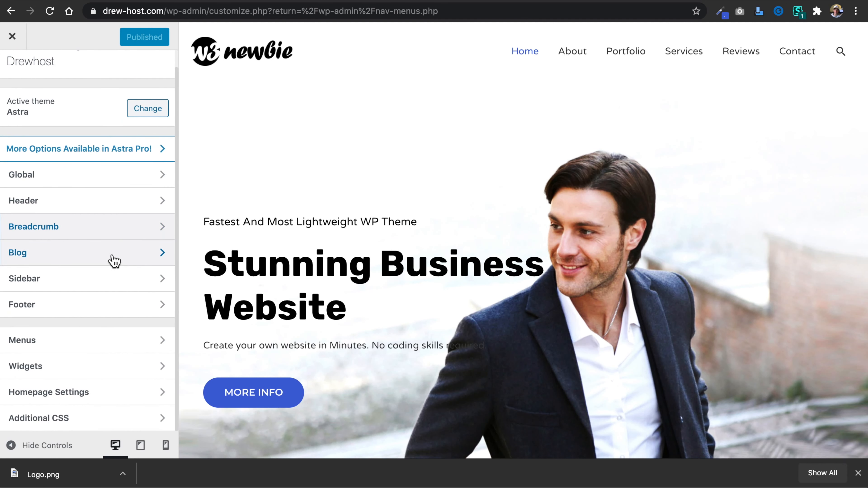
left_click(113, 259)
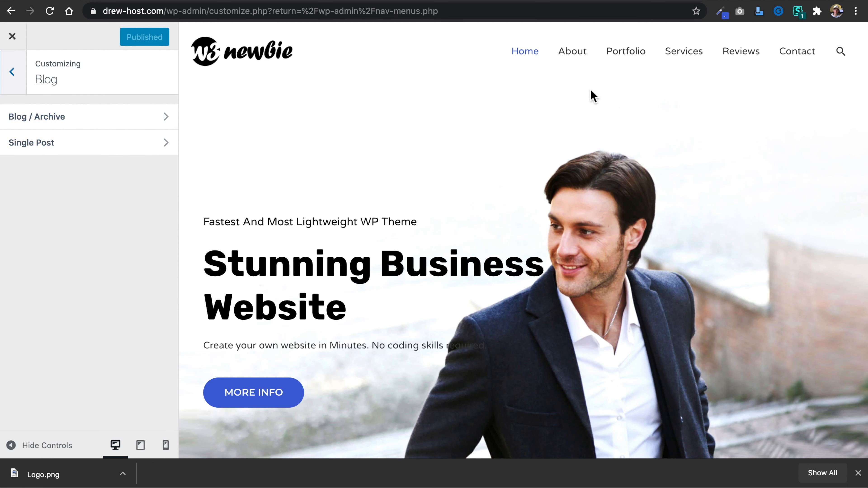
left_click(13, 73)
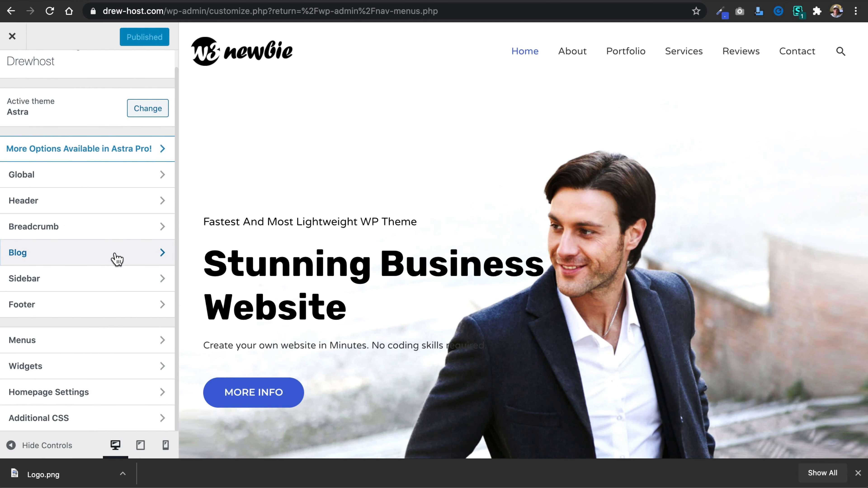
left_click(113, 289)
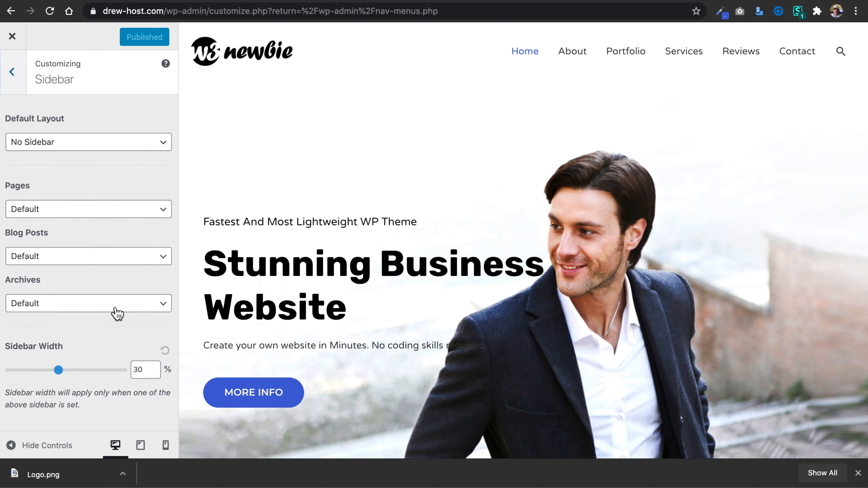
left_click(10, 84)
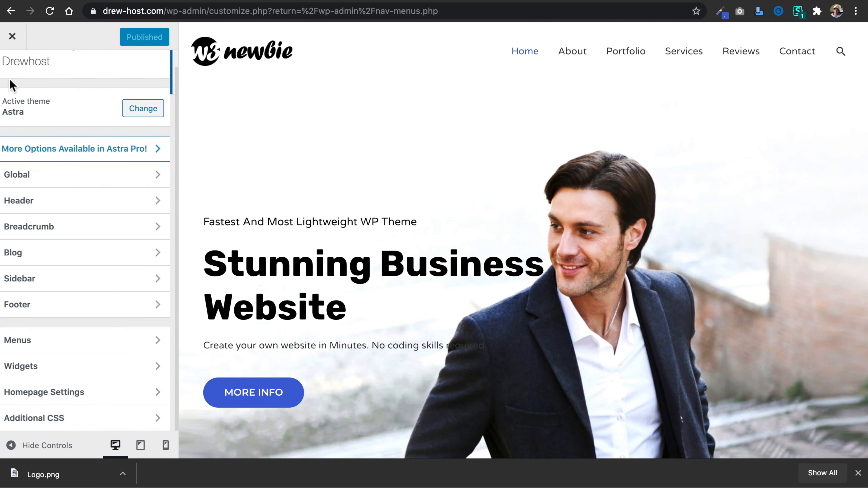
Examine the homepage footer in the preview and look over the Footer Widgets layout and color options.
left_click(129, 316)
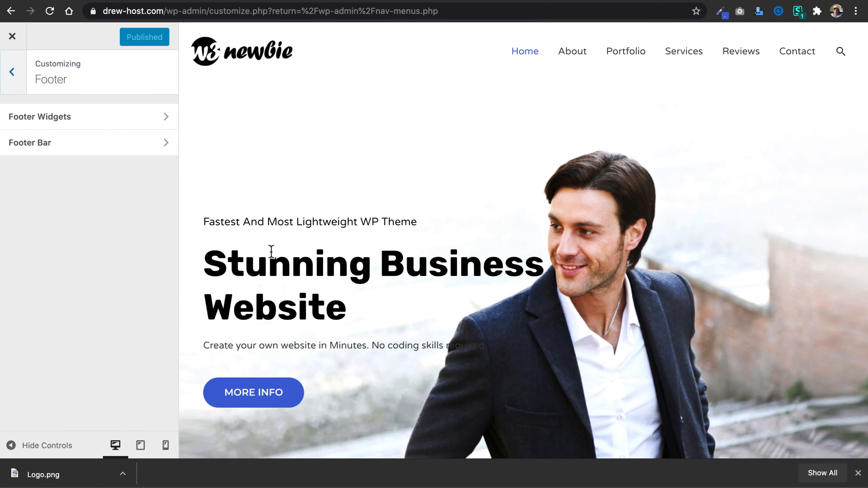
scroll(272, 252, "down", 5)
scroll(271, 252, "down", 20)
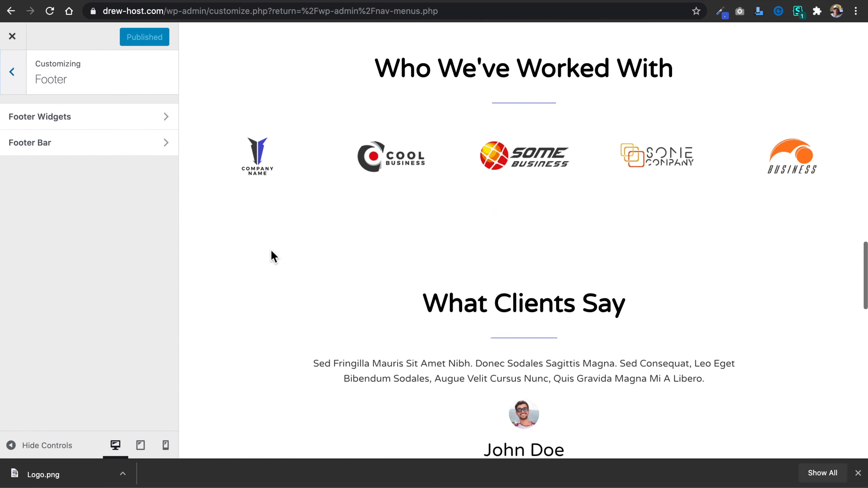
scroll(271, 251, "down", 10)
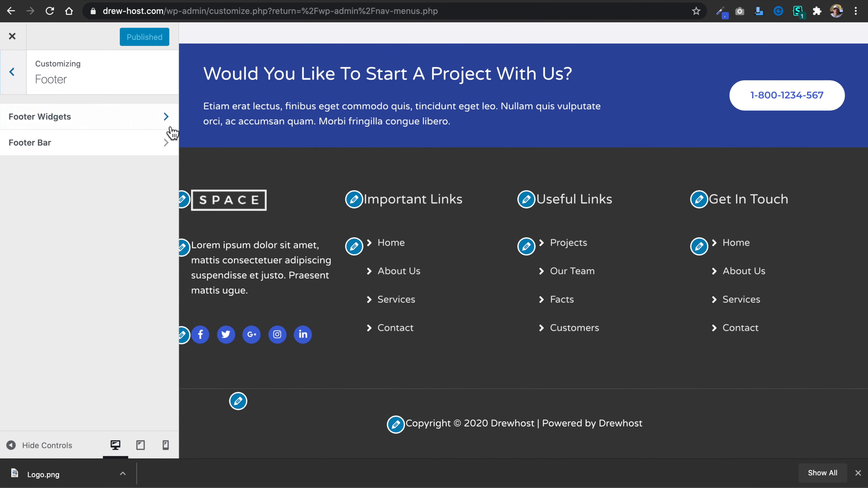
left_click(153, 125)
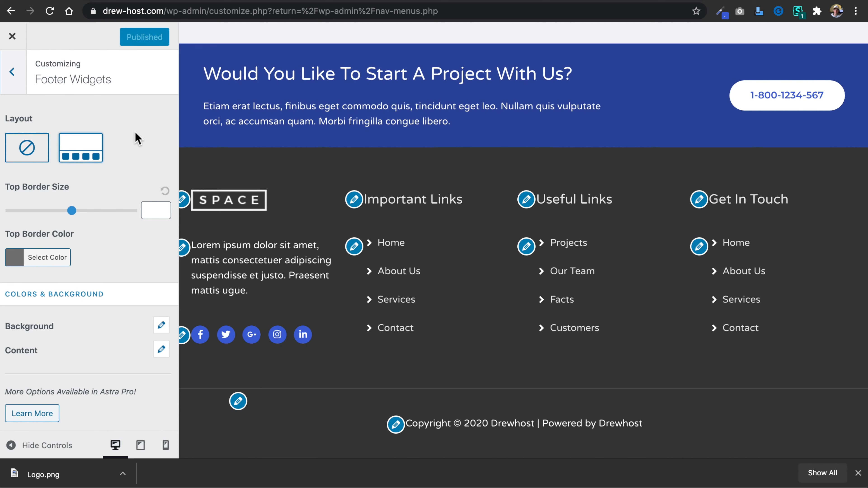
left_click(13, 76)
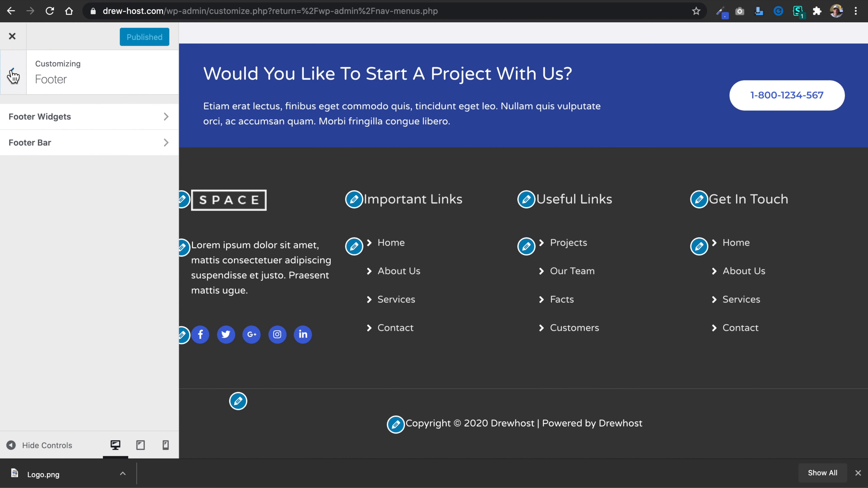
In the Footer Bar's Section 1 custom text, remove "| Powered by [site_title]" and append ".com" to the remaining site title shortcode.
left_click(90, 150)
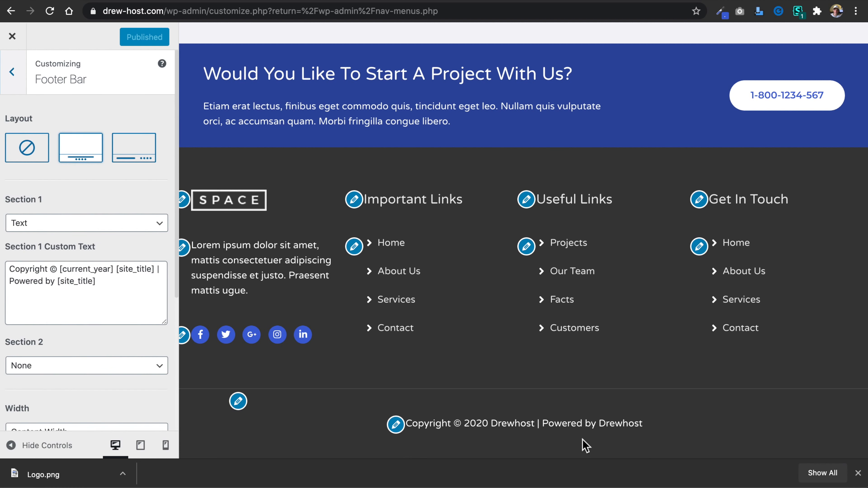
left_click(133, 281)
left_click_drag(96, 281, 7, 290)
key("BackSpace")
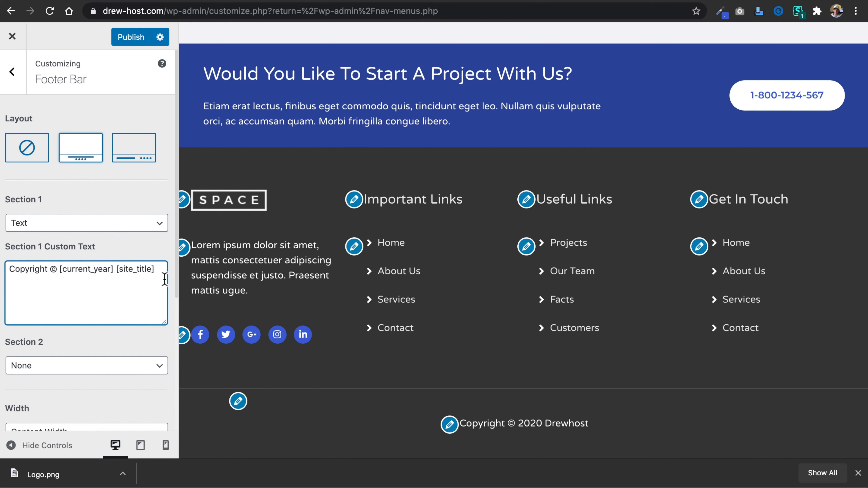
type(".com")
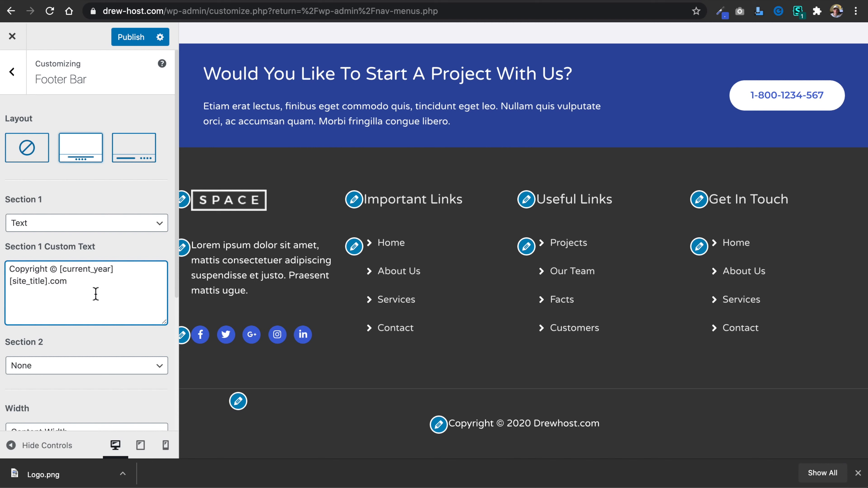
Replace the [site_title] shortcode in the footer copyright text with "drewhost" and publish the change.
left_click_drag(49, 287, 10, 286)
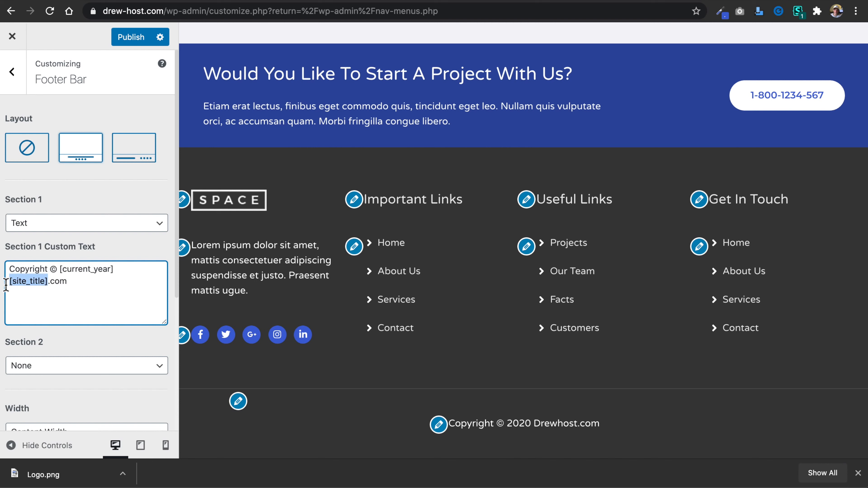
type("drew")
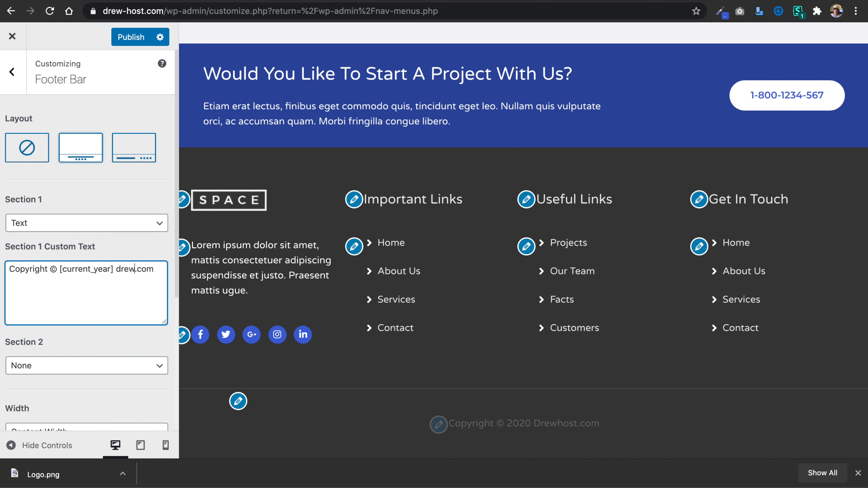
type("host")
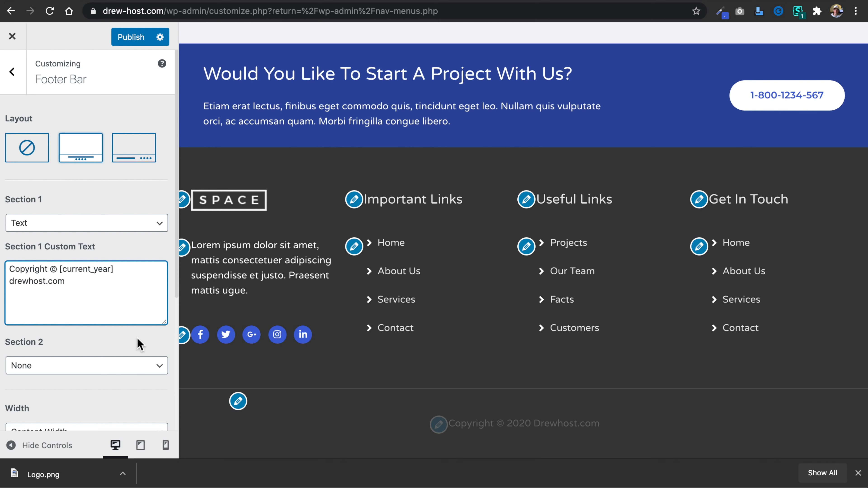
left_click(131, 37)
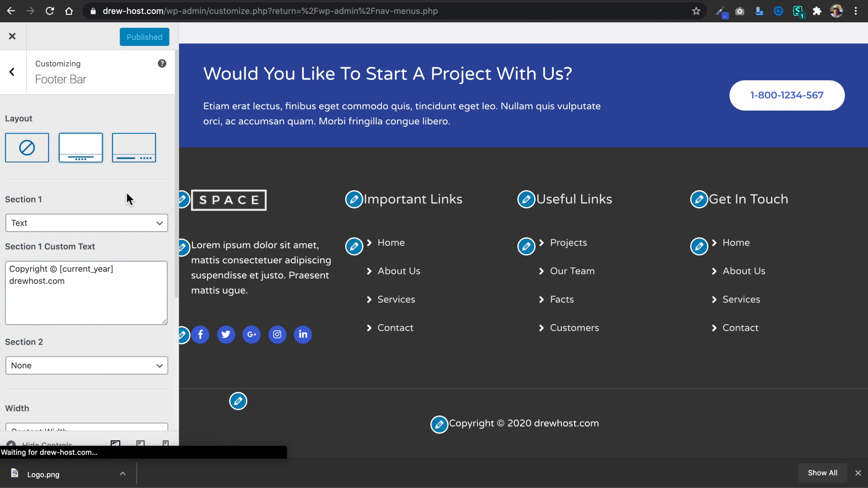
Leave the footer settings and look over the Menus customizer section, with the preview back at the page's header.
left_click(12, 72)
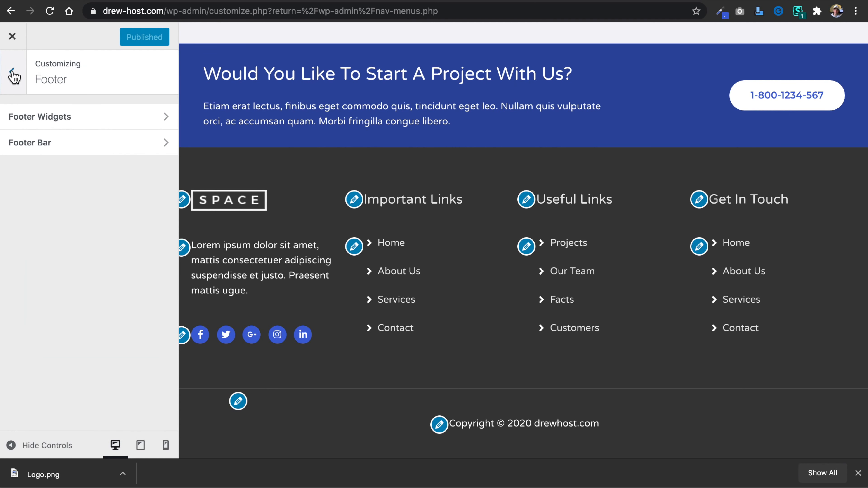
left_click(13, 76)
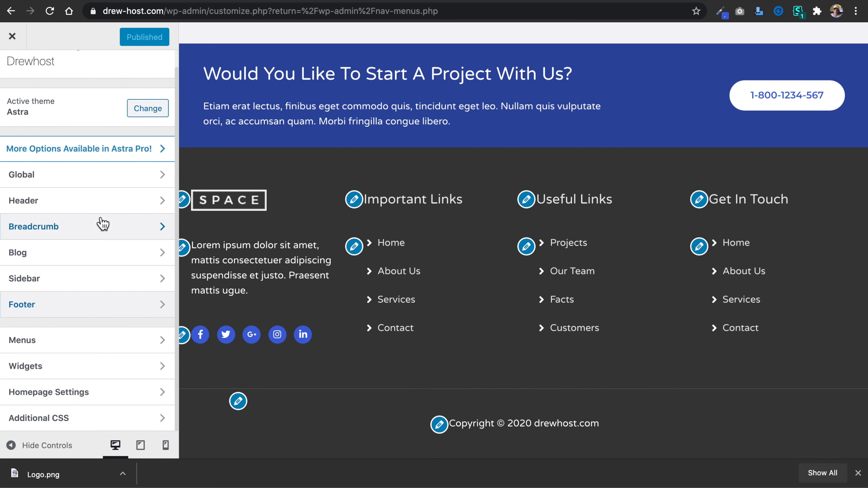
left_click(121, 338)
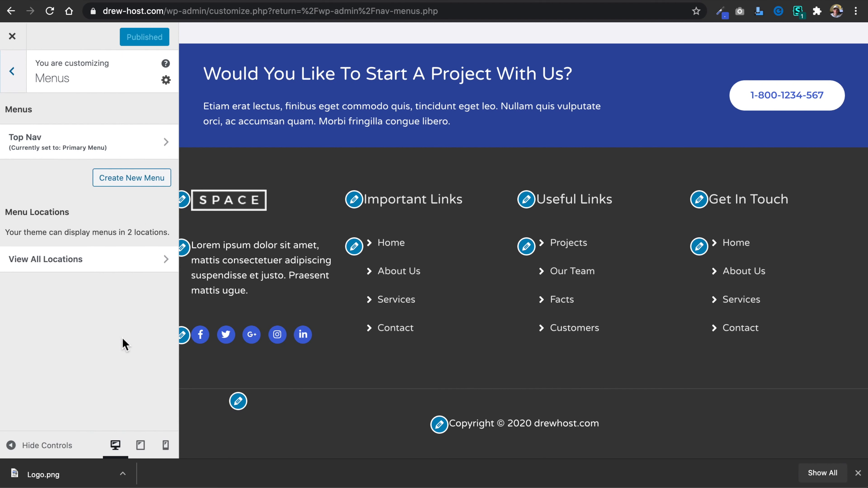
scroll(241, 140, "up", 10)
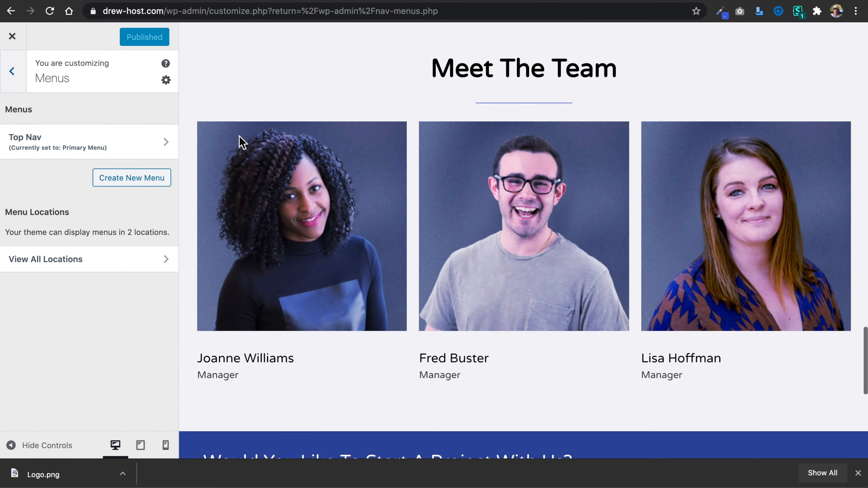
scroll(240, 139, "up", 5)
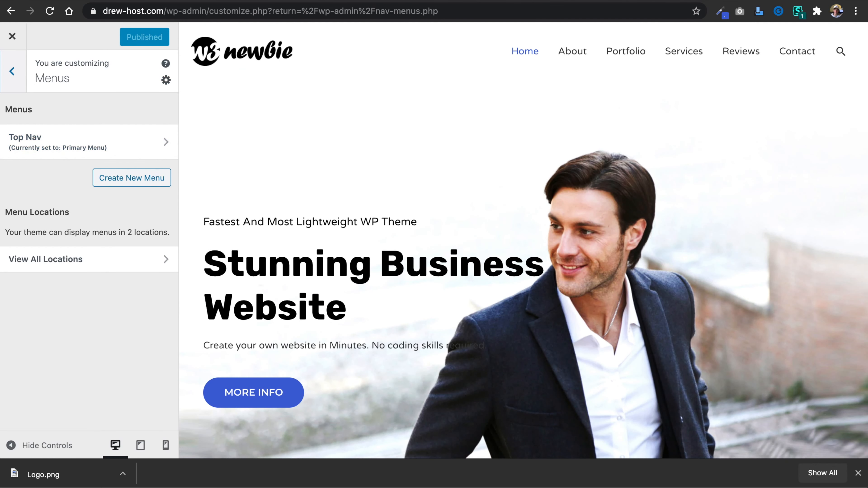
Switch to the live site and open its WordPress dashboard in a new browser tab.
left_click(250, 1)
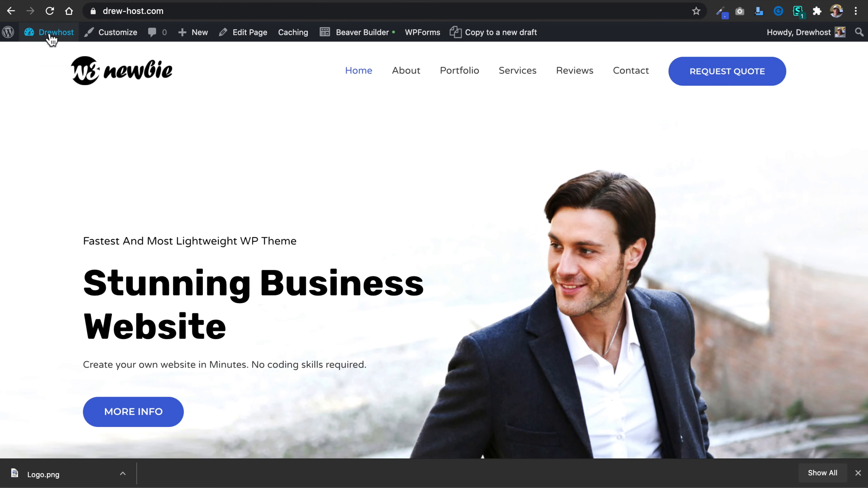
mouse_move(51, 35)
right_click(41, 53)
left_click(65, 60)
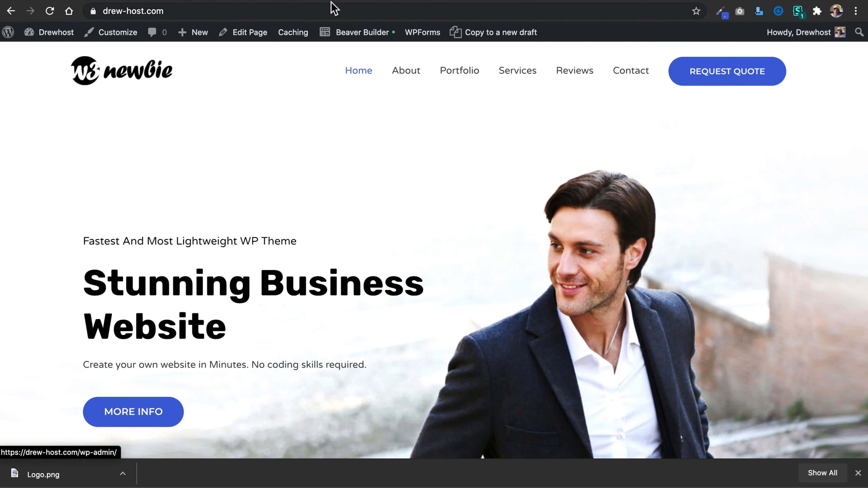
left_click(347, 2)
Open the Menus management page under Appearance and dismiss the browser's downloads bar.
mouse_move(51, 252)
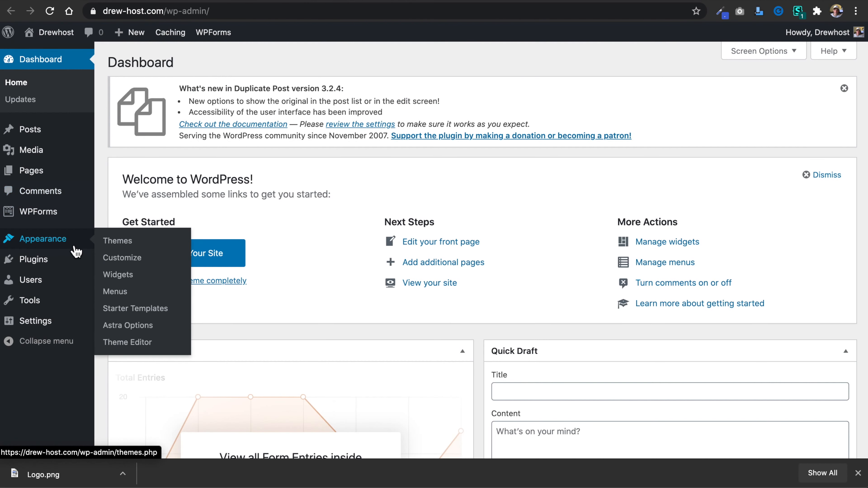
left_click(116, 292)
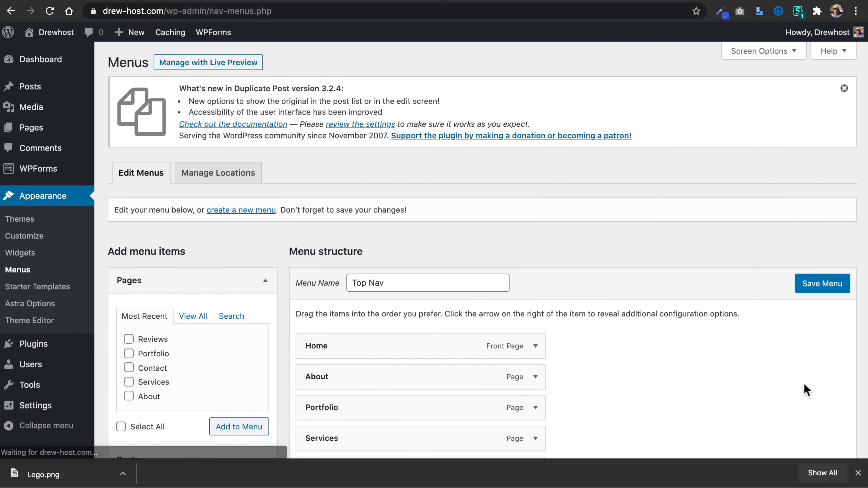
left_click(858, 473)
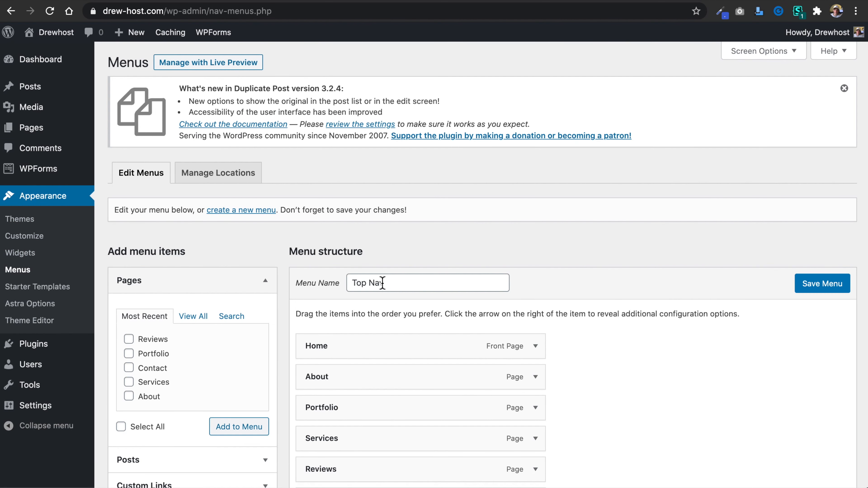
Review the Top Nav menu's items and its display location settings on the Menus page.
scroll(372, 284, "down", 5)
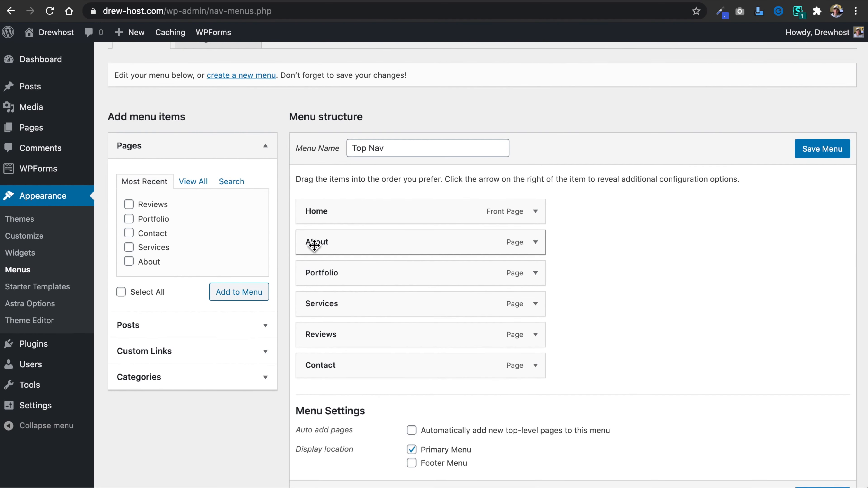
scroll(275, 185, "up", 5)
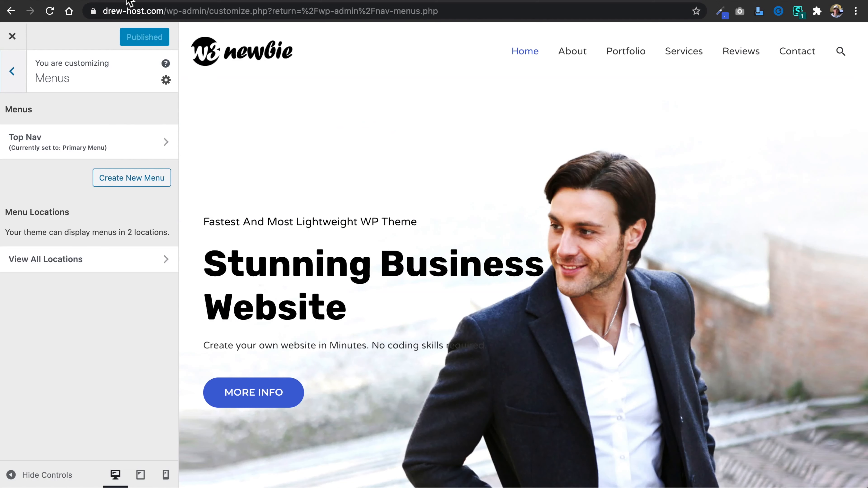
Return to the Customizer and remove the Image widget with the SPACE logo from Footer Widget Area 1.
left_click(19, 71)
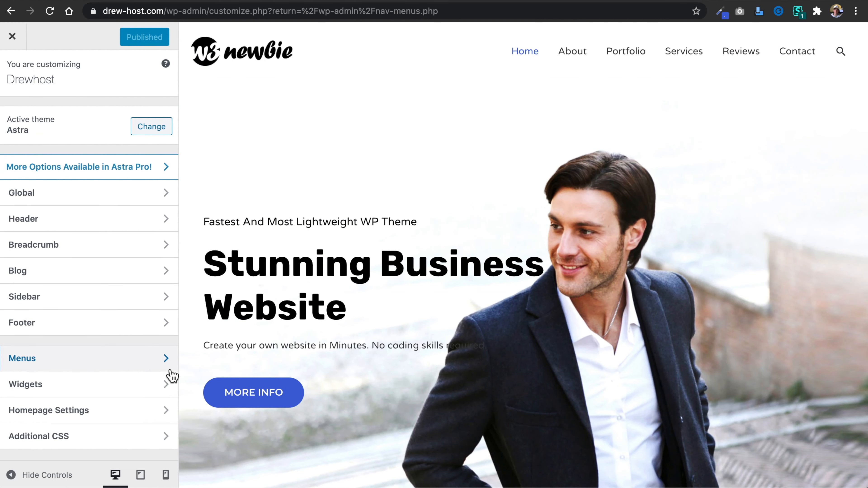
left_click(117, 385)
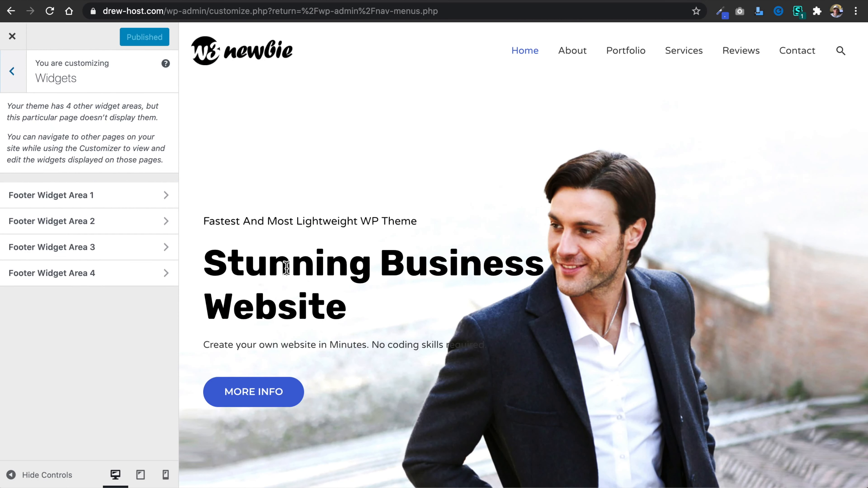
scroll(286, 267, "down", 20)
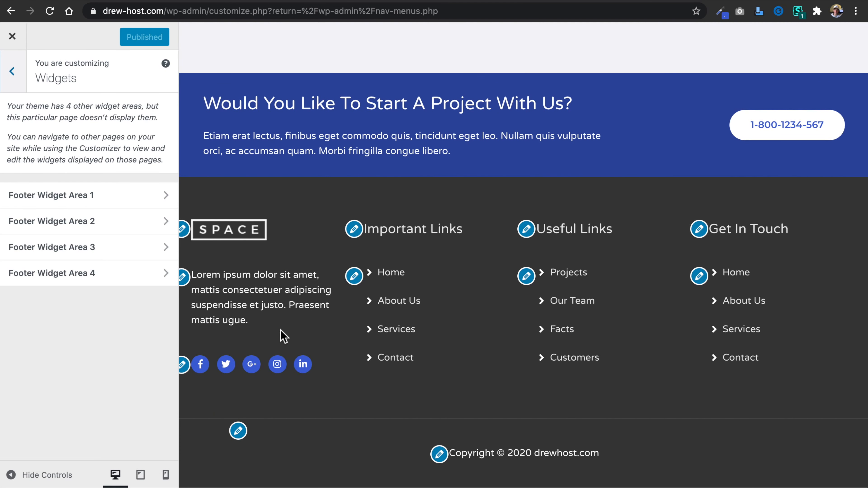
left_click(165, 196)
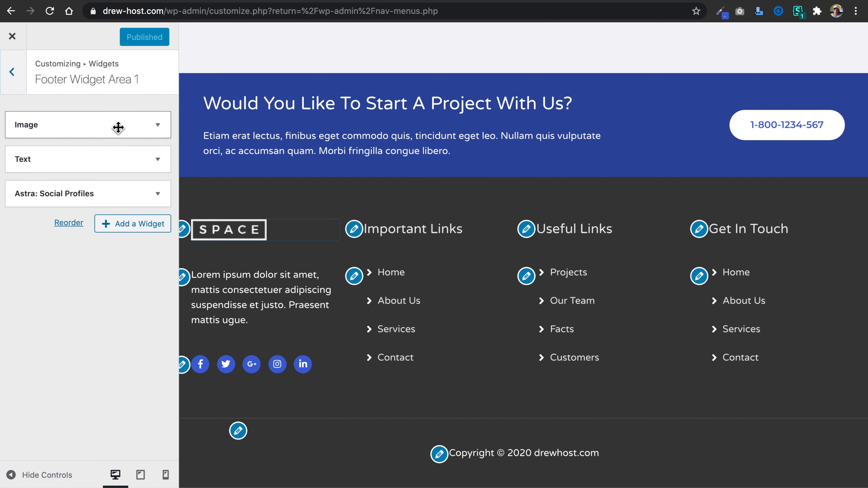
left_click(159, 128)
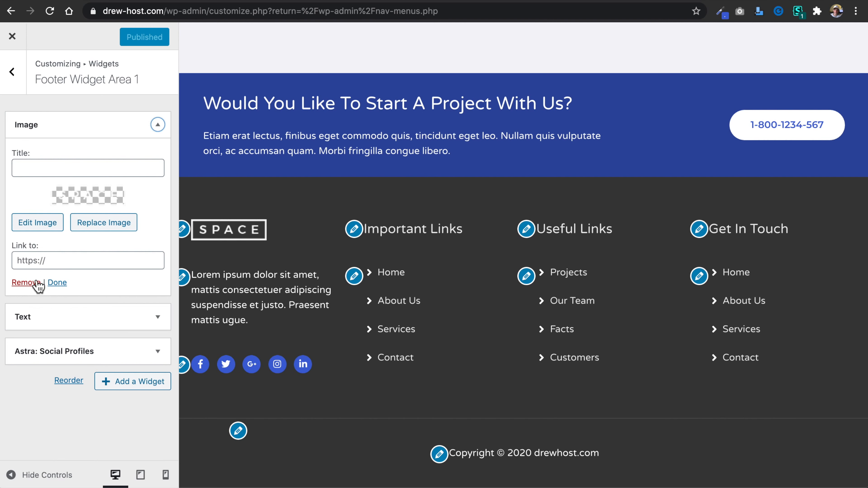
left_click(26, 282)
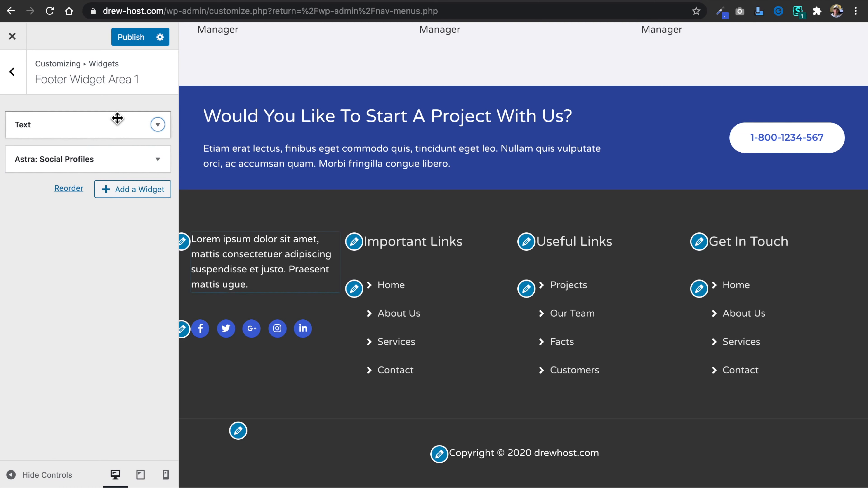
Title the footer's Text widget "Drewhost" and replace its placeholder text with a phone number and a city, state and ZIP code line.
left_click(157, 126)
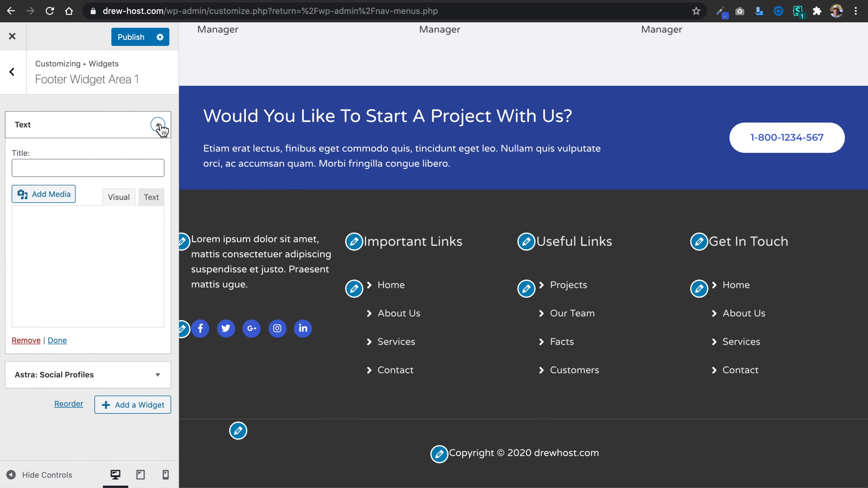
left_click(65, 171)
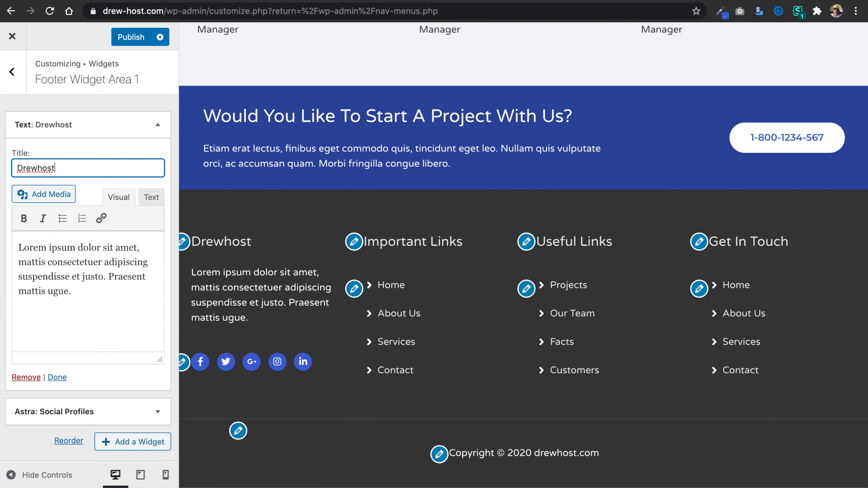
left_click_drag(82, 293, 10, 251)
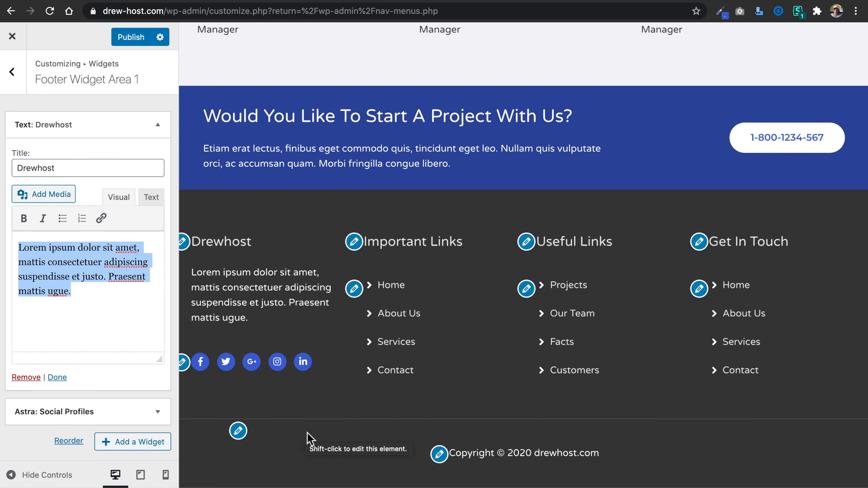
type("1-800")
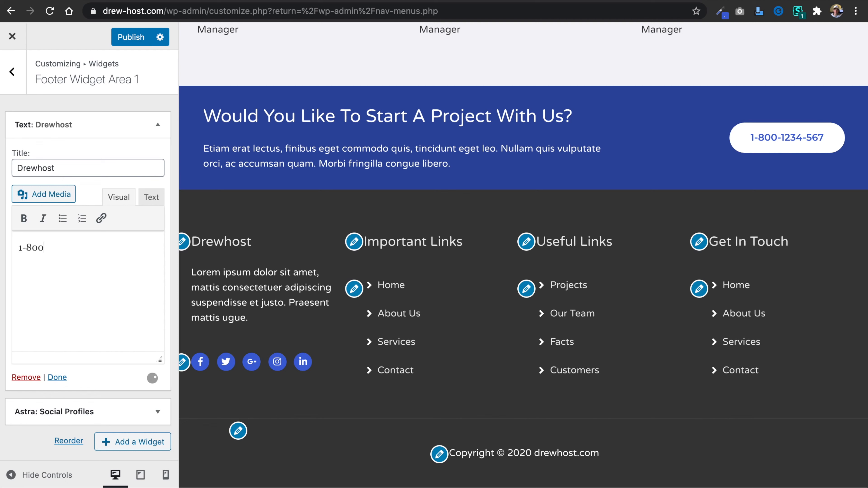
type("-888-8888")
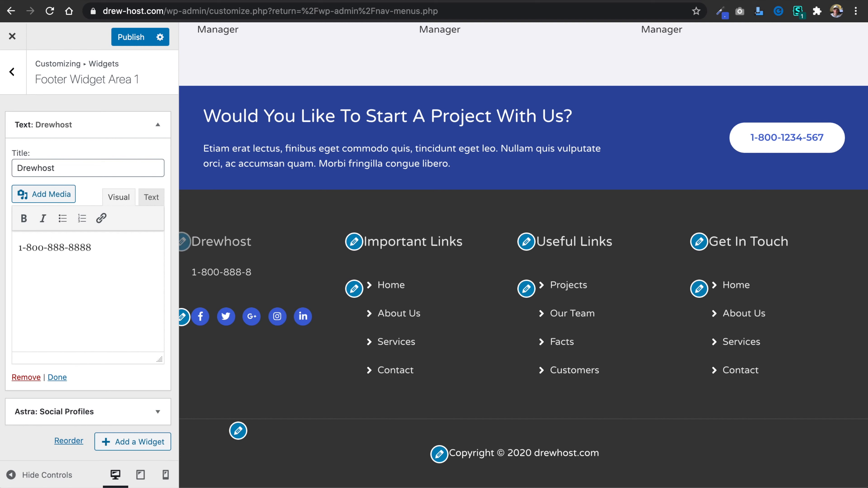
key("Return")
type("City,")
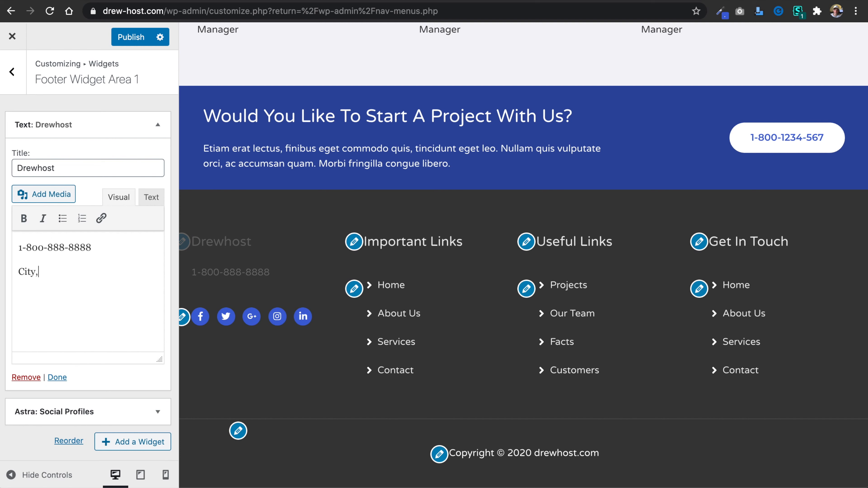
type(" State, ")
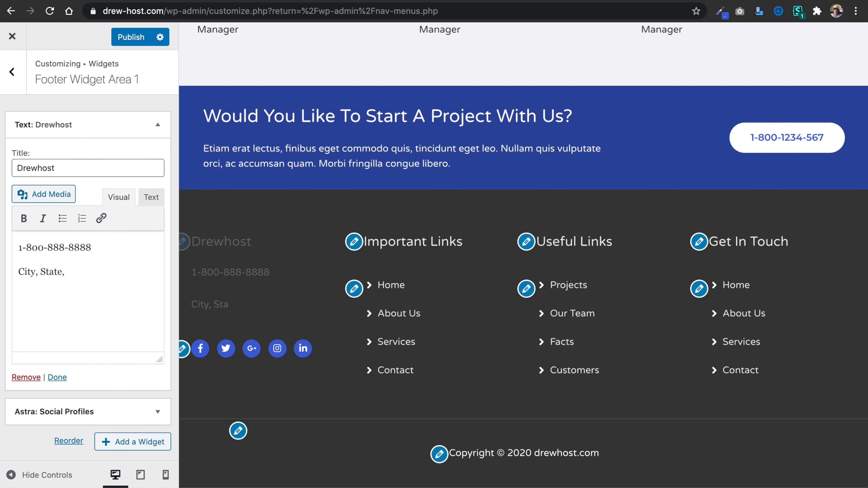
type("19000")
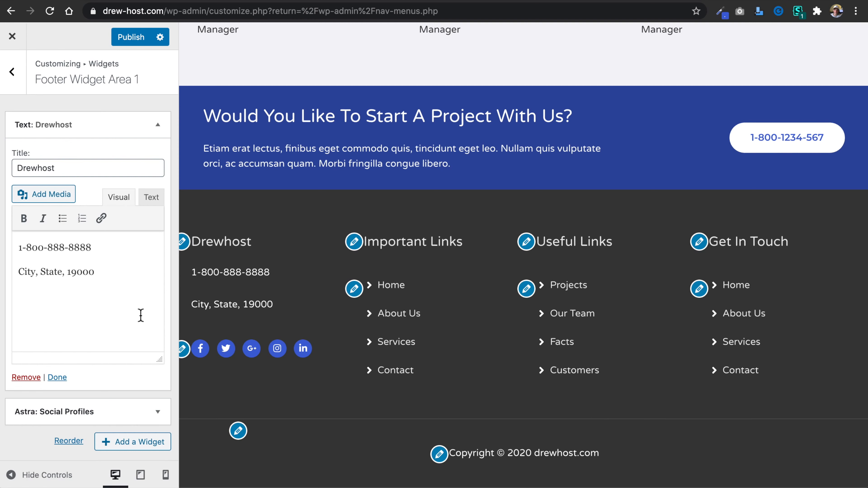
left_click(164, 125)
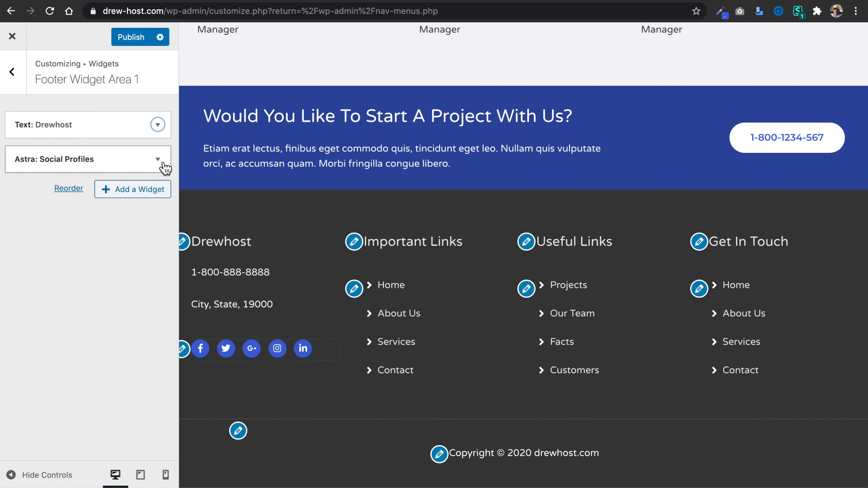
Delete the google profile from the Astra: Social Profiles widget in Footer Widget Area 1.
left_click(164, 160)
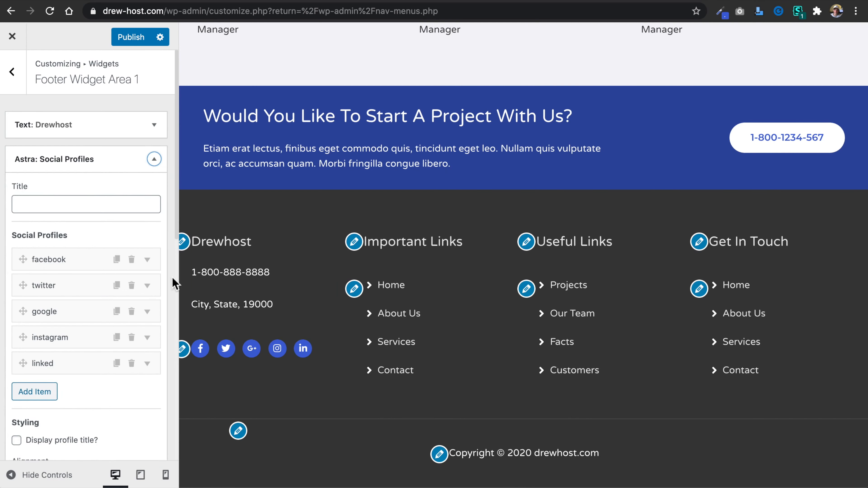
scroll(170, 332, "down", 2)
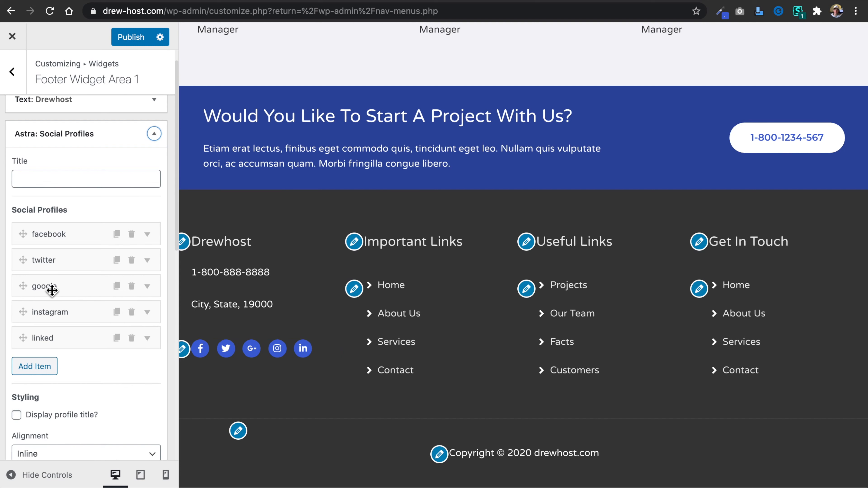
left_click(131, 286)
left_click(543, 80)
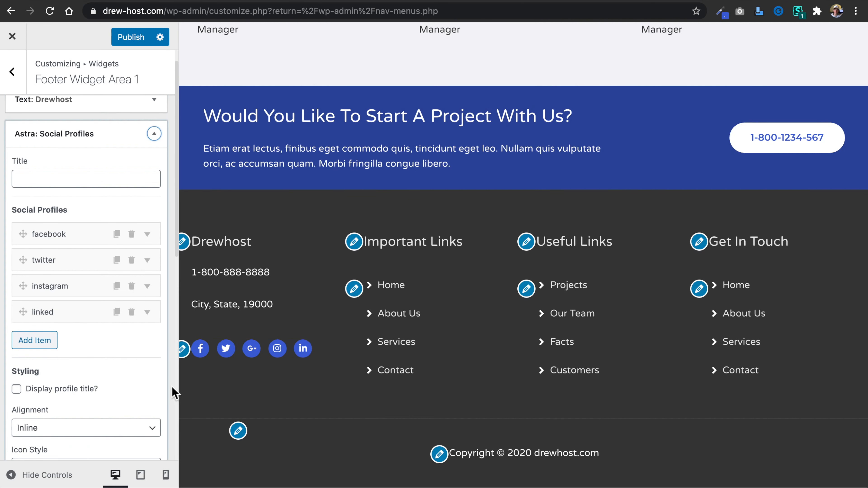
Add a new social profile item to the widget and give it the YouTube icon found by searching "youtube".
left_click(46, 346)
left_click(54, 338)
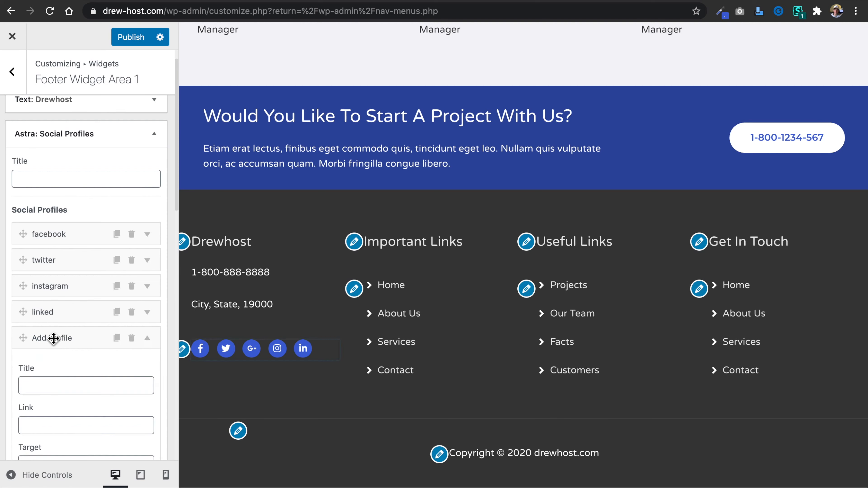
scroll(89, 369, "down", 2)
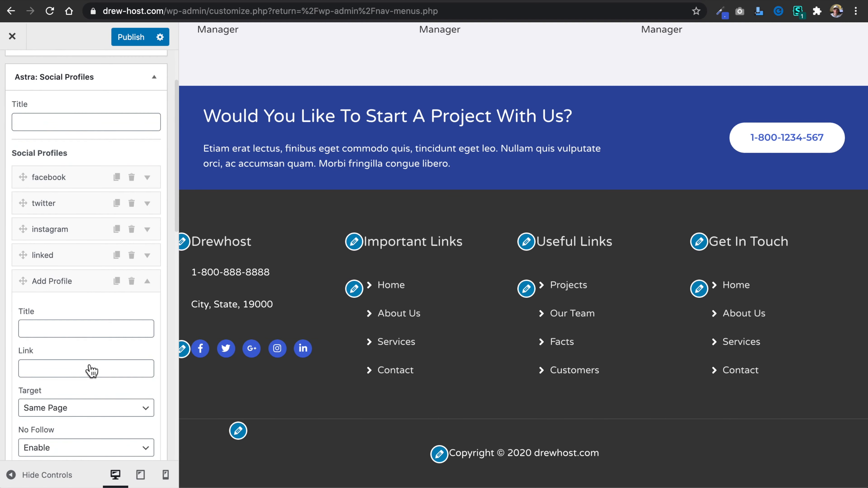
scroll(91, 370, "down", 2)
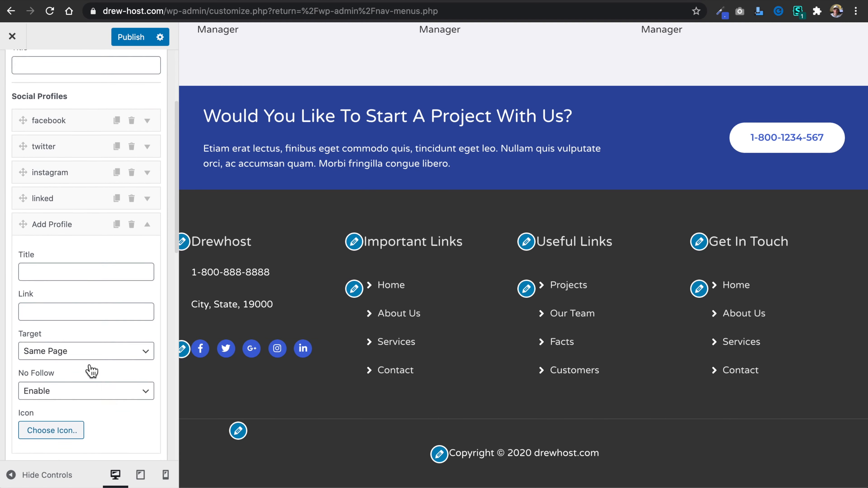
scroll(89, 365, "down", 1)
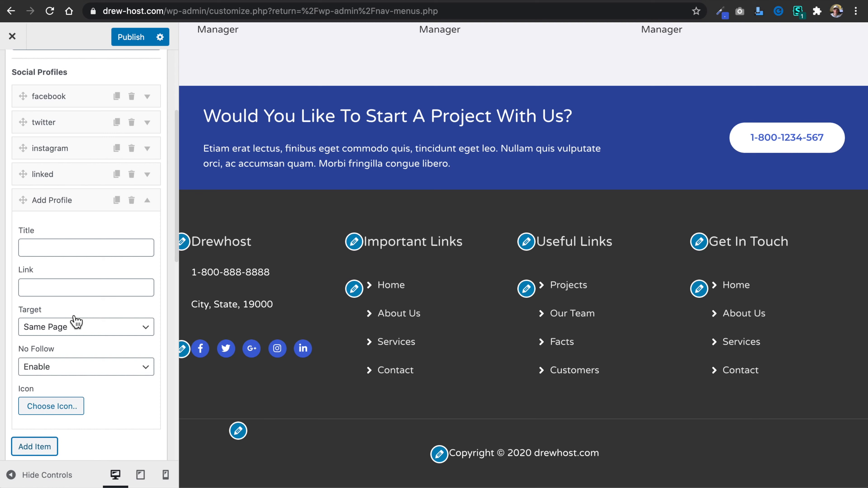
scroll(84, 325, "down", 2)
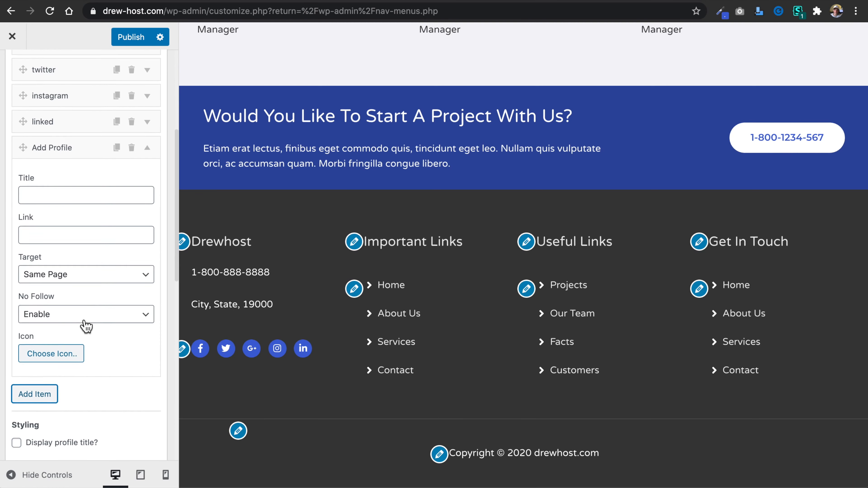
left_click(60, 354)
scroll(113, 345, "down", 4)
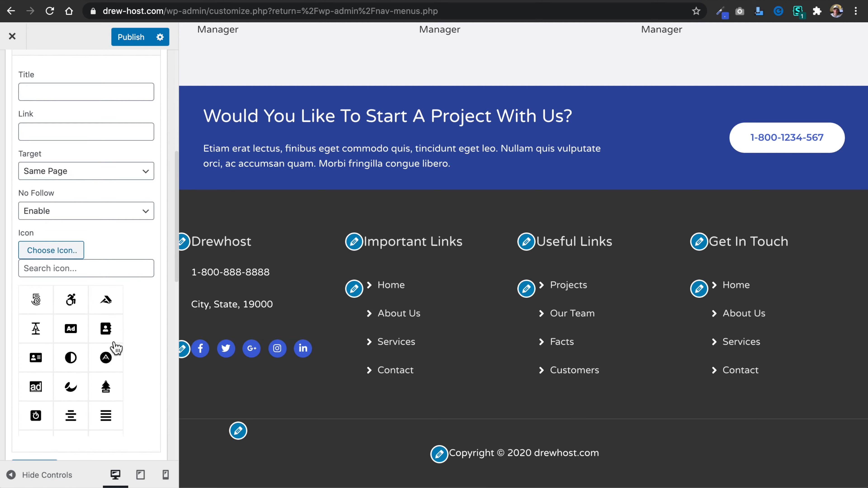
left_click(85, 267)
type("youtube")
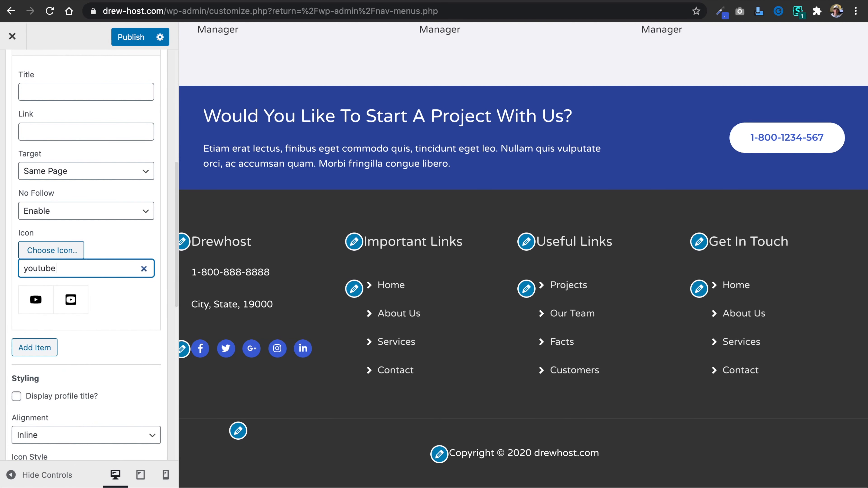
left_click(36, 301)
Apply the Social Profiles widget changes and publish them to the site.
scroll(139, 382, "down", 6)
scroll(139, 382, "down", 5)
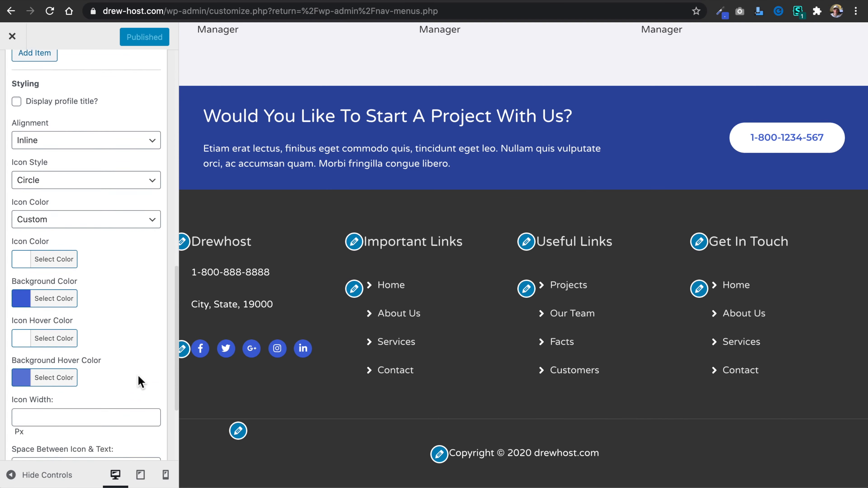
scroll(148, 275, "down", 3)
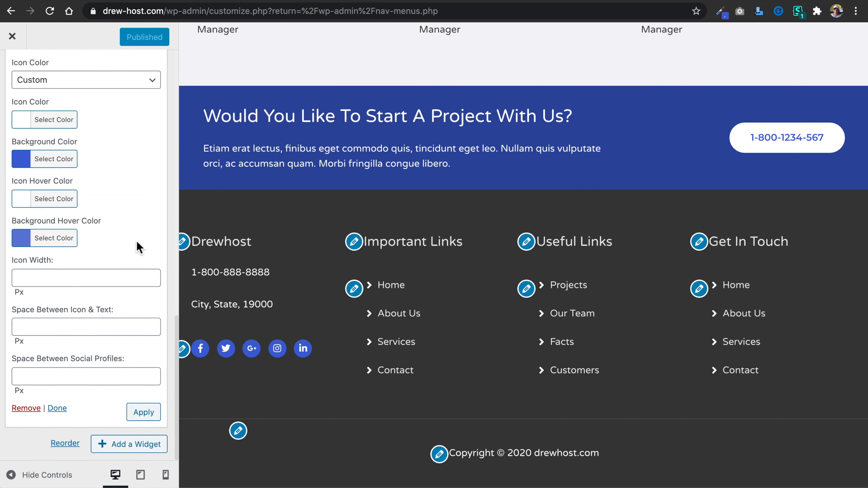
left_click(144, 412)
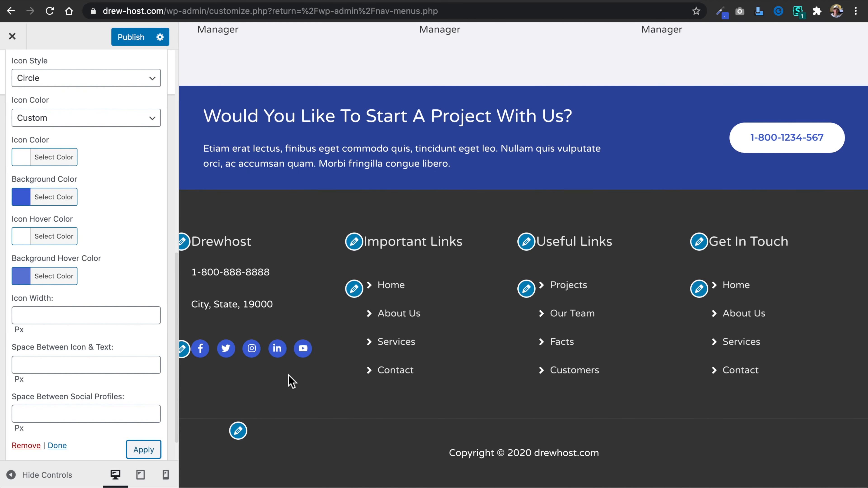
left_click(127, 36)
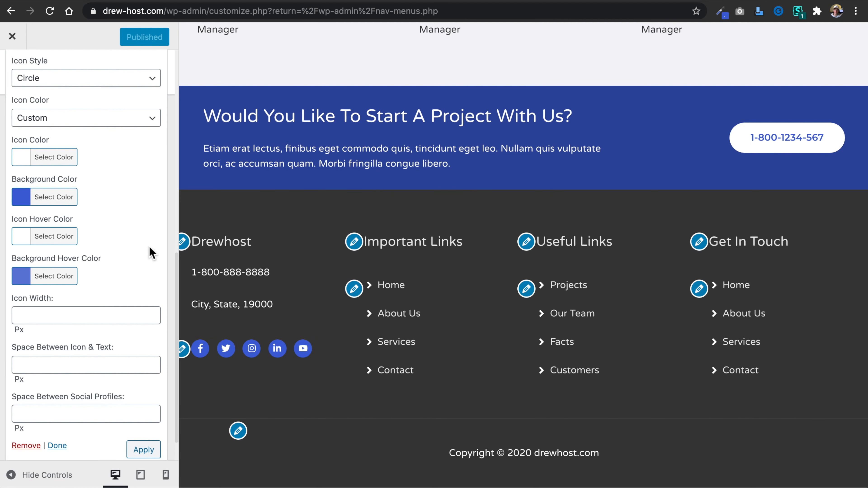
Title the Astra: List Icons widget in Footer Widget Area 2 "Our Services".
scroll(150, 289, "up", 10)
scroll(152, 289, "up", 5)
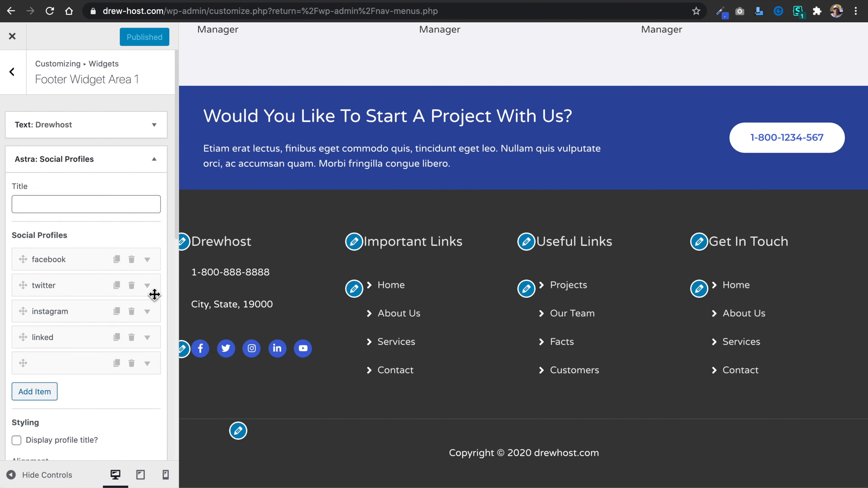
left_click(12, 72)
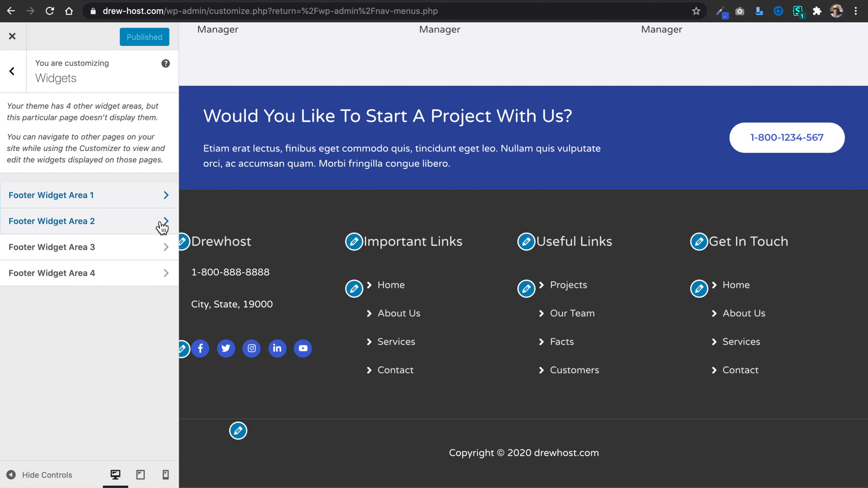
left_click(162, 226)
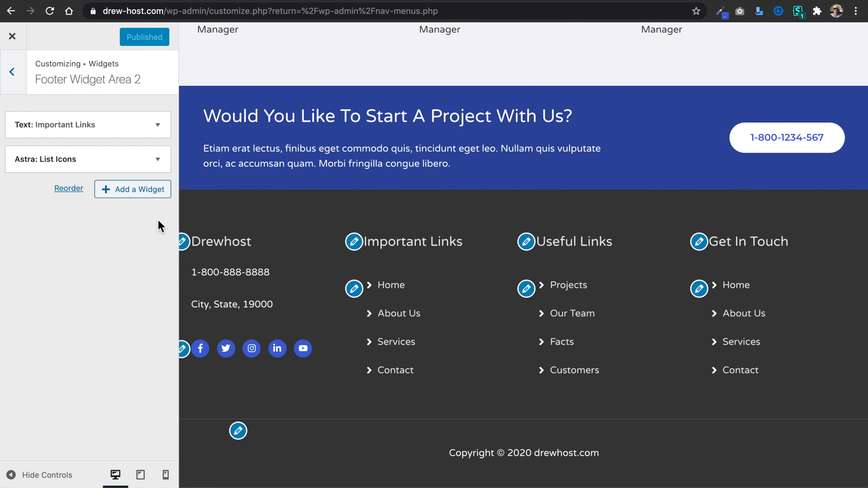
left_click(161, 127)
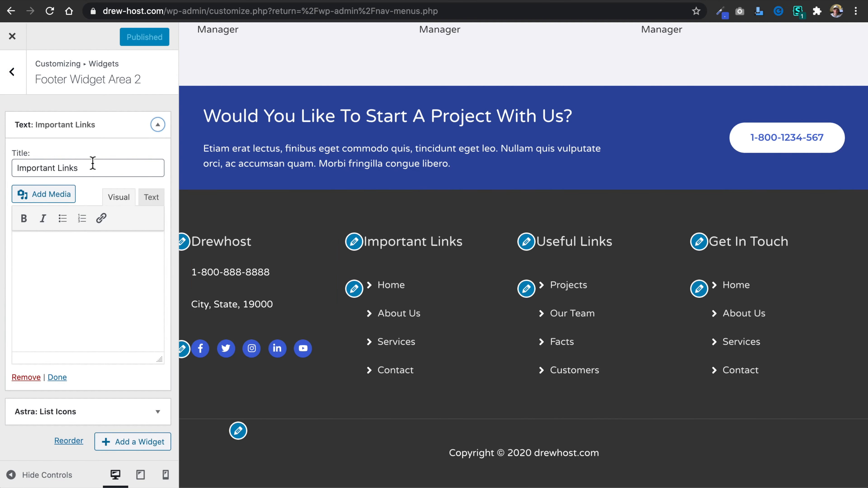
left_click(95, 173)
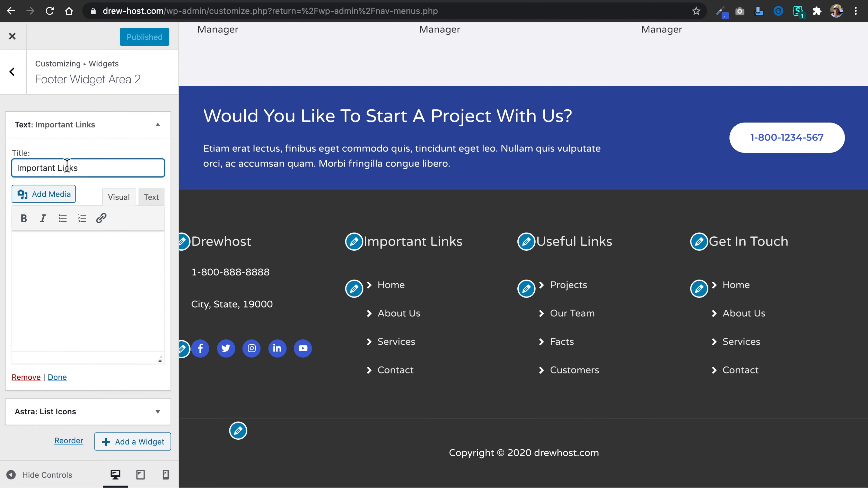
left_click(162, 128)
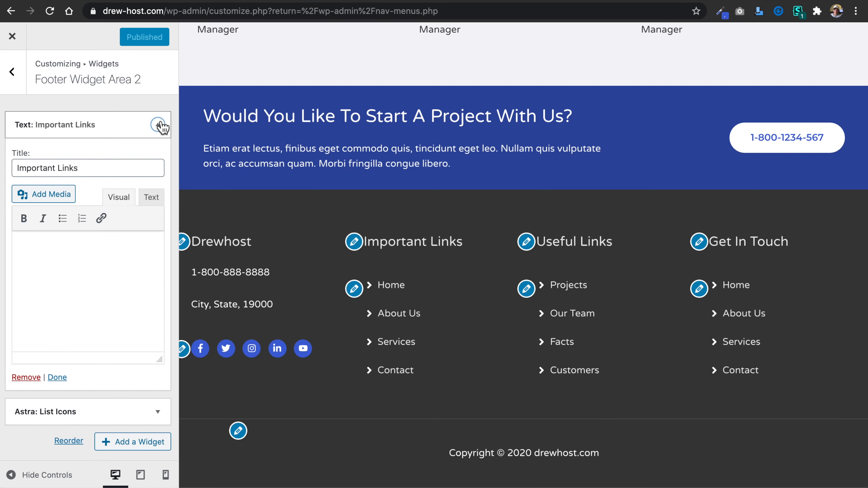
left_click(165, 164)
left_click(99, 205)
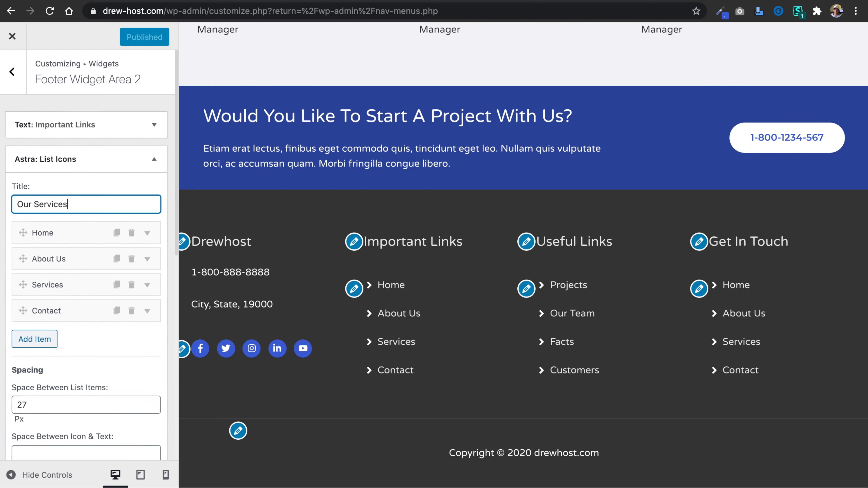
Remove the Important Links Text widget from Footer Widget Area 2 and apply the List Icons widget's new title.
left_click(158, 129)
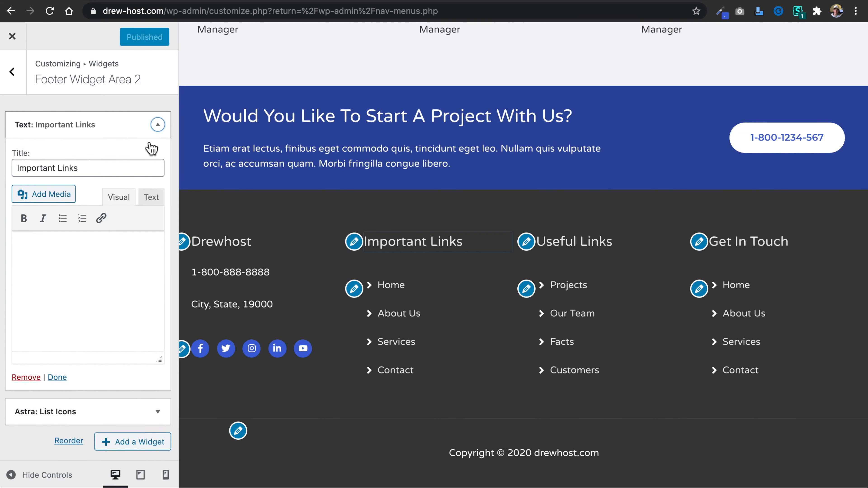
left_click(26, 377)
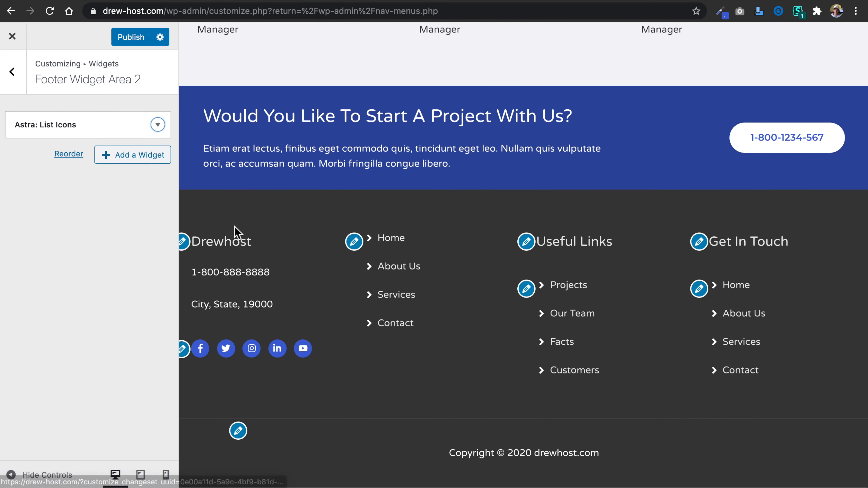
left_click(159, 127)
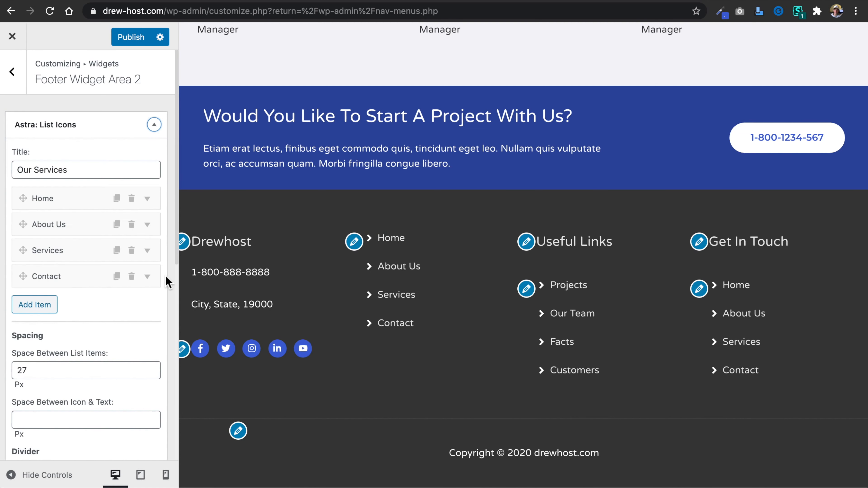
scroll(129, 322, "down", 10)
left_click(144, 413)
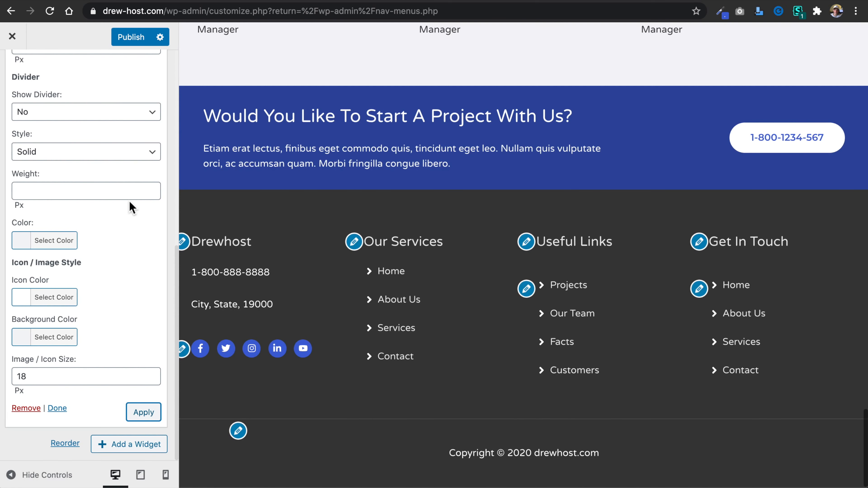
Rename the Home item in the Our Services list to "Graphic Design".
scroll(130, 201, "up", 8)
scroll(133, 209, "up", 1)
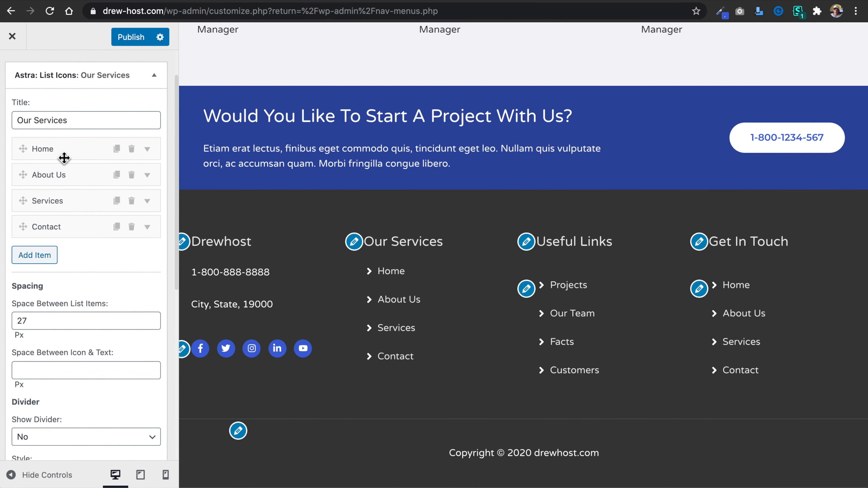
left_click(76, 148)
double_click(71, 201)
type("Graphic Design")
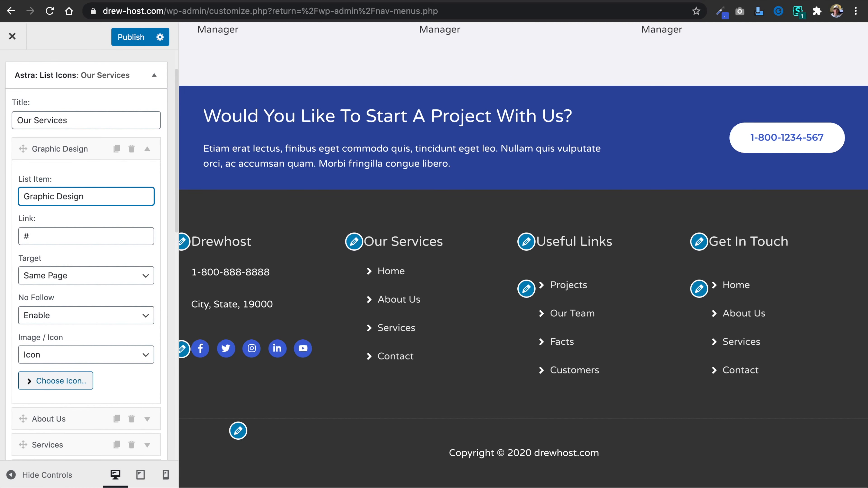
double_click(53, 243)
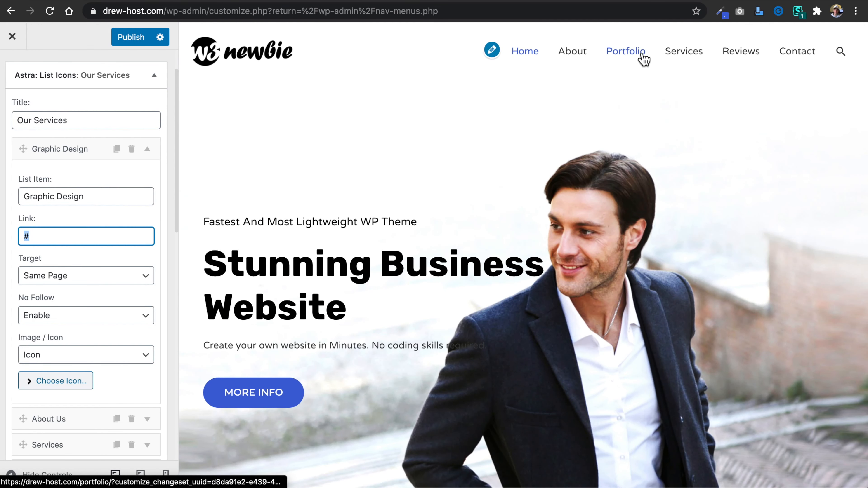
right_click(686, 51)
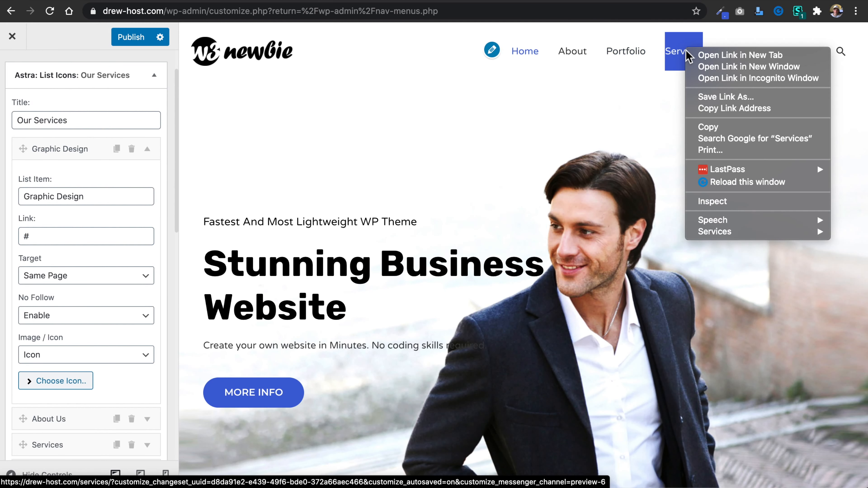
left_click(710, 106)
left_click(81, 237)
key("super+v")
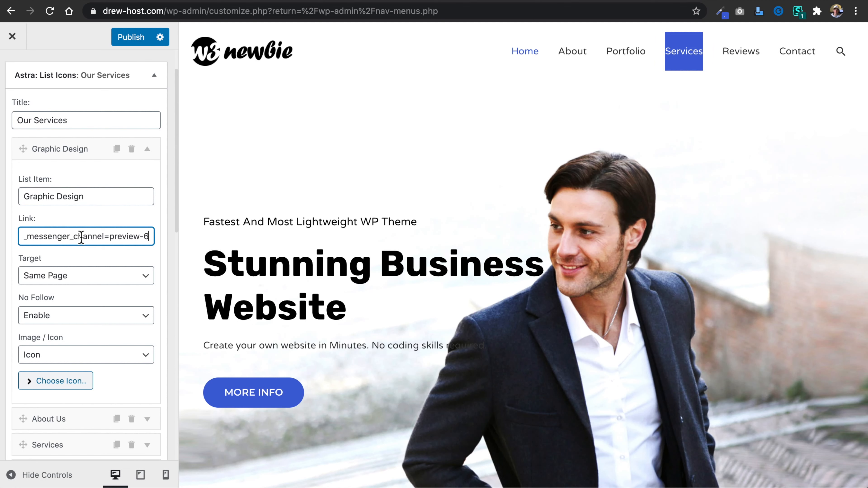
mouse_move(25, 241)
left_mouse_down()
mouse_move(148, 238)
mouse_move(0, 239)
left_mouse_up()
left_click(132, 237)
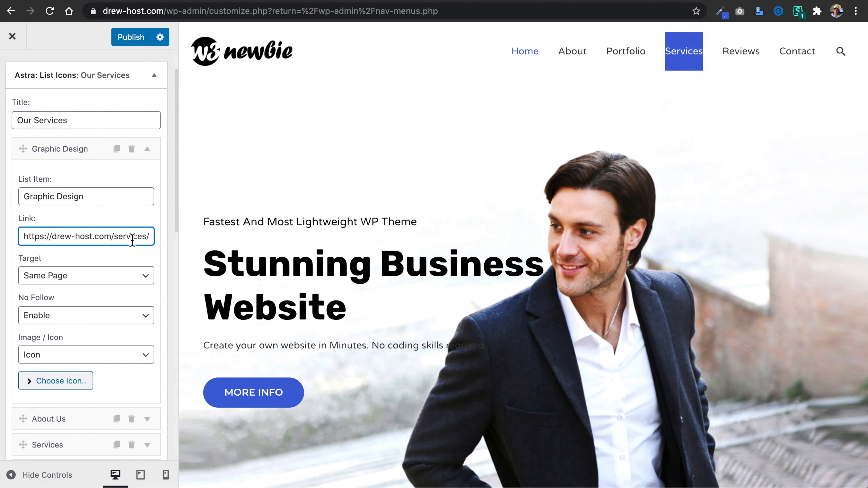
left_click_drag(154, 237, 180, 243)
key("BackSpace")
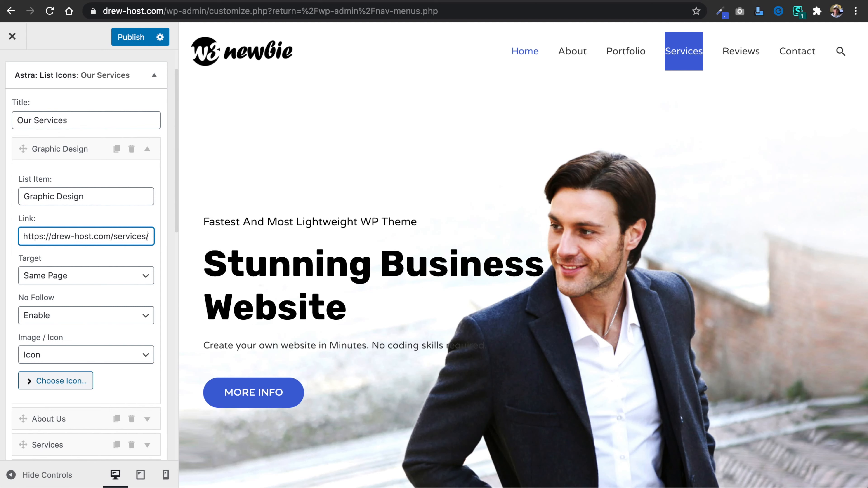
left_click_drag(147, 237, 17, 240)
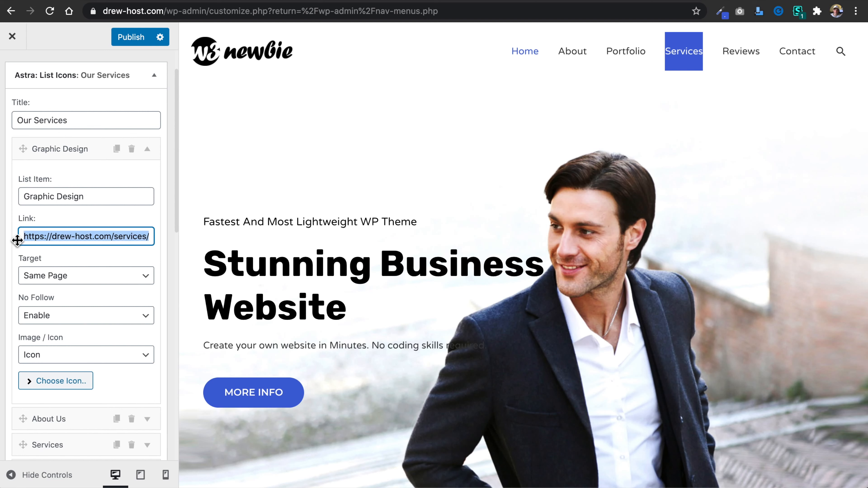
scroll(116, 362, "down", 5)
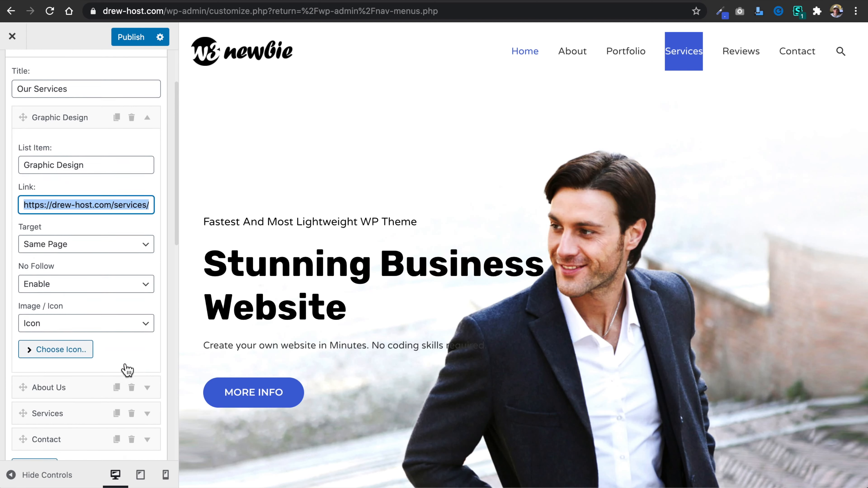
left_click(81, 300)
triple_click(70, 345)
type("Graphic Design")
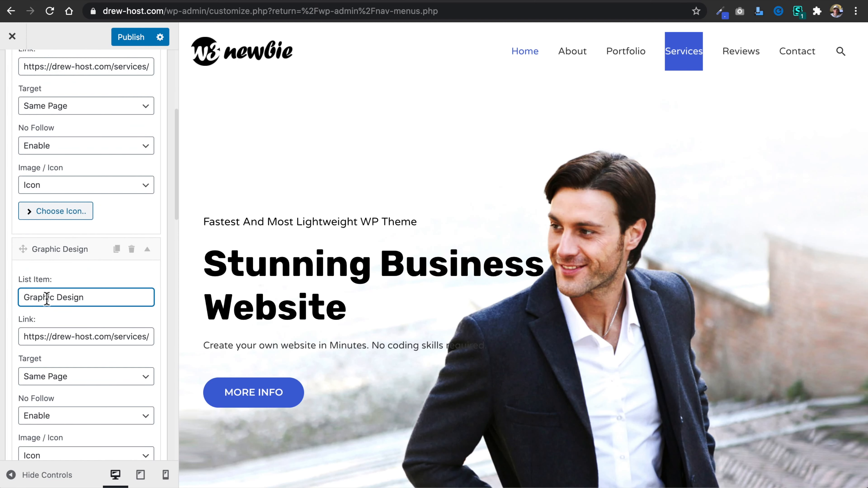
double_click(47, 298)
type("Website")
scroll(79, 322, "down", 10)
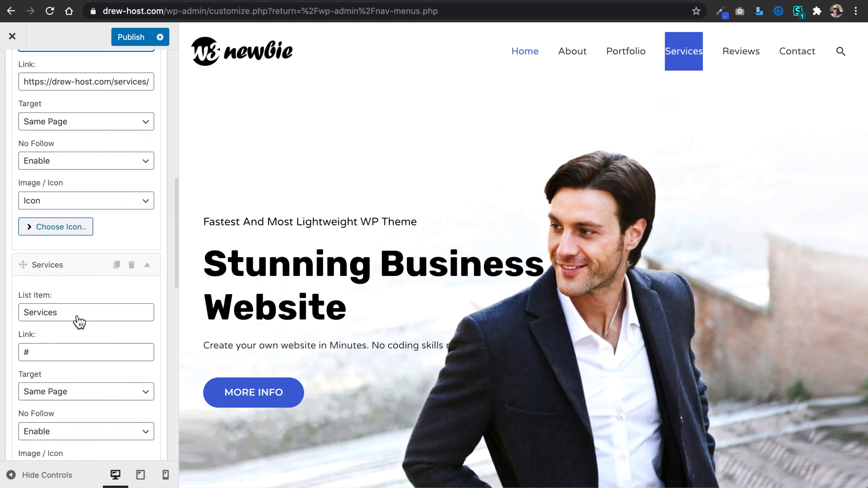
left_click(65, 222)
double_click(65, 222)
type("Web Development")
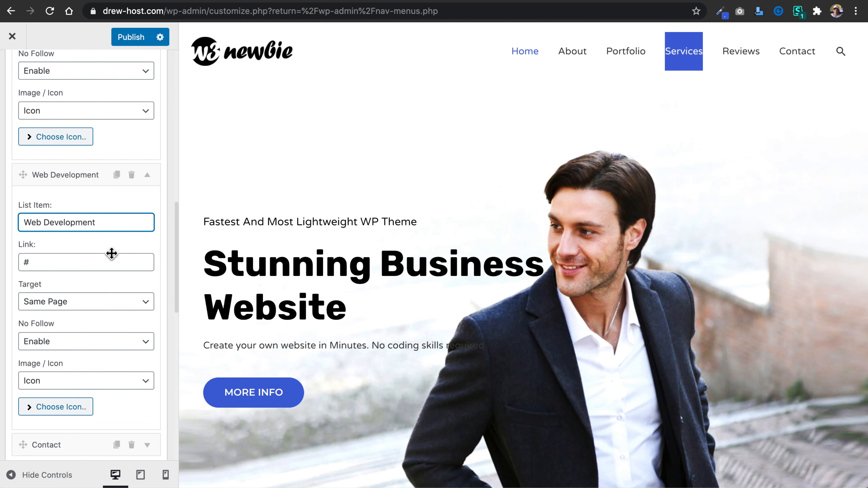
left_click(97, 266)
key("ctrl+a")
key("ctrl+v")
scroll(96, 267, "down", 8)
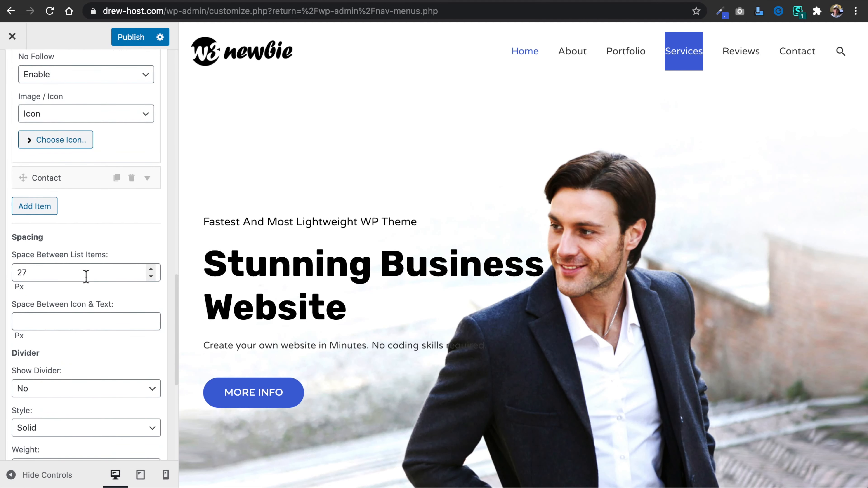
left_click(74, 185)
double_click(88, 227)
type("App Development")
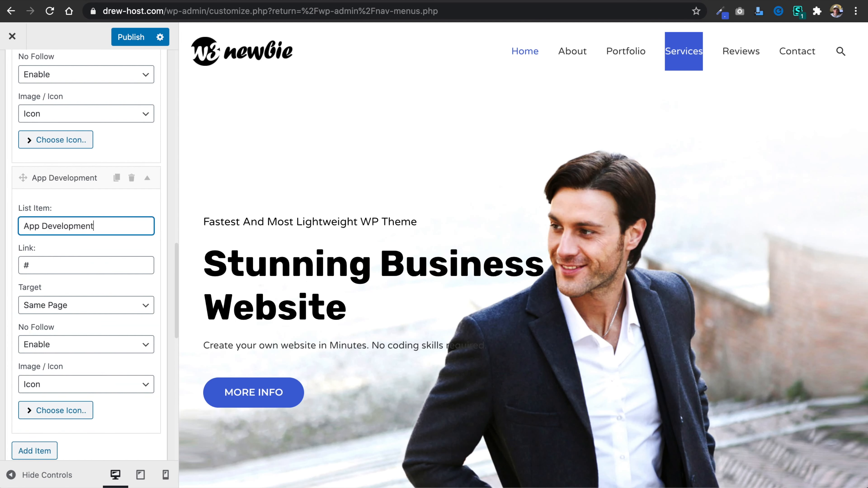
left_click(79, 265)
key("ctrl+a")
key("ctrl+v")
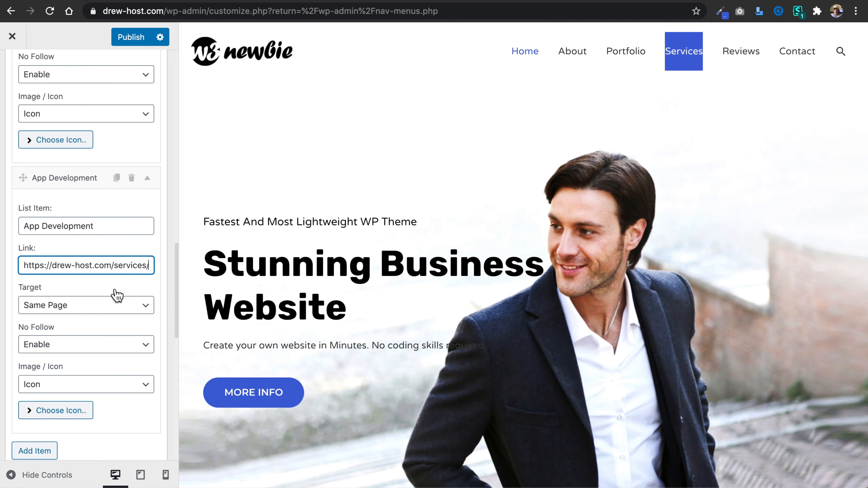
scroll(115, 290, "down", 3)
left_click(129, 195)
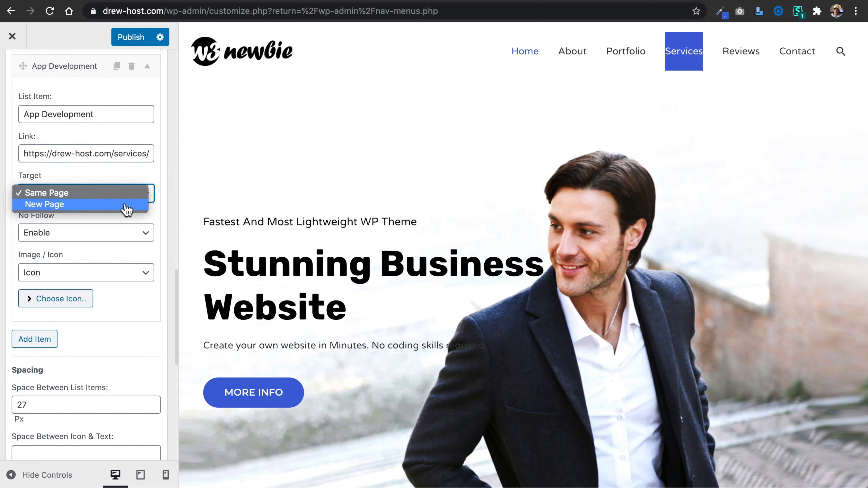
left_click(128, 179)
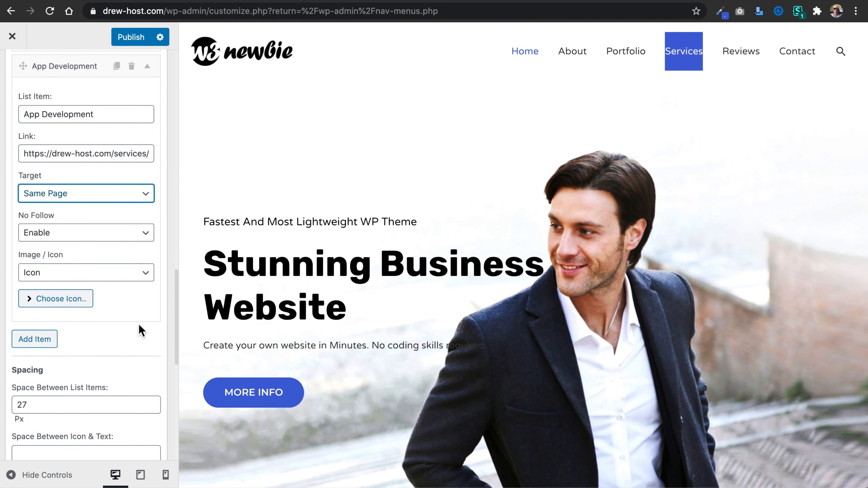
Search the App Development item's icon choices for "design" and "dev", and clear the search without picking an icon.
scroll(137, 337, "down", 2)
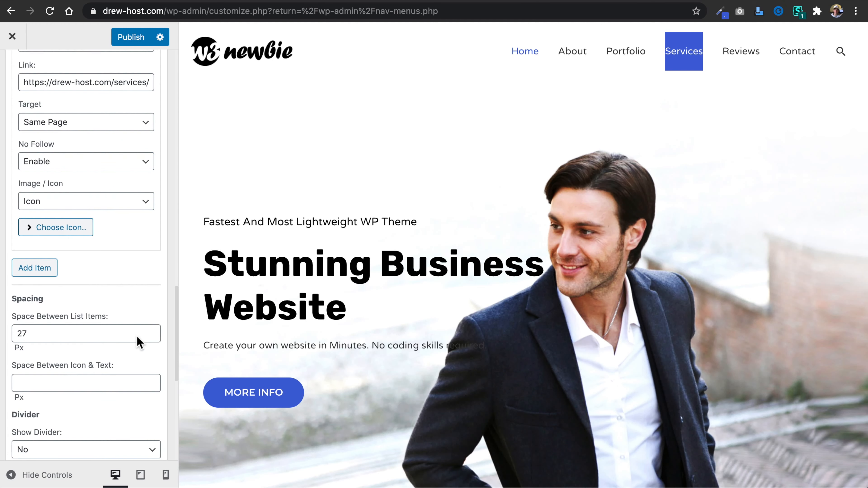
left_click(57, 227)
scroll(357, 311, "down", 20)
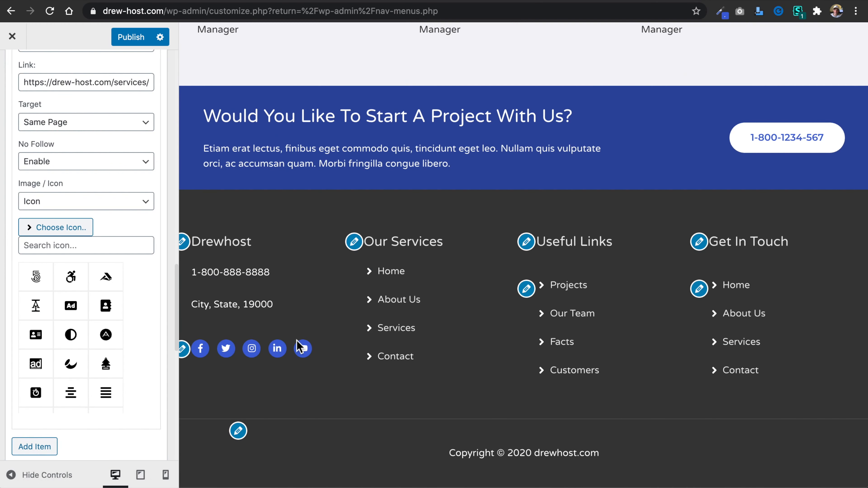
left_click(116, 251)
type("design")
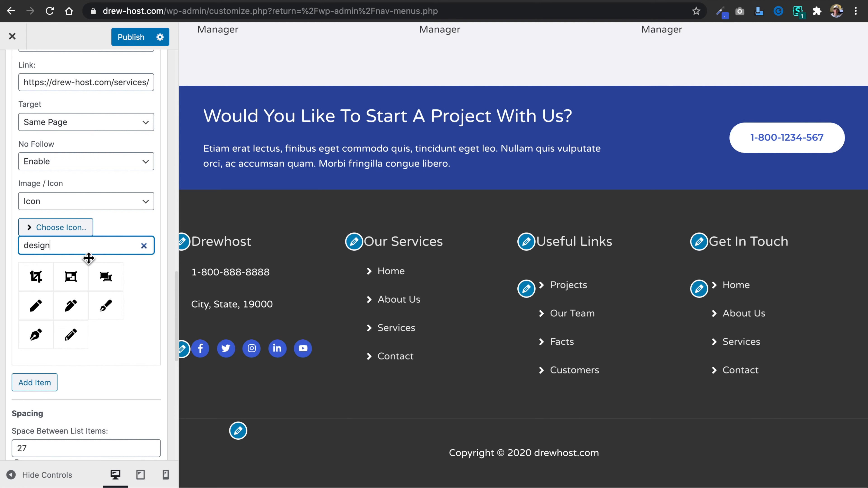
double_click(86, 246)
type("dev")
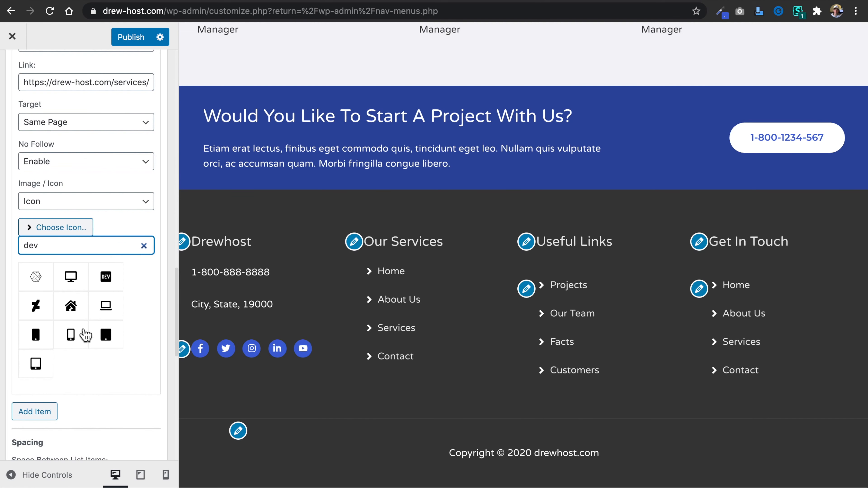
left_click(144, 246)
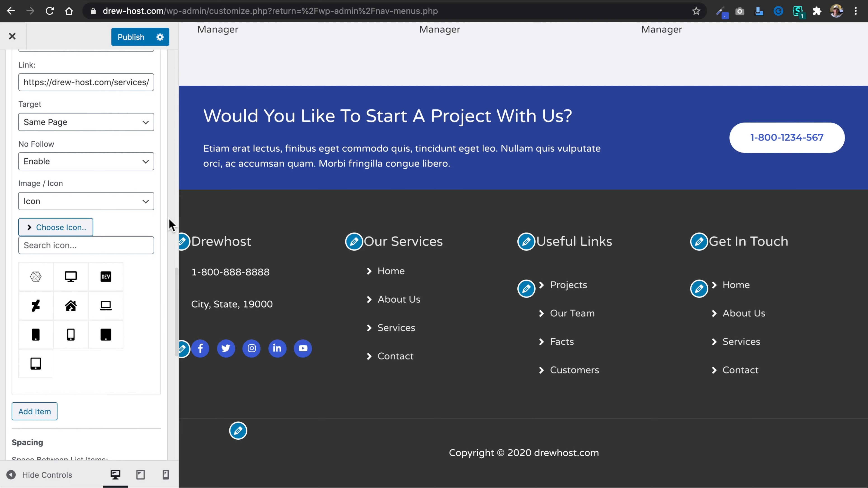
Apply the renamed and relinked items of the Our Services List Icons widget.
scroll(154, 315, "down", 10)
left_click(152, 416)
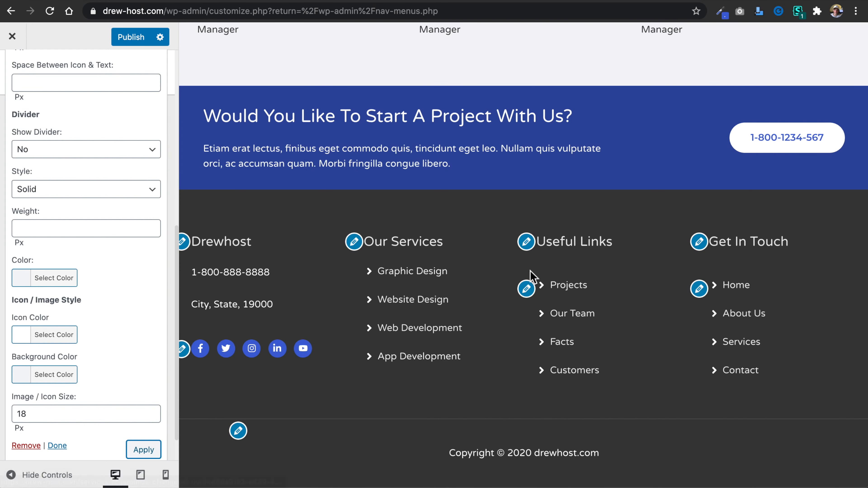
Collapse the Our Services widget and remove the Useful Links text widget from Footer Widget Area 3.
scroll(129, 190, "up", 10)
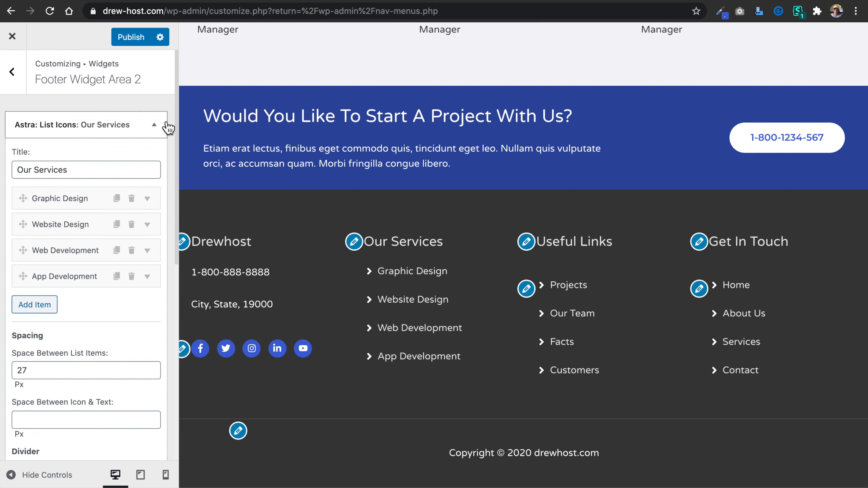
left_click(157, 125)
left_click(12, 72)
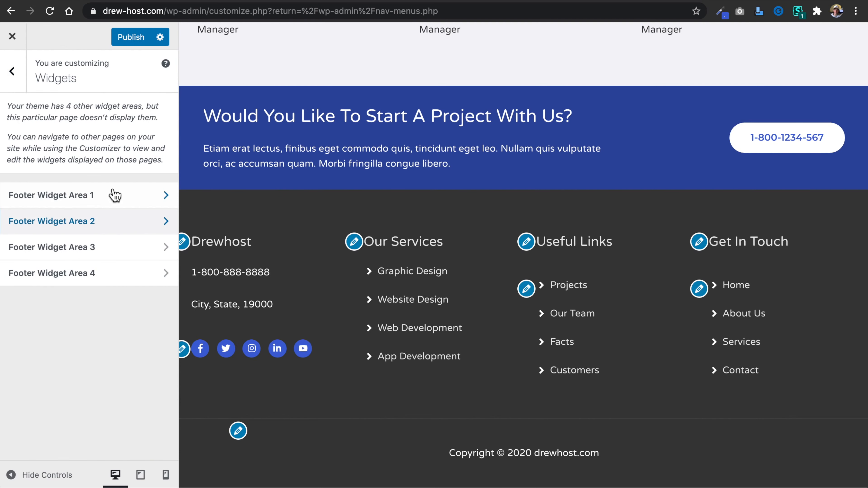
left_click(118, 246)
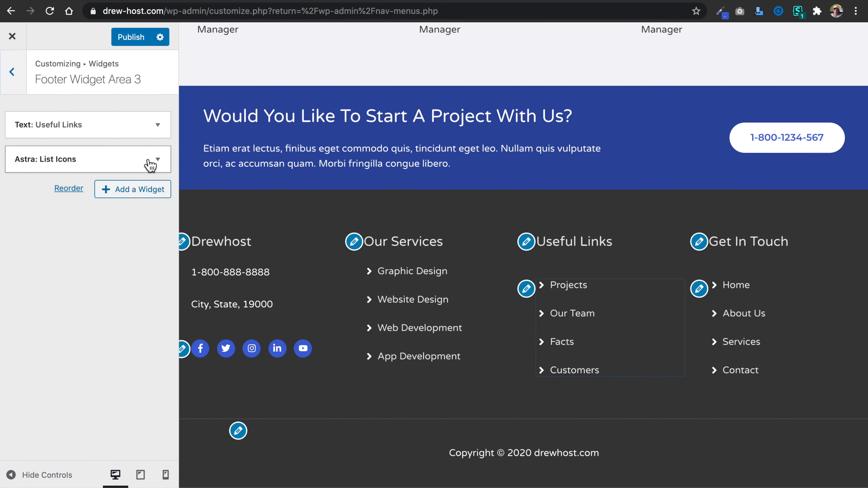
left_click(158, 126)
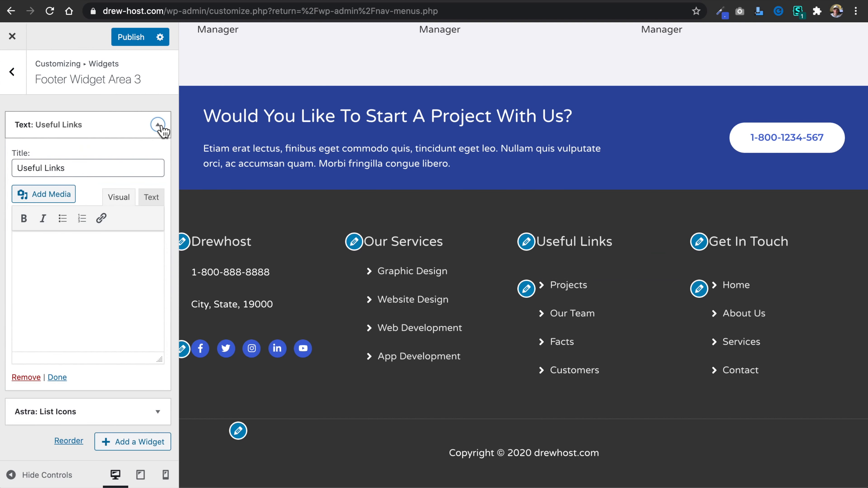
left_click(32, 378)
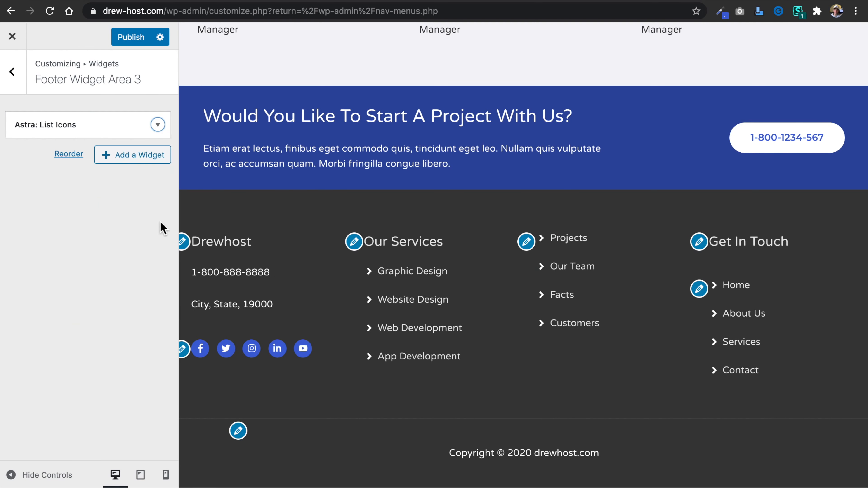
left_click(162, 128)
left_click(101, 172)
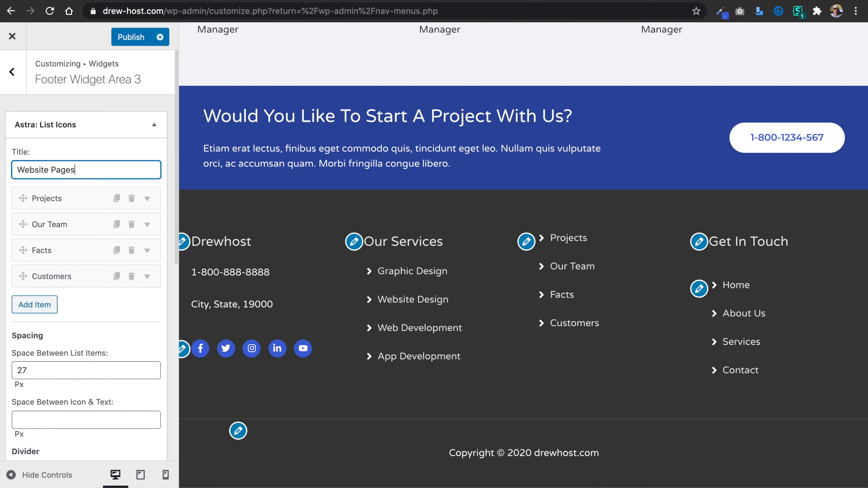
left_click(77, 198)
left_click(82, 247)
double_click(82, 247)
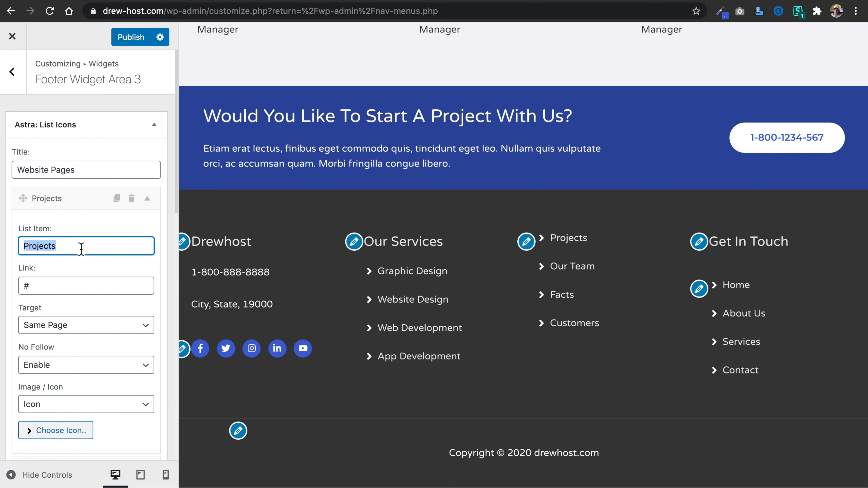
type("About")
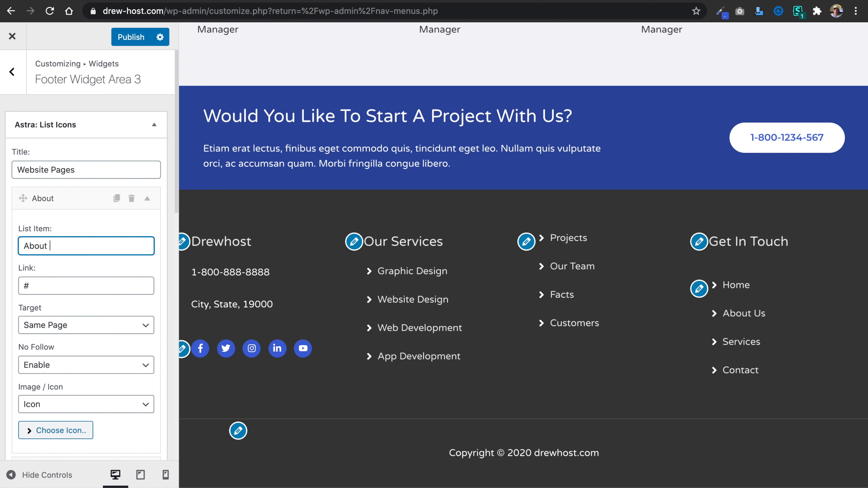
double_click(70, 287)
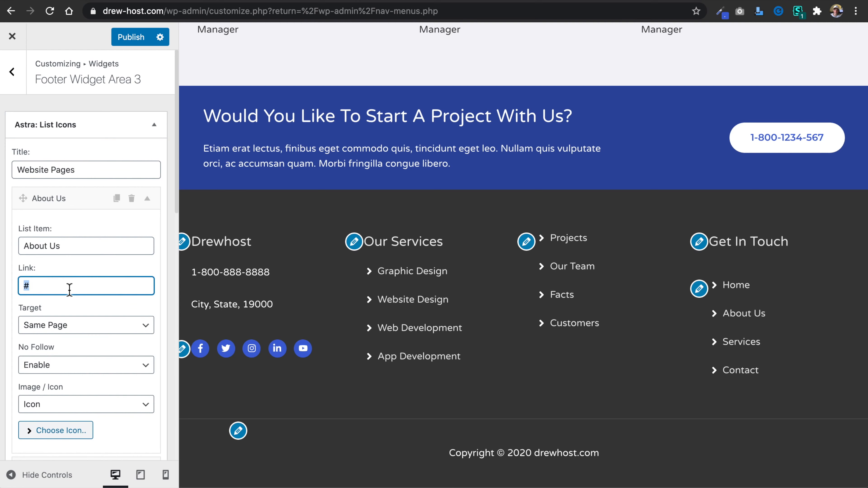
type("https://drew-host.com/services/")
double_click(131, 287)
type("about")
scroll(135, 209, "down", 8)
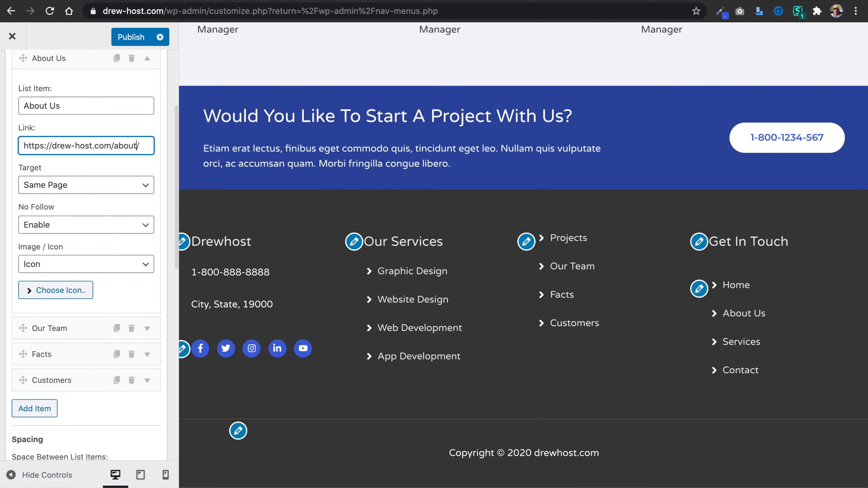
left_click(79, 173)
triple_click(77, 226)
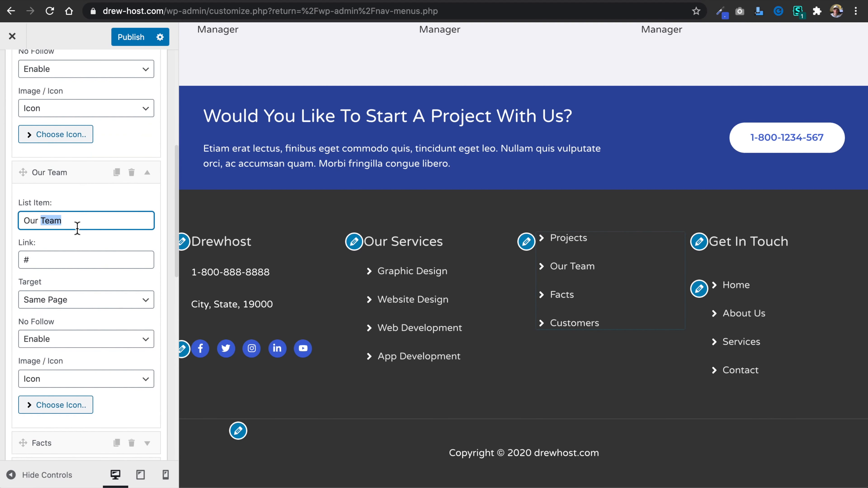
type("Serv")
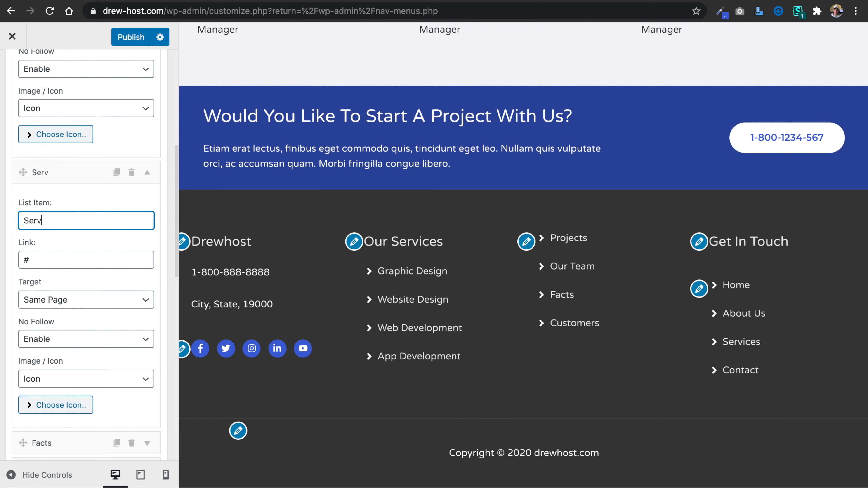
triple_click(70, 267)
type("https://drew-host.com/services/")
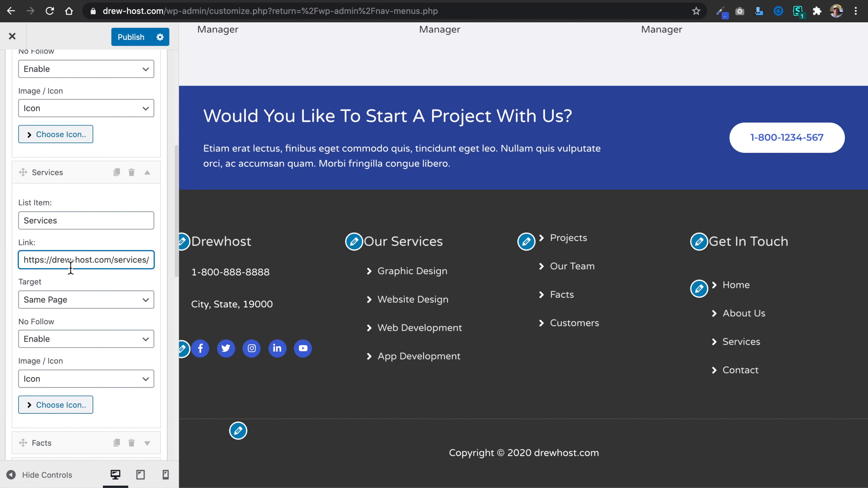
scroll(71, 267, "down", 6)
left_click(72, 235)
triple_click(86, 276)
type("P")
triple_click(77, 316)
type("https://drew-host.com/services/")
double_click(121, 316)
type("po")
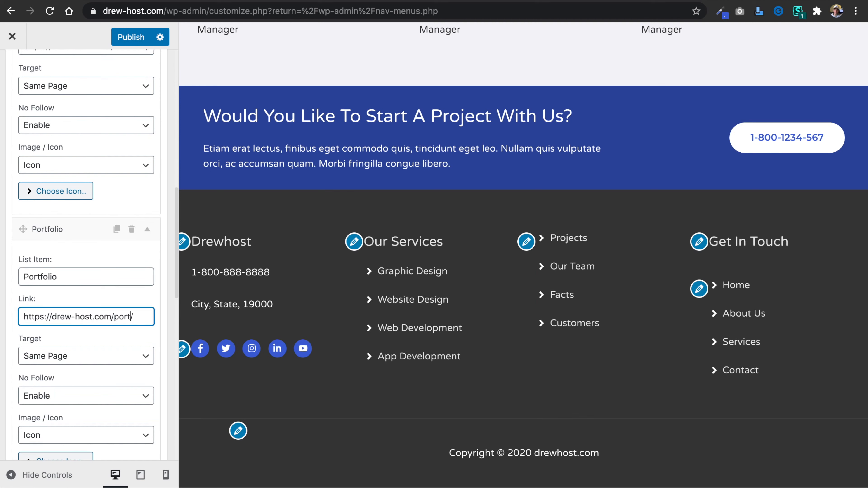
Rename the Customers list item to "Reviews" and link it to the site's reviews page.
scroll(85, 256, "down", 8)
left_click(73, 233)
triple_click(85, 282)
type("Reviews")
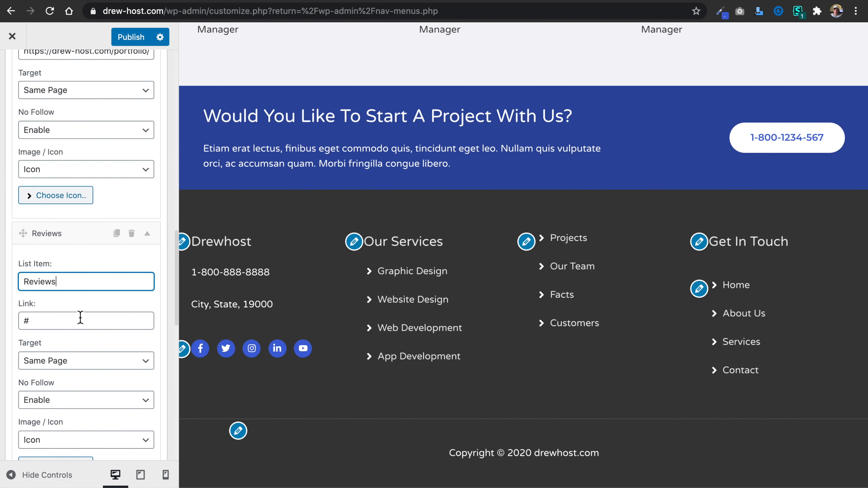
triple_click(80, 317)
type("https://drew-host.com/services/")
scroll(80, 316, "down", 2)
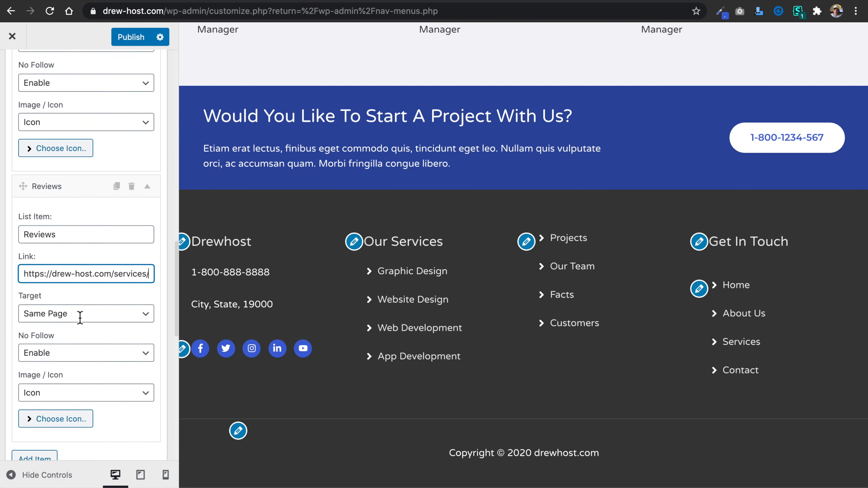
double_click(129, 277)
type("revie")
Apply the new title and items of the Website Pages List Icons widget and collapse it.
scroll(150, 302, "down", 15)
left_click(144, 412)
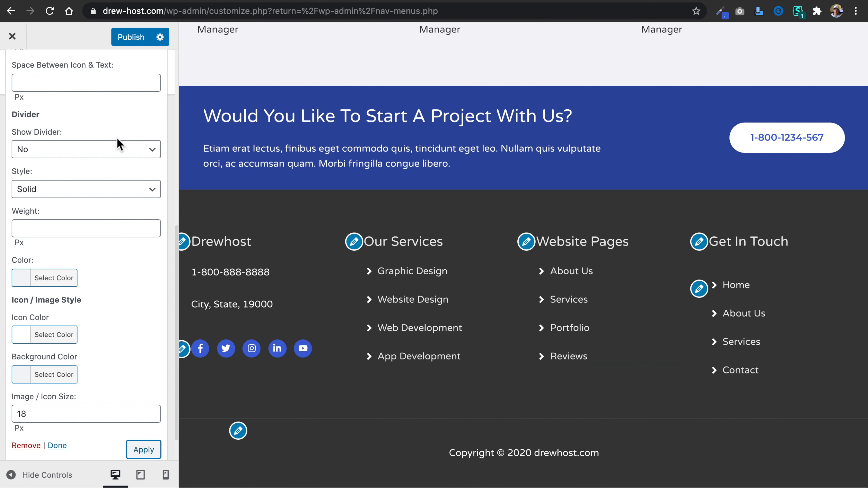
scroll(120, 144, "up", 10)
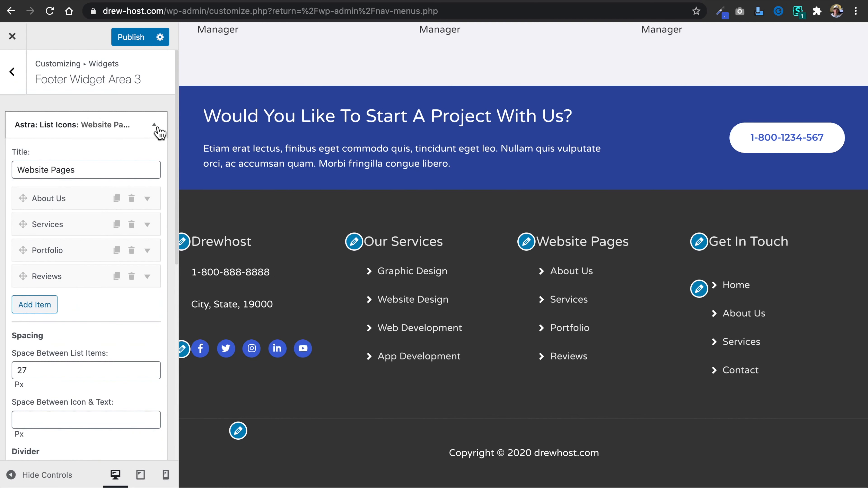
left_click(154, 126)
Add a Recent Posts widget to Footer Widget Area 4.
left_click(12, 71)
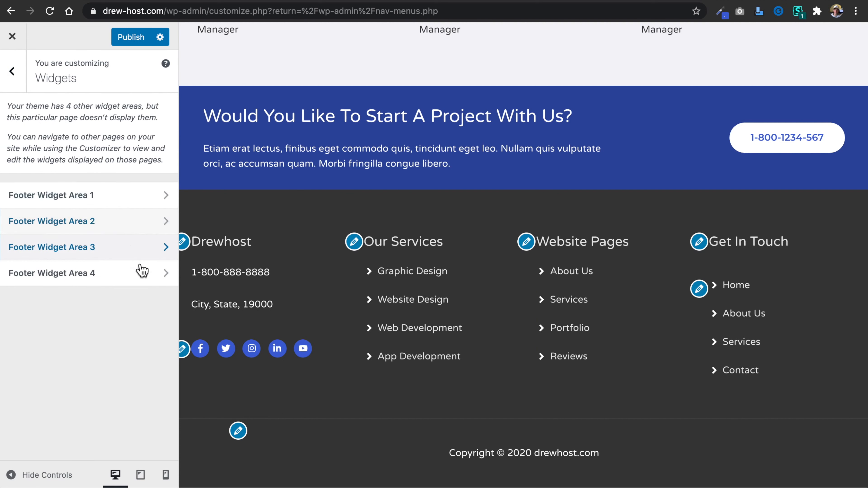
left_click(167, 279)
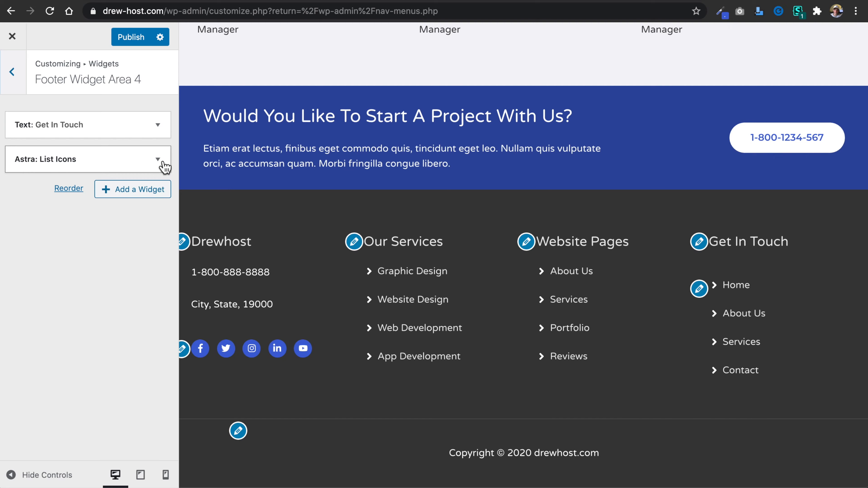
left_click(140, 192)
scroll(239, 223, "down", 1)
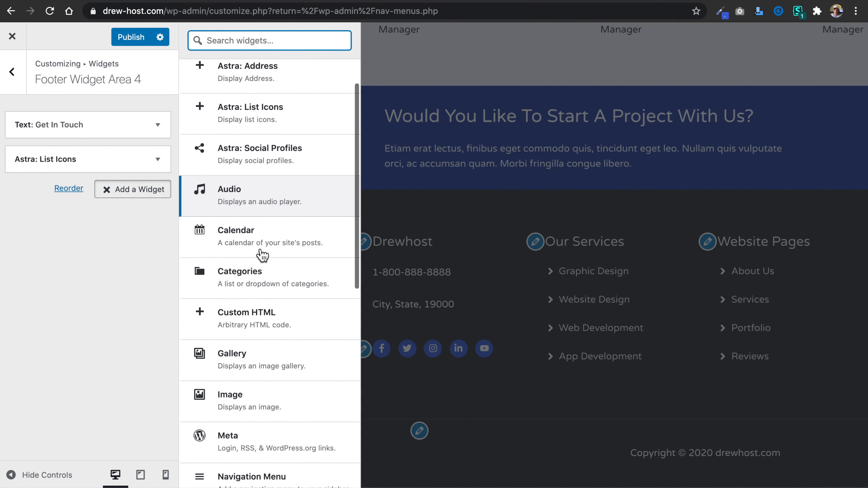
scroll(263, 255, "down", 8)
scroll(262, 255, "down", 4)
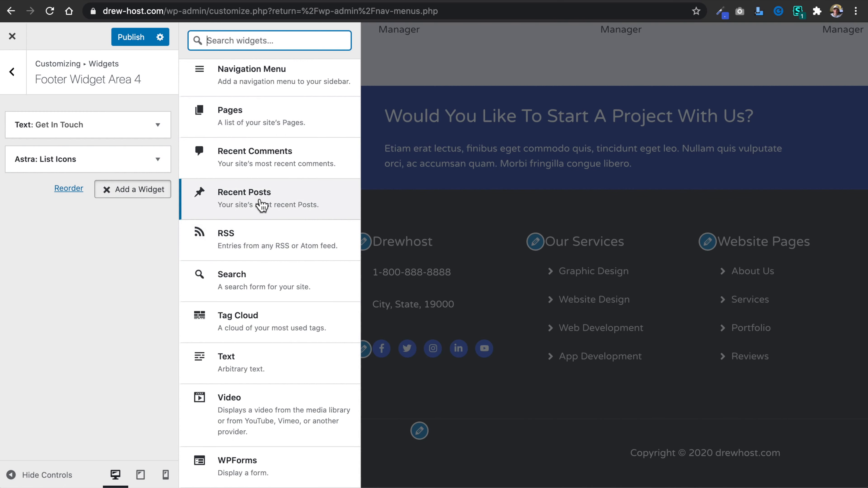
left_click(262, 206)
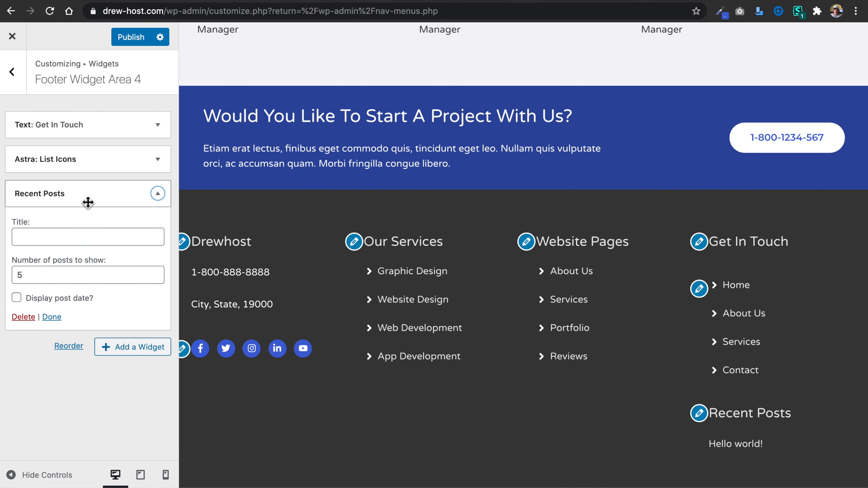
Title the Recent Posts widget "Blog Posts" and set the number of posts to show to 2.
left_click(58, 236)
type("Blog Posts")
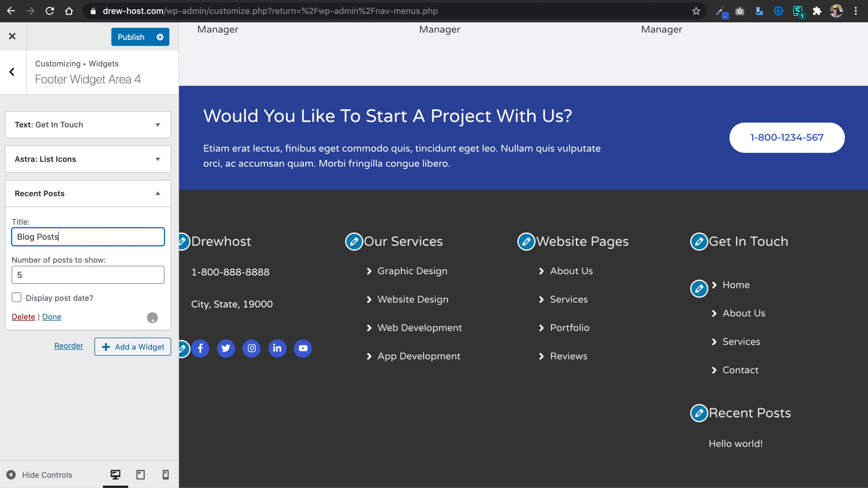
left_click(36, 282)
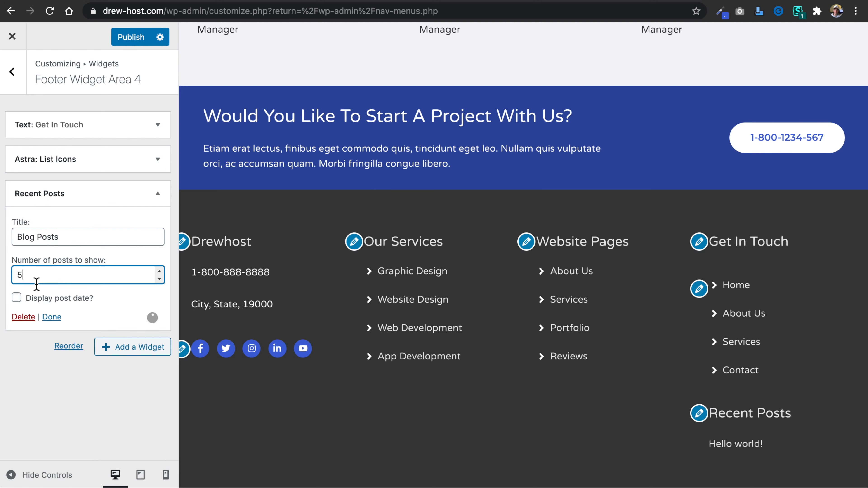
left_click(160, 279)
left_click(160, 279)
left_click(159, 278)
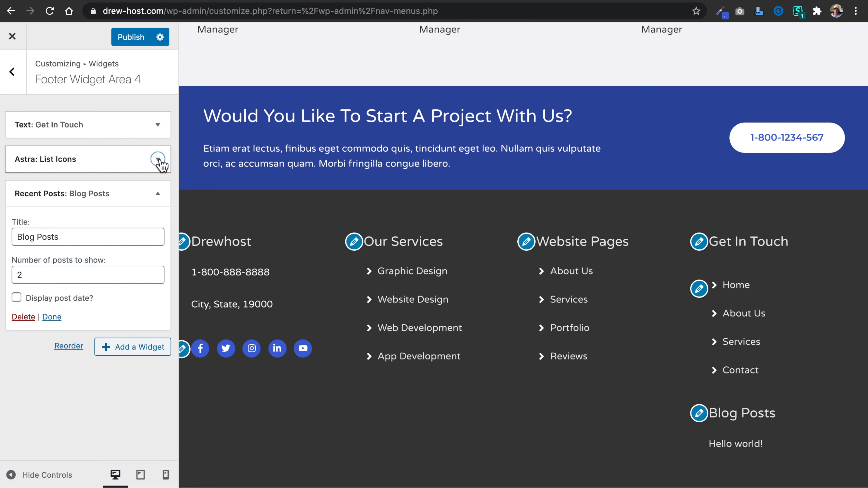
Remove the List Icons and Get In Touch text widgets from Footer Widget Area 4 and publish the customizations.
left_click(159, 160)
scroll(76, 390, "down", 10)
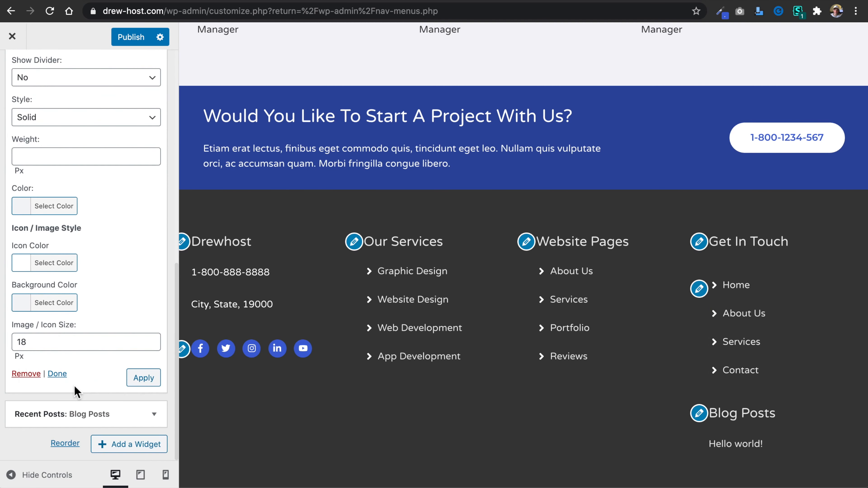
left_click(27, 374)
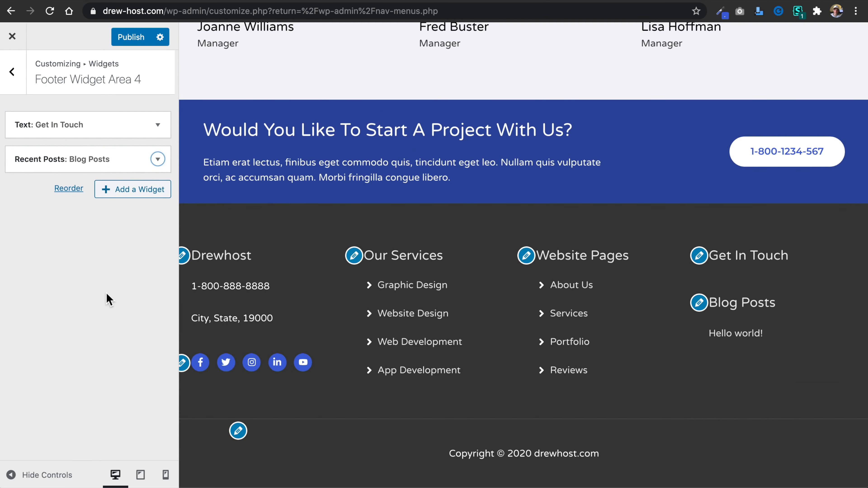
left_click(163, 130)
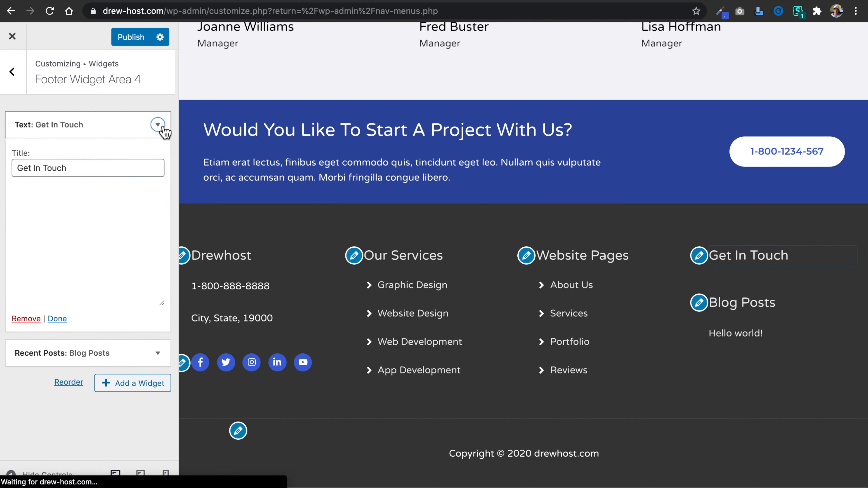
left_click(26, 376)
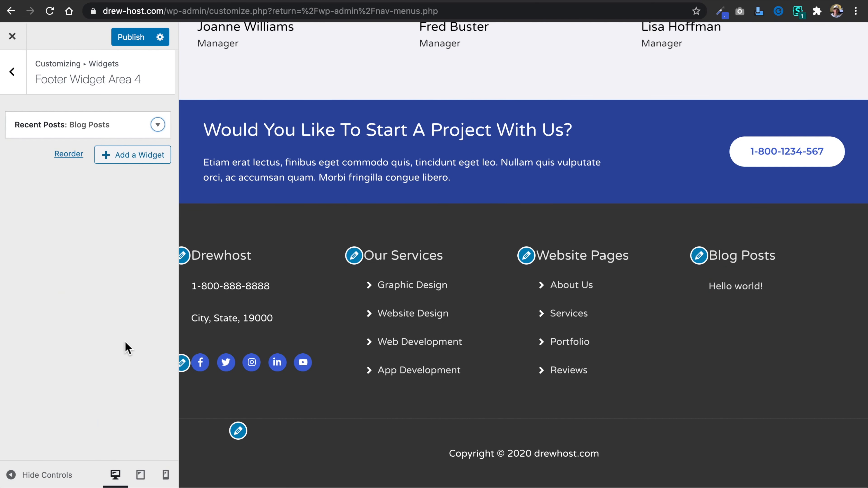
left_click(132, 38)
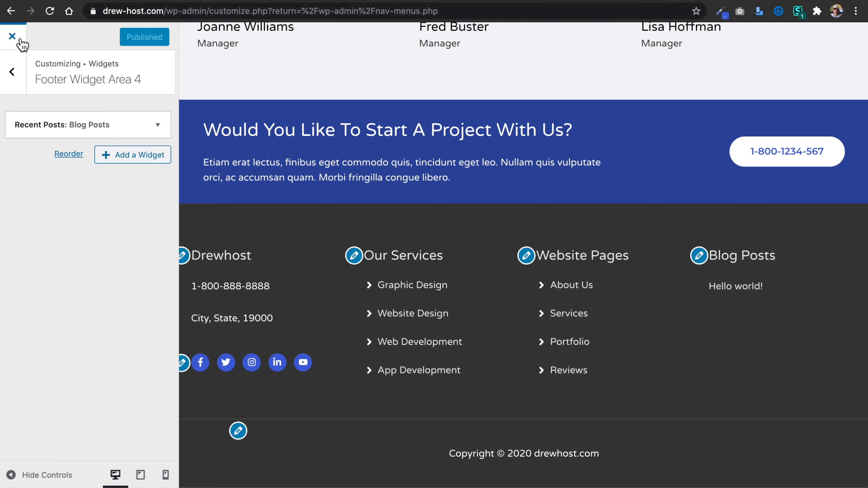
Examine the Posts page choices in the Homepage Settings.
left_click(13, 74)
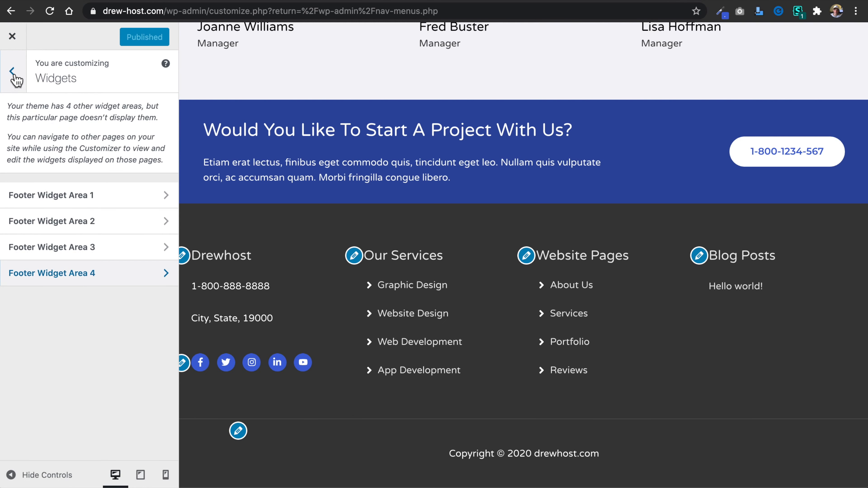
left_click(12, 72)
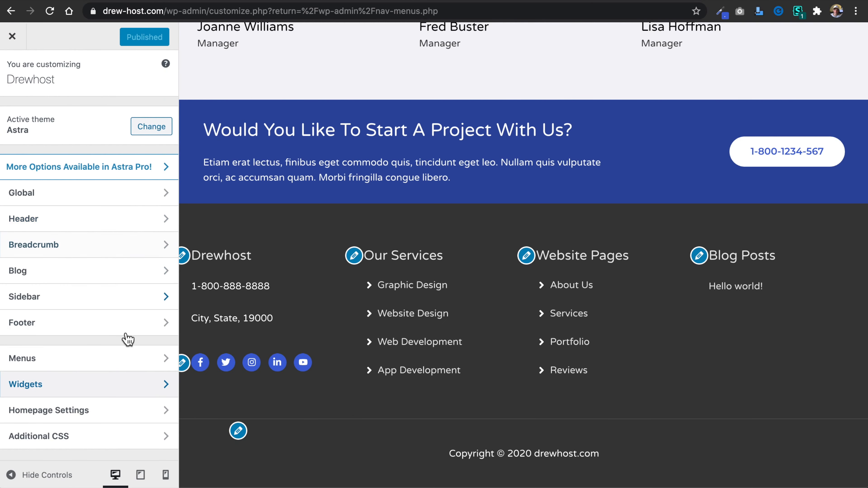
left_click(110, 416)
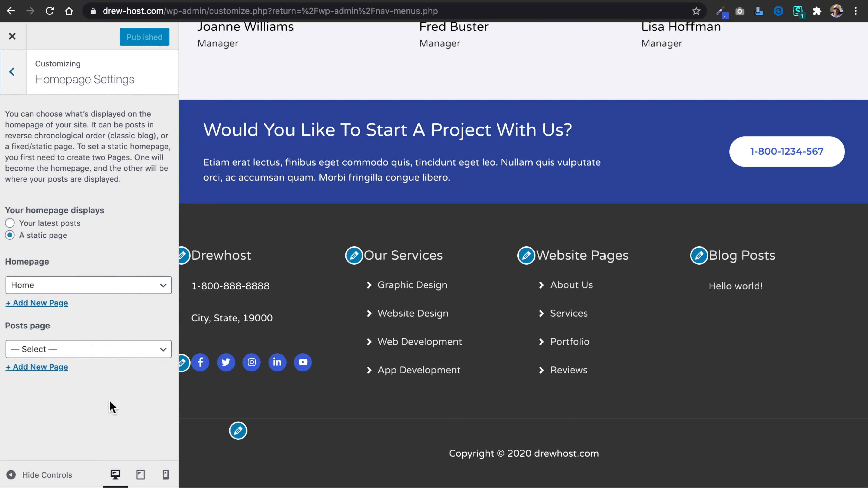
left_click(116, 355)
left_click(110, 444)
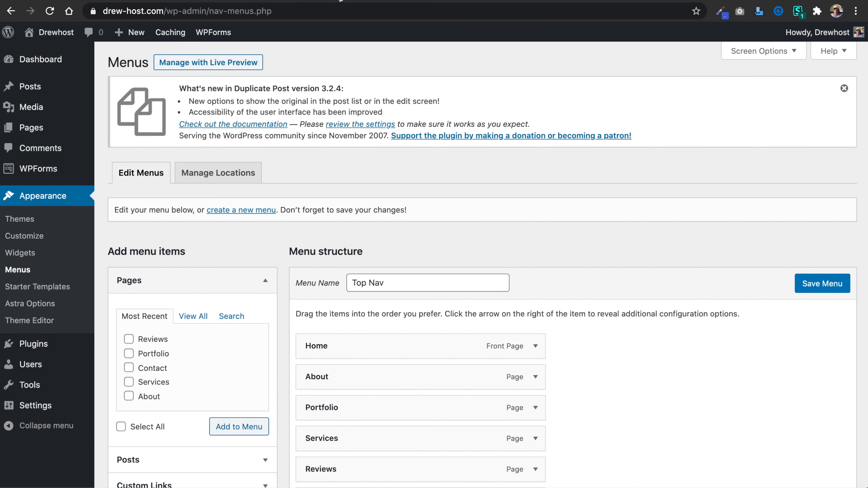
Create a new page titled "Blog" and publish it.
mouse_move(89, 136)
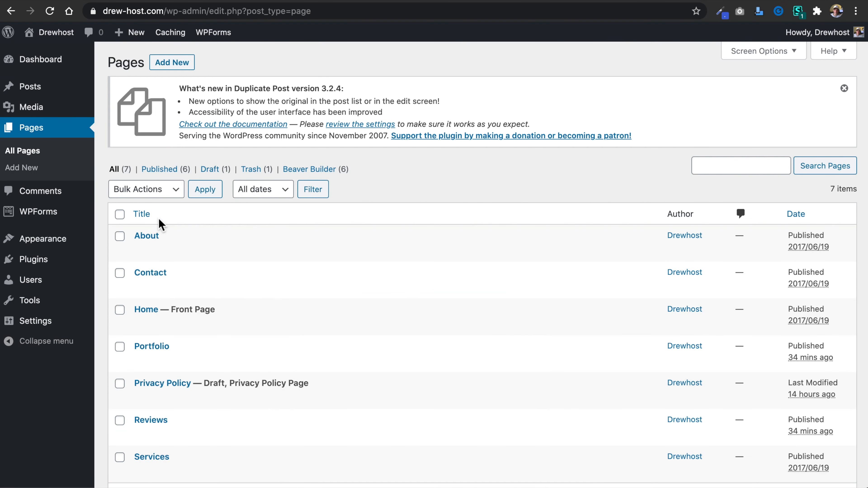
left_click(177, 66)
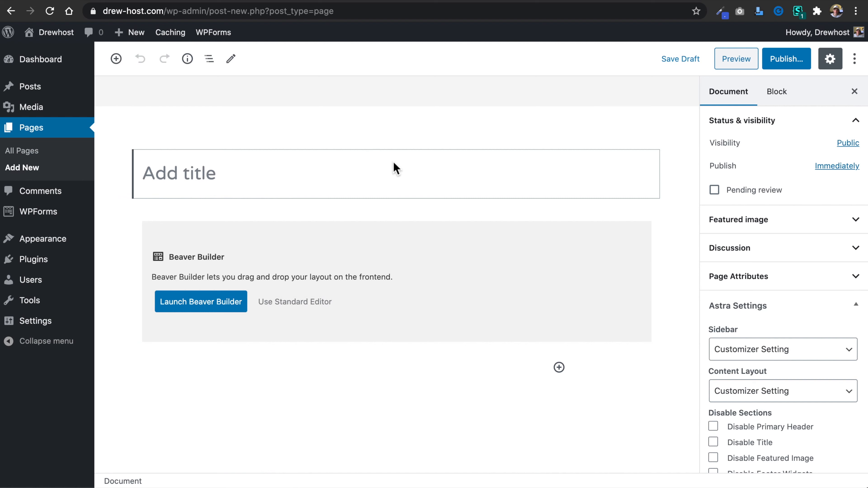
left_click(395, 168)
type("Blog")
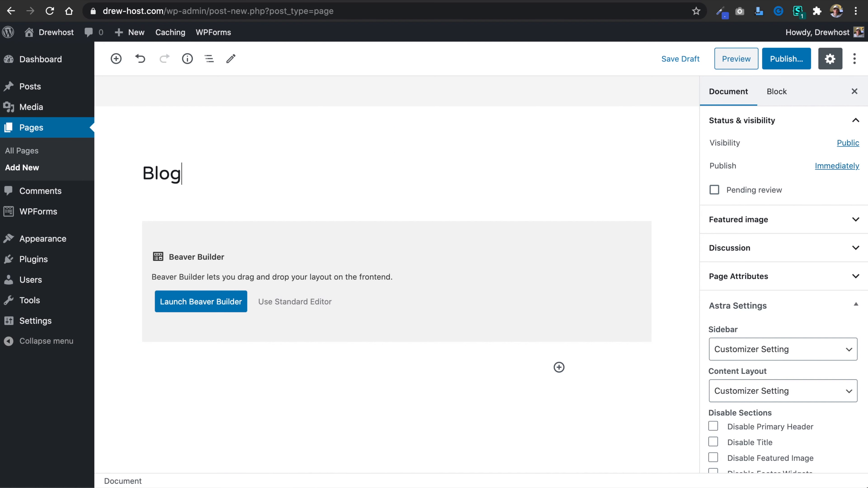
left_click(787, 64)
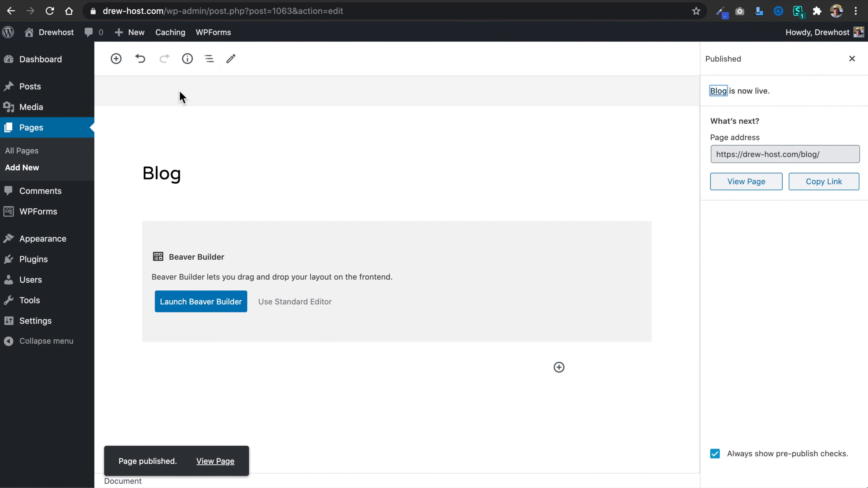
Add the Blog page to the Top Nav menu and save the menu.
mouse_move(54, 239)
left_click(121, 293)
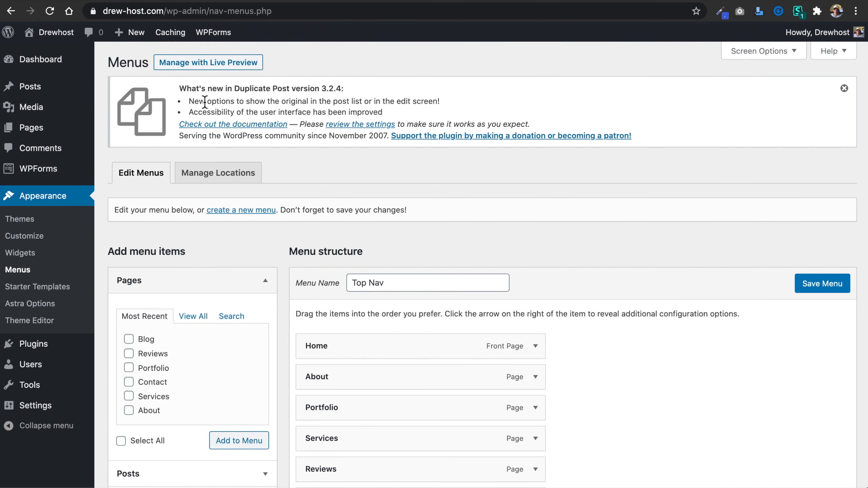
scroll(301, 188, "down", 6)
scroll(297, 195, "up", 2)
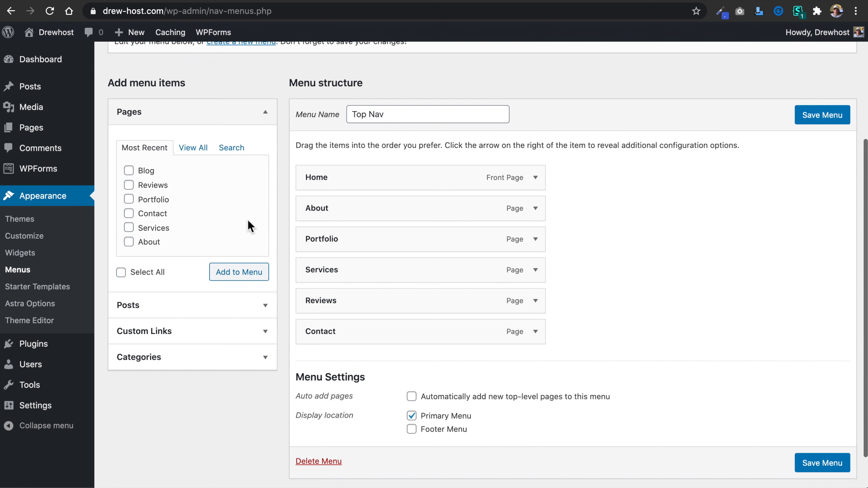
left_click(129, 170)
left_click(237, 274)
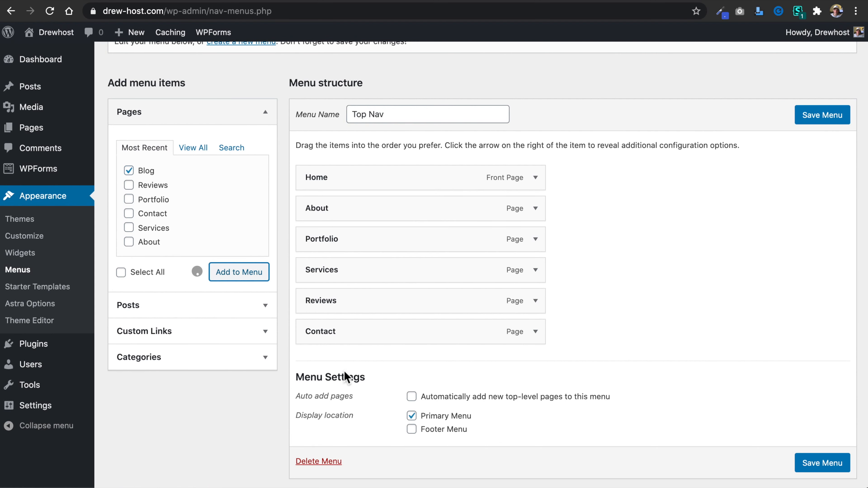
scroll(376, 365, "up", 5)
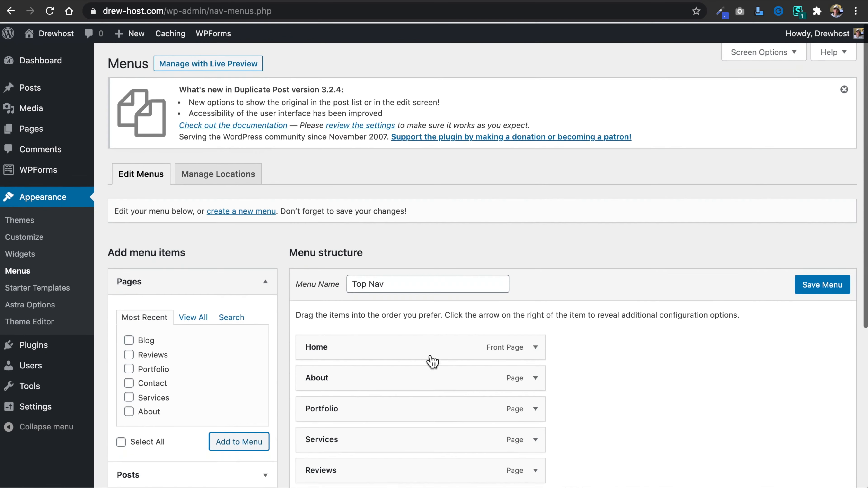
left_click(827, 283)
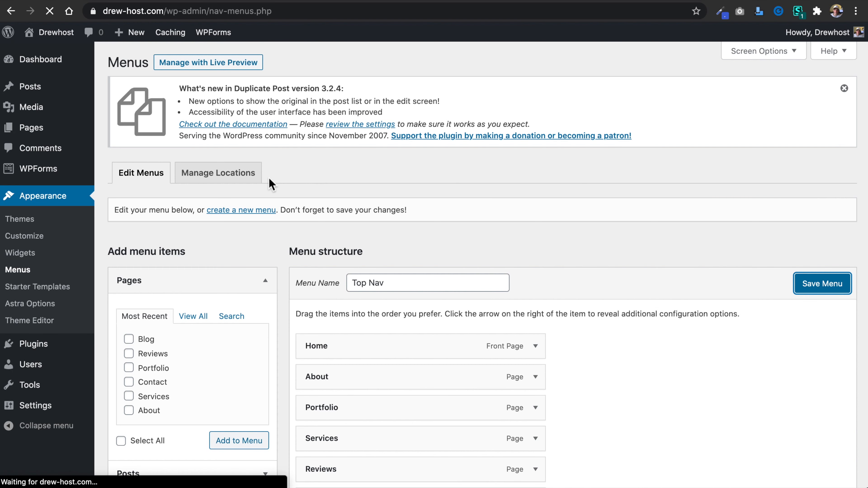
Reload the live homepage to check its header navigation.
left_click(356, 2)
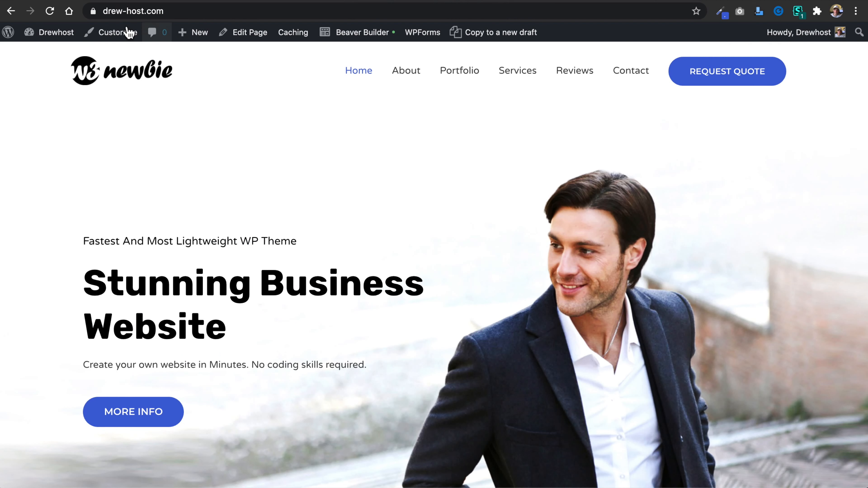
left_click(50, 11)
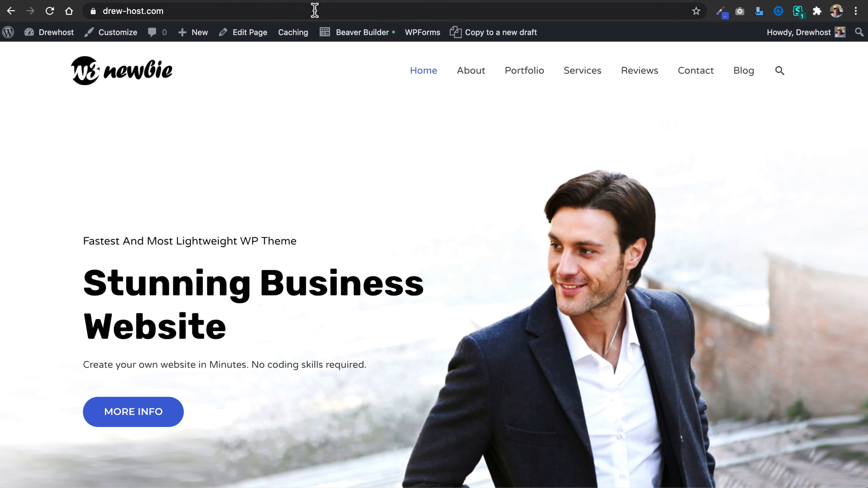
left_click(252, 1)
Reload the Customizer, set the Posts page to Blog in the Homepage Settings and publish the change.
left_click(163, 1)
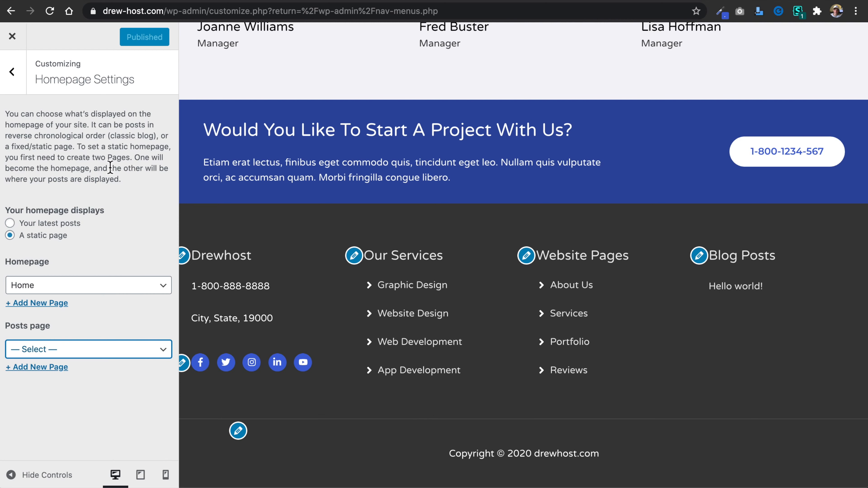
left_click(49, 11)
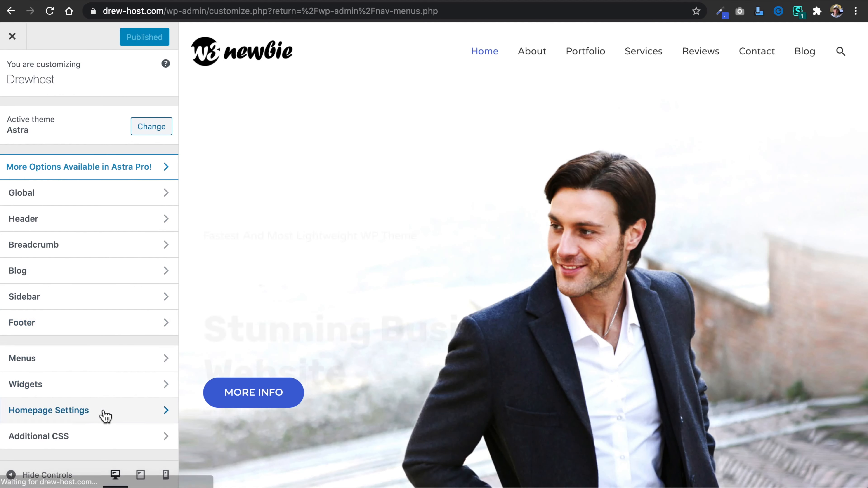
left_click(105, 415)
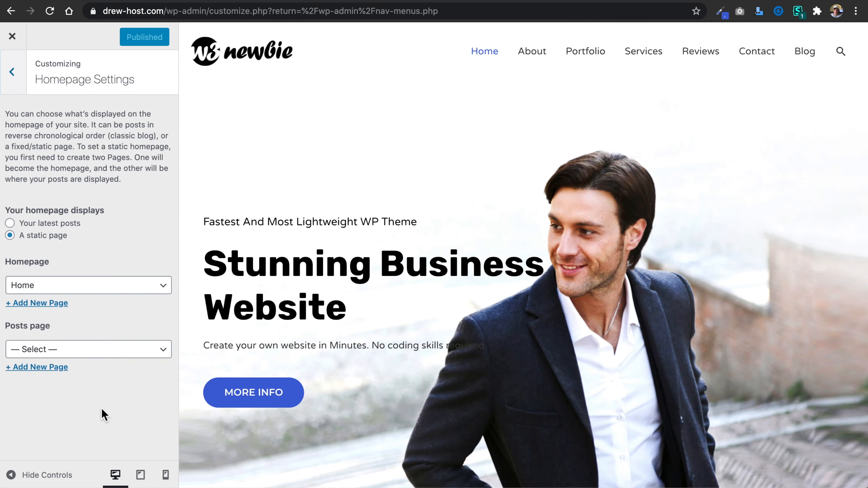
left_click(103, 355)
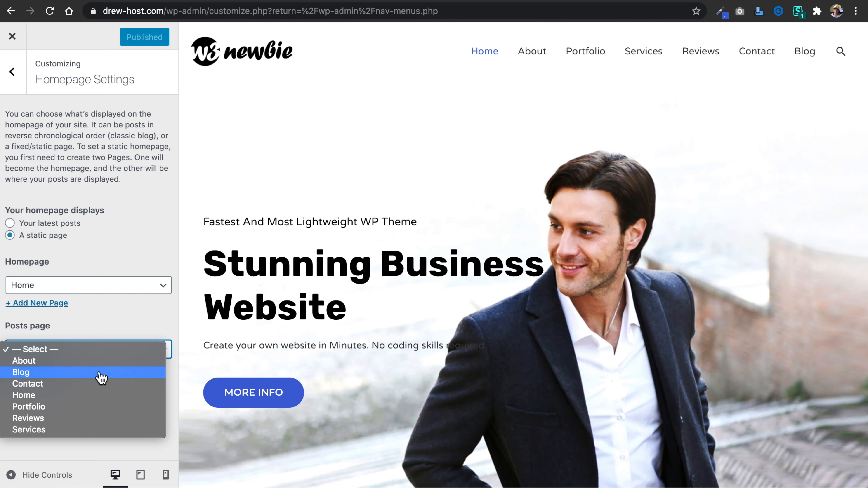
left_click(101, 374)
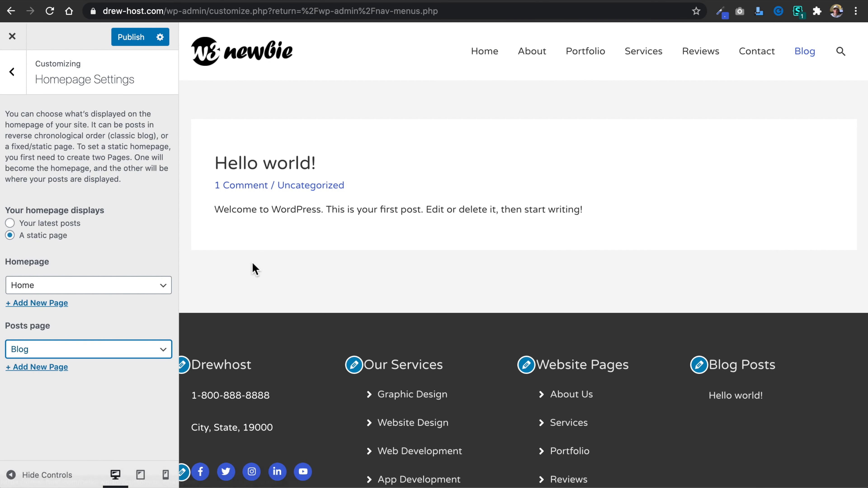
left_click(130, 44)
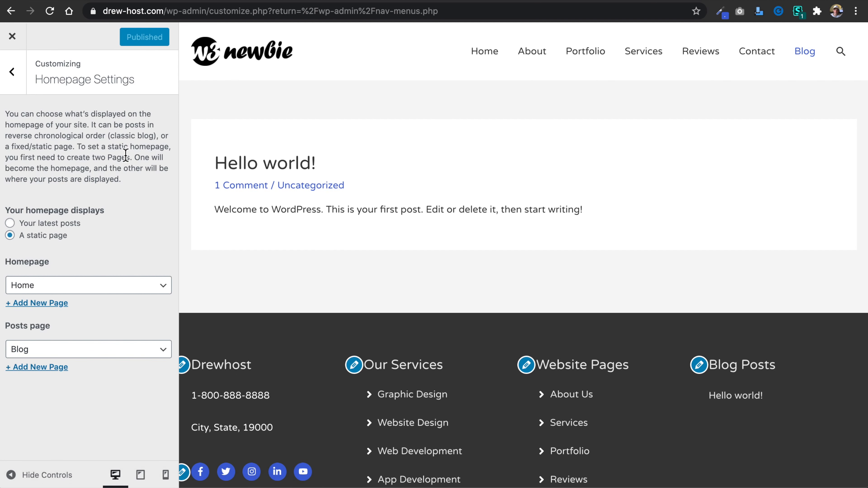
Open the "Hello world!" post for editing and retitle it "My First Blog Post!".
left_click(228, 1)
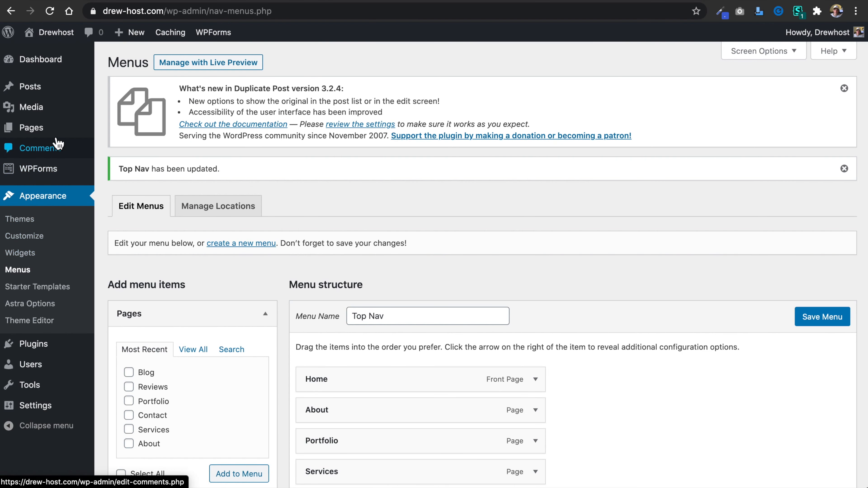
mouse_move(58, 95)
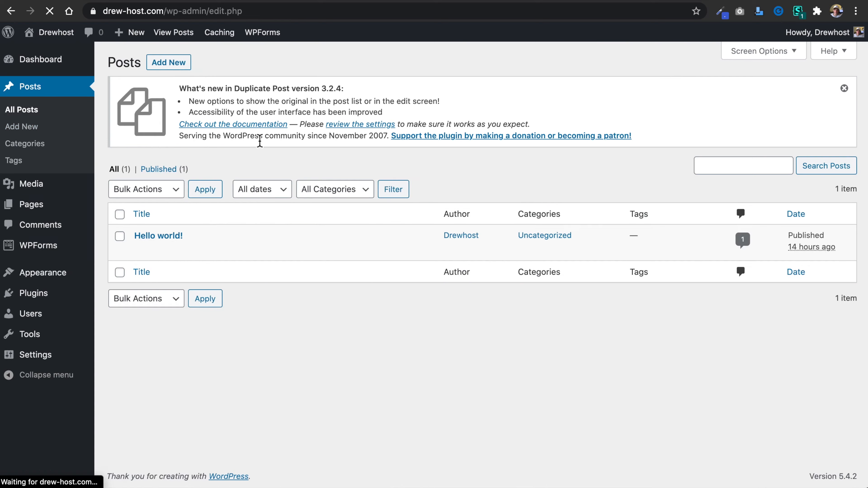
left_click(142, 251)
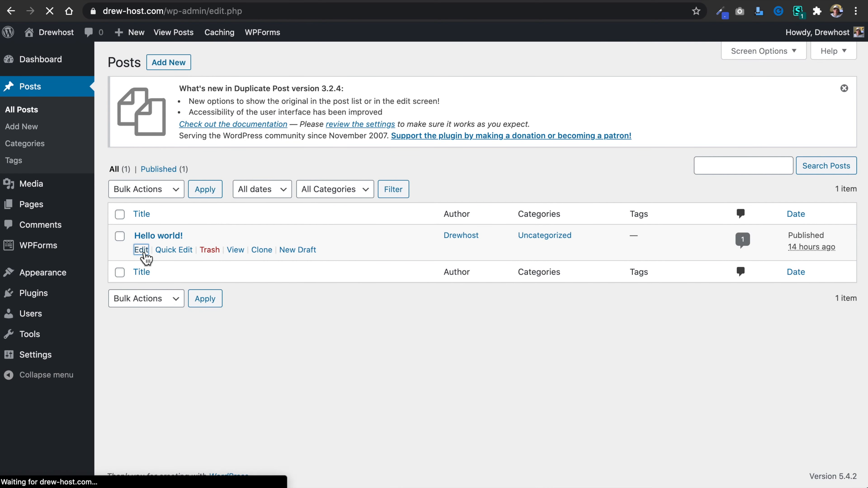
left_click(241, 175)
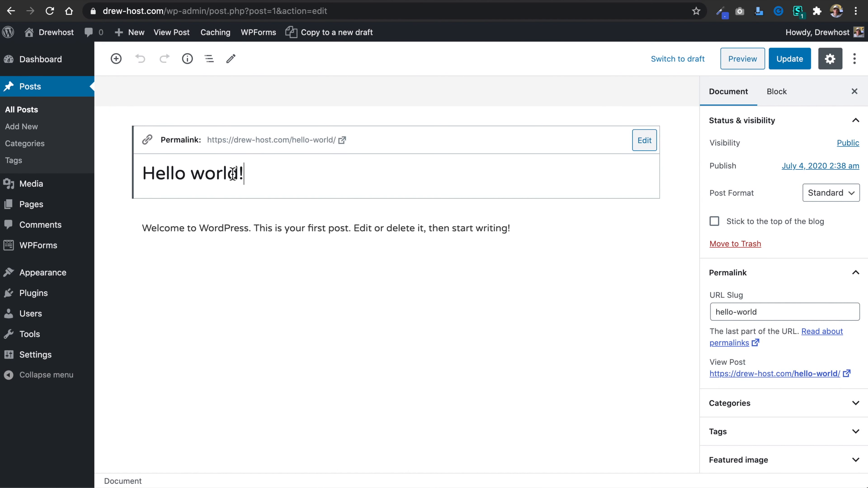
left_click_drag(262, 176, 122, 179)
type("My first Blog Post!")
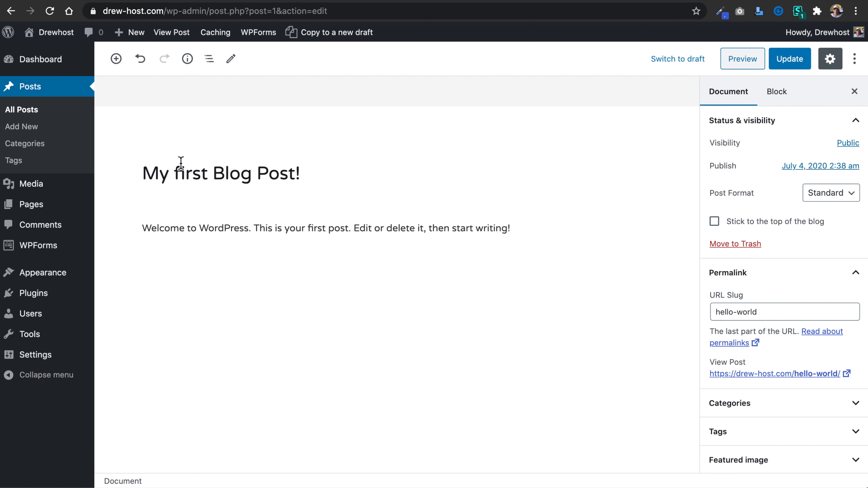
left_click(180, 174)
key("BackSpace")
type("F")
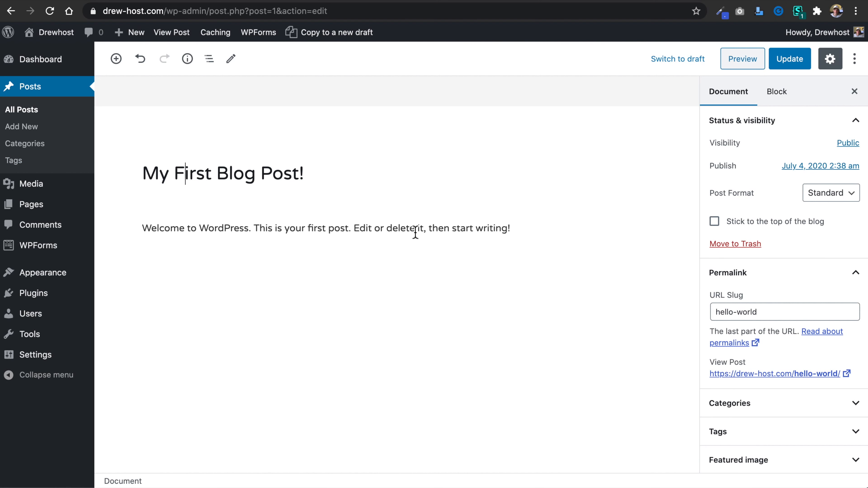
Insert an Image block below the post's welcome paragraph using about-bg-img.jpg from the Media Library.
left_click(415, 232)
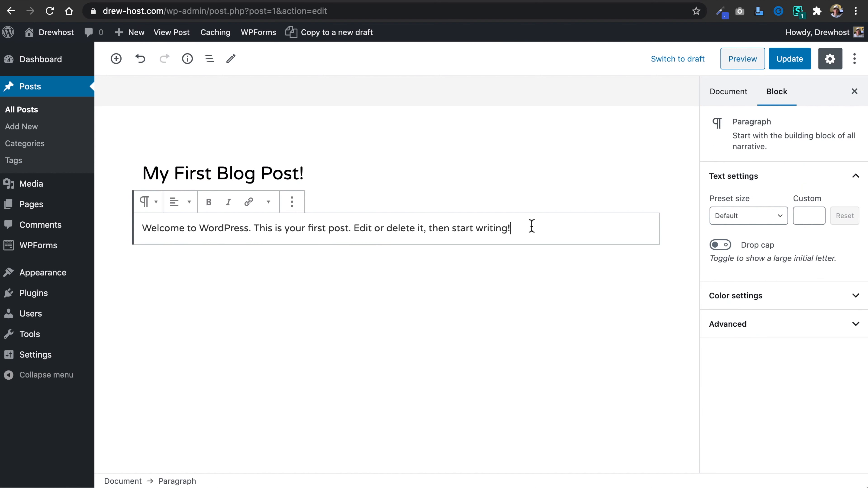
left_click(440, 279)
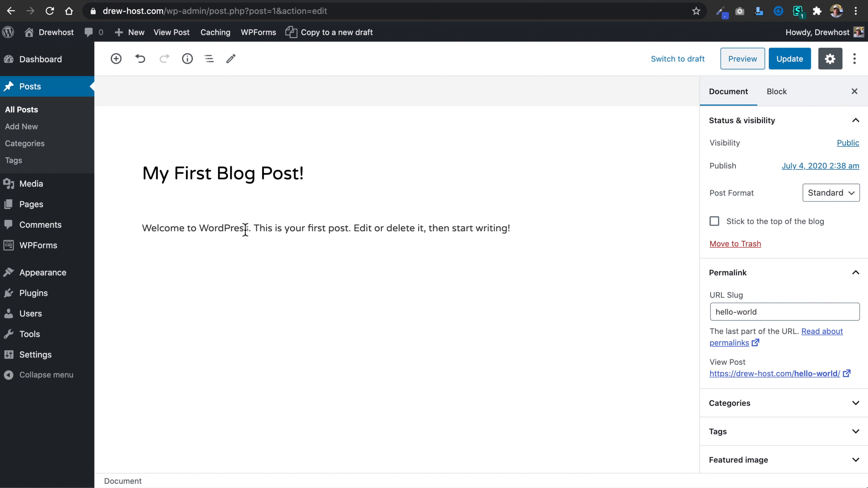
left_click(116, 59)
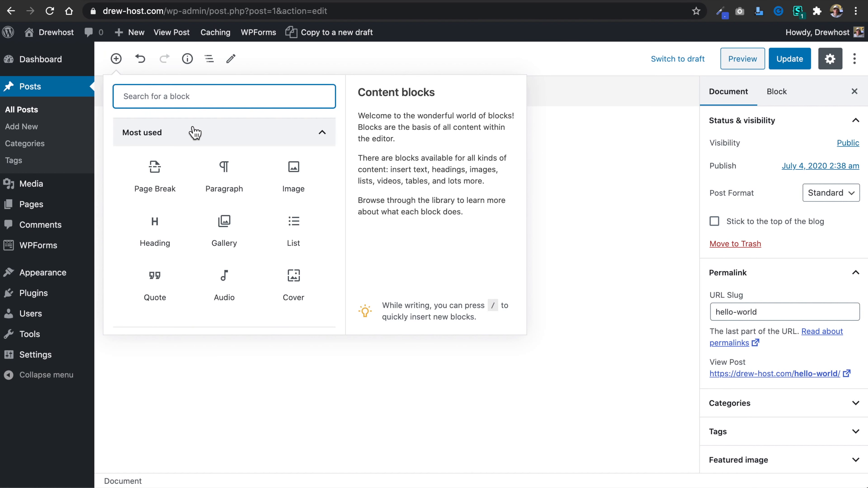
left_click(293, 176)
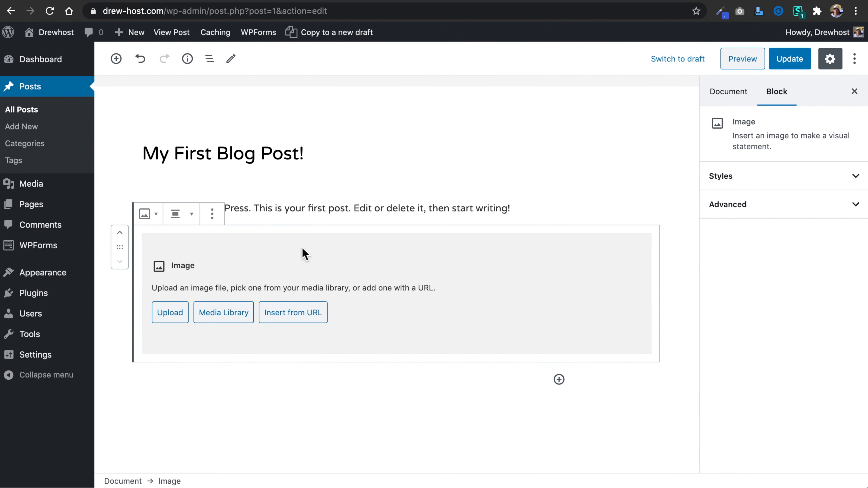
left_click(223, 313)
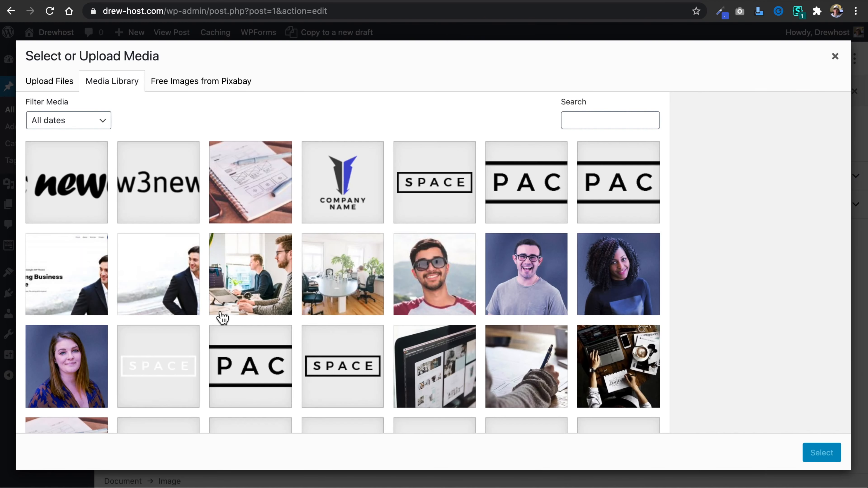
scroll(329, 304, "down", 3)
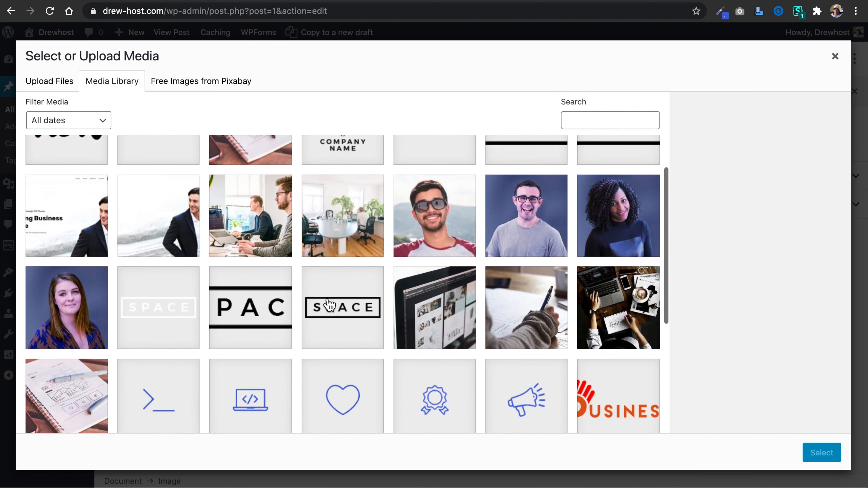
left_click(340, 233)
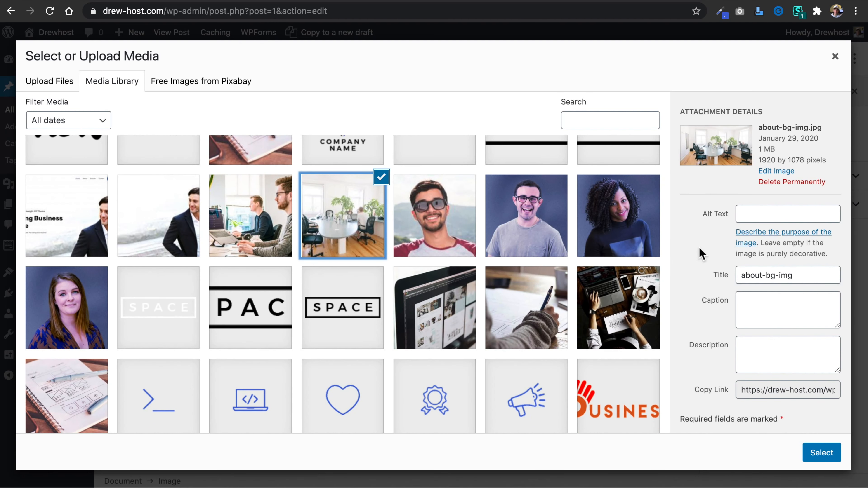
left_click(822, 457)
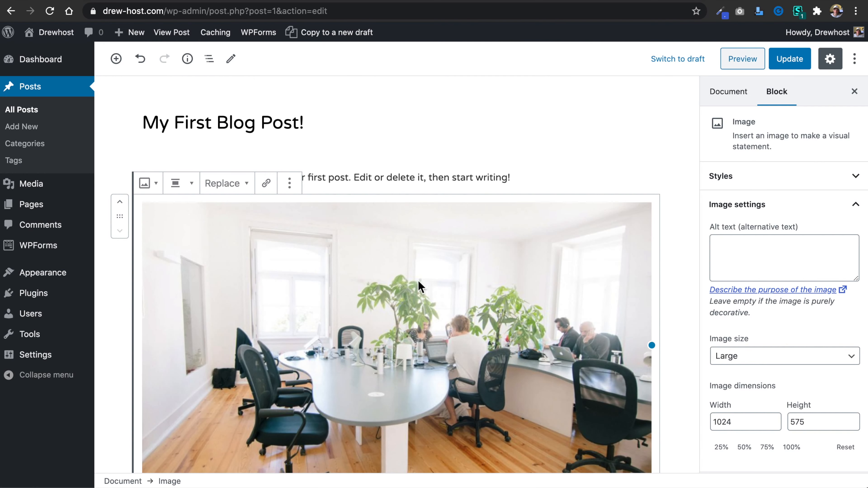
Add an empty Paragraph block below the office image in the post.
left_click(116, 58)
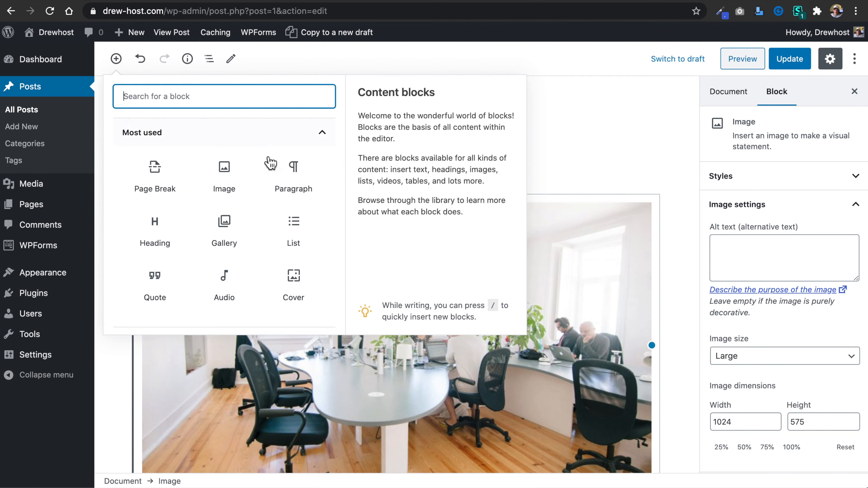
left_click(296, 169)
scroll(320, 236, "down", 2)
left_click(226, 259)
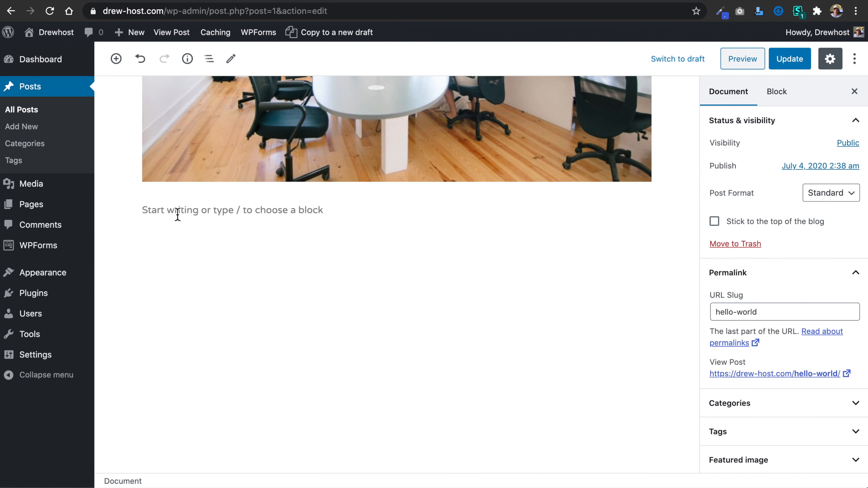
left_click(146, 213)
left_click(258, 231)
Copy the welcome paragraph's full sentence and paste it repeatedly into the empty paragraph below the office image as filler text.
scroll(258, 231, "up", 5)
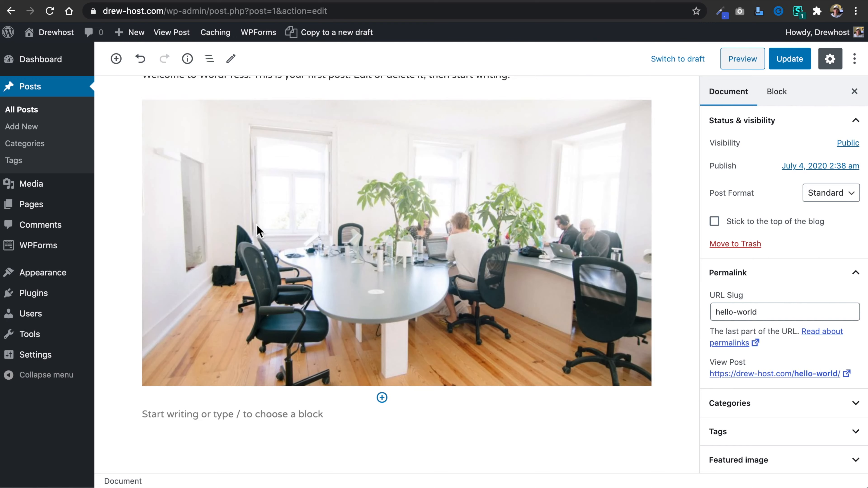
left_click(359, 143)
left_click_drag(474, 143, 133, 142)
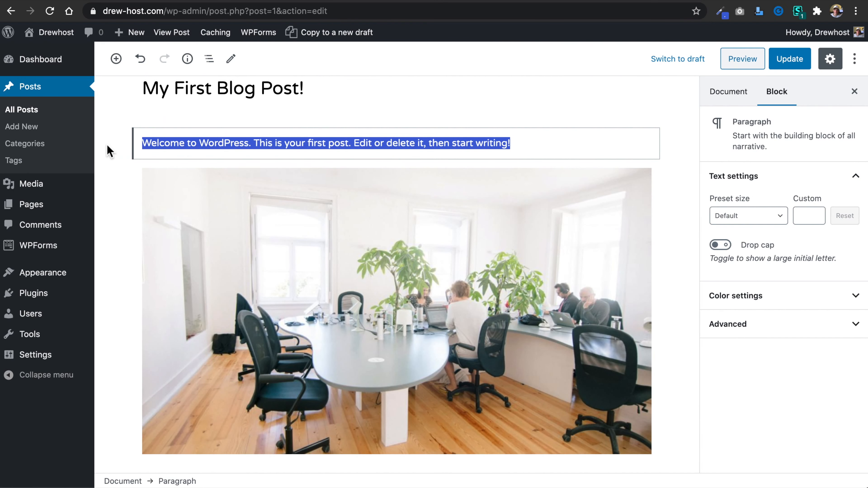
scroll(256, 253, "down", 5)
left_click(230, 277)
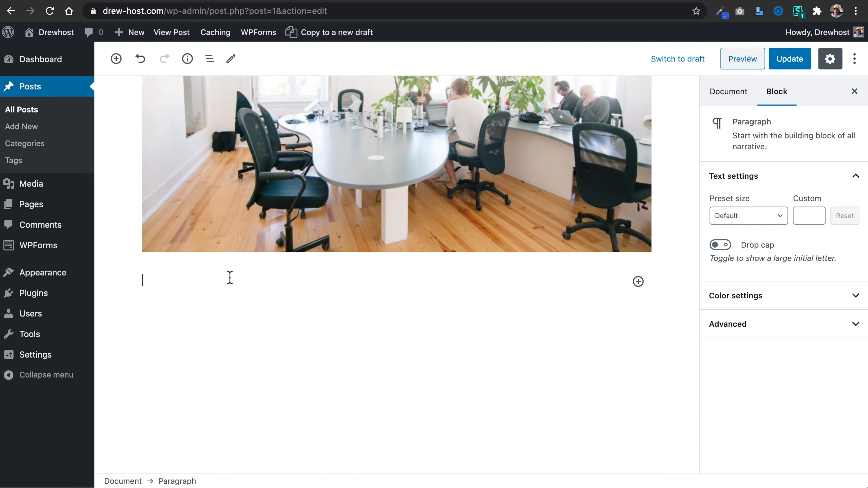
key("super+v")
key("super+v")
key("super+v")
key("super+v")
key("super+v")
key("super+v")
key("super+v")
key("super+v")
key("super+v")
key("super+v")
key("super+v")
key("super+v")
key("super+v")
key("super+v")
key("super+v")
key("super+v")
key("super+v")
key("super+v")
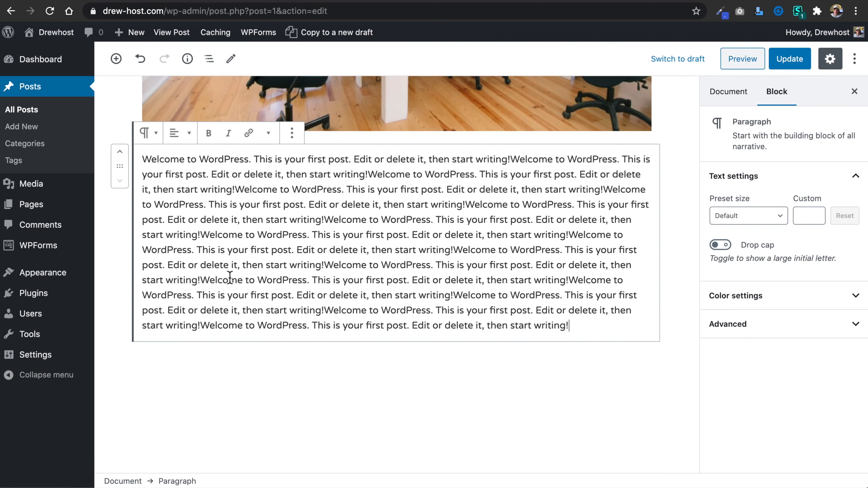
Hide the settings sidebar, then turn on the Top toolbar view option and try Spotlight mode on and off.
scroll(470, 238, "up", 20)
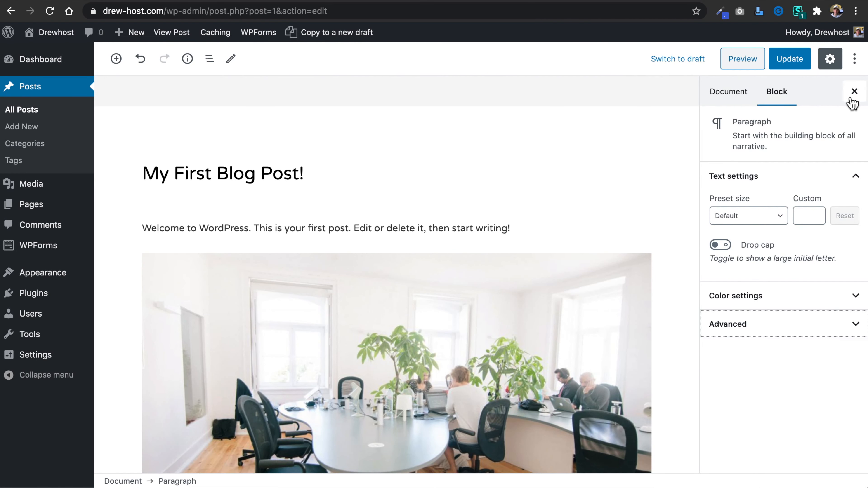
left_click(855, 91)
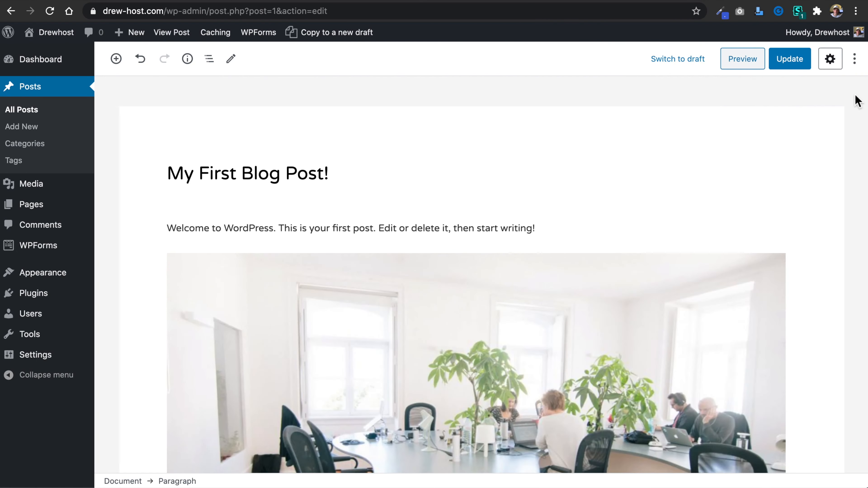
left_click(854, 58)
left_click(834, 121)
left_click(834, 122)
left_click(834, 123)
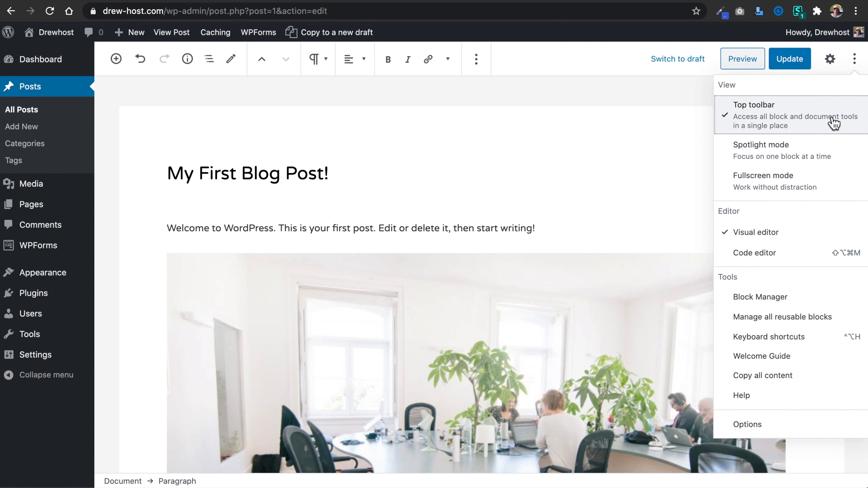
left_click(842, 151)
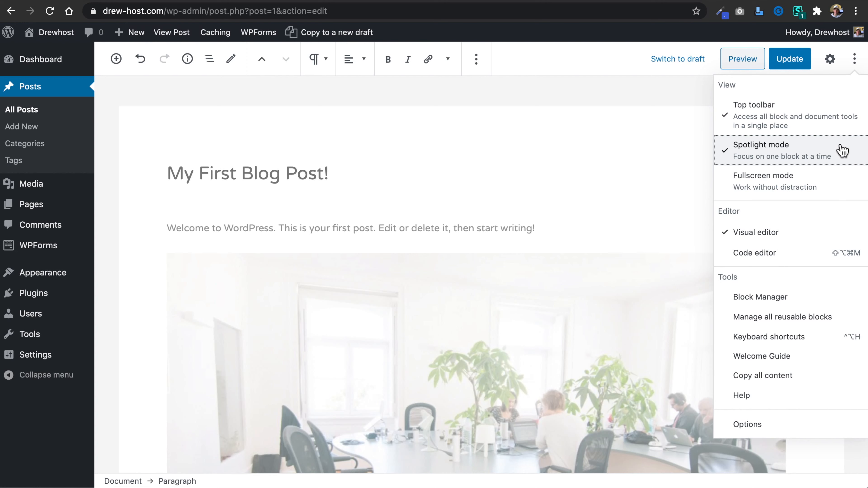
left_click(842, 151)
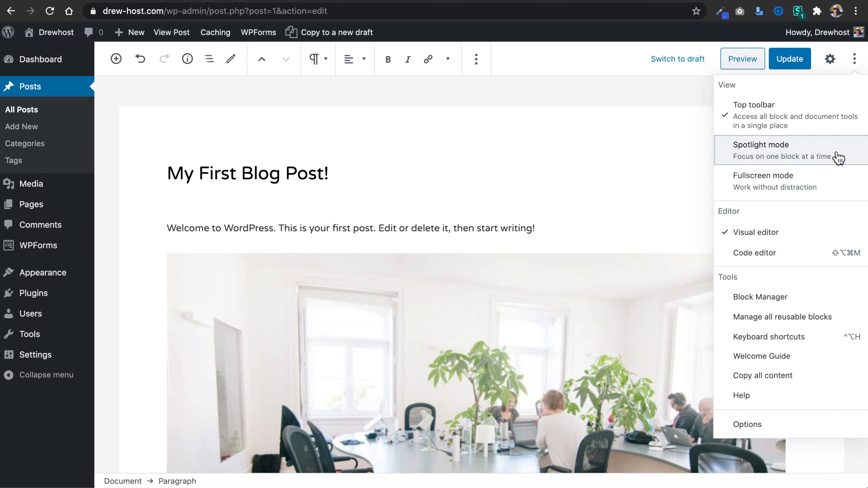
Reopen the document settings and change the post's URL slug to my-first-blog-post.
left_click(838, 61)
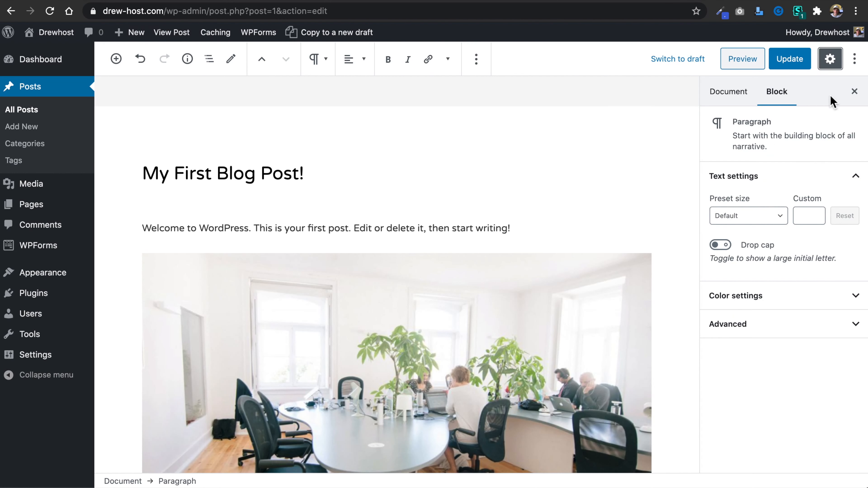
left_click(727, 99)
scroll(782, 239, "down", 3)
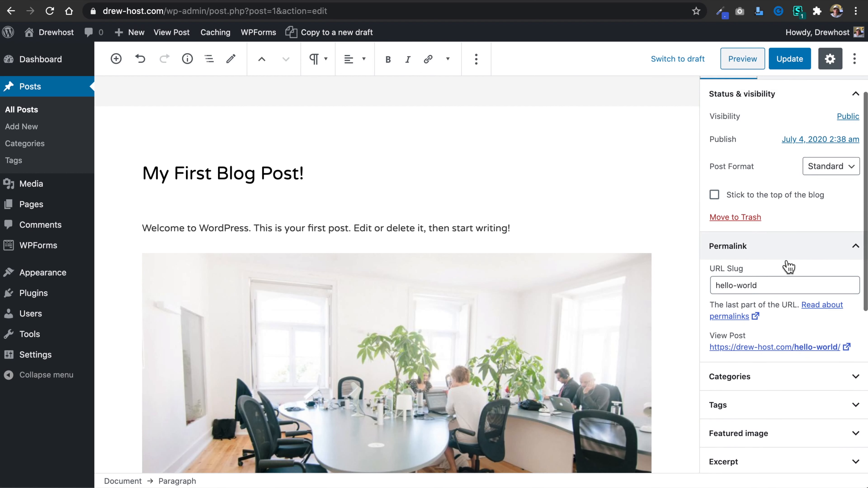
left_click(790, 226)
double_click(791, 226)
triple_click(789, 226)
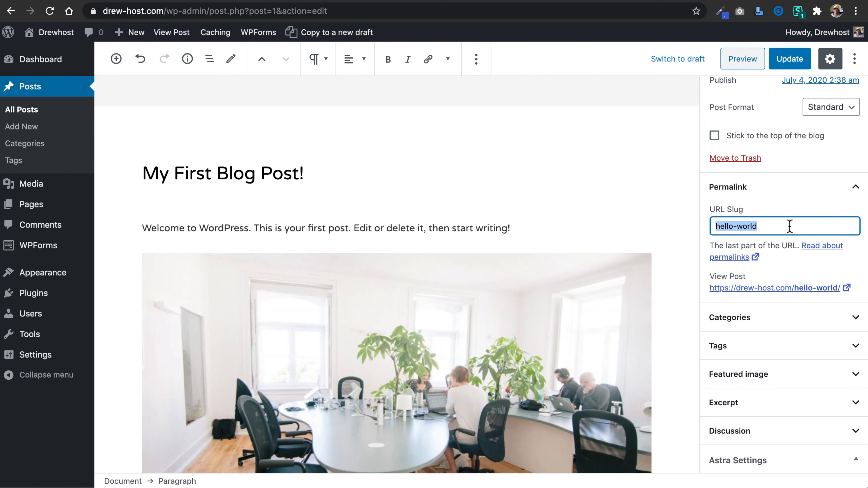
type("my-firs")
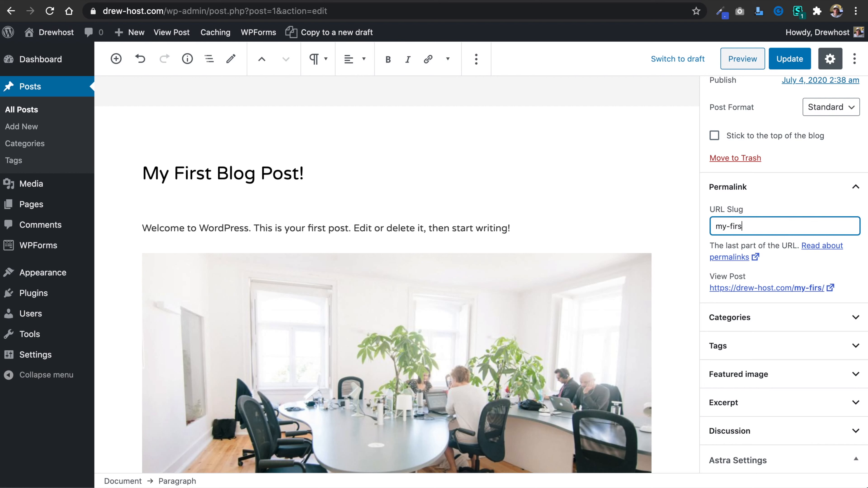
type("t-blog")
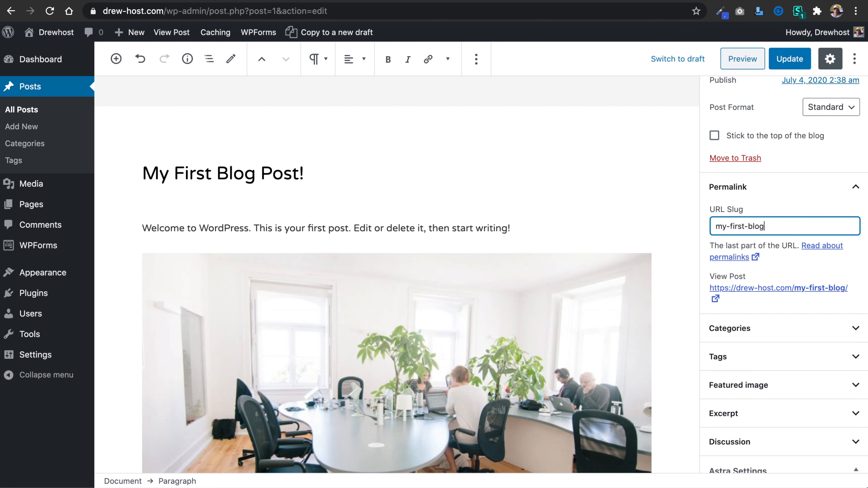
type("-post")
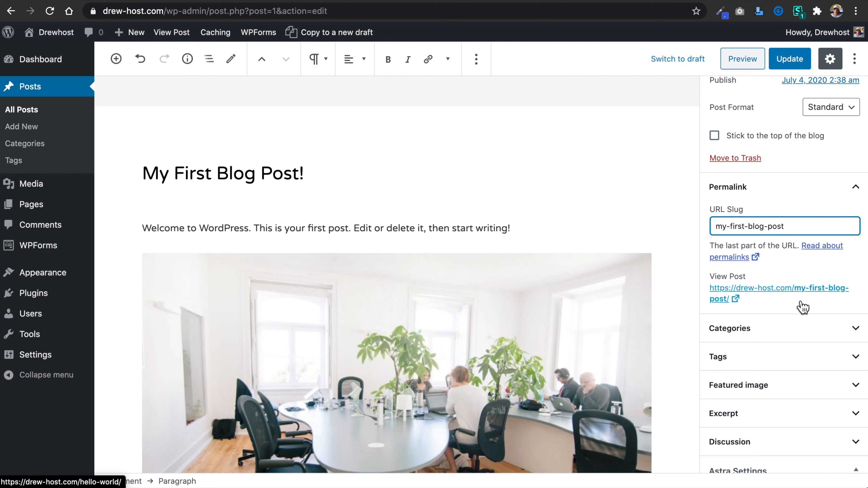
Set the office meeting-table photo from the Media Library as the post's featured image and update the post.
scroll(803, 307, "down", 5)
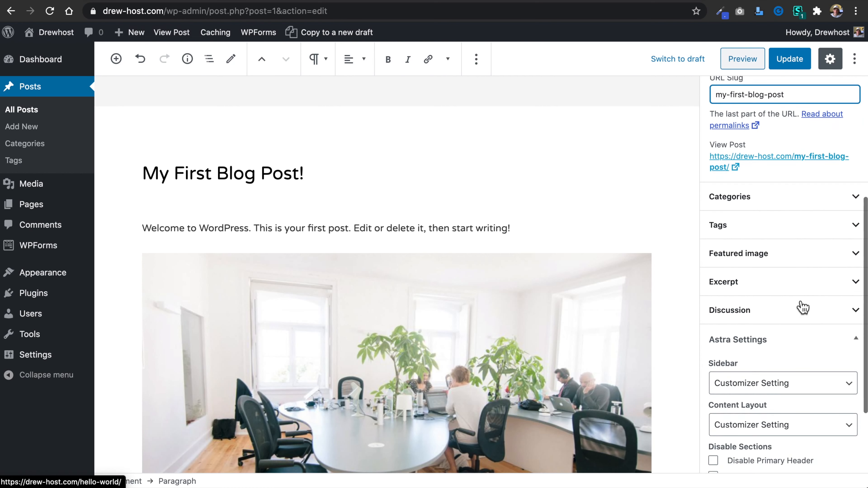
scroll(802, 307, "down", 2)
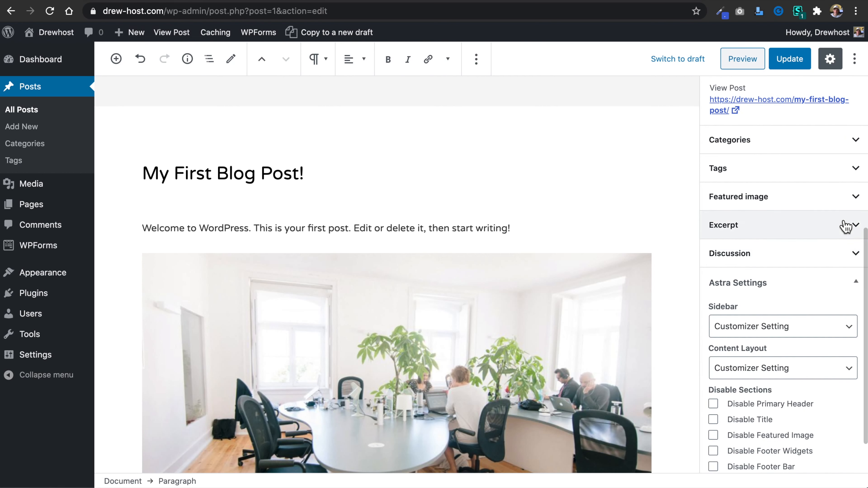
left_click(856, 197)
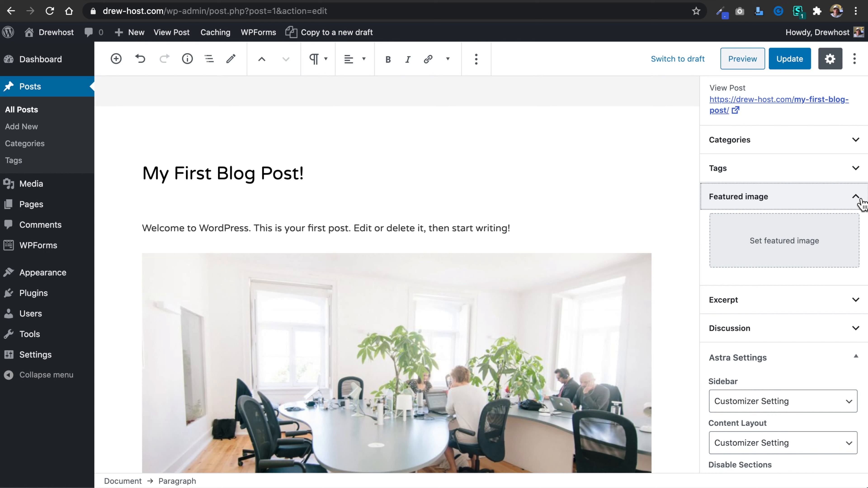
left_click(791, 245)
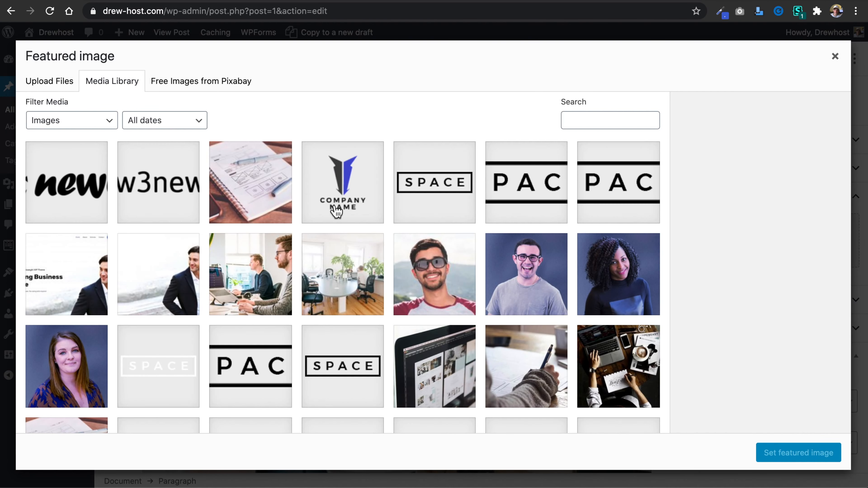
left_click(336, 236)
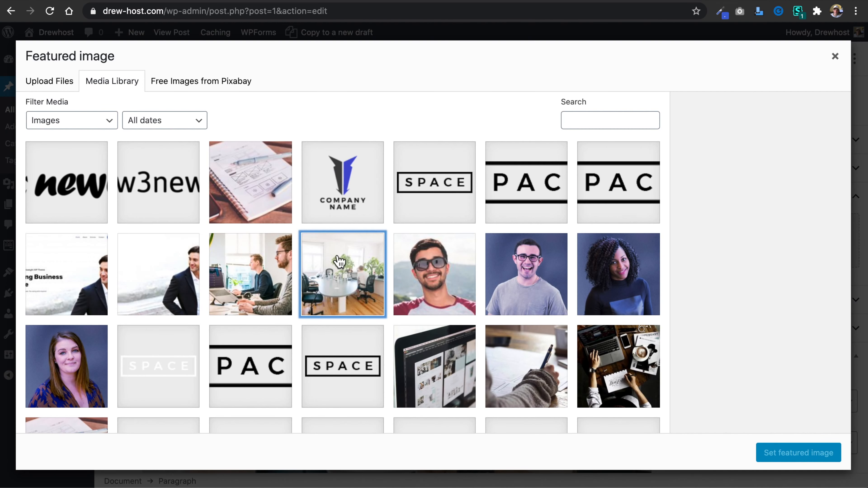
left_click(794, 452)
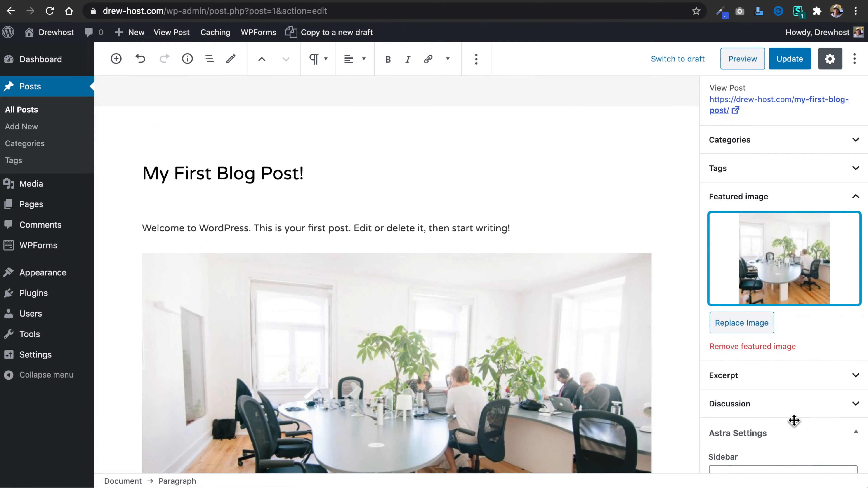
scroll(824, 335, "up", 10)
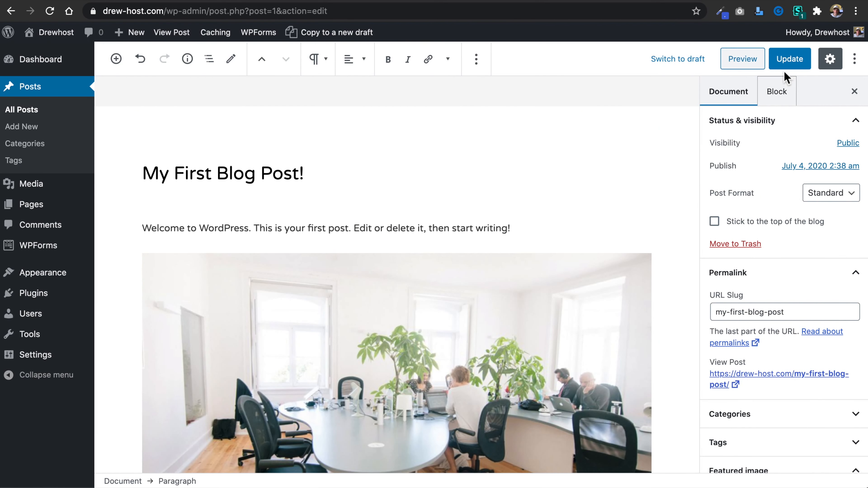
left_click(792, 60)
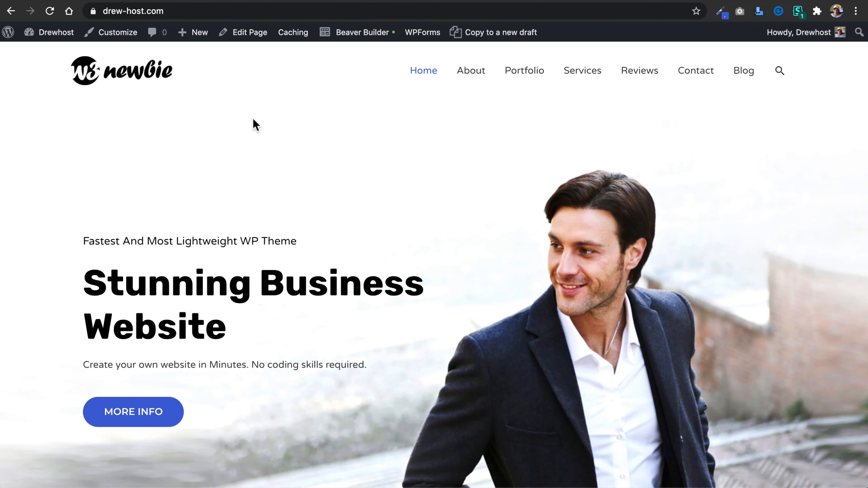
Reload the live site, check how the new post is listed on the Blog page, and open the full post.
left_click(50, 11)
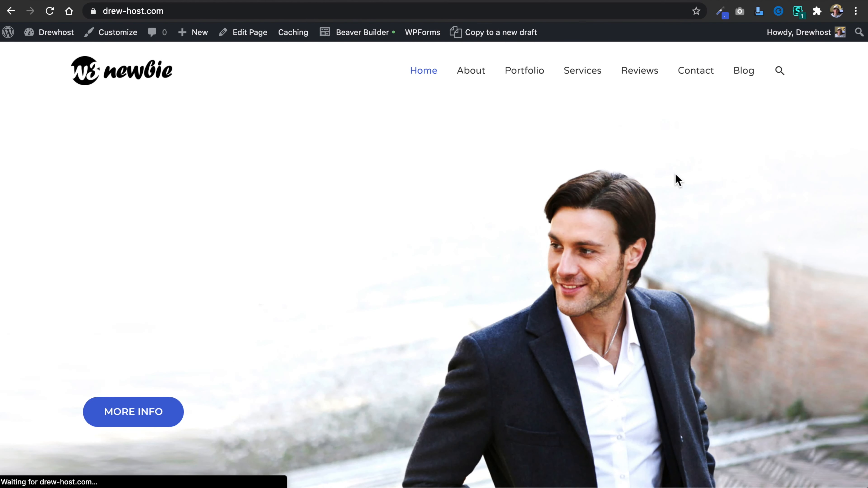
left_click(745, 73)
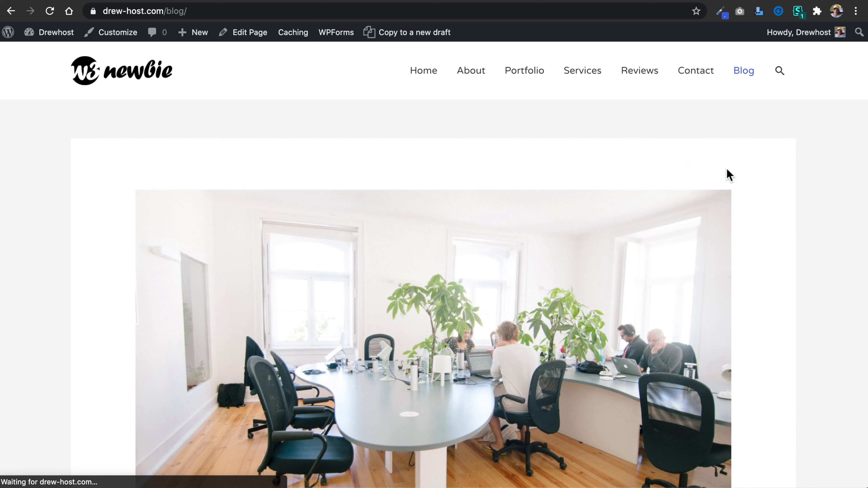
scroll(430, 178, "down", 5)
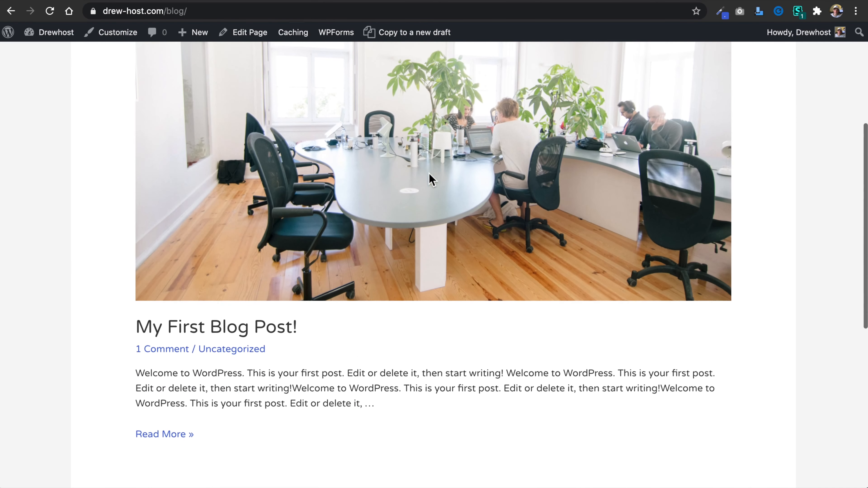
scroll(393, 269, "down", 6)
scroll(393, 270, "up", 5)
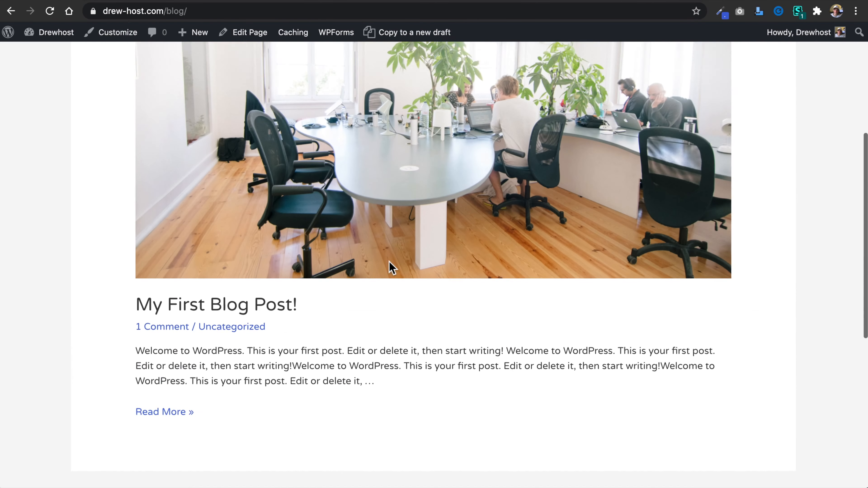
scroll(392, 267, "up", 3)
scroll(454, 213, "up", 4)
scroll(456, 214, "down", 4)
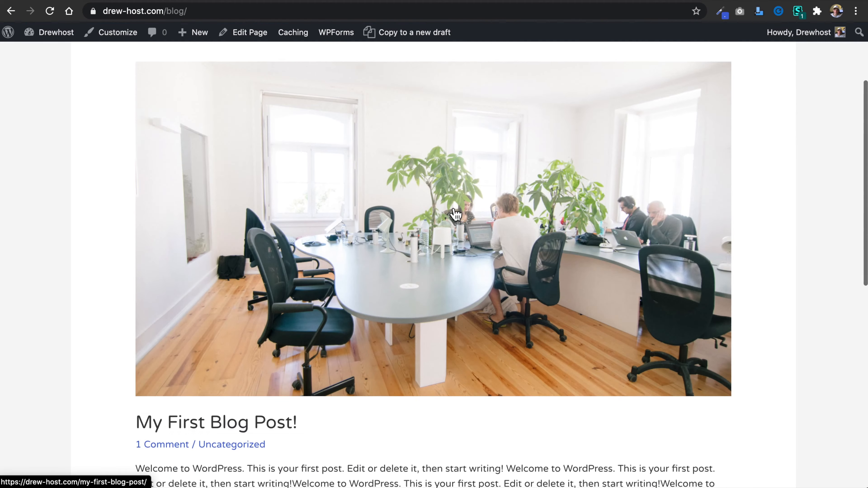
scroll(454, 214, "down", 10)
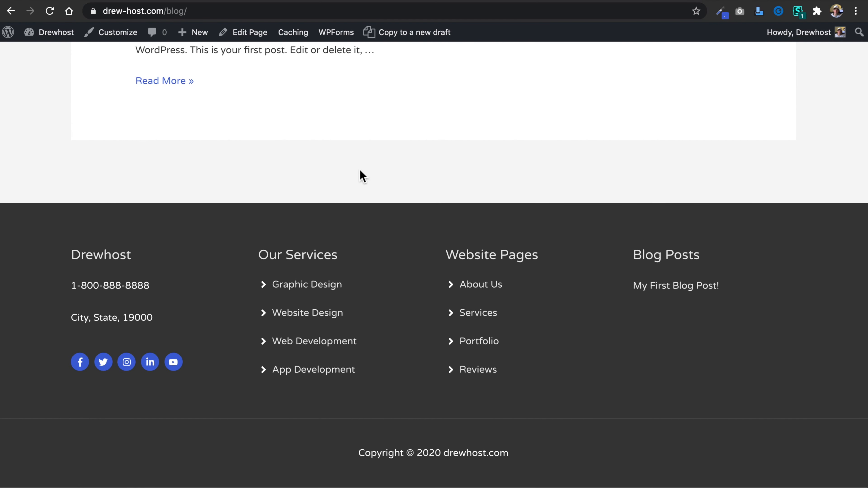
scroll(360, 170, "up", 5)
scroll(360, 170, "up", 3)
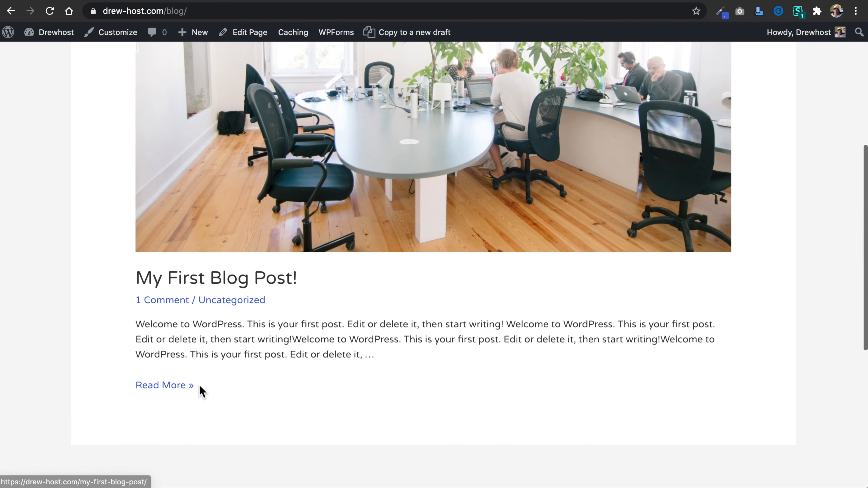
left_click(175, 392)
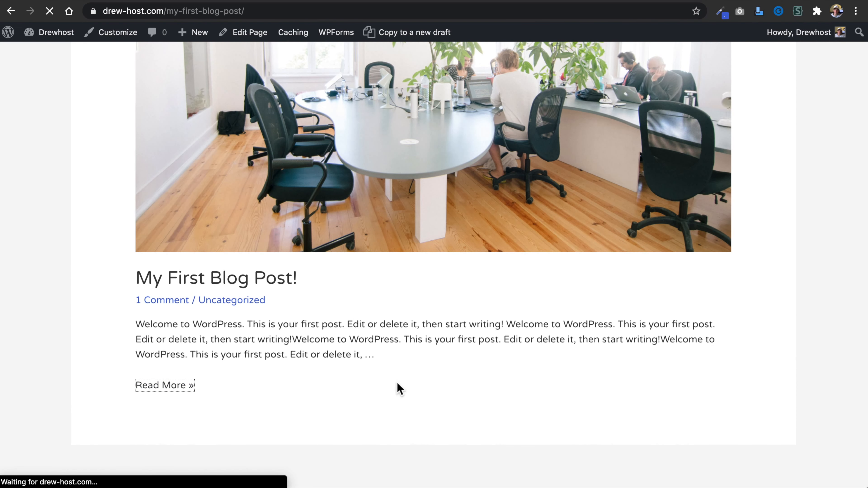
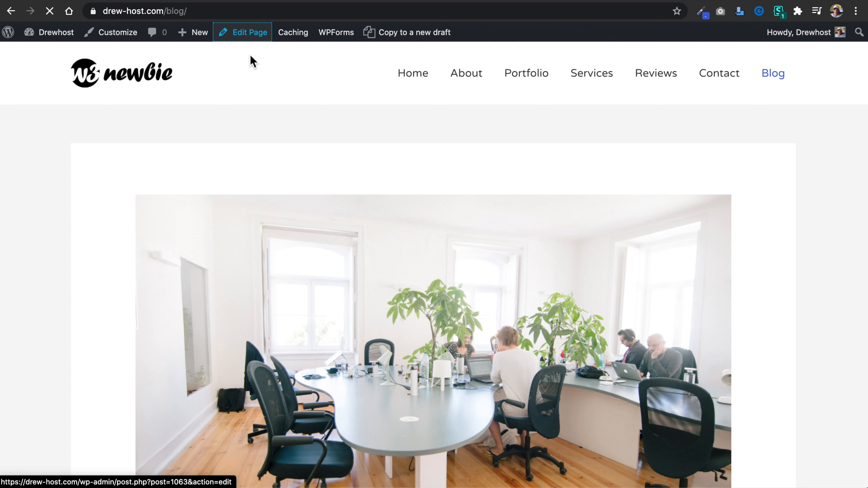
Create a new post category named Blog with no parent category.
left_click(247, 39)
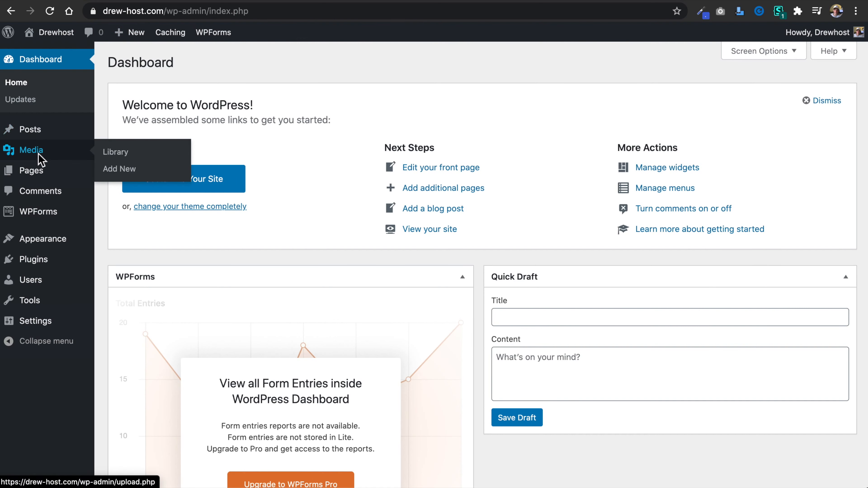
mouse_move(37, 132)
left_click(134, 167)
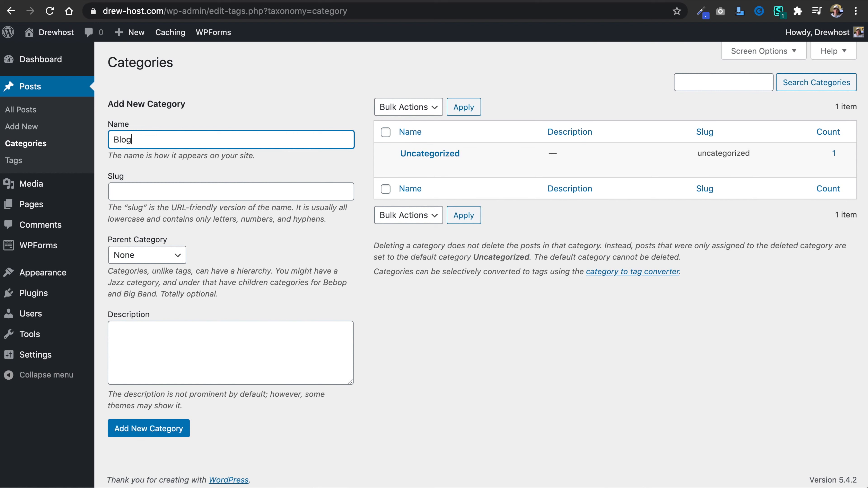
key("Tab")
key("Tab")
left_click(138, 430)
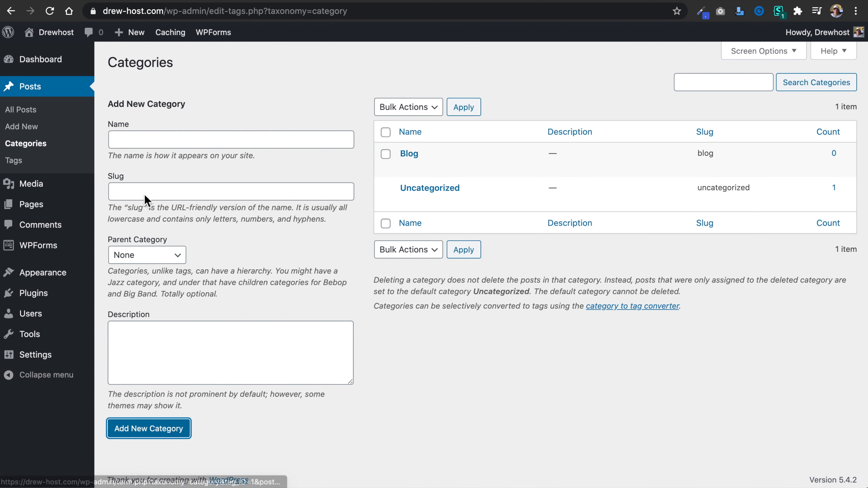
Open My First Blog Post! for editing and assign it to the Blog category instead of Uncategorized.
left_click(21, 109)
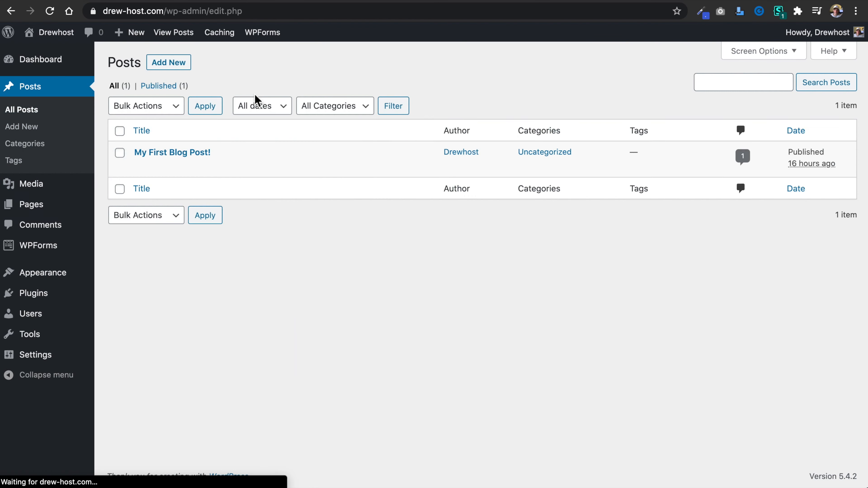
left_click(142, 167)
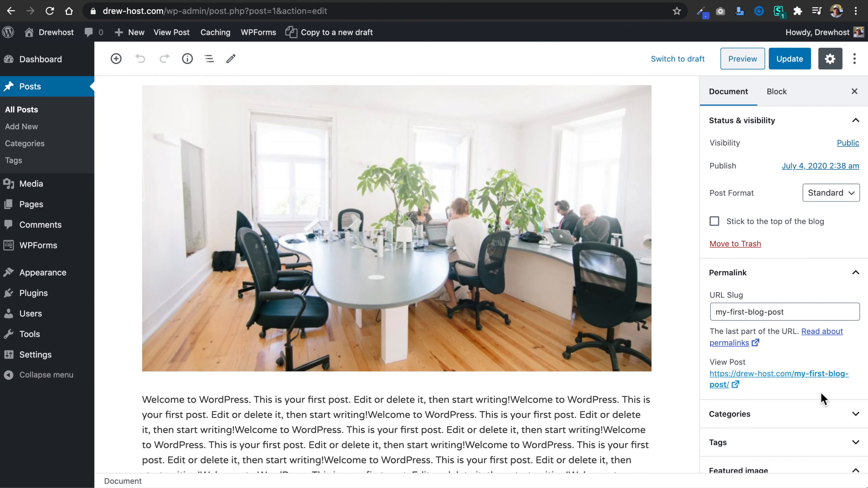
left_click(838, 414)
scroll(837, 354, "down", 6)
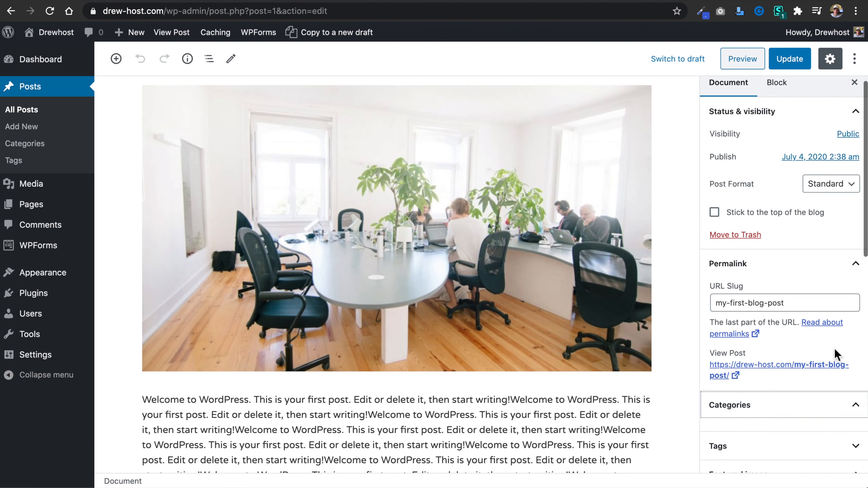
left_click(715, 254)
left_click(715, 240)
Add the tags website and wordpres to the blog post and update it.
scroll(815, 312, "down", 1)
scroll(812, 310, "down", 3)
scroll(810, 308, "up", 2)
left_click(811, 232)
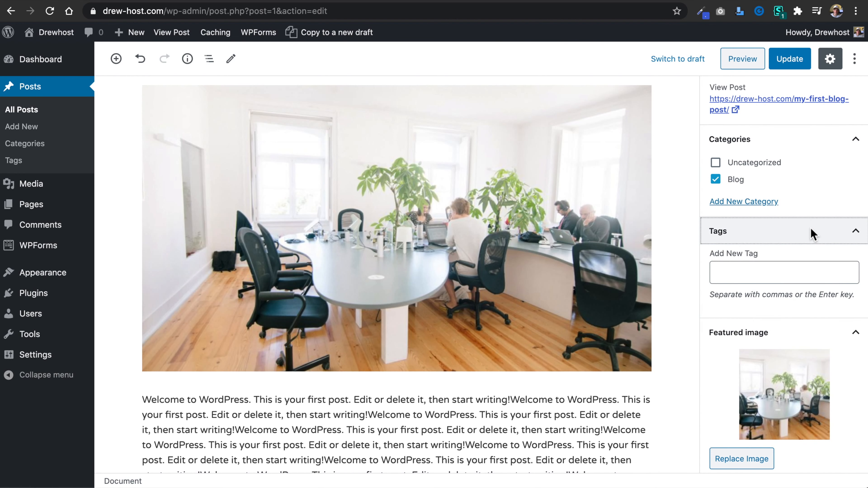
left_click(786, 274)
type("website")
key("Return")
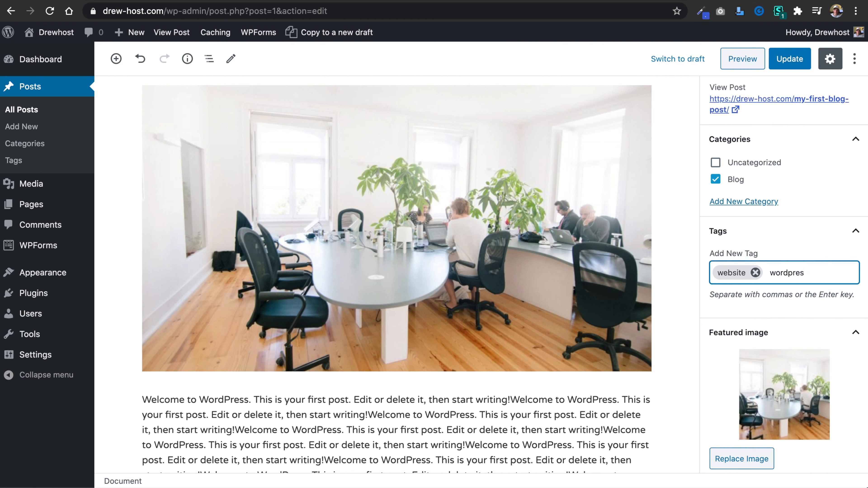
key("BackSpace")
key("BackSpace")
key("BackSpace")
key("BackSpace")
key("BackSpace")
key("BackSpace")
key("BackSpace")
key("BackSpace")
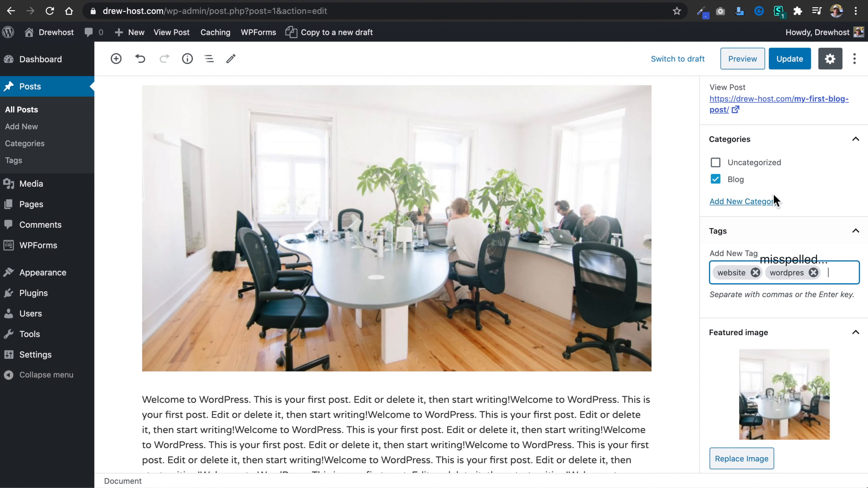
left_click(791, 60)
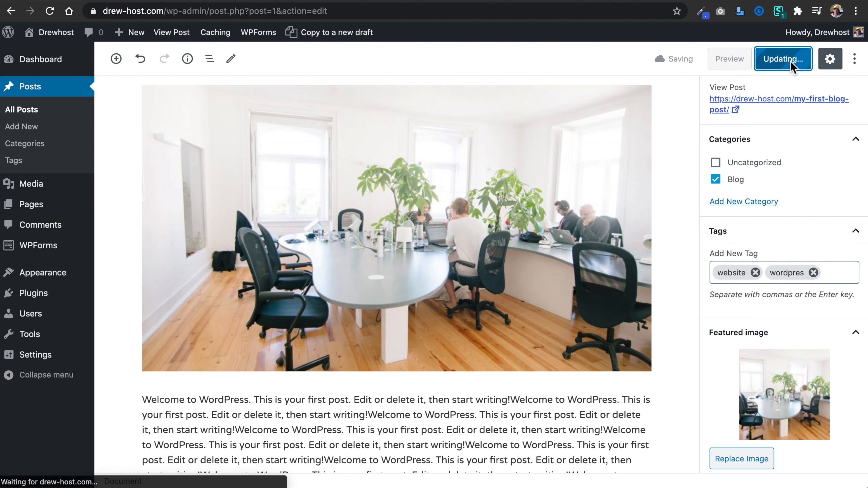
In Astra's sidebar options, set both Blog Posts and Archives to Right Sidebar and publish the change.
left_click(191, 1)
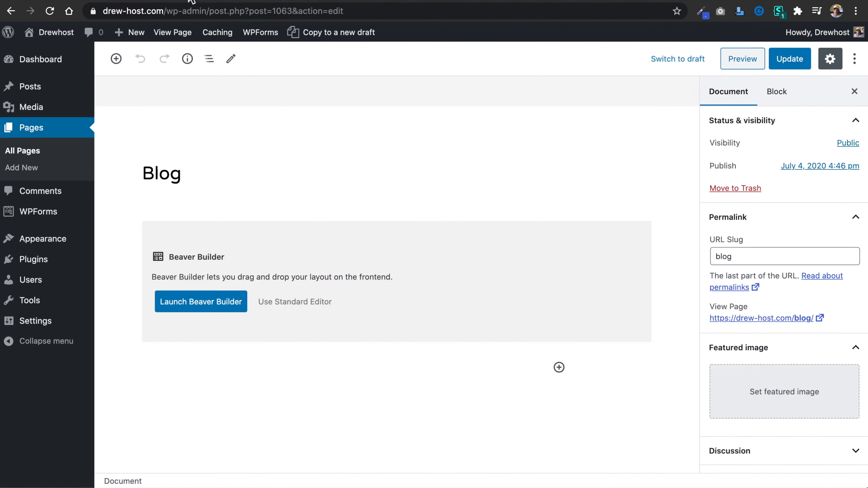
left_click(116, 1)
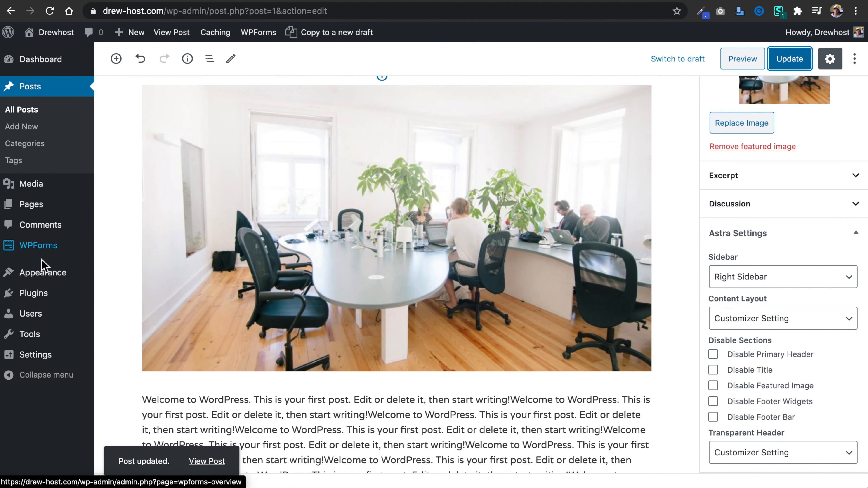
mouse_move(42, 272)
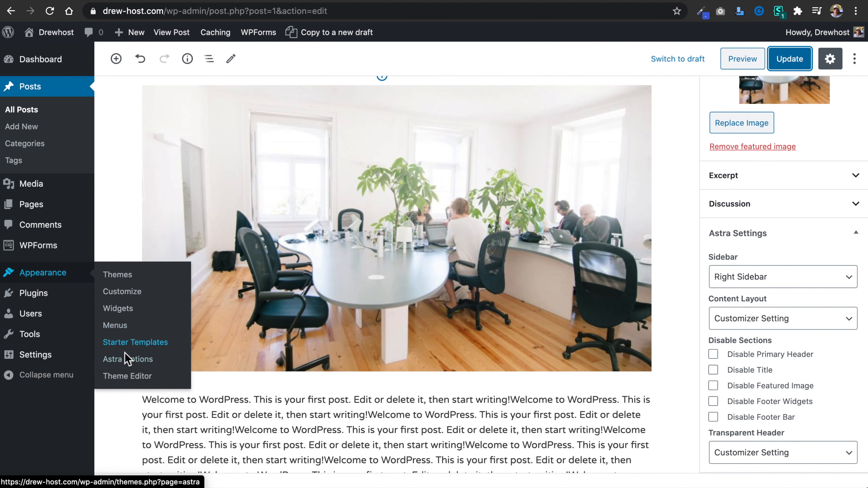
left_click(129, 359)
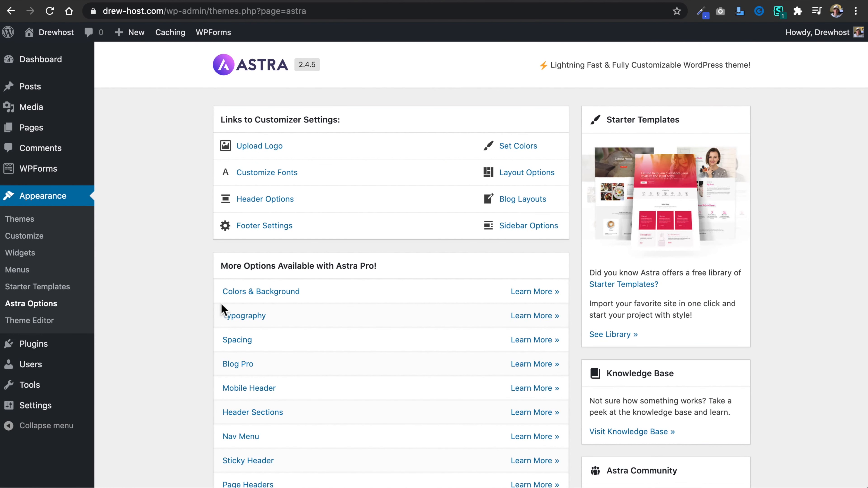
left_click(536, 229)
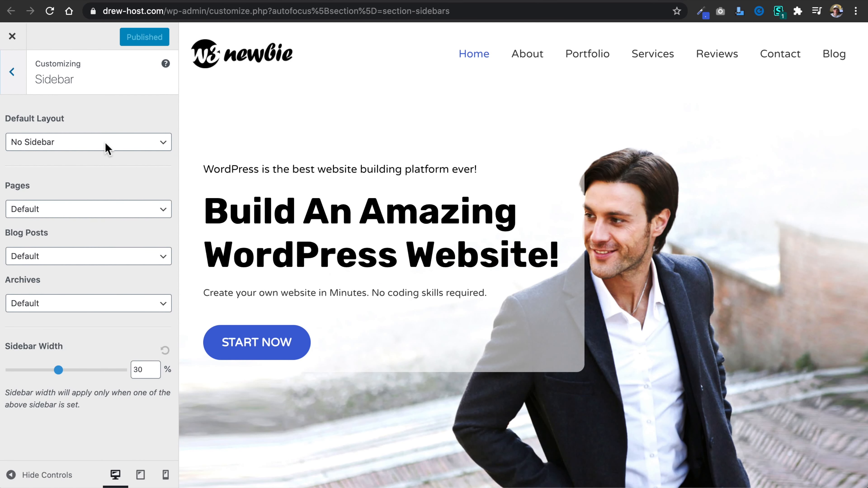
left_click(97, 258)
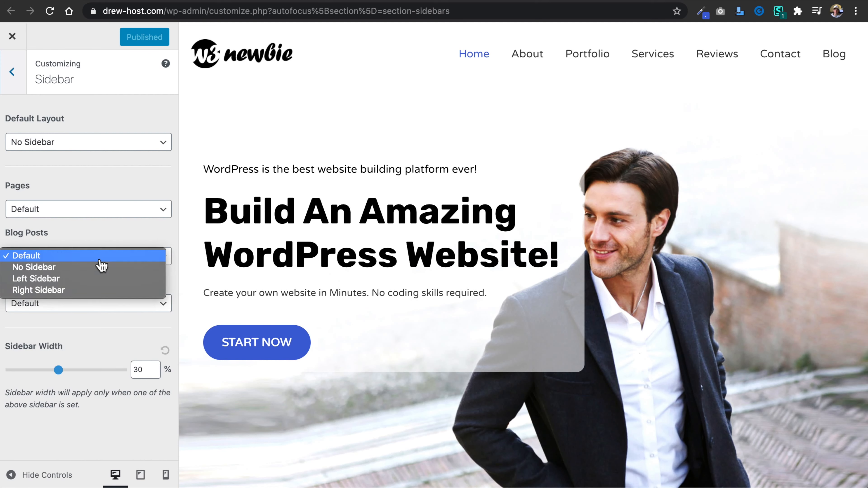
left_click(101, 290)
left_click(119, 258)
left_click(119, 258)
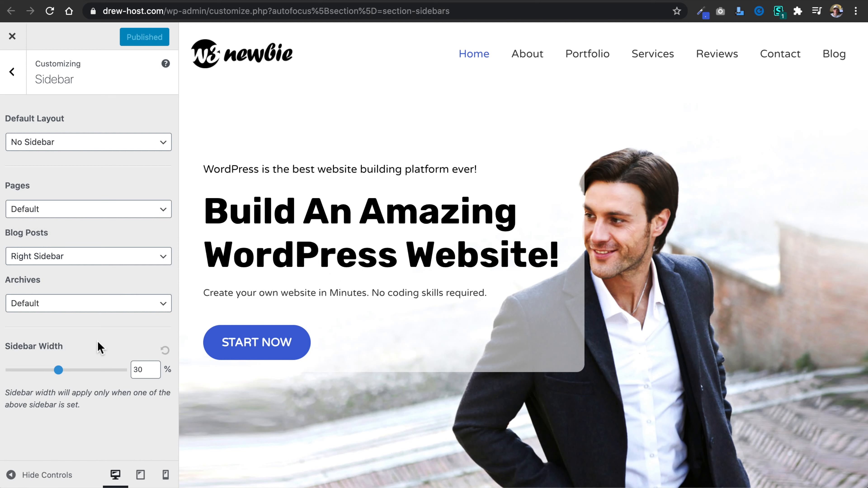
left_click(99, 307)
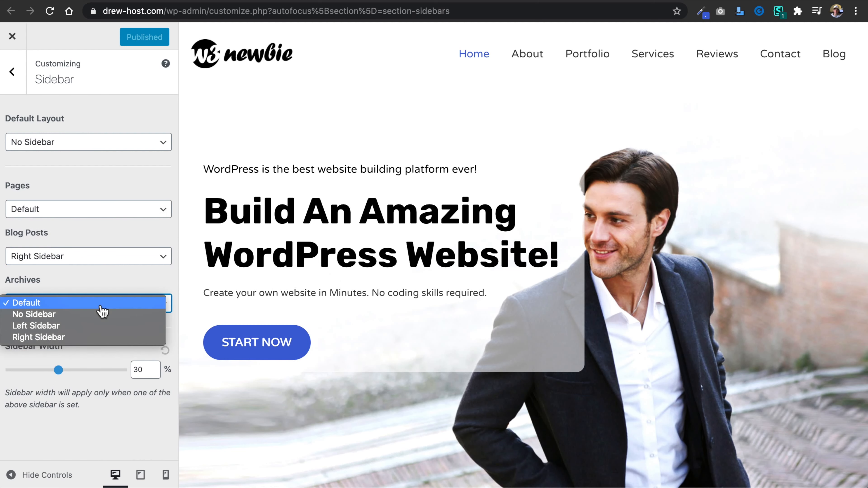
left_click(97, 337)
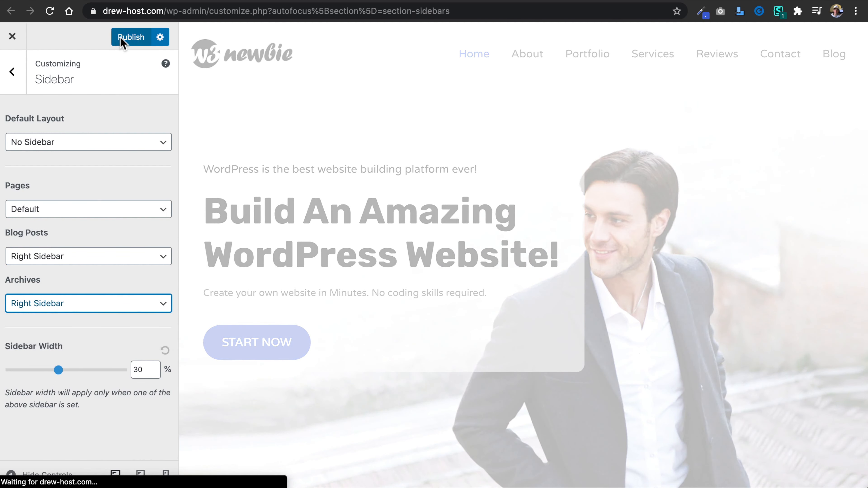
left_click(120, 38)
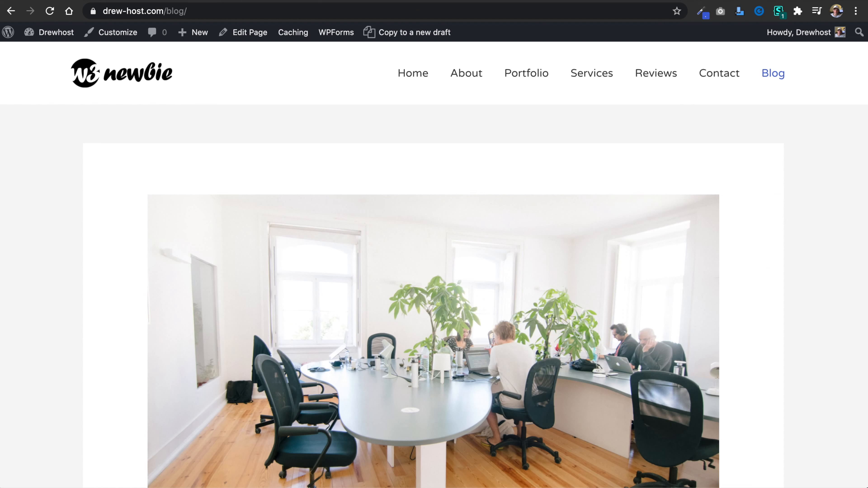
Reload the live Blog page and review the widgets shown in its sidebar from top to bottom.
left_click(49, 10)
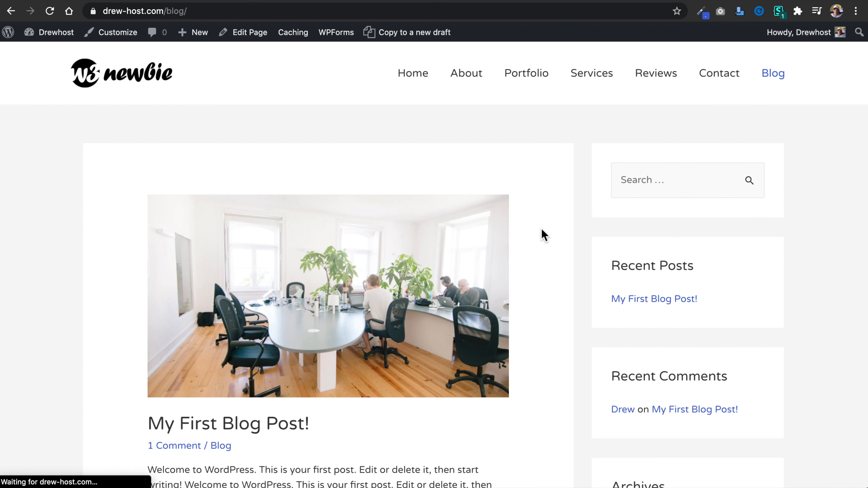
left_click(656, 181)
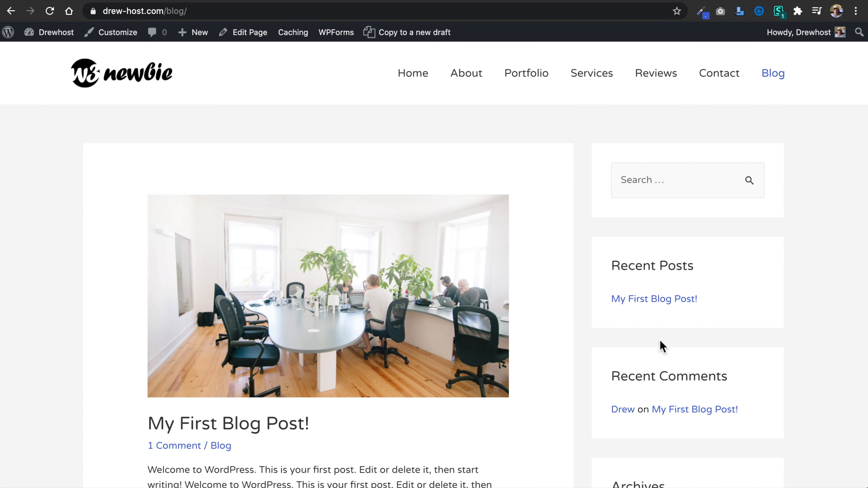
scroll(650, 215, "down", 12)
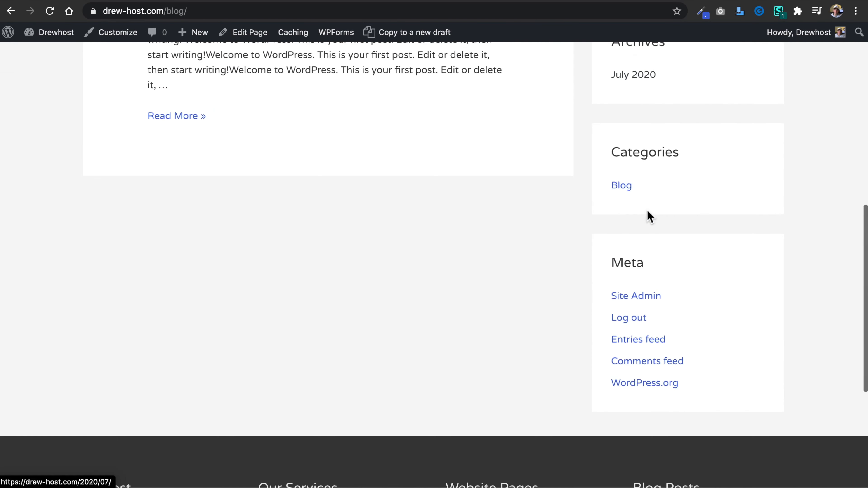
scroll(649, 215, "up", 11)
scroll(649, 215, "up", 2)
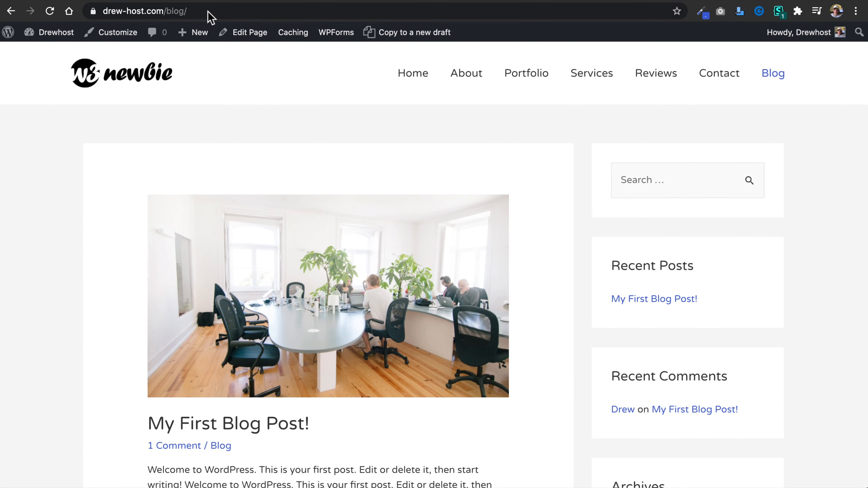
Delete the Meta, Categories and Archives widgets from the Main Sidebar widget area.
left_click(84, 0)
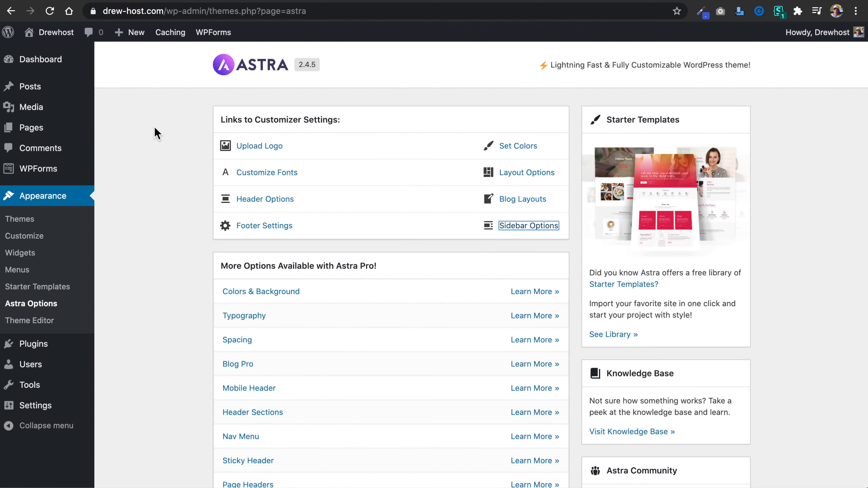
left_click(20, 252)
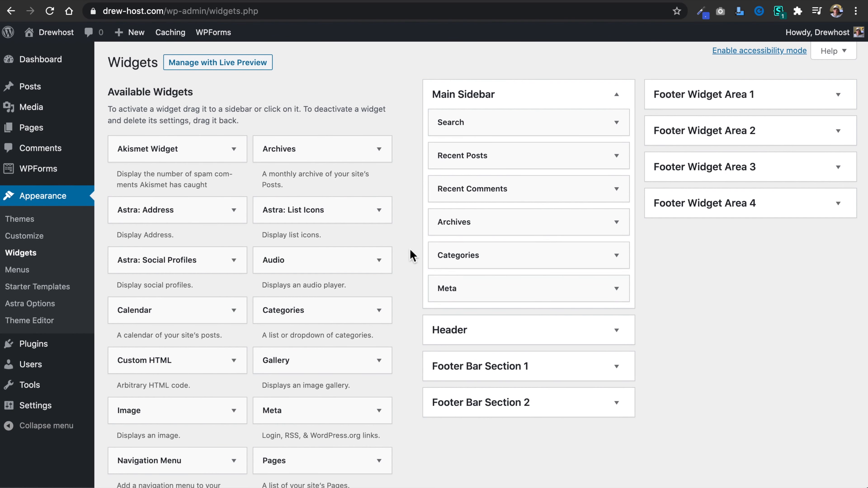
left_click(616, 289)
left_click(448, 354)
left_click(617, 255)
left_click(441, 364)
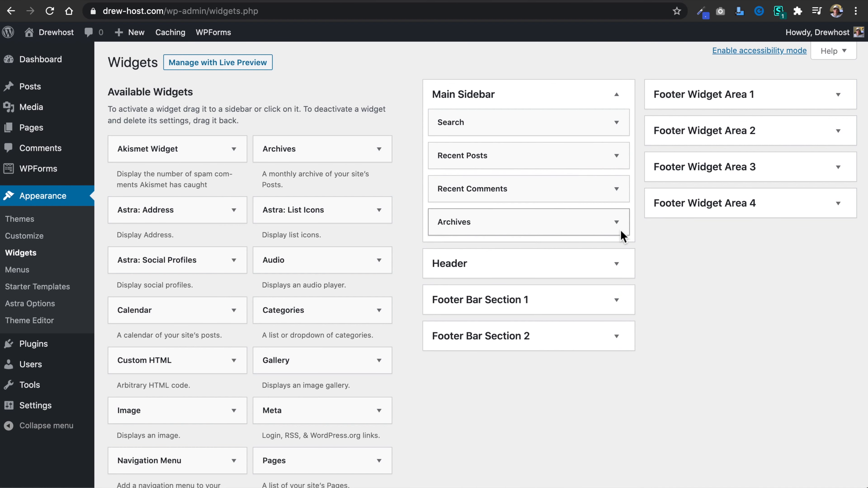
left_click(616, 223)
left_click(449, 319)
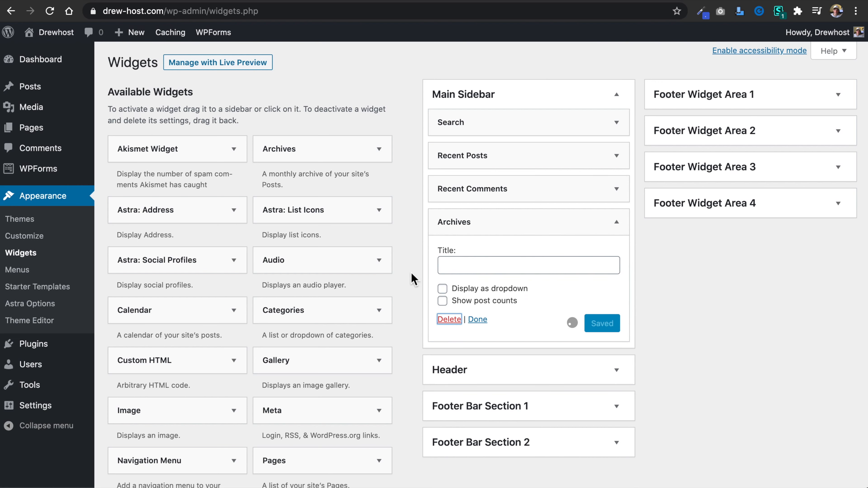
Look through the available and inactive widgets for other content that could go in the sidebar.
scroll(413, 318, "down", 10)
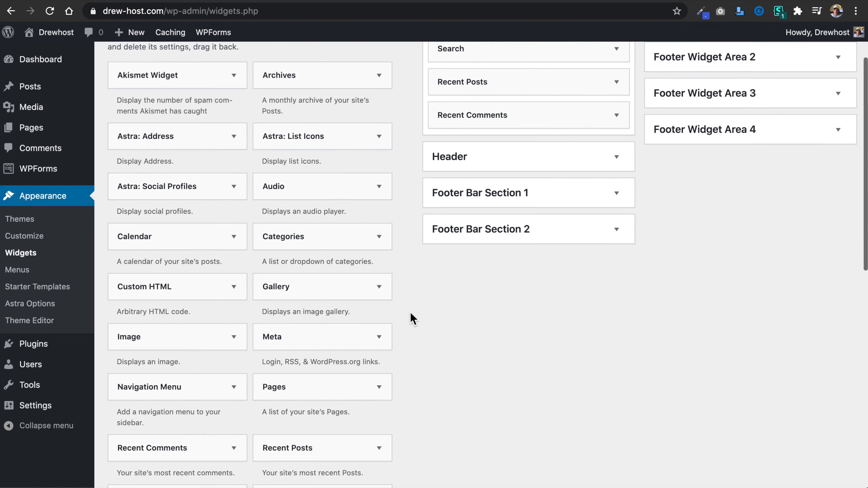
scroll(253, 335, "down", 1)
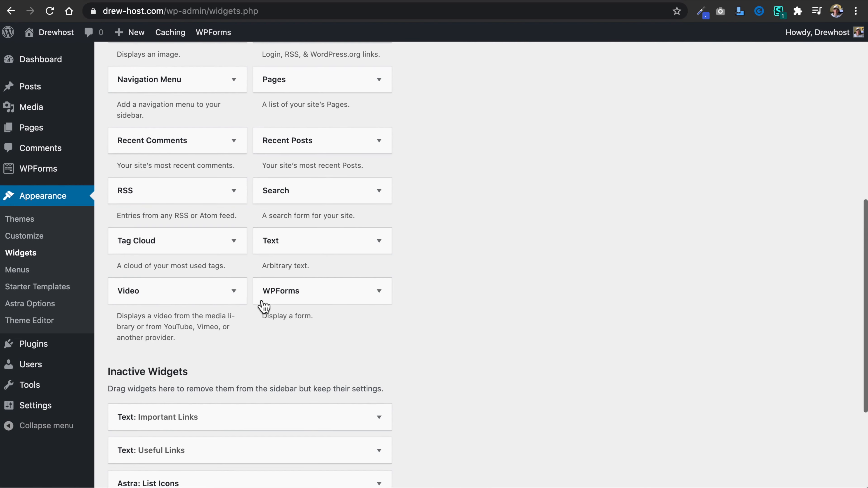
scroll(259, 320, "down", 3)
scroll(259, 320, "down", 2)
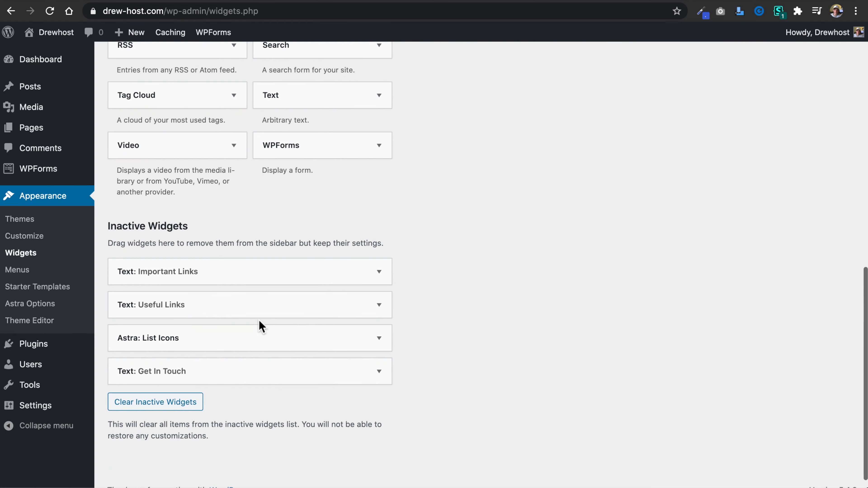
scroll(249, 183, "up", 15)
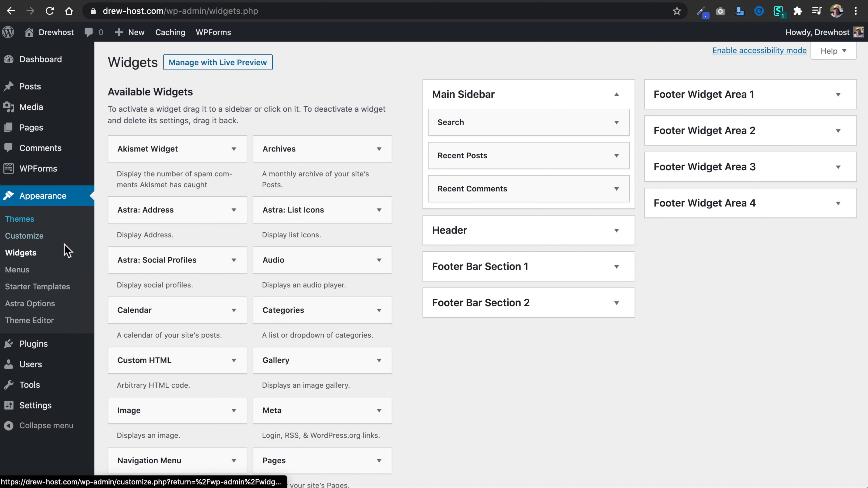
Search the WordPress plugin directory for "sidebar social media".
left_click(32, 348)
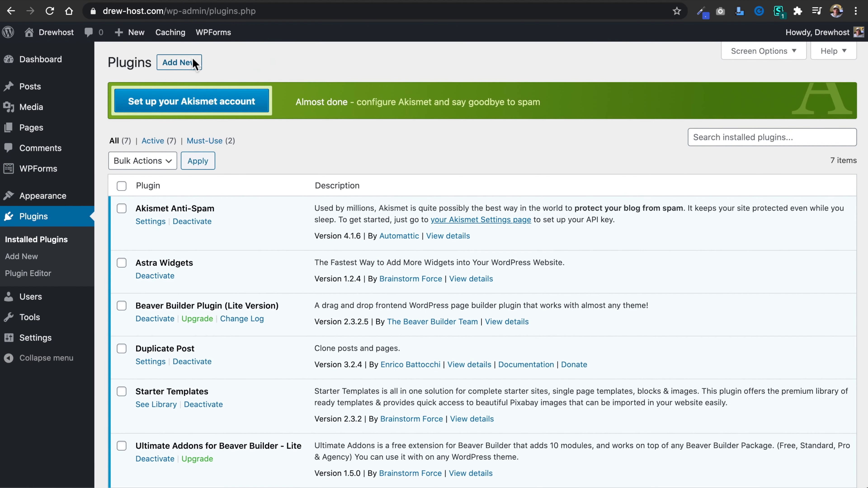
left_click(180, 62)
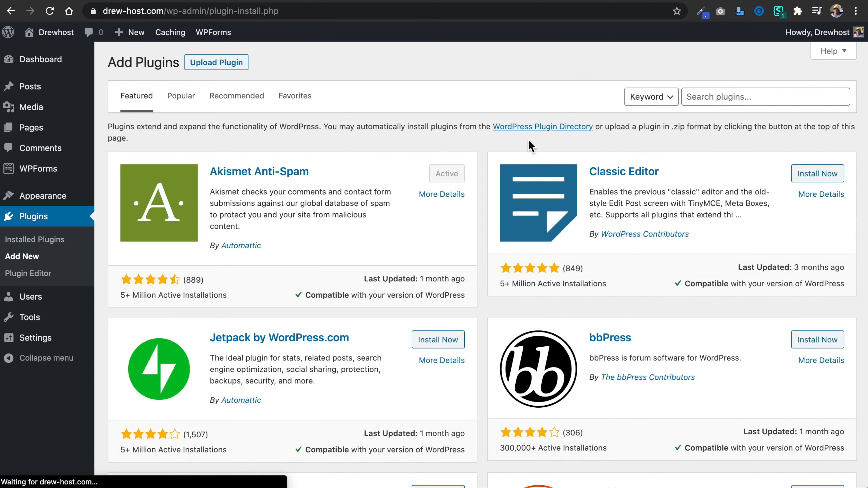
left_click(727, 95)
type("sidebar social media")
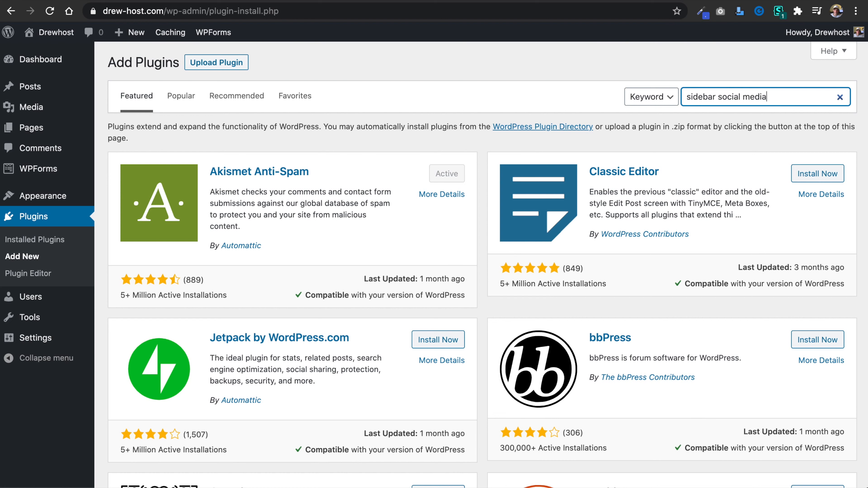
key("Return")
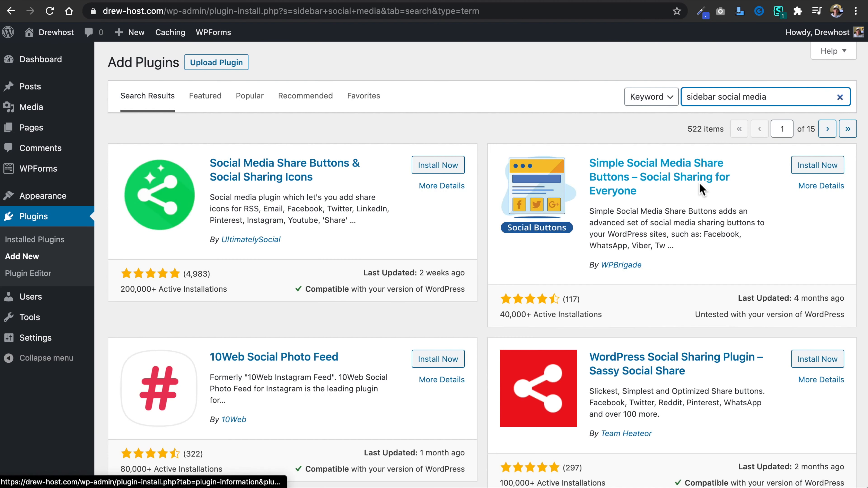
Install and activate Social Media Share Buttons & Social Sharing Icons, skipping its alerts and diagnostic tracking offer.
left_click(440, 170)
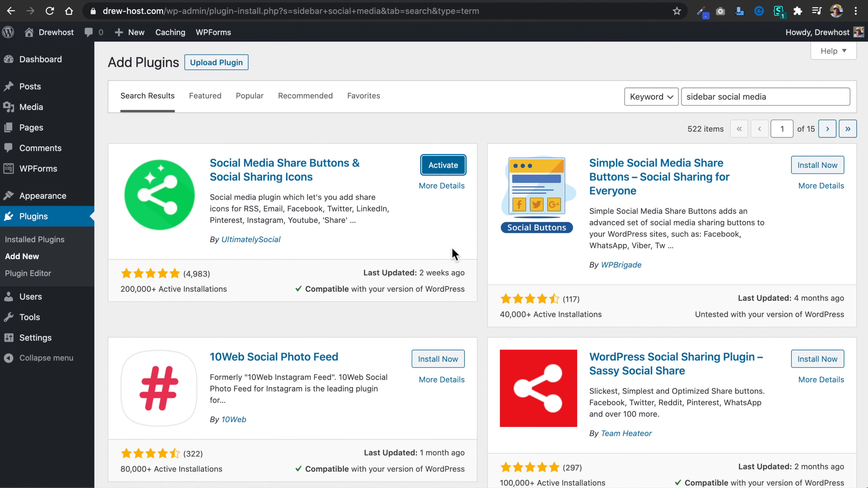
left_click(447, 170)
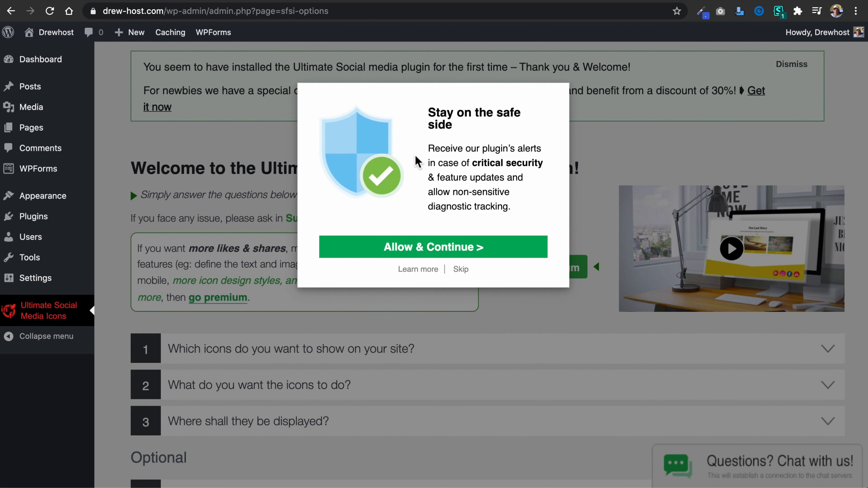
left_click(464, 270)
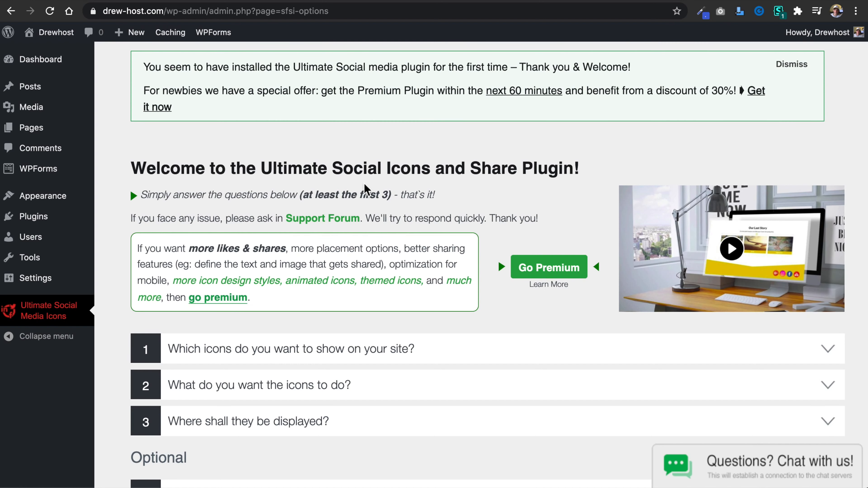
Remove RSS and Email from the icons to show on the site, declining the offers to keep Email or review the plugin.
left_click(381, 349)
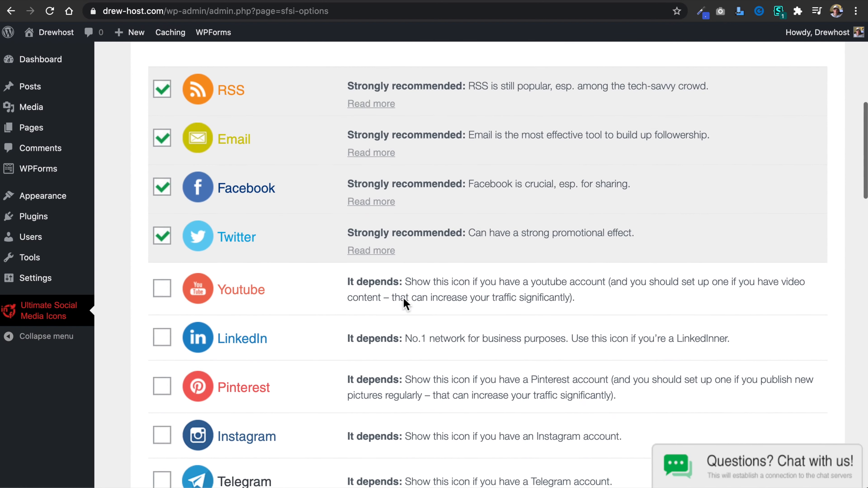
left_click(163, 85)
left_click(163, 133)
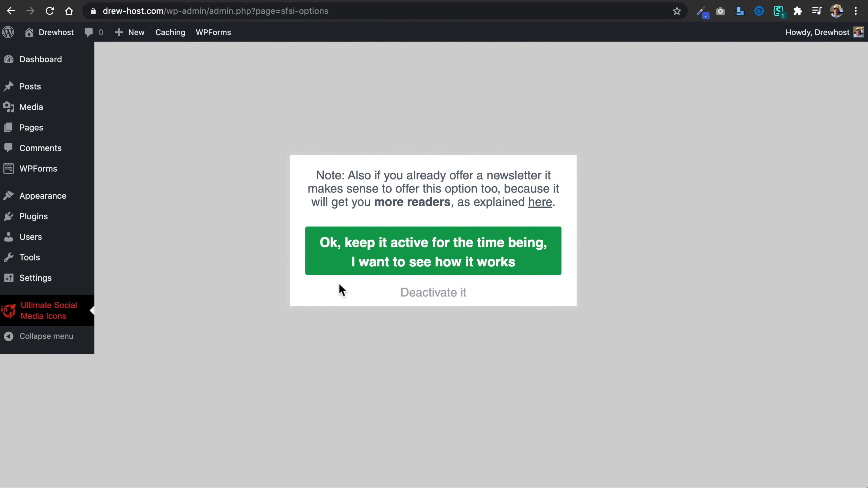
left_click(408, 295)
left_click(407, 300)
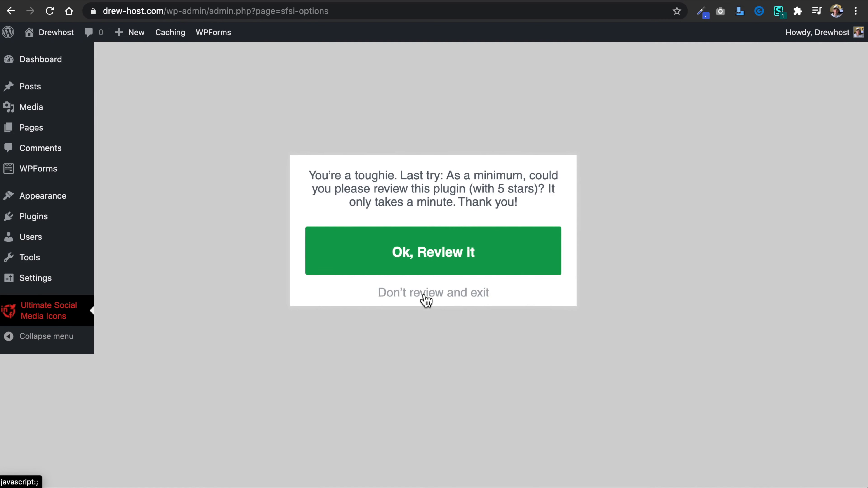
left_click(424, 301)
Enable the YouTube, LinkedIn, Pinterest and Instagram icons in the plugin's icon selection.
scroll(323, 309, "down", 2)
left_click(164, 220)
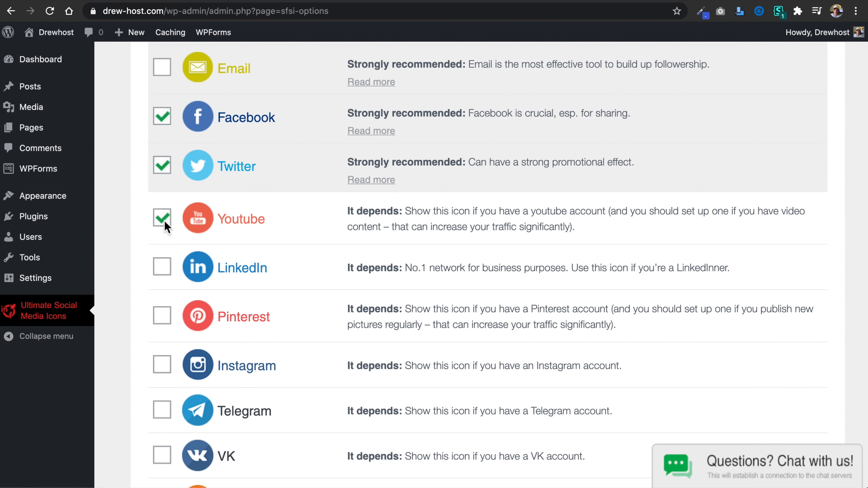
left_click(164, 320)
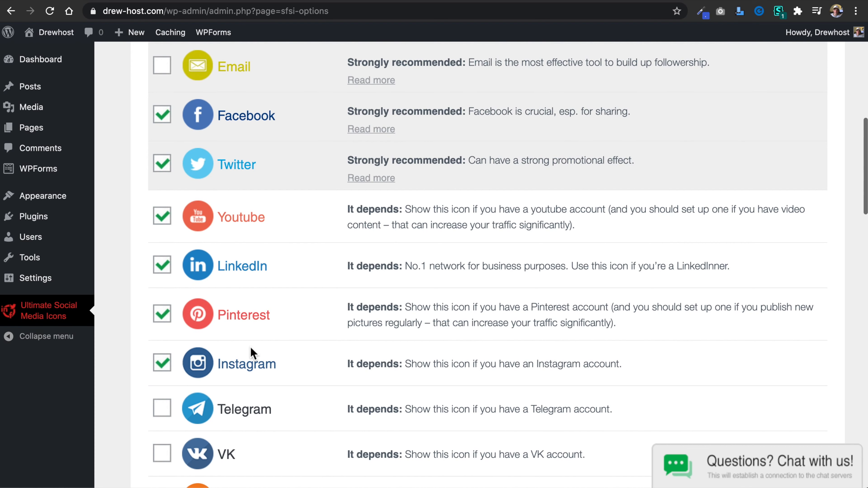
scroll(250, 347, "down", 10)
scroll(250, 345, "up", 15)
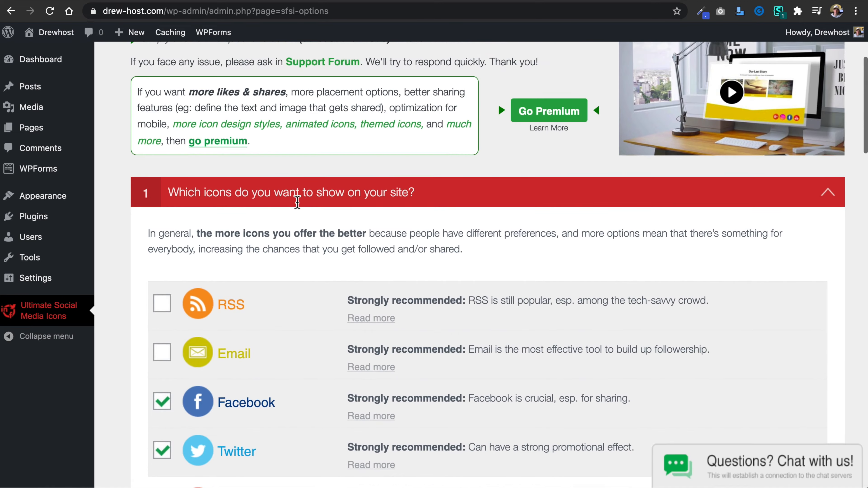
scroll(297, 205, "down", 12)
scroll(297, 205, "down", 5)
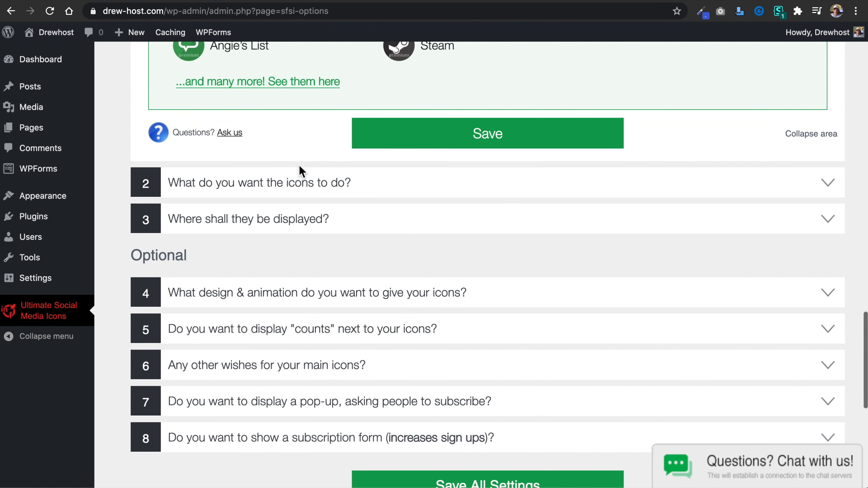
left_click(432, 183)
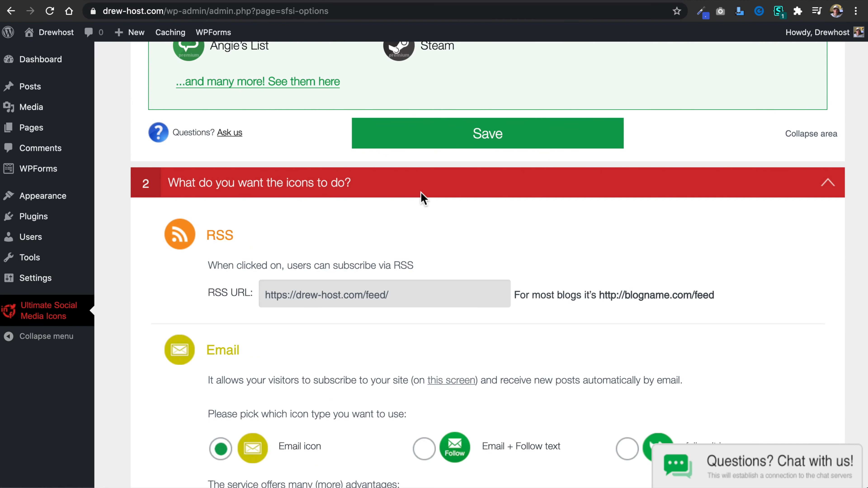
scroll(418, 204, "down", 18)
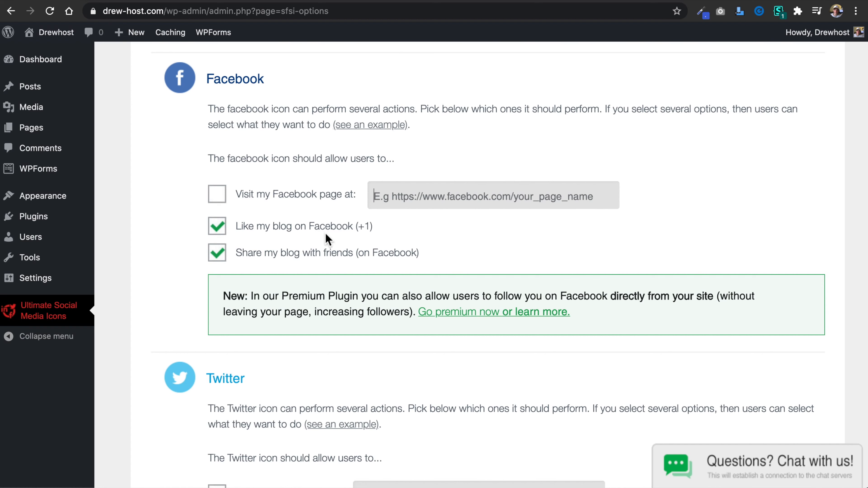
left_click(217, 194)
type("https://facebook.com/drewhost")
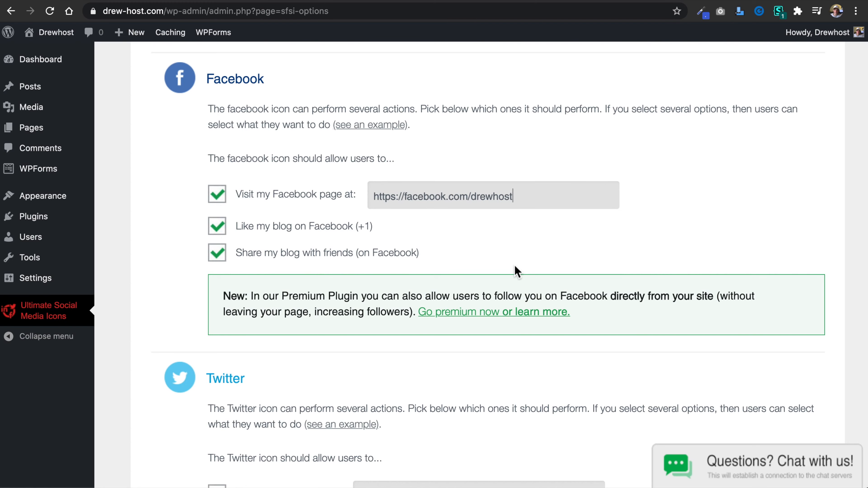
scroll(514, 267, "down", 5)
left_click(221, 209)
left_click(405, 210)
type("https://twitter.com/drewhost")
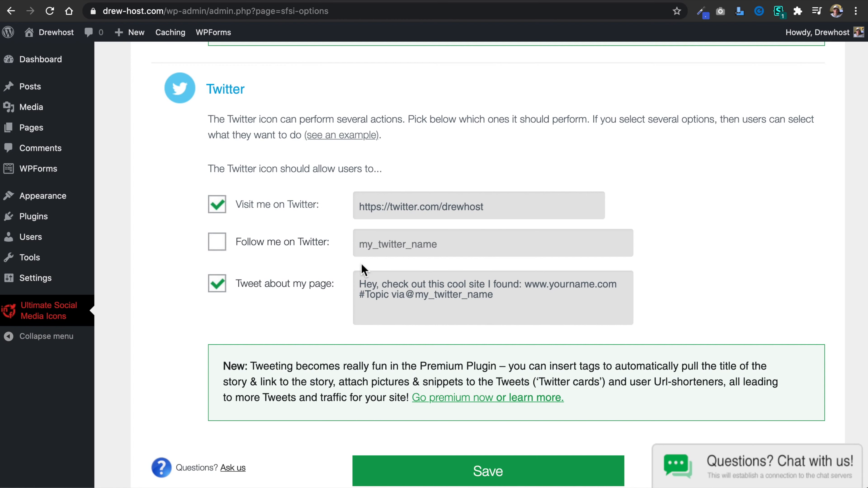
scroll(357, 239, "down", 10)
left_click(457, 100)
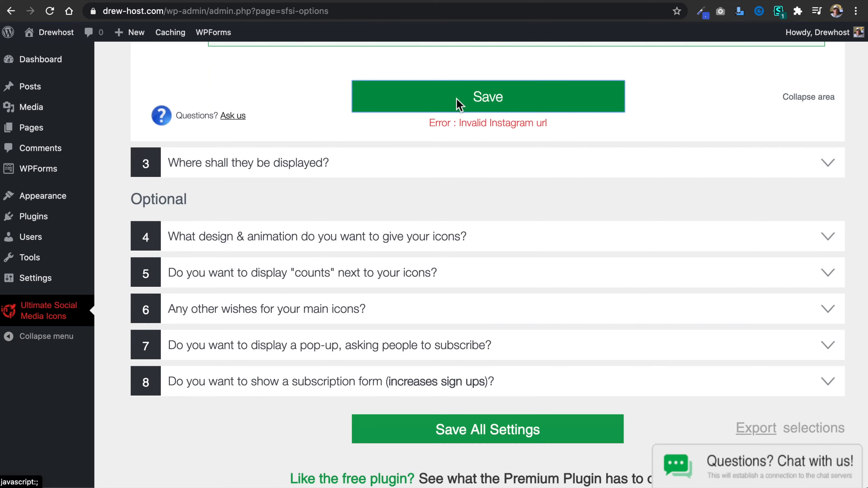
Save the current icon selection, and try again to save the icon actions with the YouTube and Pinterest links left blank.
scroll(396, 186, "down", 8)
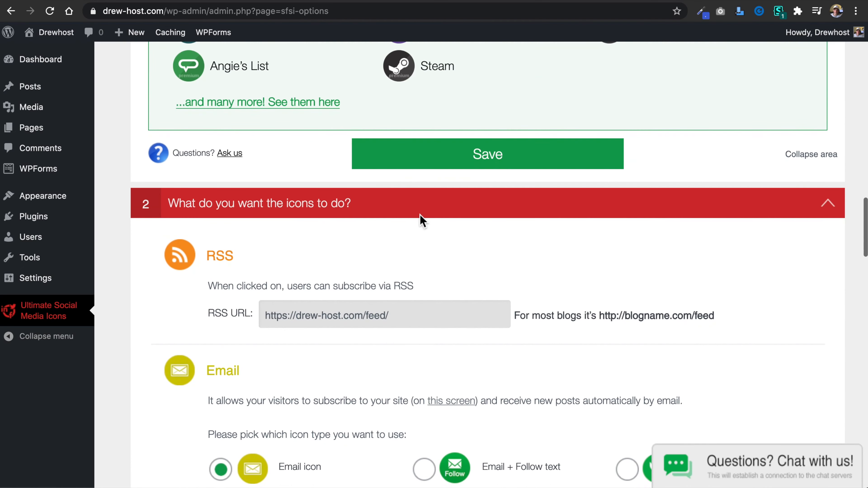
left_click(460, 161)
scroll(472, 312, "down", 10)
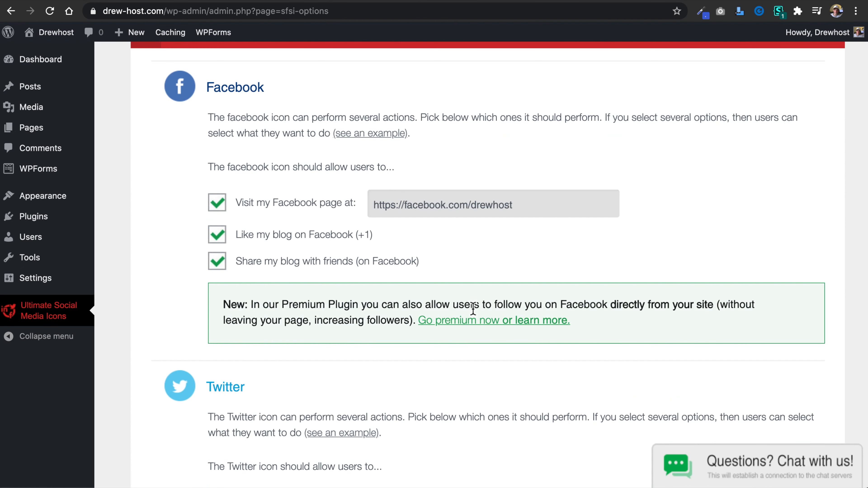
scroll(475, 313, "down", 14)
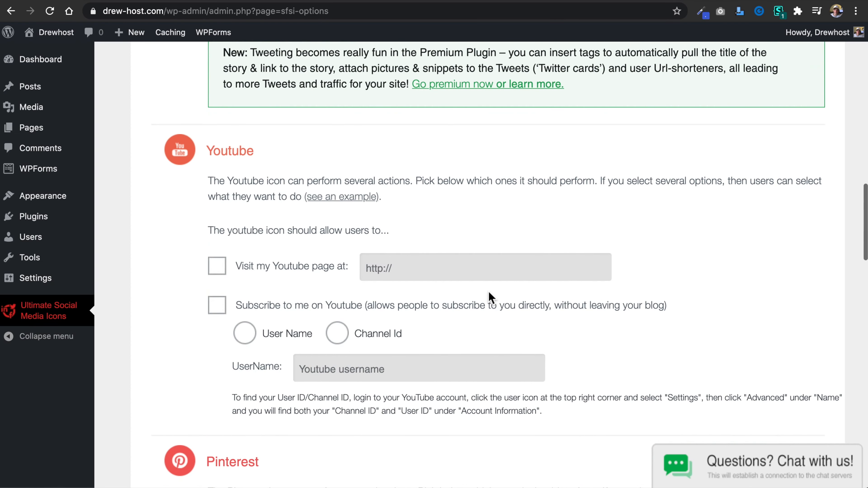
scroll(491, 299, "down", 4)
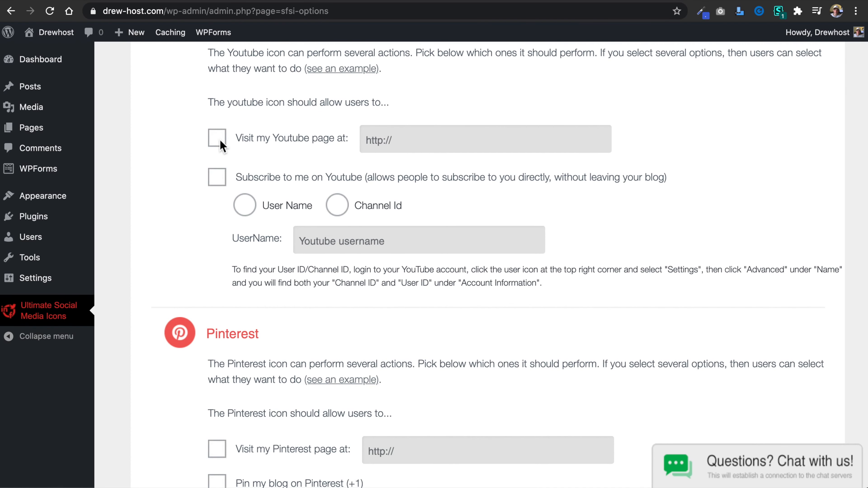
scroll(287, 307, "down", 20)
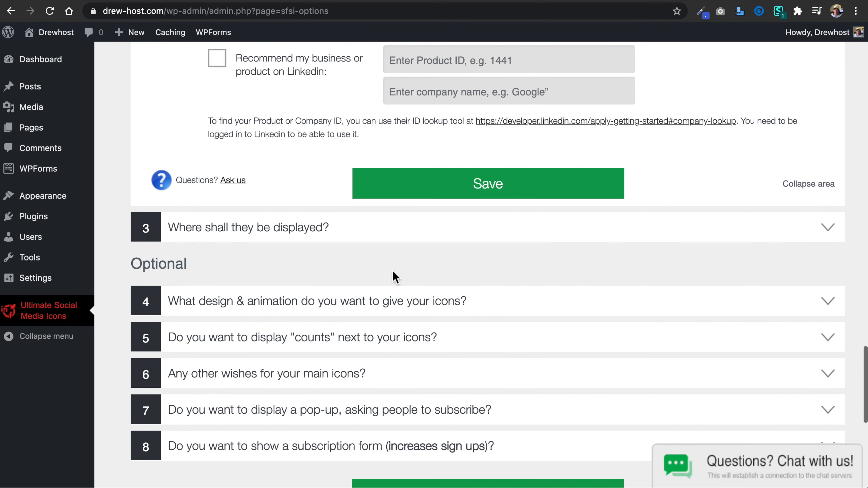
left_click(501, 187)
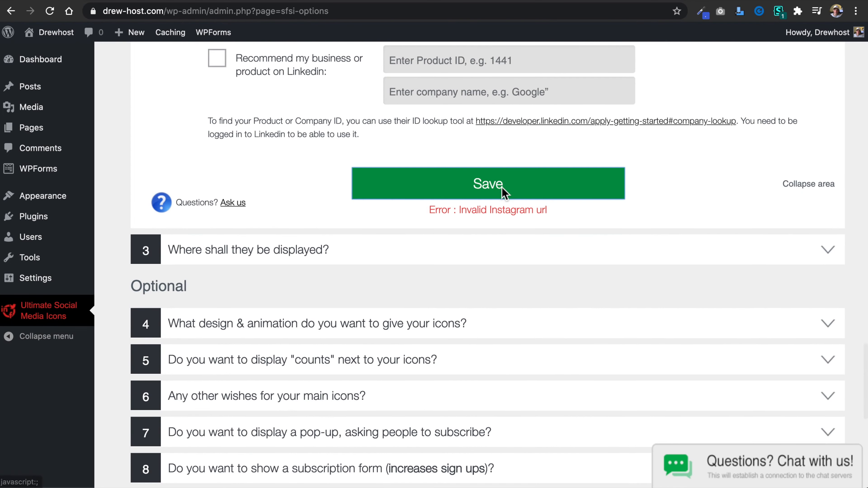
Deselect the Instagram, Pinterest, LinkedIn and YouTube icons in the icon selection and save it.
scroll(409, 202, "up", 20)
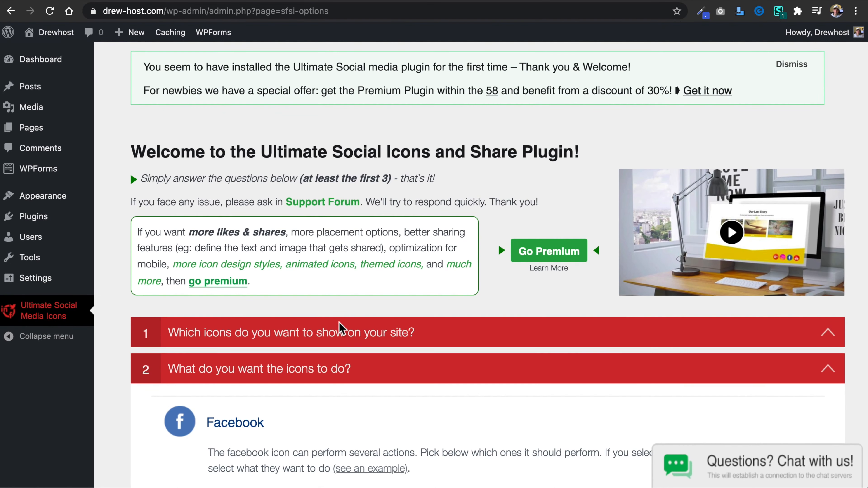
left_click(340, 322)
scroll(339, 322, "down", 15)
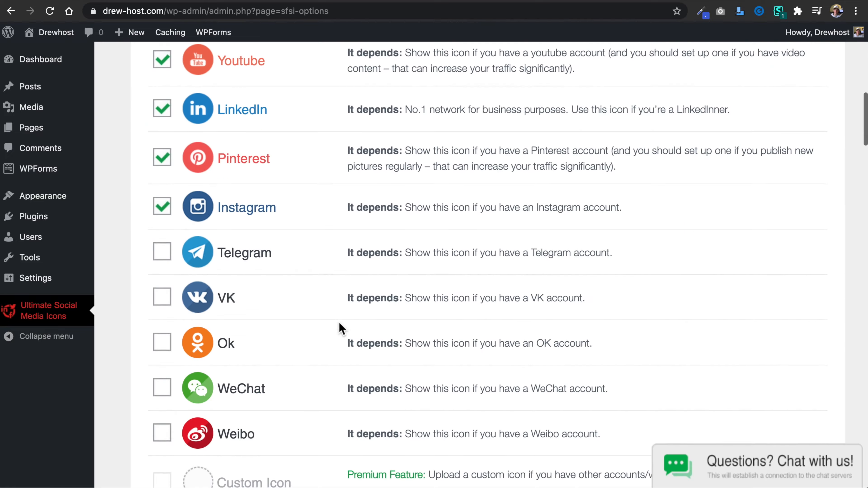
scroll(339, 323, "up", 1)
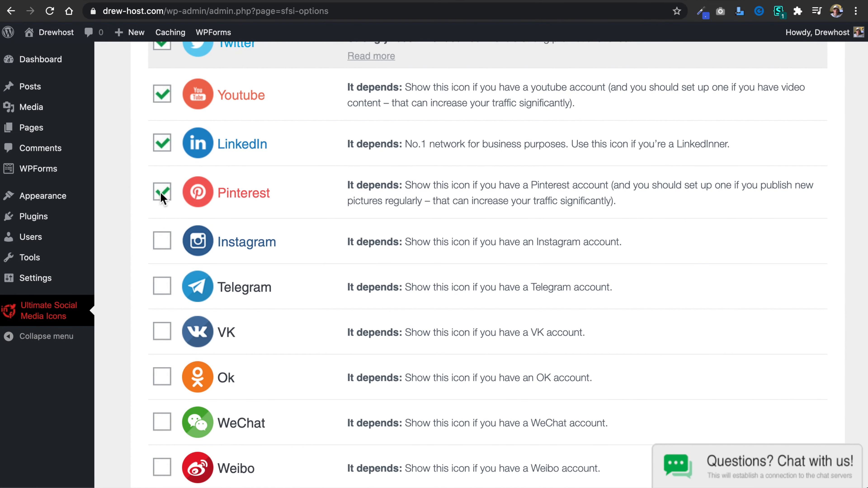
left_click(163, 94)
scroll(430, 283, "down", 20)
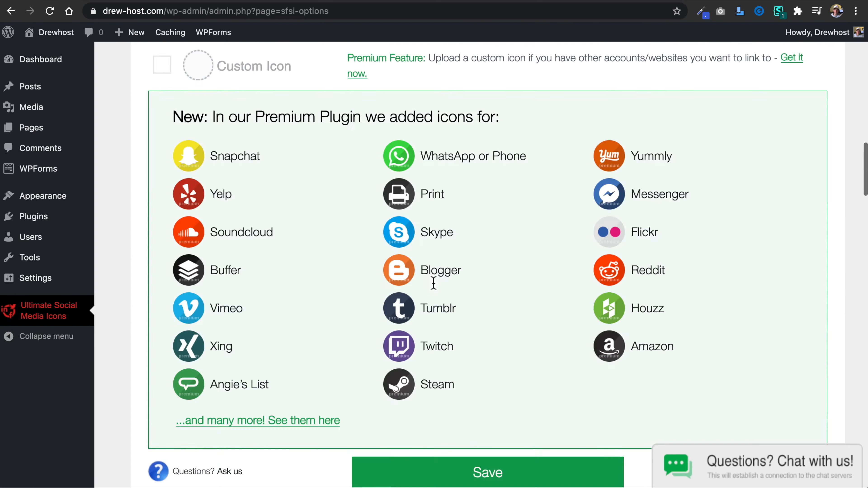
scroll(447, 243, "up", 11)
left_click(454, 227)
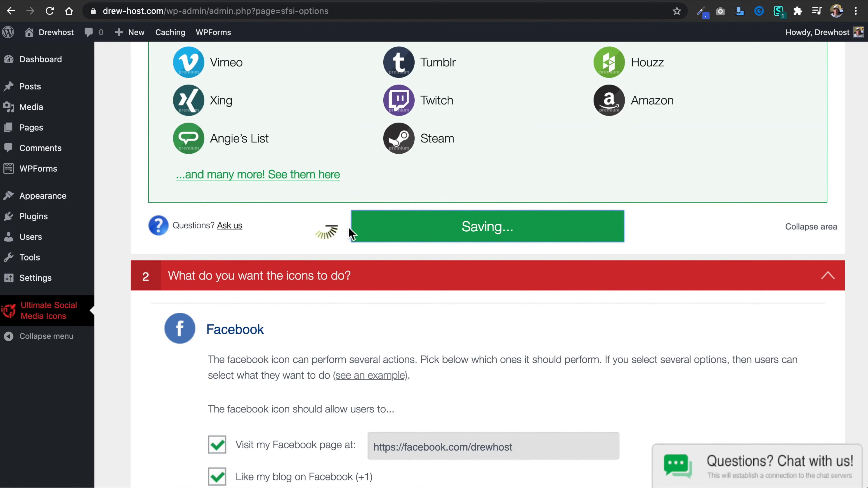
Save the Facebook and Twitter link settings in the section on what the icons do.
scroll(381, 247, "down", 8)
scroll(382, 246, "down", 15)
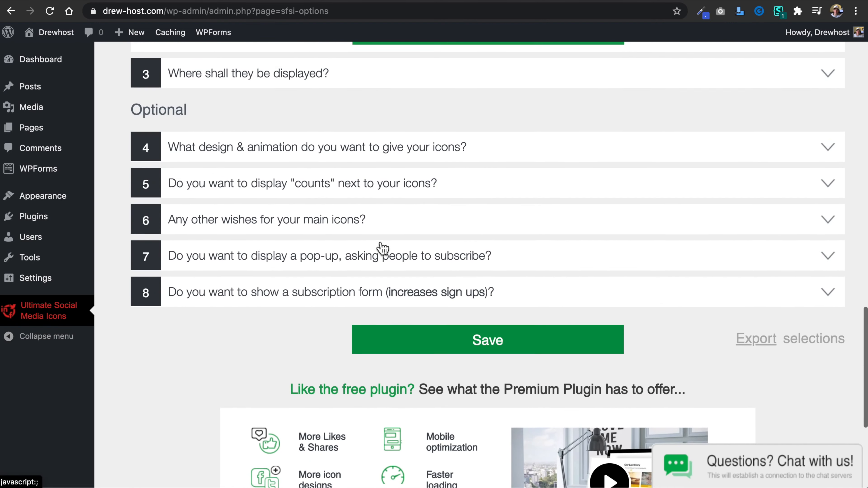
scroll(382, 249, "up", 1)
left_click(386, 189)
Choose to show the social icons via a widget and save the placement options.
left_click(413, 123)
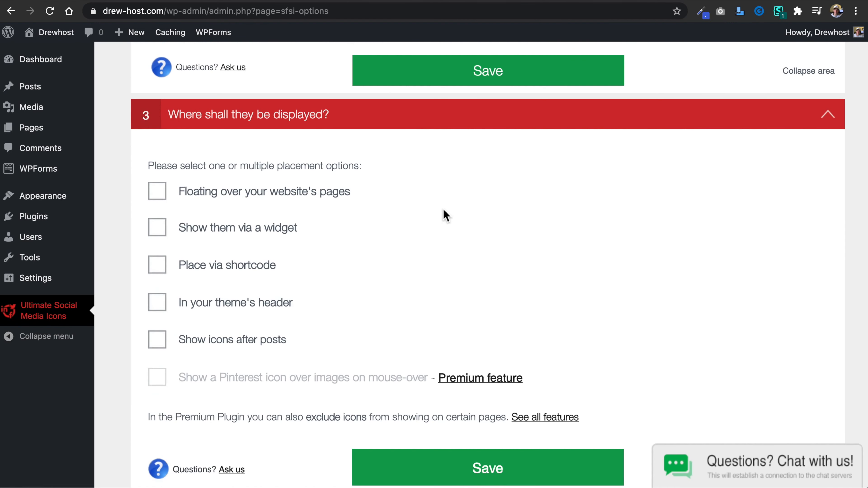
left_click(156, 227)
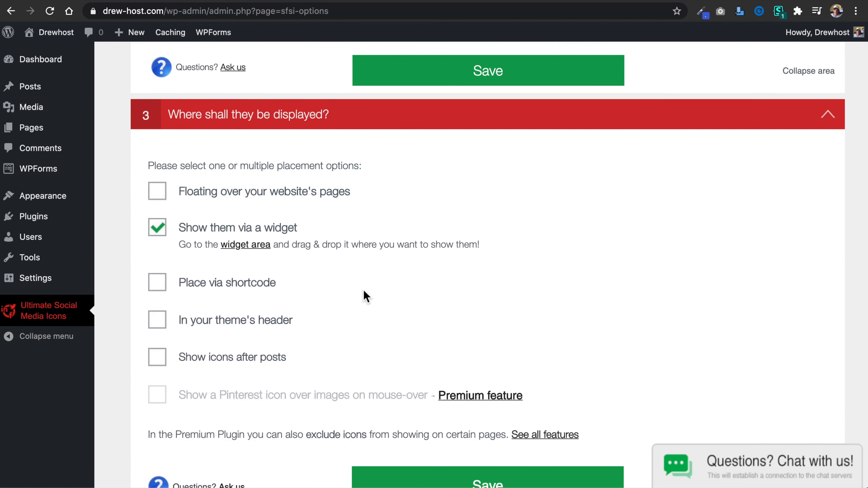
scroll(444, 311, "down", 4)
left_click(484, 327)
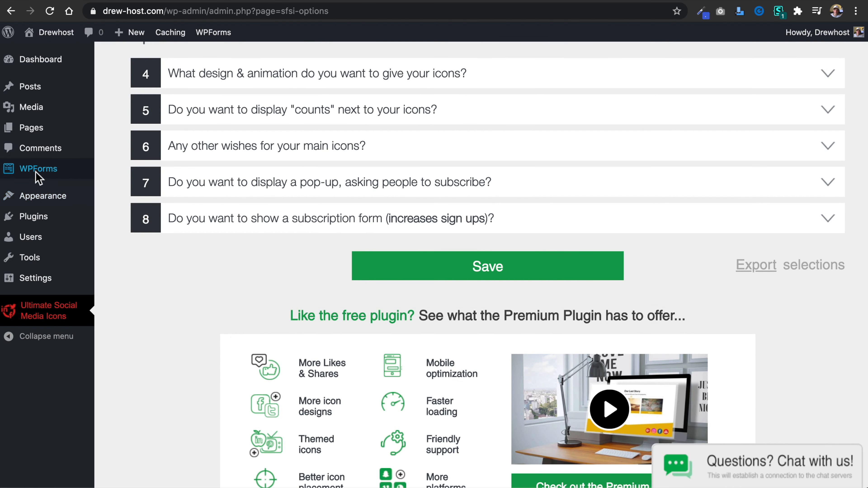
Add the Ultimate Social Media Icons widget to the Main Sidebar and place it between Search and Recent Posts.
mouse_move(38, 202)
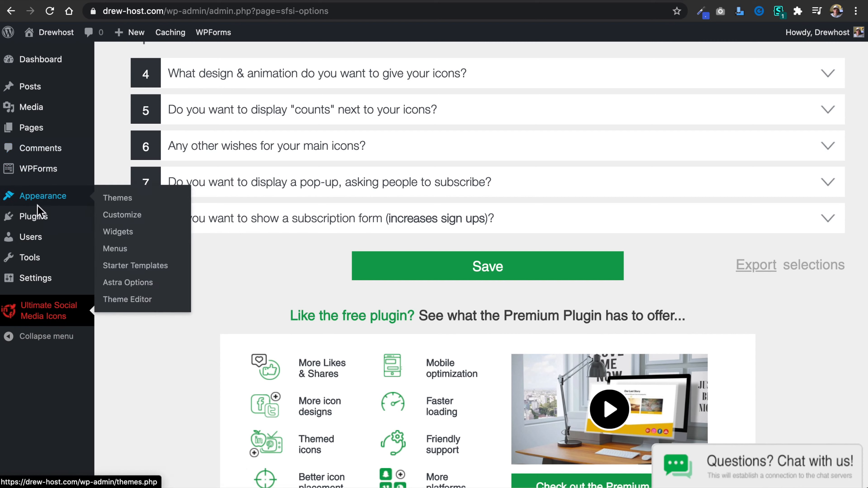
left_click(118, 233)
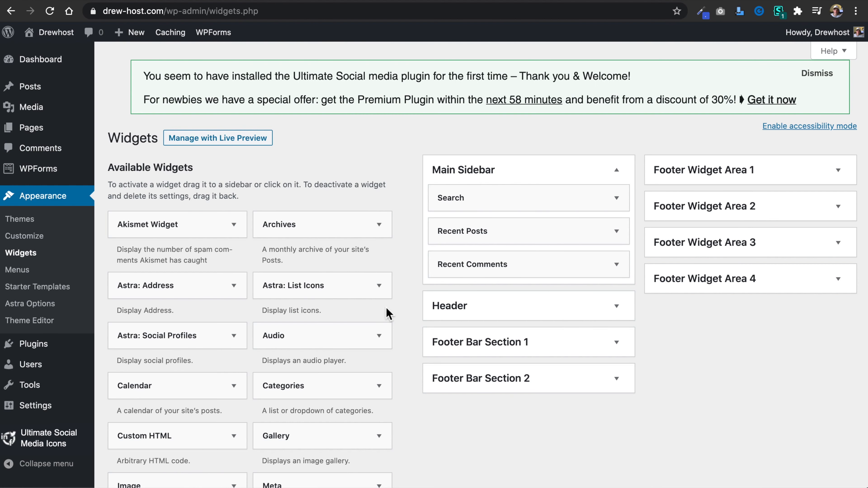
scroll(386, 307, "down", 2)
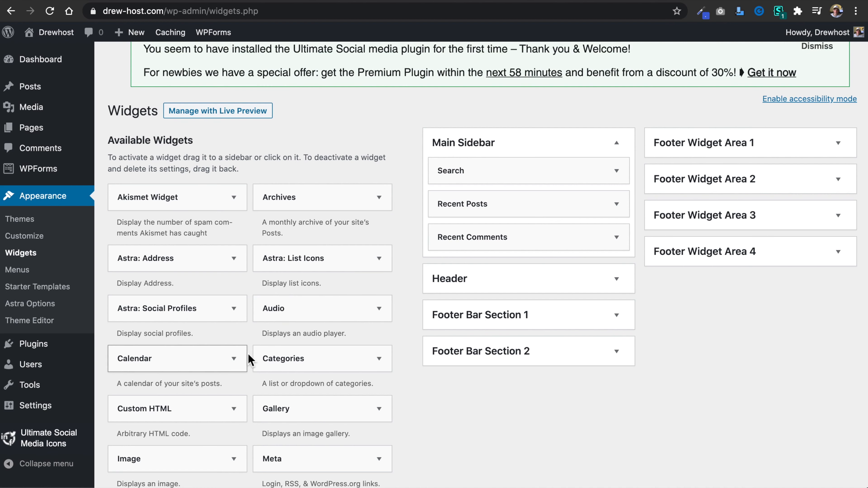
scroll(248, 359, "down", 5)
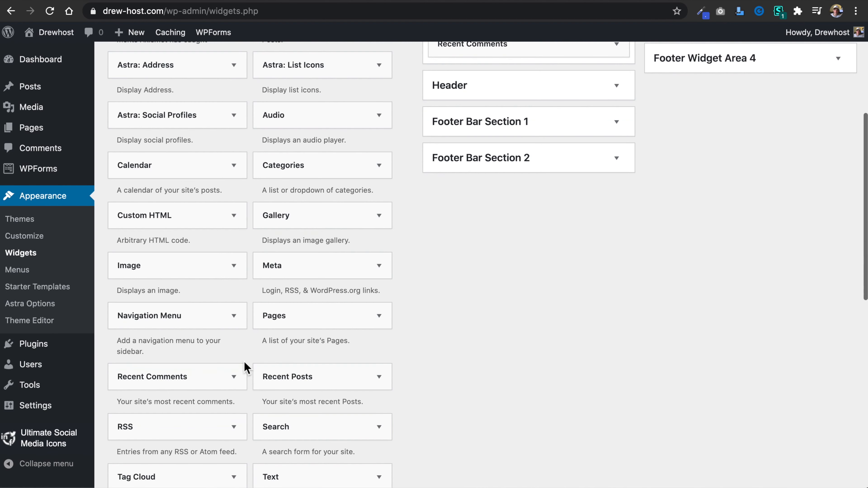
scroll(247, 368, "down", 6)
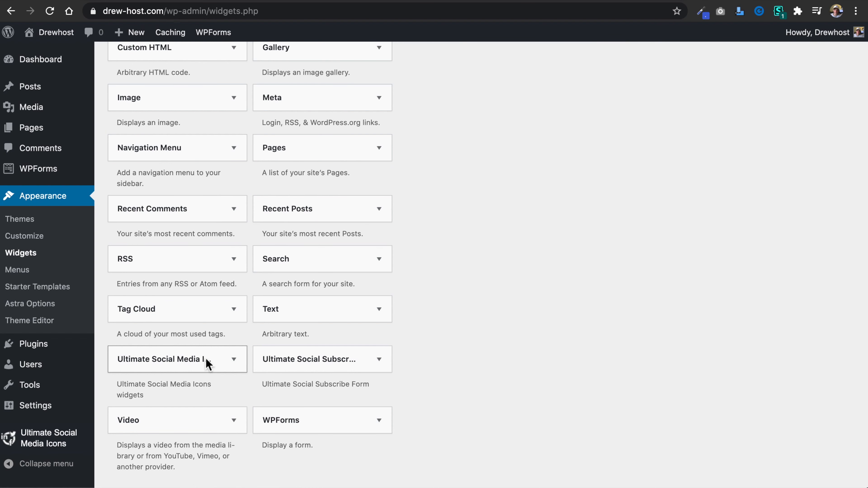
left_click(233, 359)
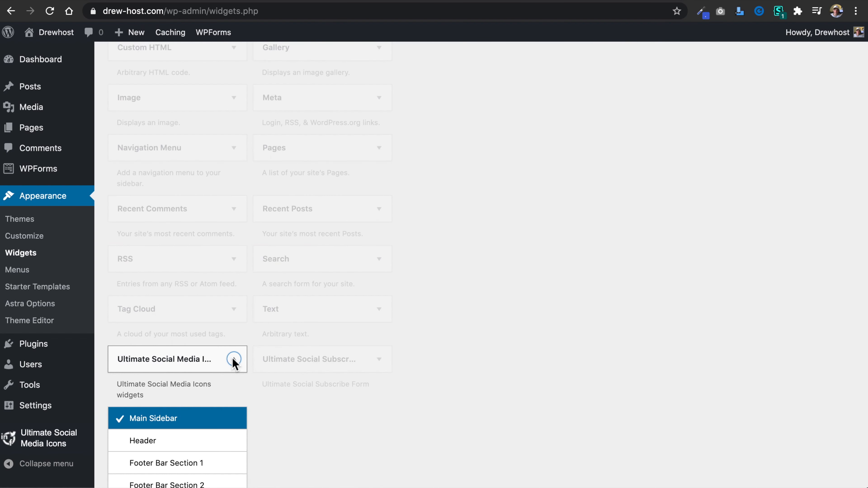
scroll(222, 391, "down", 4)
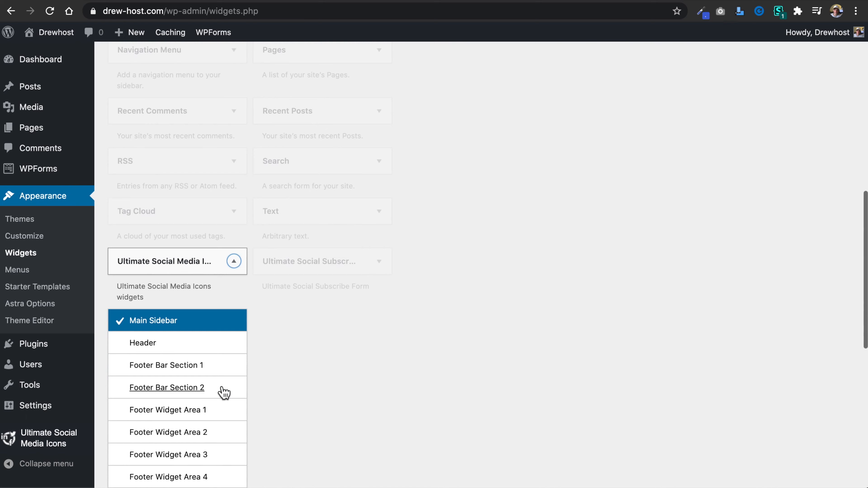
scroll(273, 400, "down", 3)
left_click(204, 368)
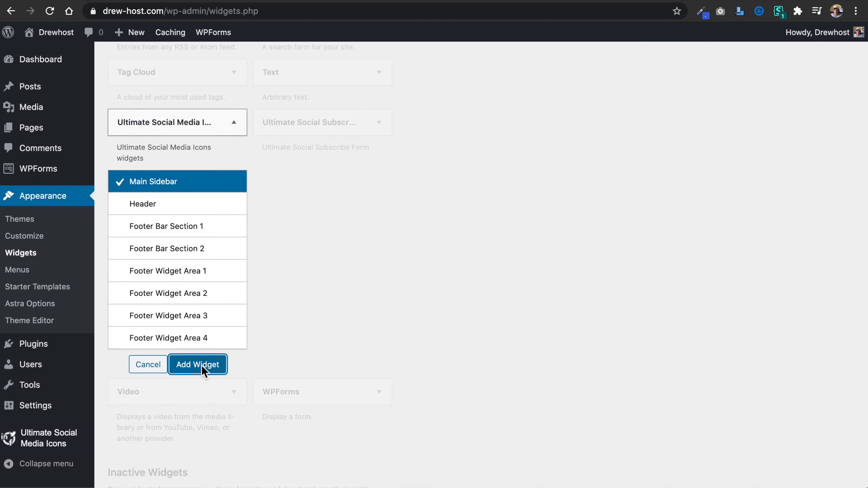
scroll(485, 336, "up", 3)
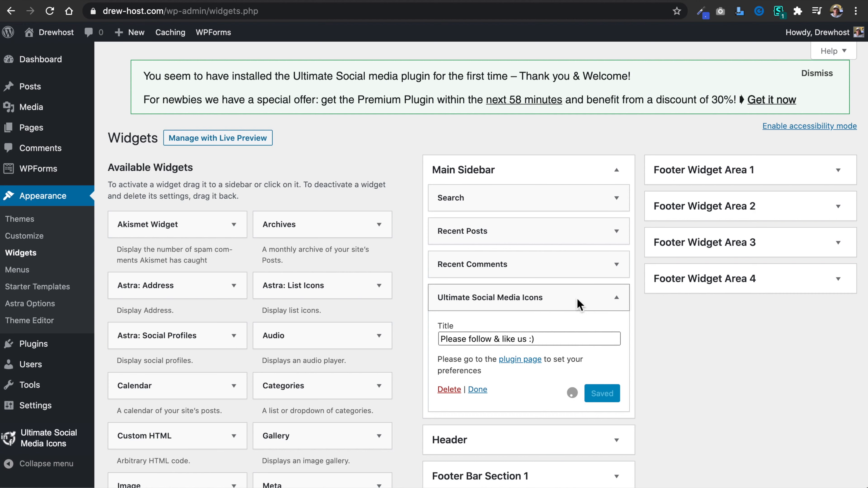
left_click_drag(575, 303, 575, 226)
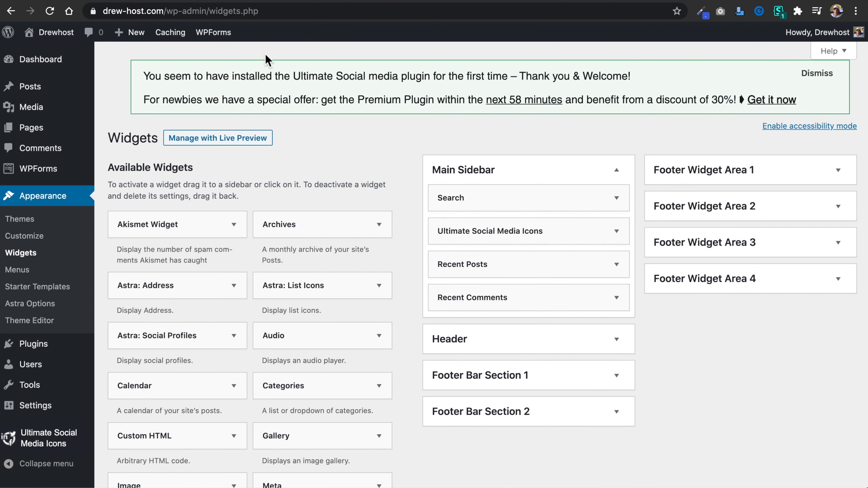
Reload the live Blog page and check the social icons and the other widgets in its sidebar.
left_click(305, 1)
left_click(51, 11)
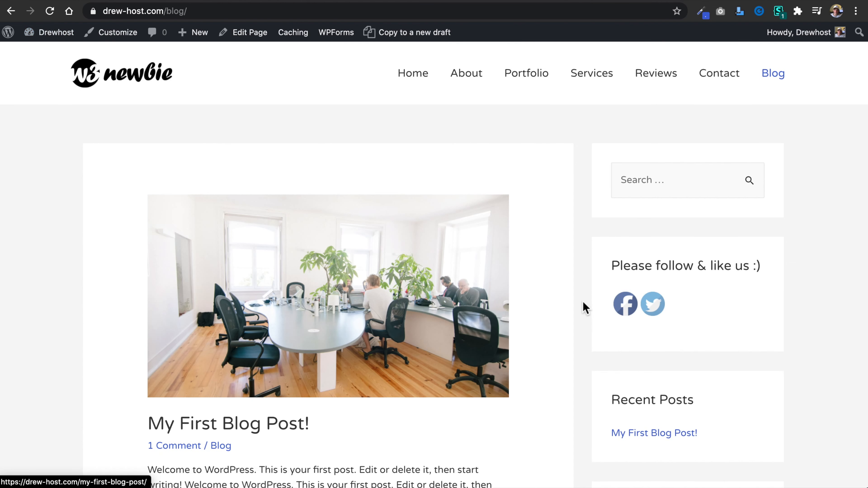
mouse_move(626, 314)
mouse_move(653, 304)
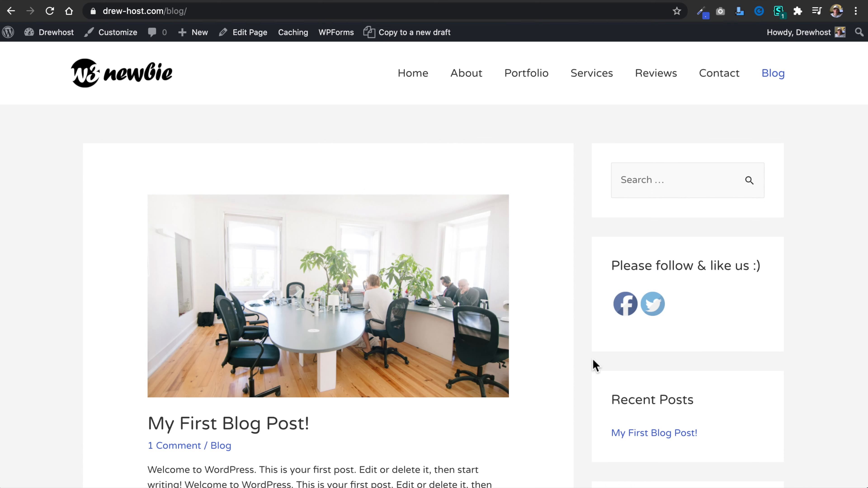
scroll(593, 359, "down", 10)
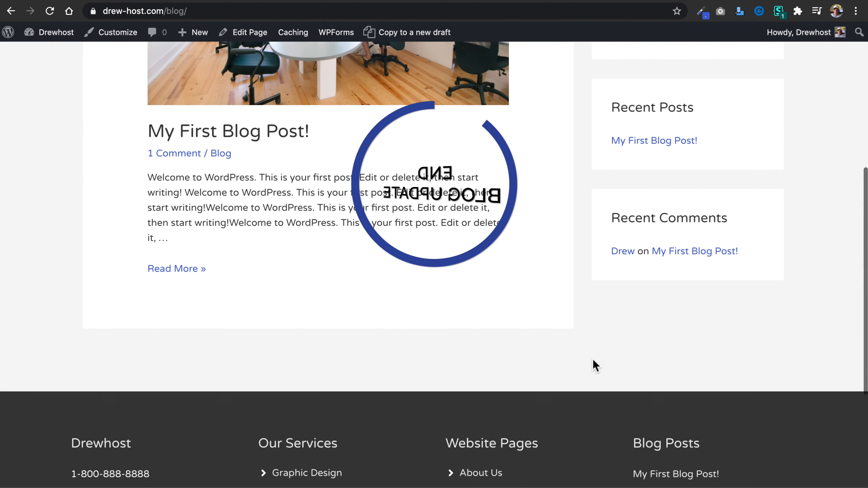
scroll(592, 359, "up", 10)
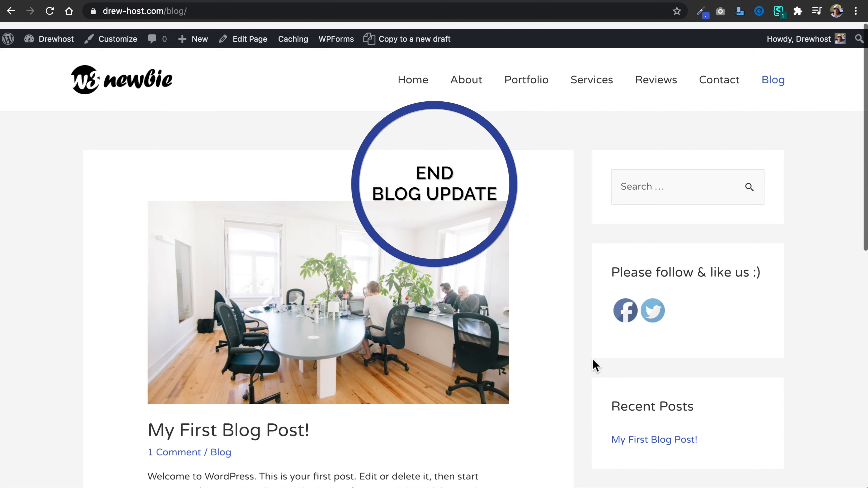
left_click(397, 388)
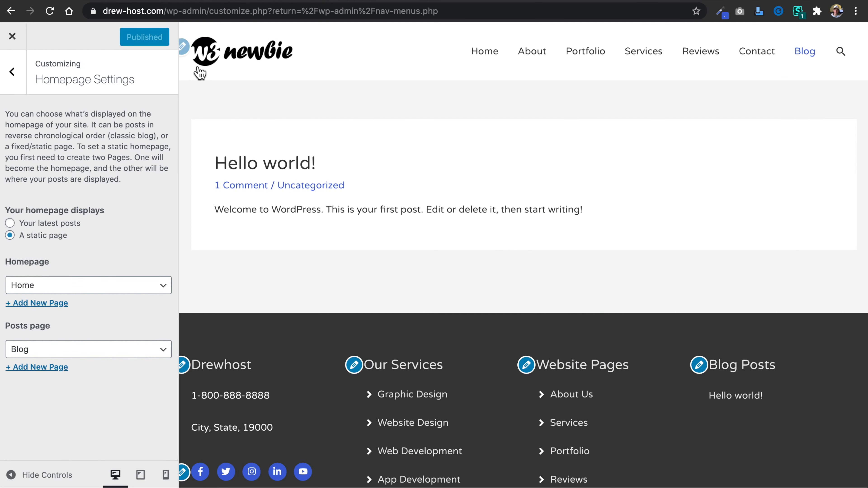
Leave the Homepage Settings, open the site's Additional CSS editor and place the cursor below the comment.
scroll(242, 239, "down", 1)
scroll(242, 236, "up", 1)
left_click(13, 73)
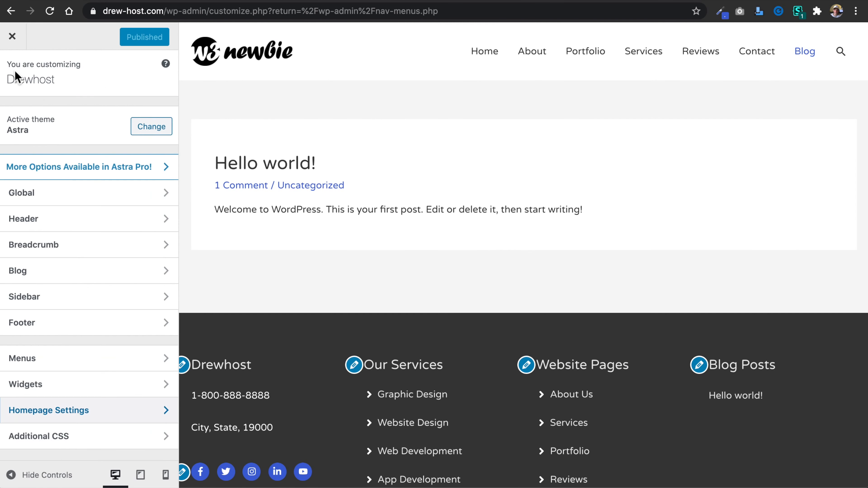
left_click(152, 441)
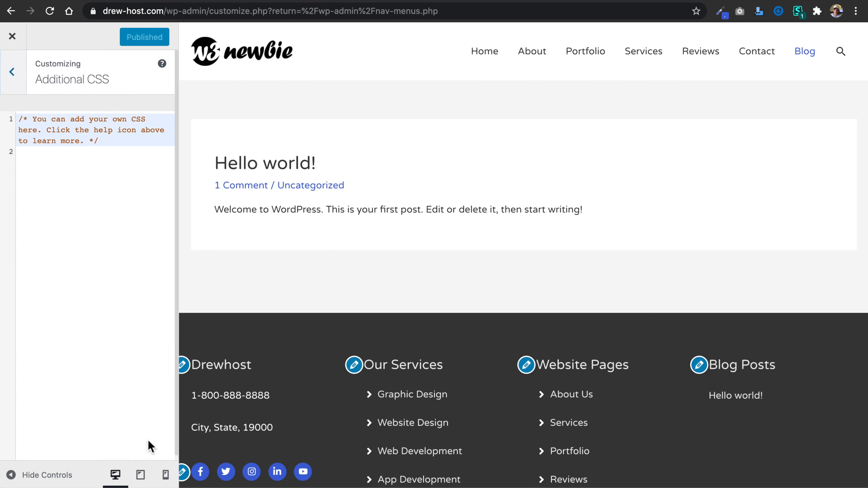
left_click(111, 282)
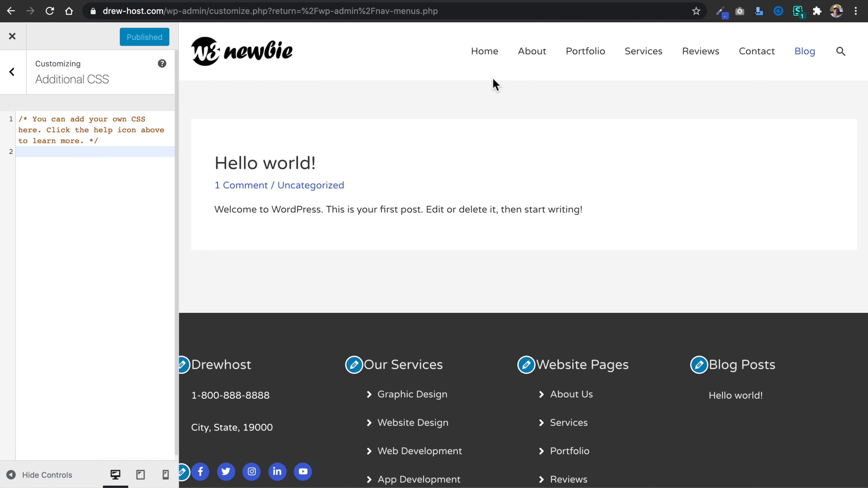
Inspect the Home menu link to copy its selector, and start a ".main-header-menu a" rule in the Additional CSS.
right_click(487, 52)
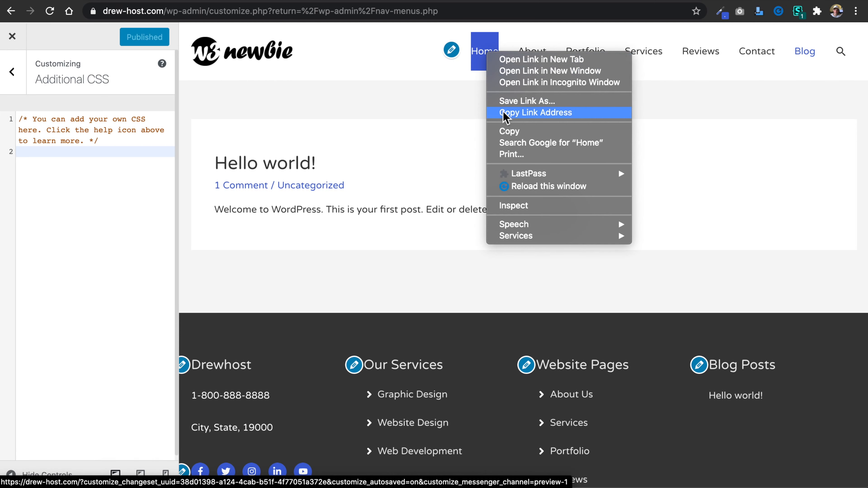
left_click(512, 205)
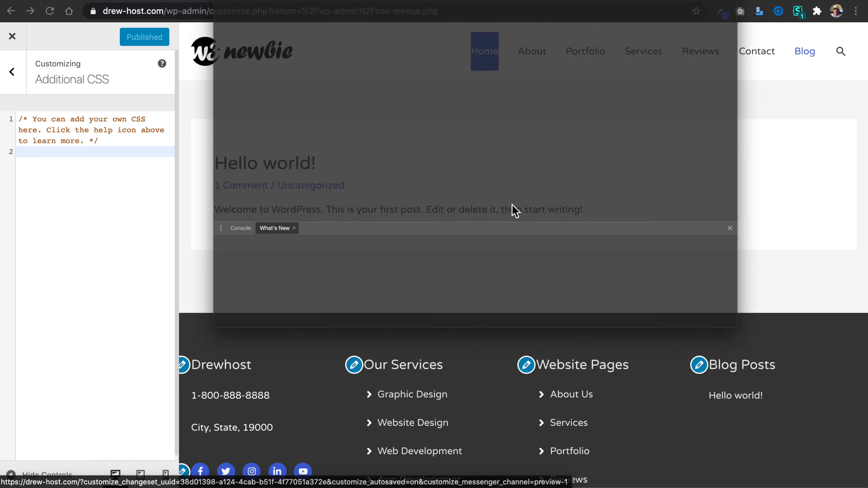
left_click_drag(676, 0, 671, 31)
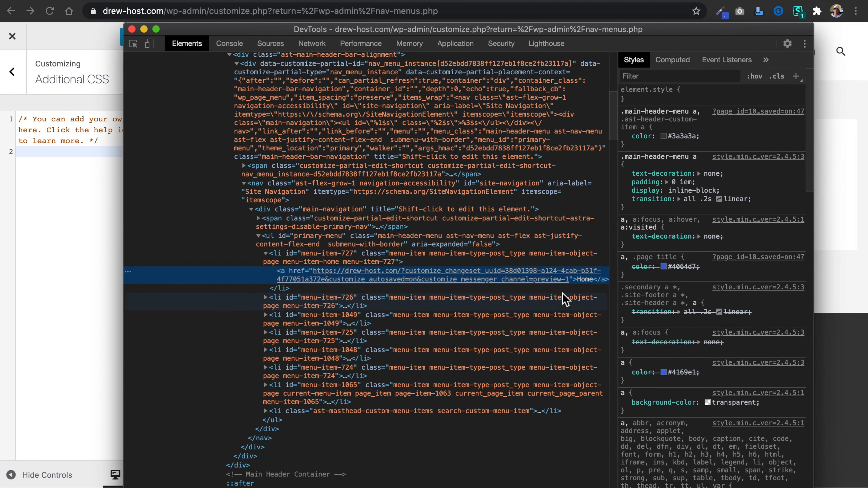
left_click(685, 158)
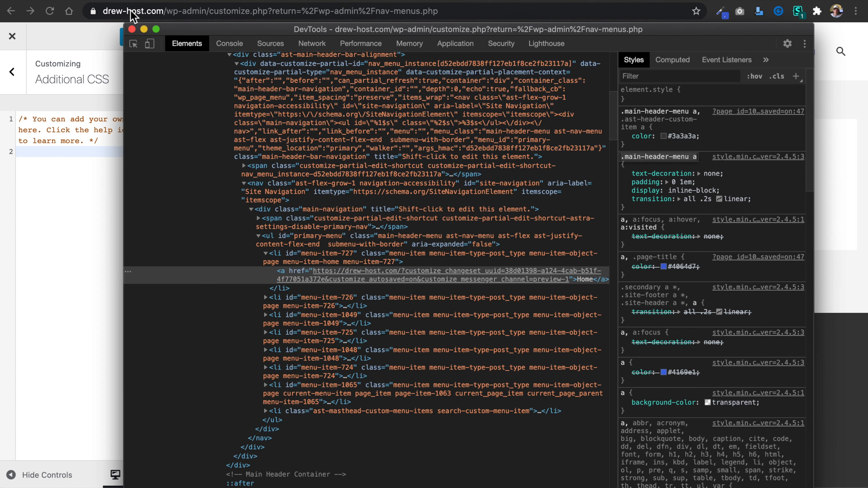
left_click(132, 29)
left_click(86, 207)
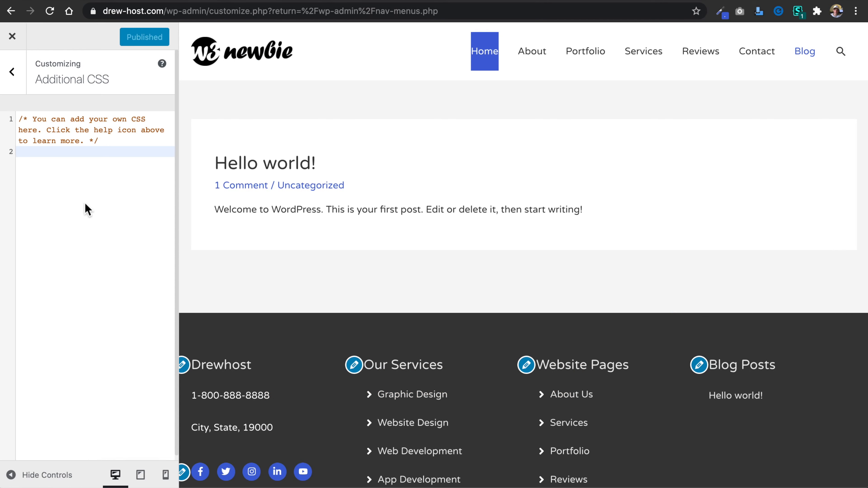
type(".main-header-menu a")
key("Return")
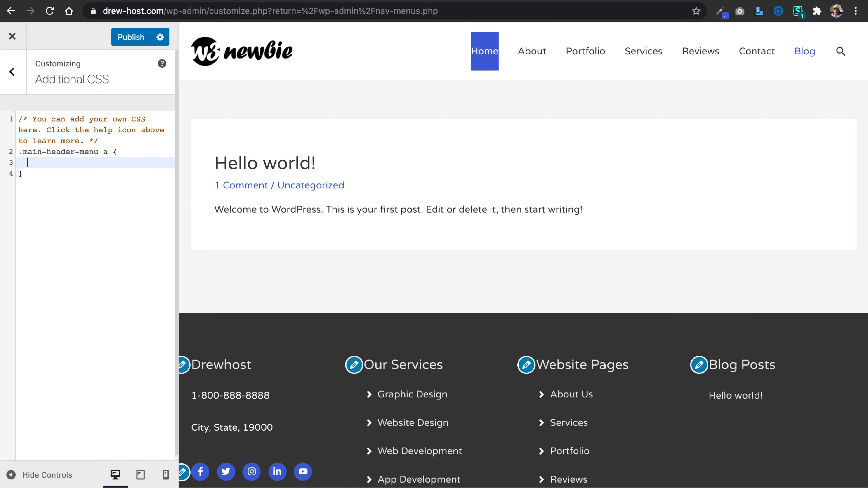
Add "font-size: 17px;" to the main header menu link rule.
type("font-s")
key("Return")
type(":")
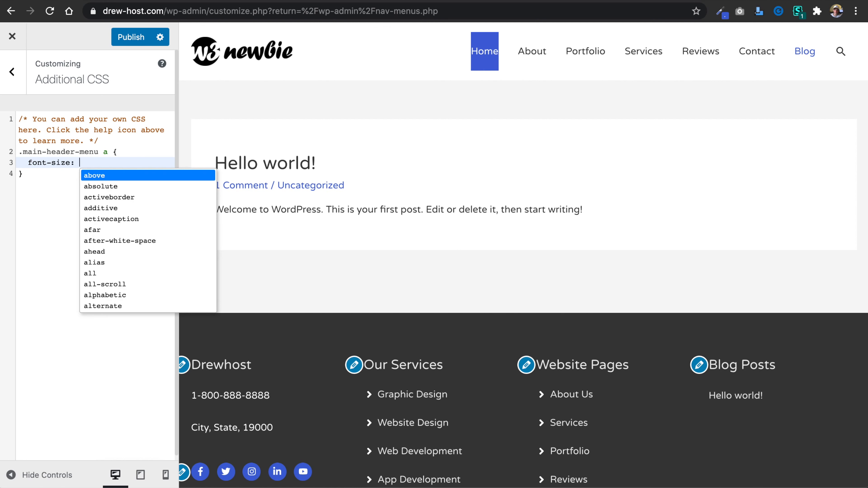
type(" 17px;")
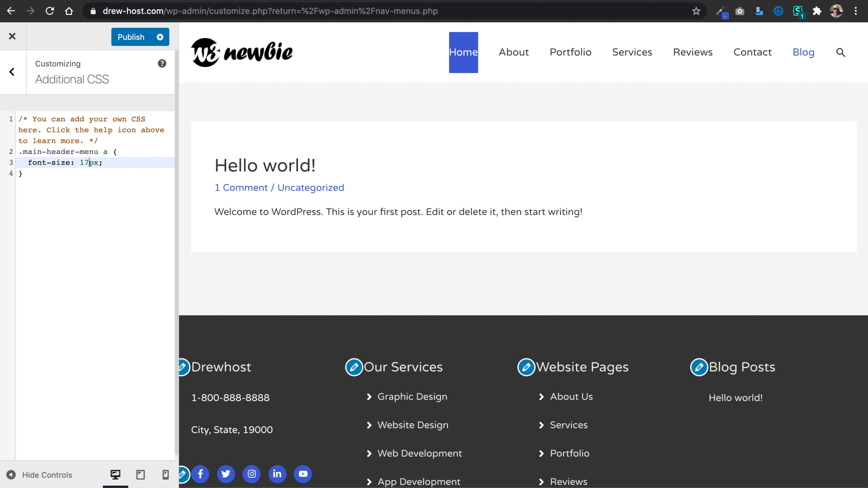
Try a menu link font size of 18px, set it back to 17px and publish the CSS.
key("BackSpace")
type("8")
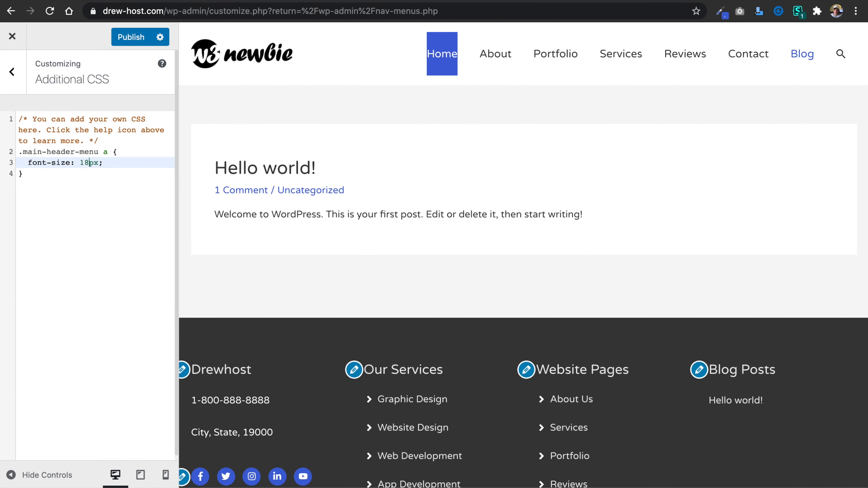
key("BackSpace")
type("7")
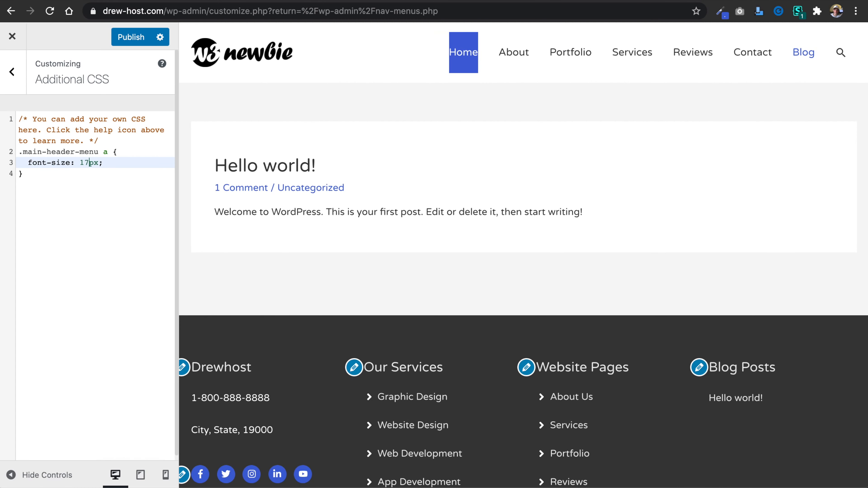
left_click(131, 38)
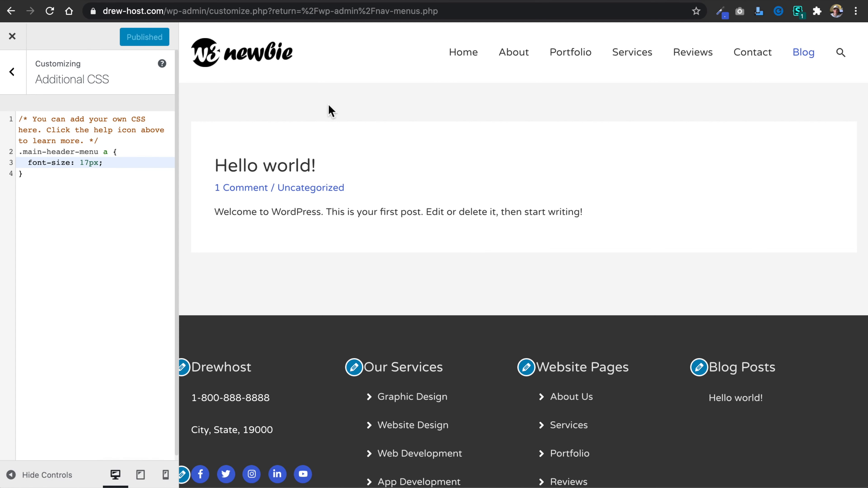
Leave the Additional CSS, open the header's Primary Menu settings and set the last item in the menu to None.
left_click(13, 73)
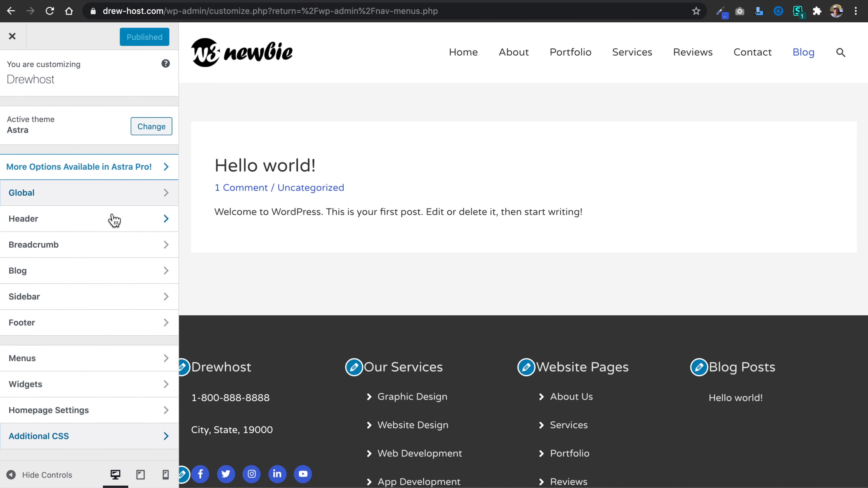
left_click(114, 360)
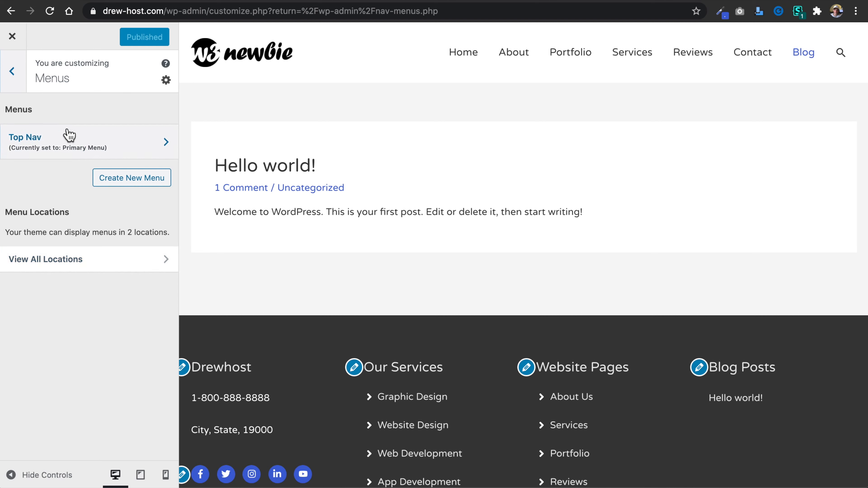
left_click(13, 72)
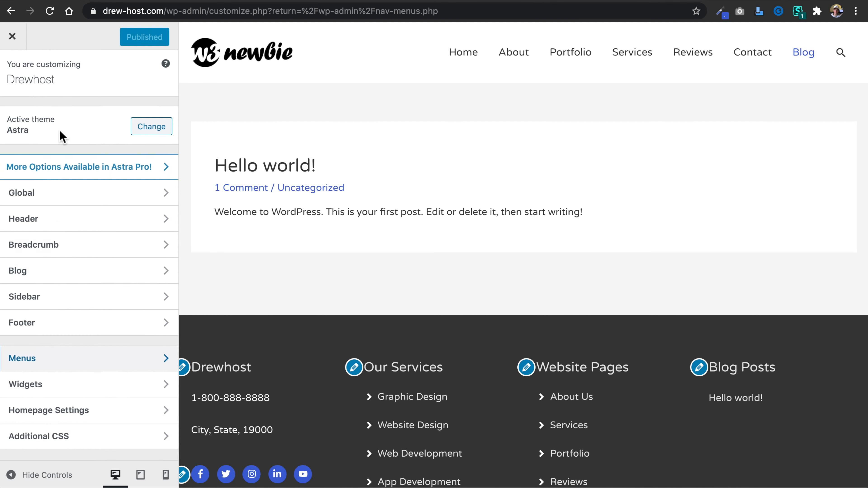
left_click(132, 225)
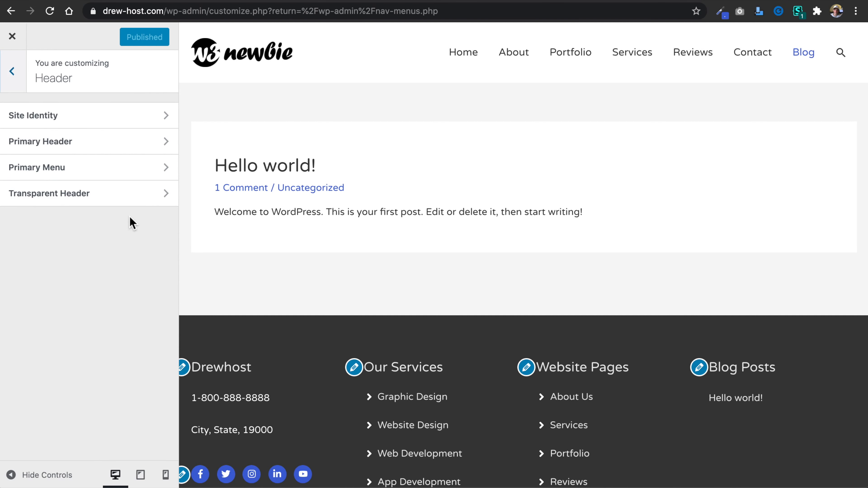
left_click(132, 176)
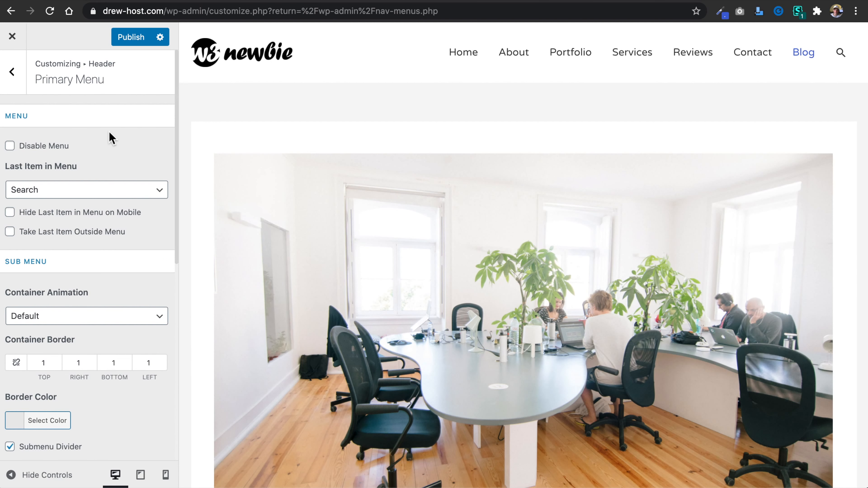
left_click(118, 196)
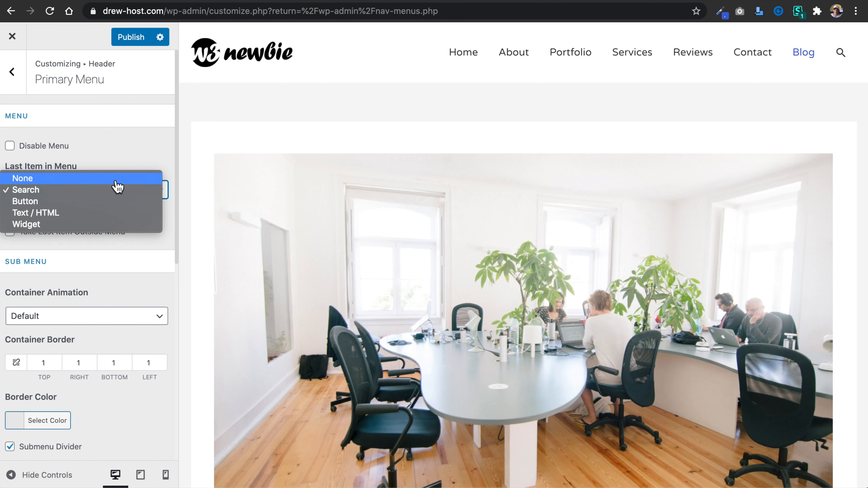
left_click(116, 183)
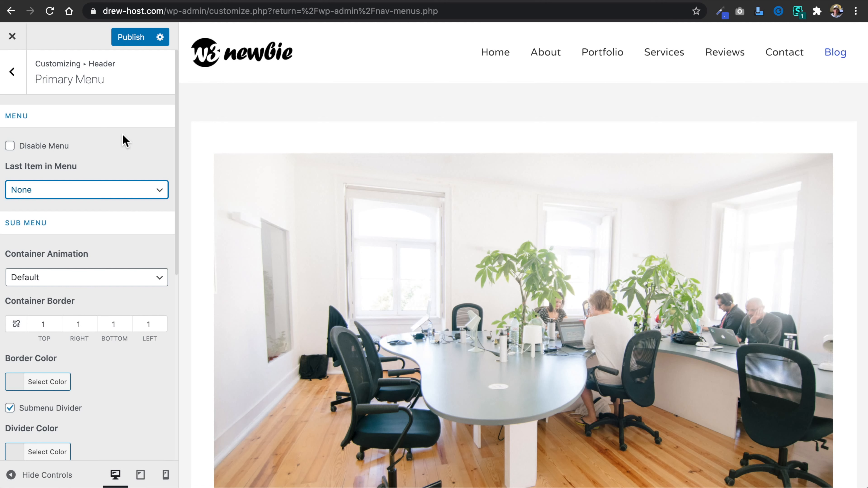
Measure the widths of the header menu and the logo with the screen selection tool.
scroll(125, 140, "down", 9)
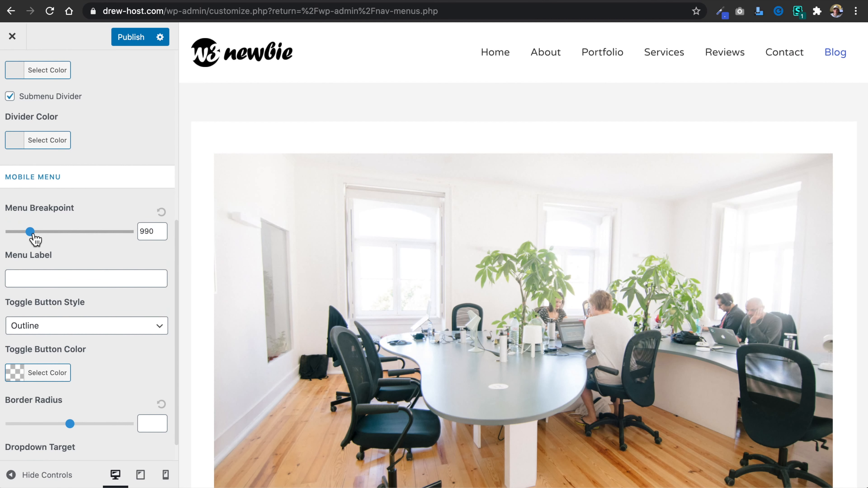
key("super+shift+4")
left_click_drag(441, 48, 866, 78)
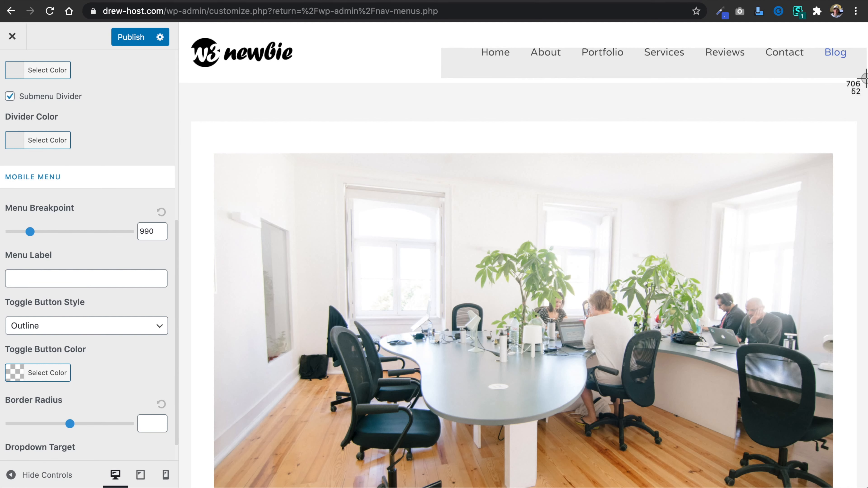
left_click_drag(866, 77, 867, 78)
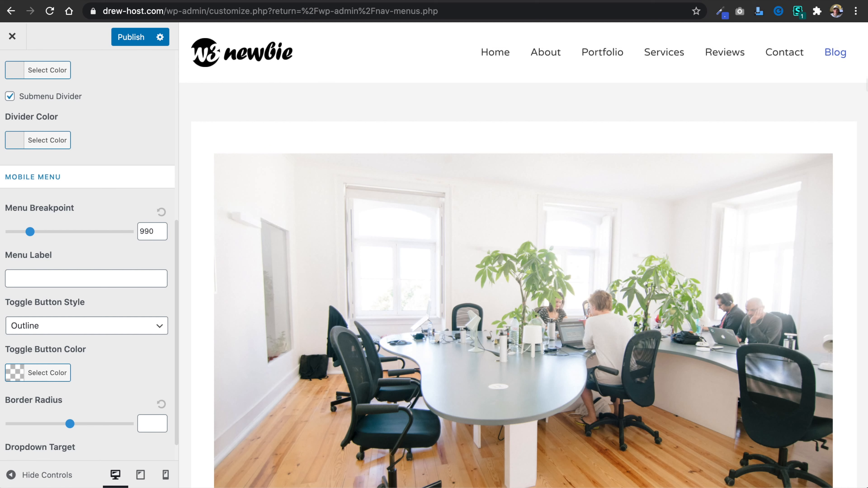
key("super+shift+4")
left_click_drag(303, 67, 175, 77)
scroll(125, 263, "down", 1)
left_click(145, 397)
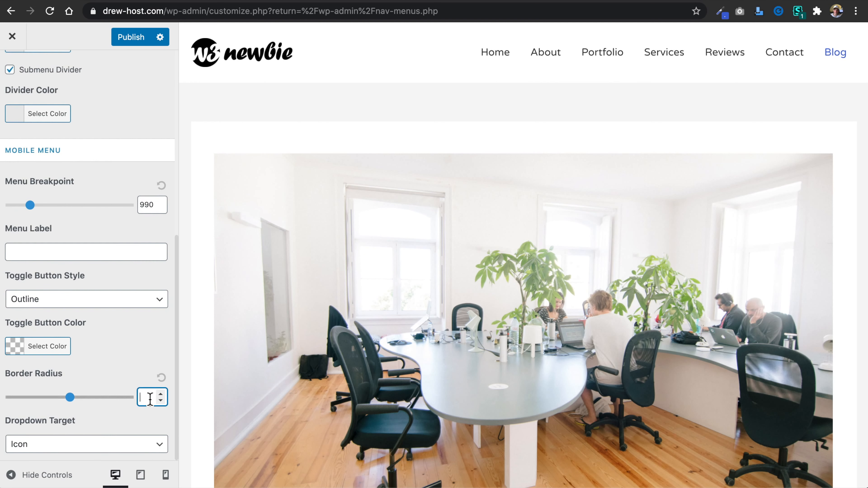
type("850")
left_click(124, 108)
left_click_drag(2, 128, 93, 134)
left_click(253, 377)
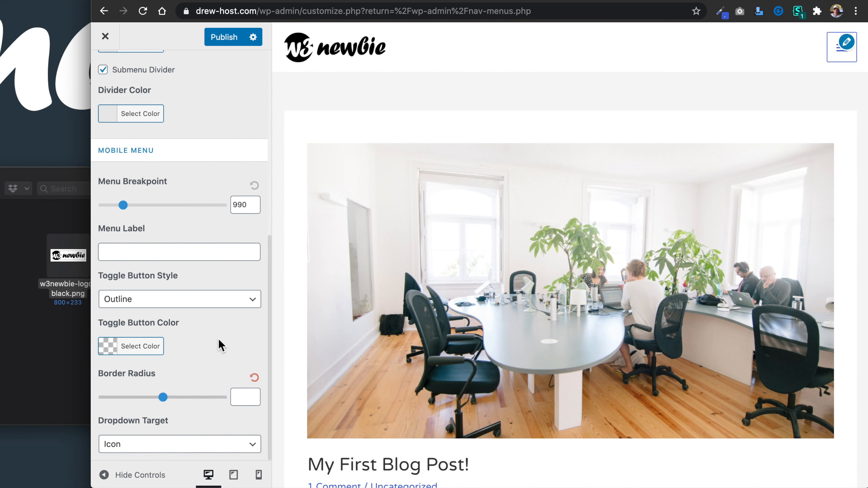
Set the mobile Menu Breakpoint to 860, widen the browser window back to full size and publish the change.
scroll(223, 223, "up", 8)
scroll(224, 224, "down", 2)
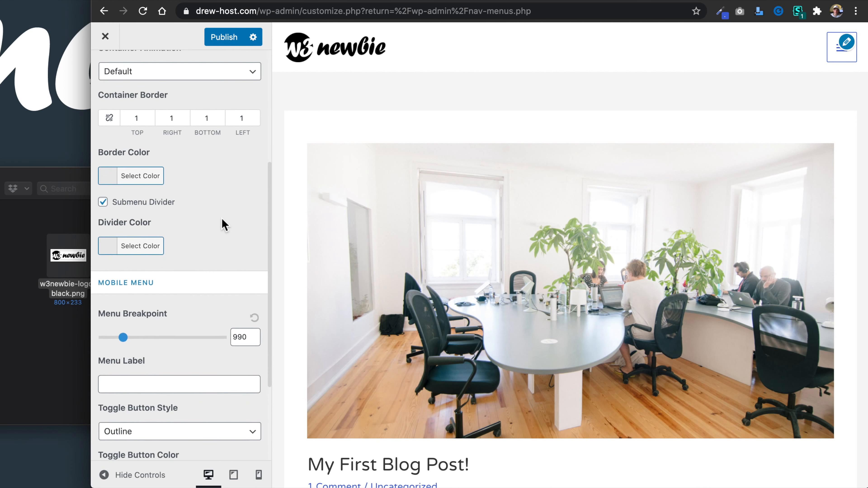
double_click(243, 337)
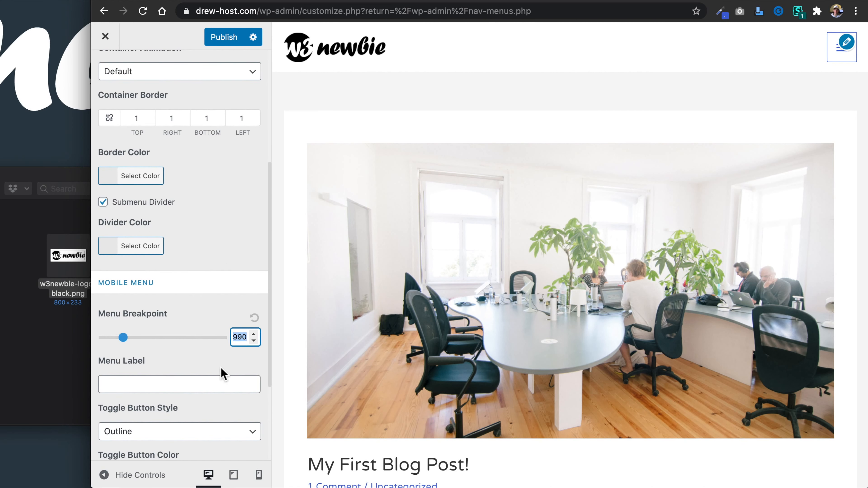
type("860")
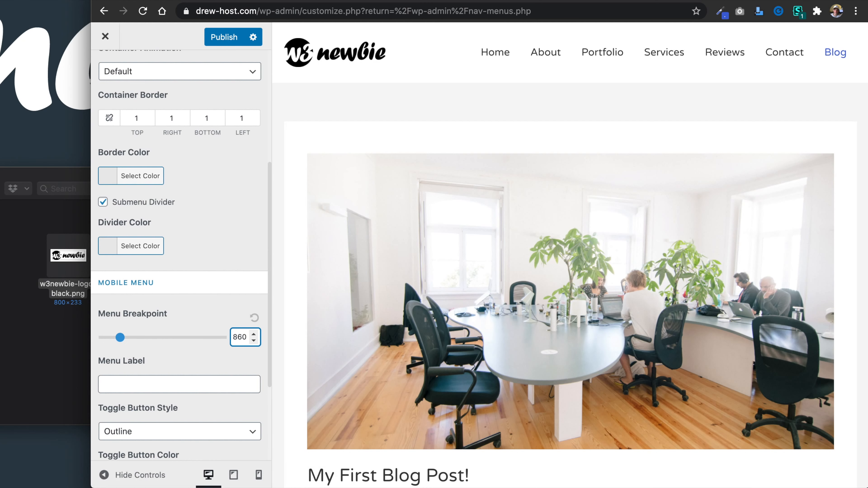
left_click_drag(92, 199, 2, 209)
left_click(129, 39)
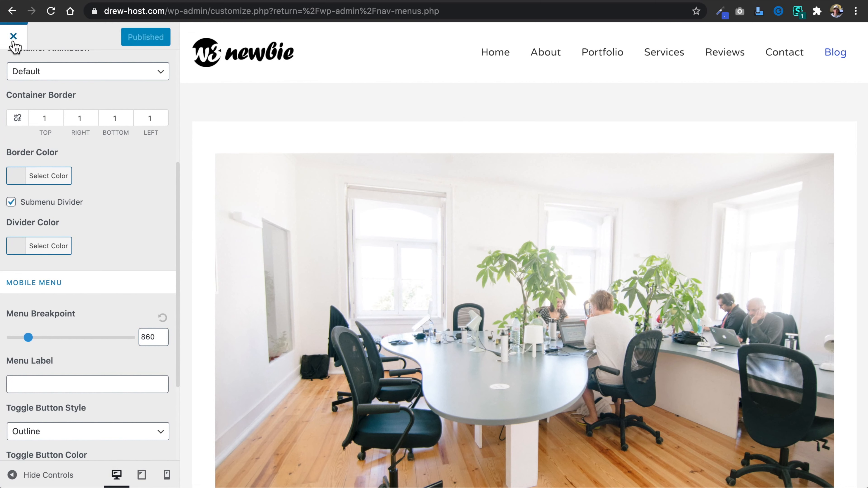
Close the Customizer and activate Akismet Anti-Spam from the installed plugins.
scroll(37, 109, "up", 5)
left_click(24, 82)
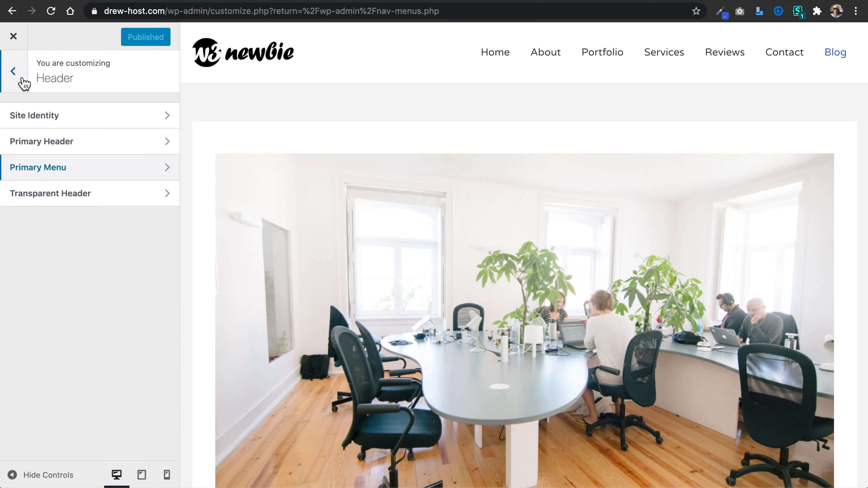
left_click(23, 82)
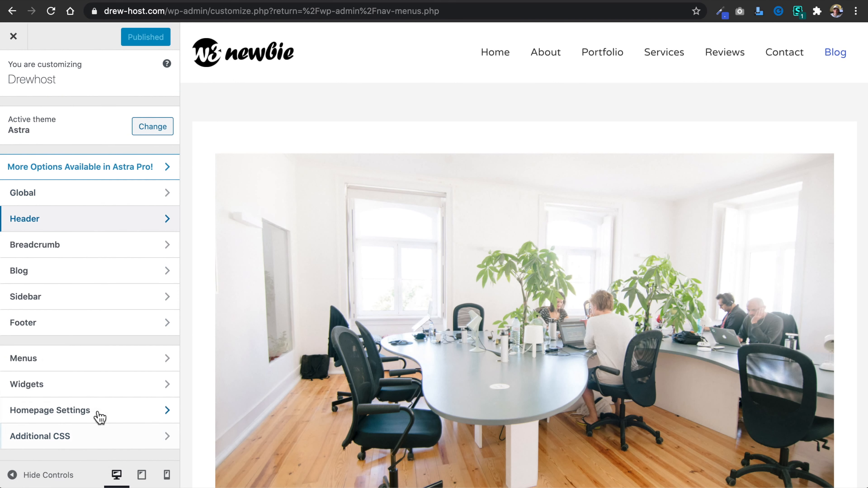
left_click(15, 37)
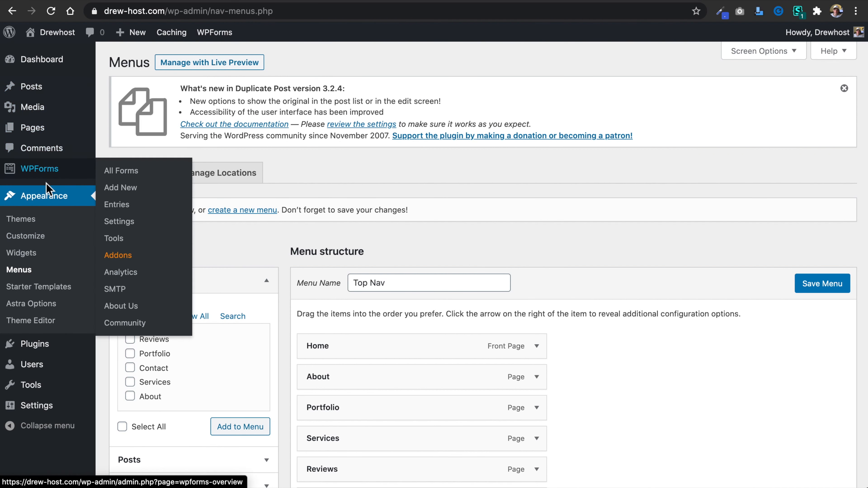
left_click(60, 350)
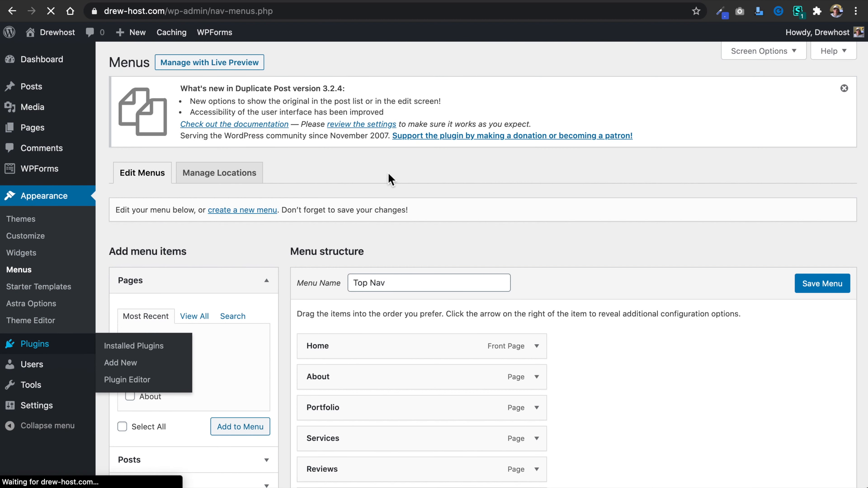
scroll(389, 178, "down", 3)
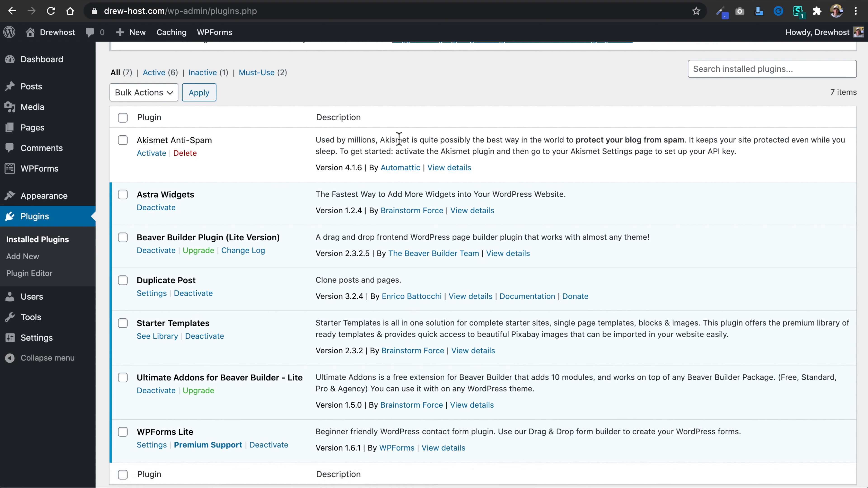
left_click(151, 153)
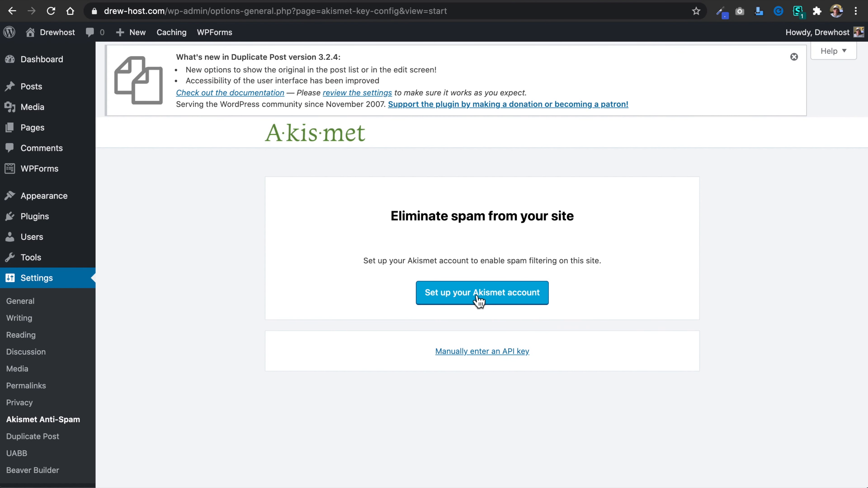
Start the Akismet account signup, choose the Personal plan and set its price to $0 per year.
left_click(486, 295)
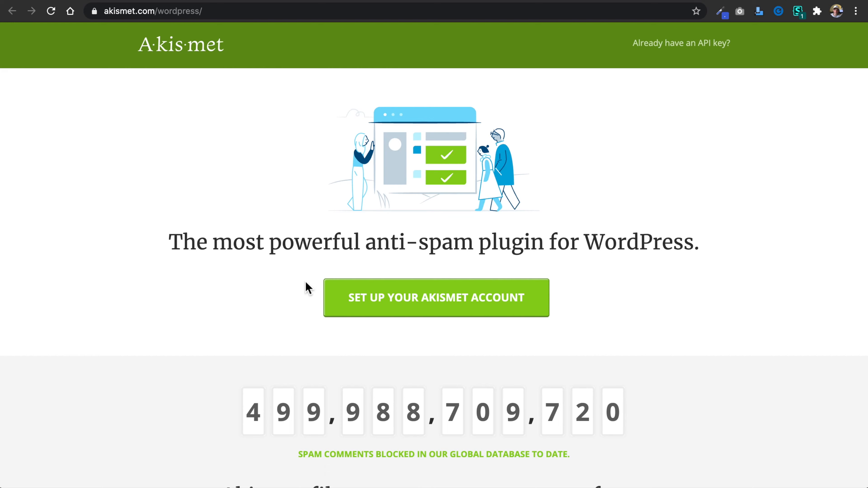
scroll(329, 301, "down", 1)
left_click(426, 264)
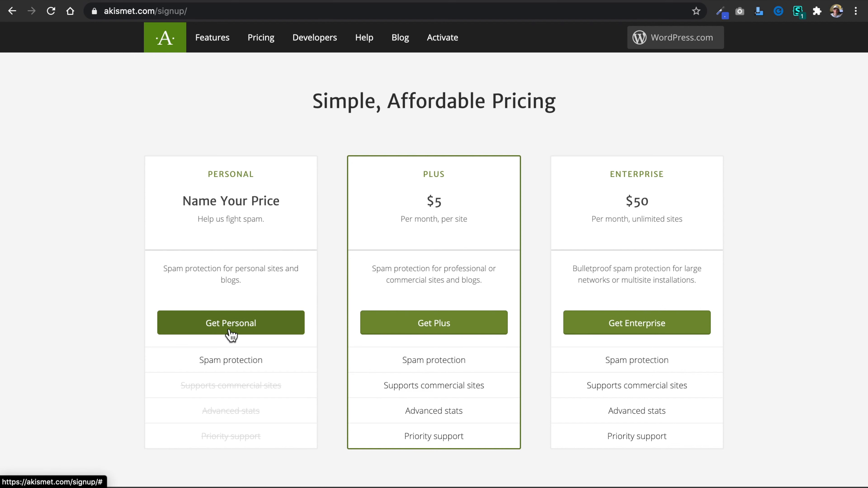
left_click(240, 330)
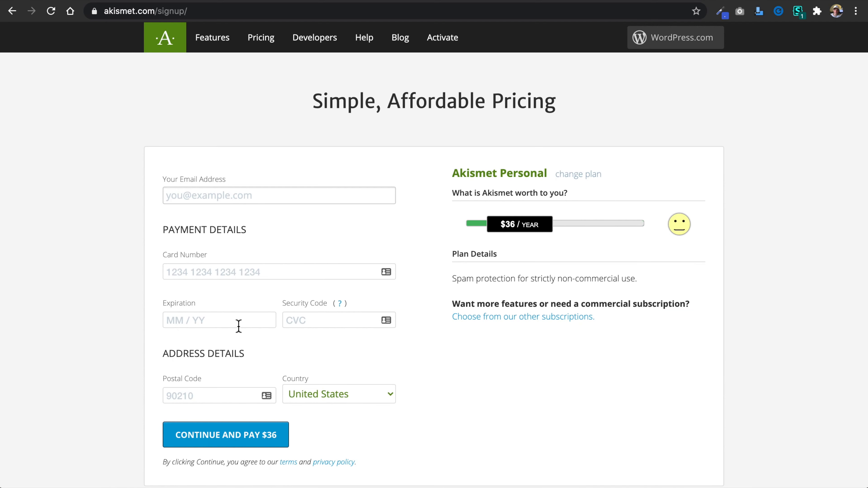
scroll(239, 327, "down", 2)
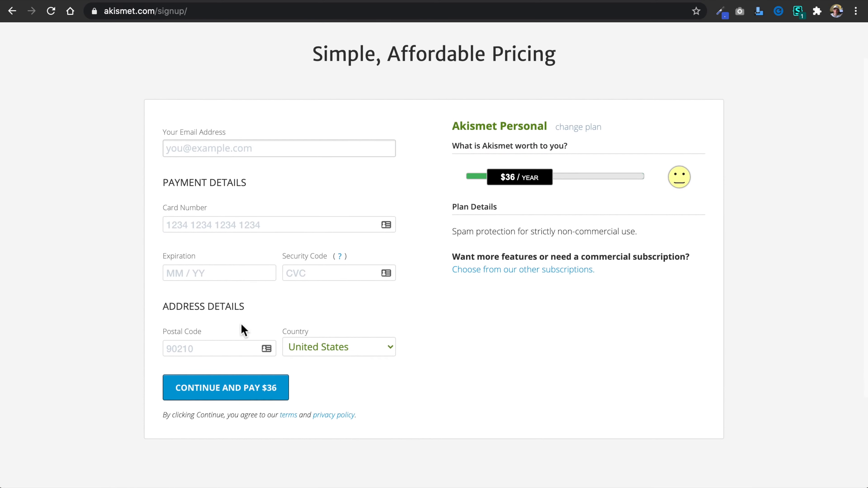
left_click_drag(532, 180, 454, 180)
left_click(439, 215)
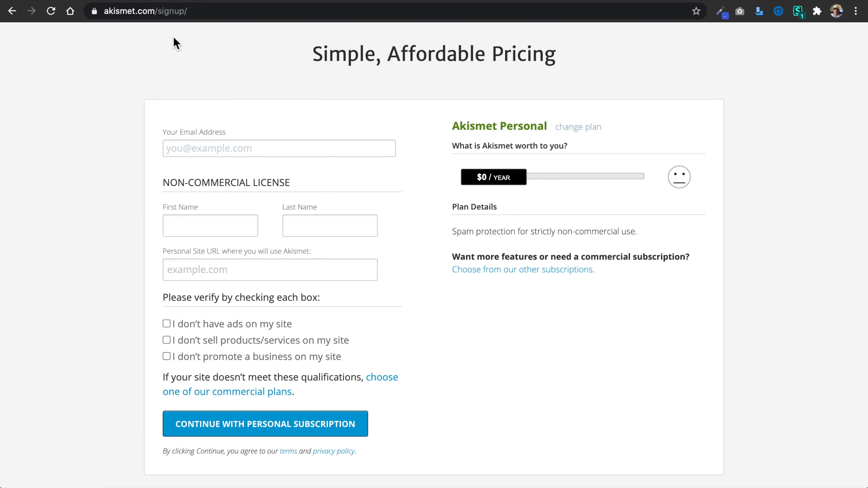
Return to the site's Akismet settings, open the manual API key entry and dismiss the Duplicate Post notice.
left_click(257, 1)
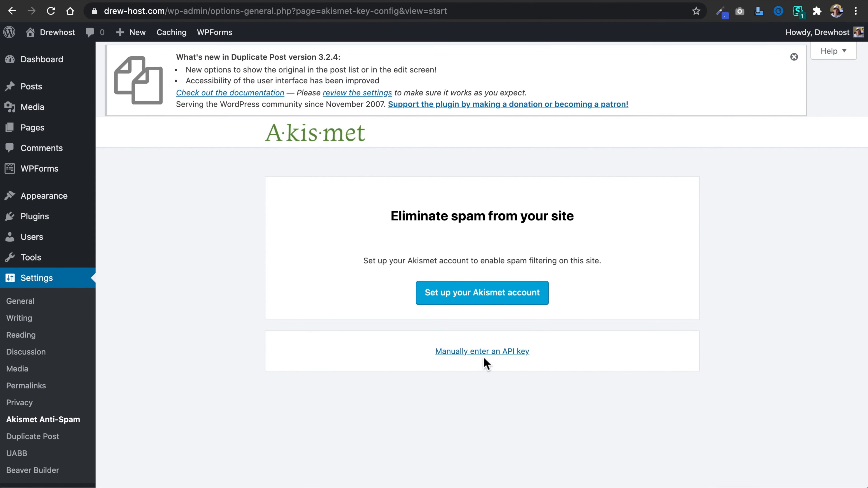
left_click(486, 350)
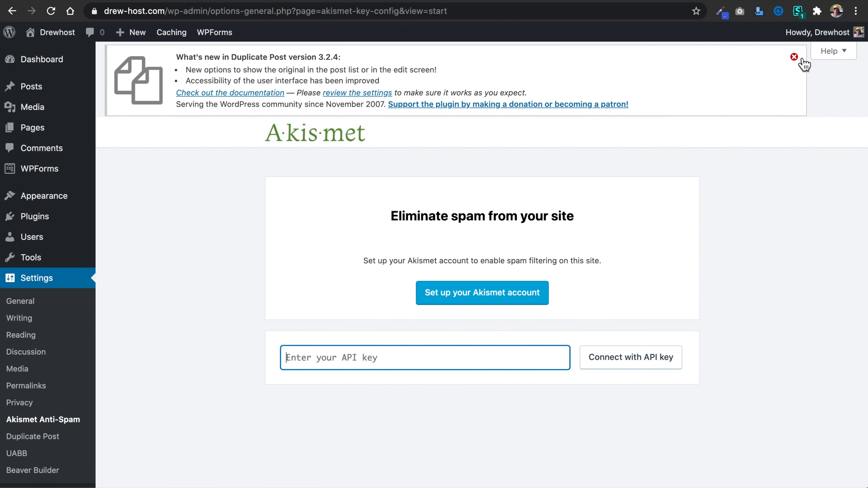
left_click(794, 57)
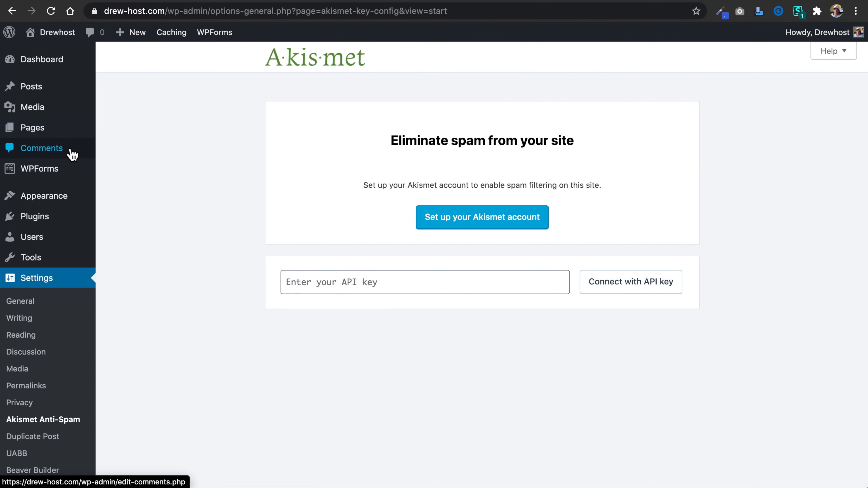
Move the sample comment by A WordPress Commenter to the trash and delete it permanently.
left_click(56, 152)
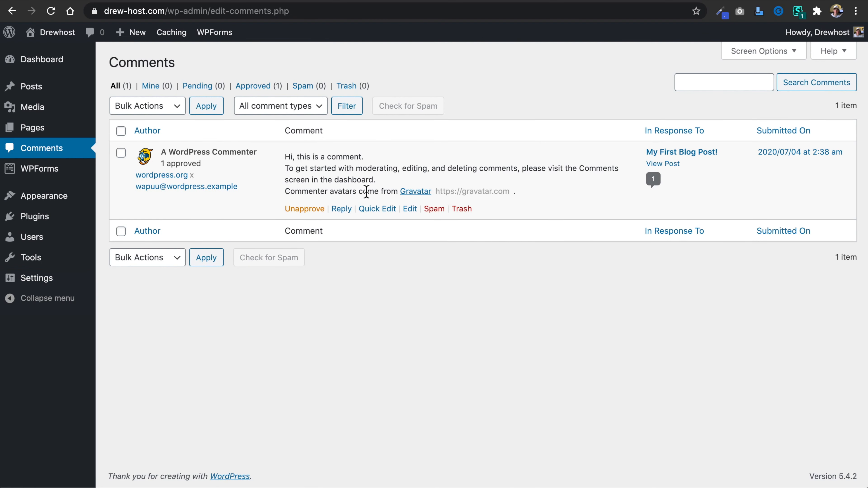
left_click(462, 209)
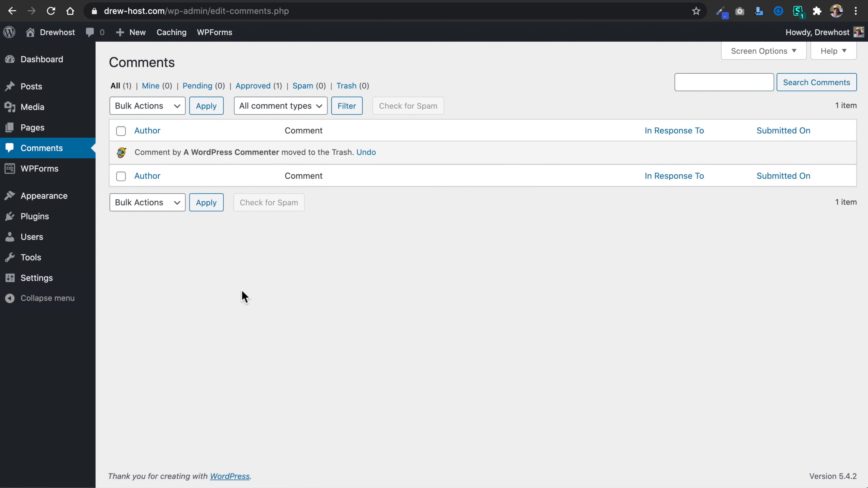
left_click(350, 91)
left_click(122, 132)
left_click(137, 108)
left_click(144, 140)
left_click(229, 108)
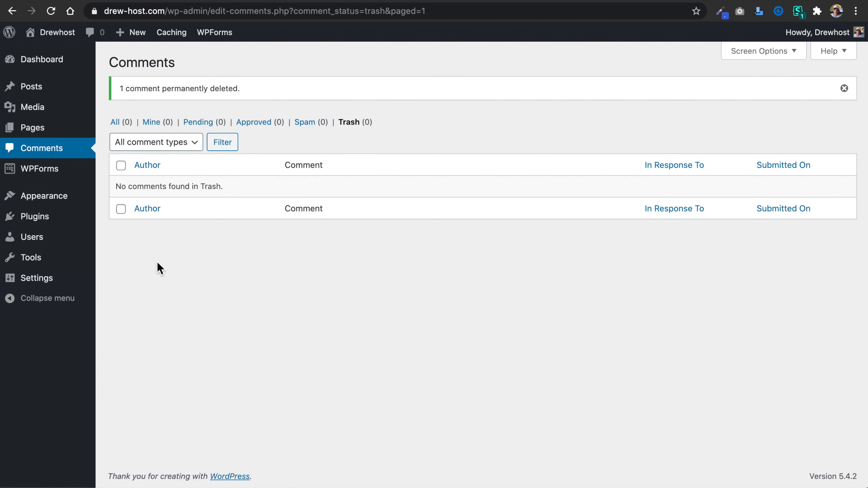
Visit the live site's homepage.
mouse_move(57, 36)
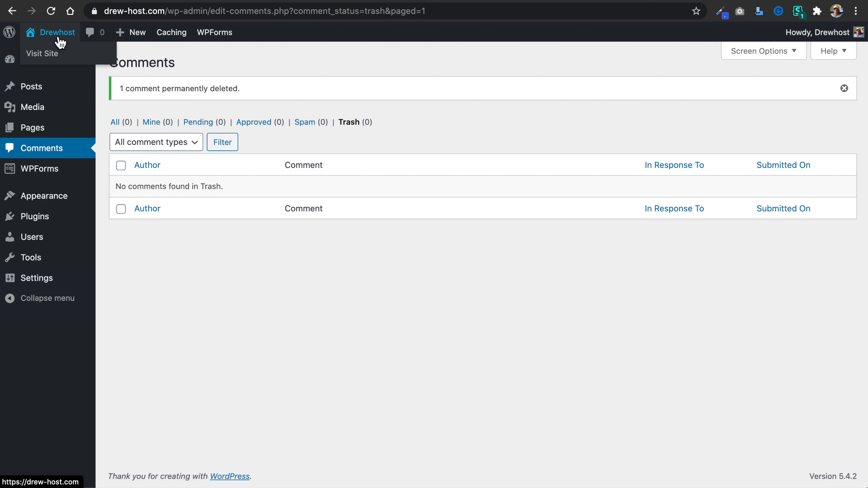
left_click(53, 58)
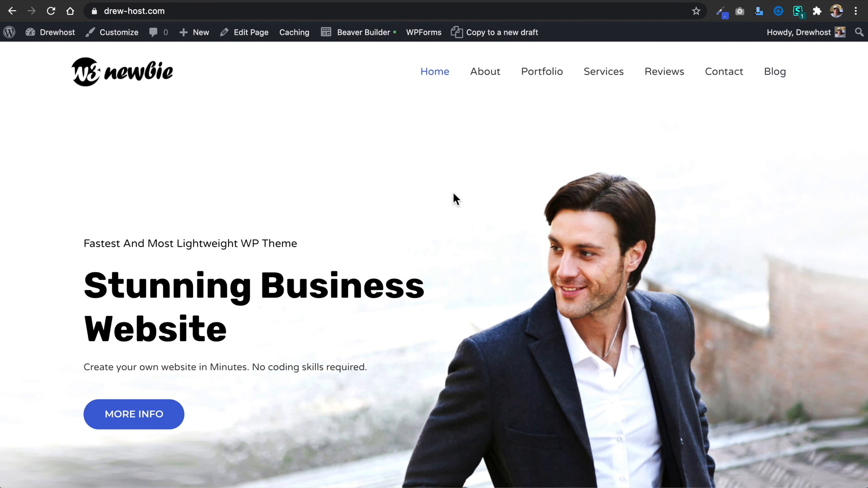
Look through the live homepage and the Portfolio page from header to footer.
scroll(444, 206, "down", 20)
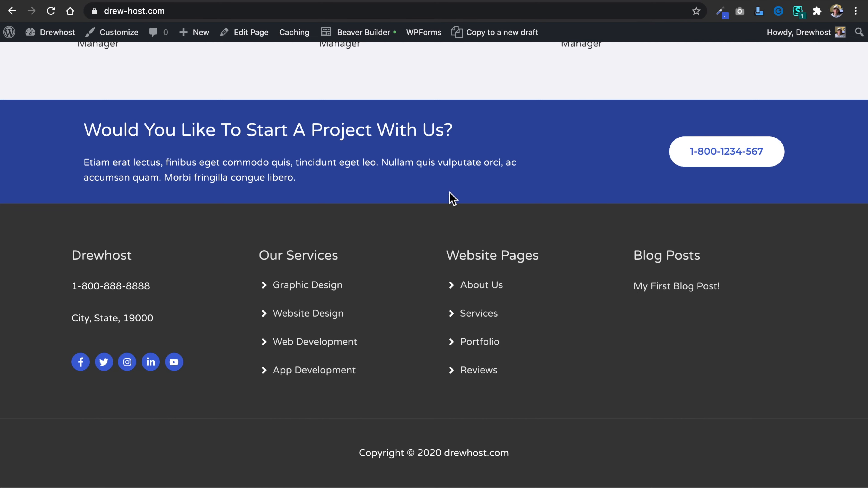
scroll(451, 197, "up", 20)
left_click(540, 72)
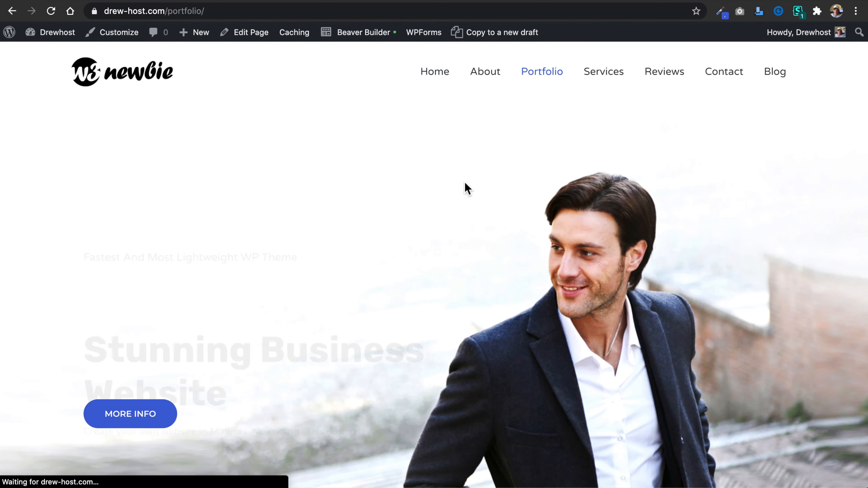
scroll(436, 217, "down", 20)
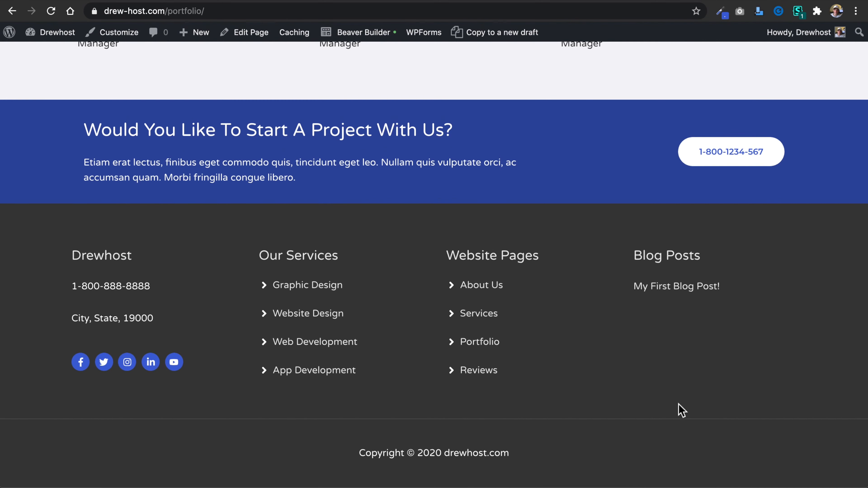
scroll(451, 194, "up", 20)
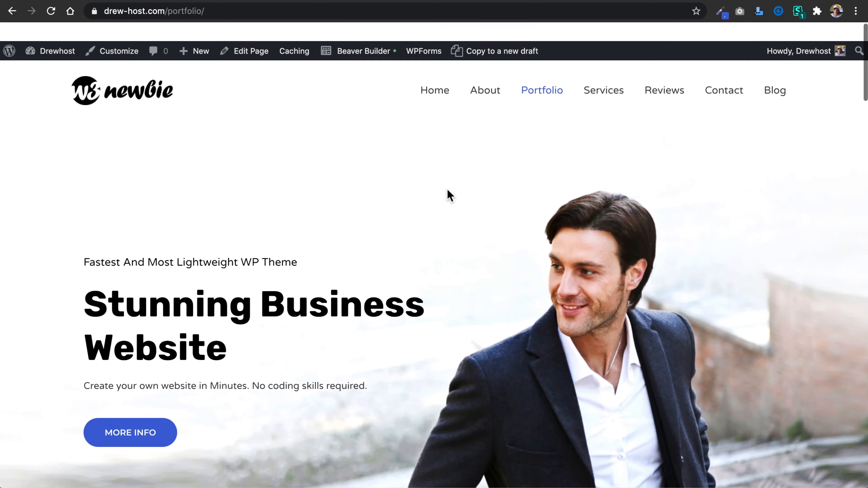
Return to the Home page, open it in Beaver Builder and decline the introductory tour.
left_click(440, 73)
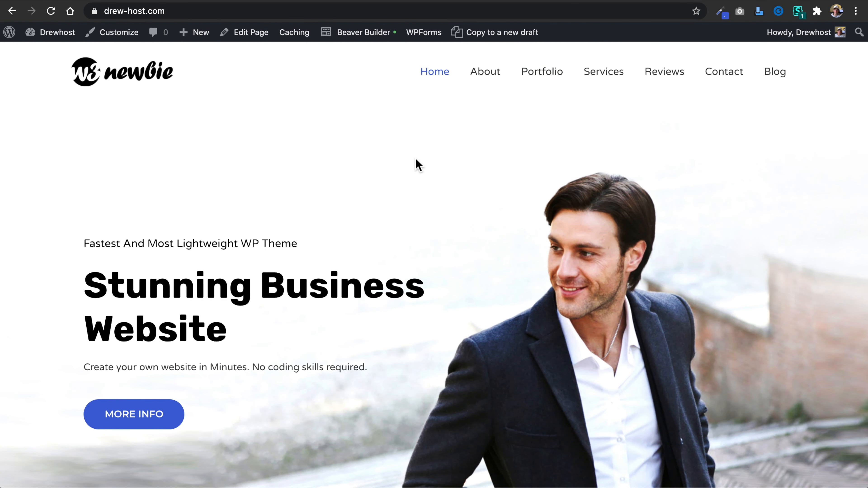
left_click(365, 39)
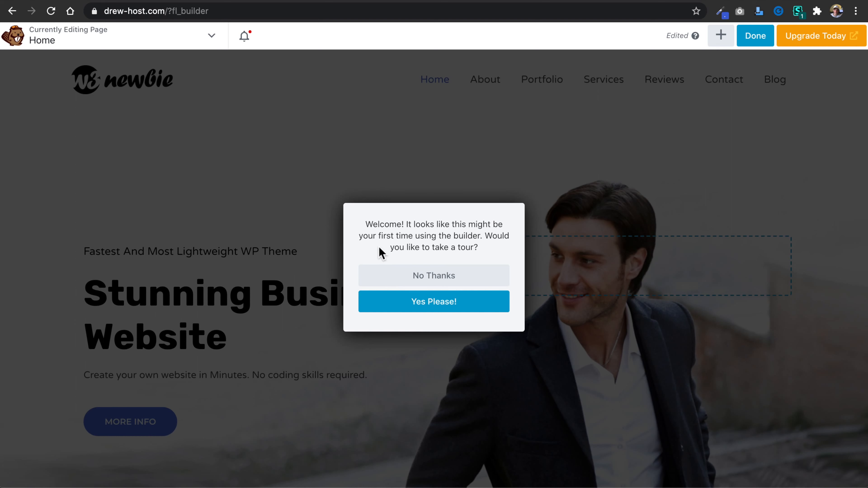
left_click(440, 283)
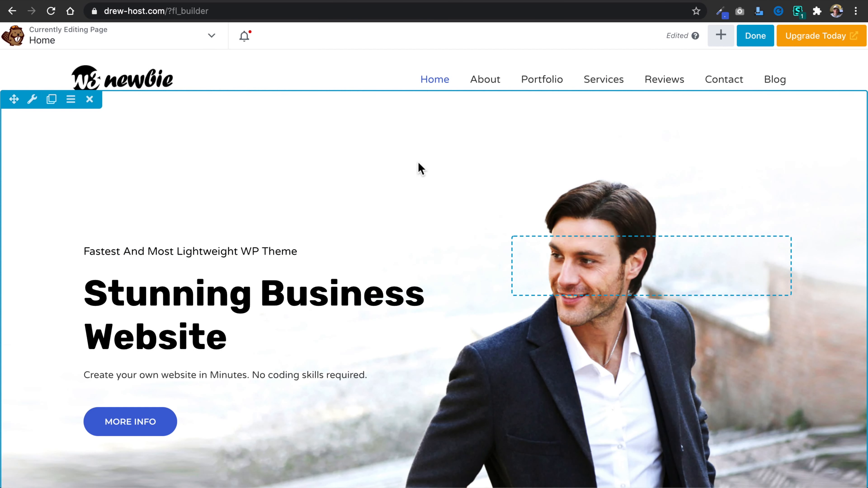
Narrow the hero section's text column slightly, widening the empty column beside it.
scroll(418, 162, "down", 2)
scroll(400, 195, "down", 9)
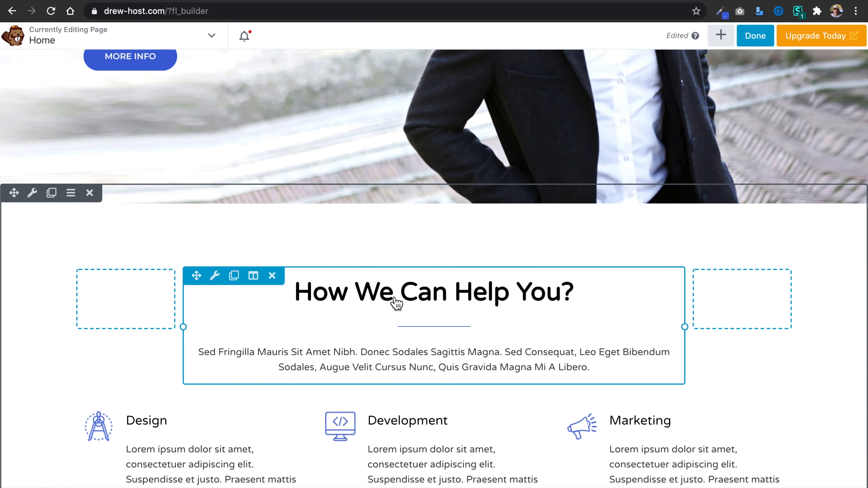
scroll(410, 305, "down", 4)
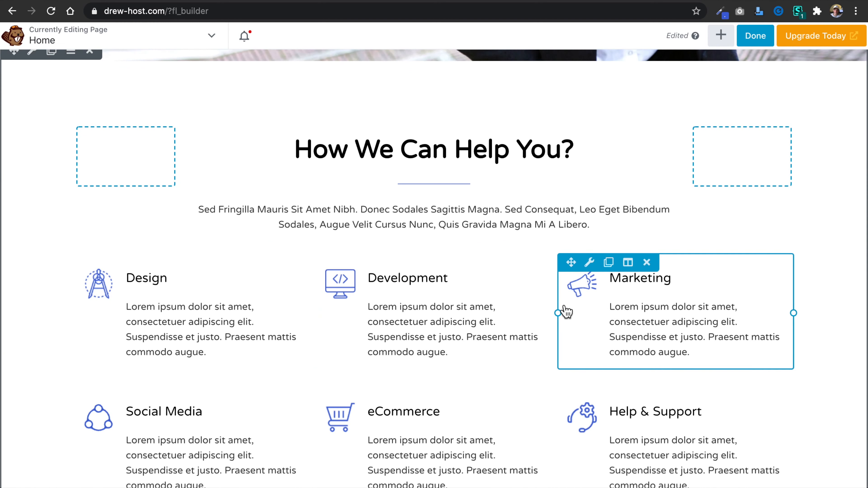
scroll(402, 189, "up", 5)
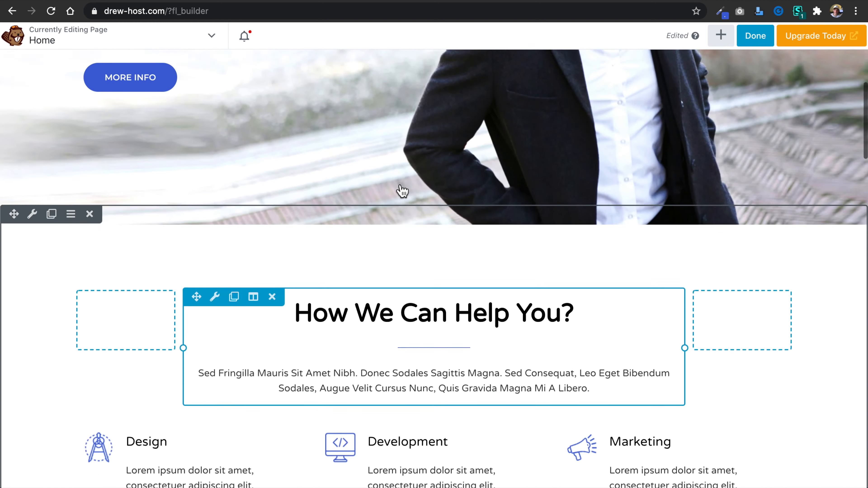
scroll(403, 191, "up", 10)
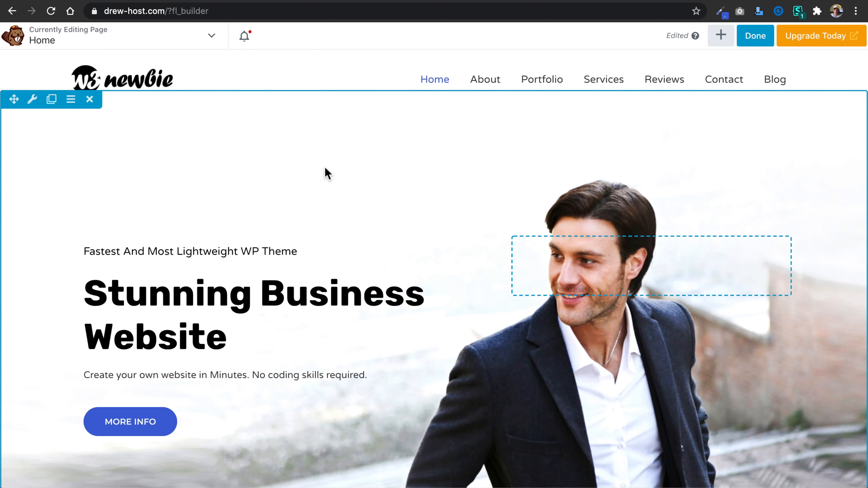
scroll(328, 173, "down", 2)
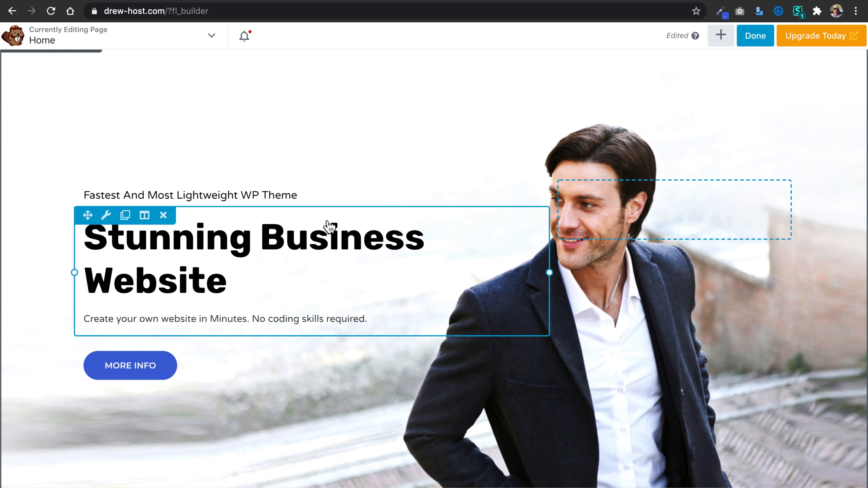
left_click_drag(552, 274, 534, 275)
Change the small heading above the hero title to "Wordpress is the best website building platform ever!" and save it.
mouse_move(277, 194)
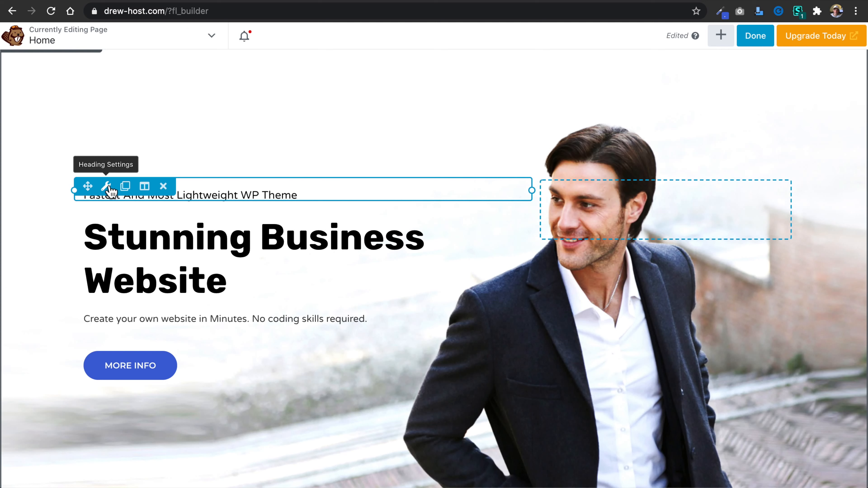
left_click(110, 191)
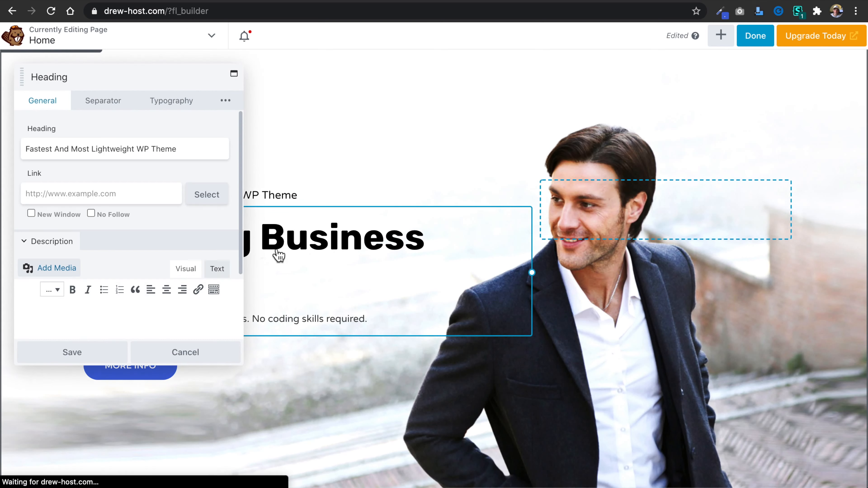
left_click(188, 153)
key("ctrl+a")
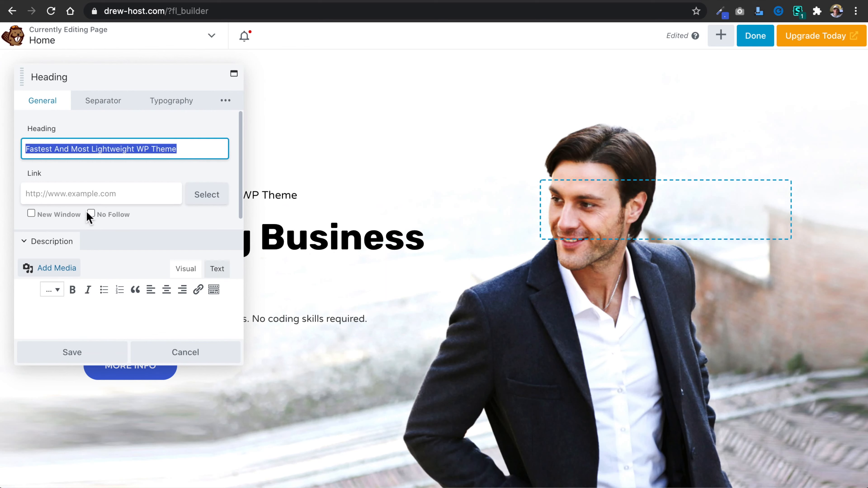
type("Wordpress is the best website")
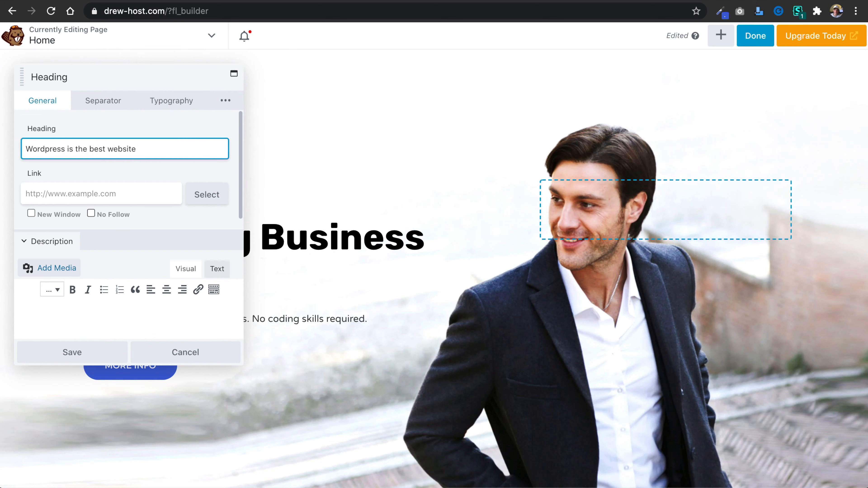
type("form ever!")
left_click(99, 359)
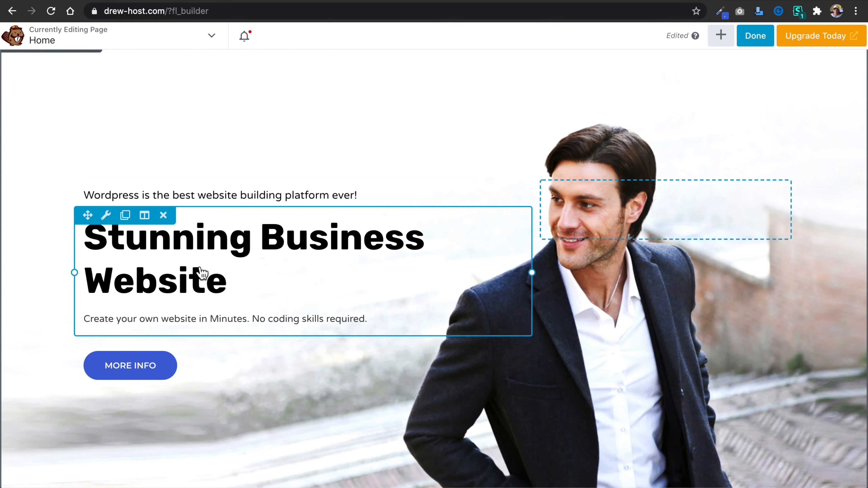
Change the large hero heading to "Build An Amazing Wordpress Website!", keep its description and save it.
left_click(106, 216)
left_click_drag(137, 150, 20, 156)
type("Bui")
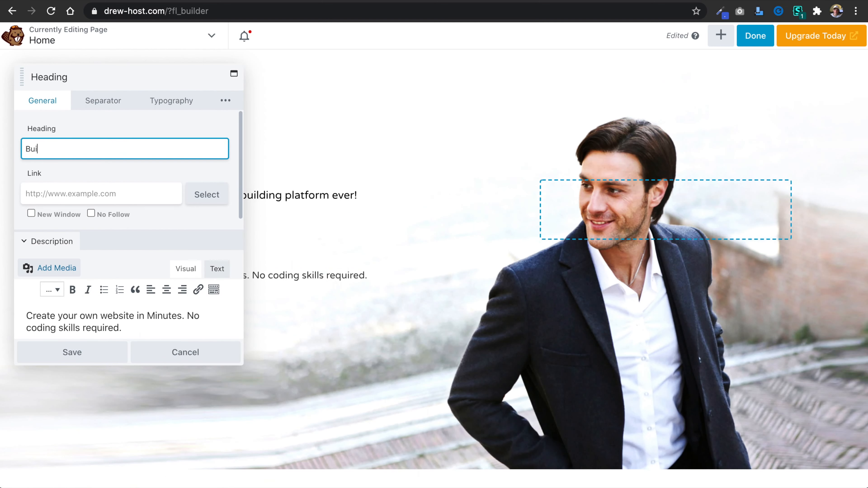
type("ld An Amazing")
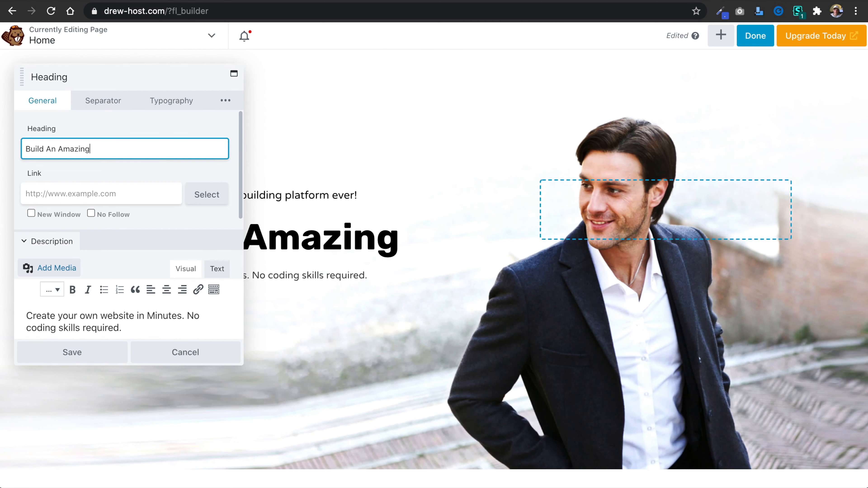
type(" Wordpress We")
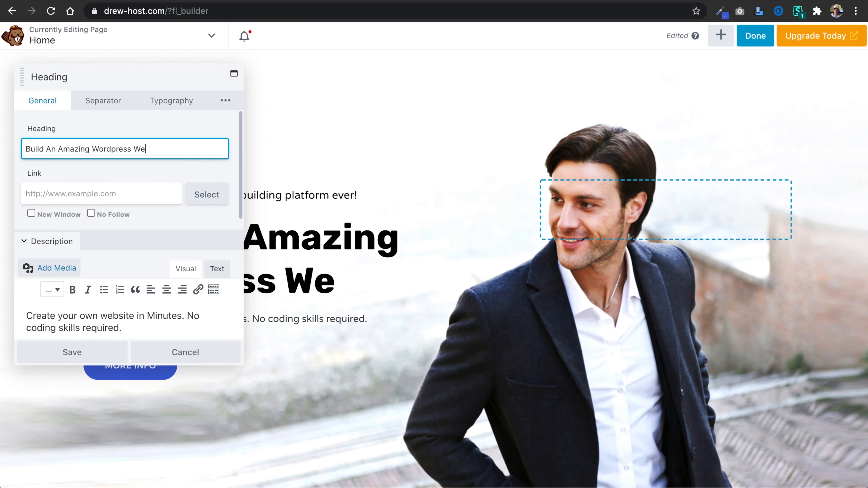
type("bsite!")
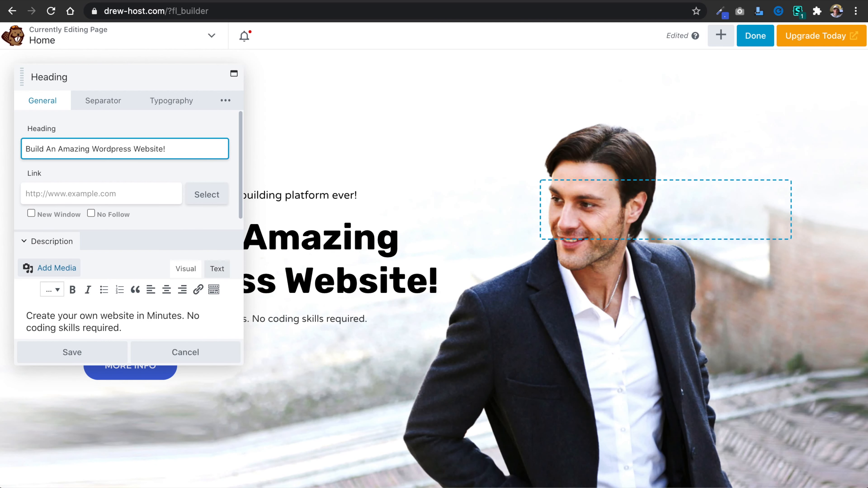
scroll(316, 350, "up", 2)
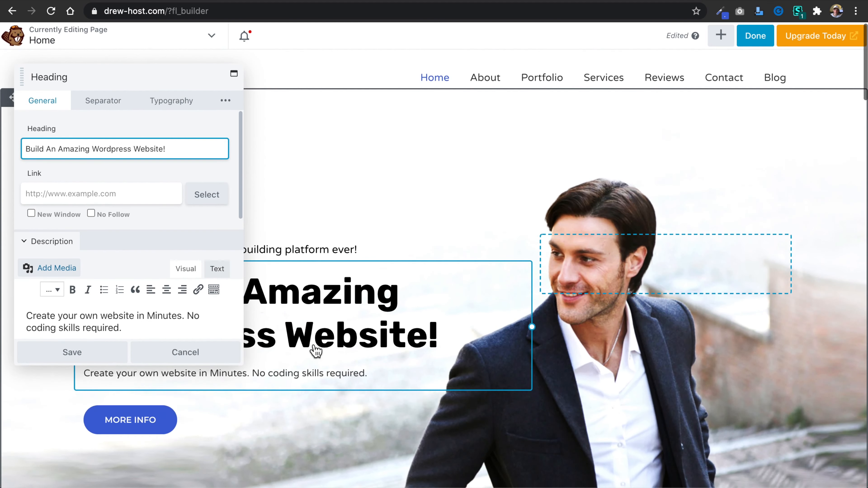
left_click(117, 329)
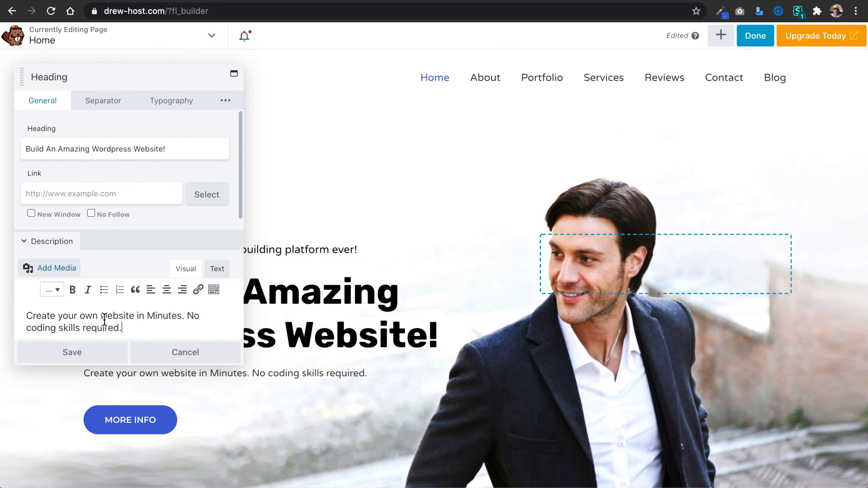
left_click(87, 357)
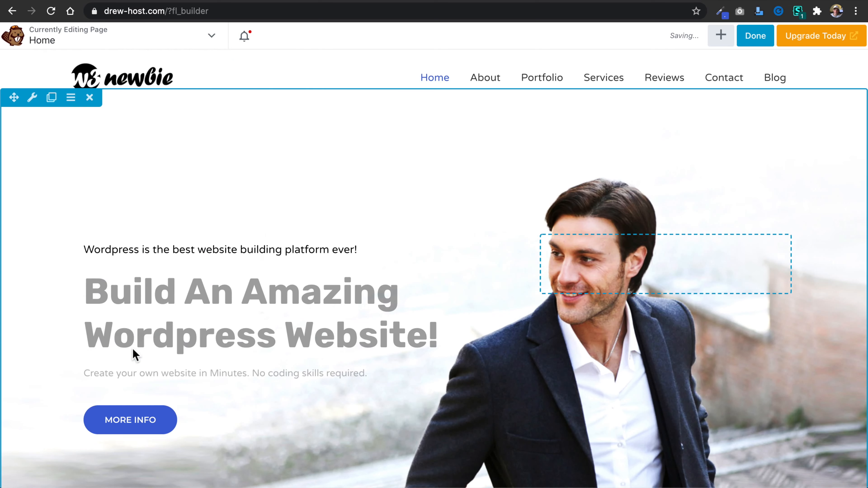
Change the hero button's text to "Start Now".
scroll(186, 351, "down", 4)
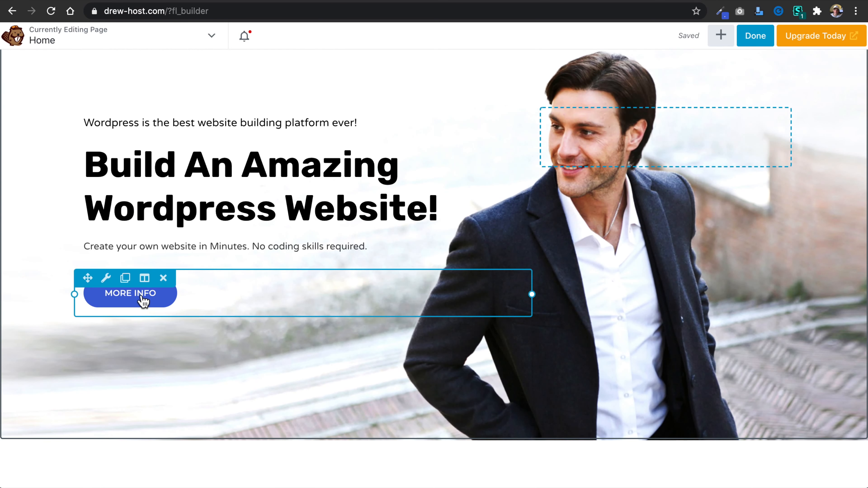
left_click(106, 279)
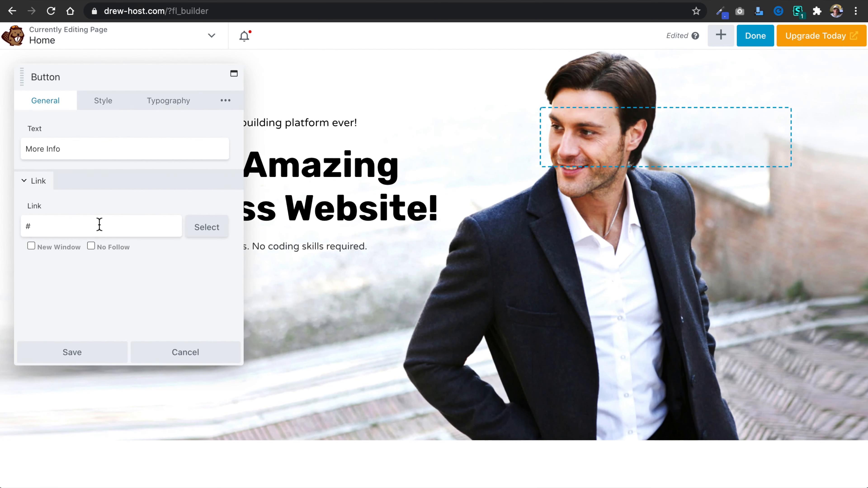
triple_click(79, 150)
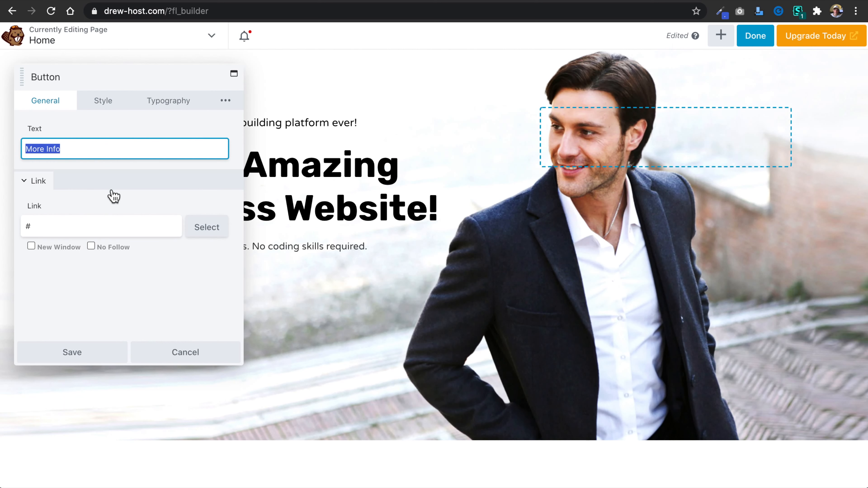
scroll(275, 258, "up", 3)
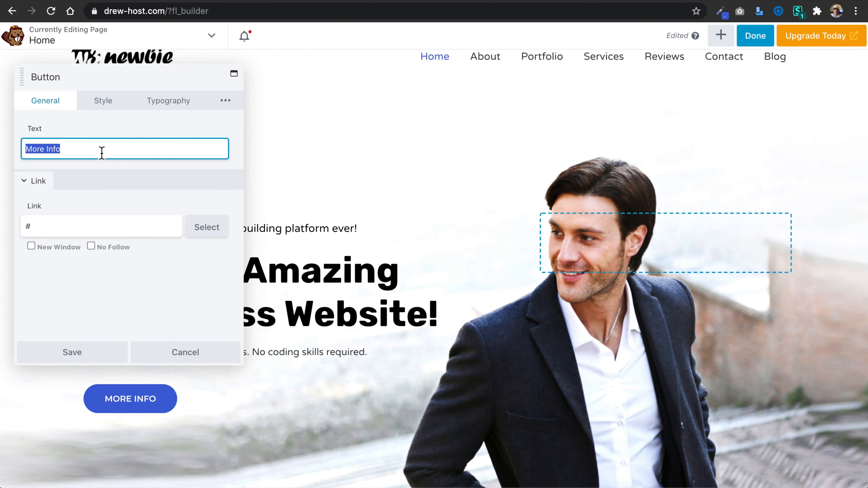
type("Start Now")
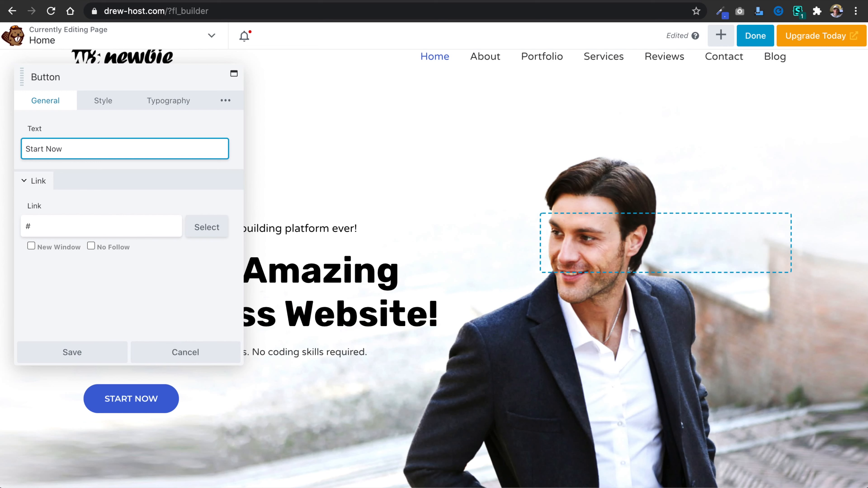
Set the hero button's box shadow colour to black (#000000) in its radius and shadow style settings.
left_click(108, 103)
scroll(142, 209, "down", 6)
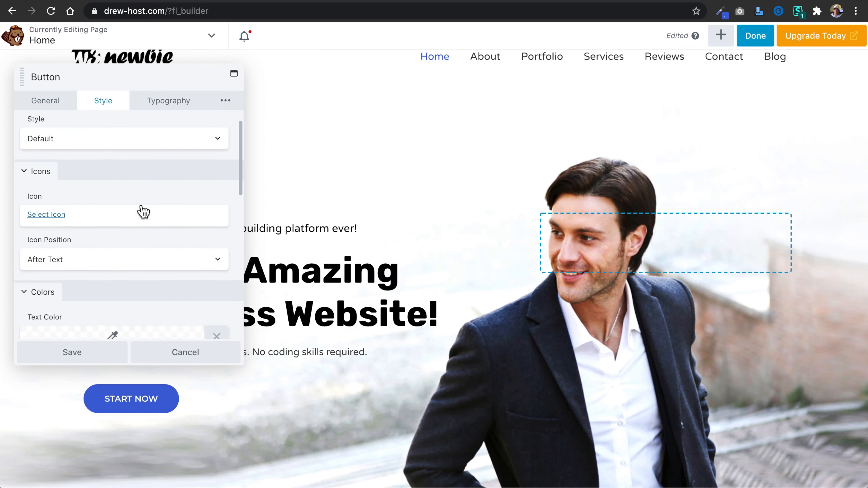
scroll(113, 301, "down", 5)
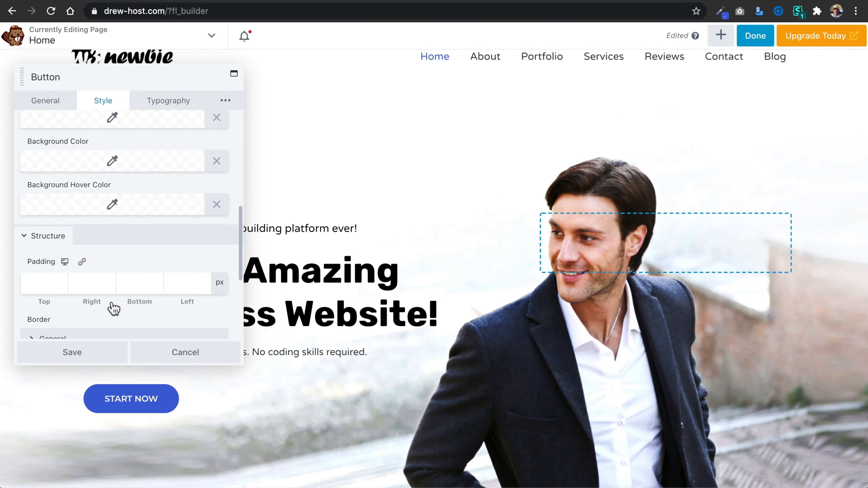
scroll(114, 307, "down", 2)
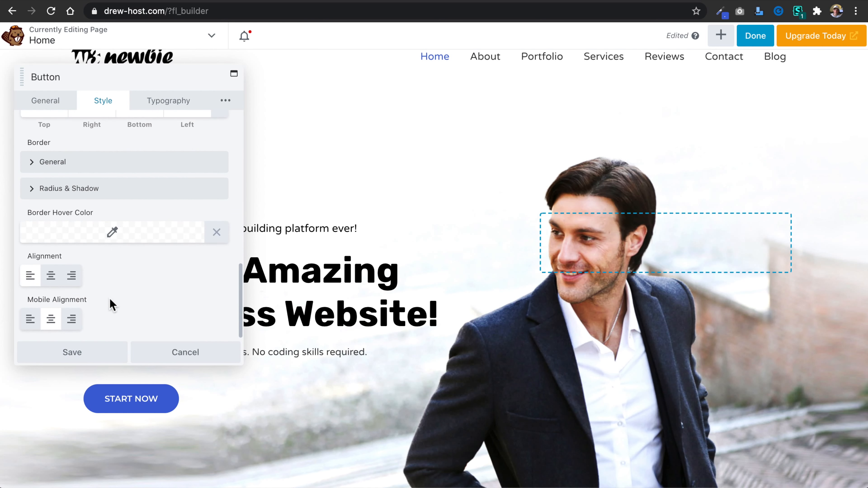
left_click(27, 194)
scroll(116, 209, "down", 2)
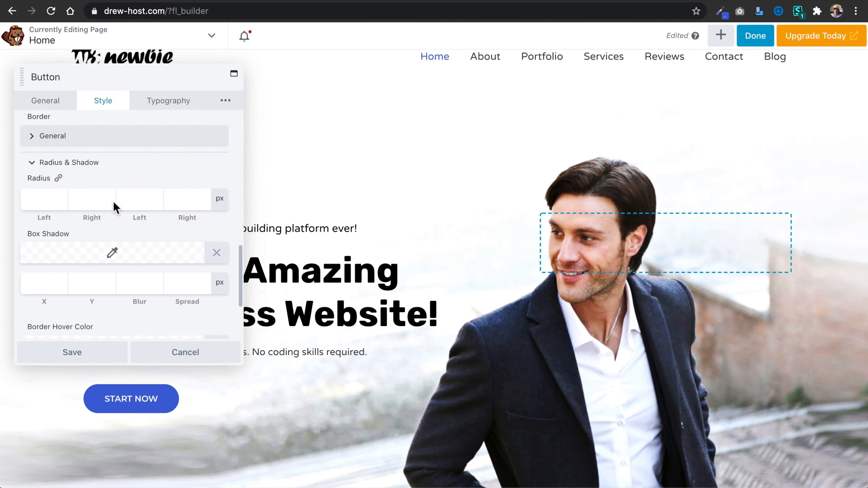
left_click(116, 224)
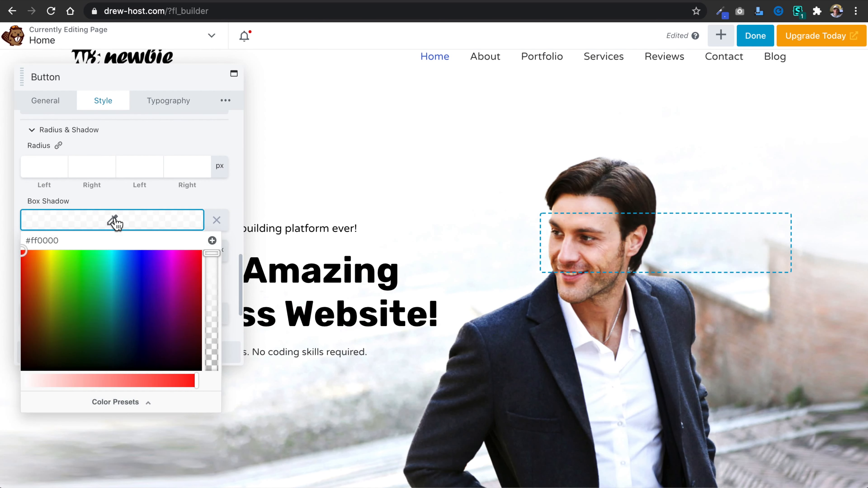
left_click(46, 309)
left_click_drag(46, 309, 6, 393)
scroll(271, 438, "up", 1)
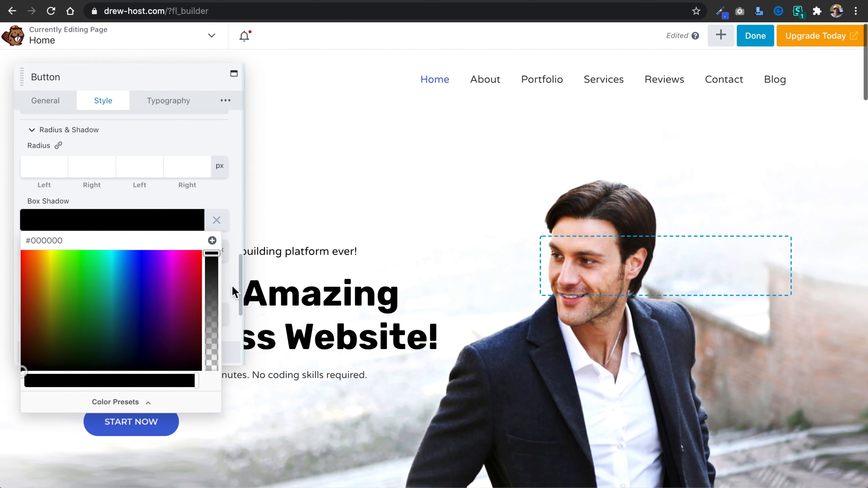
Reduce the hero button's black box shadow to 0.38 opacity and set its blur to 9 px.
left_click_drag(212, 253, 214, 328)
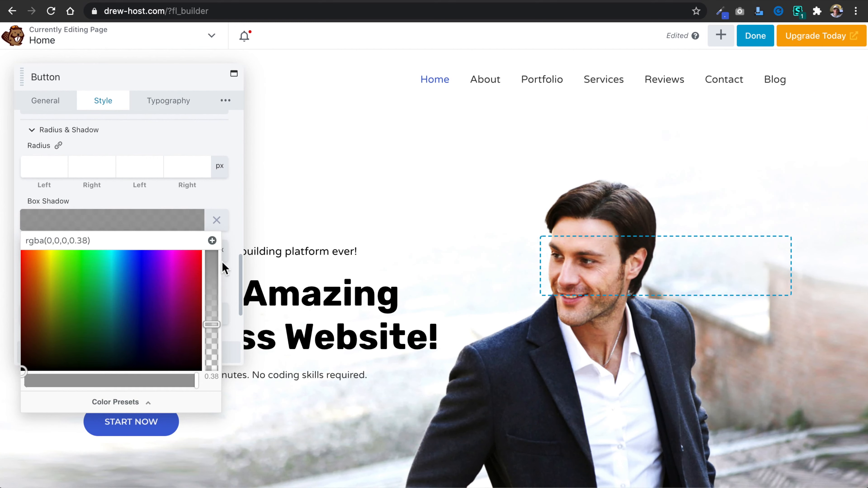
left_click(142, 194)
left_click(139, 250)
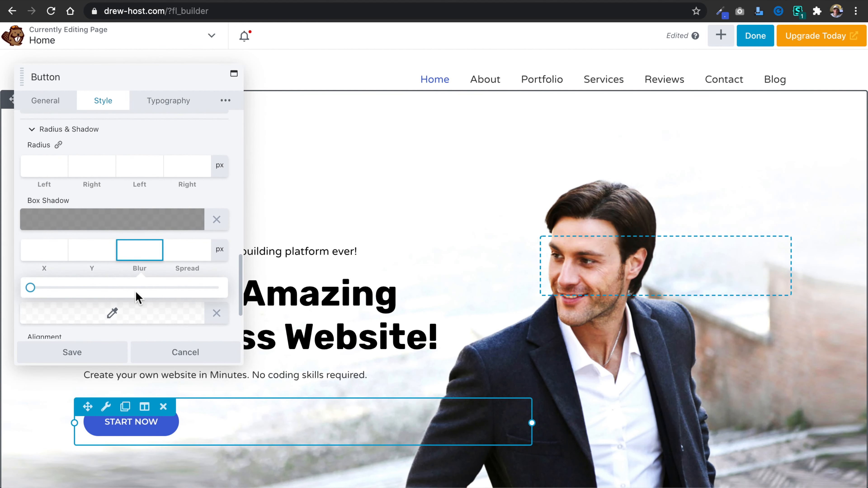
left_click_drag(32, 290, 48, 291)
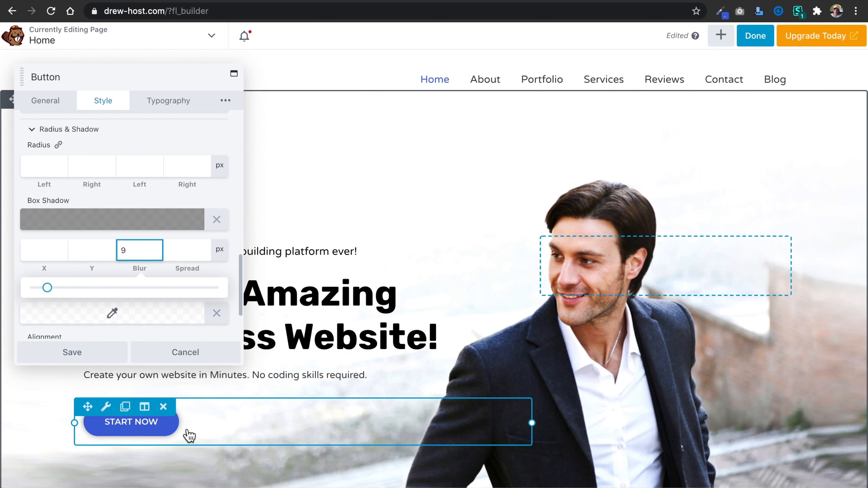
left_click(126, 202)
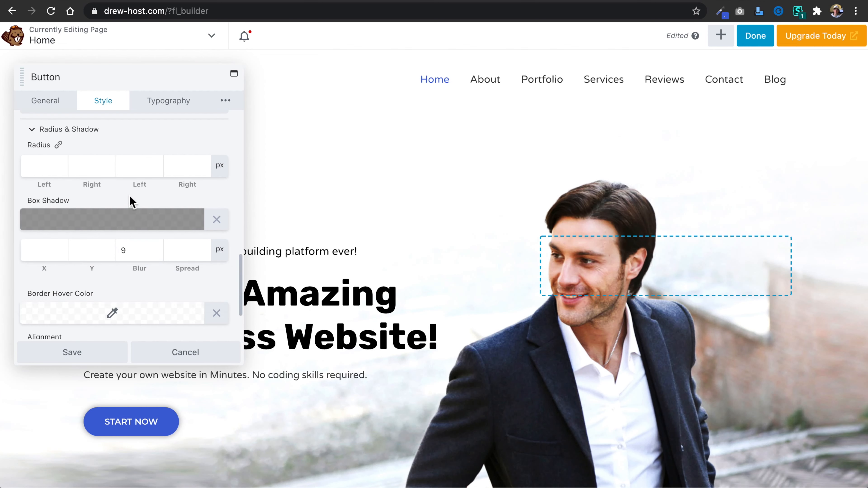
Set the hero button's padding to 20 px at the top and bottom and 31 px on both sides.
scroll(131, 202, "up", 2)
scroll(131, 202, "up", 4)
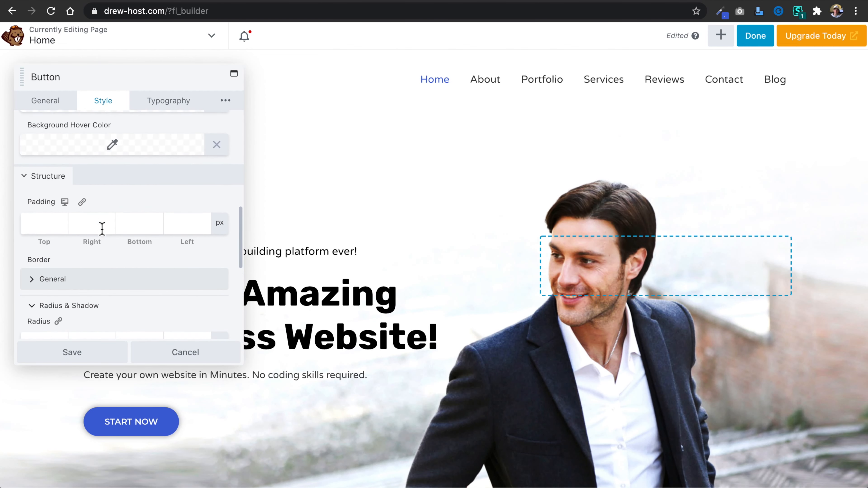
left_click(37, 223)
left_click_drag(29, 260, 73, 273)
scroll(164, 188, "up", 5)
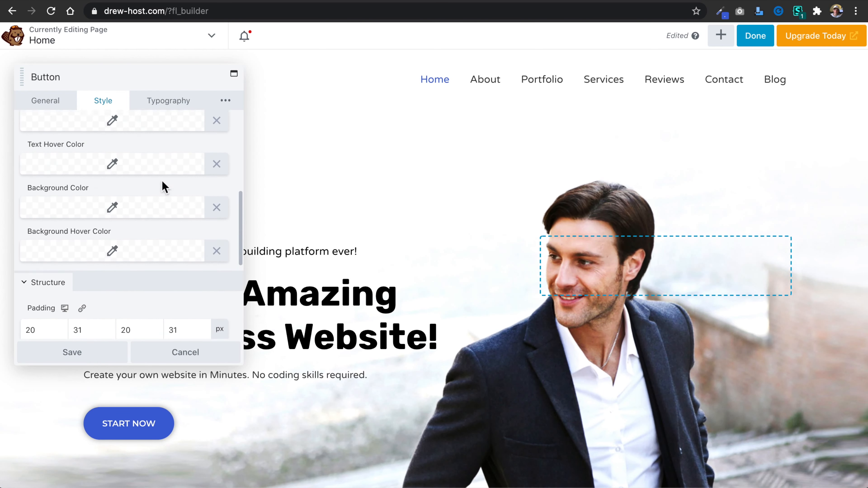
Set the hero button's font size to 19 px and save the button.
left_click(167, 103)
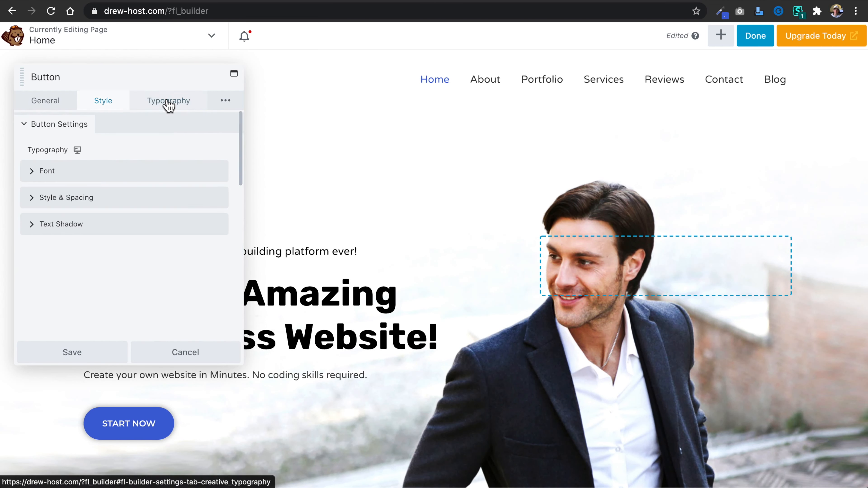
left_click(115, 170)
scroll(116, 173, "down", 1)
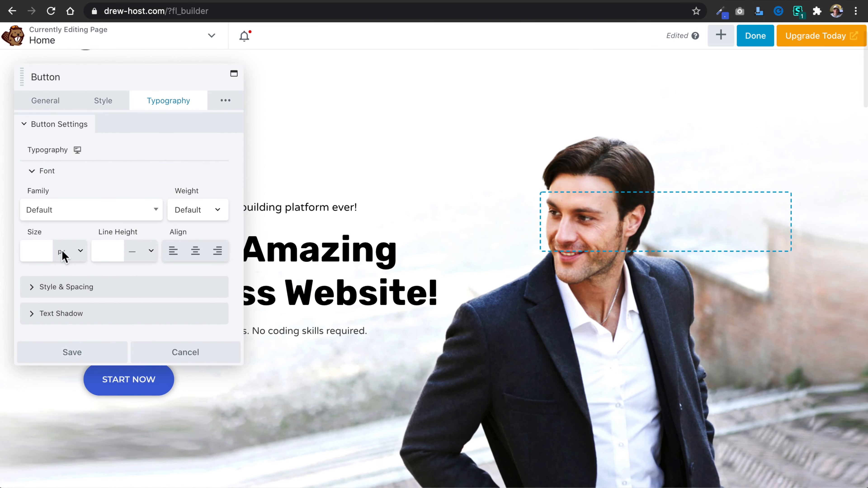
left_click(33, 252)
left_click_drag(42, 280, 84, 280)
left_click_drag(91, 283, 72, 284)
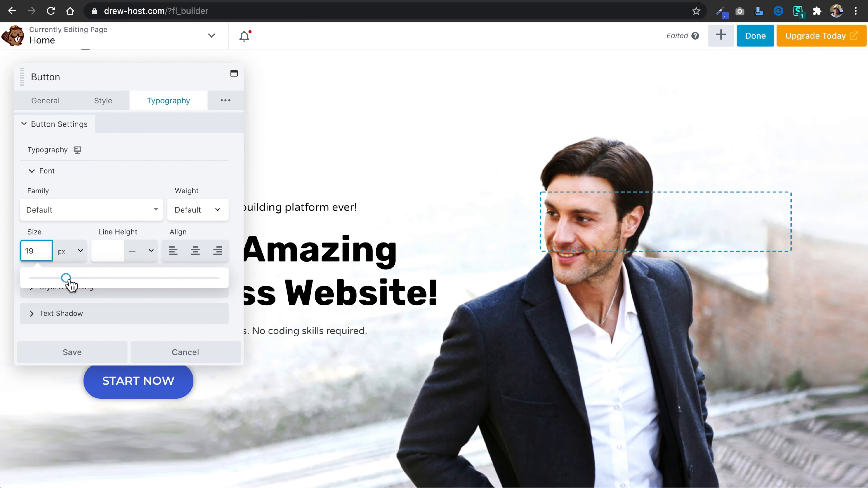
left_click(91, 353)
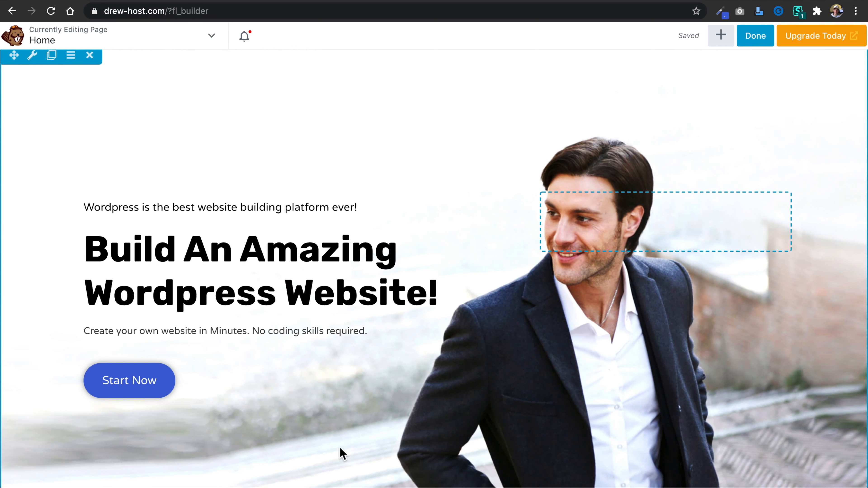
Change the hero button's text to uppercase "START NOW" and save it.
left_click(111, 365)
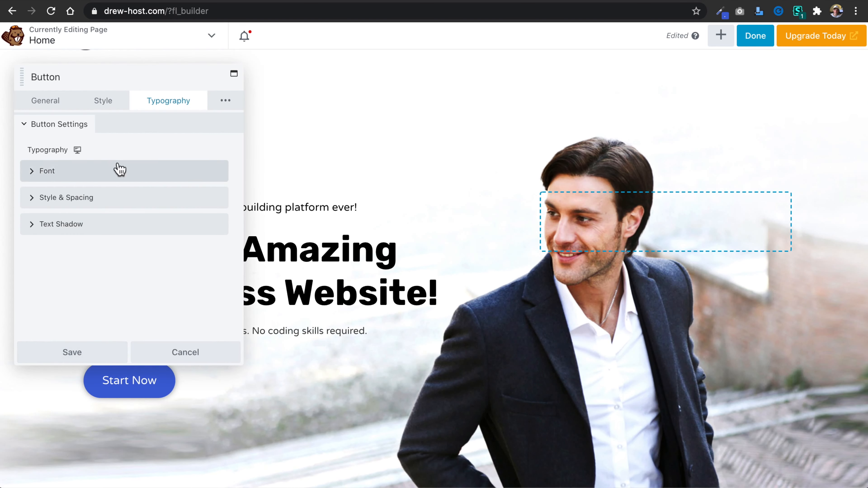
left_click(46, 101)
double_click(79, 149)
triple_click(79, 148)
scroll(22, 150, "down", 1)
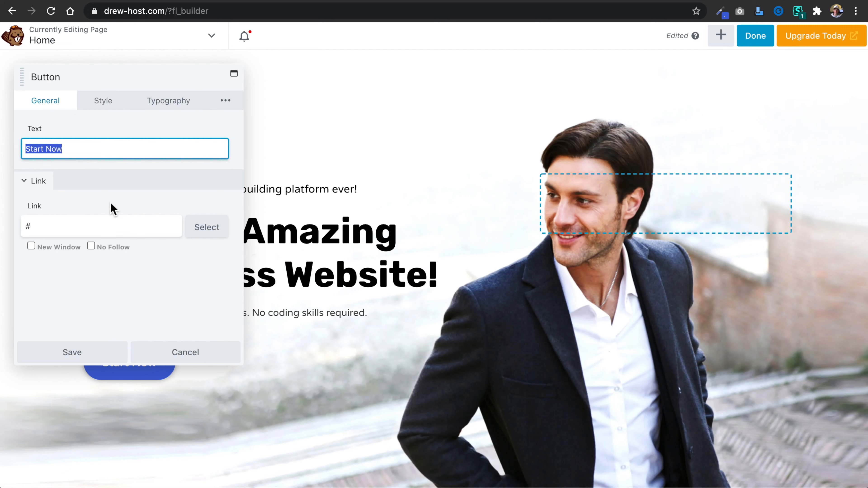
type("START")
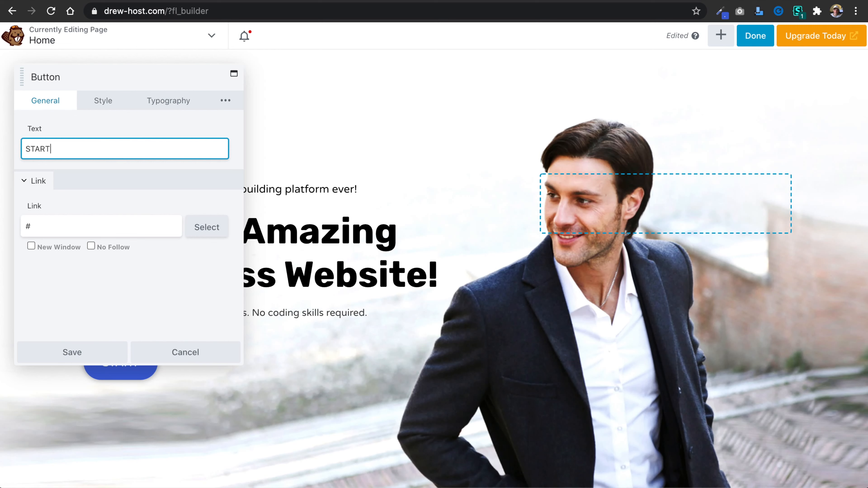
type(" NOW")
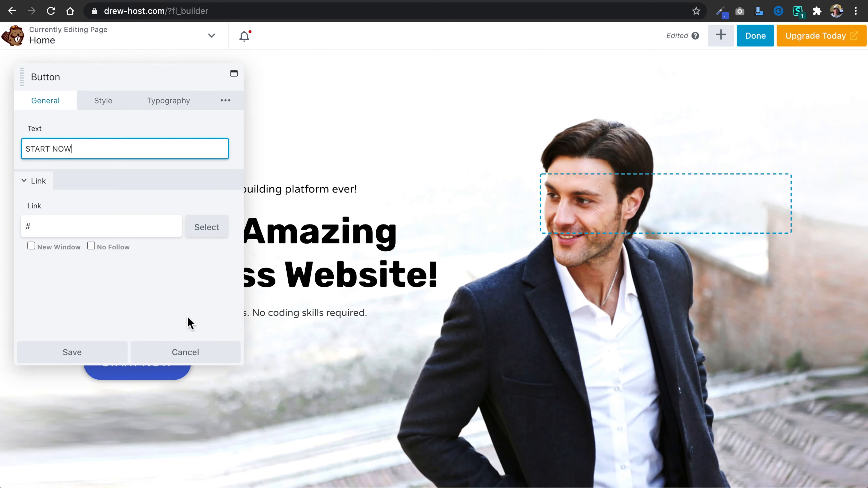
left_click(92, 354)
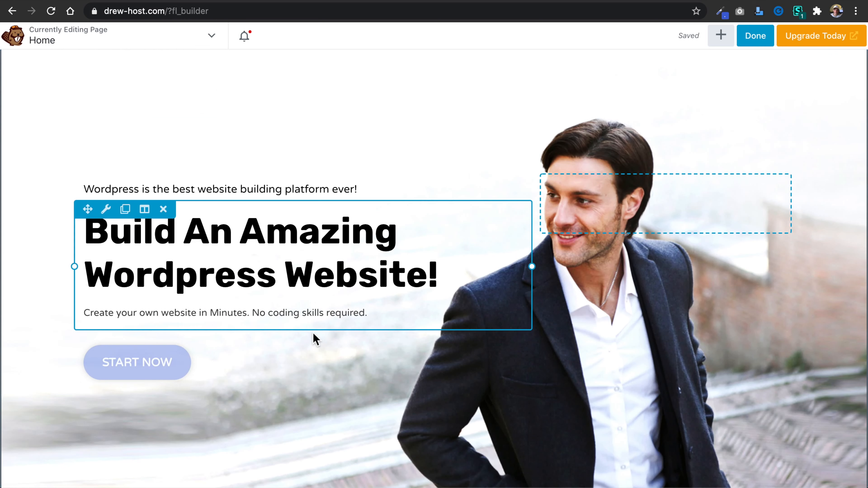
Open the hero row's background photo for editing in the media library, keeping the background type as Photo.
scroll(547, 435, "down", 1)
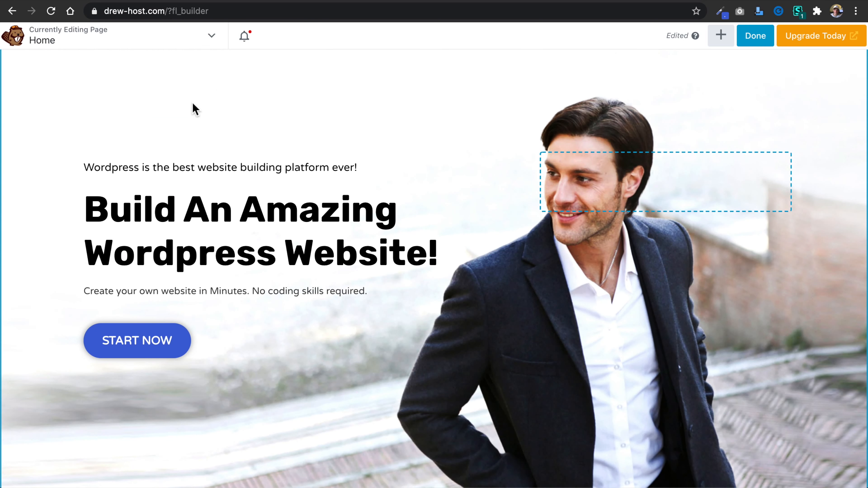
scroll(422, 153, "up", 3)
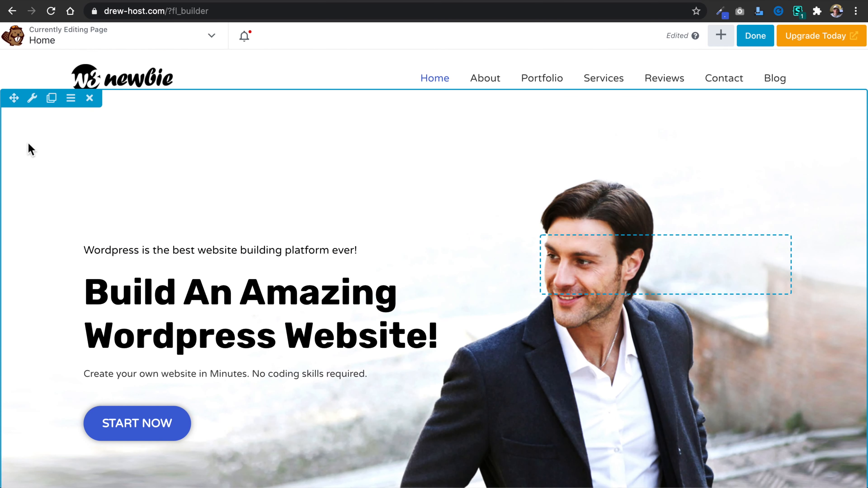
left_click(32, 98)
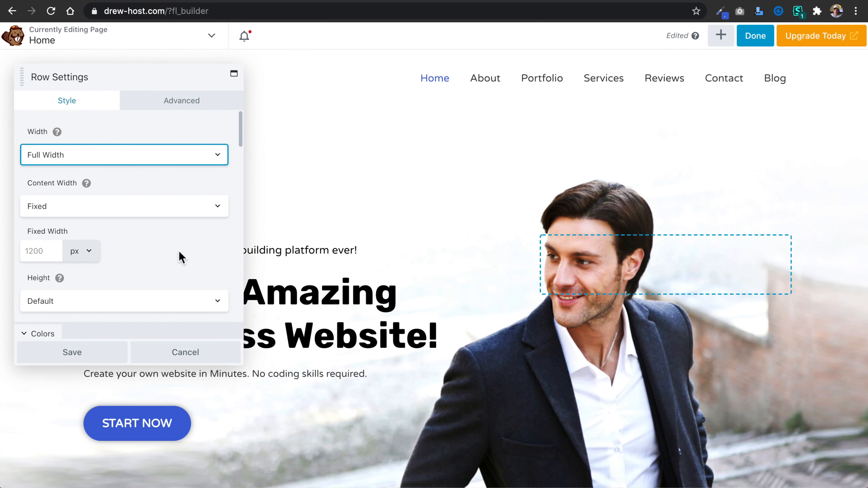
scroll(179, 251, "down", 6)
scroll(182, 255, "down", 5)
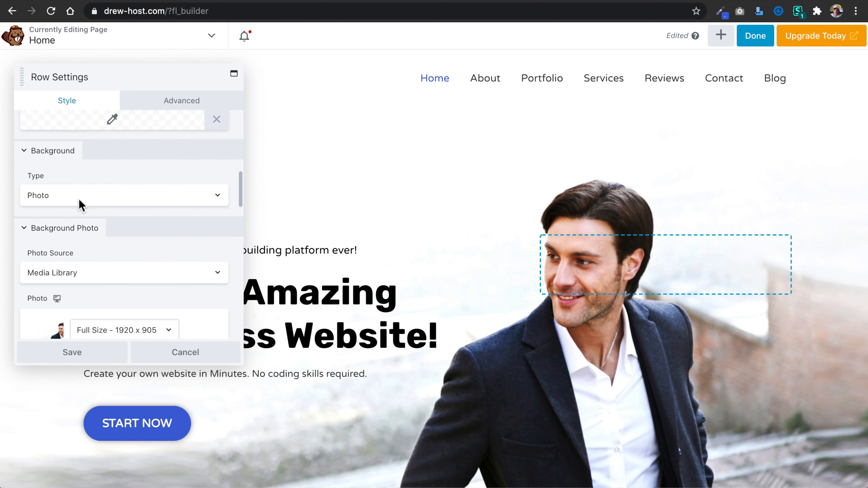
left_click(213, 200)
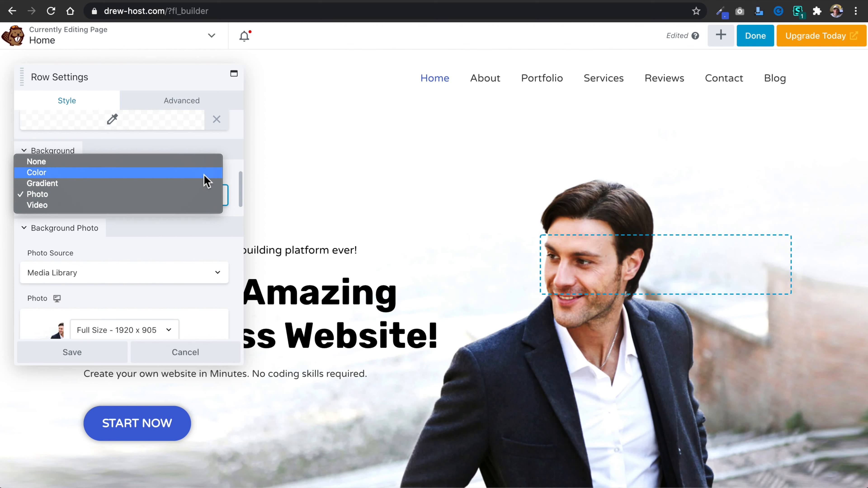
left_click(202, 142)
scroll(182, 238, "down", 4)
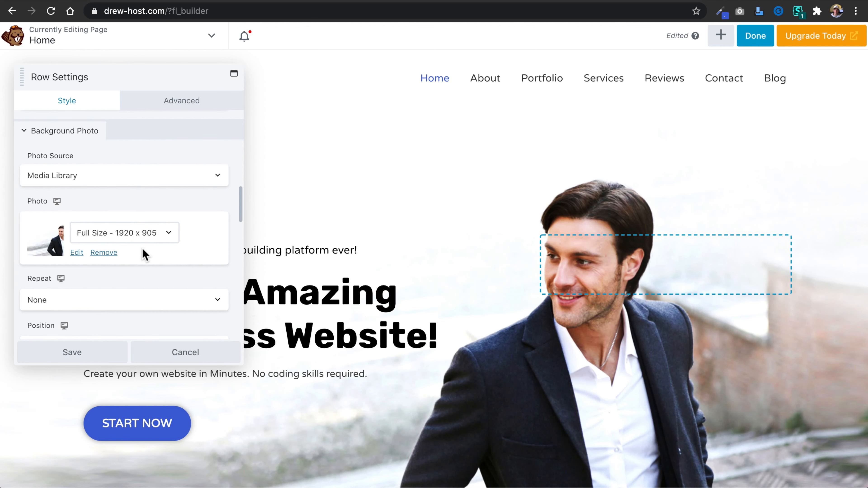
left_click(76, 253)
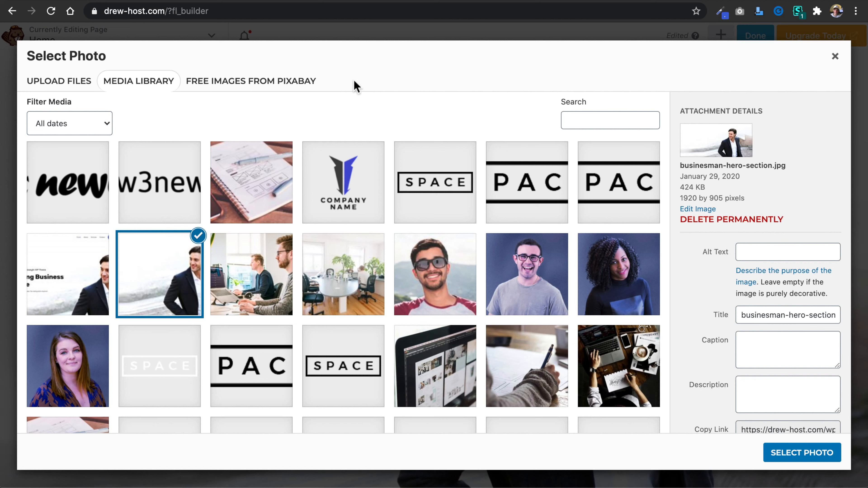
Switch to Pexels, search for "Web Design" photos and look through the results.
left_click(610, 1)
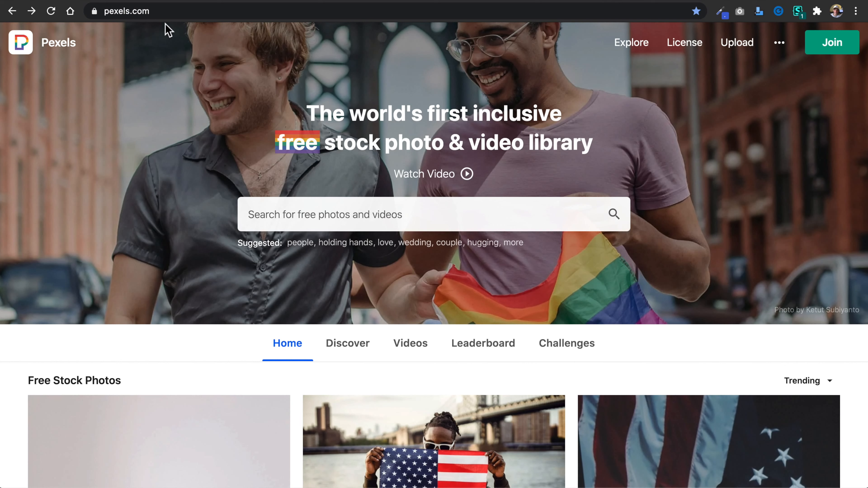
left_click_drag(158, 11, 96, 16)
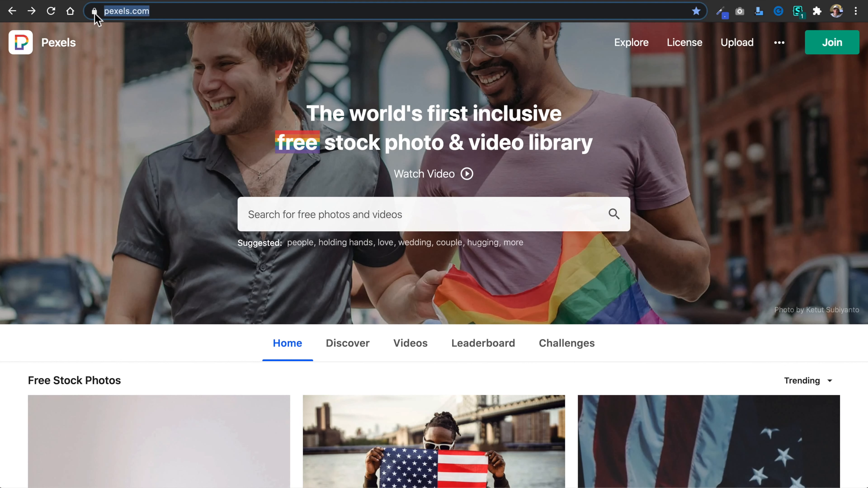
left_click(97, 113)
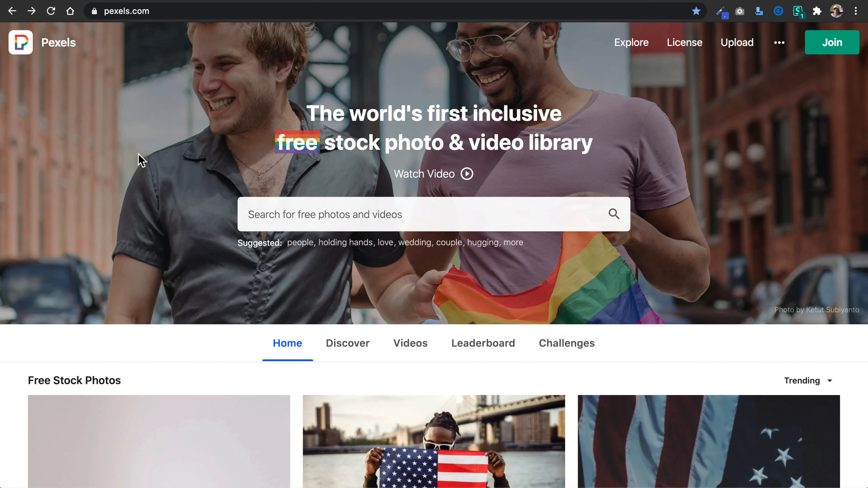
left_click(411, 221)
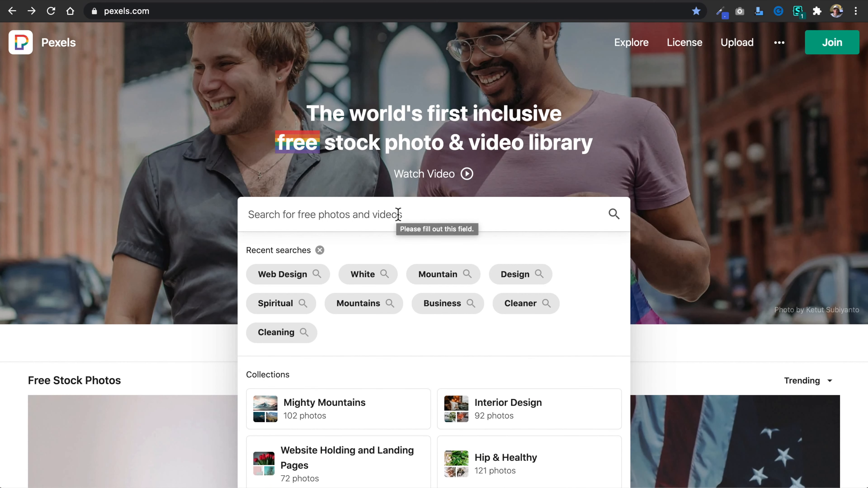
left_click(318, 274)
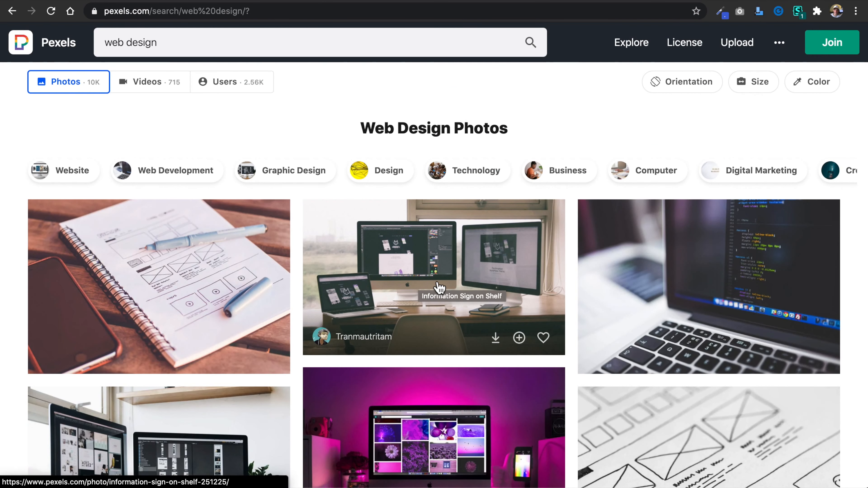
scroll(437, 287, "down", 3)
scroll(438, 287, "down", 10)
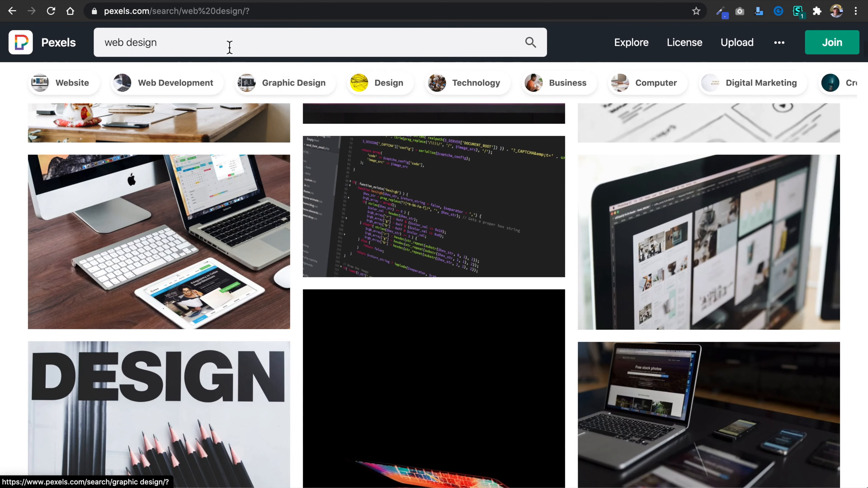
Search Pexels for "woman office" photos.
double_click(229, 48)
left_click(229, 47)
triple_click(229, 48)
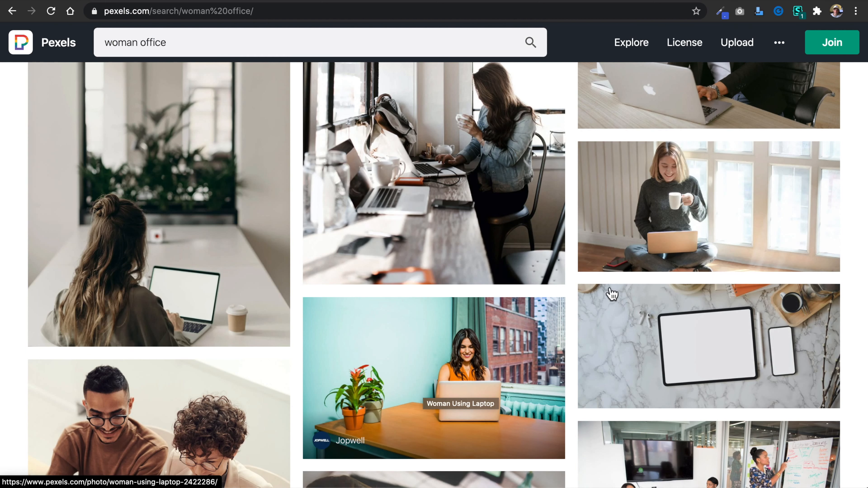
Download the photo of the woman in a gray sweater drinking coffee in Large size (1920 x 954) and close its preview.
left_click(727, 215)
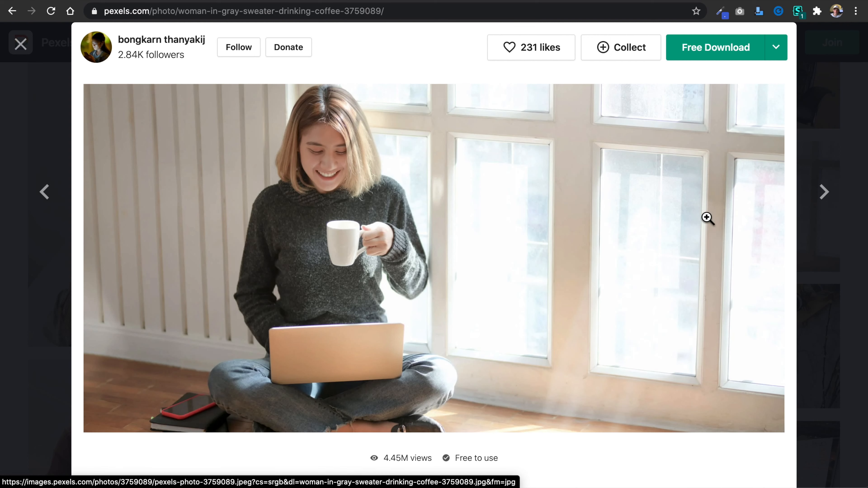
left_click(777, 49)
left_click(748, 139)
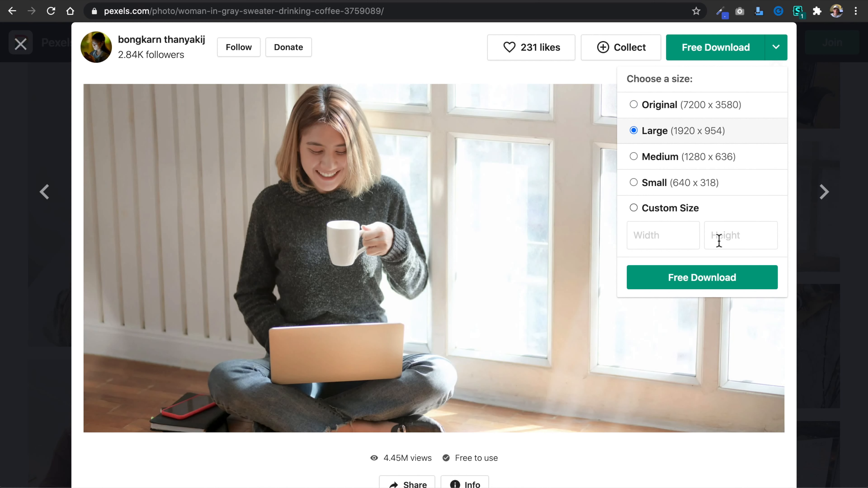
left_click(721, 279)
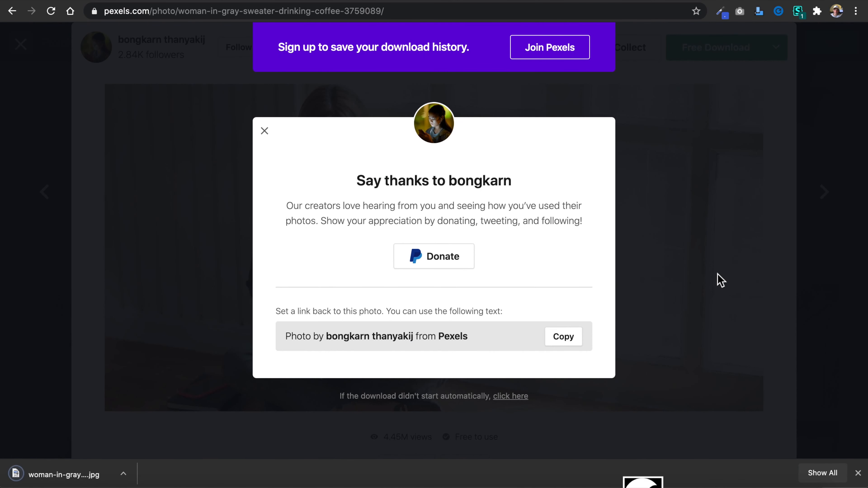
left_click(689, 246)
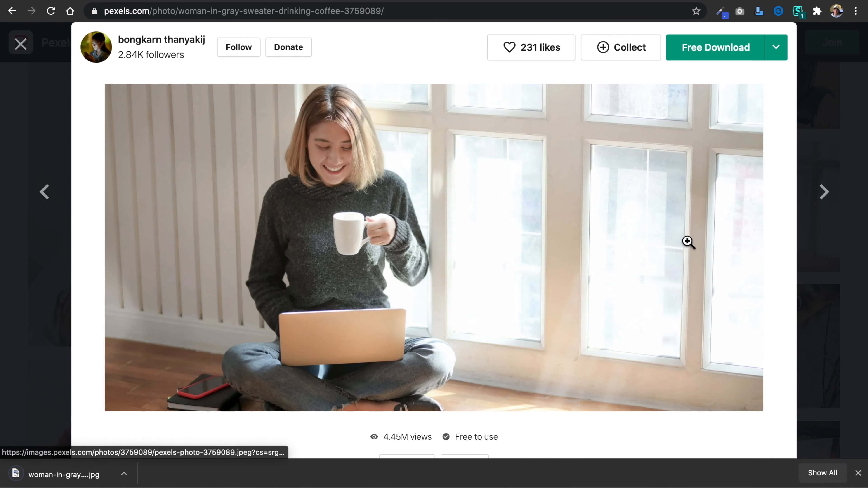
left_click(837, 138)
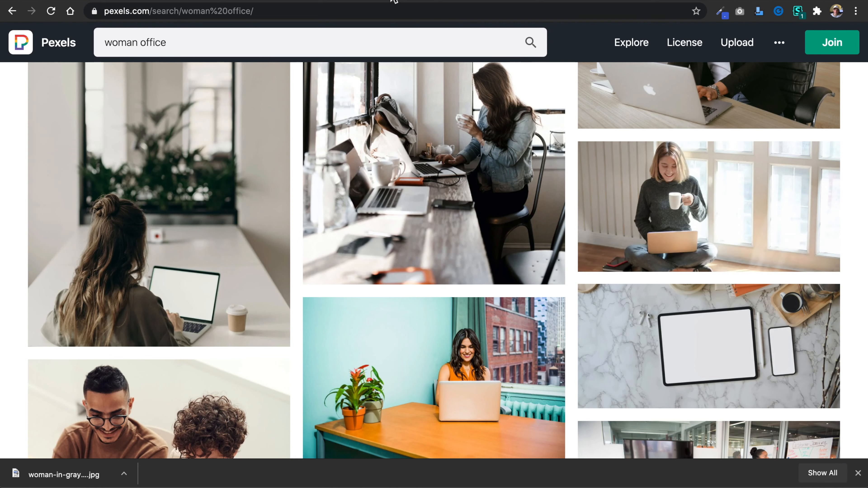
Switch to Pixlr X and open the downloaded woman-in-gray-sweater JPG from Downloads as a new document.
left_click(685, 2)
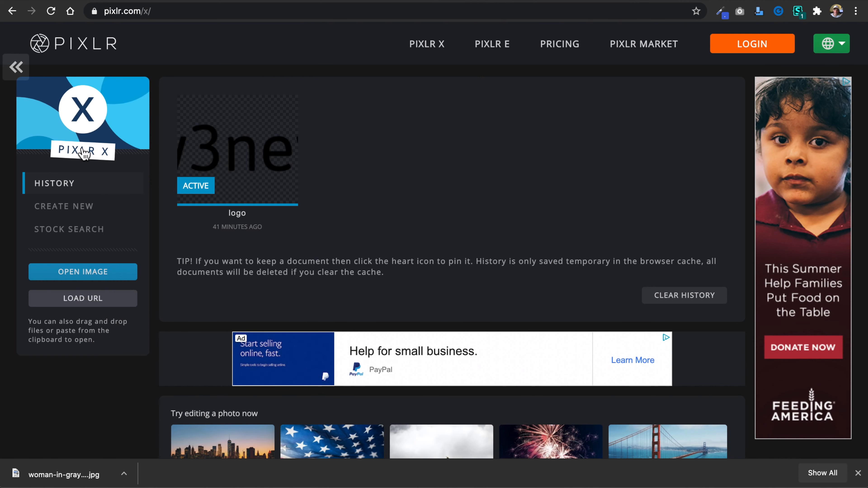
left_click(87, 207)
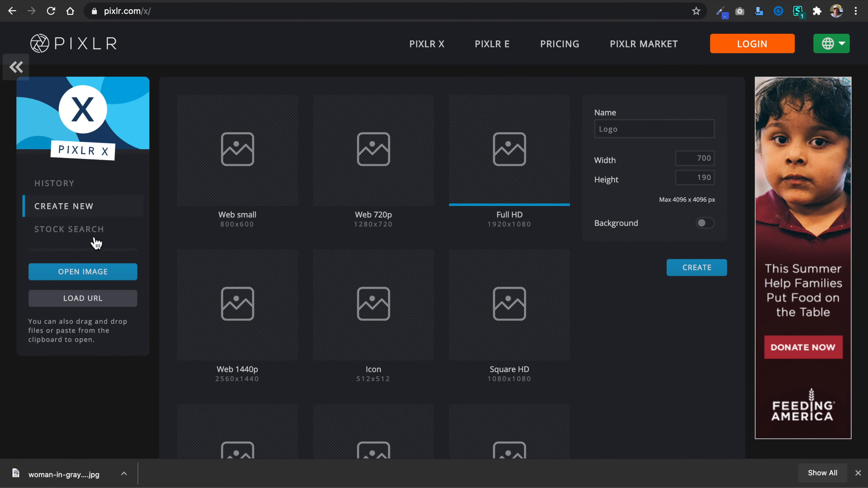
left_click(98, 273)
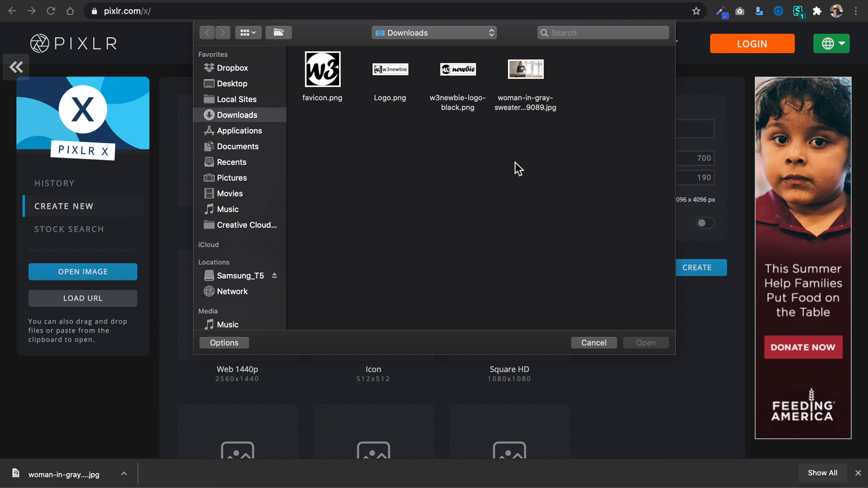
left_click(529, 73)
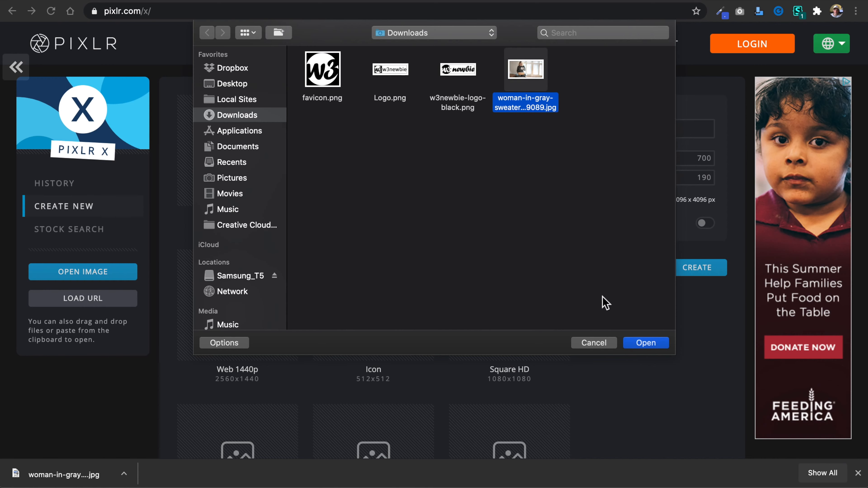
left_click(645, 345)
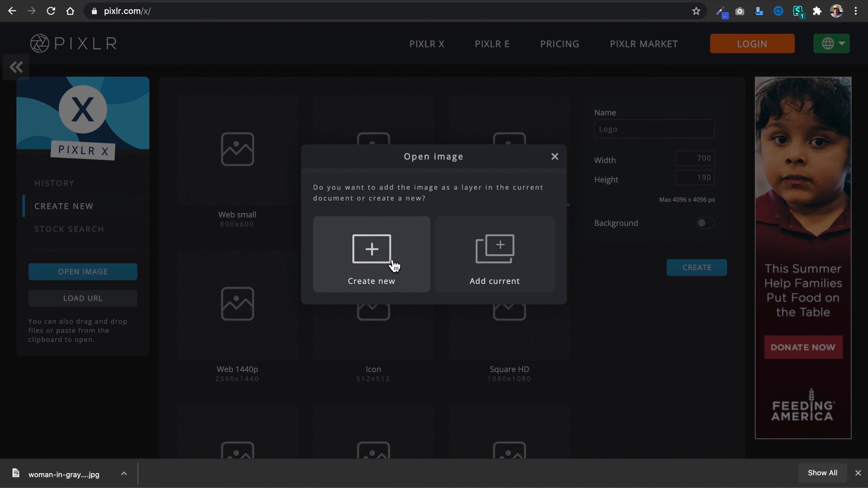
left_click(382, 247)
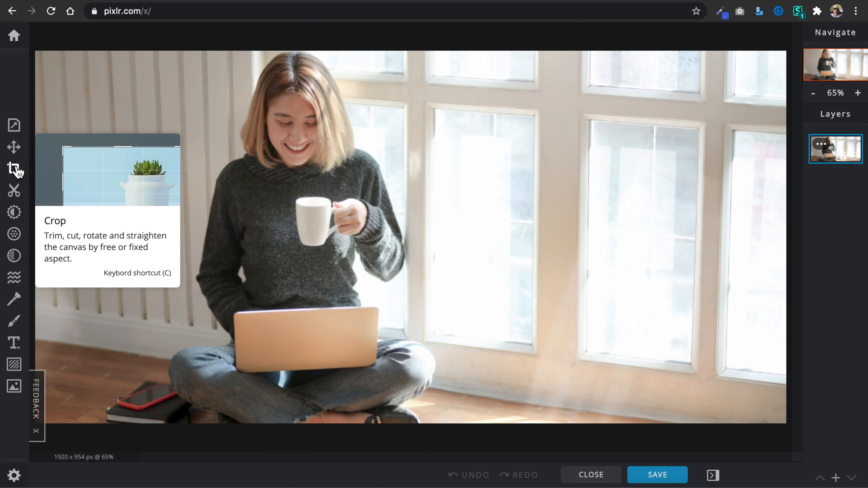
Flip the photo horizontally and download it as a JPG at maximum quality, keeping its 1920 x 954 size.
left_click(14, 125)
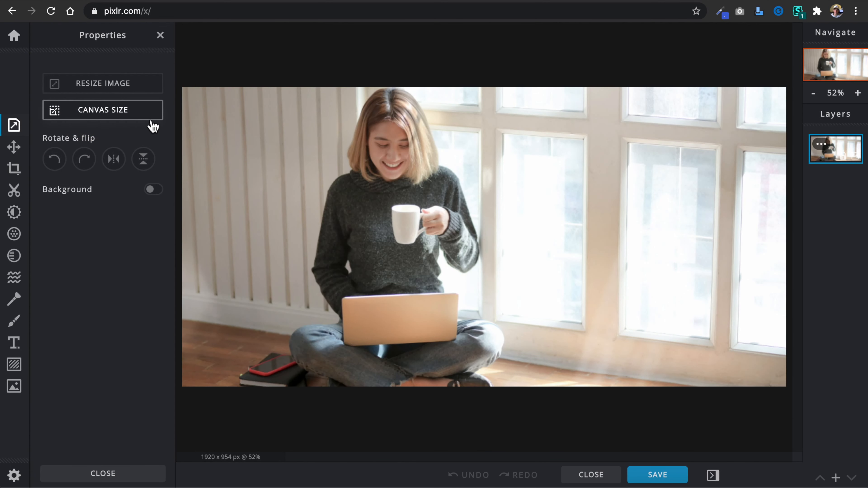
left_click(117, 163)
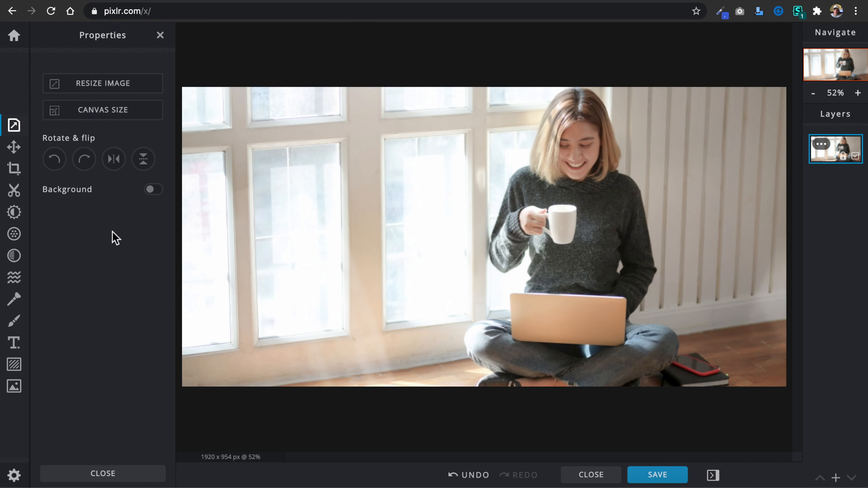
left_click(657, 478)
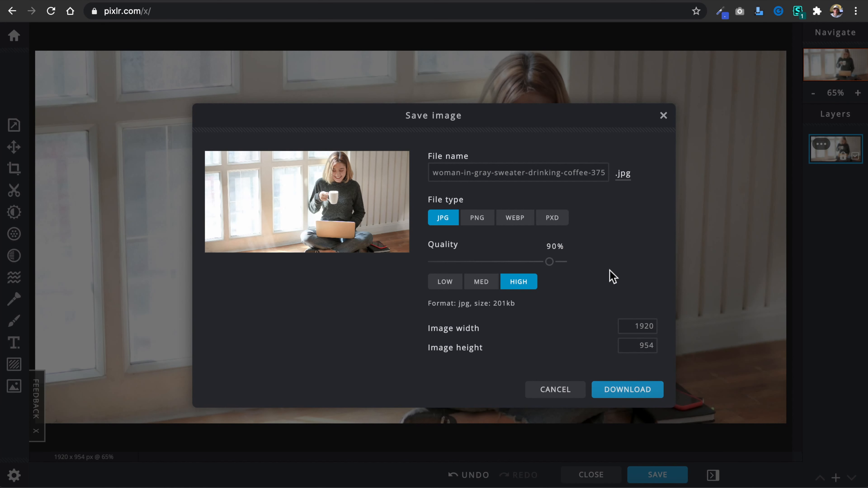
left_click_drag(549, 262, 588, 268)
left_click(635, 391)
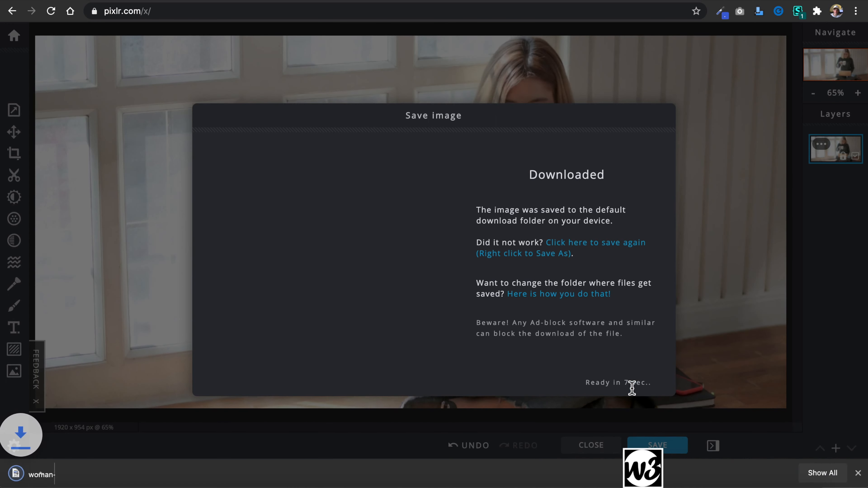
left_click(857, 473)
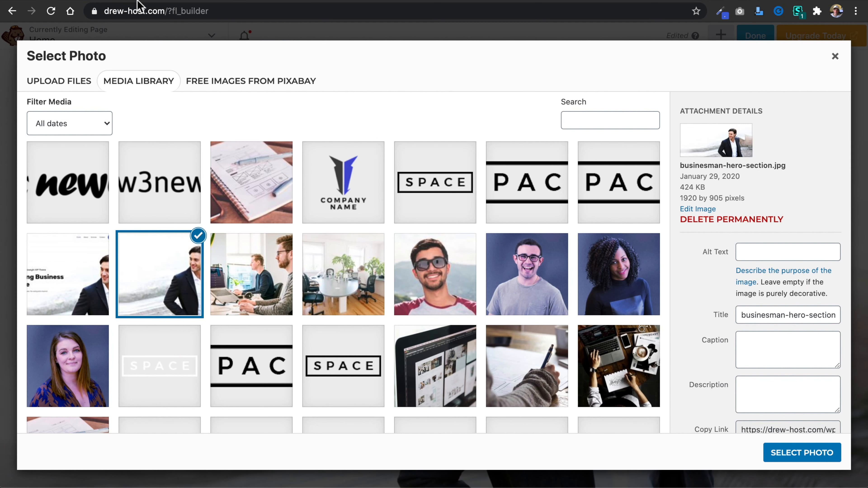
Switch back to the page builder, upload the flipped photo to the media library, and set its title and alt text to "Woman at the office".
left_click(72, 86)
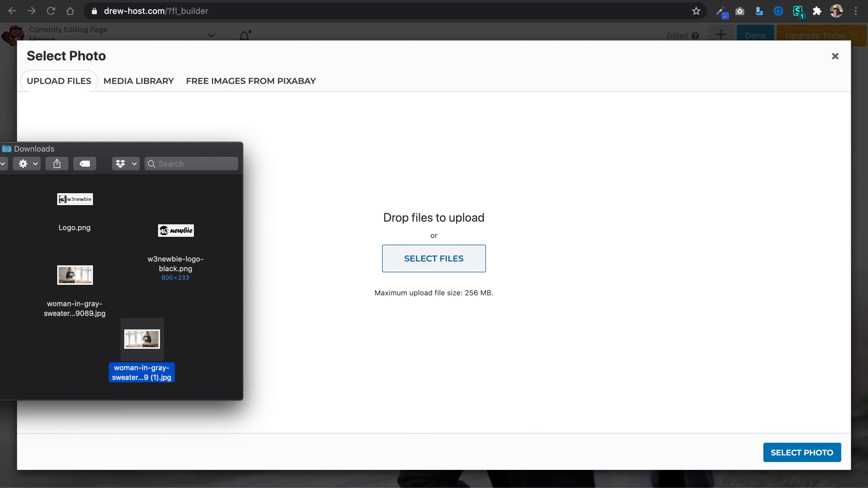
left_click_drag(142, 351, 458, 249)
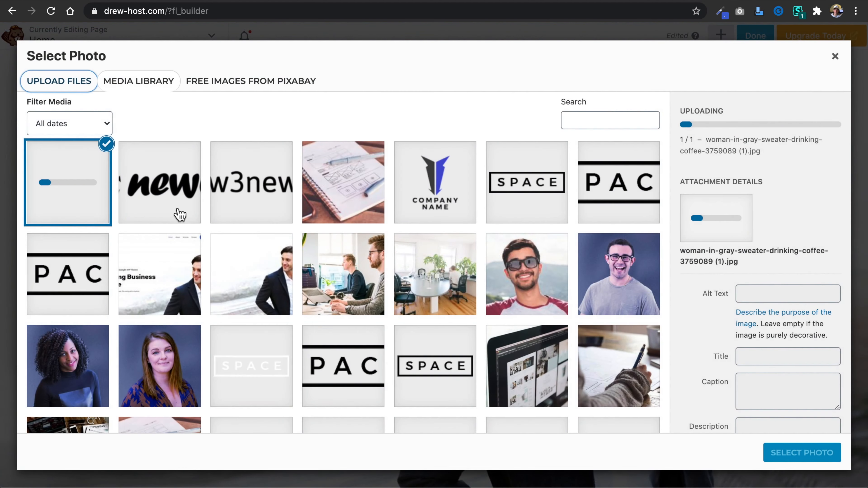
triple_click(807, 328)
type("Woman at the office")
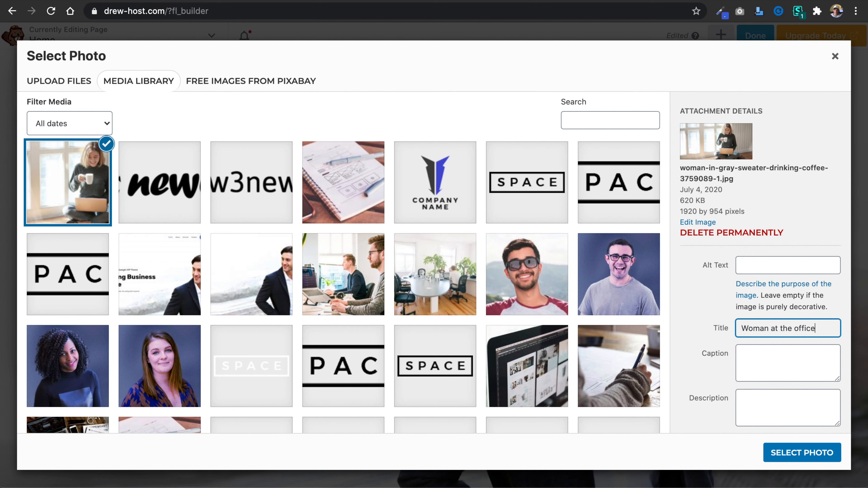
key("super+a")
key("super+c")
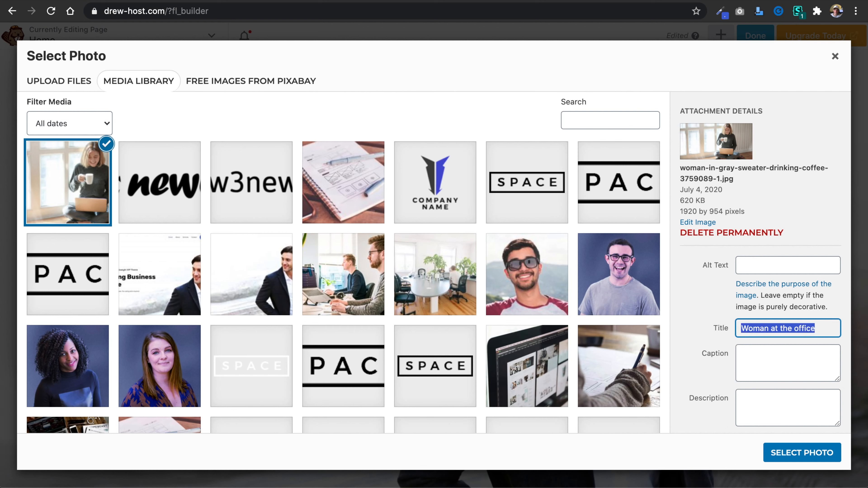
left_click(794, 261)
key("super+v")
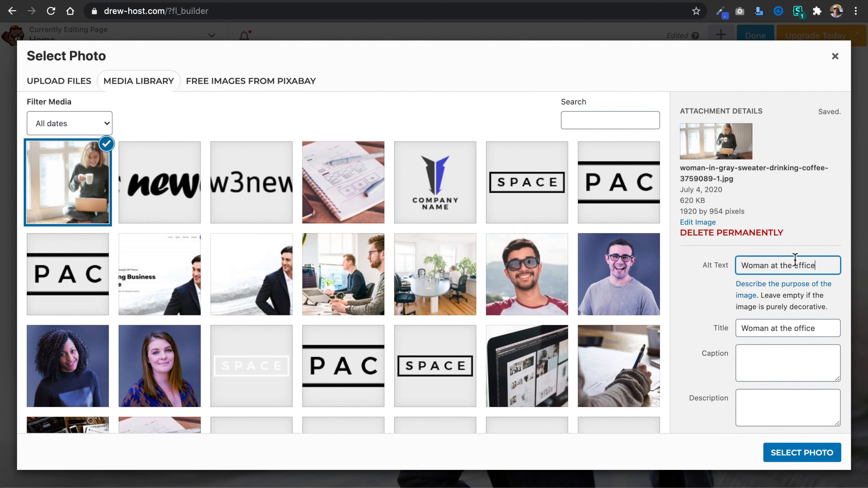
Use the woman-in-gray-sweater photo as the hero row's background and save the row settings.
left_click(811, 459)
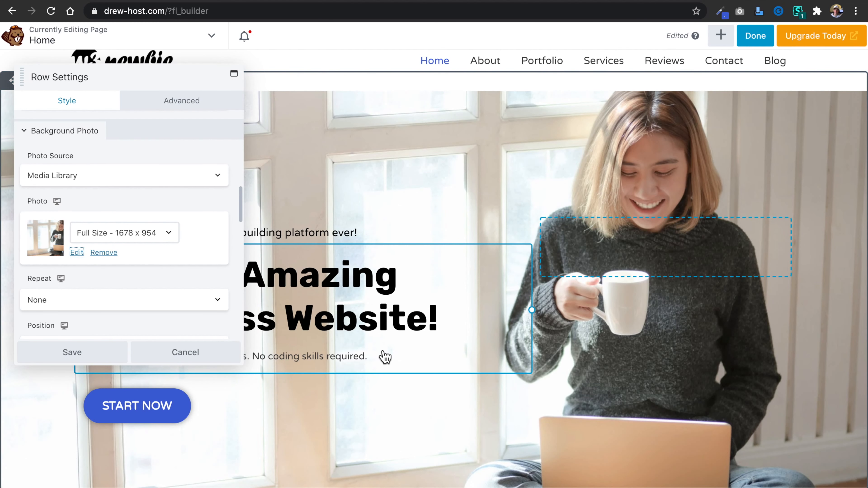
scroll(170, 309, "down", 5)
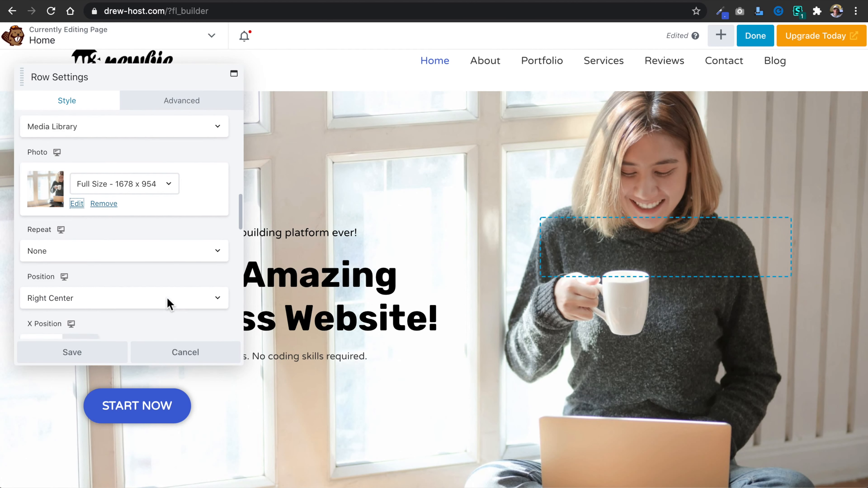
scroll(167, 307, "up", 3)
left_click(73, 354)
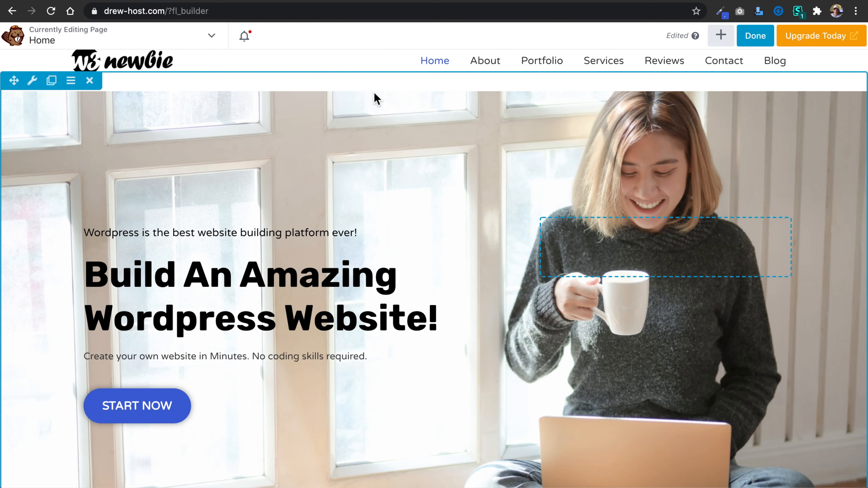
Set the hero row's background photo back to businesman-hero-section.jpg from the media library and save the row.
left_click(32, 80)
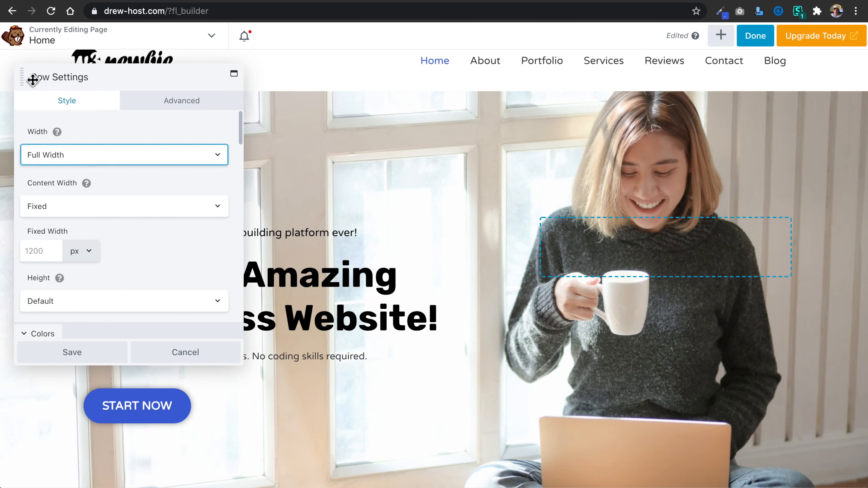
scroll(149, 257, "down", 5)
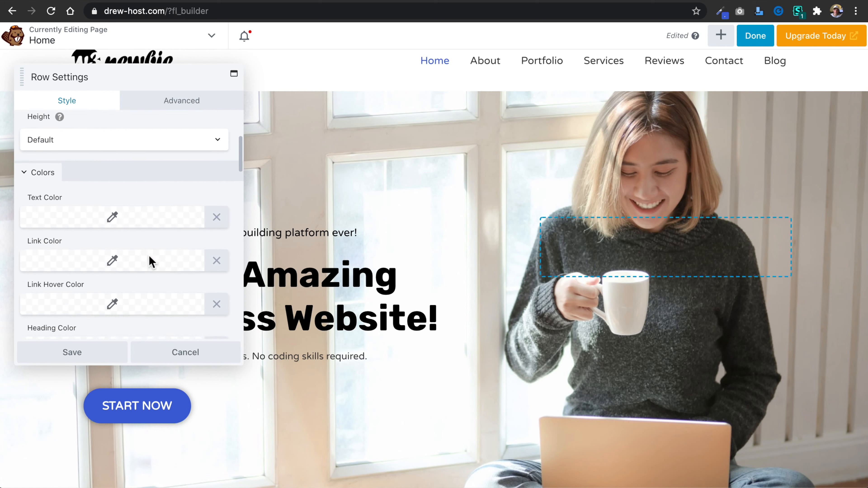
scroll(149, 257, "down", 6)
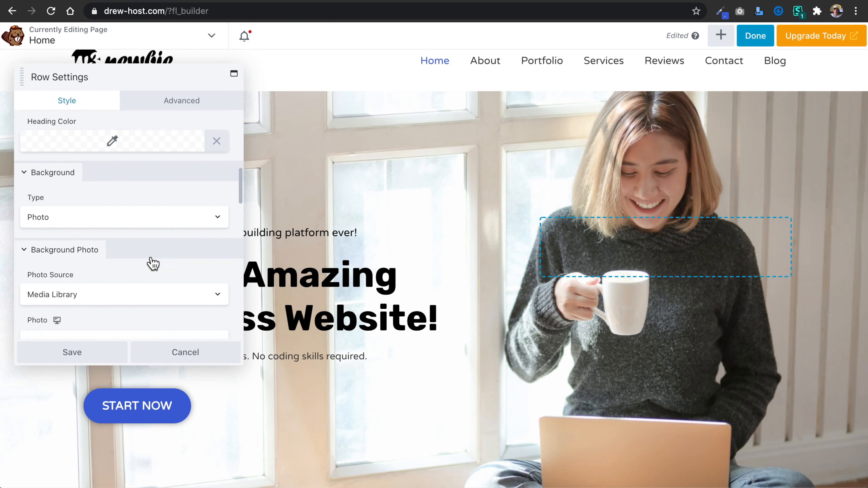
scroll(150, 258, "down", 6)
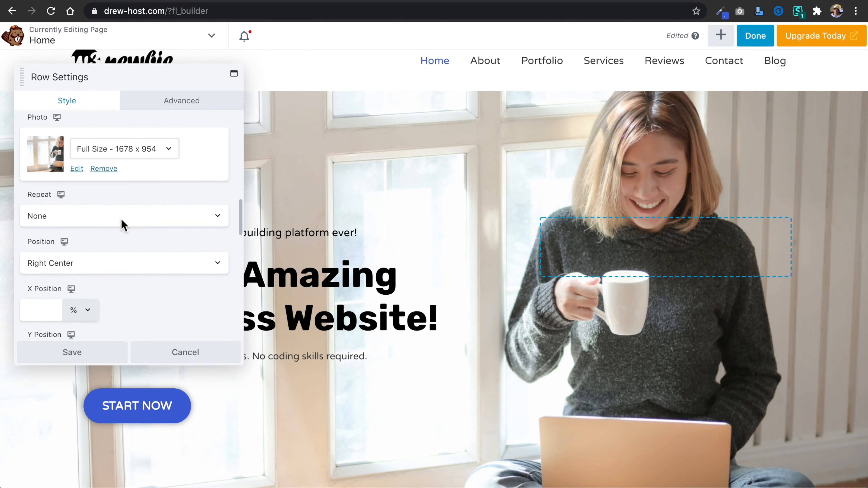
left_click(76, 169)
left_click(337, 276)
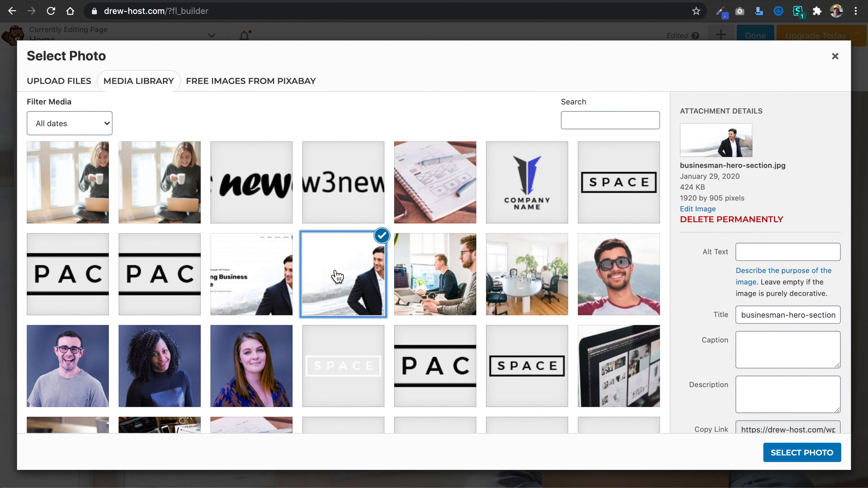
left_click(804, 458)
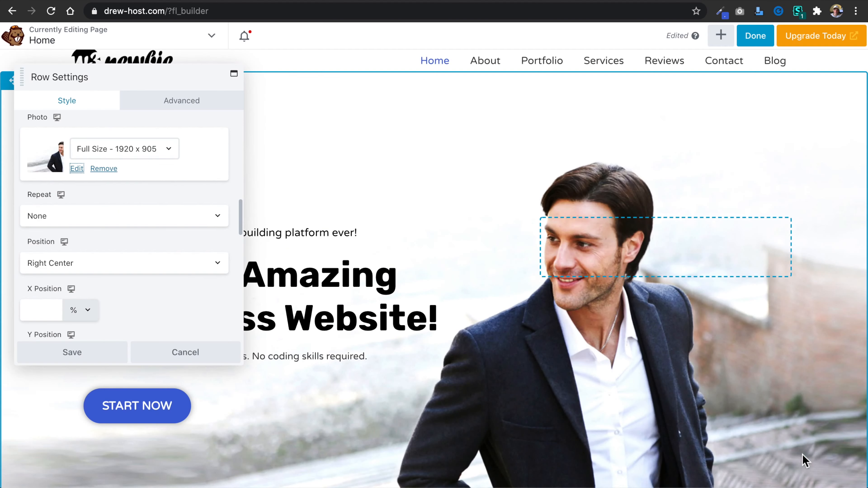
scroll(533, 385, "down", 3)
scroll(533, 385, "up", 1)
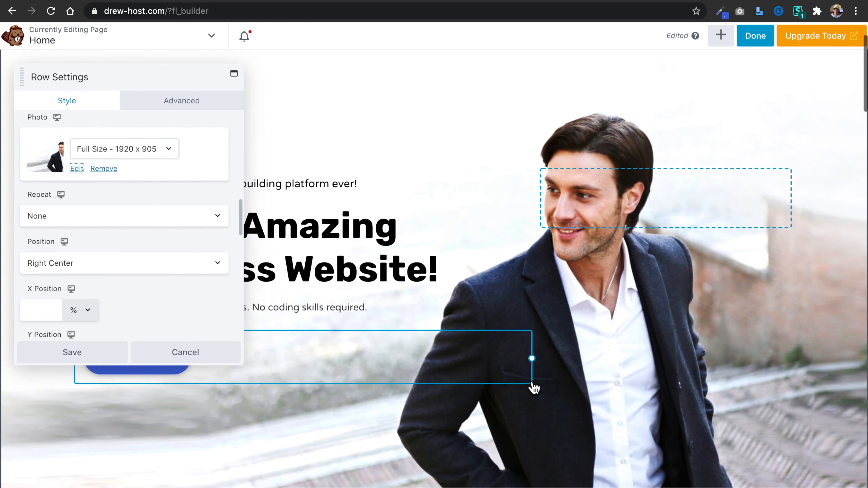
left_click(86, 354)
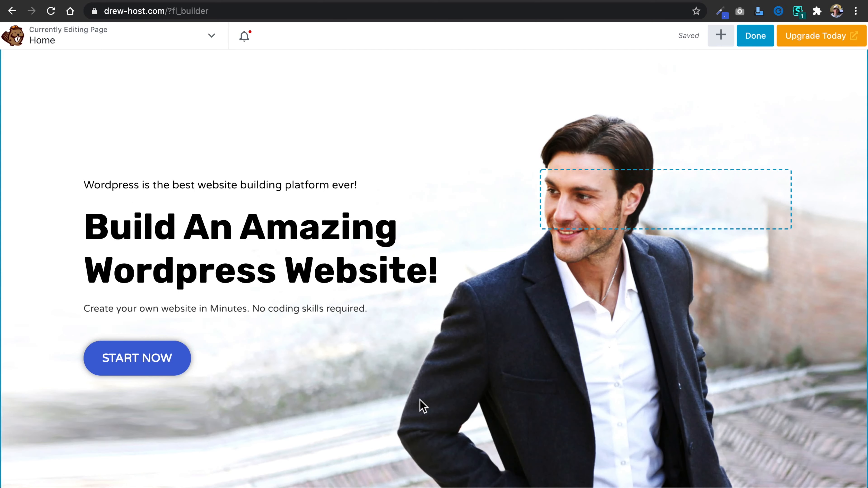
Set the hero row's background photo attachment to Fixed.
scroll(453, 376, "up", 3)
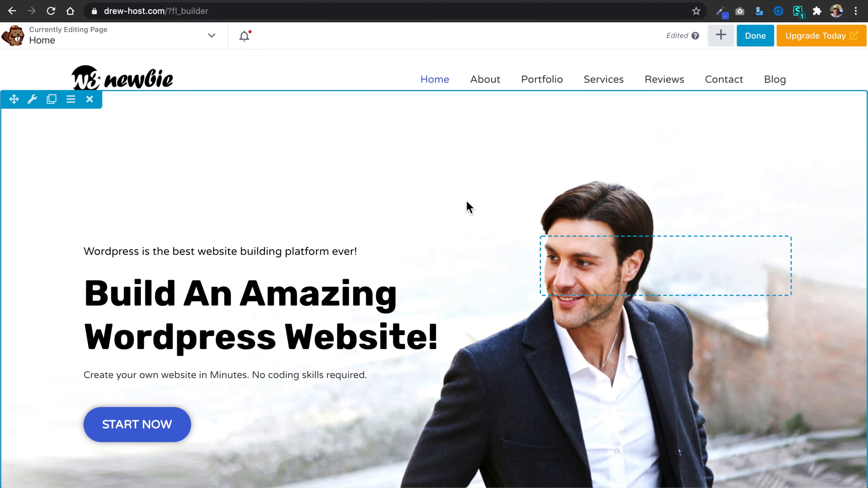
left_click(32, 99)
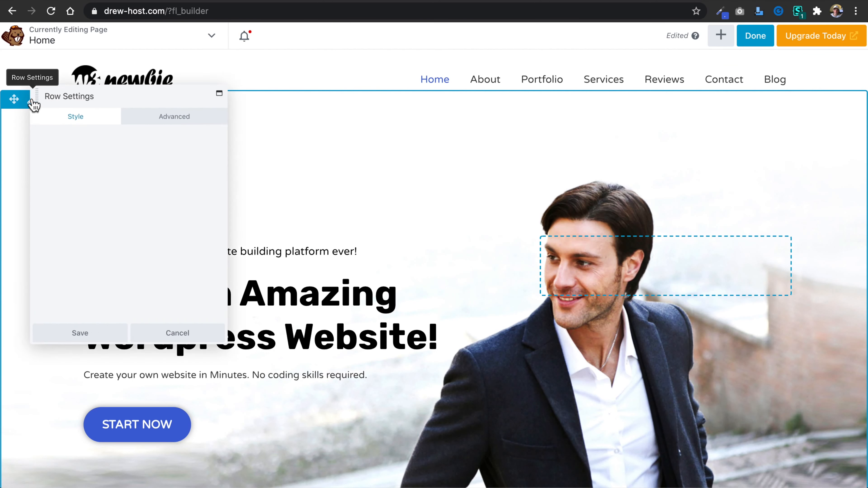
scroll(170, 242, "down", 6)
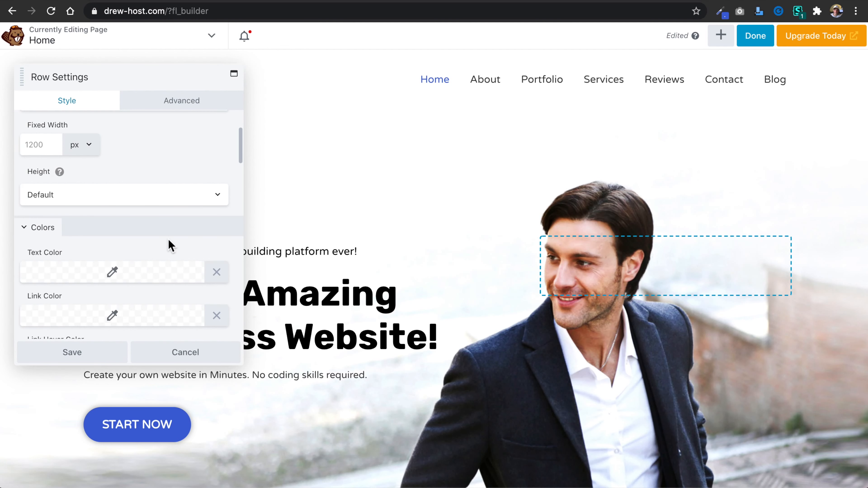
scroll(170, 242, "down", 5)
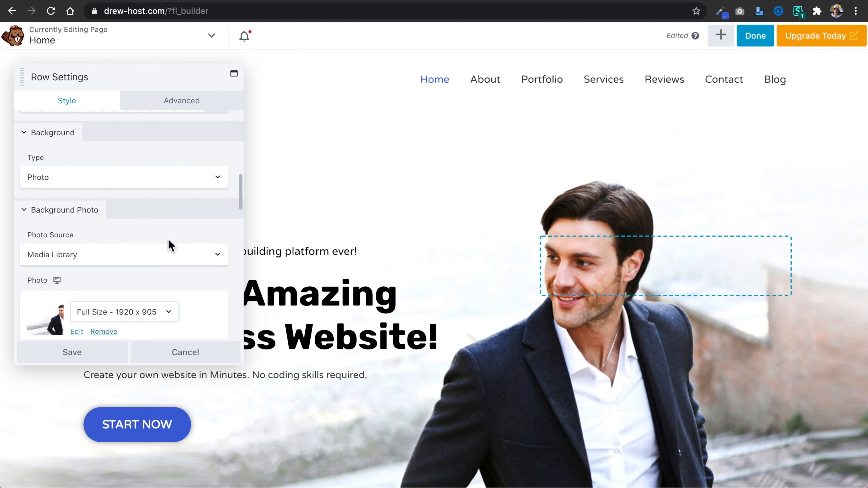
scroll(170, 244, "down", 8)
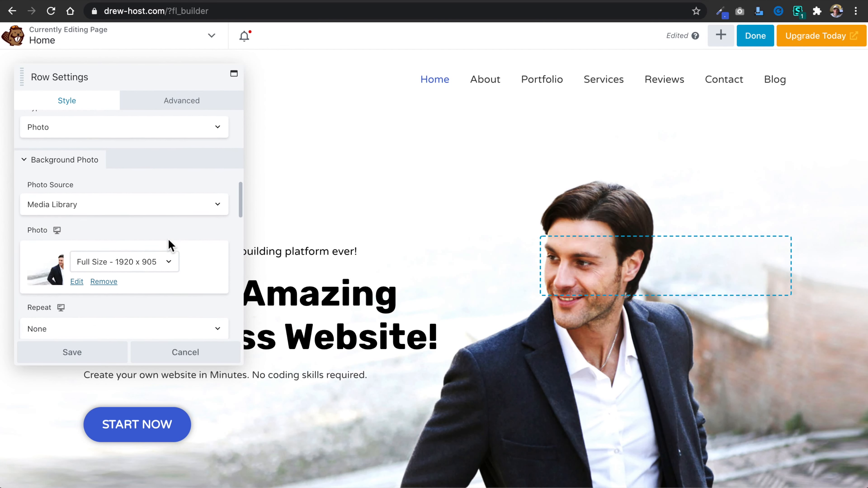
scroll(169, 245, "down", 5)
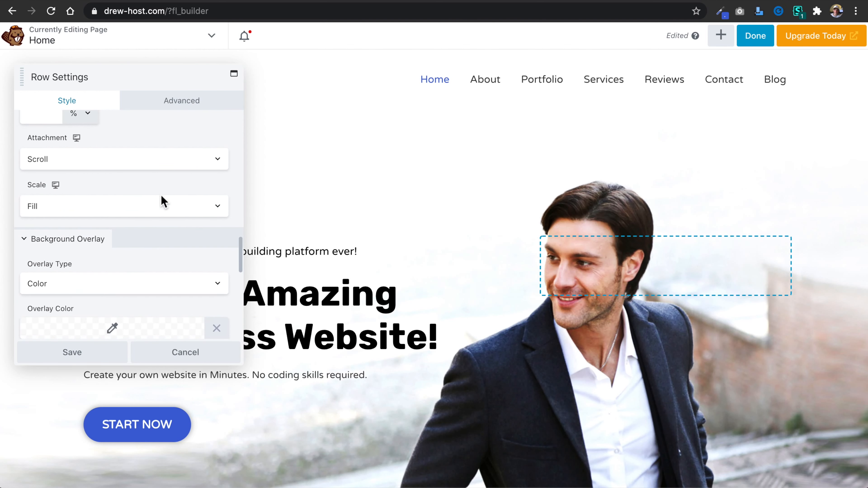
left_click(160, 162)
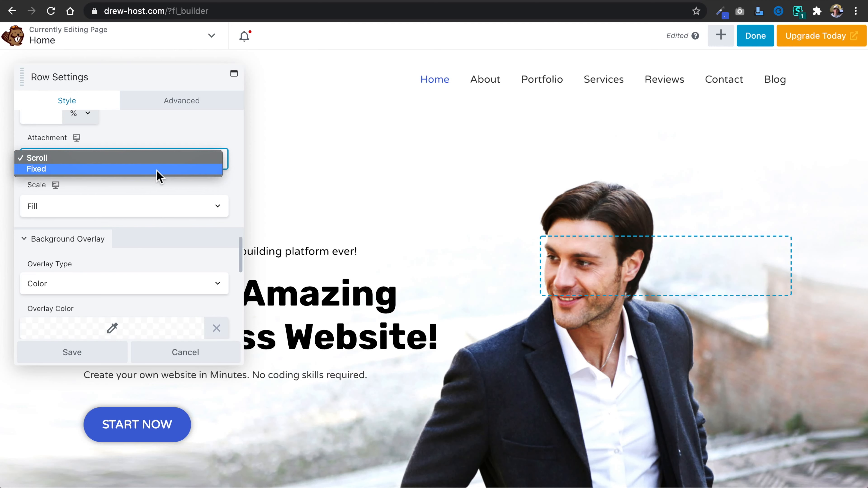
left_click(159, 169)
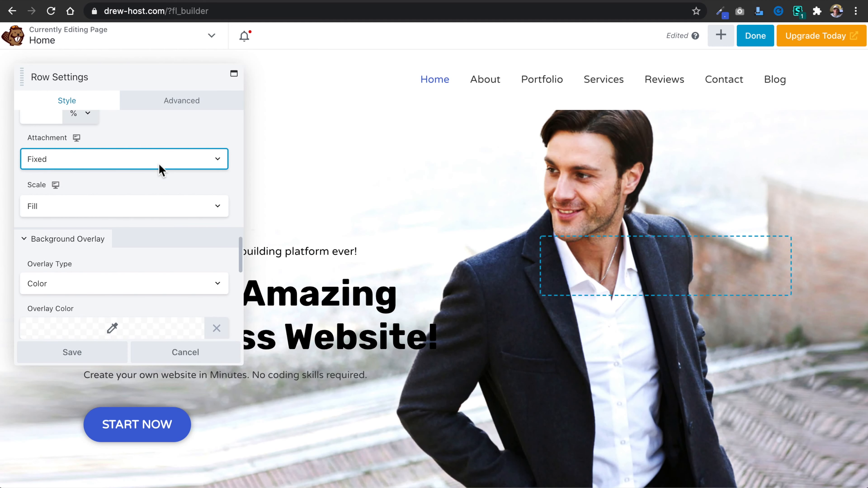
Check the fixed background effect on the page and set the hero row's photo attachment back to Scroll.
scroll(368, 217, "down", 4)
scroll(371, 217, "down", 6)
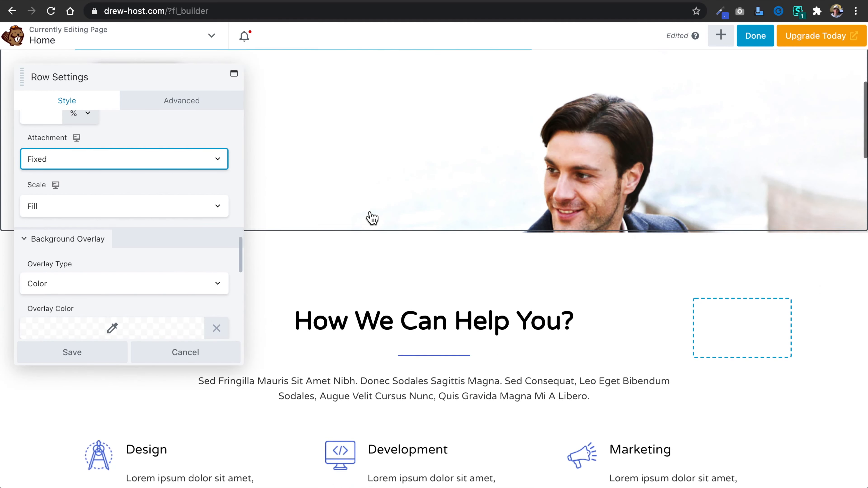
scroll(370, 217, "up", 10)
left_click(186, 167)
left_click(184, 144)
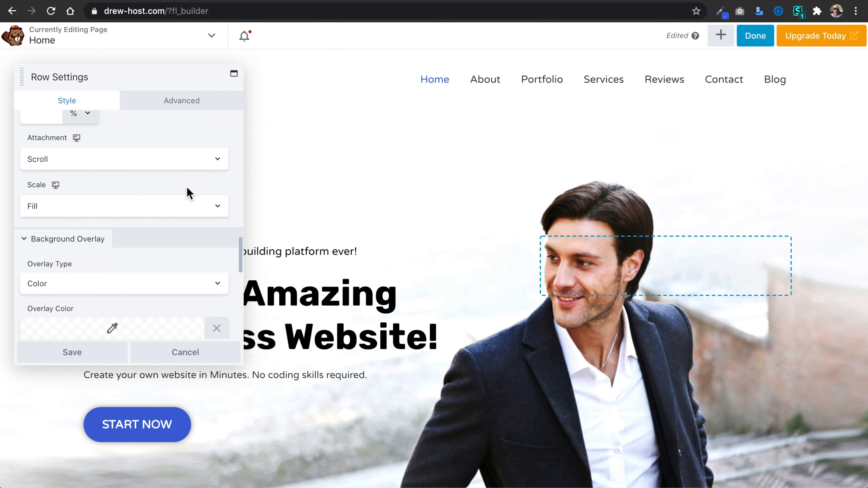
Try a black overlay on the hero row at 0.21 and 0.05 opacity, and clear the overlay color.
scroll(185, 202, "down", 5)
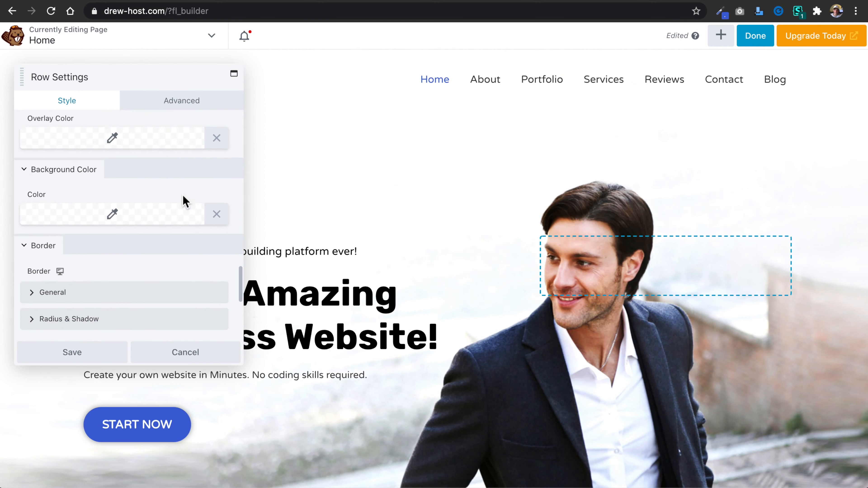
scroll(182, 195, "up", 1)
left_click(115, 161)
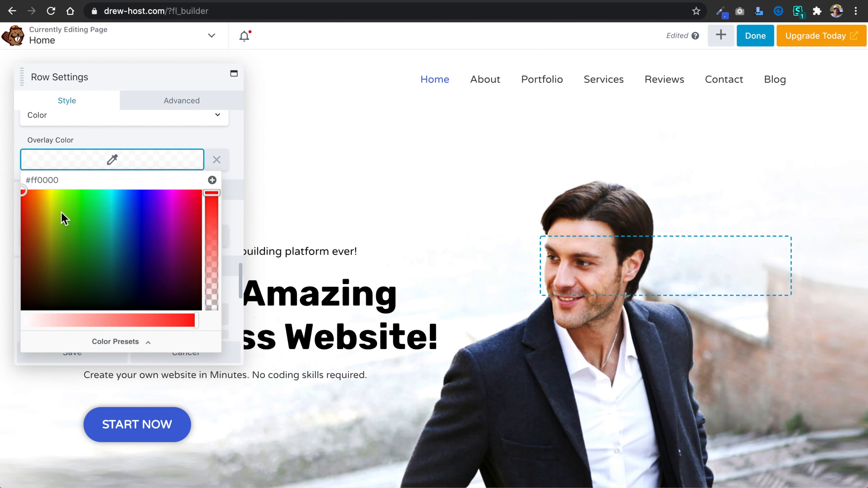
left_click(22, 310)
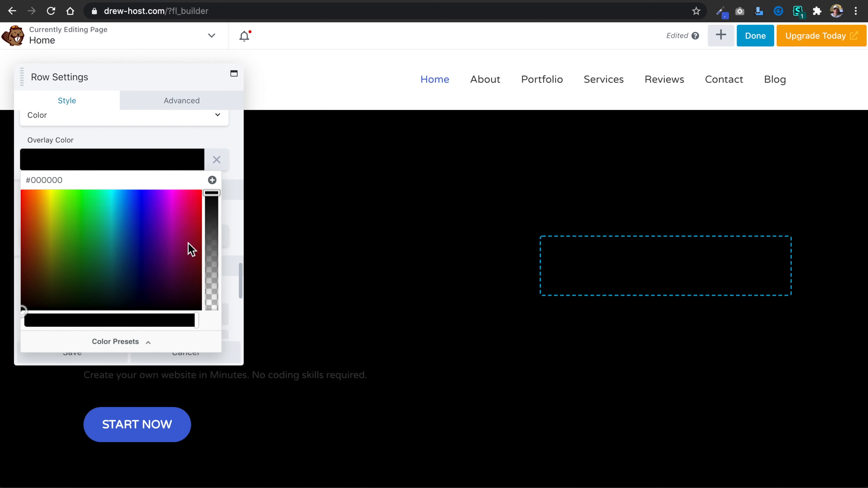
left_click_drag(212, 194, 216, 286)
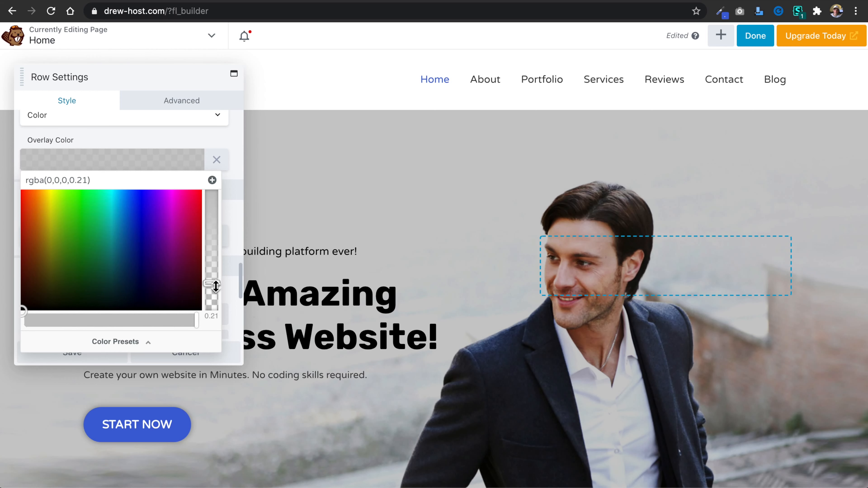
left_click_drag(215, 286, 214, 306)
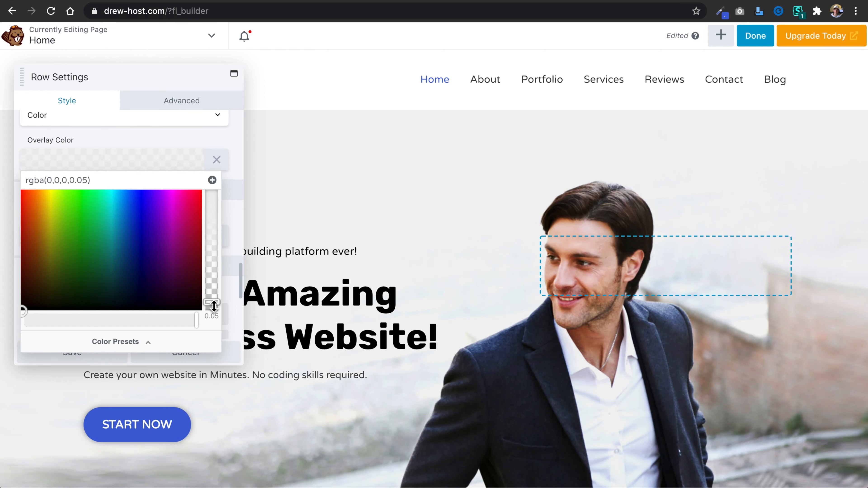
left_click(222, 164)
Review the hero row's border and shape settings and close the row settings without saving.
scroll(163, 220, "down", 3)
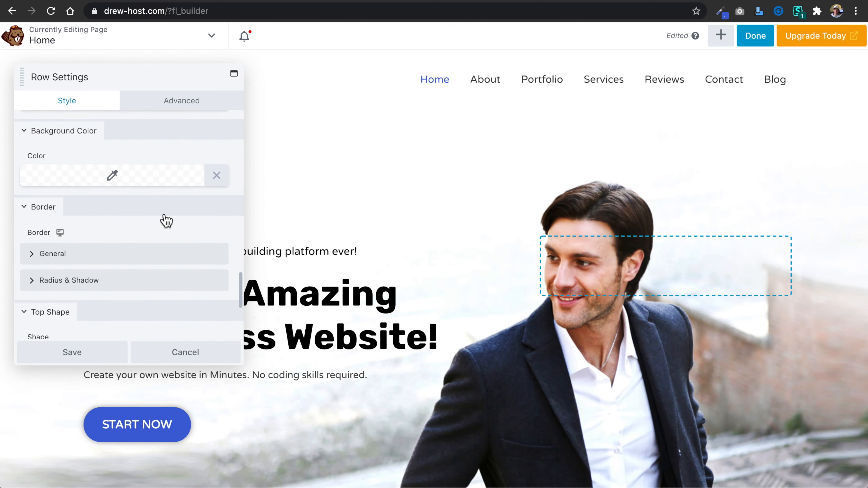
scroll(155, 226, "down", 5)
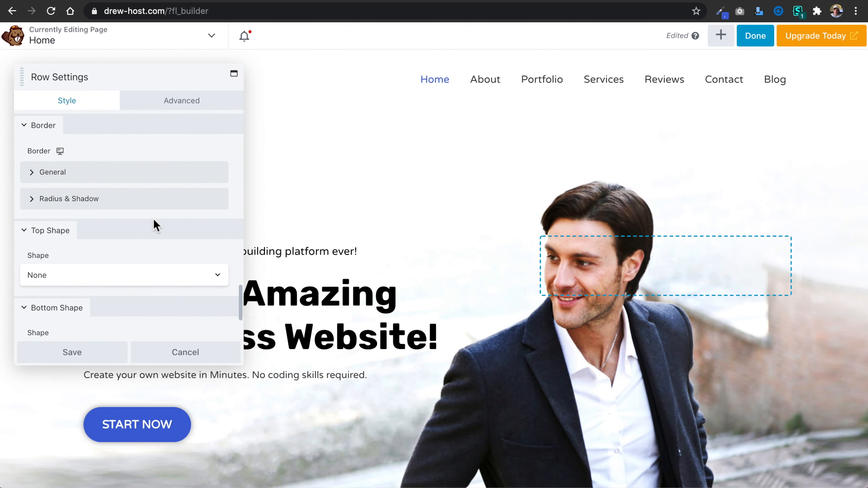
scroll(155, 225, "down", 3)
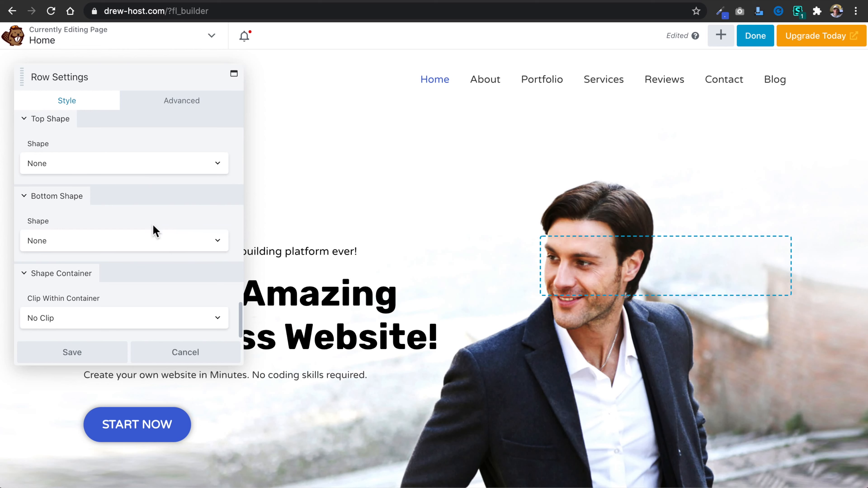
left_click(182, 359)
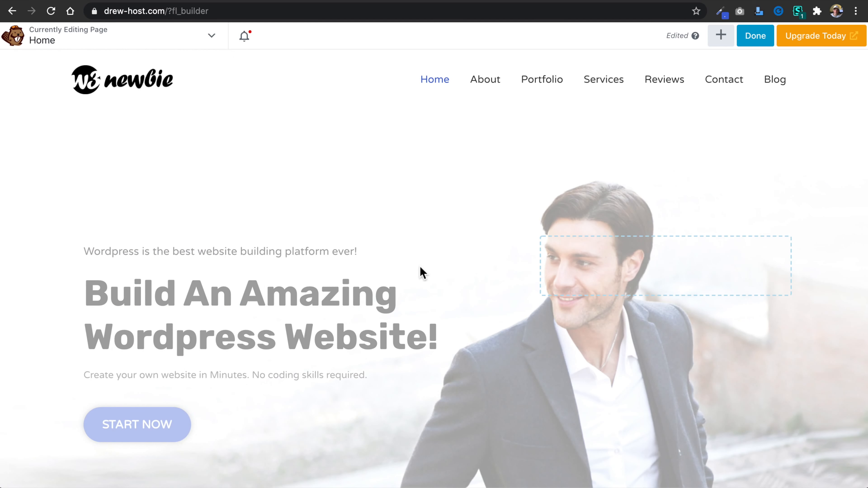
Replace the "How We Can Help You?" heading text with "Website Design with Wordpress".
scroll(423, 273, "down", 2)
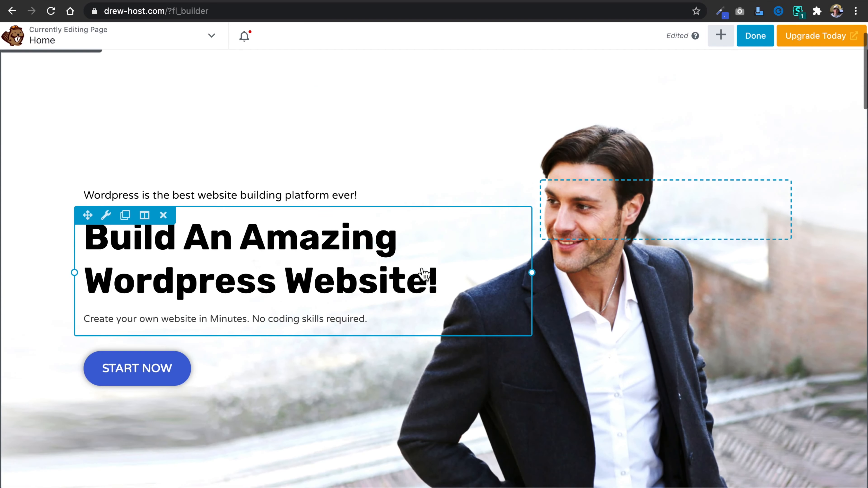
scroll(423, 272, "up", 2)
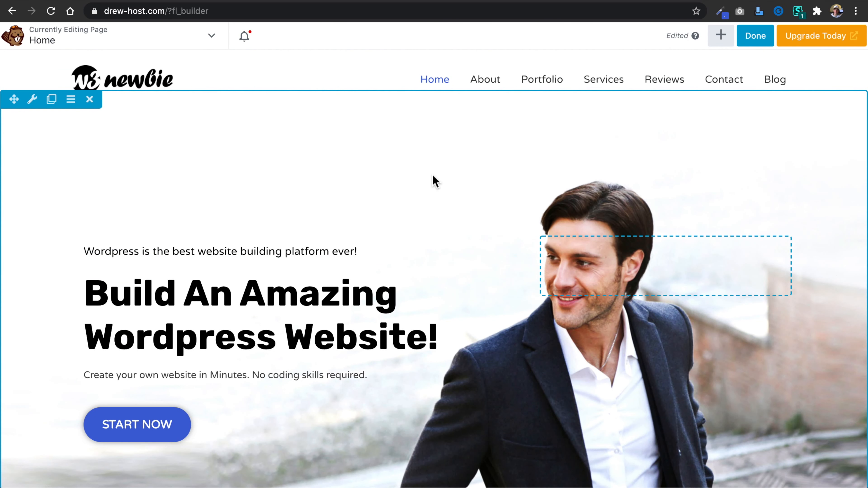
scroll(432, 176, "down", 6)
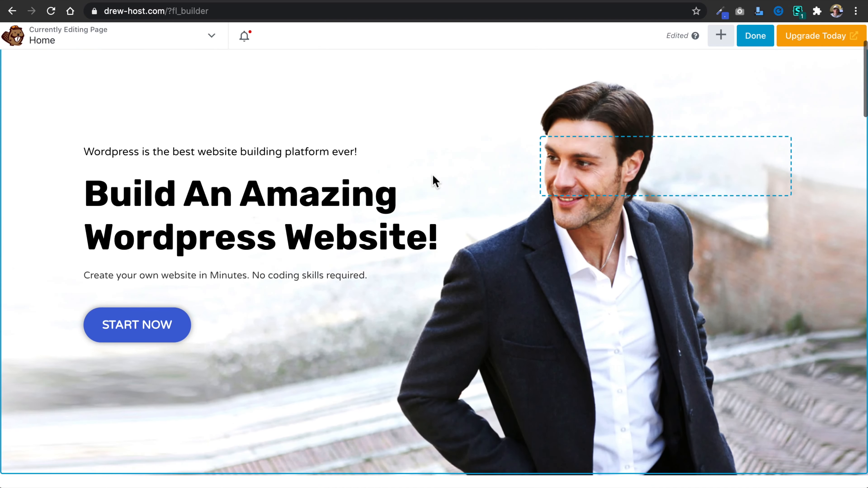
scroll(432, 178, "down", 10)
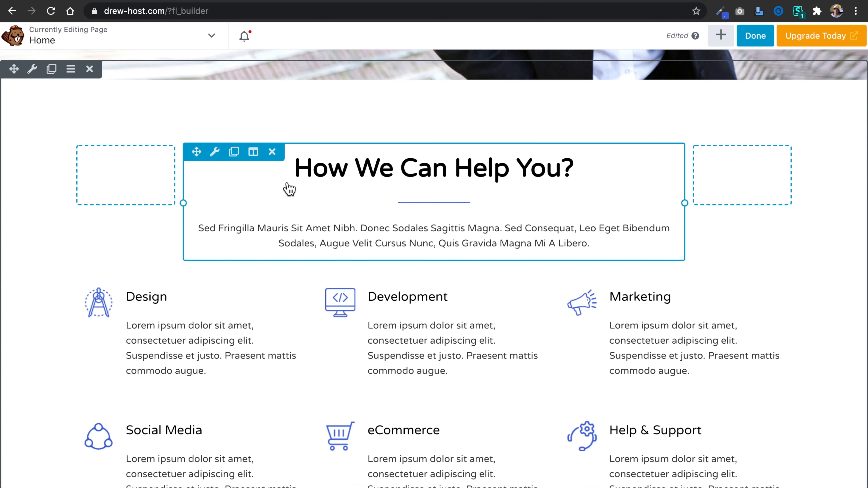
left_click(214, 151)
left_click_drag(121, 150, 21, 150)
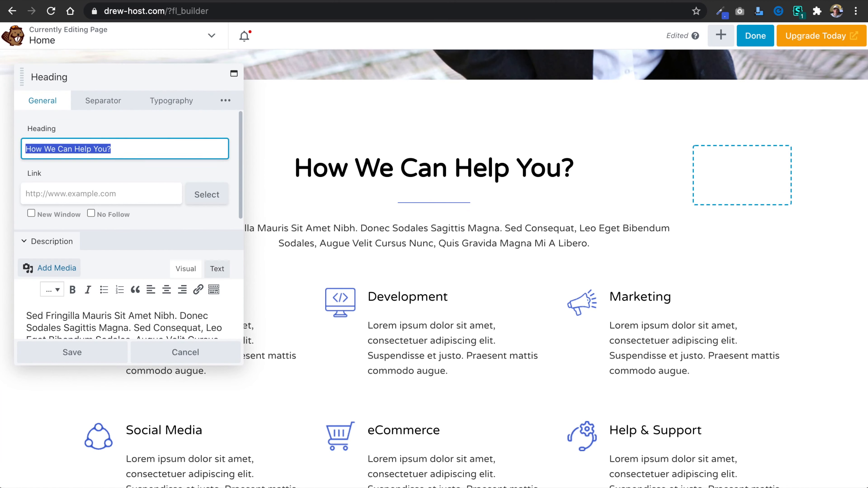
type("Website De")
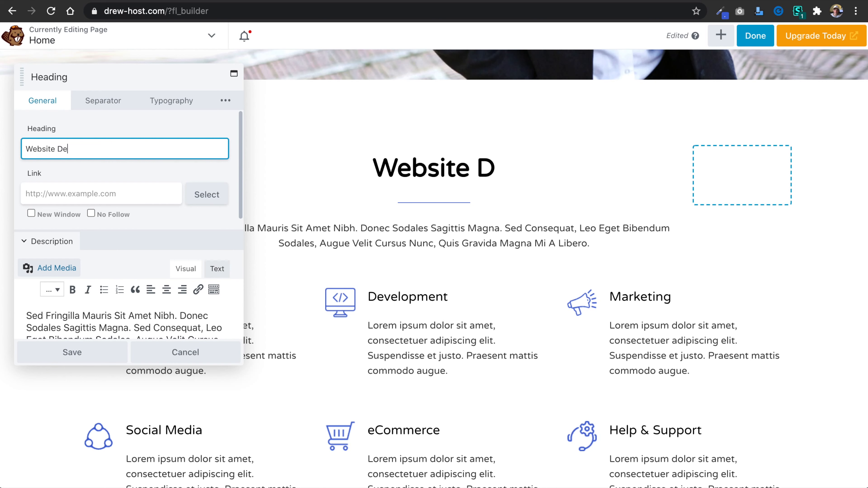
type("sign with Wordpress")
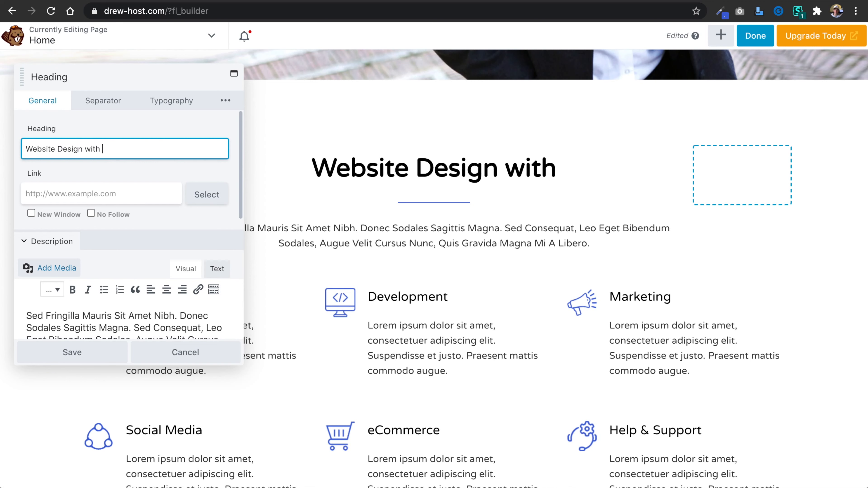
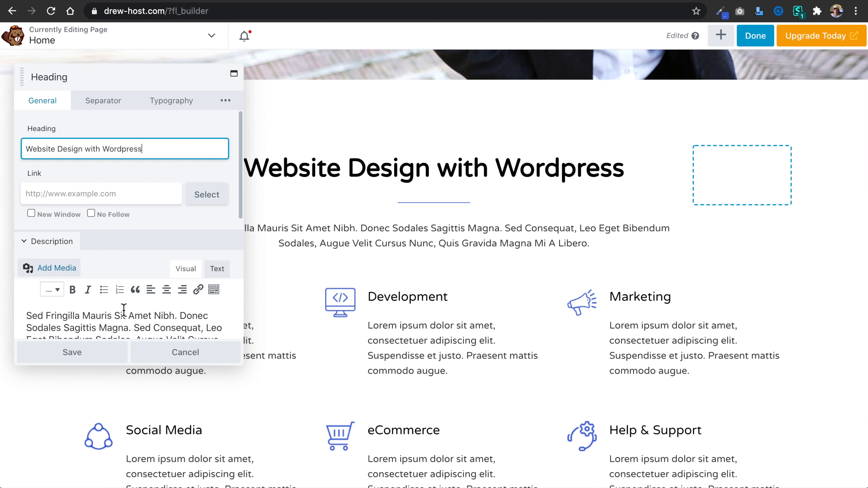
Review the description of the "Website Design with Wordpress" heading and save the heading's settings.
scroll(126, 287, "down", 3)
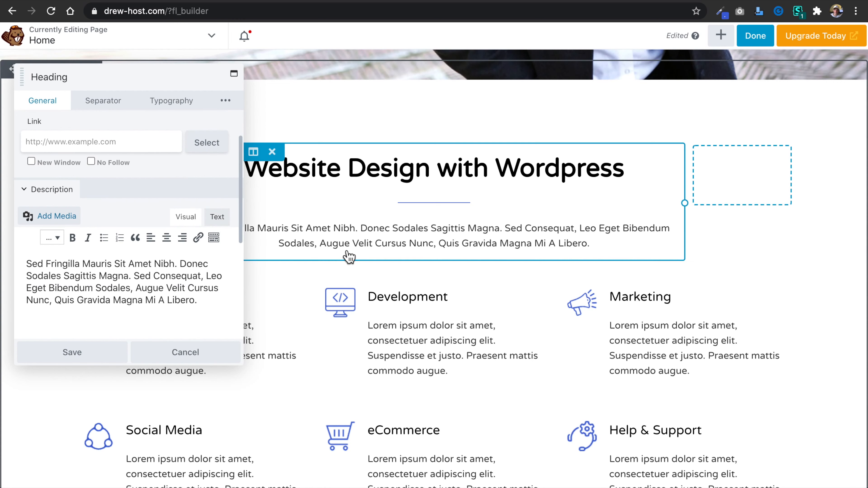
left_click(92, 359)
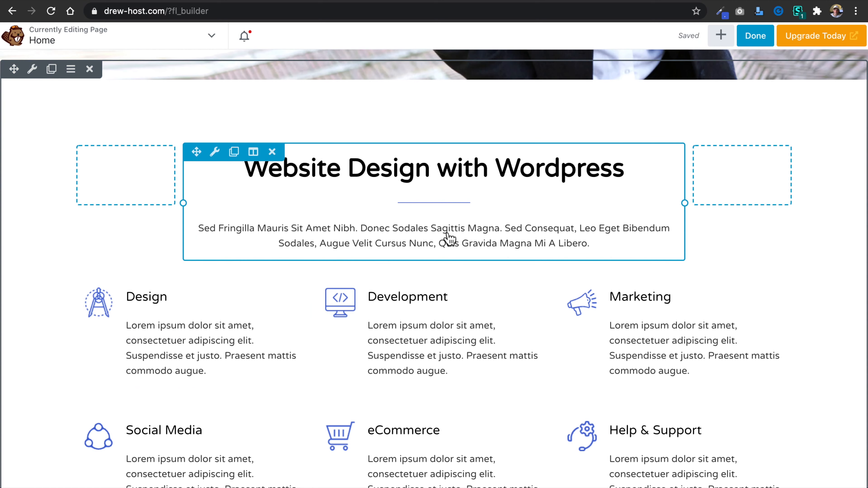
Open the Design entry of the services info list for editing and examine its title and description text.
scroll(434, 273, "down", 5)
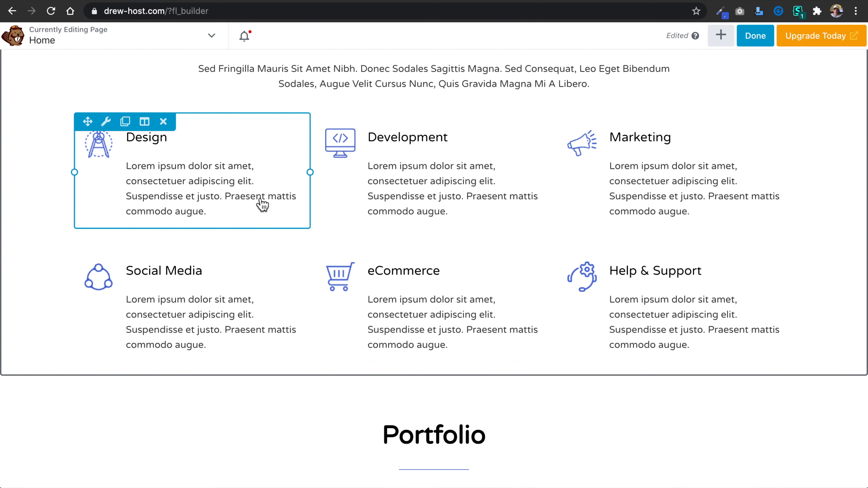
left_click(106, 122)
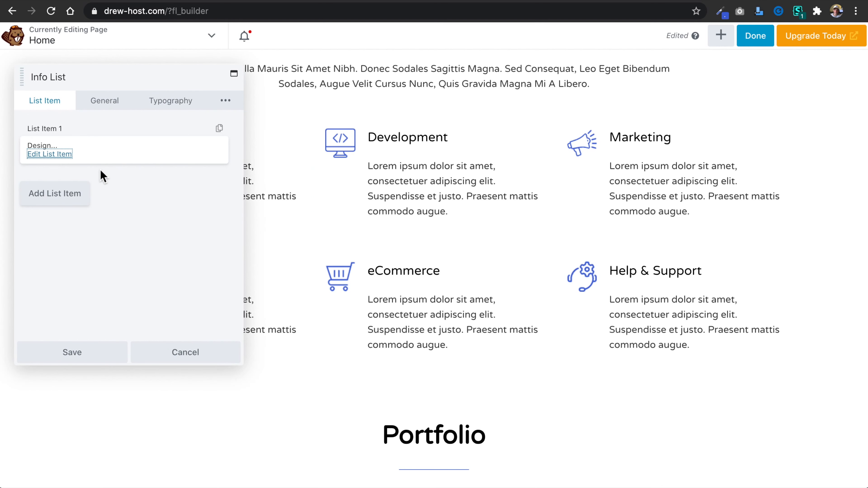
left_click(58, 155)
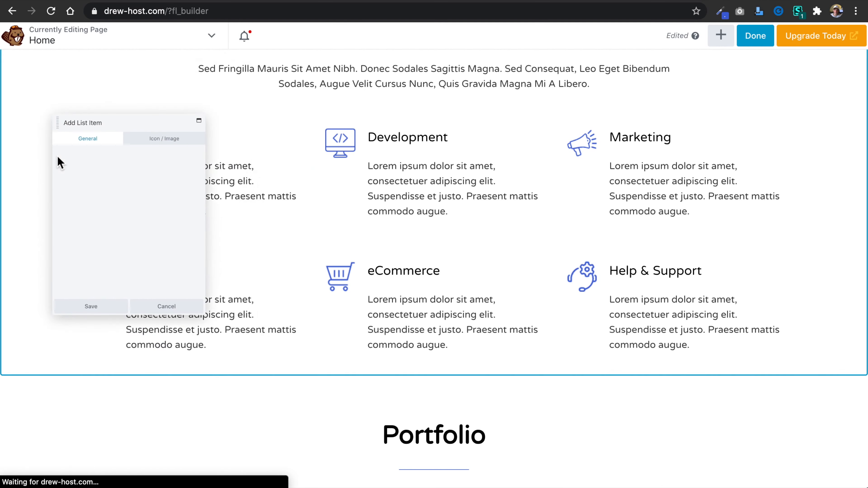
type("Design")
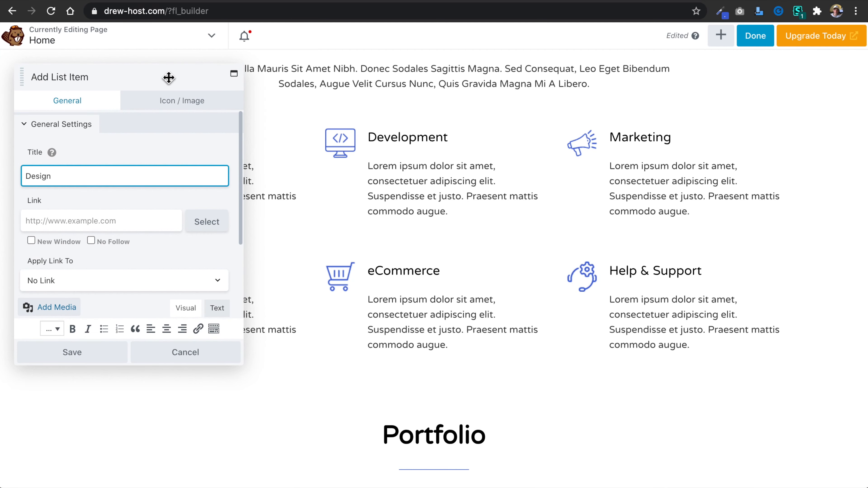
left_click_drag(169, 77, 452, 94)
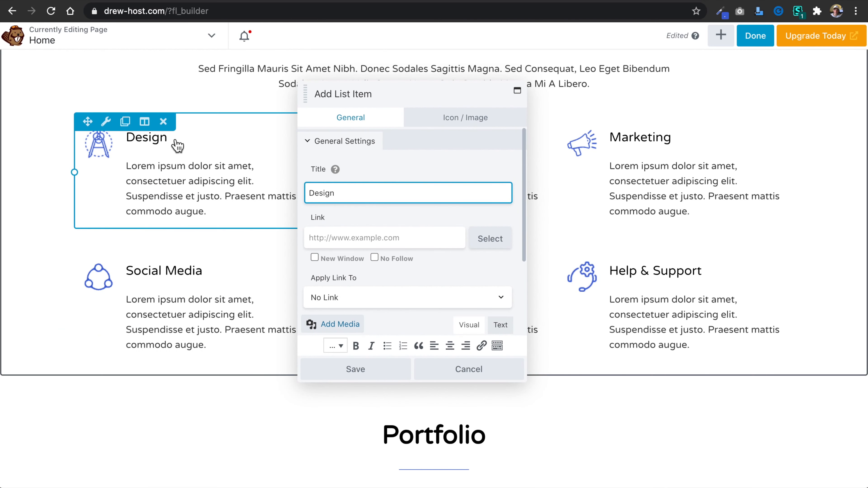
scroll(425, 279, "down", 3)
left_click(443, 283)
key("ctrl+a")
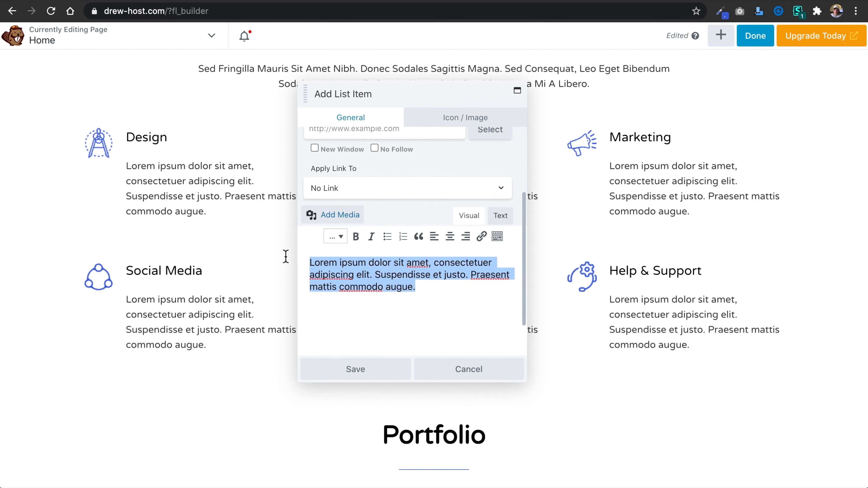
left_click(432, 167)
Try choosing the drawing compass icon from the media library as the Design item's photo, and discard the item and list edits.
left_click(459, 123)
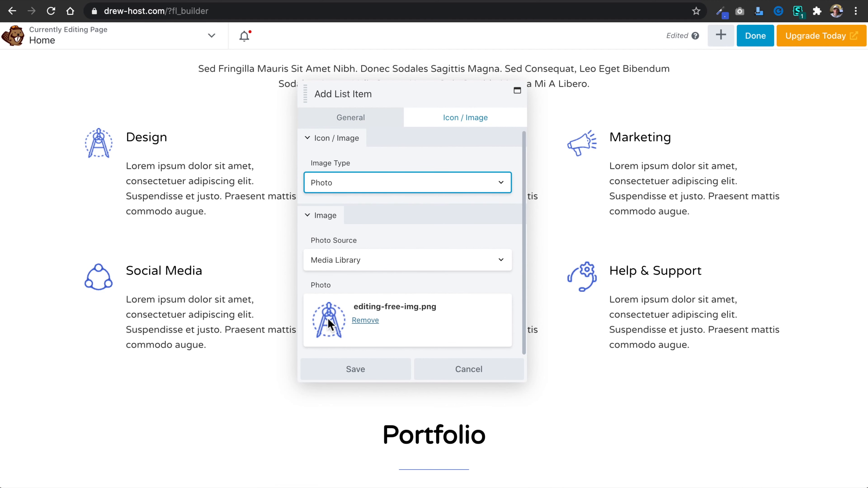
left_click(365, 320)
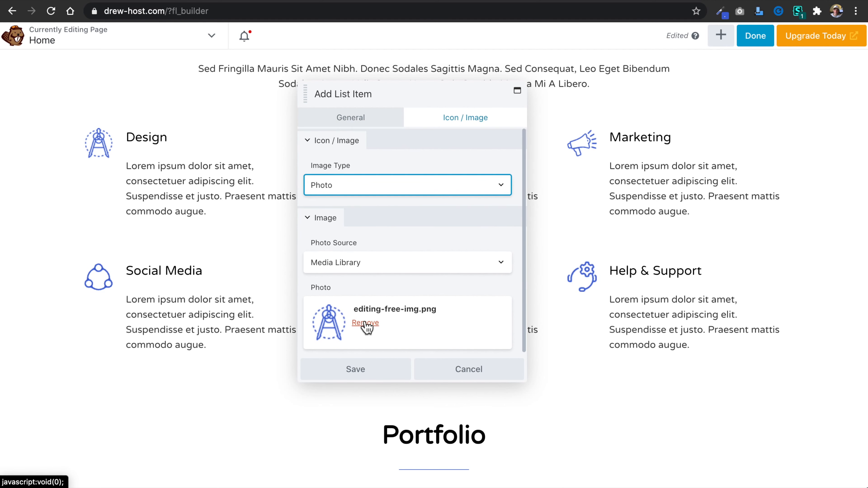
left_click(339, 308)
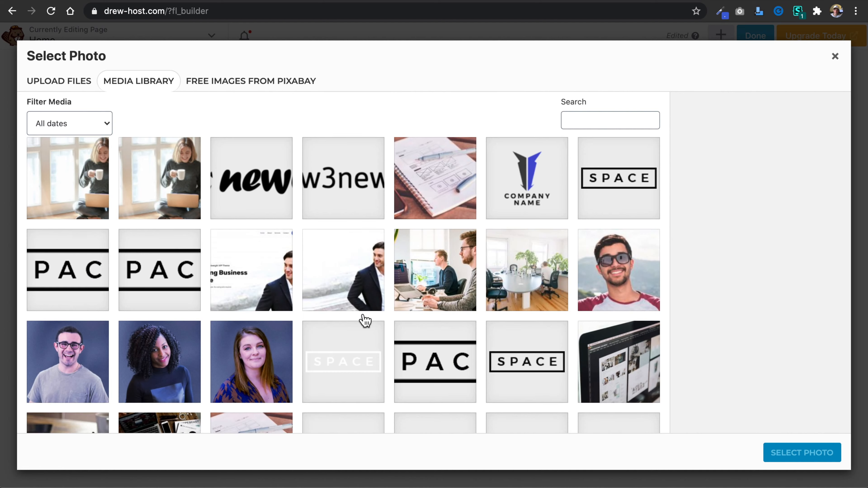
scroll(365, 320, "down", 5)
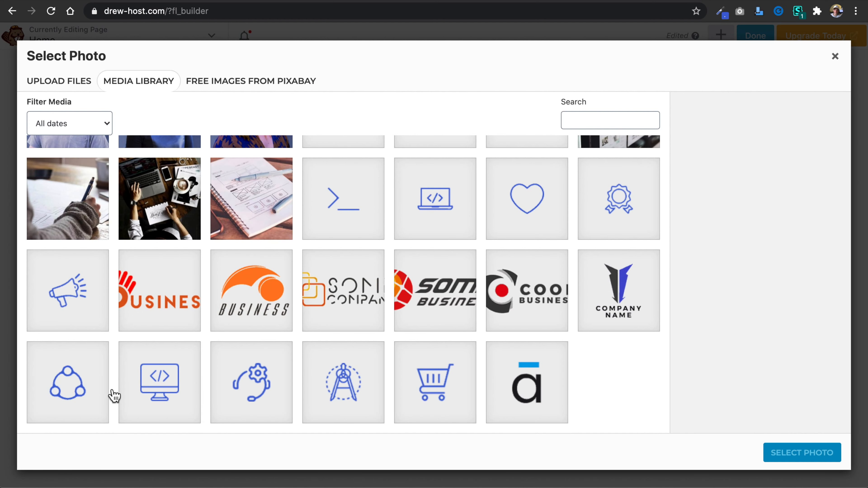
left_click(349, 382)
left_click(785, 455)
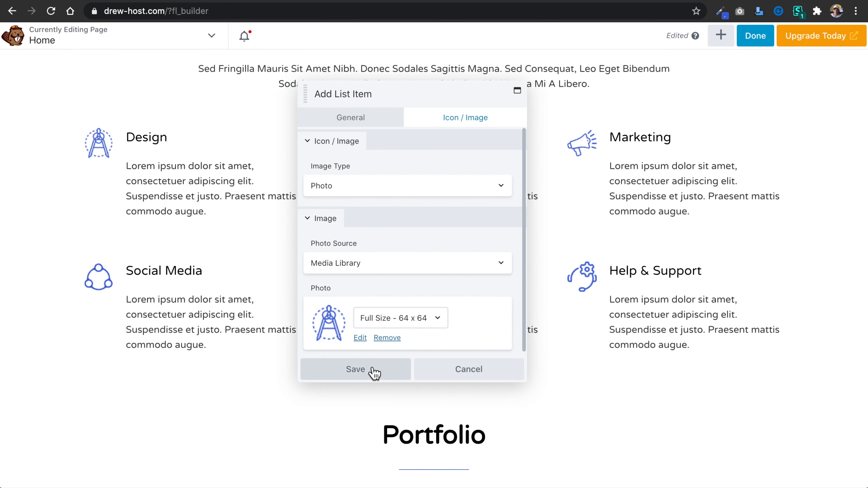
left_click(460, 369)
left_click(472, 371)
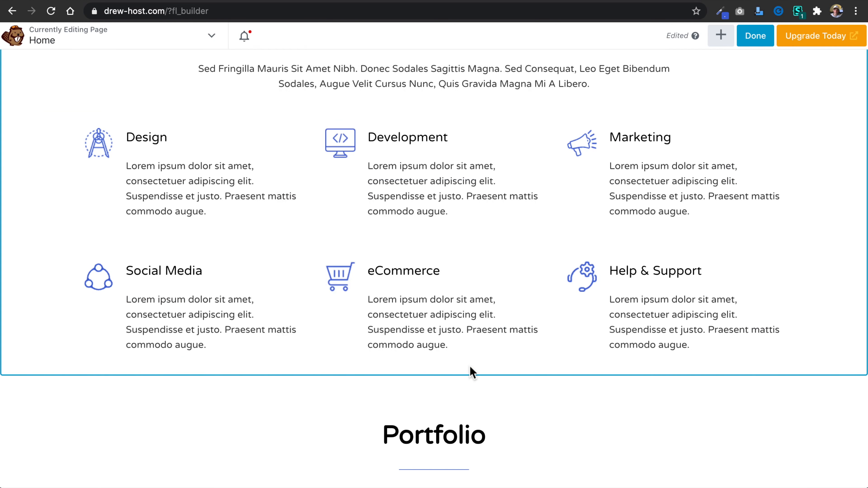
Examine the remaining home page sections from the services list down to the footer, including portfolio, client logos, testimonials and team.
mouse_move(437, 260)
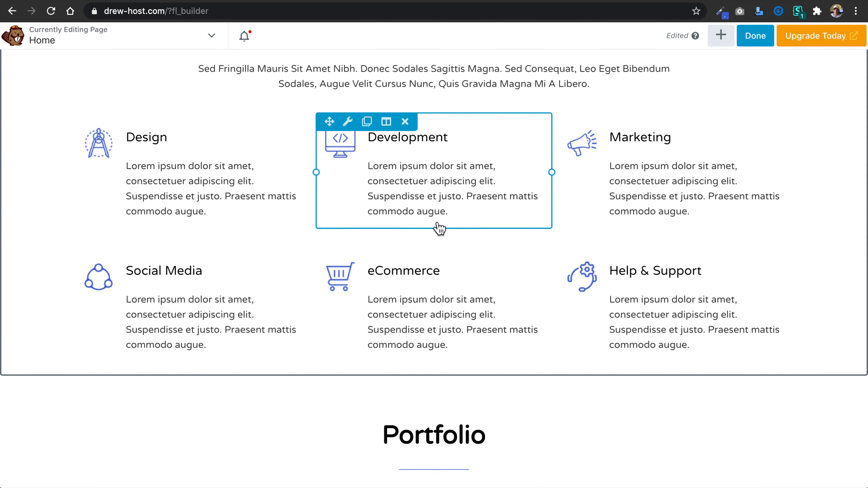
scroll(438, 227, "down", 6)
scroll(439, 229, "down", 3)
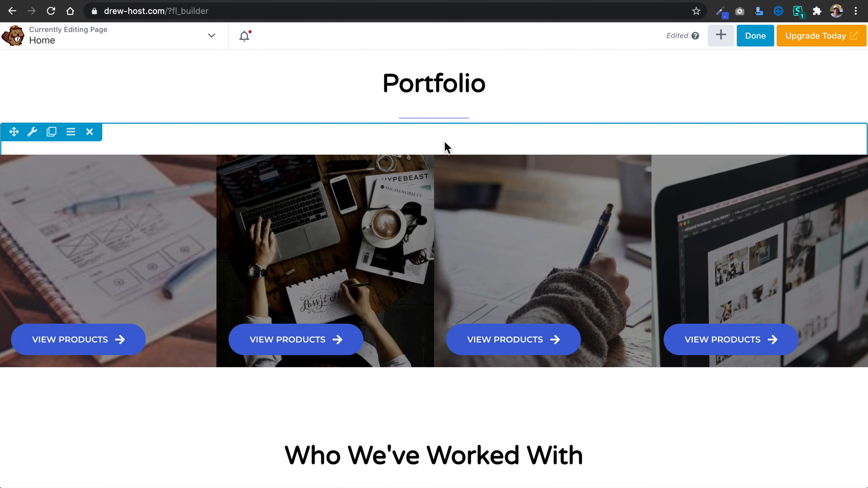
scroll(426, 241, "down", 2)
scroll(425, 241, "down", 3)
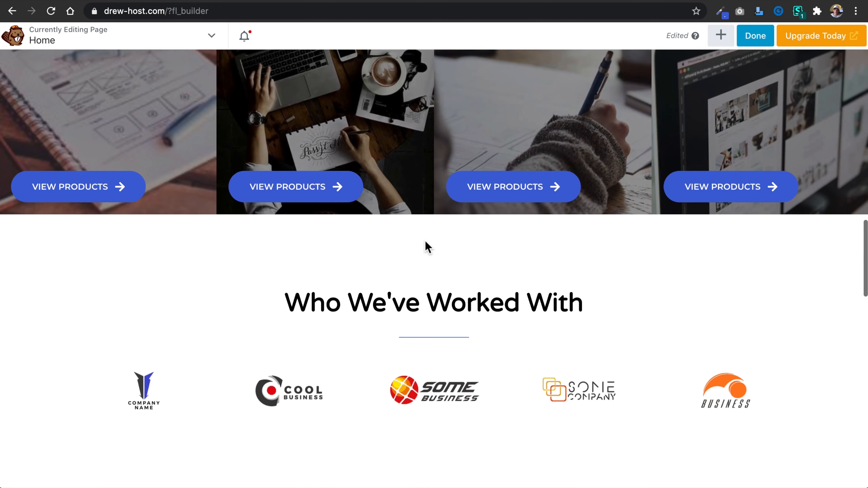
scroll(432, 340, "down", 3)
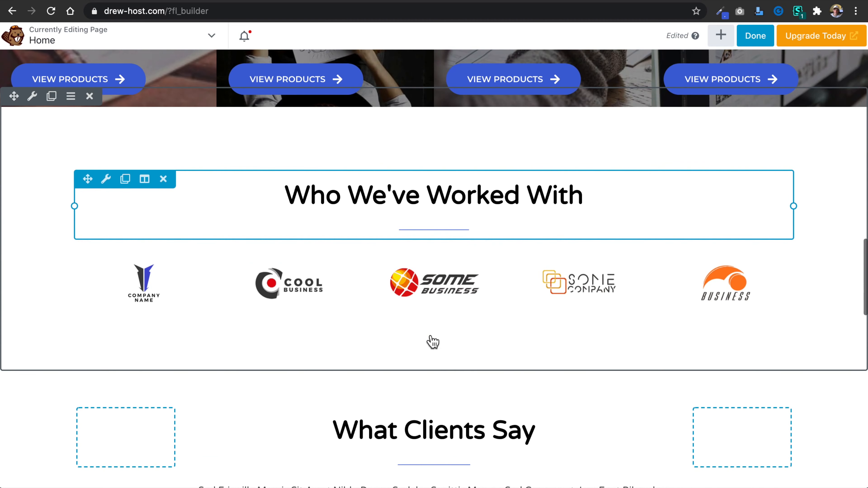
scroll(432, 340, "down", 4)
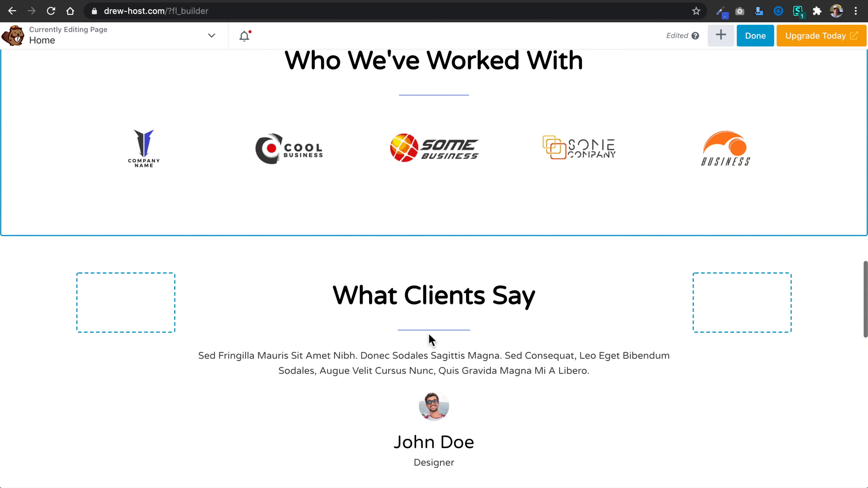
scroll(430, 337, "down", 14)
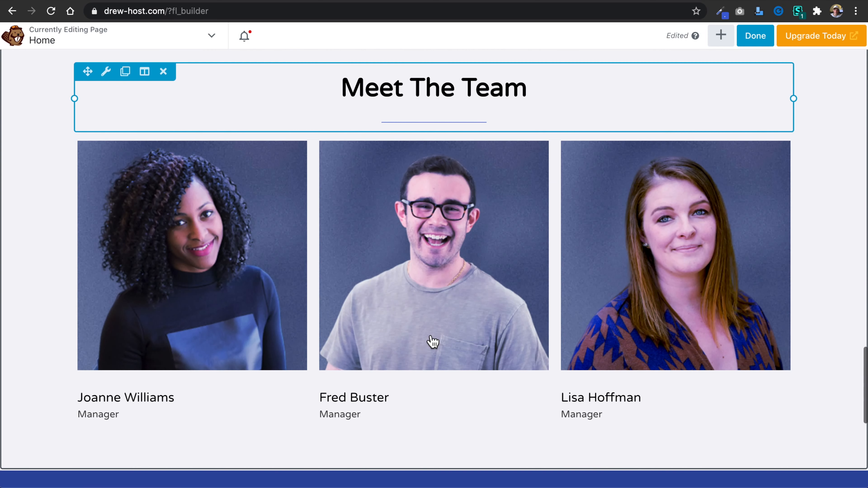
scroll(433, 341, "down", 5)
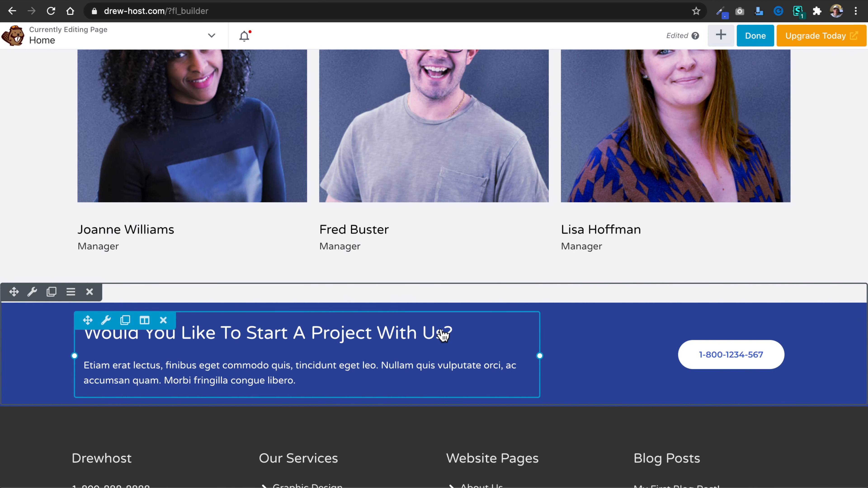
scroll(443, 168, "up", 6)
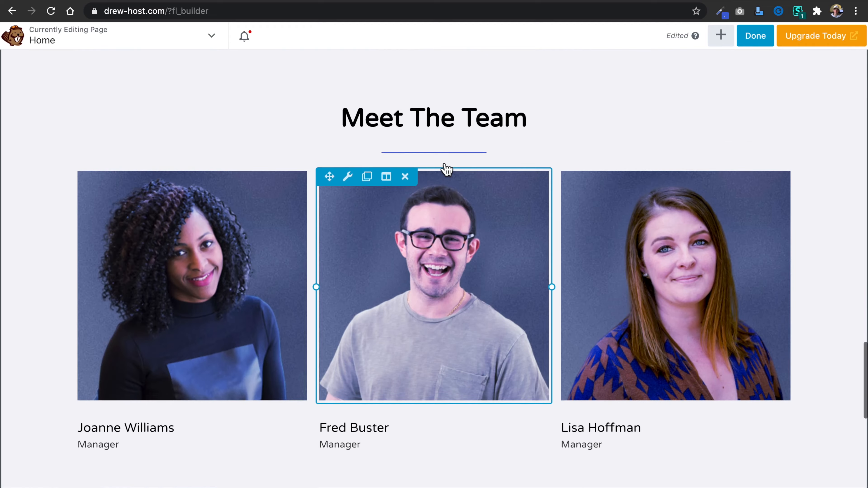
scroll(444, 168, "up", 20)
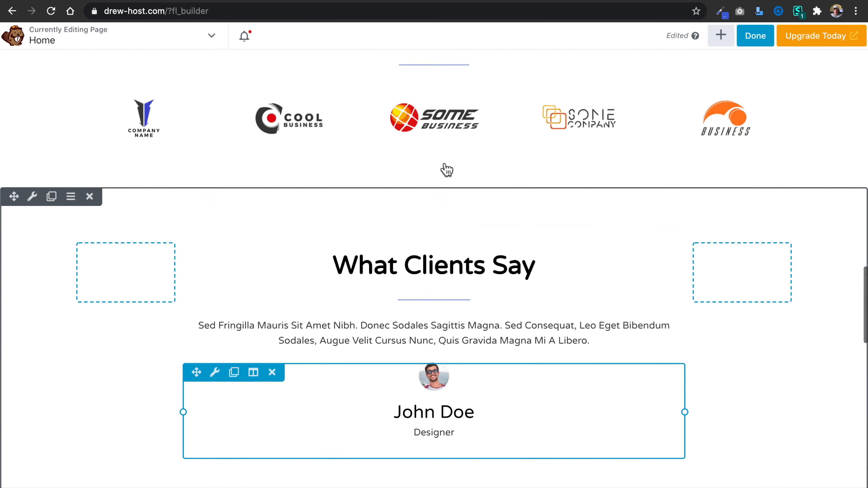
scroll(445, 170, "up", 10)
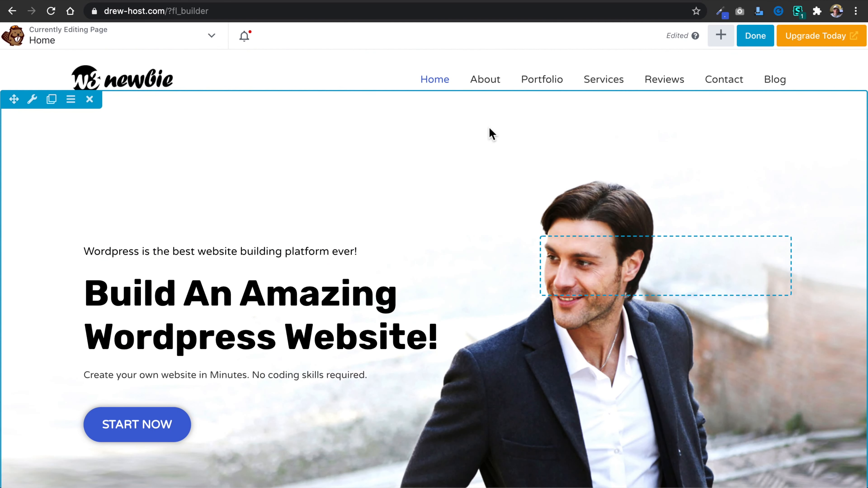
Publish the home page changes and check the hero section on the live page.
left_click(756, 36)
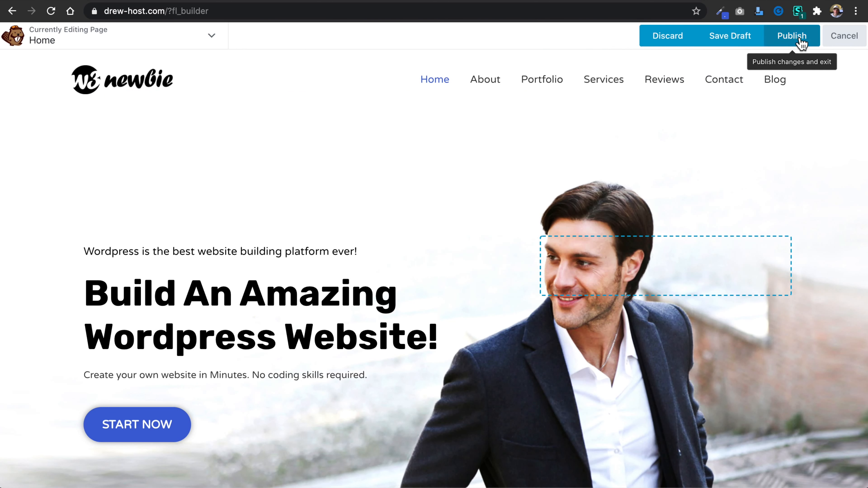
left_click(792, 36)
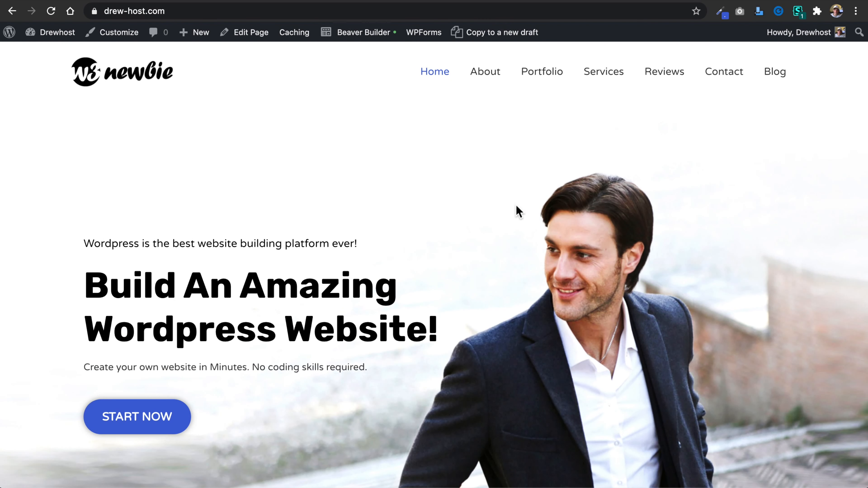
scroll(542, 224, "down", 5)
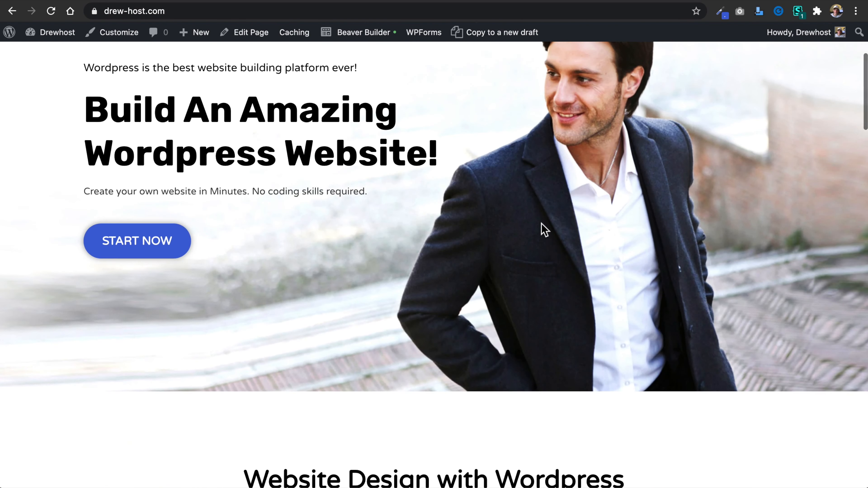
scroll(542, 226, "up", 5)
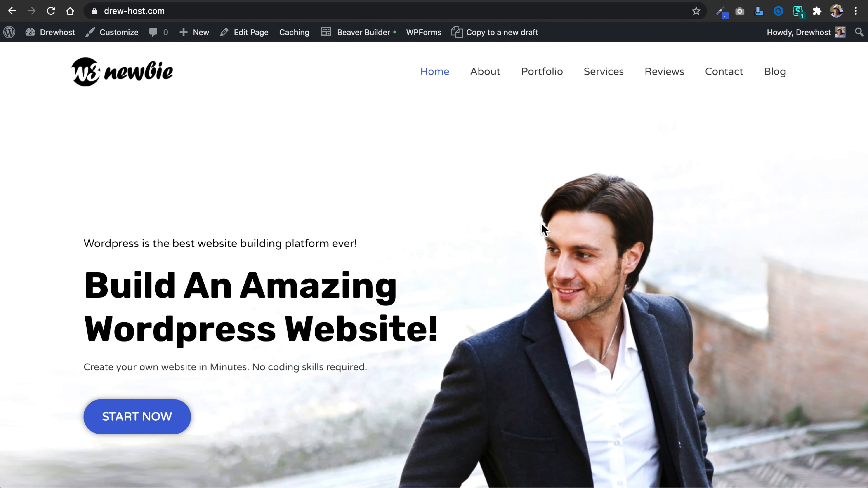
Compare the live About and Portfolio pages of the website.
left_click(482, 77)
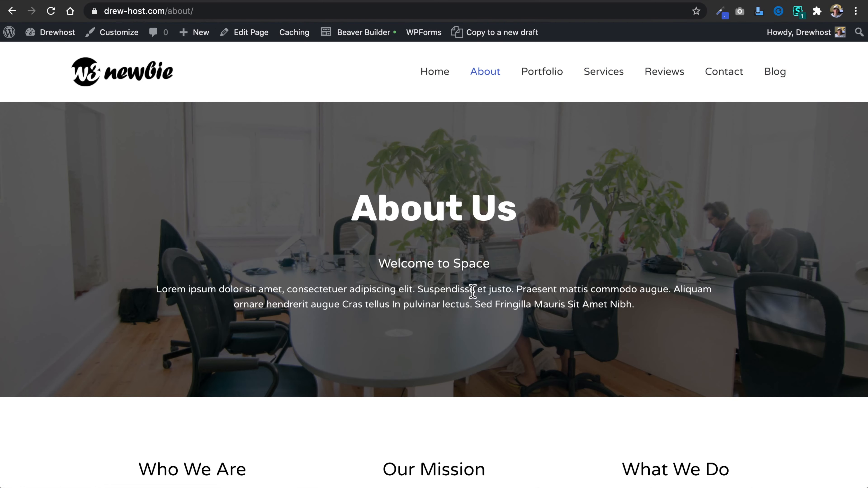
scroll(473, 292, "down", 20)
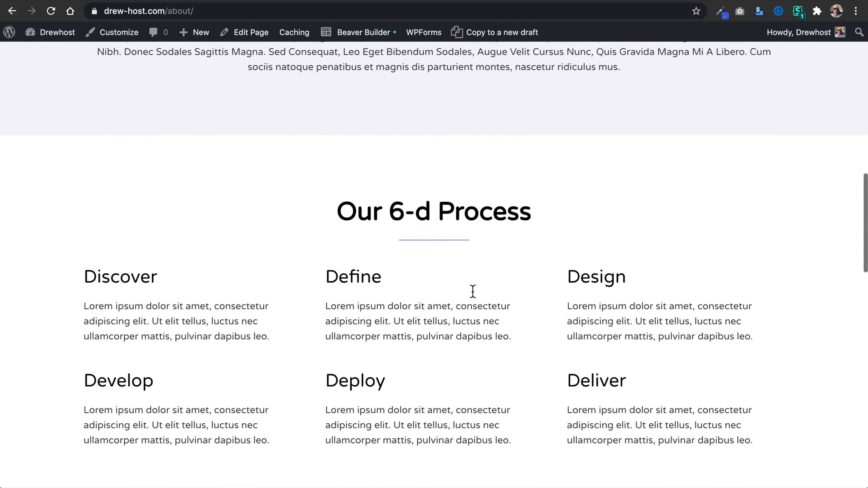
scroll(473, 292, "up", 12)
scroll(472, 291, "up", 8)
left_click(550, 82)
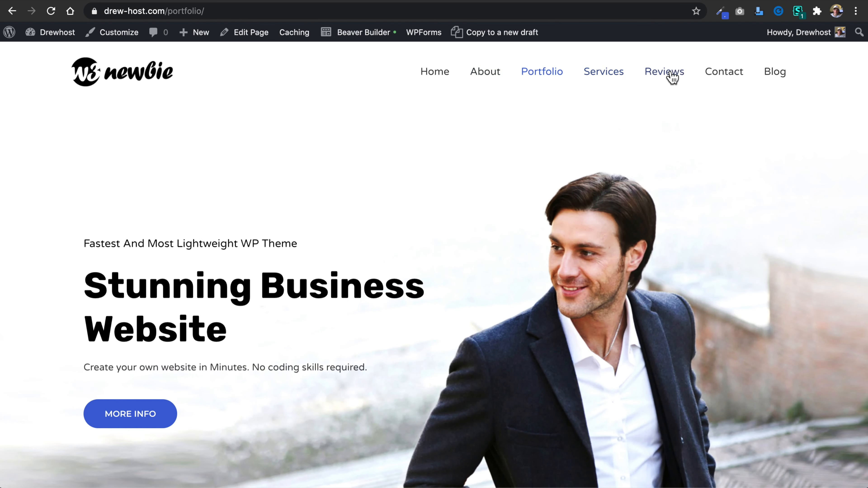
left_click(495, 77)
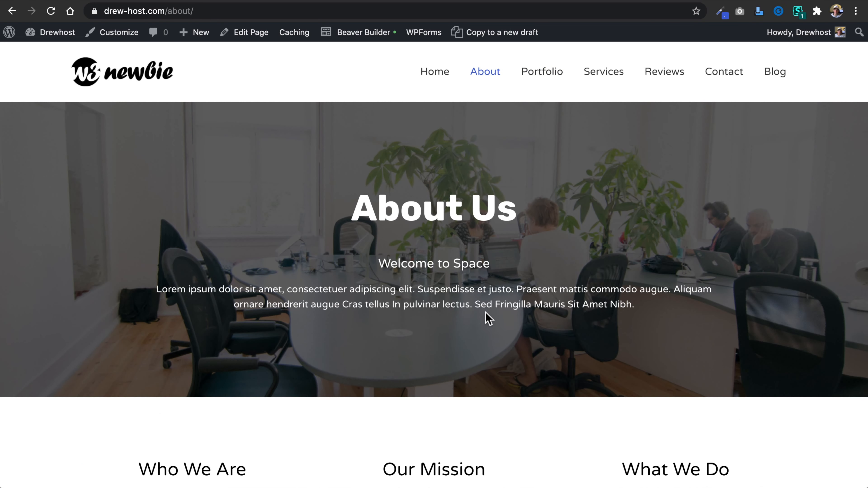
Open the Portfolio page in Beaver Builder and add a 1 Column row above the hero section.
left_click(547, 77)
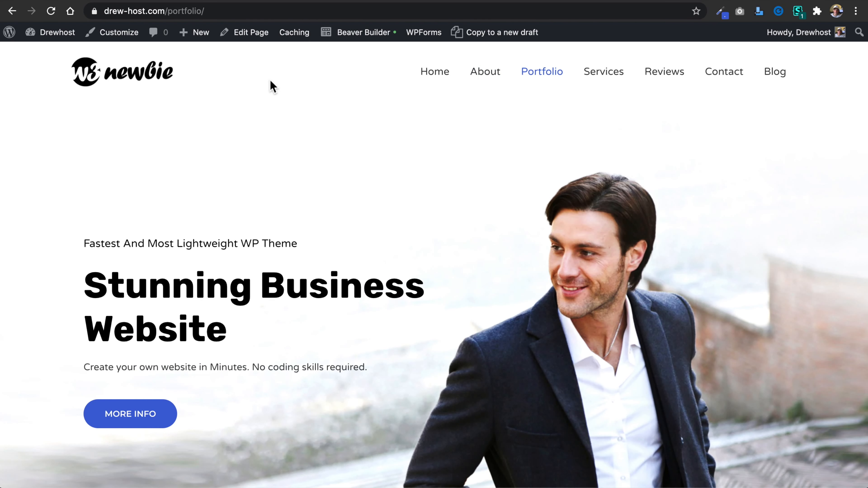
left_click(363, 41)
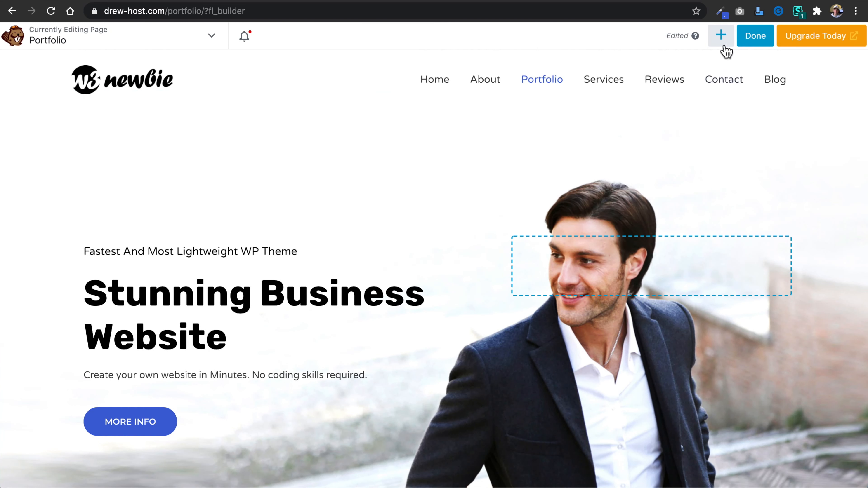
left_click(722, 36)
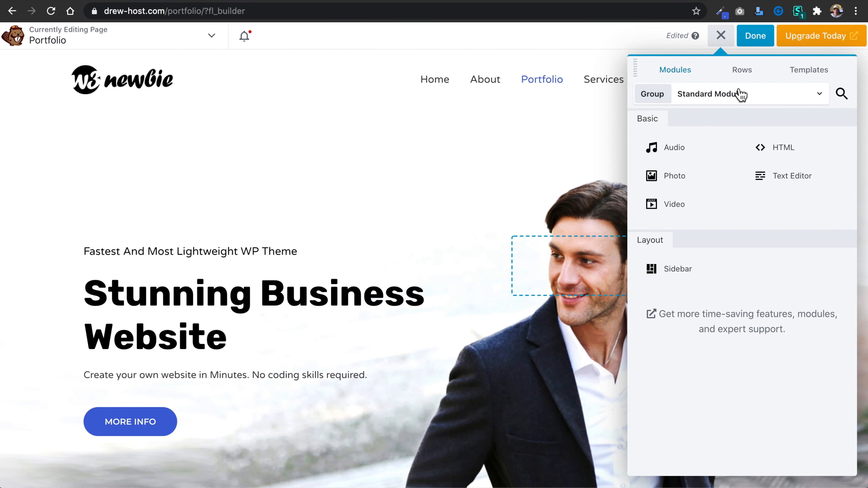
left_click(744, 74)
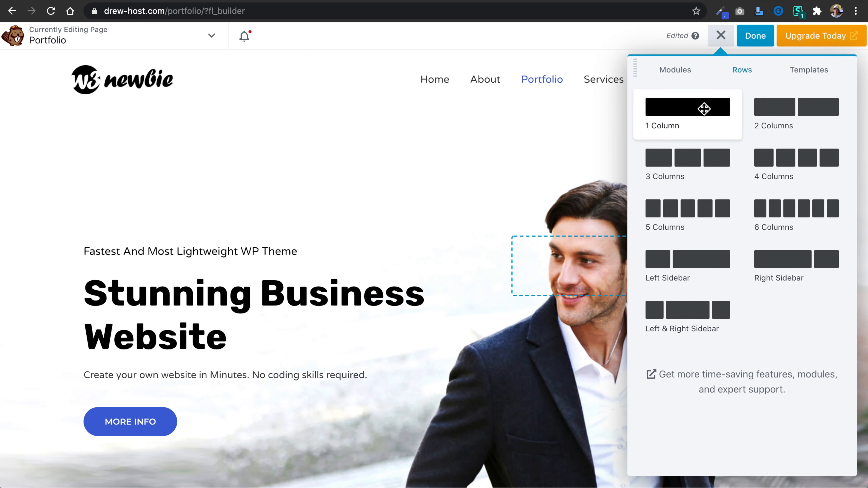
left_click_drag(699, 111, 383, 121)
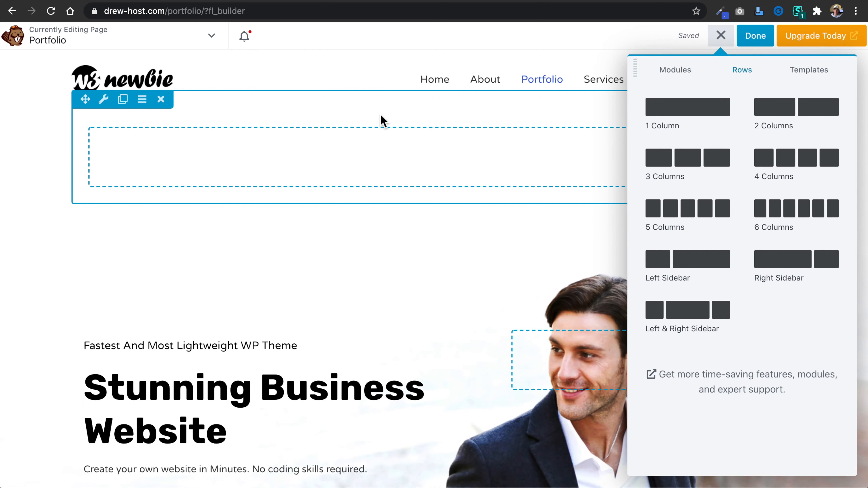
Set both the width and the content width of the new Portfolio row to Full Width.
left_click(104, 100)
left_click(393, 171)
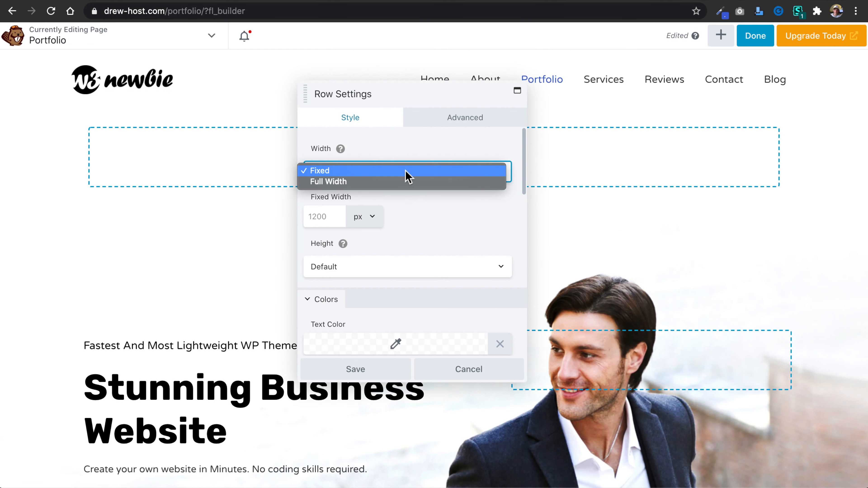
left_click(411, 182)
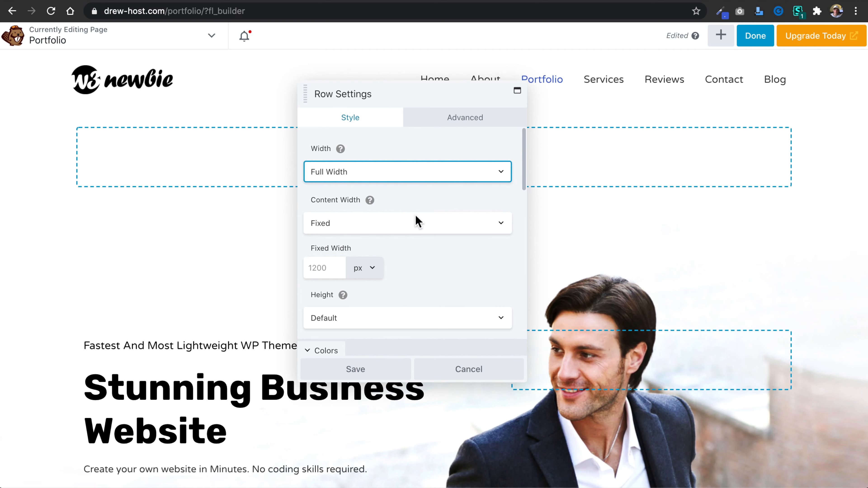
left_click(444, 228)
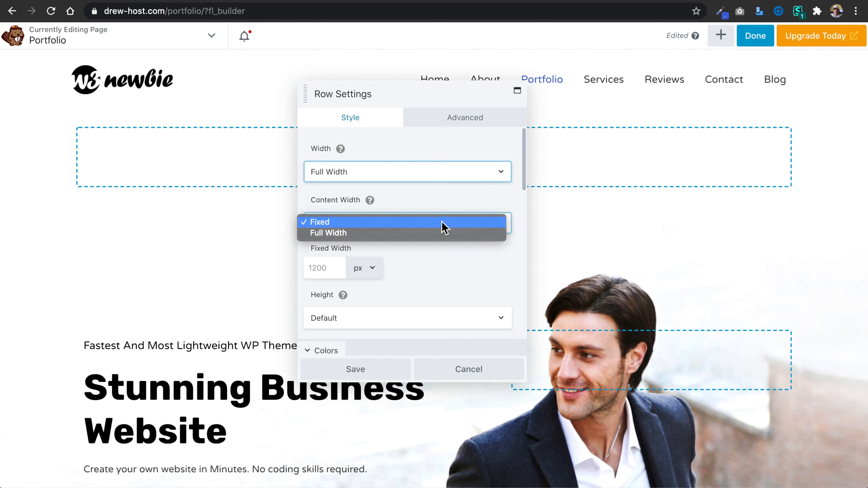
left_click(443, 234)
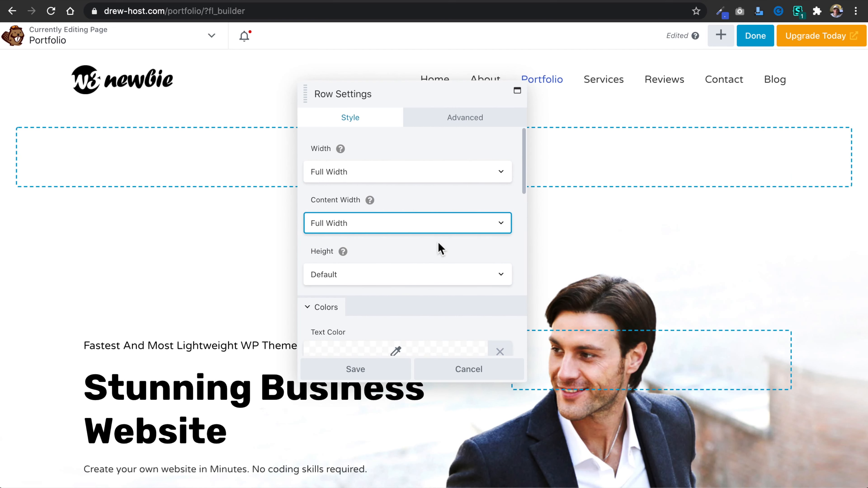
Give the new row a Photo background using the media library image of the bright office with the oval table and plants.
scroll(440, 249, "down", 10)
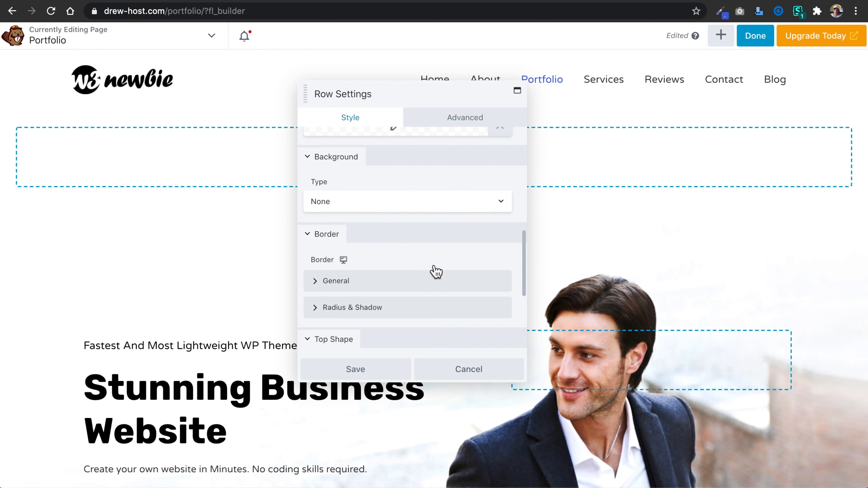
left_click(414, 204)
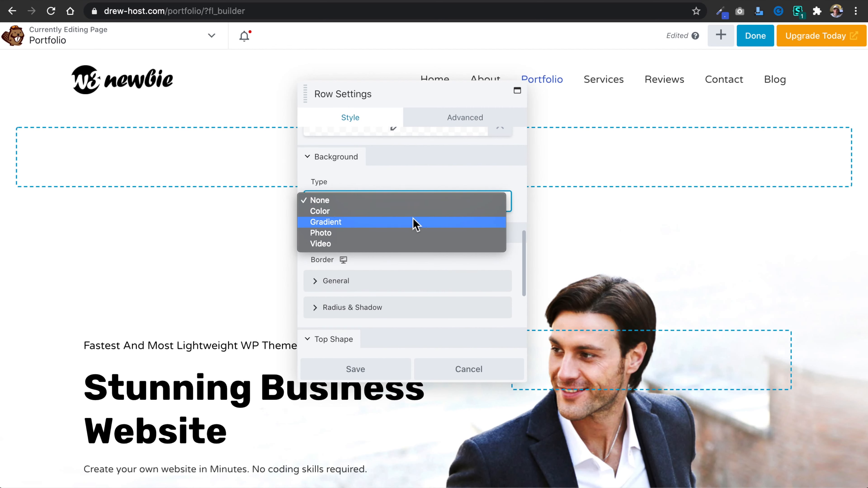
left_click(413, 234)
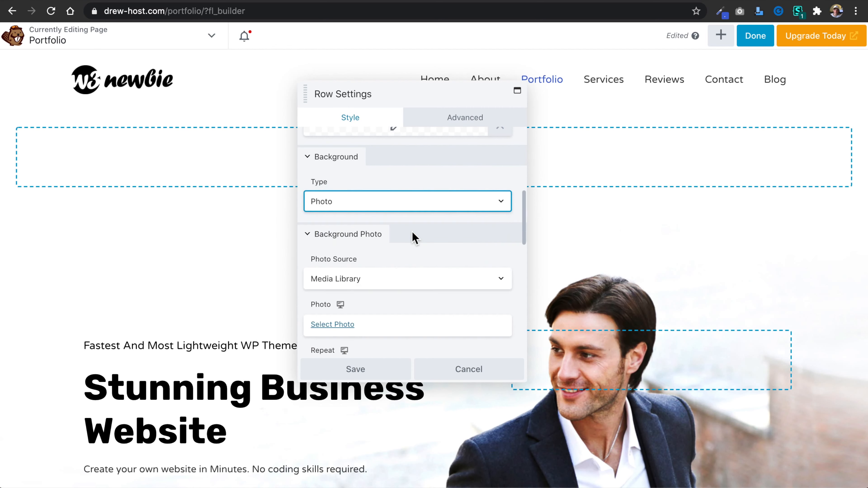
scroll(414, 236, "down", 3)
scroll(415, 237, "down", 2)
left_click(326, 180)
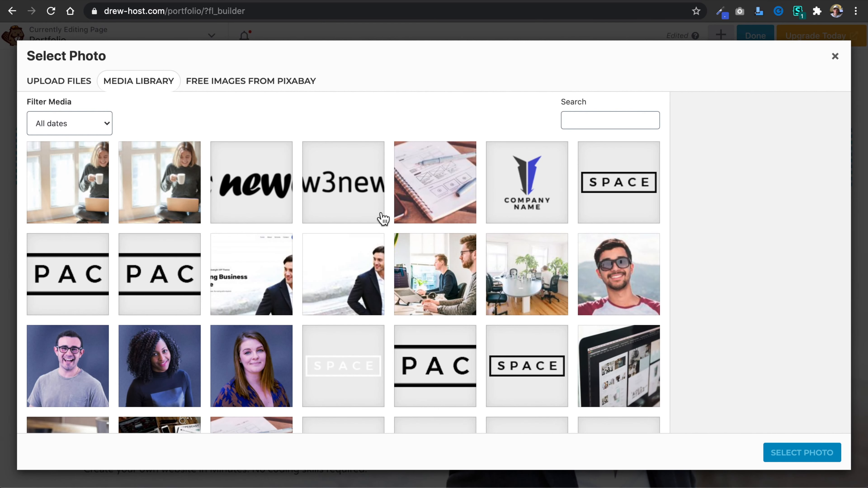
scroll(382, 218, "down", 2)
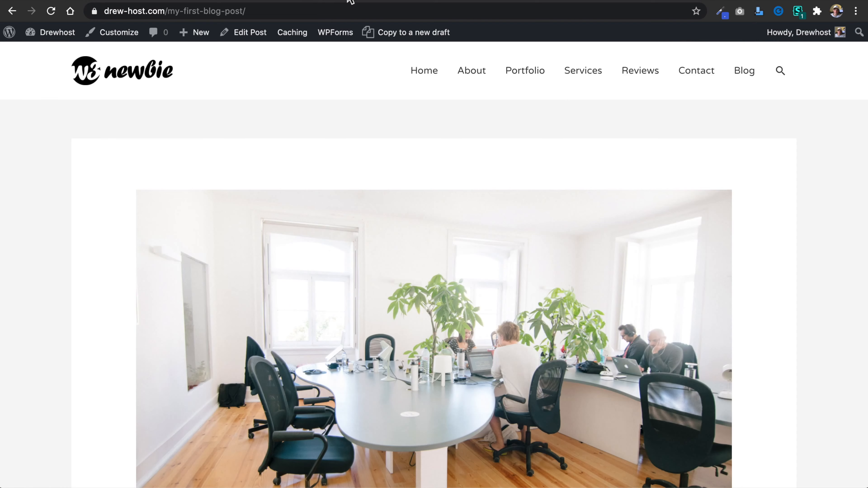
left_click(485, 72)
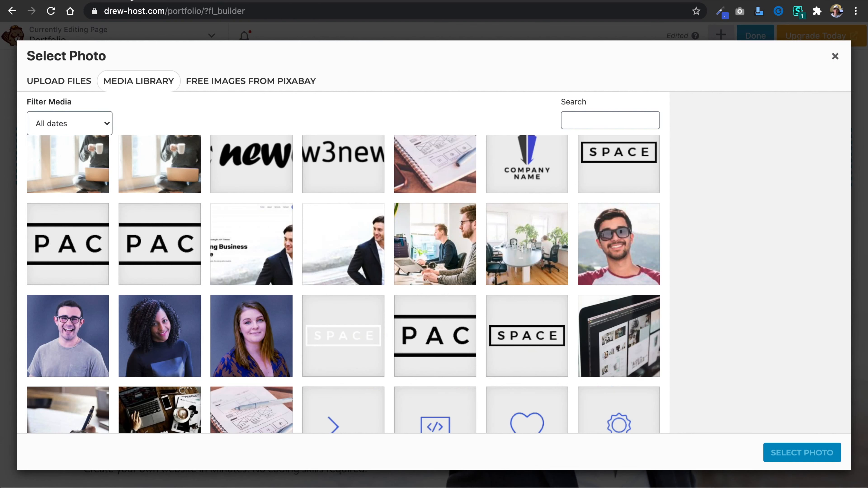
scroll(393, 258, "down", 2)
left_click(533, 196)
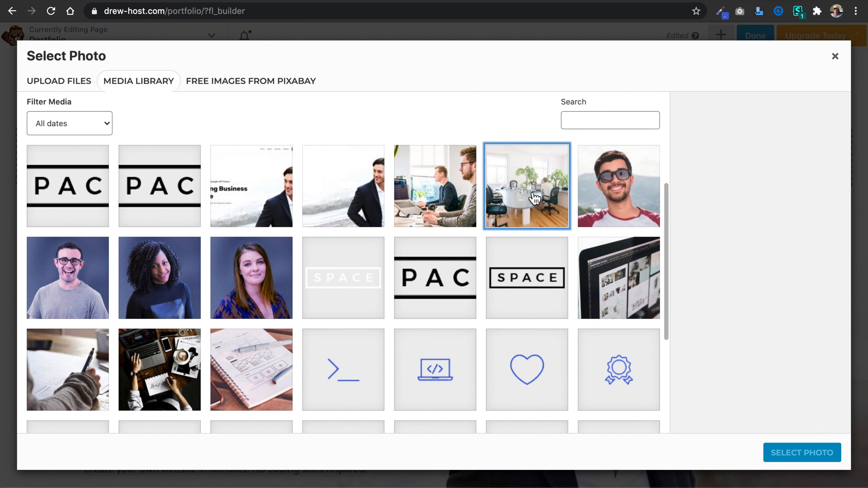
left_click(804, 458)
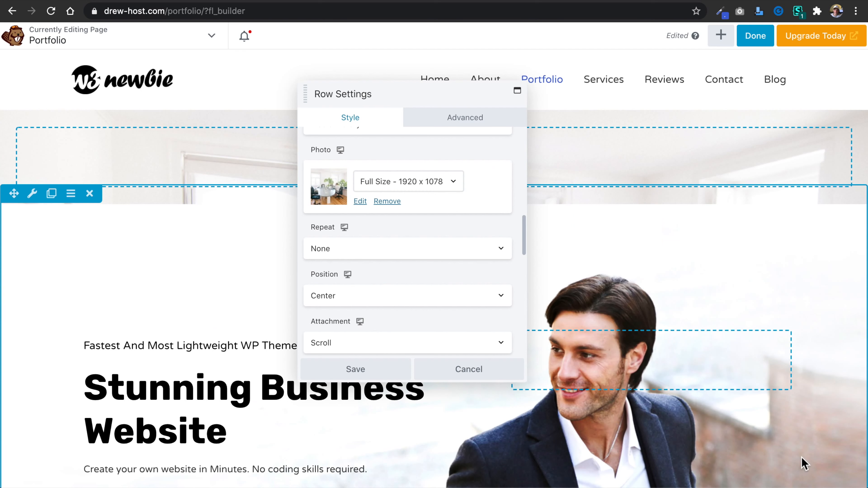
Bring up the new row's overlay colour choice, and open the About page's hero row settings in Beaver Builder for reference.
scroll(442, 267, "down", 5)
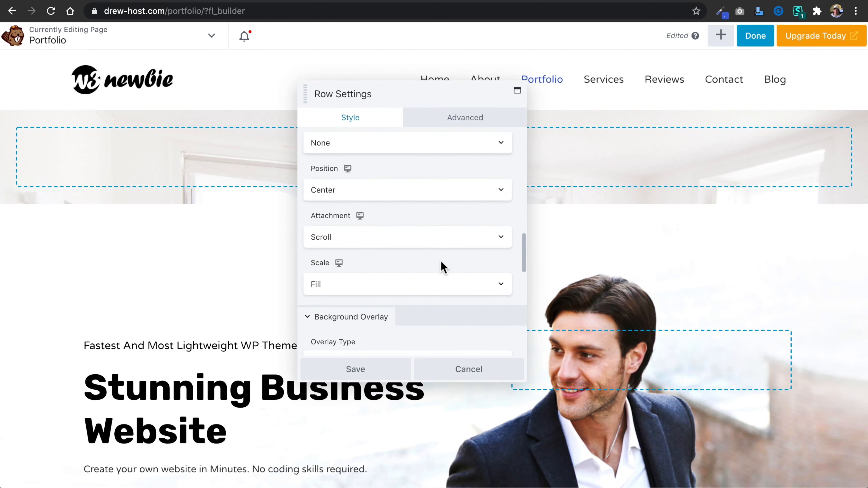
scroll(445, 269, "down", 2)
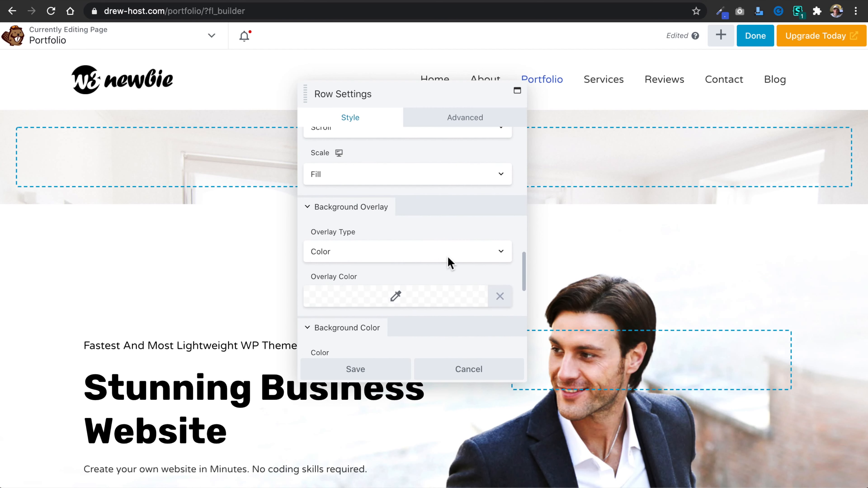
left_click(397, 297)
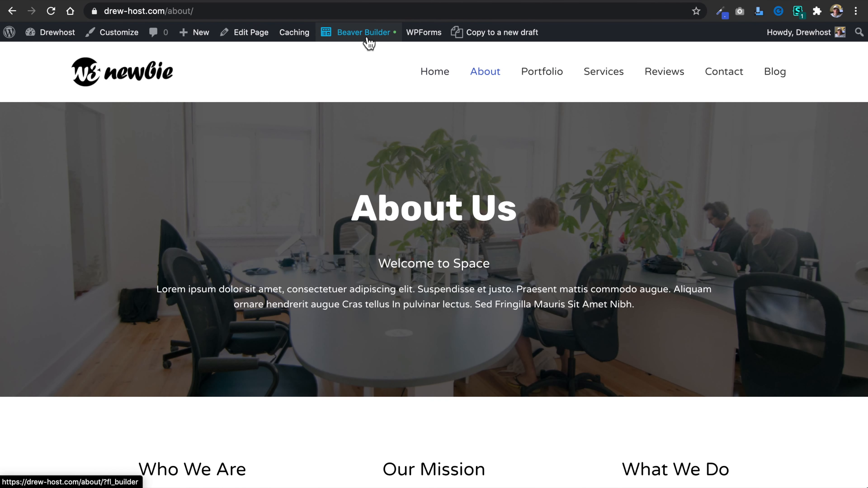
left_click(368, 40)
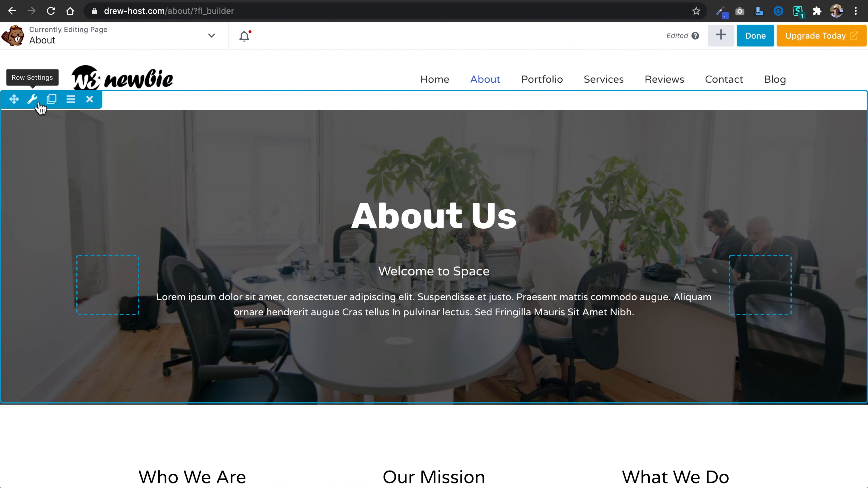
left_click(32, 100)
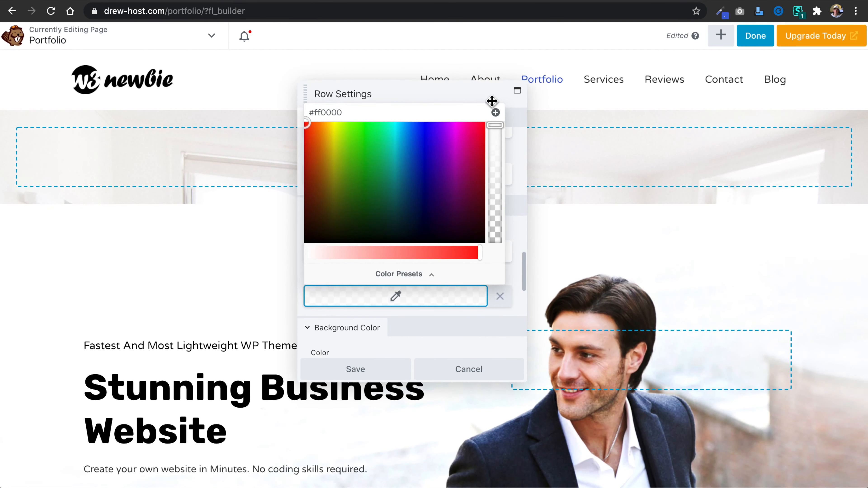
Set the new Portfolio row's content width to Fixed.
left_click(495, 97)
scroll(378, 180, "up", 15)
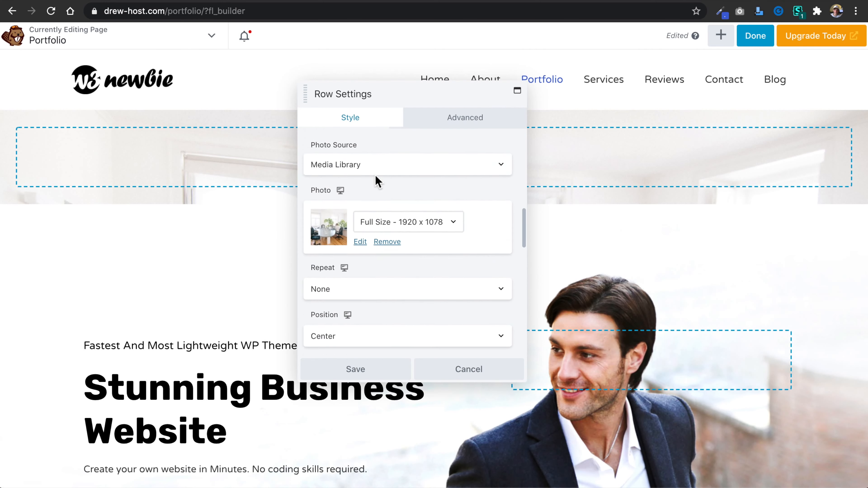
scroll(377, 180, "up", 3)
left_click(411, 224)
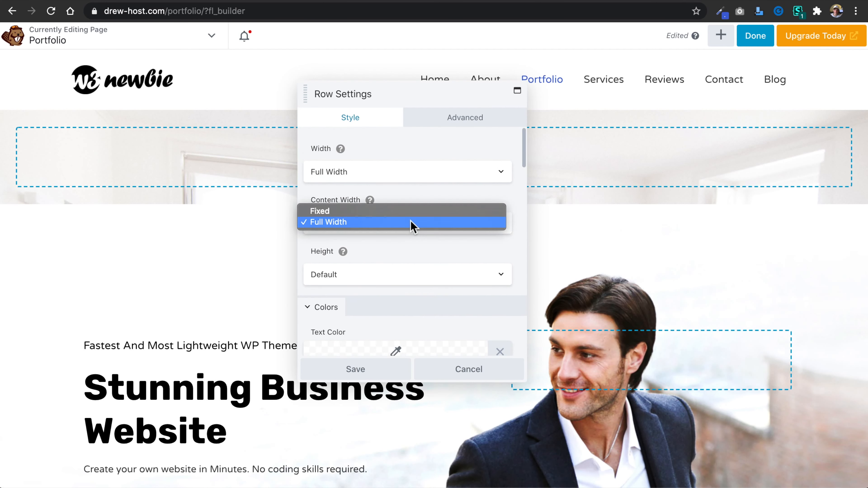
left_click(413, 212)
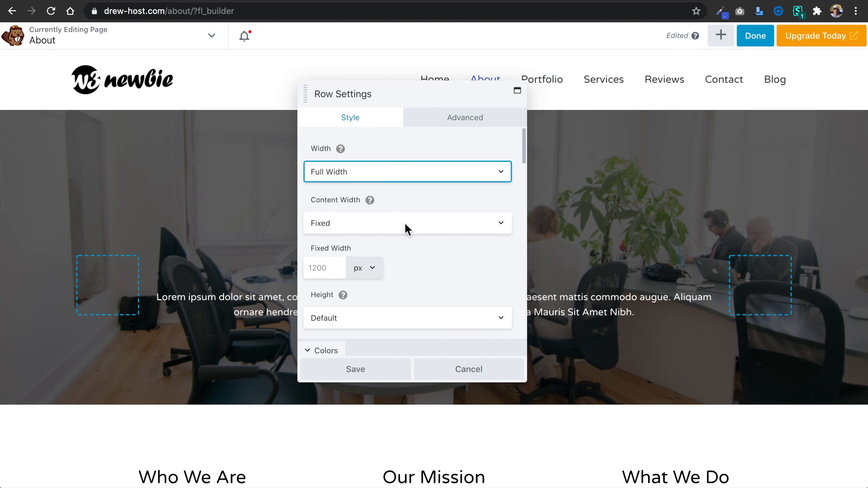
Compare the width and background photo settings of the About page's hero row with those of the new Portfolio row.
scroll(427, 267, "down", 10)
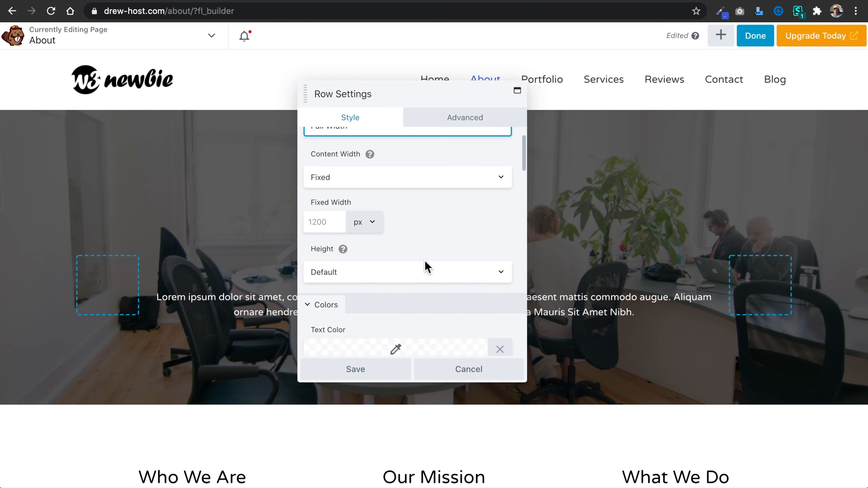
scroll(427, 267, "down", 8)
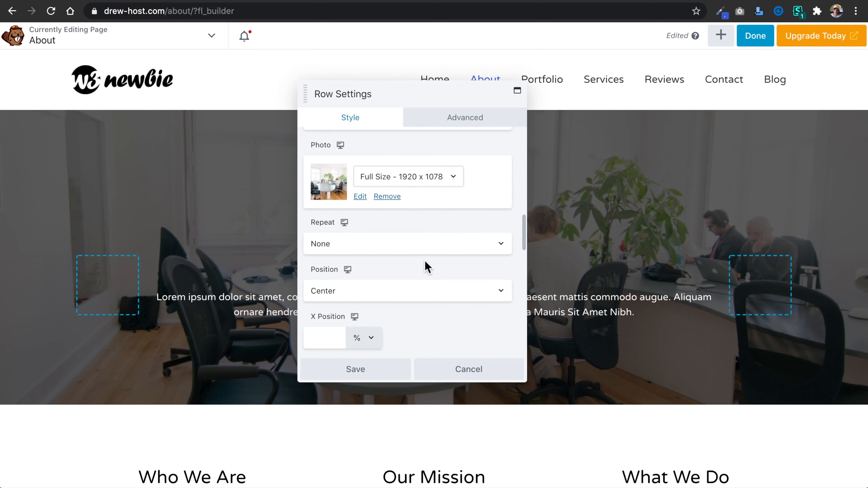
scroll(427, 268, "down", 2)
scroll(426, 266, "down", 2)
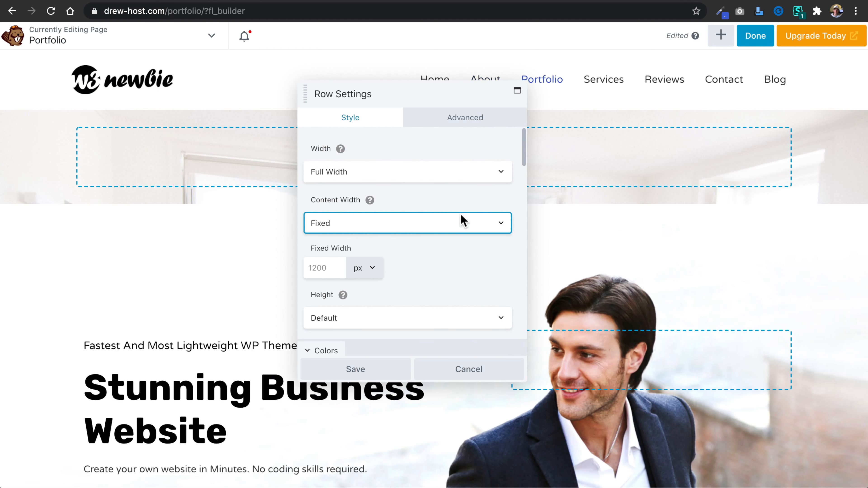
scroll(504, 267, "down", 9)
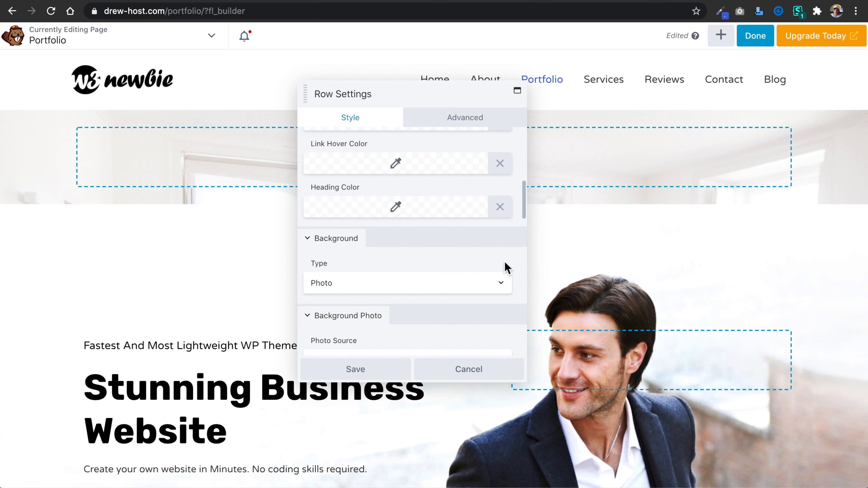
scroll(505, 268, "down", 7)
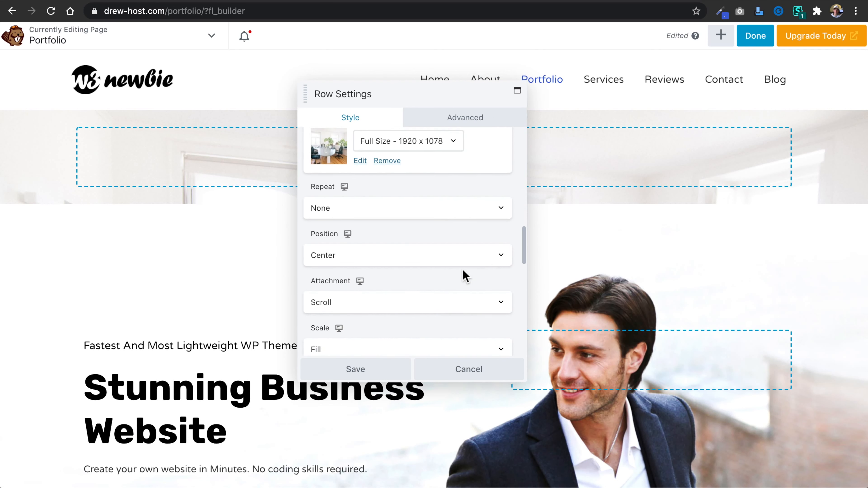
scroll(436, 272, "down", 4)
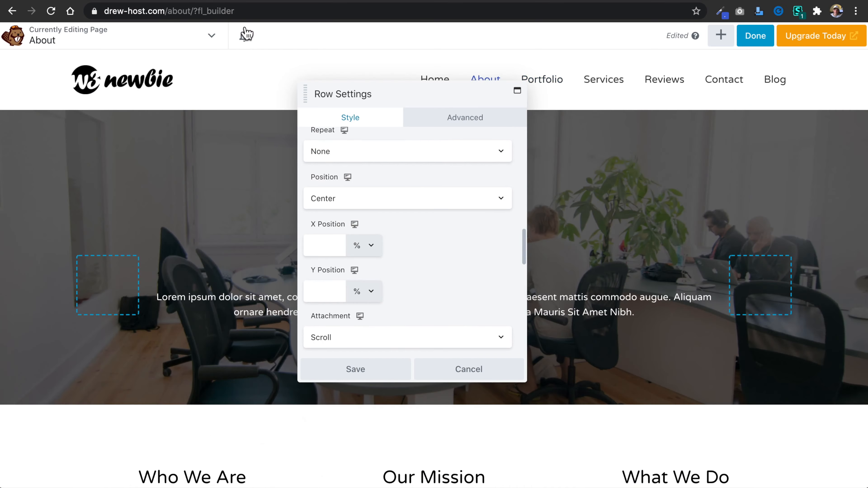
scroll(430, 301, "down", 6)
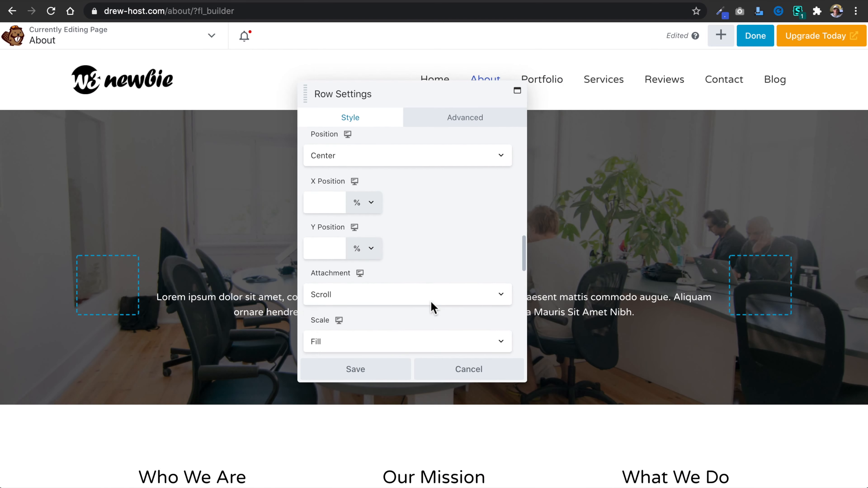
Copy the overlay colour rgba(0,0,0,0.6) from the About page's hero row and apply it as the new Portfolio row's overlay colour.
scroll(431, 301, "down", 3)
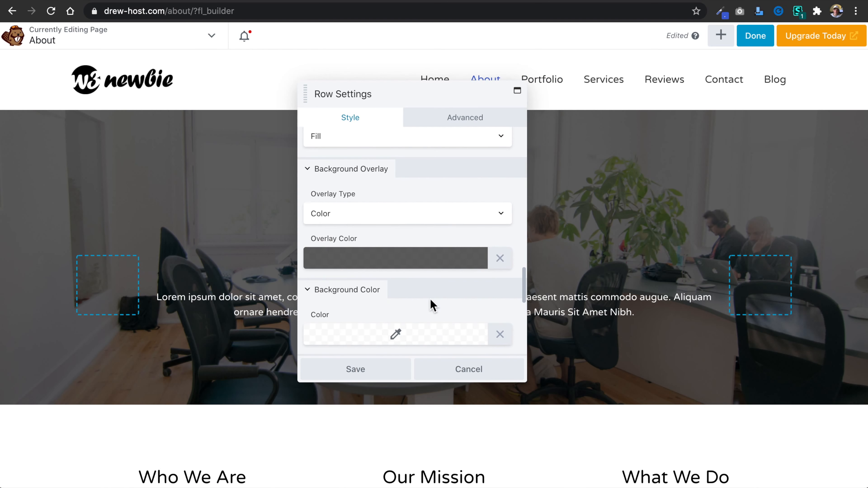
left_click(395, 263)
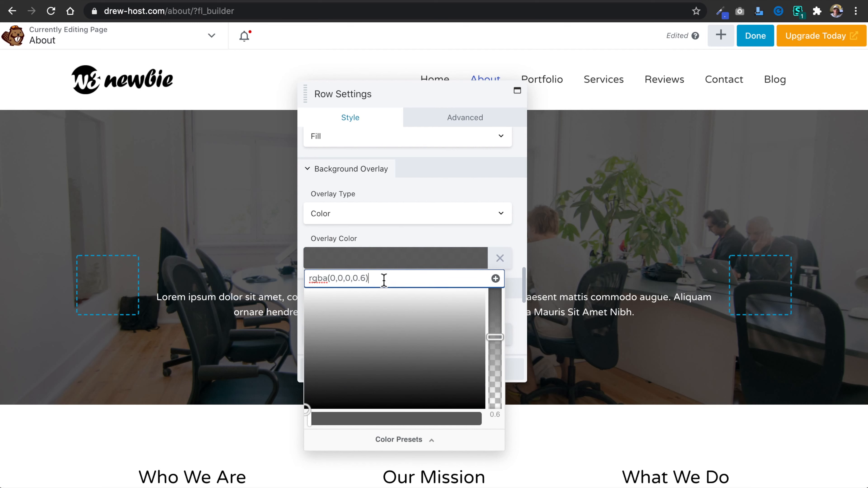
triple_click(383, 281)
key("super+c")
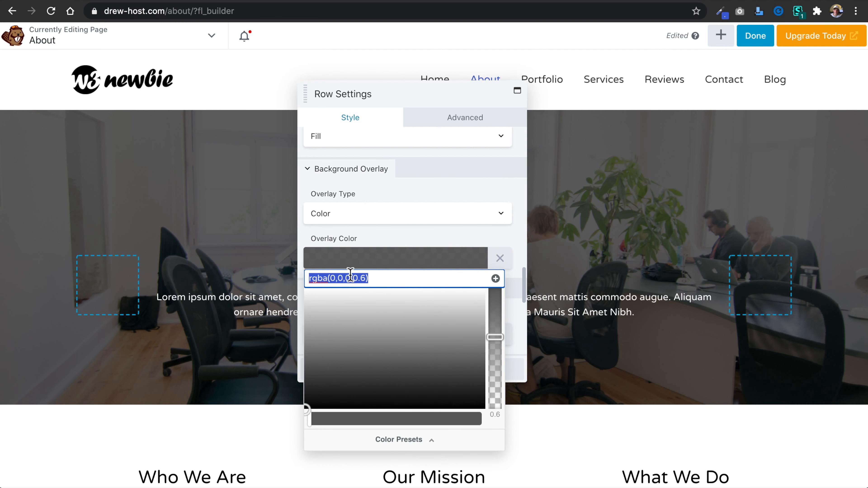
left_click(399, 236)
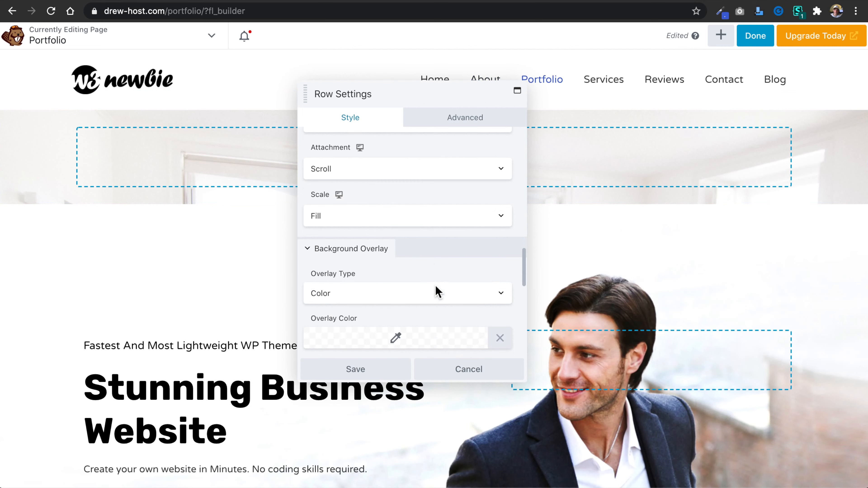
scroll(438, 291, "down", 2)
left_click(397, 290)
triple_click(387, 305)
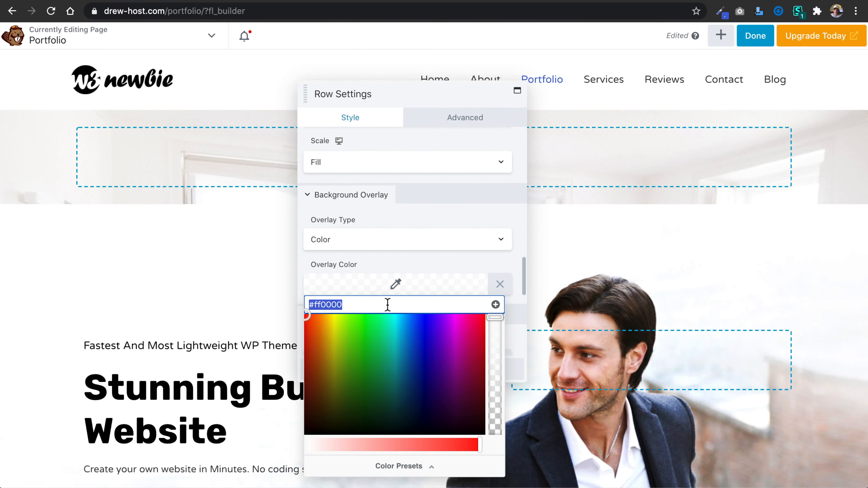
key("super+v")
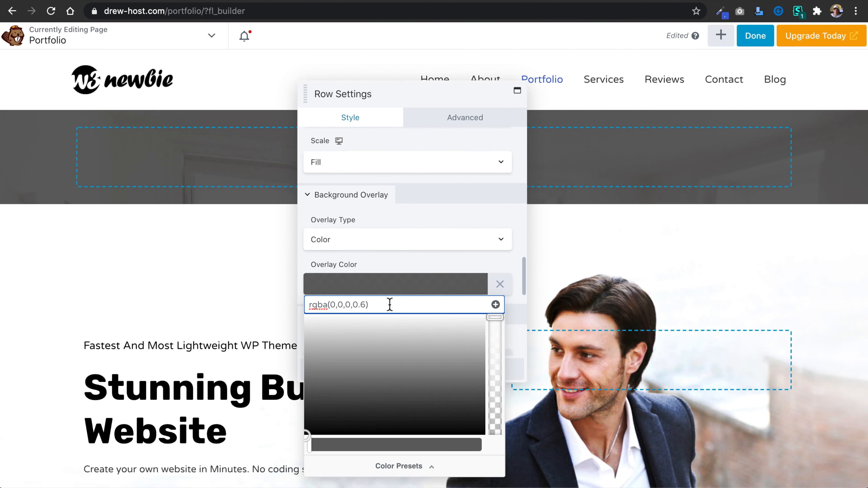
left_click(501, 266)
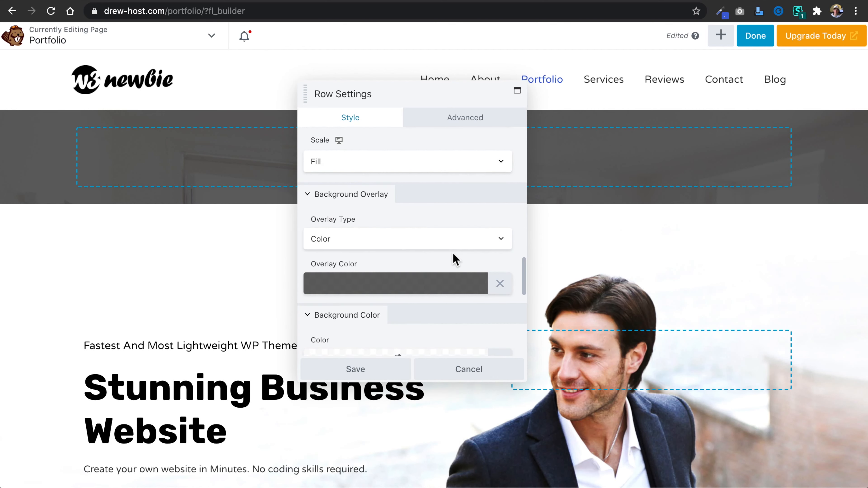
Review the remaining style settings of both hero rows and the advanced spacing settings of the About page's hero row.
scroll(454, 258, "down", 3)
scroll(454, 258, "down", 5)
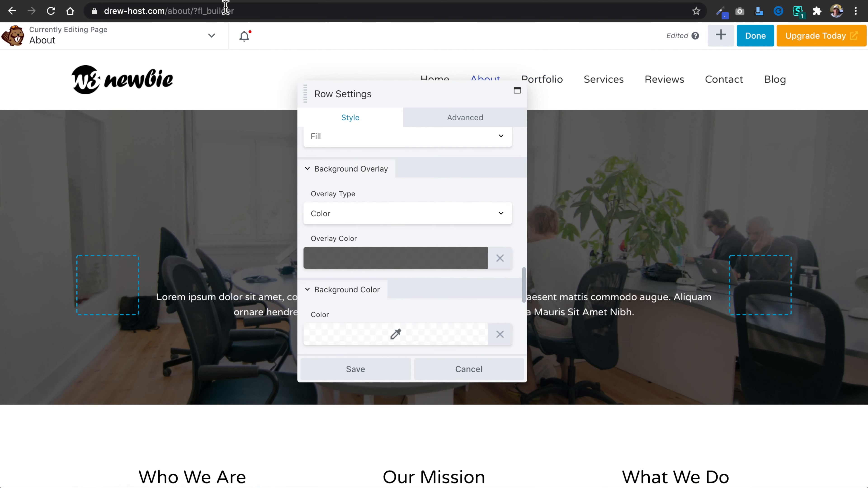
scroll(433, 237, "down", 10)
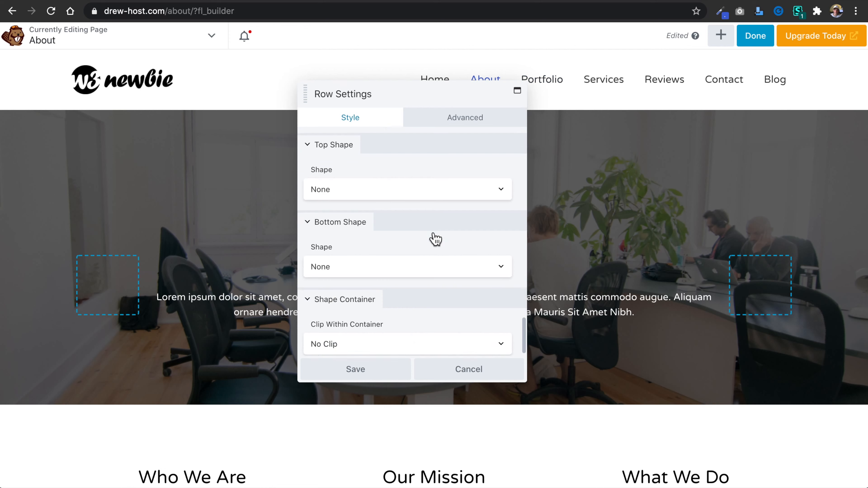
scroll(432, 236, "up", 15)
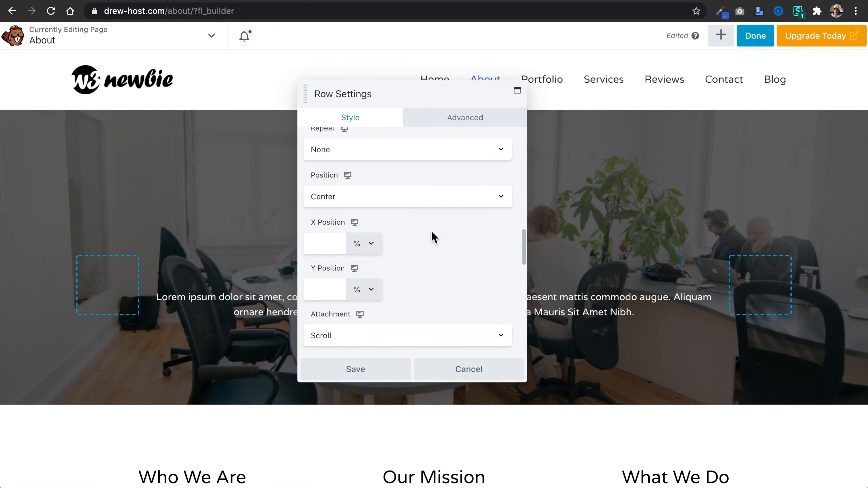
left_click(456, 118)
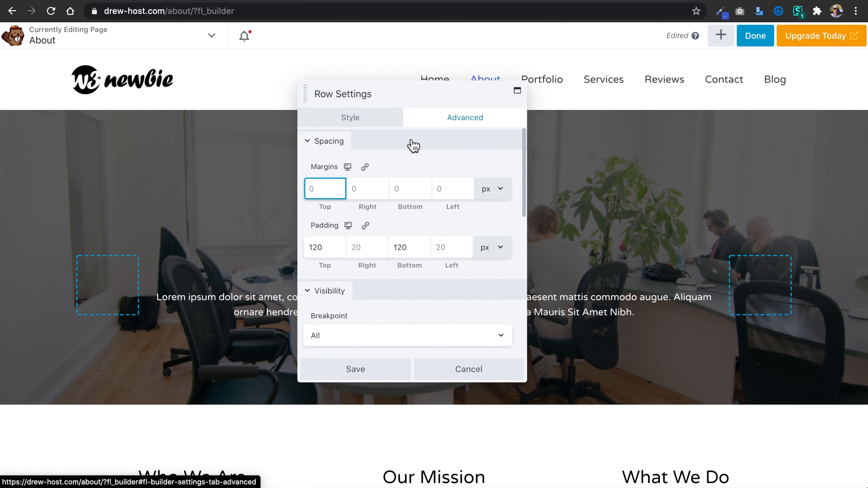
scroll(408, 160, "down", 10)
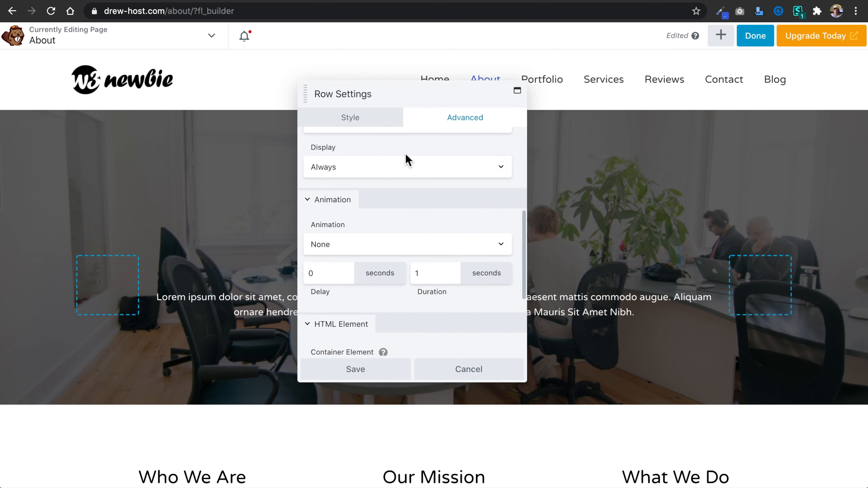
scroll(407, 160, "up", 10)
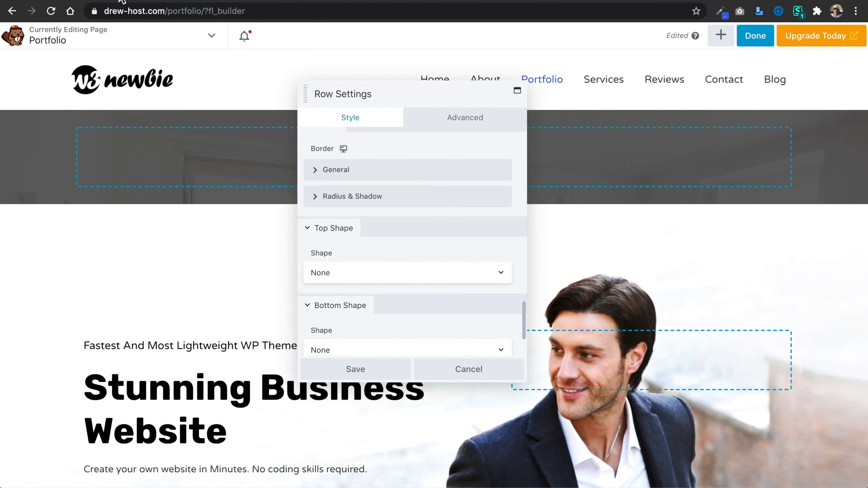
Set the new Portfolio row's padding to 120 px top, 20 px right, 120 px bottom and 20 px left, and save the row.
left_click(473, 118)
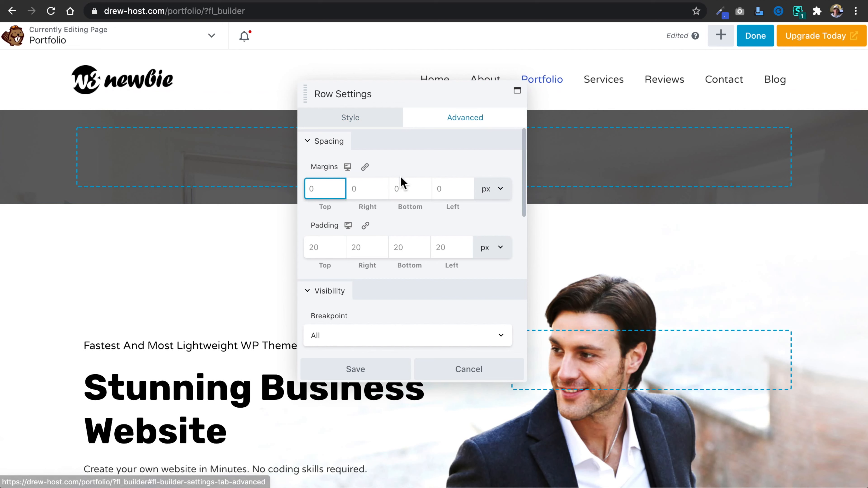
left_click(306, 247)
type("12")
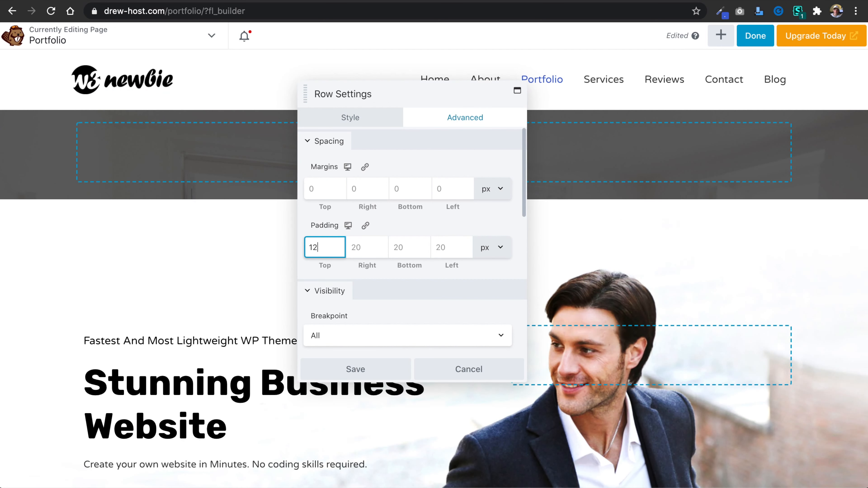
type("0")
left_click(364, 252)
type("20")
left_click(405, 248)
type("120")
left_click(456, 253)
type("2")
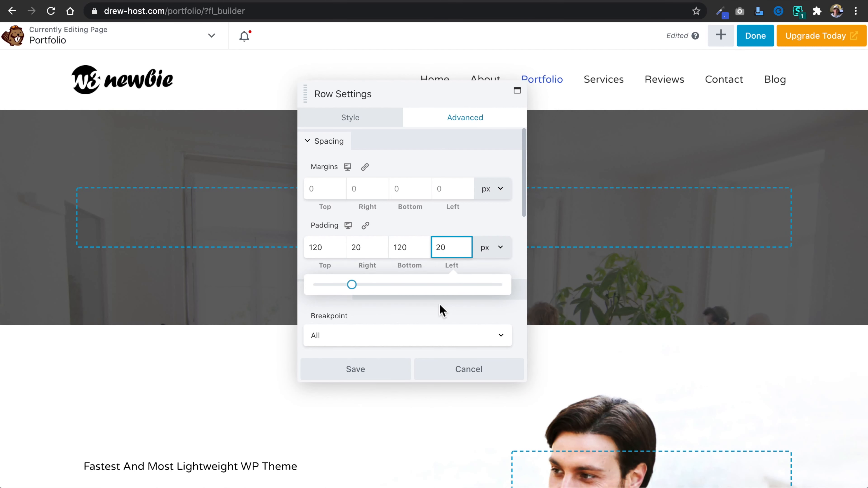
left_click(374, 375)
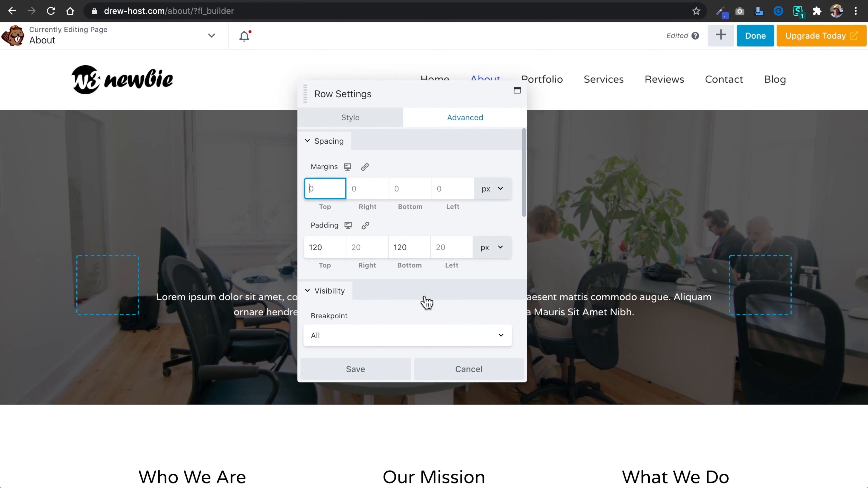
Open the About Us heading's settings for reference, and add a UABB Heading module to the new Portfolio hero row.
left_click(471, 369)
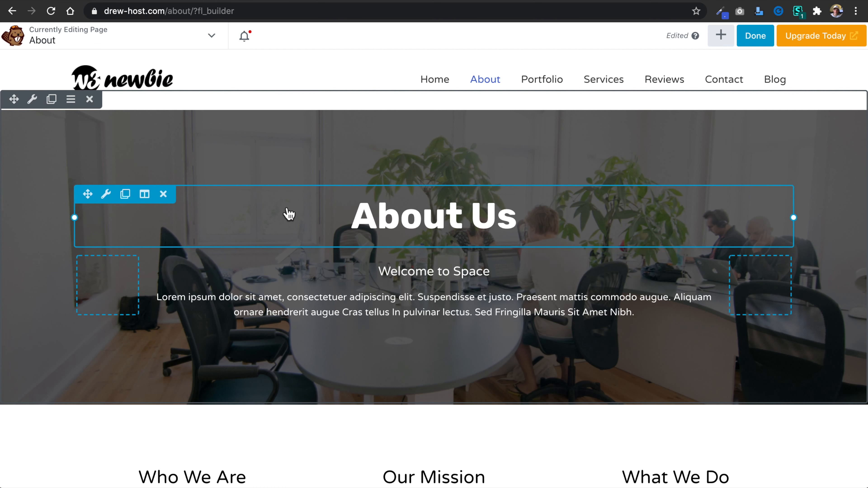
left_click(106, 195)
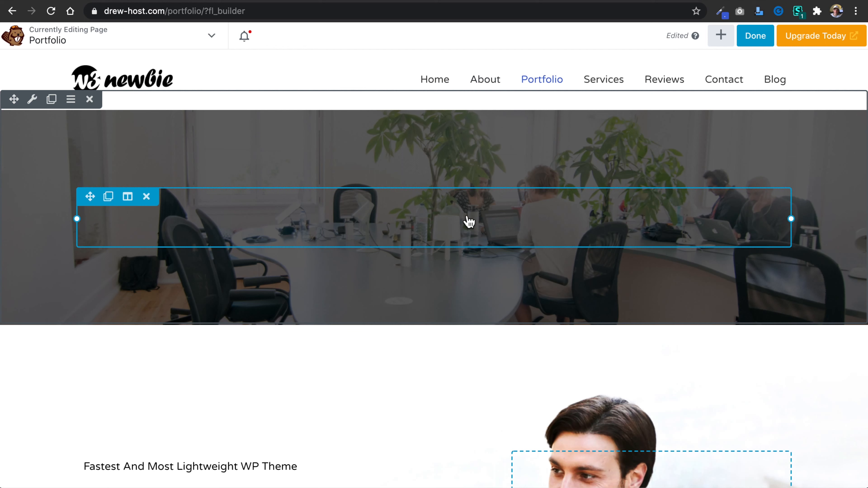
left_click(720, 36)
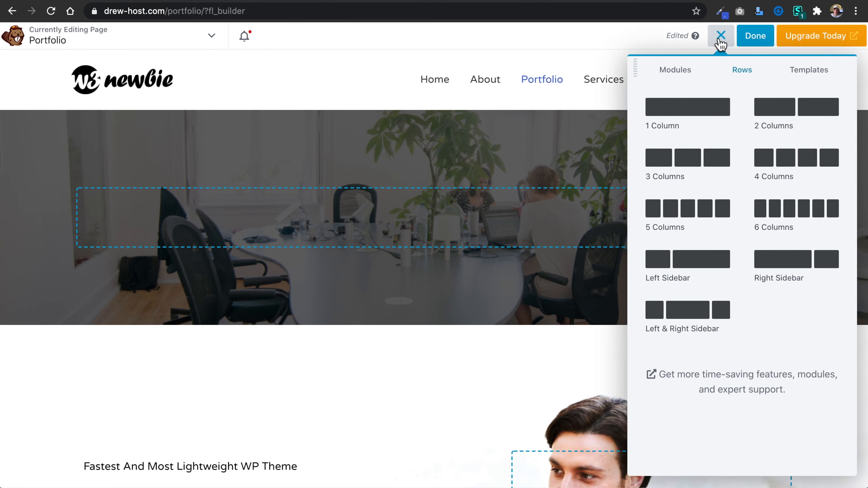
left_click(681, 75)
left_click(747, 99)
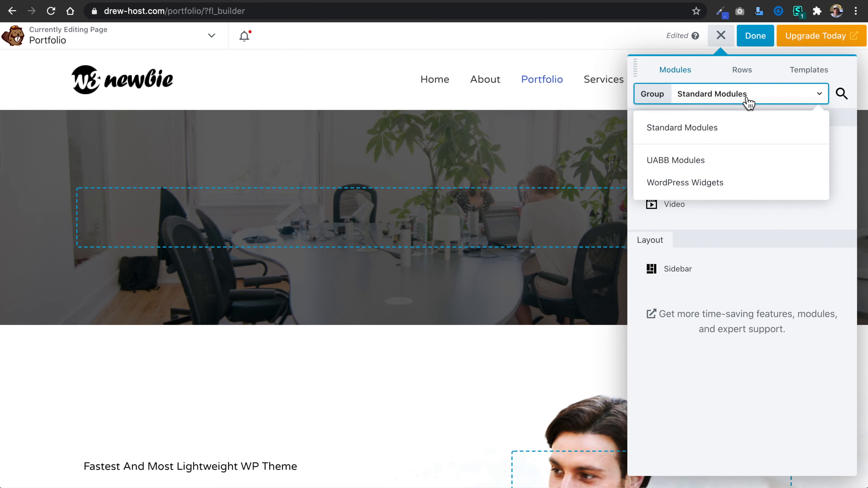
left_click(742, 160)
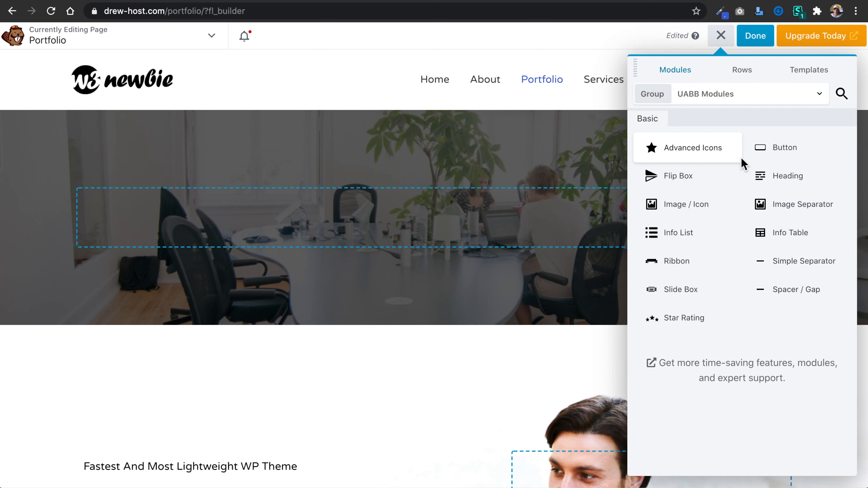
left_click_drag(780, 178, 403, 243)
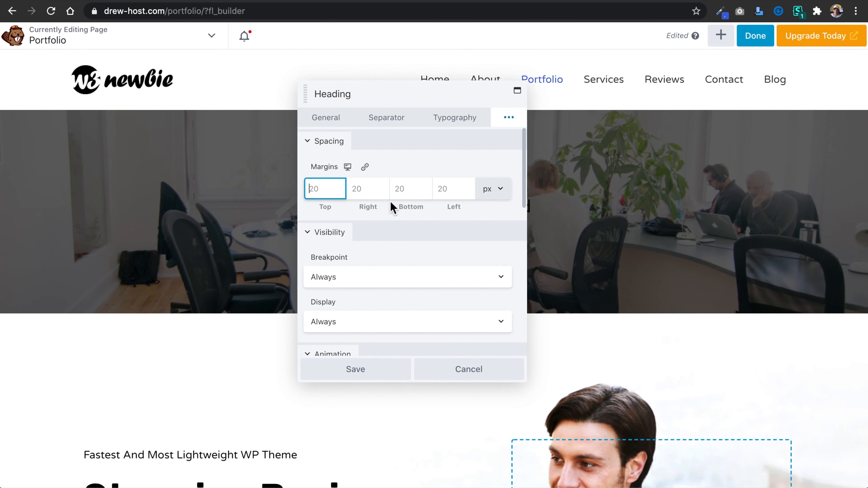
Examine the new Portfolio heading's advanced settings and the About Us heading's typography, text colour and margins.
scroll(399, 222, "down", 8)
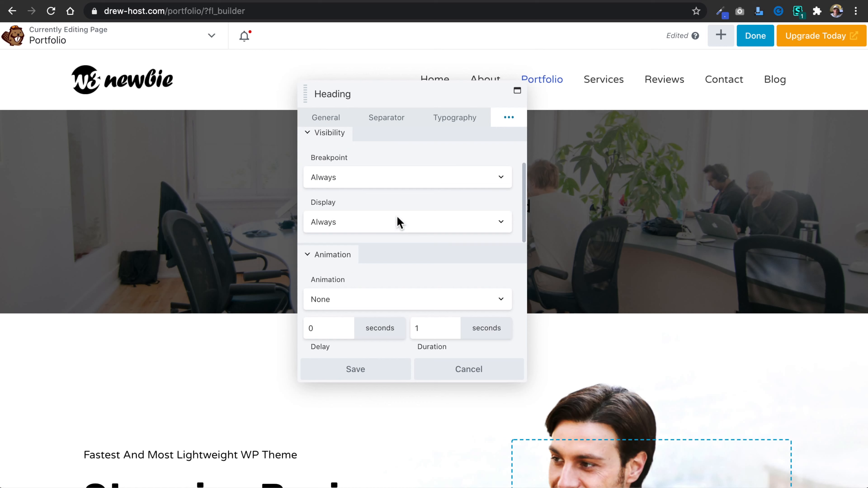
scroll(399, 222, "down", 4)
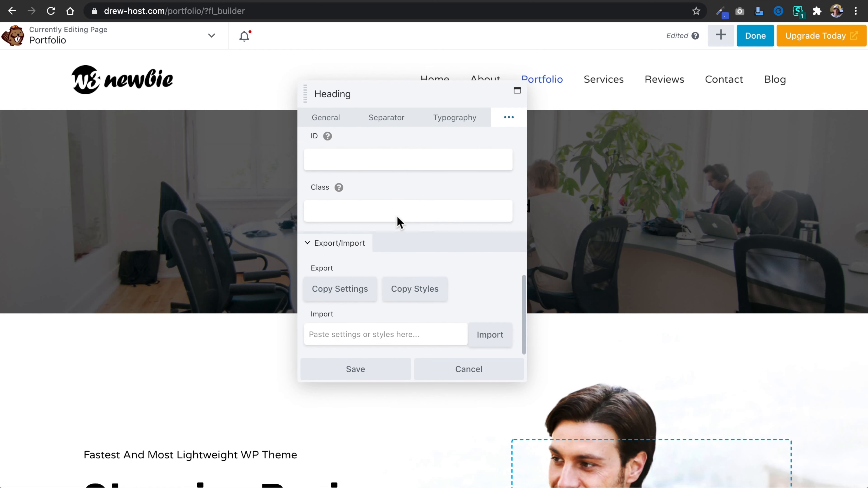
scroll(399, 220, "up", 12)
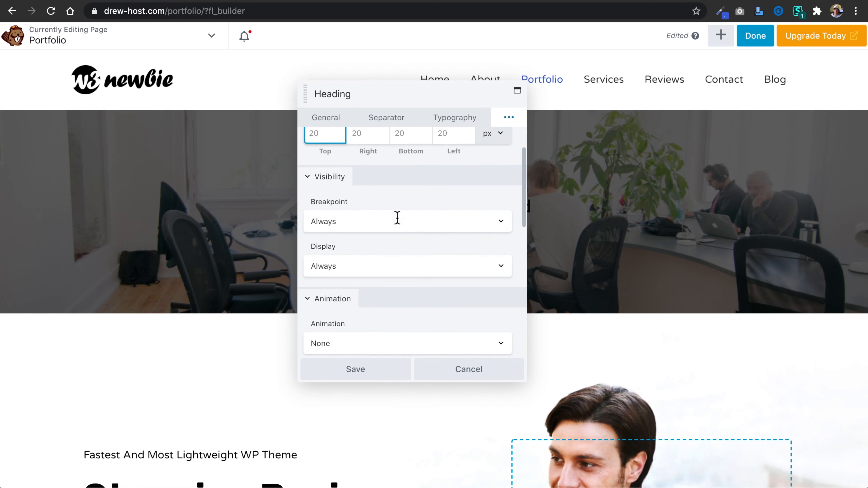
left_click(458, 120)
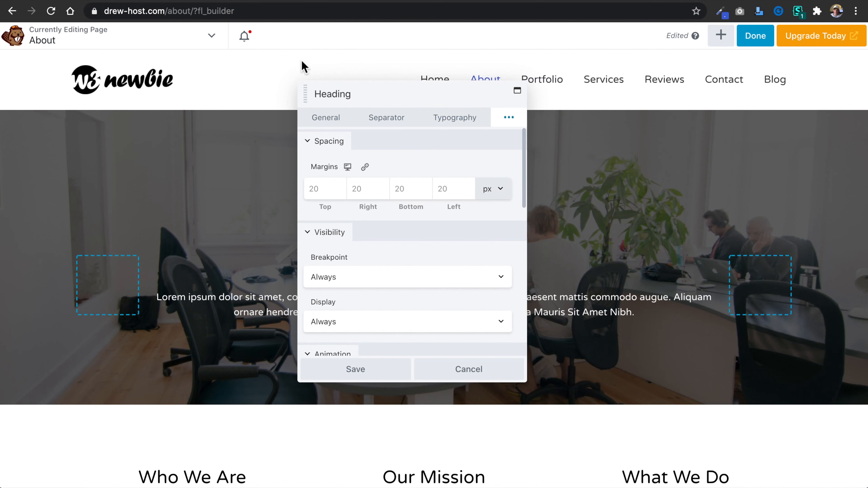
left_click(412, 118)
left_click(455, 118)
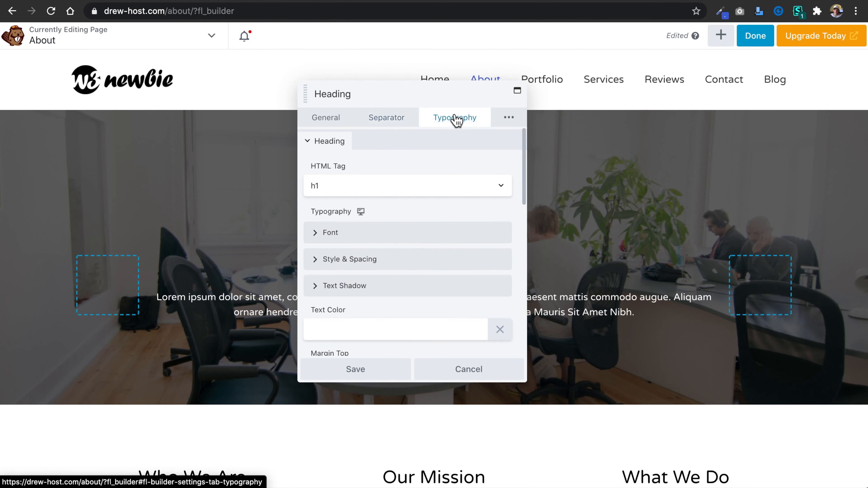
scroll(410, 188, "down", 5)
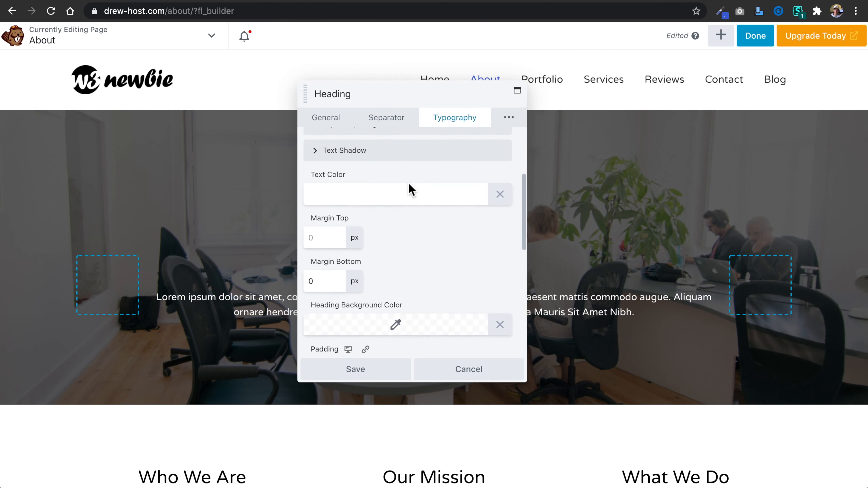
scroll(410, 208, "down", 8)
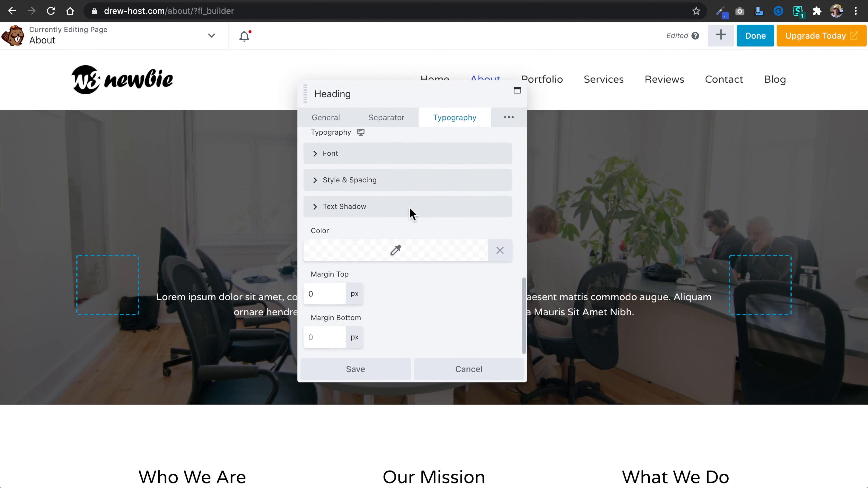
scroll(412, 212, "up", 12)
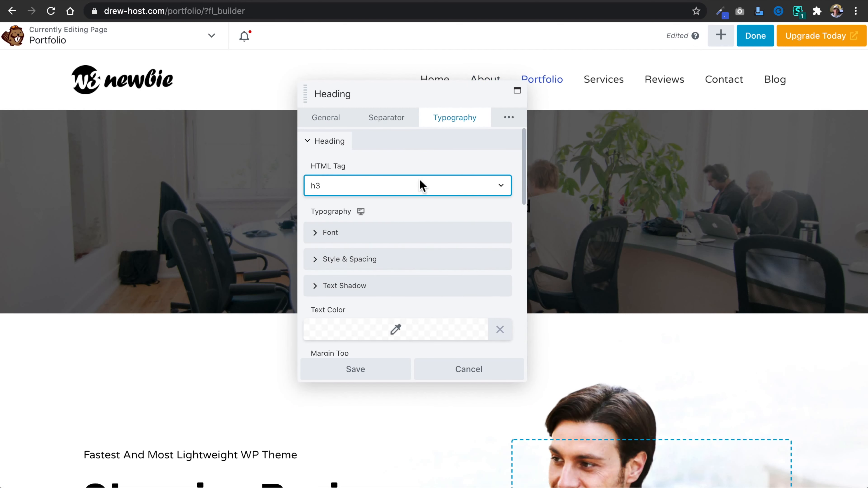
Set the new Portfolio heading's HTML tag to h1 and its text colour to #ffffff, and save the module.
left_click(420, 181)
left_click(416, 164)
scroll(418, 245, "down", 3)
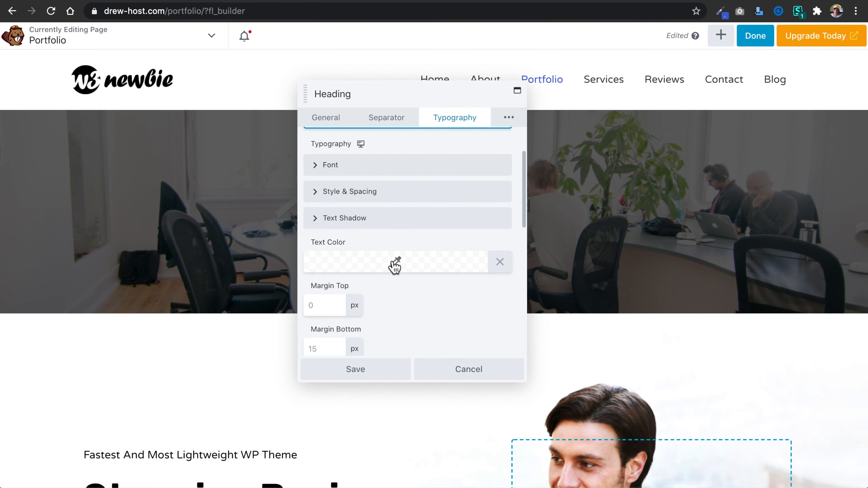
left_click(396, 265)
left_click_drag(351, 283, 307, 287)
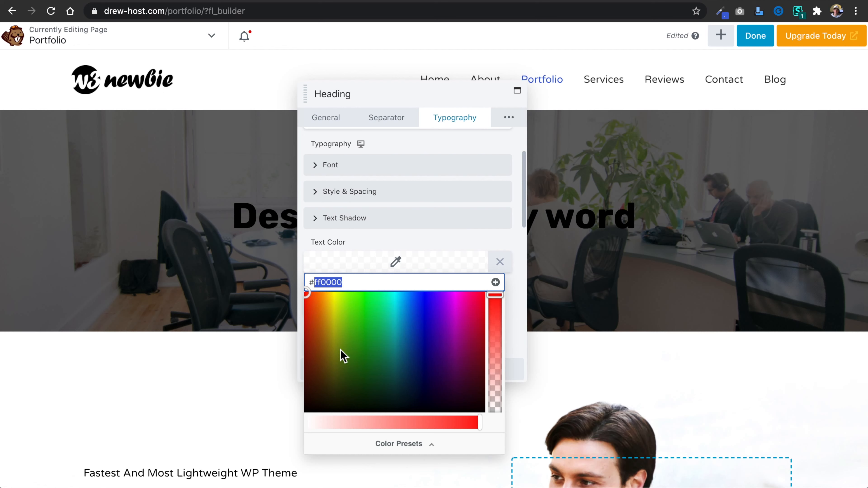
type("fff")
type("fff")
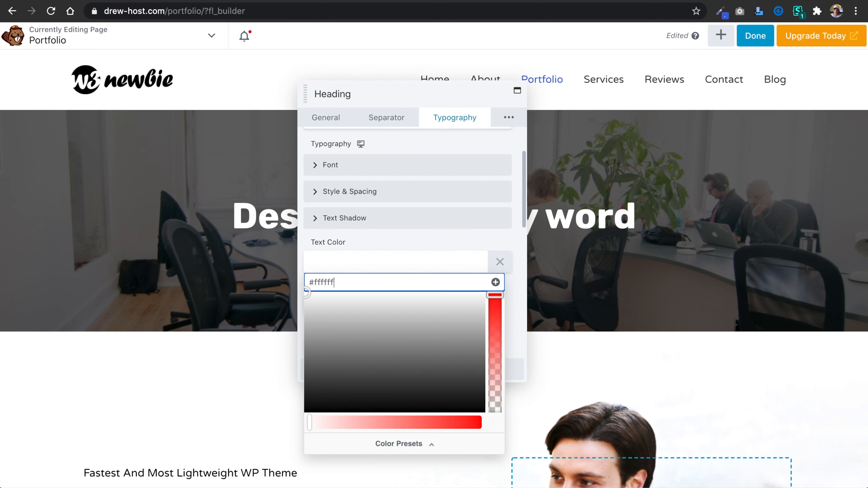
left_click(514, 152)
left_click(373, 372)
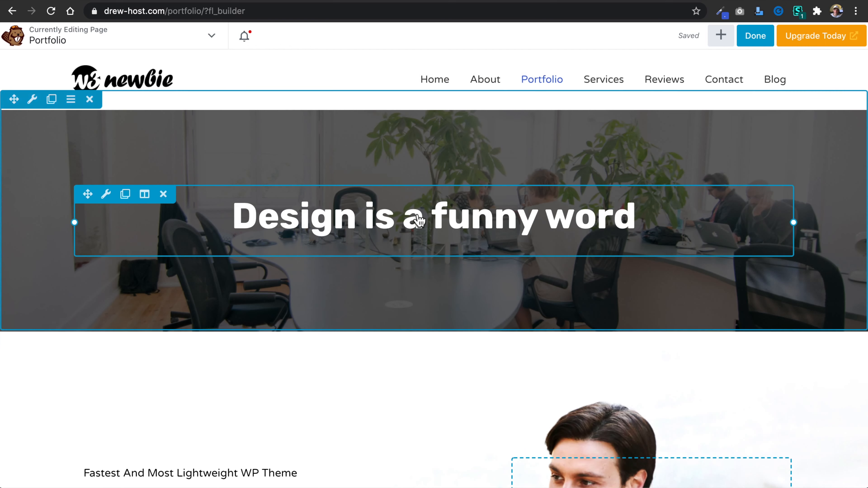
Change the Portfolio hero heading's text to "Our Portfolio" and save the module.
left_click(423, 220)
left_click(326, 117)
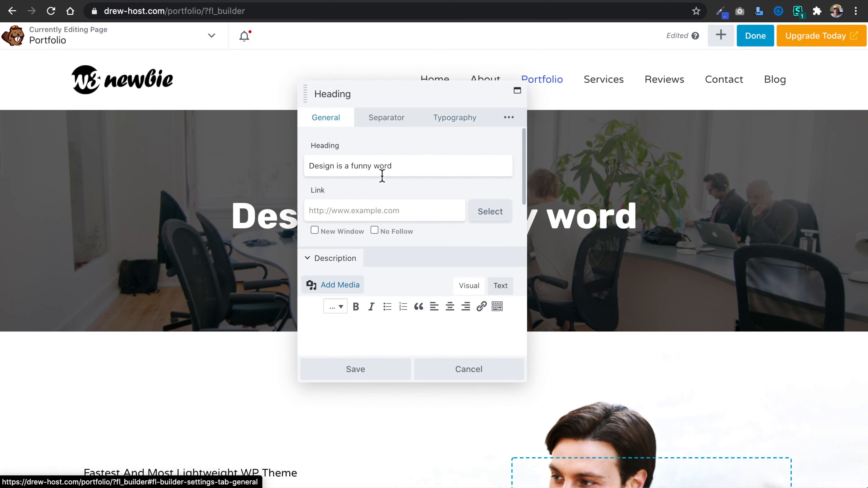
left_click_drag(408, 169, 304, 169)
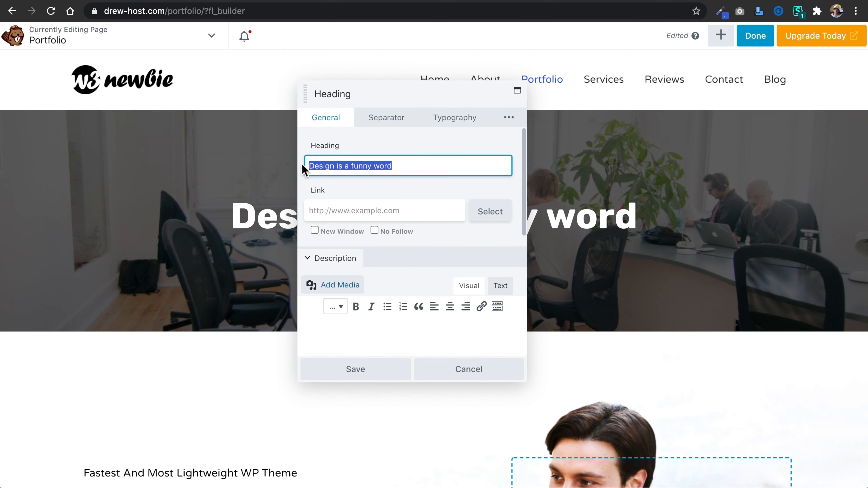
type("Our Portfo")
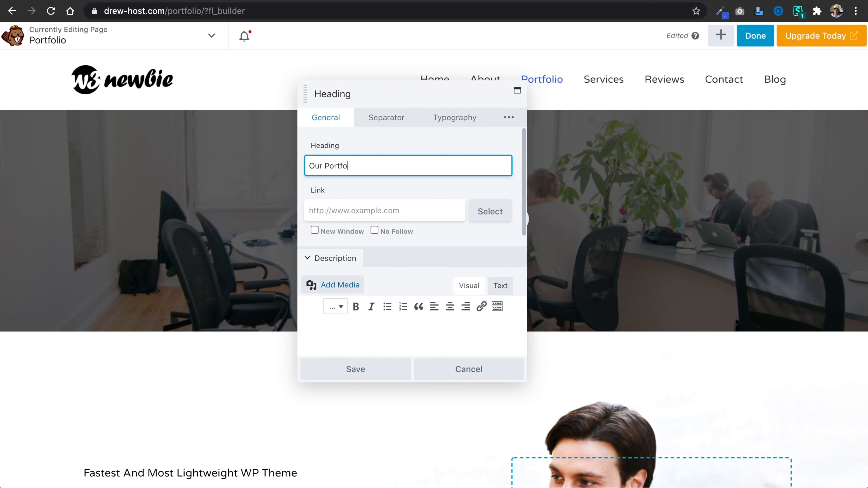
type("lio")
left_click(366, 372)
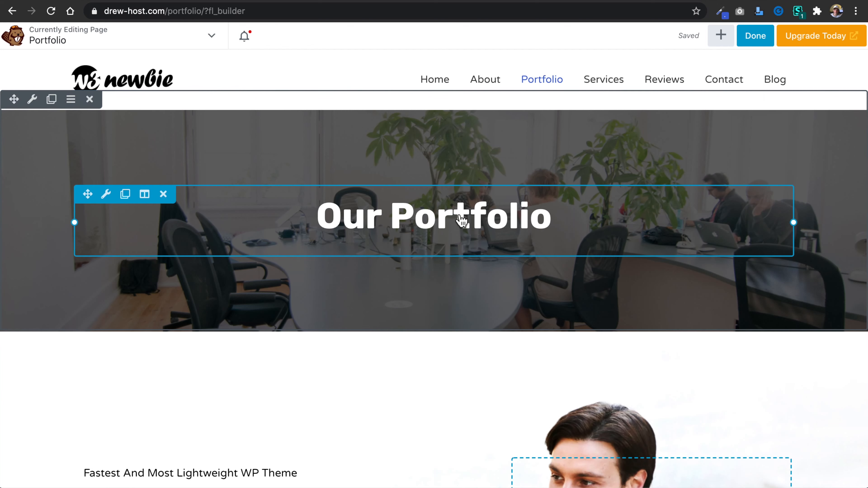
Close the About Us heading's settings without saving, and publish the Portfolio page.
left_click(248, 0)
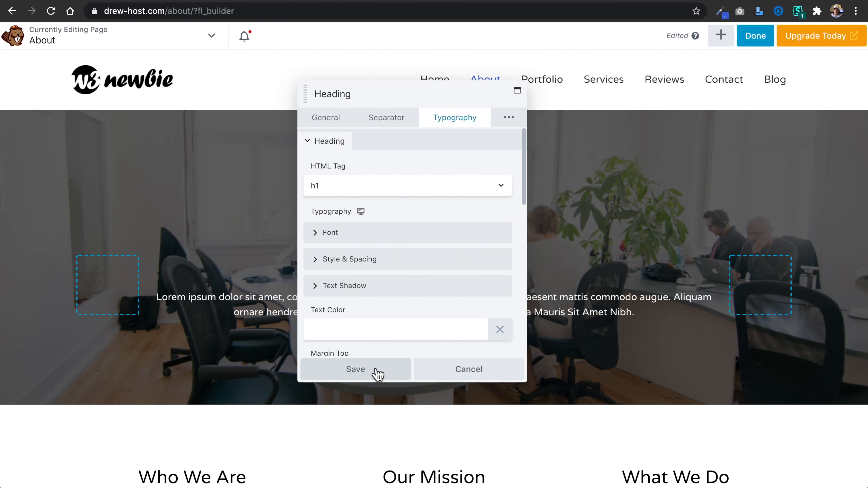
left_click(478, 366)
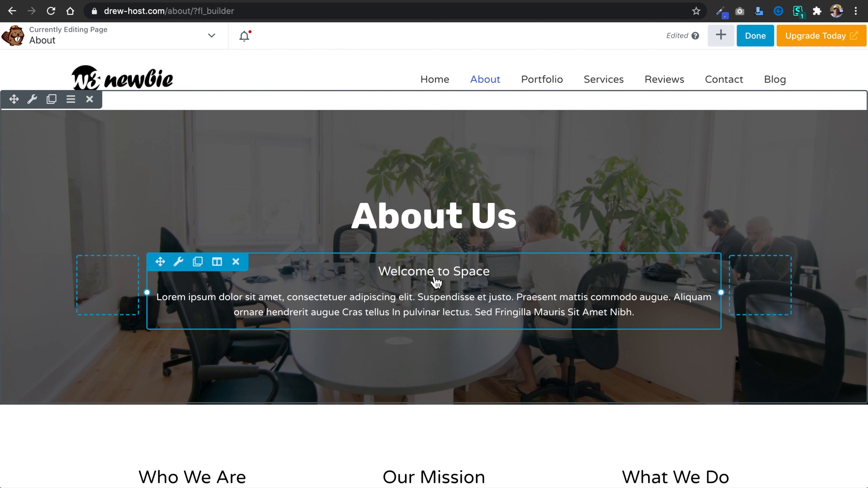
left_click(755, 38)
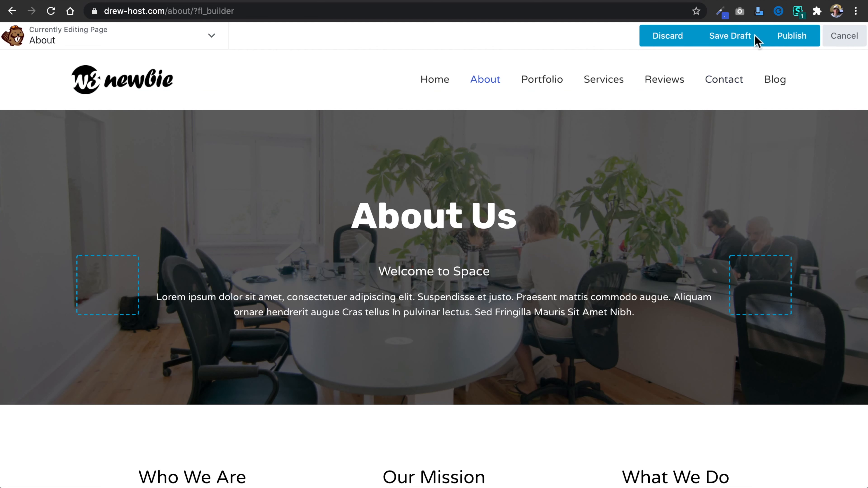
left_click(793, 38)
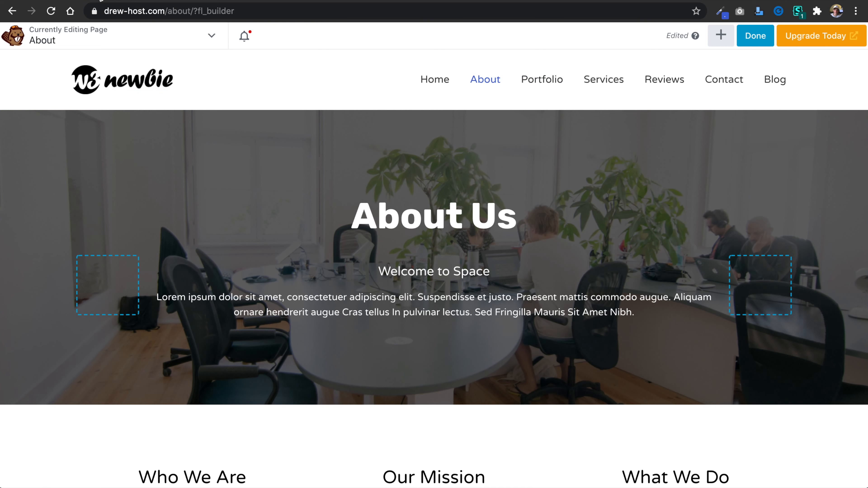
left_click(100, 1)
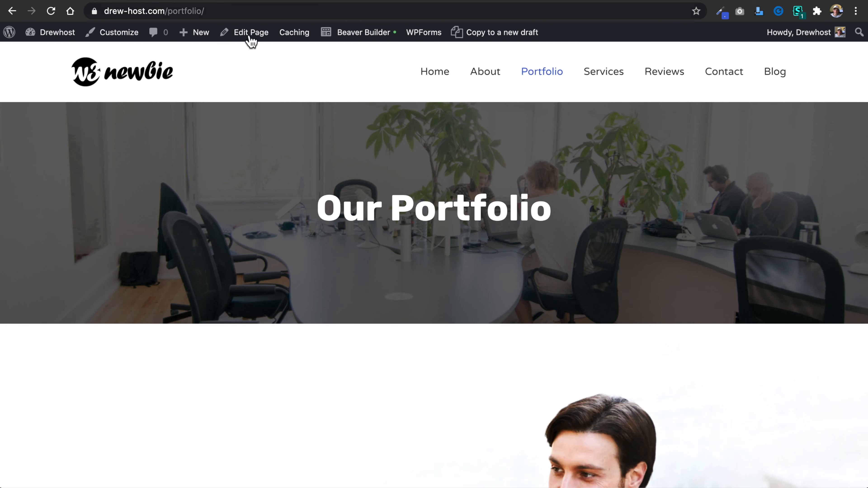
Reopen the Portfolio page in Beaver Builder and add a 3 Columns layout below the Our Portfolio heading inside the hero row.
left_click(370, 33)
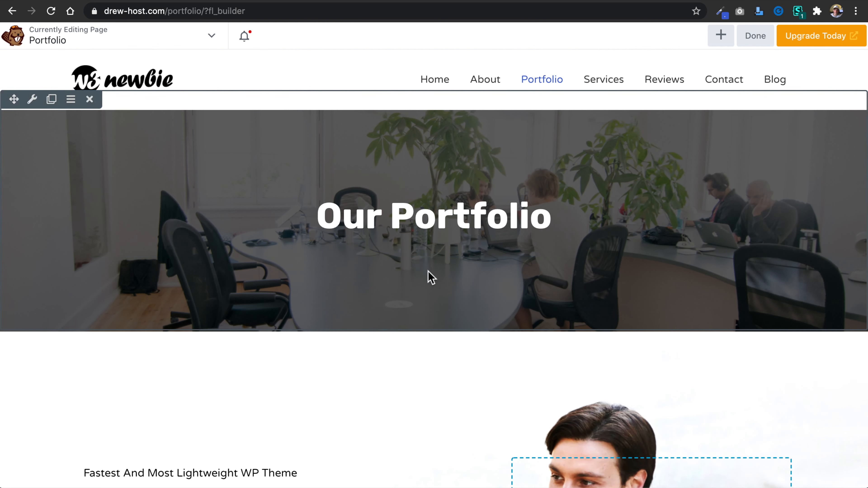
left_click(724, 39)
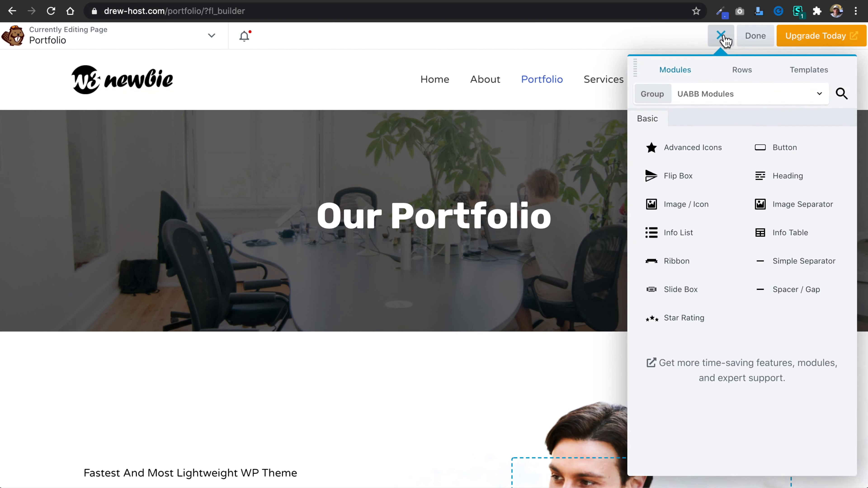
left_click(731, 80)
left_click_drag(701, 154, 430, 323)
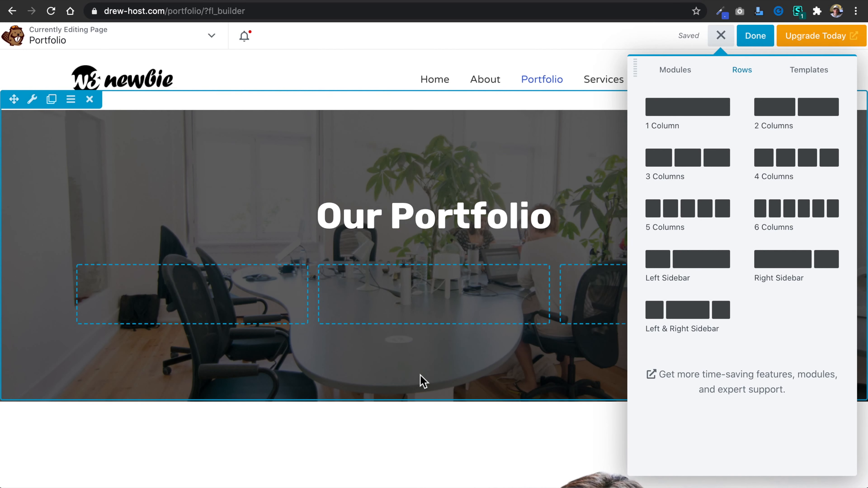
Narrow the two outer columns below the Our Portfolio heading to match the column widths in the About page's hero.
left_click_drag(309, 299, 163, 296)
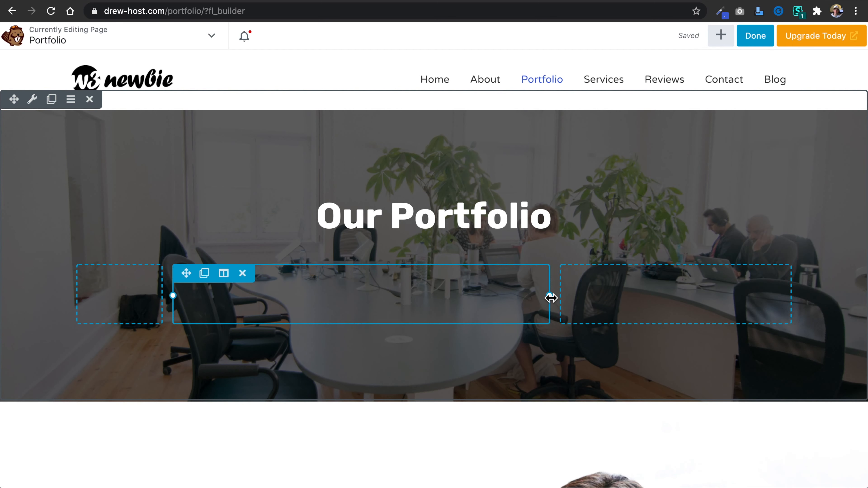
left_click_drag(552, 298, 644, 292)
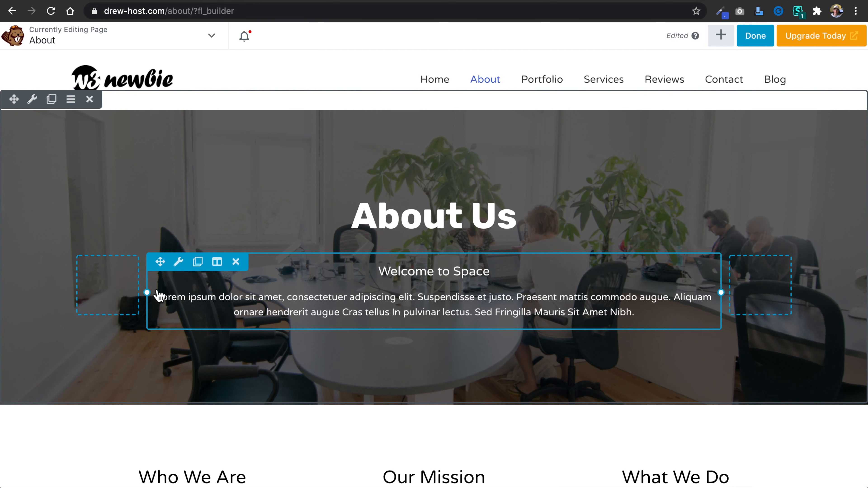
left_click_drag(148, 290, 147, 290)
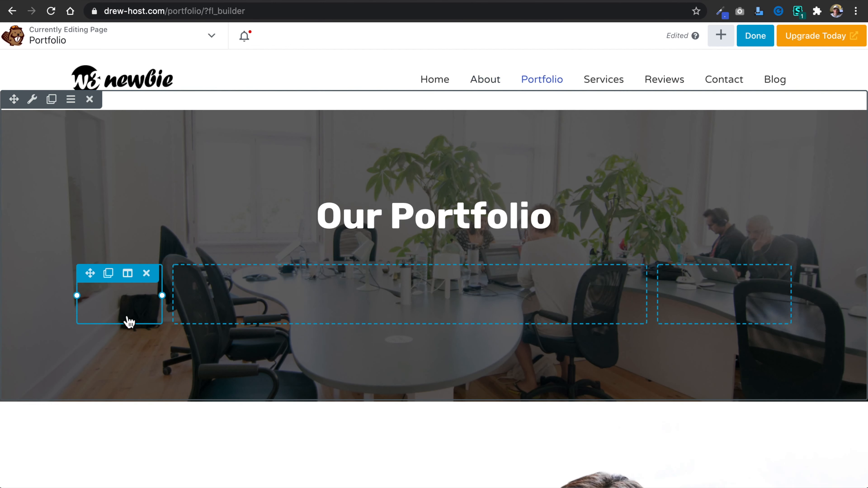
left_click_drag(164, 295, 140, 295)
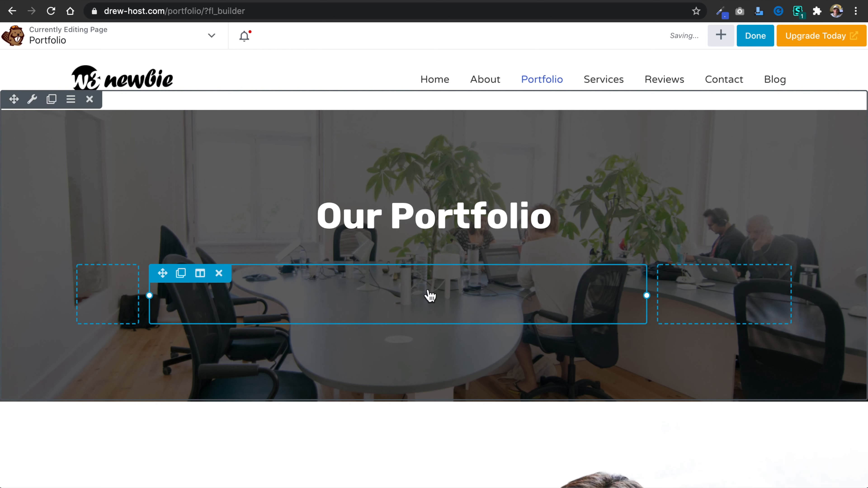
left_click_drag(648, 296, 718, 296)
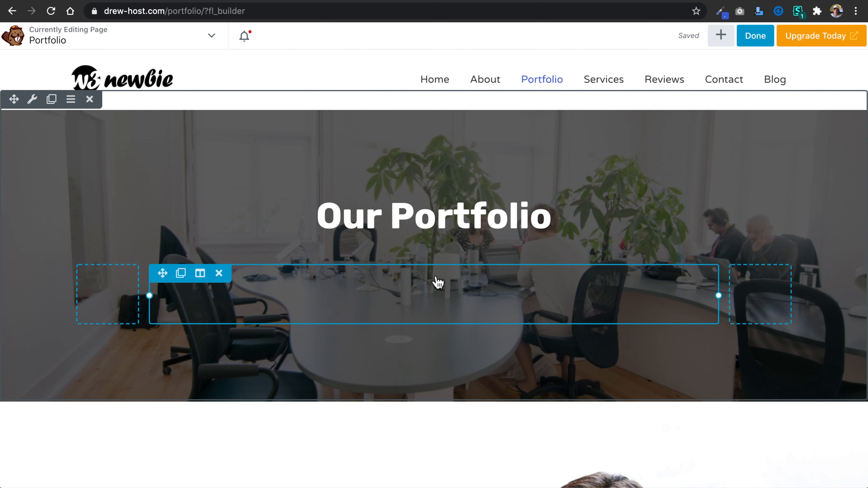
Add a UABB Heading module to the wide middle column of the Portfolio hero row.
left_click(723, 35)
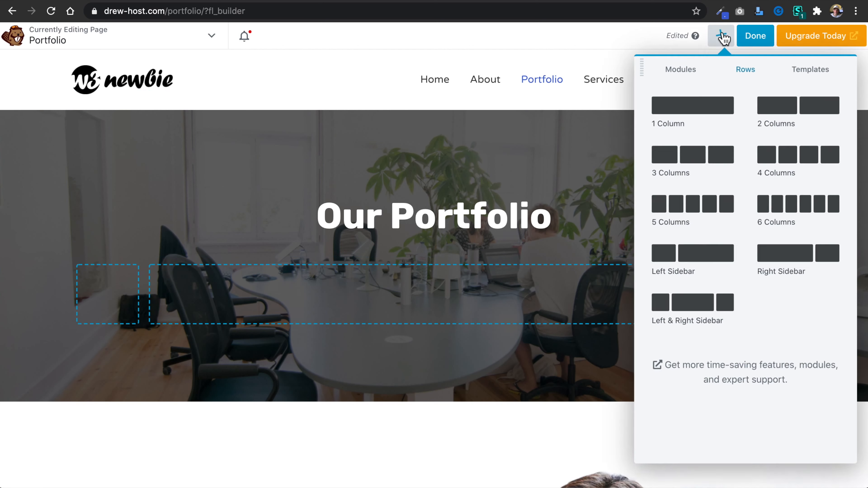
left_click(677, 71)
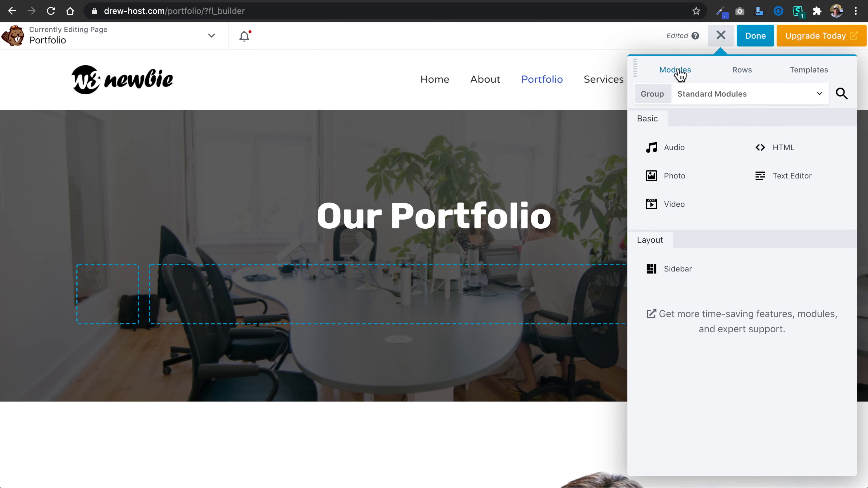
left_click(769, 96)
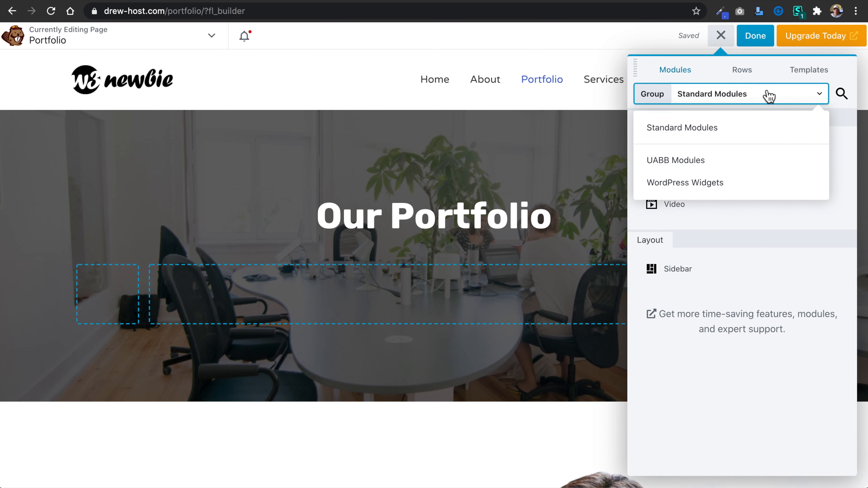
left_click(754, 166)
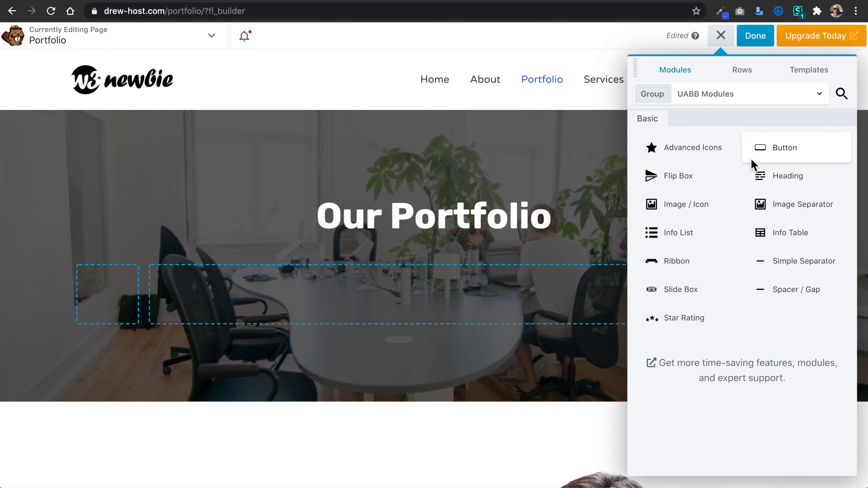
left_click_drag(793, 178, 409, 356)
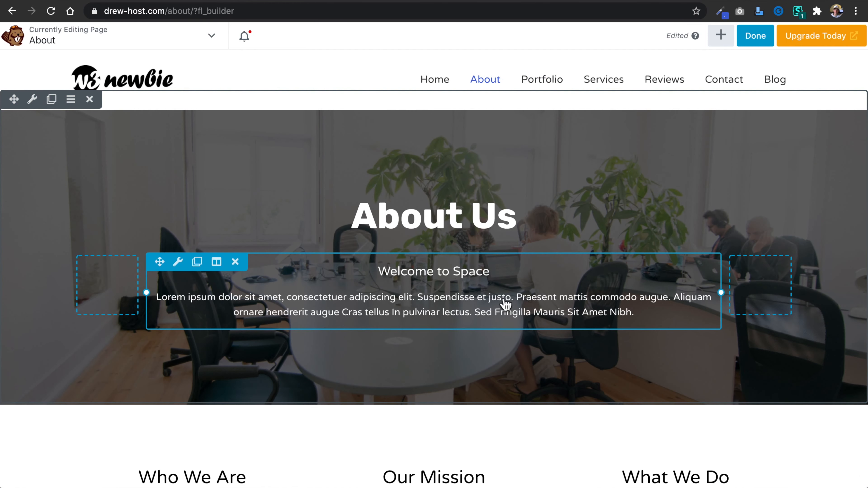
Copy the description text of the "Welcome to Space" heading on the About page, and close its settings without saving.
scroll(442, 388, "down", 3)
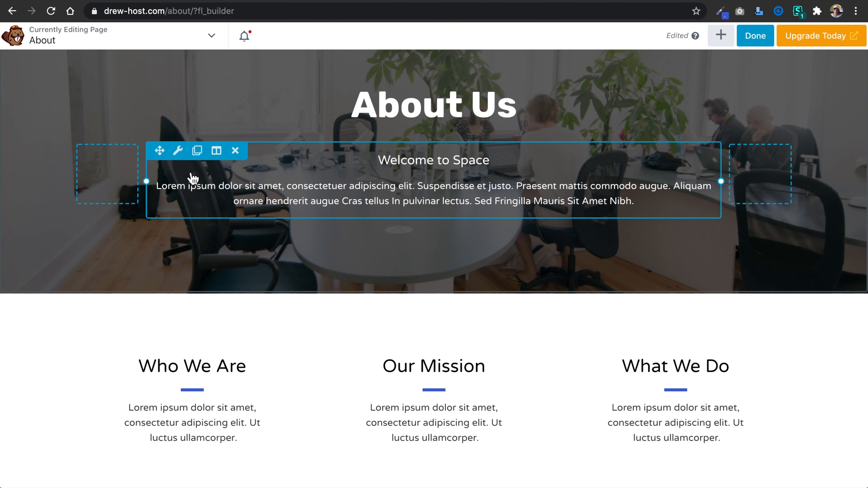
left_click(179, 150)
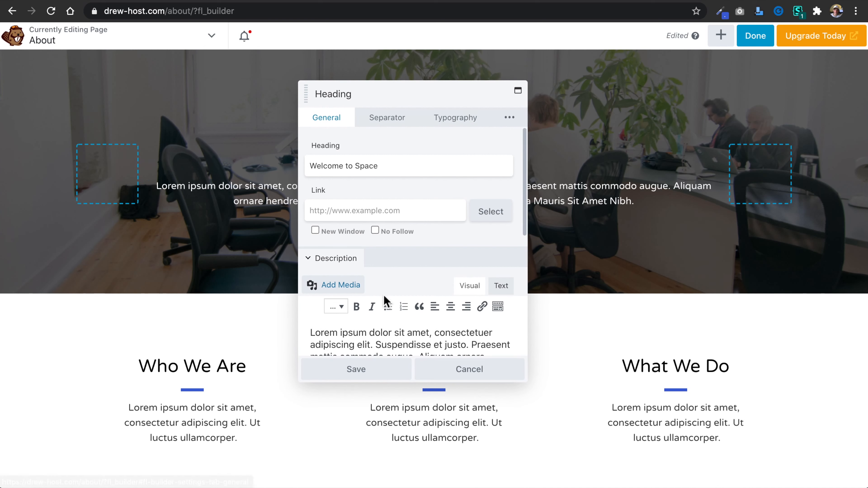
double_click(456, 344)
triple_click(458, 340)
key("super+c")
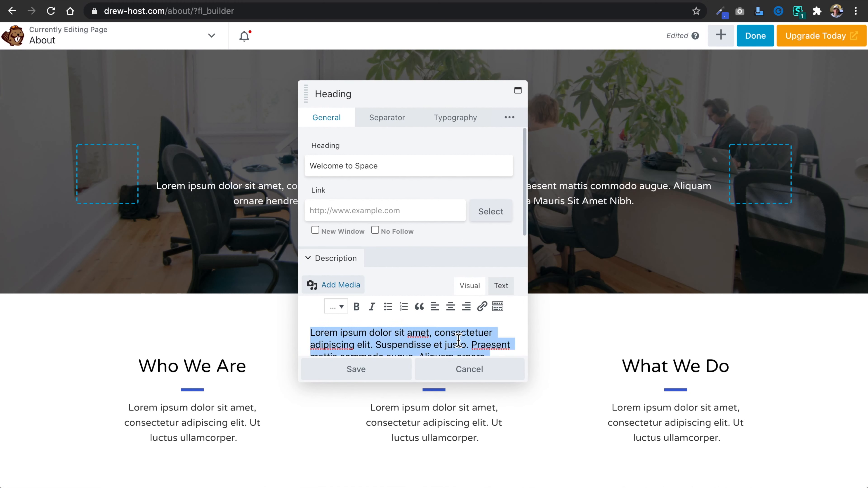
left_click(467, 374)
Exit the About page's builder and discard its unpublished changes.
left_click(755, 38)
left_click(670, 40)
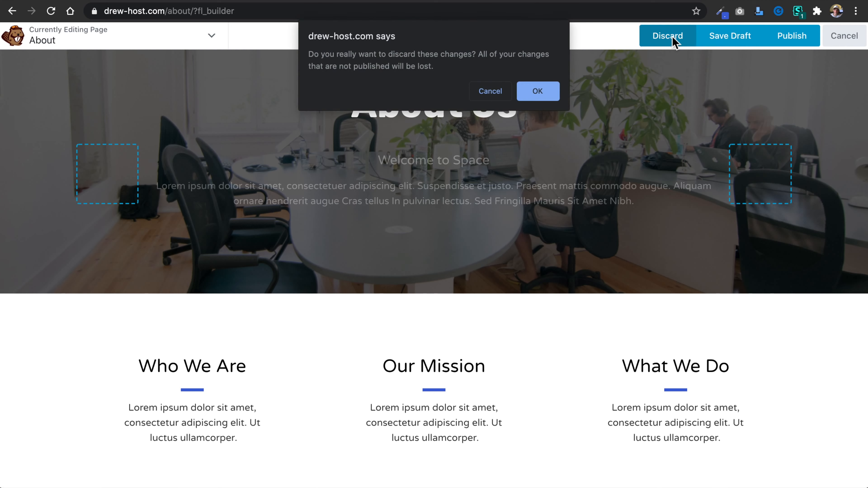
left_click(530, 96)
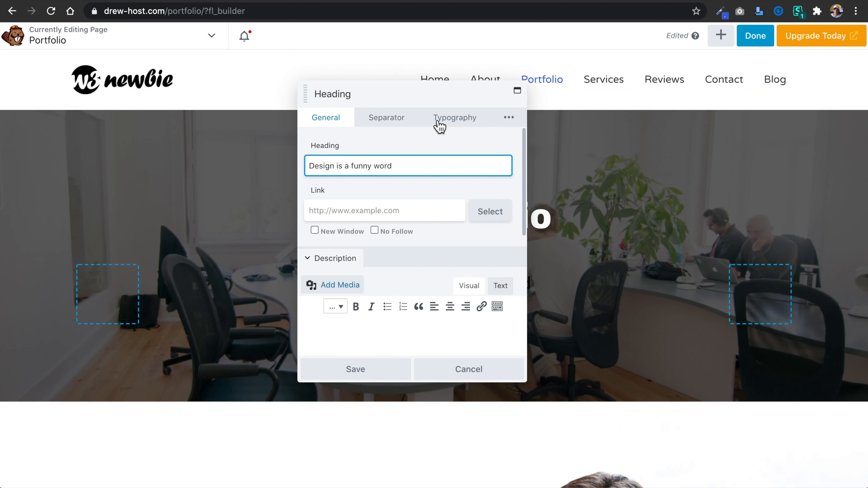
Set the HTML tag of the new heading in the Portfolio hero's middle column to h4.
left_click(455, 118)
left_click(397, 186)
left_click(397, 197)
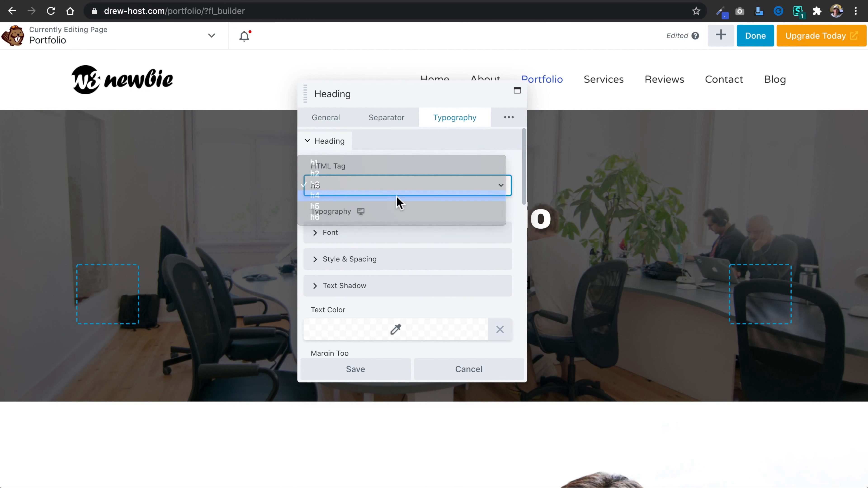
Set the new heading's text to "This is our portfolio page!" and paste the copied lorem ipsum paragraph as its description.
left_click(328, 120)
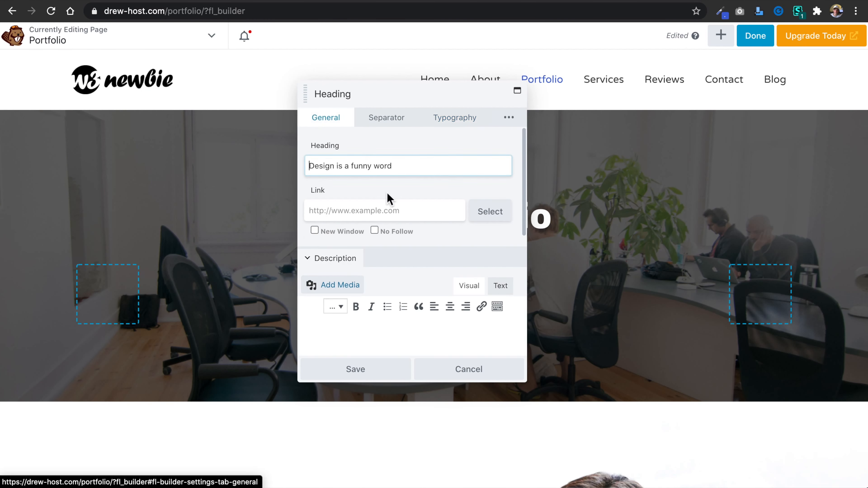
triple_click(412, 173)
type("This is our about")
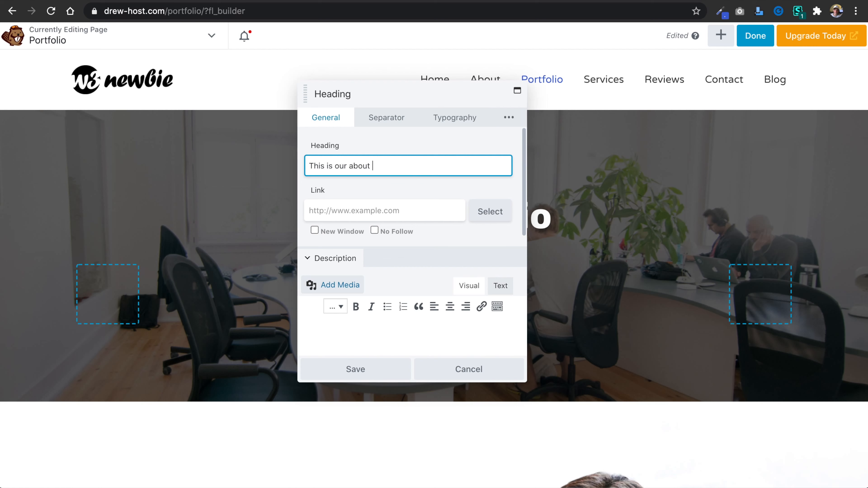
left_click(384, 340)
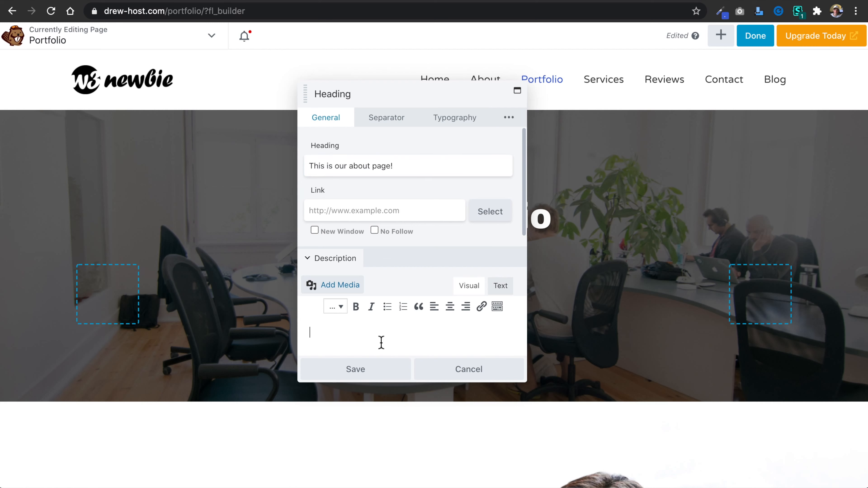
key("super+v")
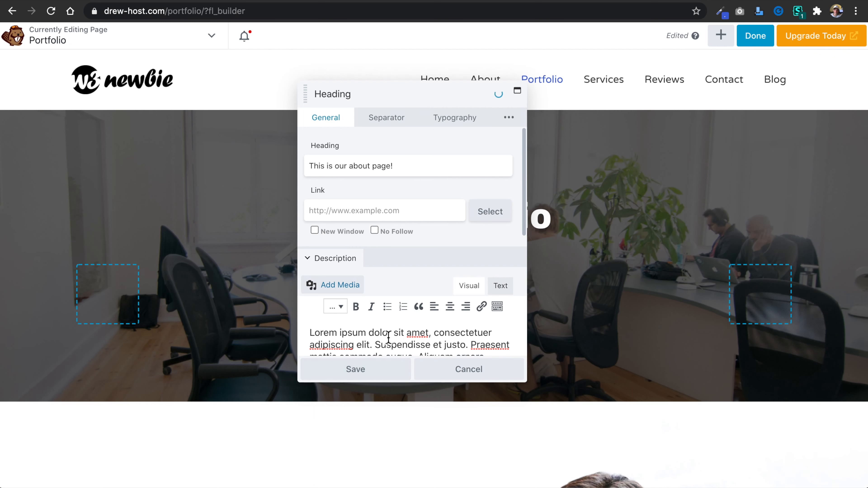
double_click(366, 167)
type("portfolio")
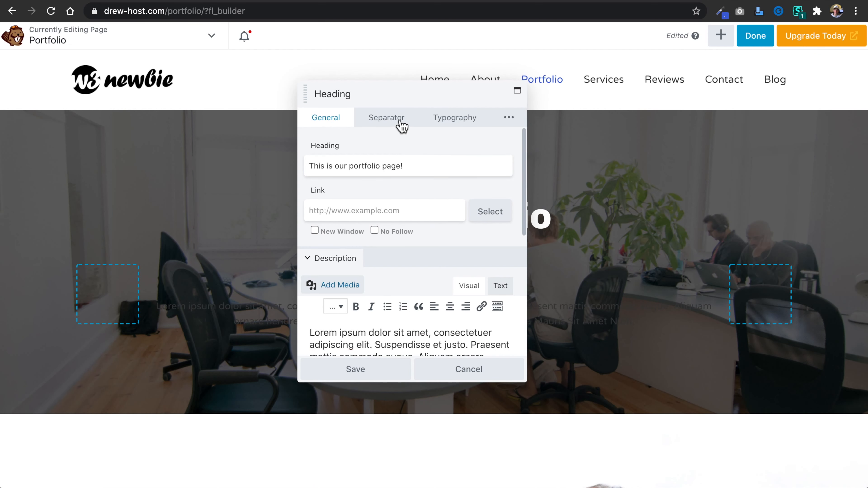
Set the text color of the "This is our portfolio page!" heading to #ffffff and save the module.
left_click(456, 120)
scroll(421, 270, "down", 1)
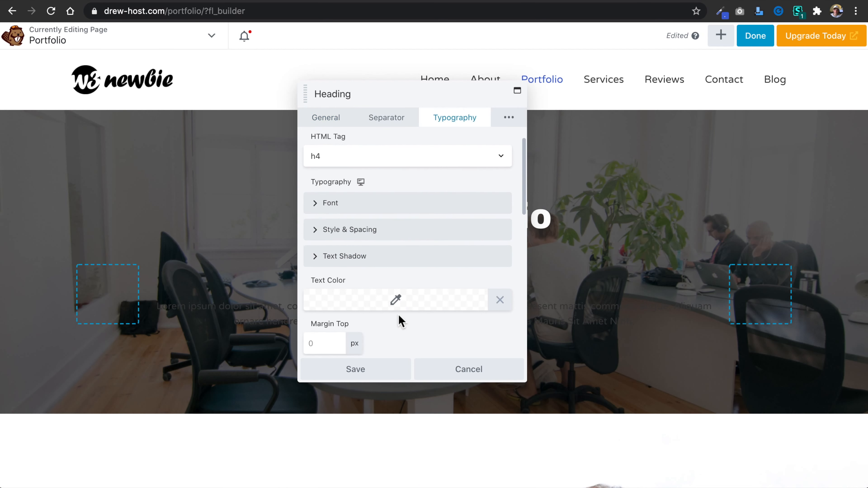
left_click(399, 296)
left_click(356, 112)
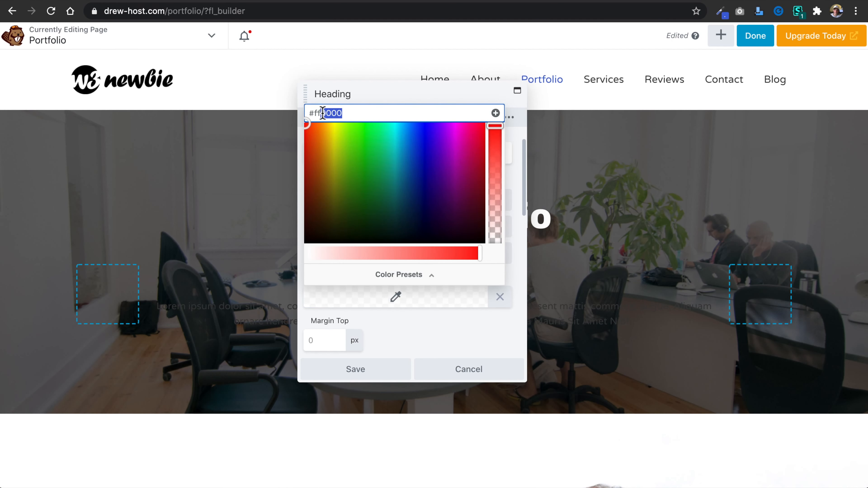
type("ffffff")
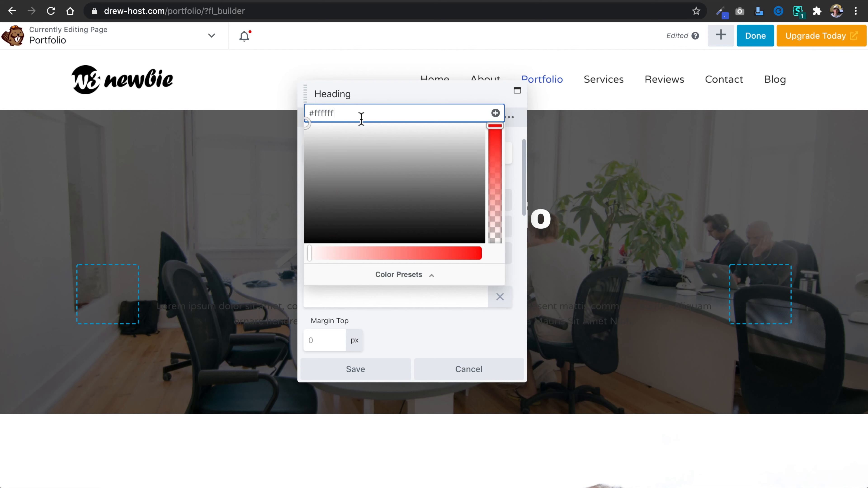
left_click(520, 280)
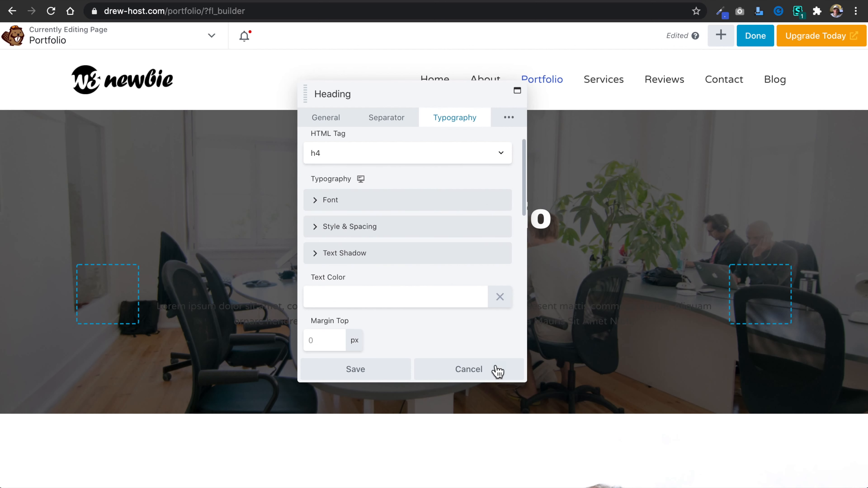
left_click(374, 368)
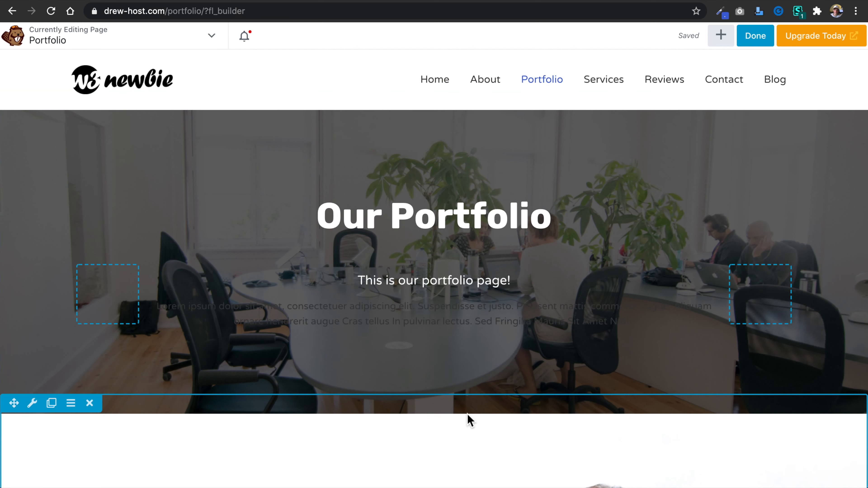
Set the description color of the "This is our portfolio page!" heading module to #ffffff and save it.
left_click(181, 270)
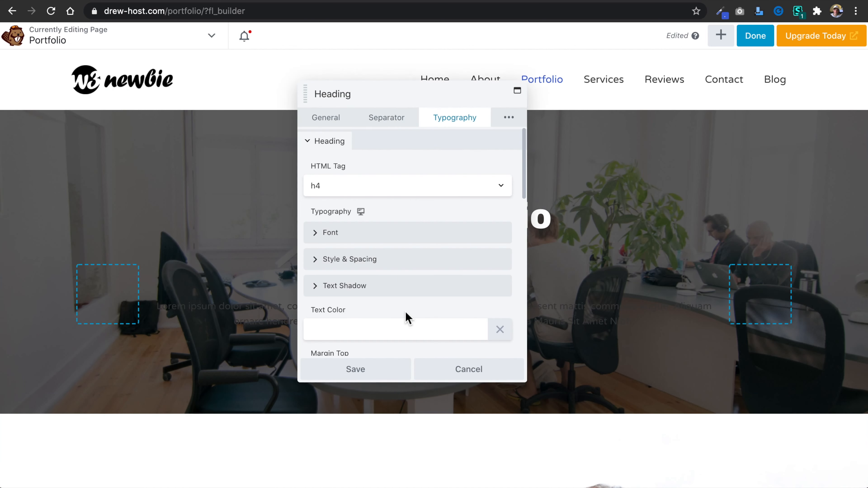
scroll(418, 246, "down", 2)
left_click(413, 200)
scroll(414, 200, "down", 5)
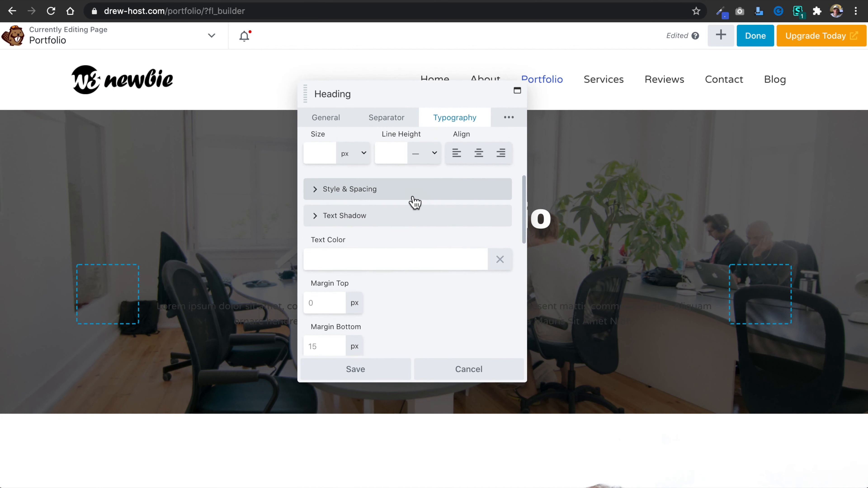
scroll(414, 202, "down", 6)
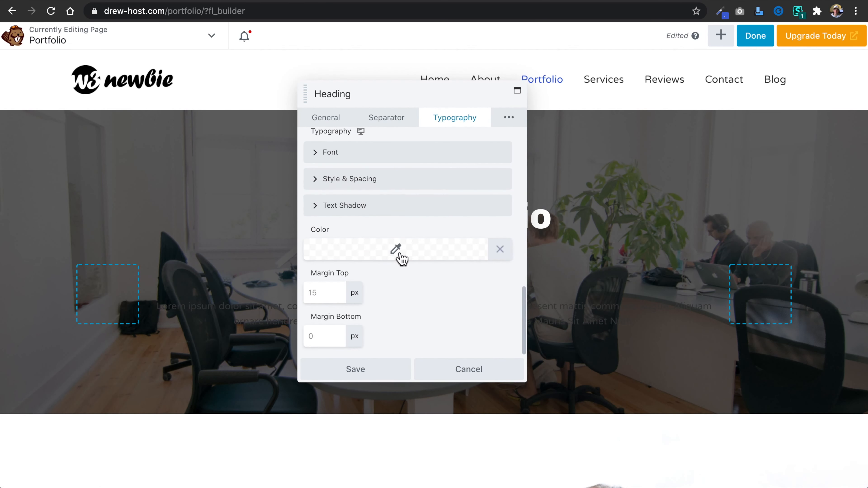
left_click(400, 254)
left_click_drag(350, 273, 325, 273)
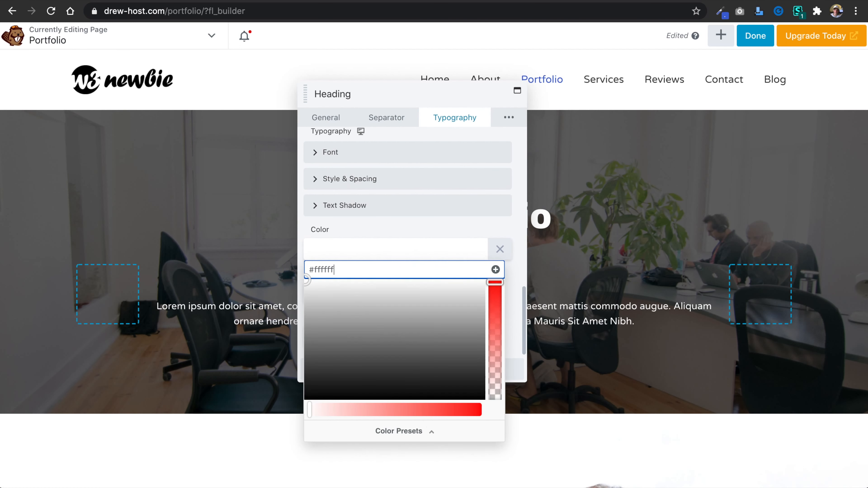
left_click(516, 230)
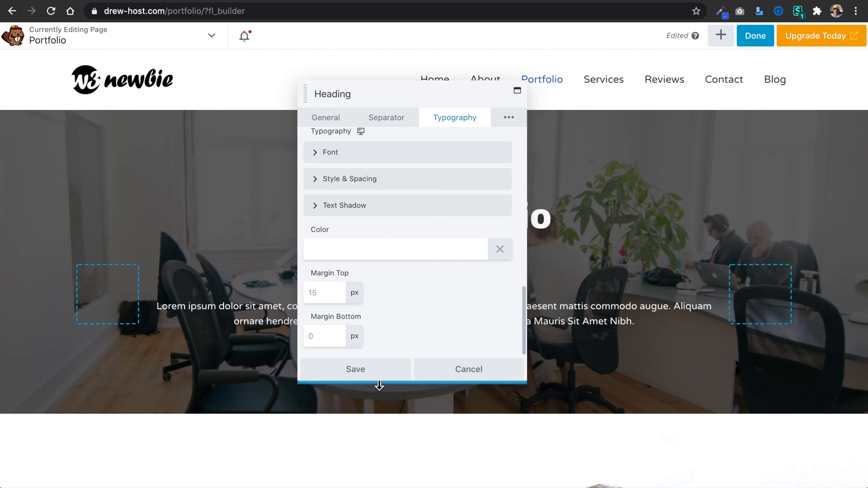
left_click(383, 374)
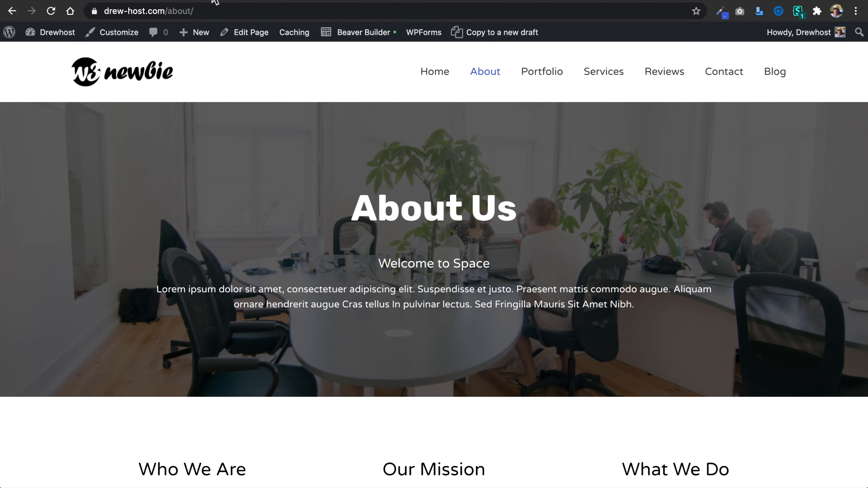
Compare the hero with the About page's hero, and publish the Portfolio page's changes.
left_click(125, 1)
key("ctrl+Tab")
key("ctrl+shift+Tab")
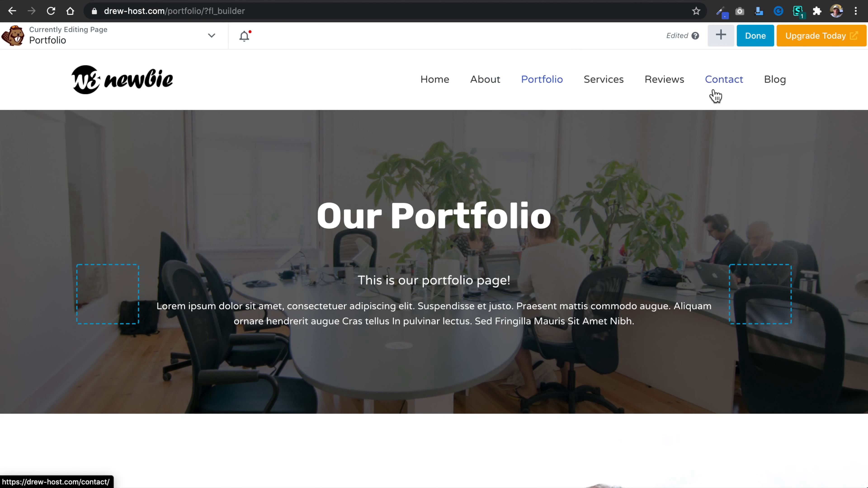
left_click(753, 35)
left_click(797, 37)
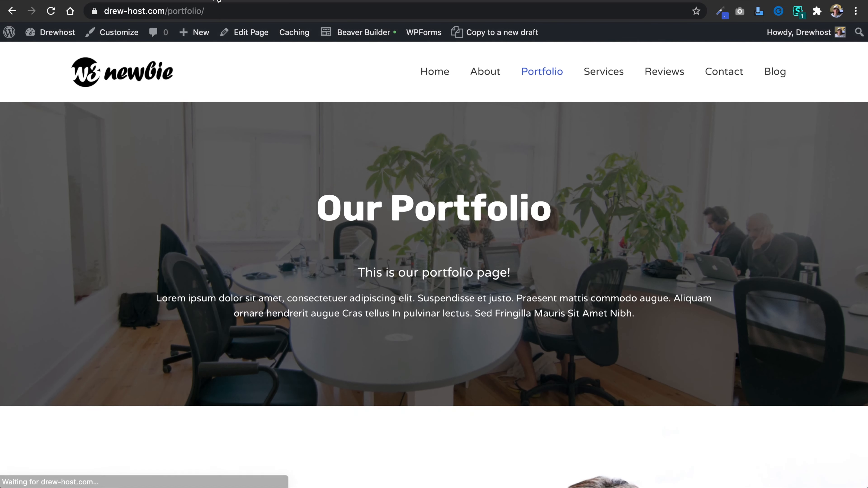
Review the published Portfolio page, reopen it in Beaver Builder, and delete the "Stunning Business Website" row below the hero.
scroll(474, 382, "down", 5)
scroll(475, 382, "down", 5)
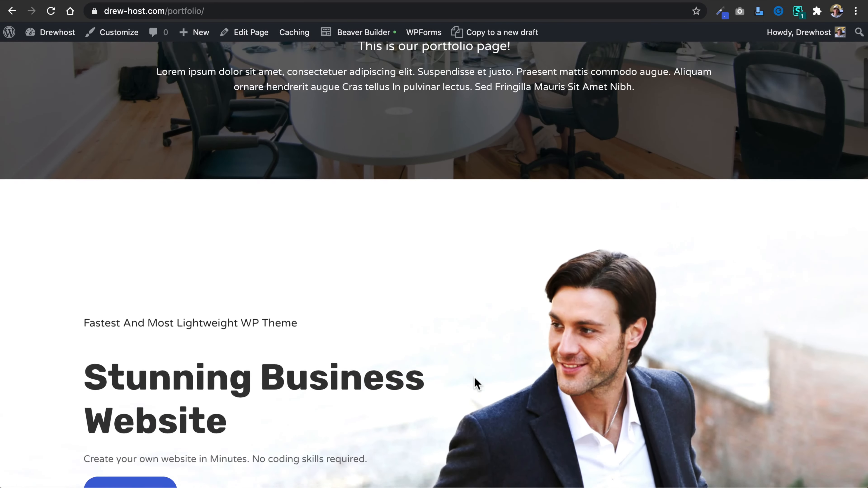
scroll(507, 398, "down", 8)
scroll(505, 394, "down", 10)
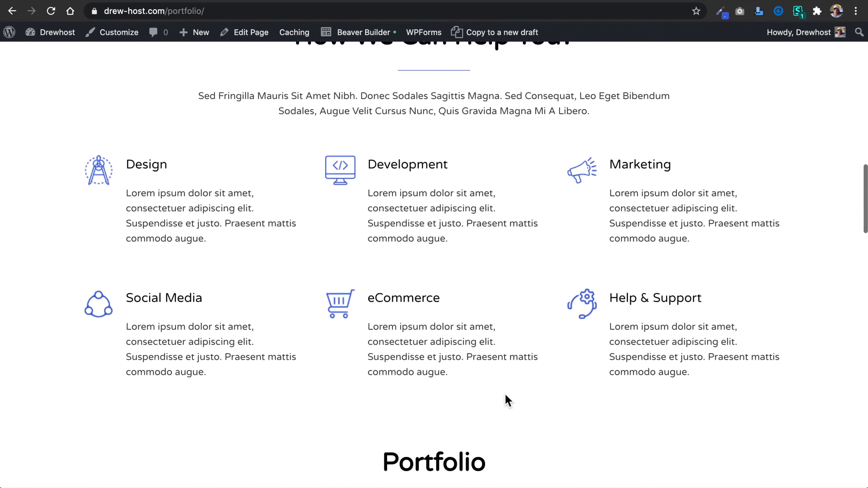
scroll(505, 395, "up", 20)
scroll(505, 394, "up", 7)
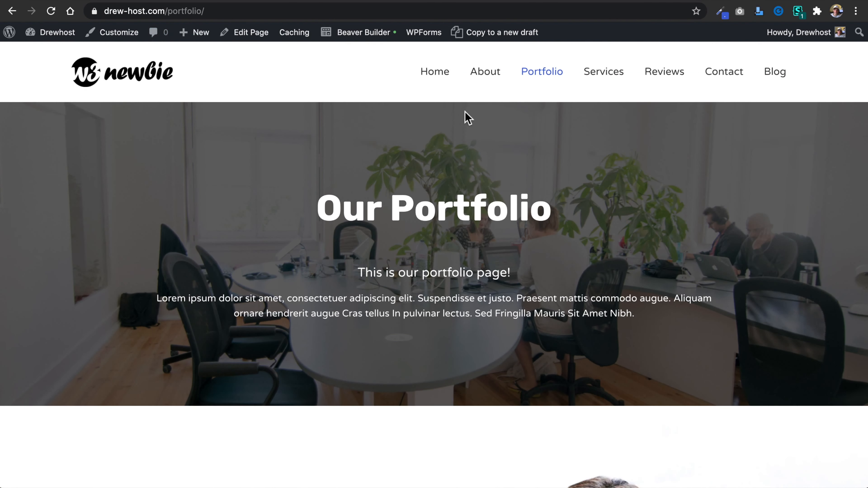
left_click(367, 32)
scroll(423, 145, "down", 8)
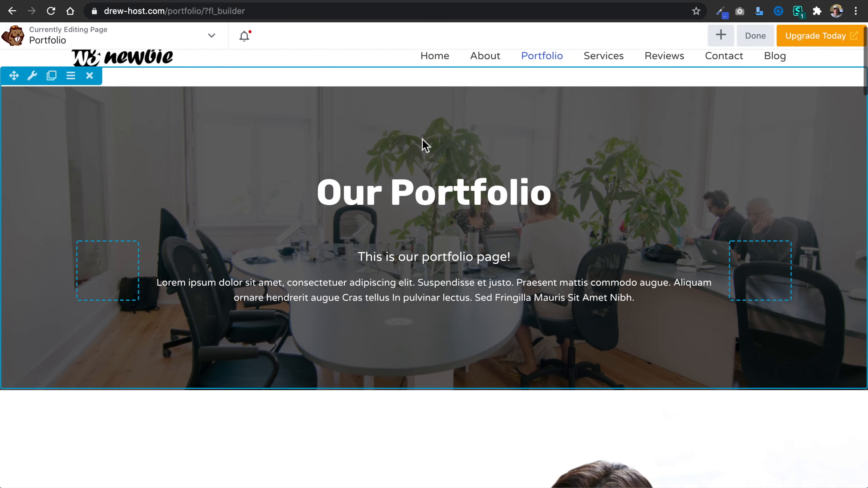
left_click(96, 131)
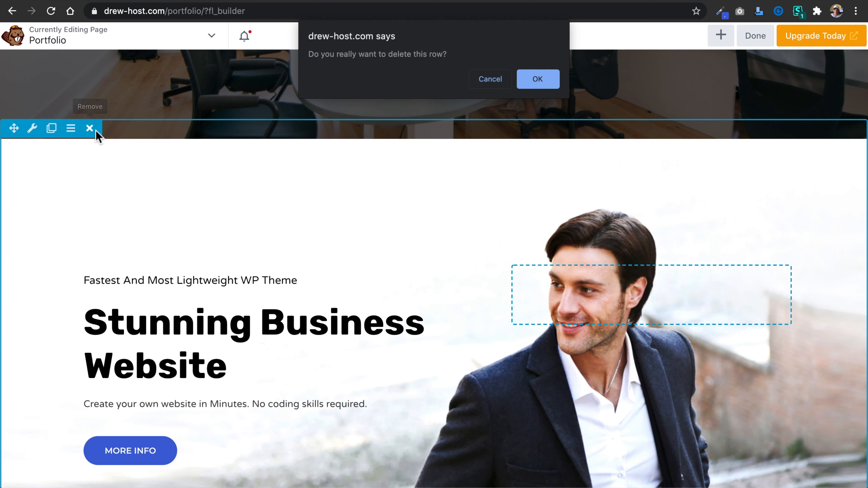
left_click(539, 79)
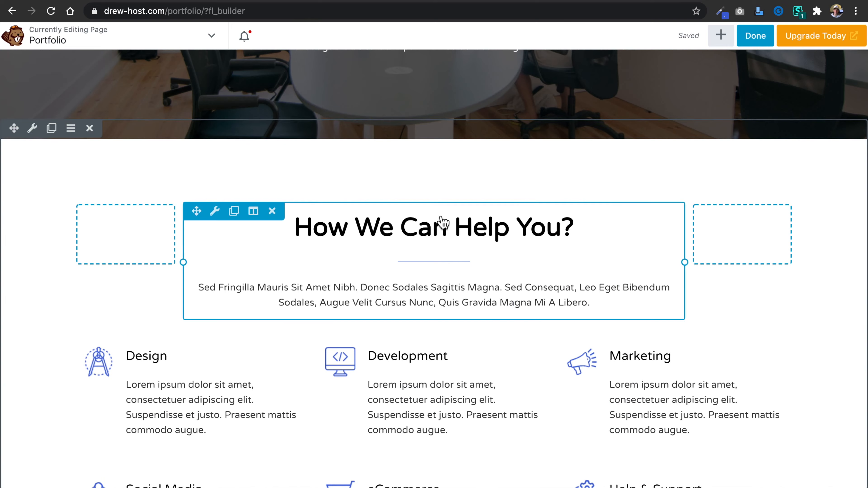
Change the "How We Can Help You?" heading to "Welcome to our portfolio" and save it.
scroll(443, 222, "down", 2)
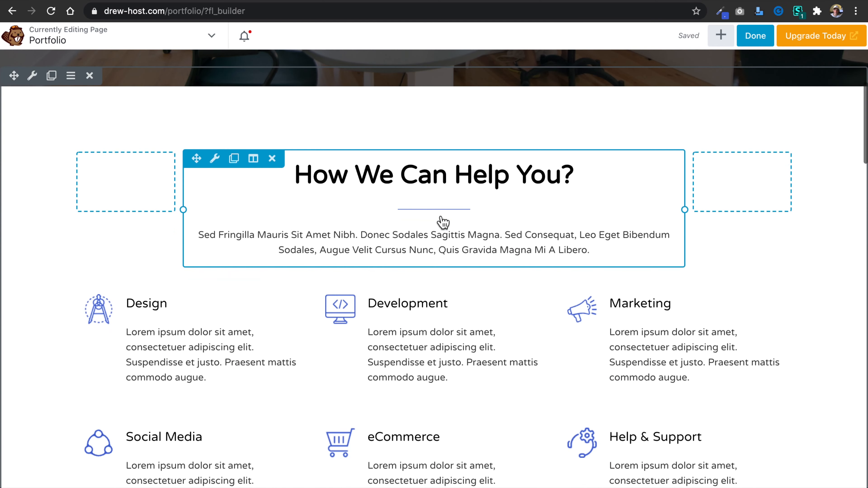
left_click(461, 187)
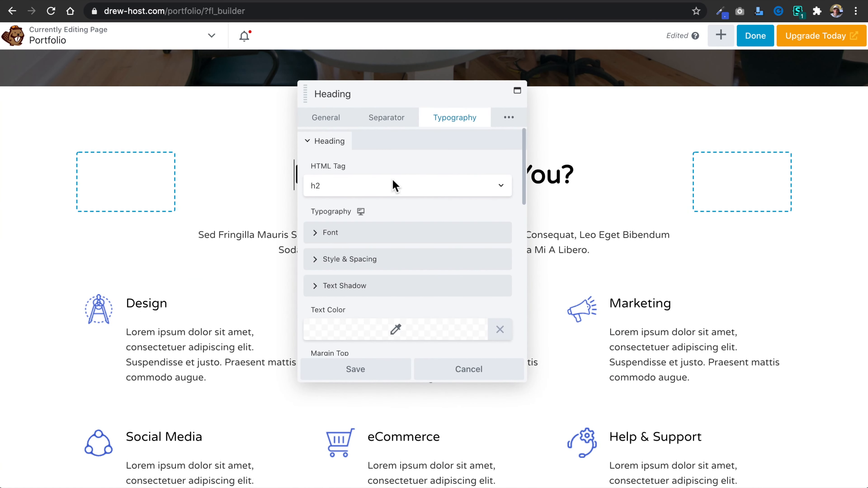
left_click(342, 124)
triple_click(423, 165)
type("W")
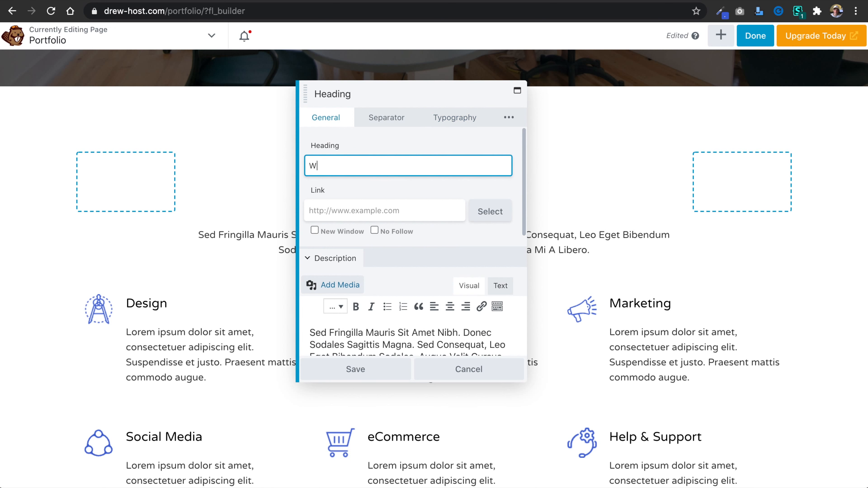
type("elcome to our portfolio")
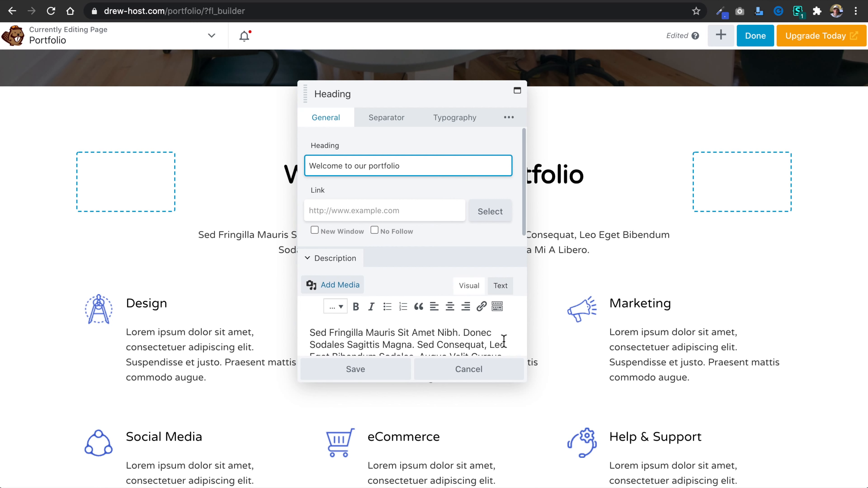
left_click(377, 372)
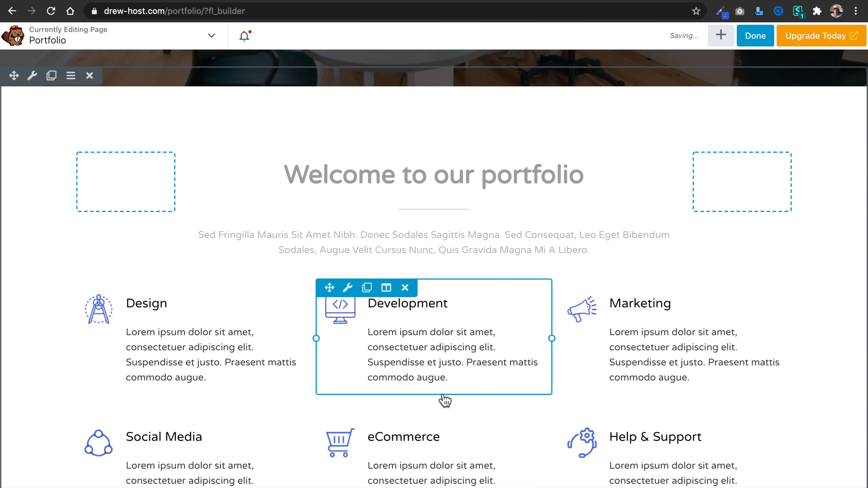
Delete the "Portfolio" heading module above the image grid, together with the row that contained it.
scroll(427, 398, "down", 2)
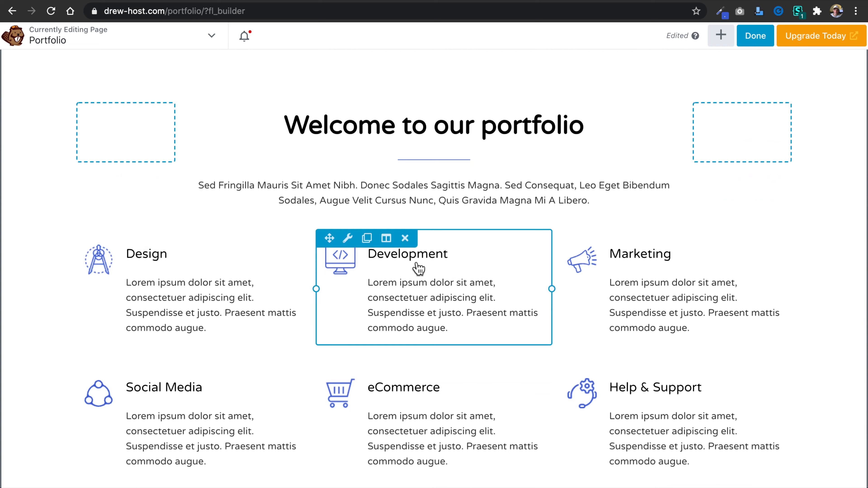
scroll(497, 275, "down", 10)
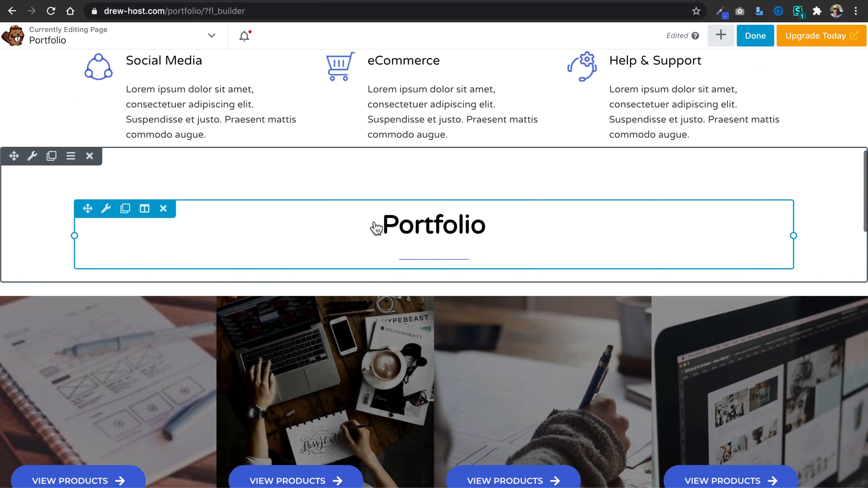
left_click(163, 208)
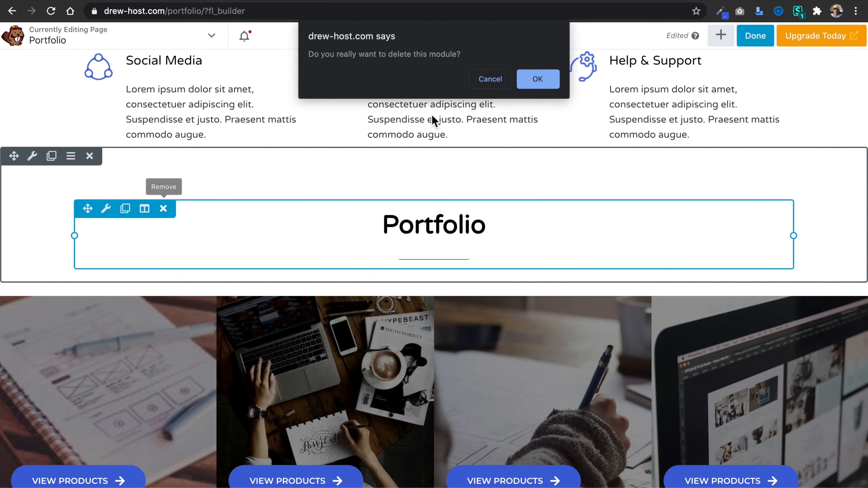
left_click(546, 81)
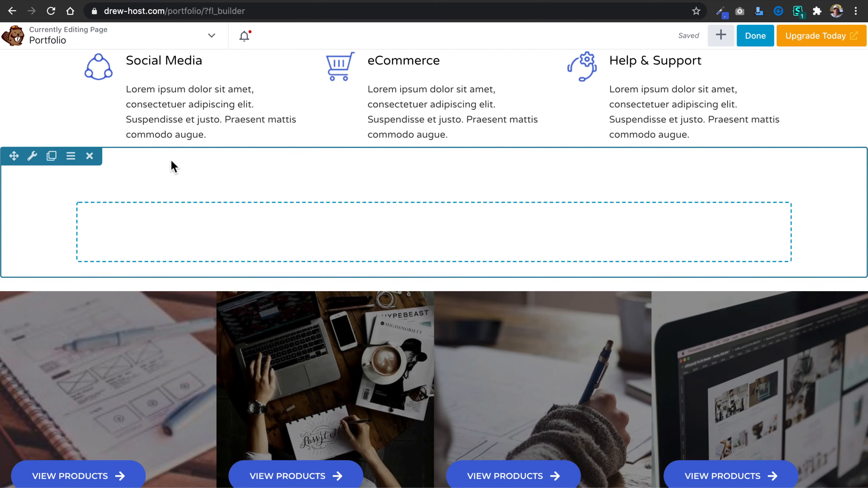
left_click(90, 157)
Delete the Social Media module and the empty column it occupied in the second row of services.
scroll(310, 120, "up", 3)
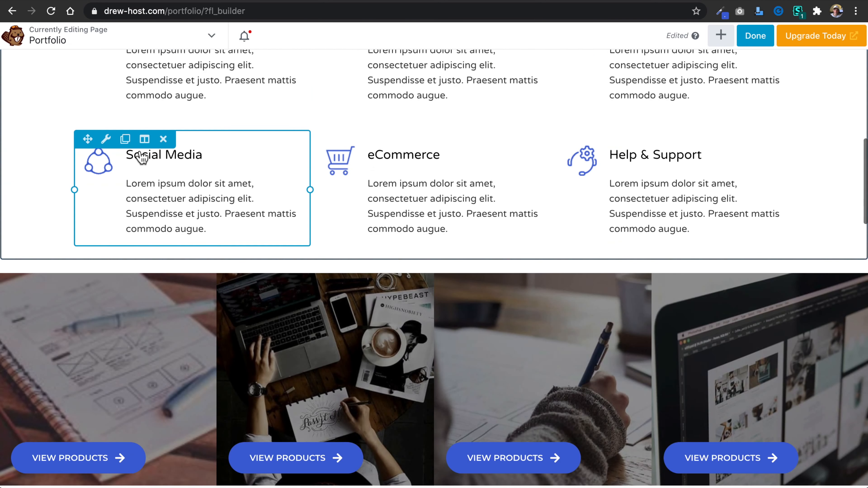
left_click(163, 139)
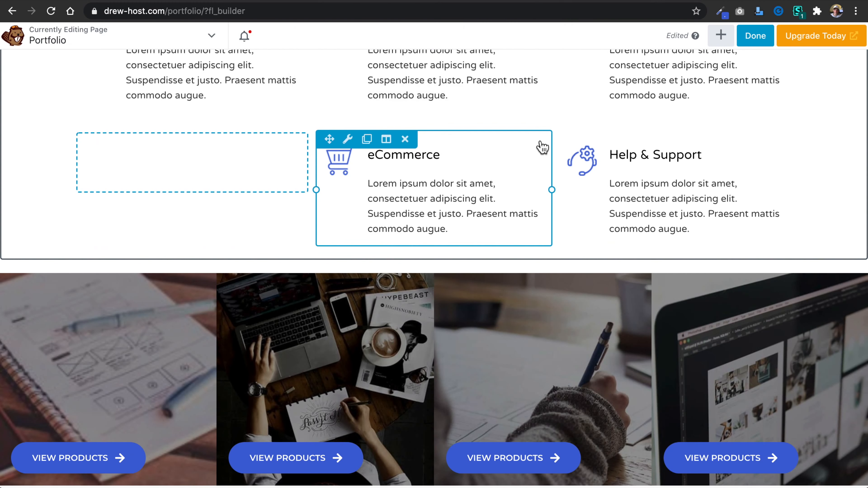
scroll(495, 156, "up", 2)
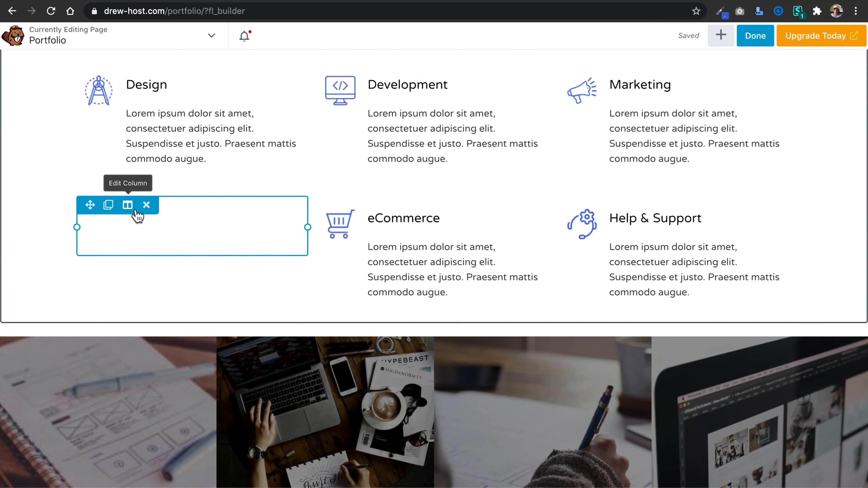
left_click(147, 204)
Delete the eCommerce column and the Help & Support module from the second row of services.
left_click(144, 203)
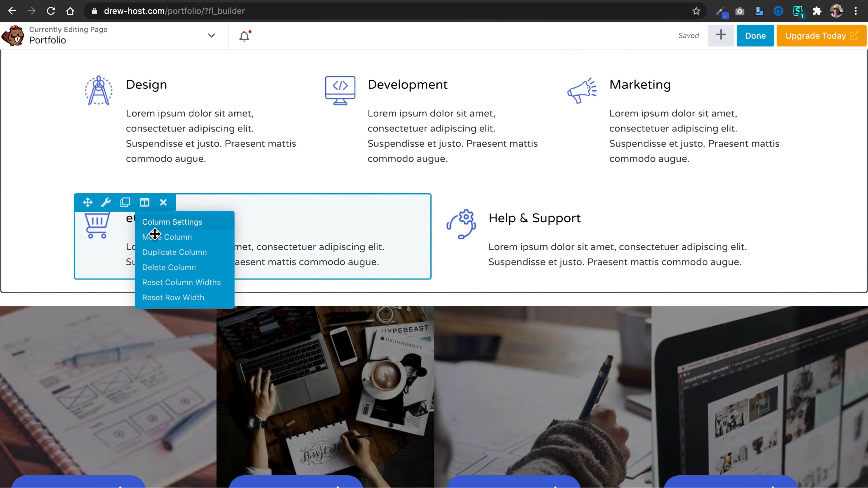
left_click(167, 268)
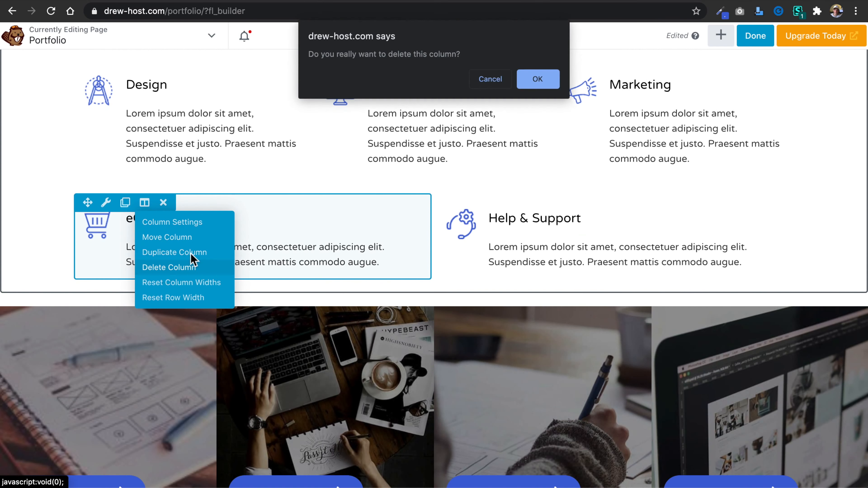
left_click(540, 79)
left_click(163, 202)
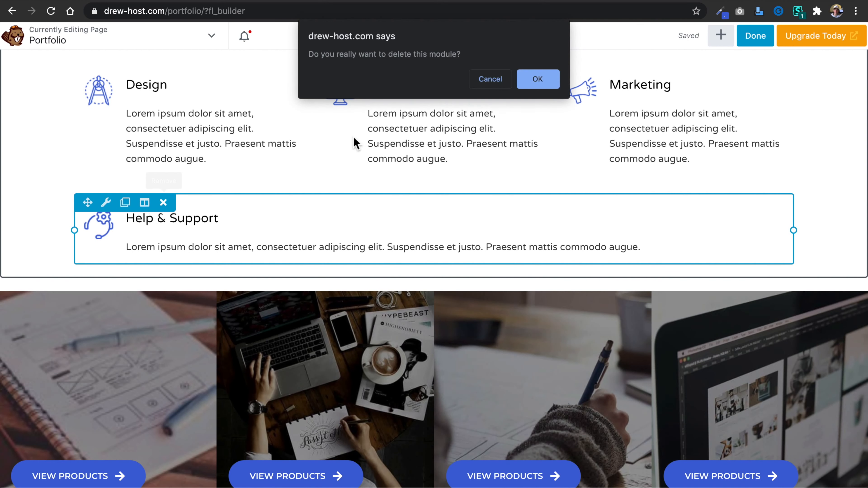
left_click(537, 79)
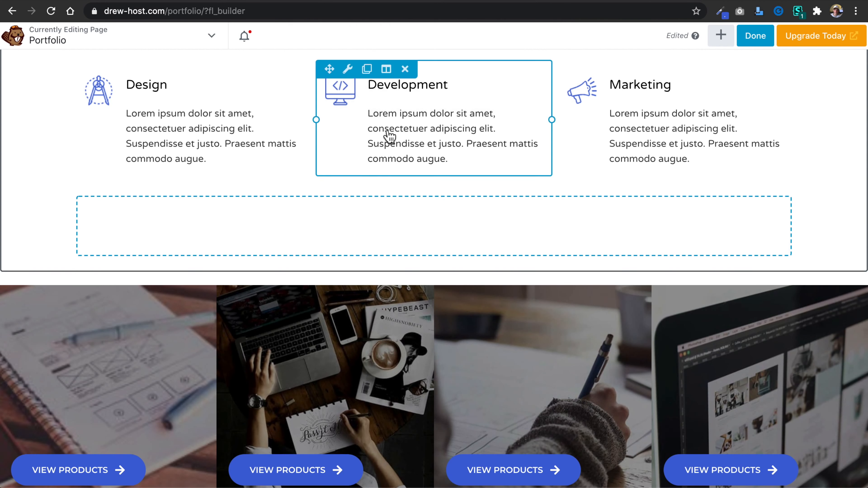
Delete the empty column left below the services and the whole "Who We've Worked With" row.
left_click(147, 205)
scroll(429, 354, "down", 5)
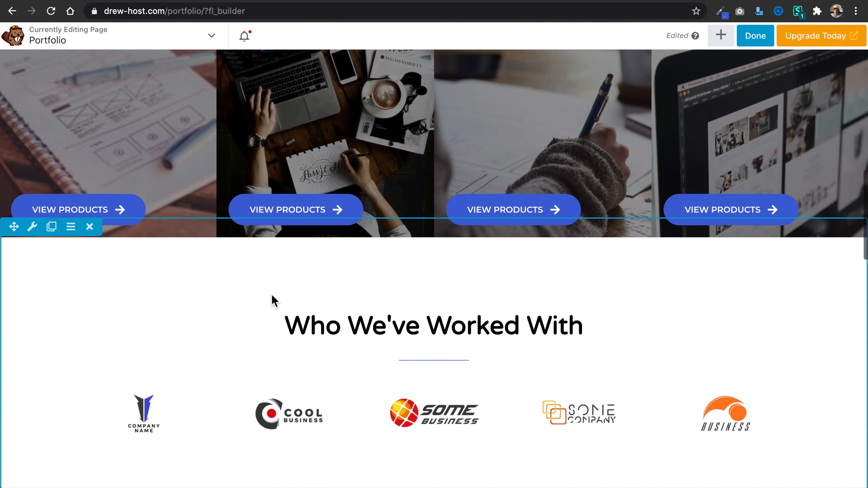
left_click(89, 227)
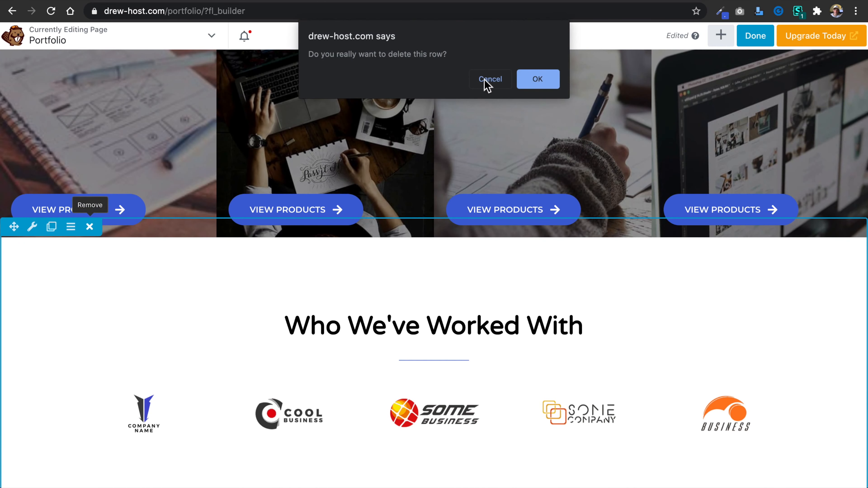
left_click(539, 81)
Delete the "Meet The Team" row above the call-to-action banner.
scroll(514, 297, "down", 8)
scroll(517, 297, "down", 4)
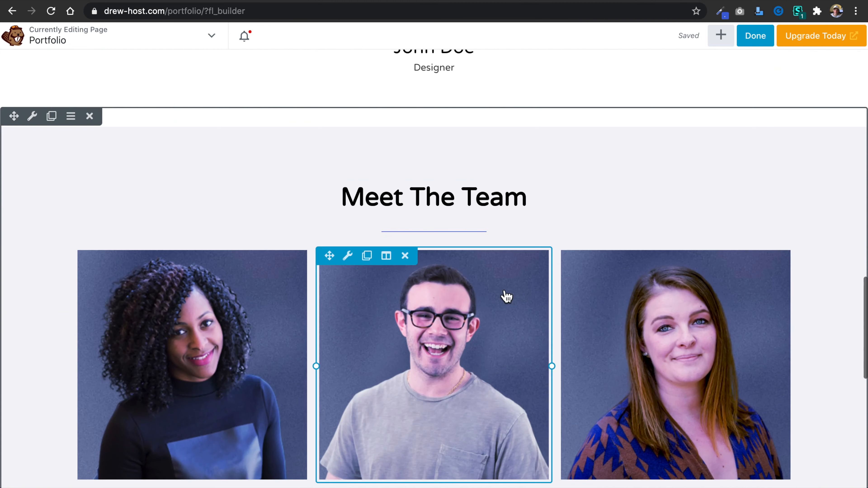
left_click(89, 117)
left_click(537, 79)
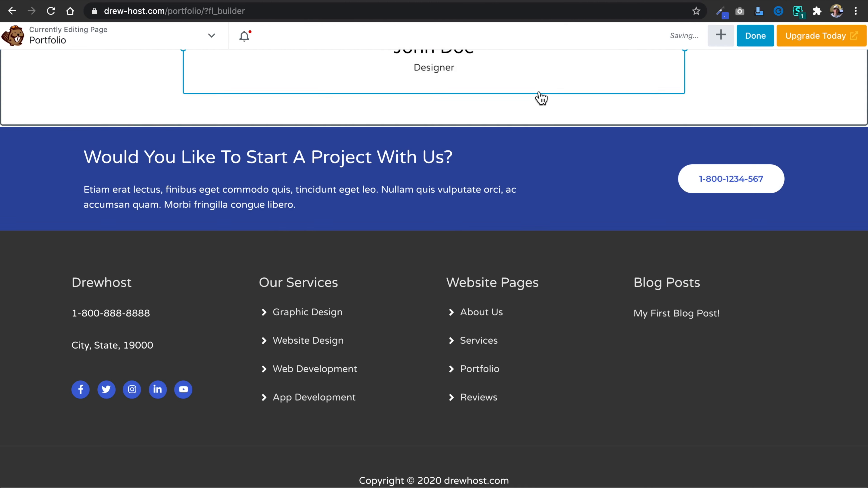
Finish editing the Portfolio page and publish its changes.
scroll(539, 163, "up", 10)
scroll(535, 161, "up", 10)
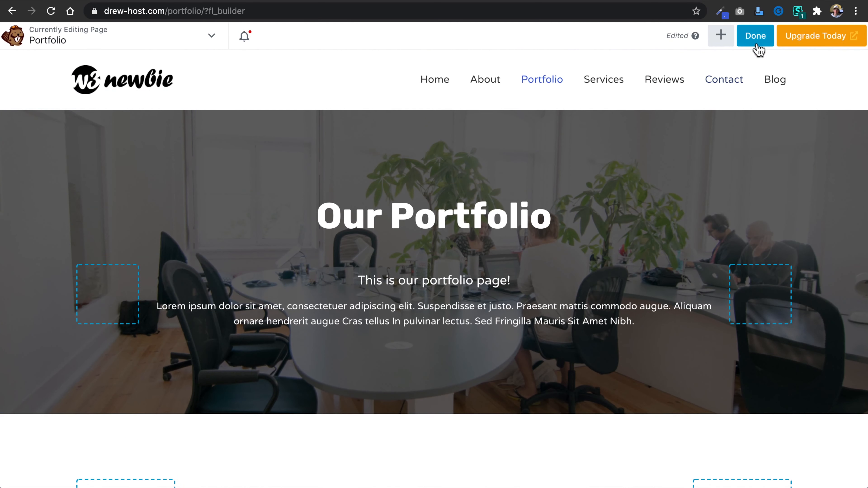
left_click(759, 36)
left_click(787, 40)
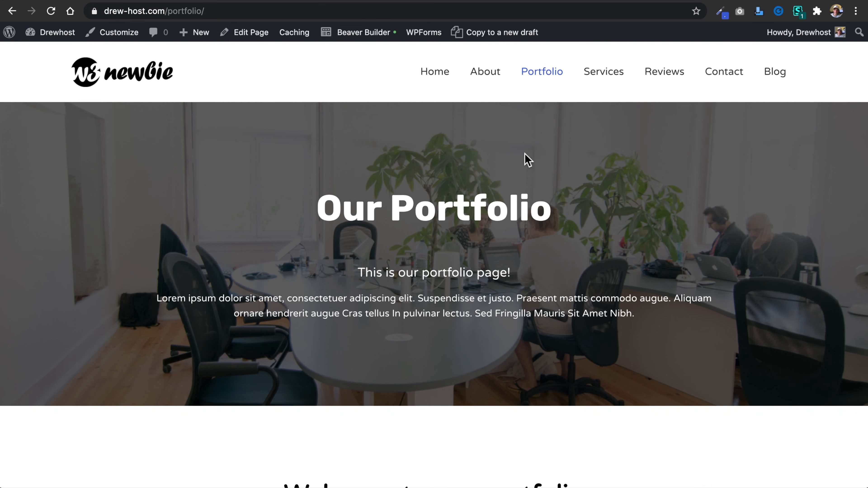
Look through the live Services page from hero to footer, and view the current Reviews page.
left_click(611, 82)
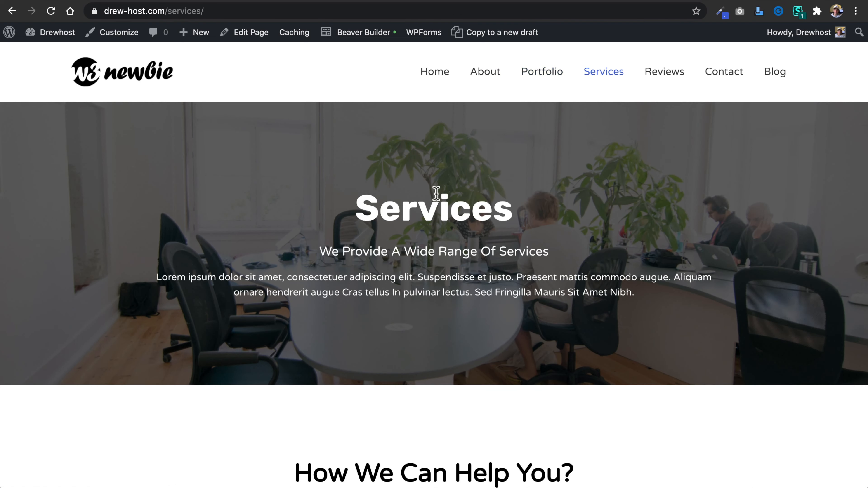
scroll(457, 226, "down", 8)
scroll(458, 226, "down", 20)
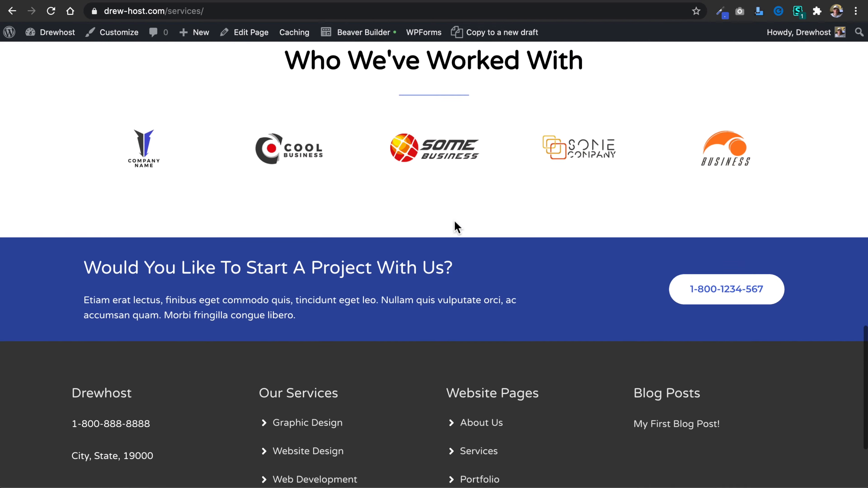
scroll(457, 226, "up", 20)
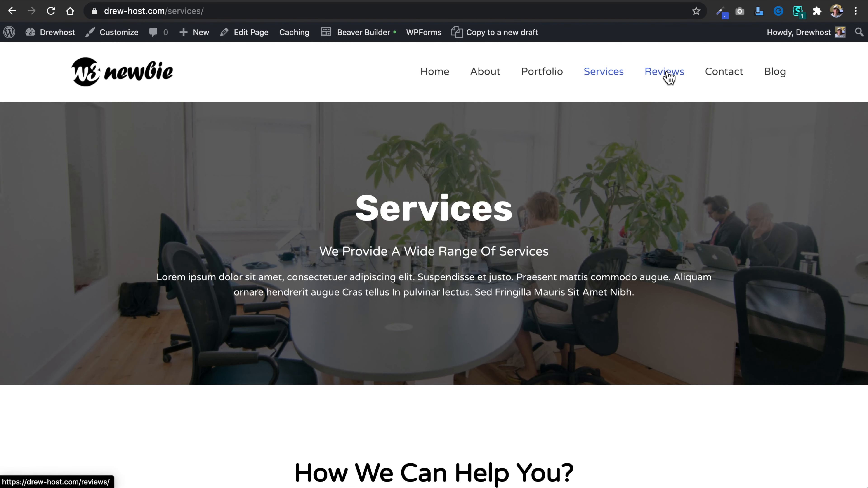
left_click(631, 100)
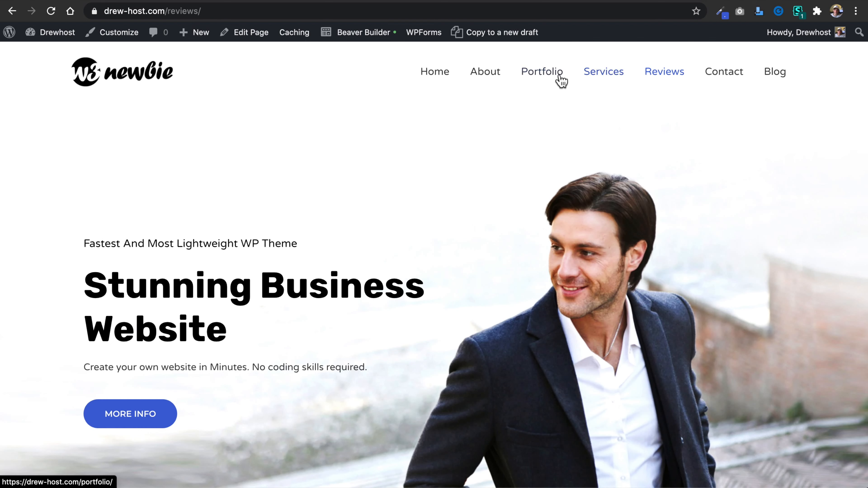
Copy the live Portfolio page to a new draft and open the copy's editor.
left_click(545, 79)
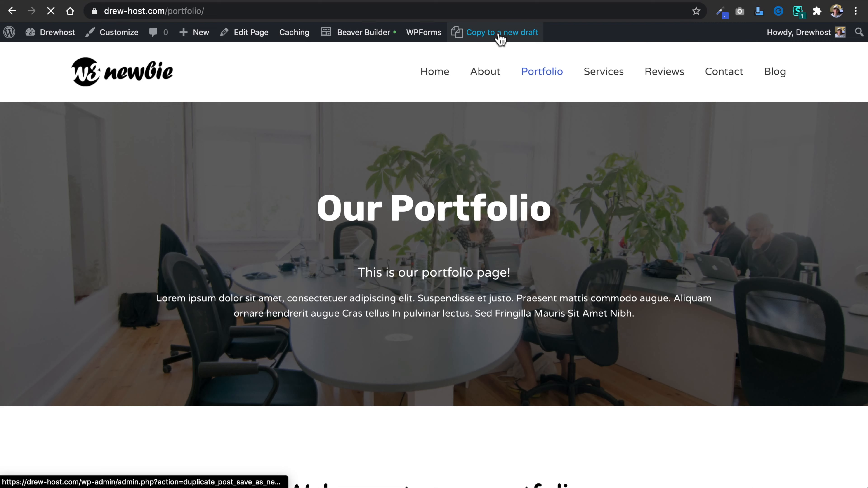
left_click(500, 35)
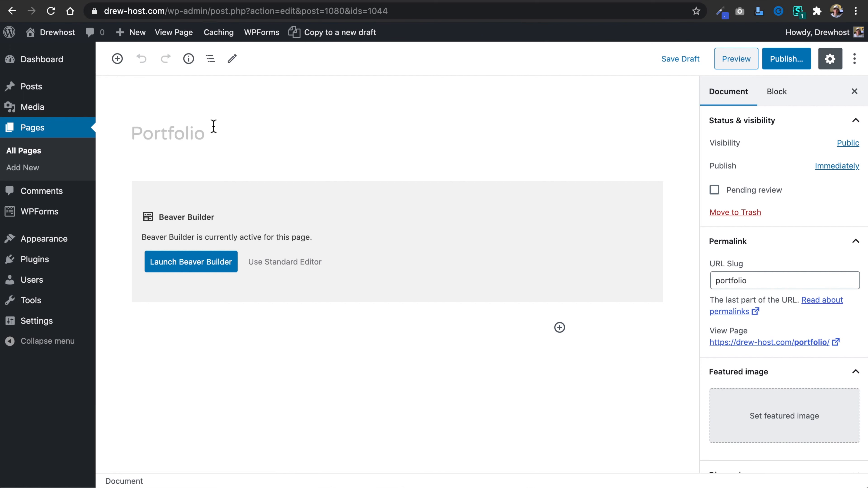
left_click(214, 127)
In a new tab, open the existing Reviews page from the pages list, set its URL slug to reviews-6 and update it.
right_click(42, 134)
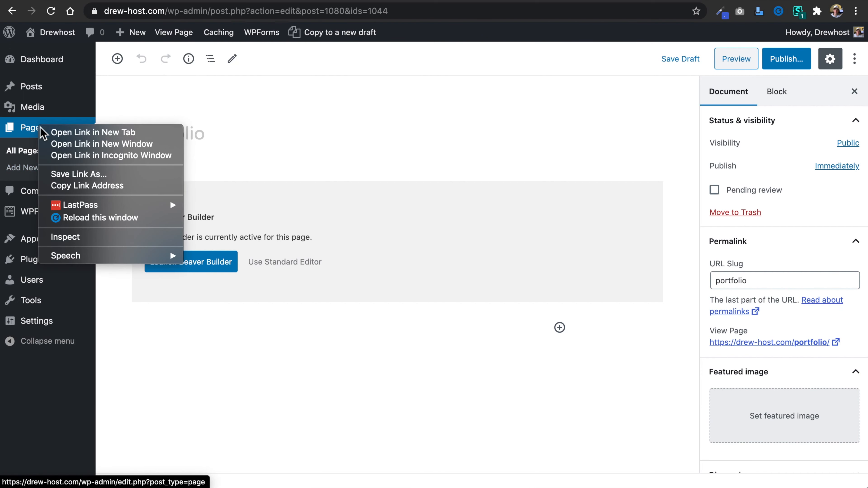
left_click(53, 131)
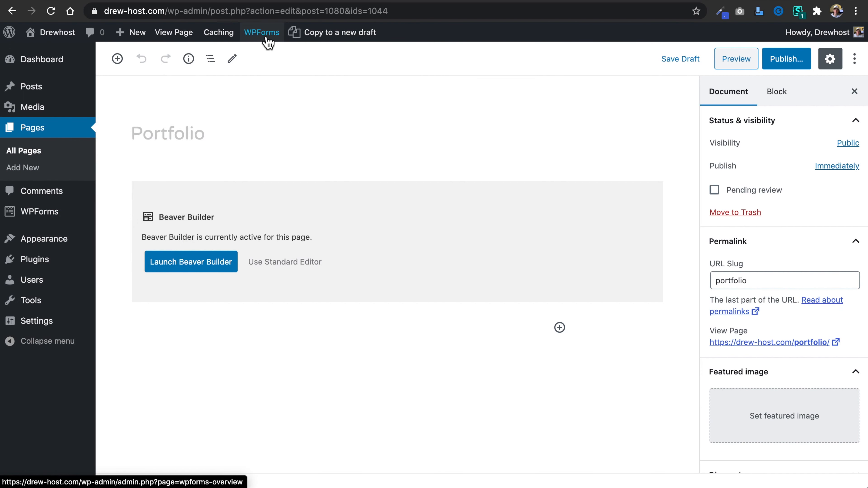
left_click(214, 1)
scroll(235, 318, "down", 2)
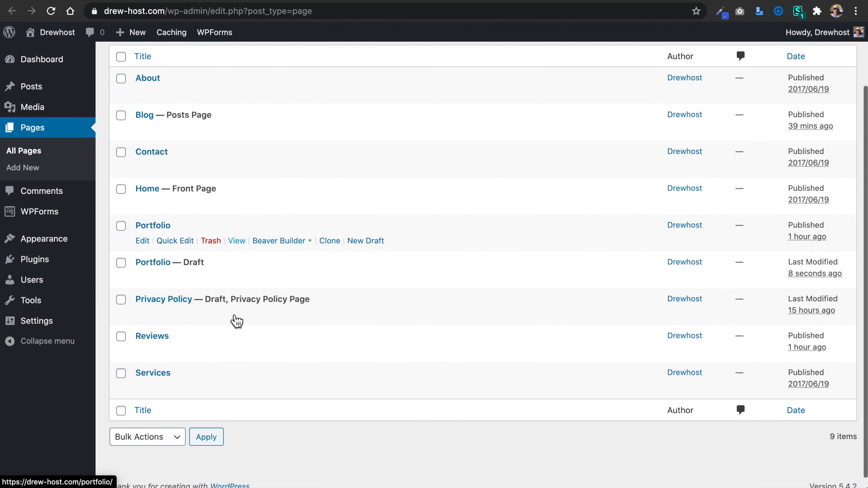
left_click(145, 351)
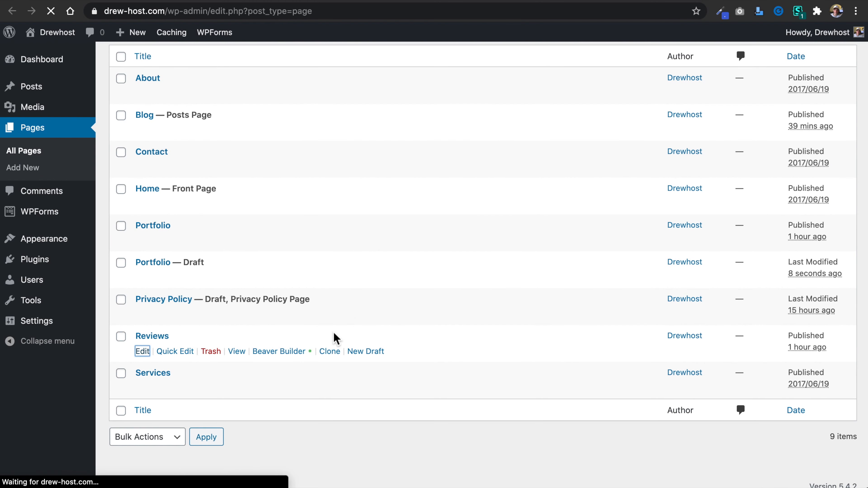
left_click(789, 292)
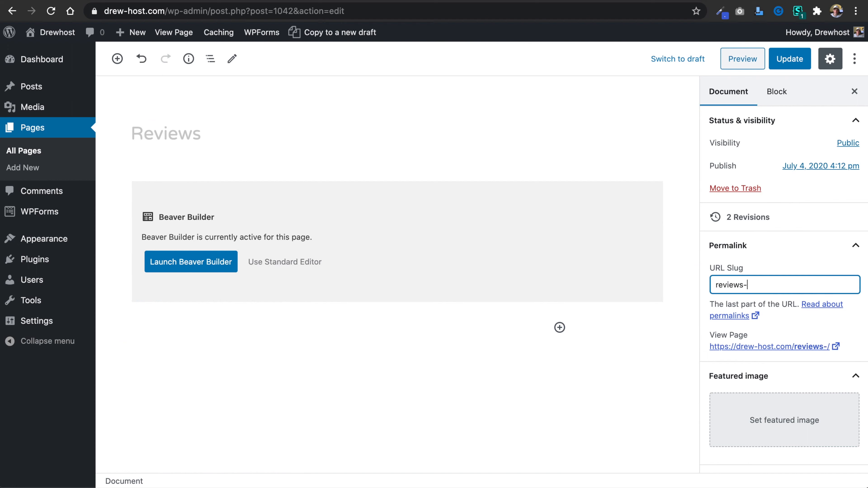
left_click(800, 63)
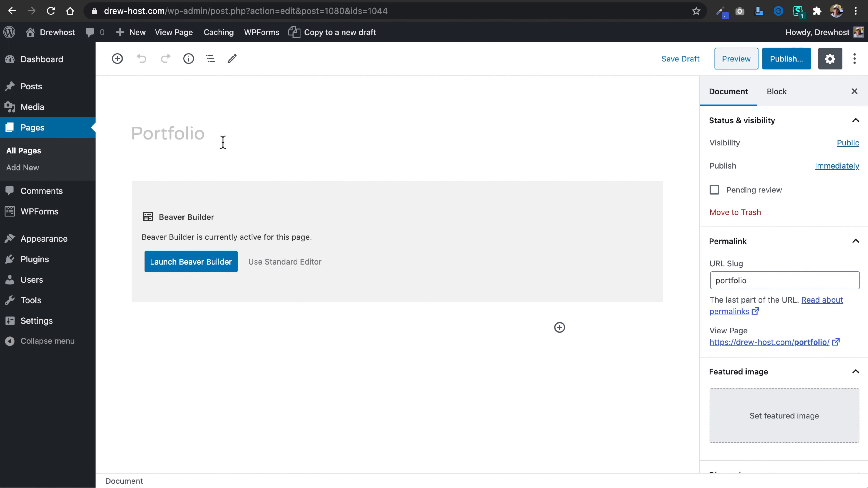
Title the copied Portfolio draft "Reviews", set its URL slug to reviews, and publish it.
left_click(220, 134)
double_click(220, 134)
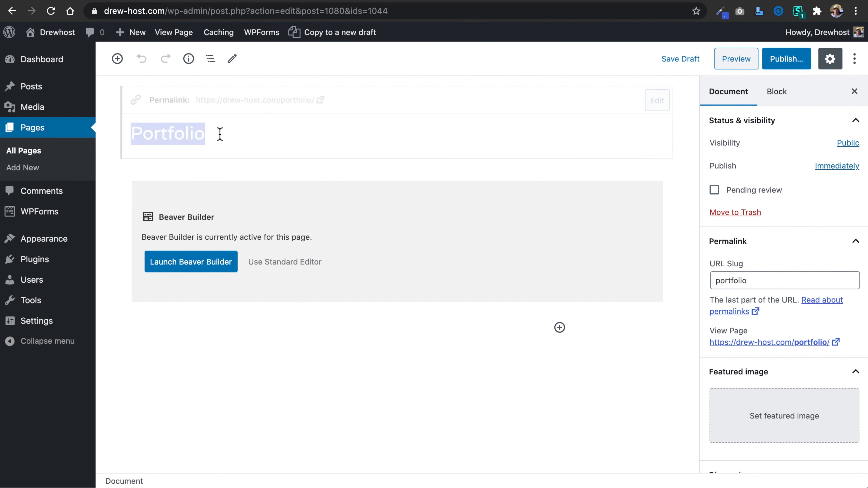
type("Reviews")
left_click(764, 281)
left_click(782, 59)
left_click(784, 59)
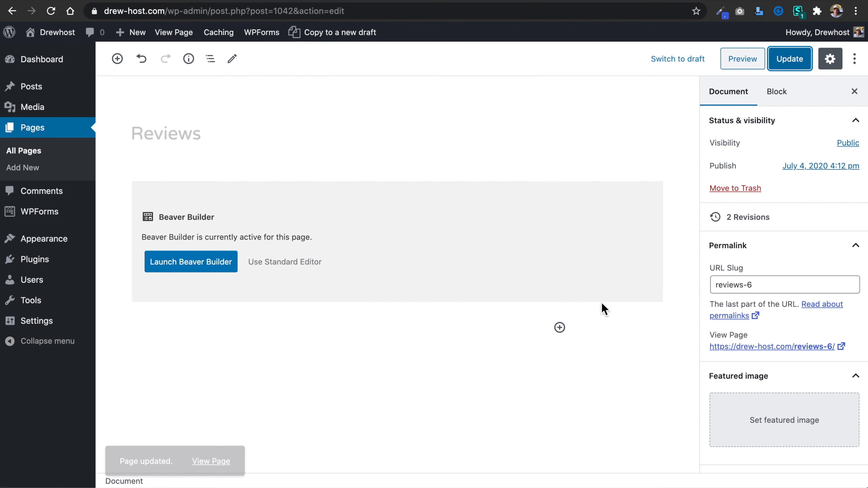
Move the old Reviews page (reviews-6) to the trash and remove its invalid item from the Top Nav menu.
left_click(750, 195)
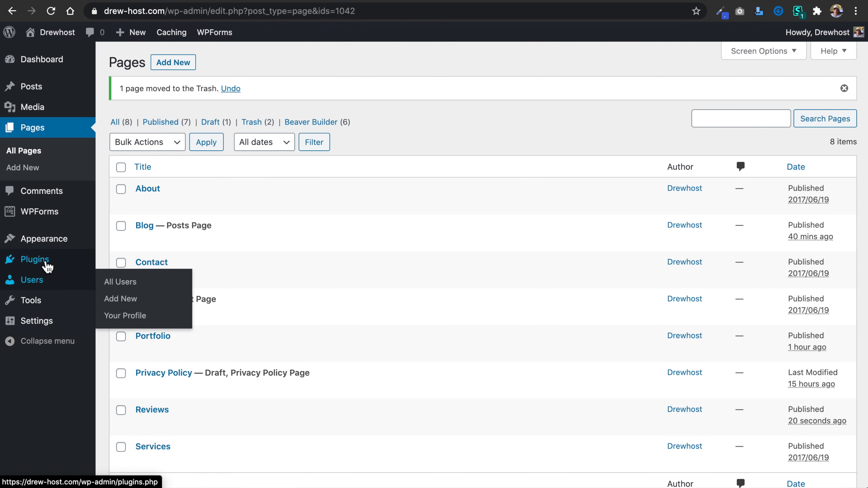
mouse_move(48, 244)
left_click(118, 293)
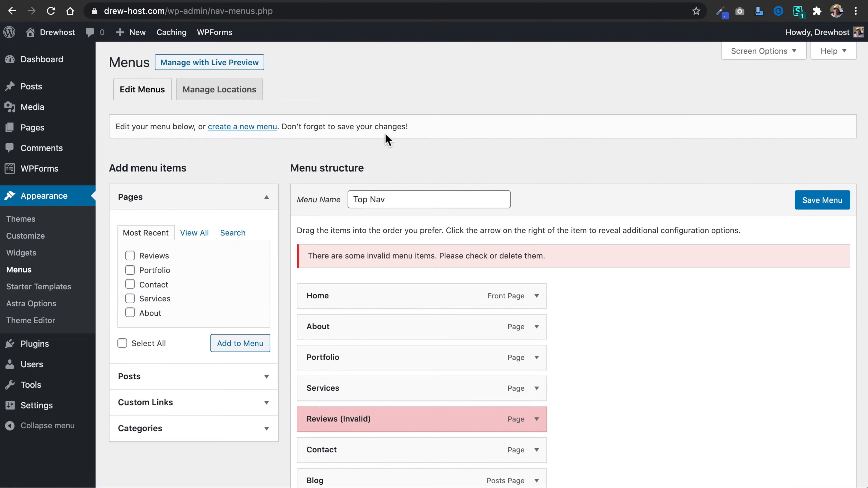
scroll(407, 149, "down", 5)
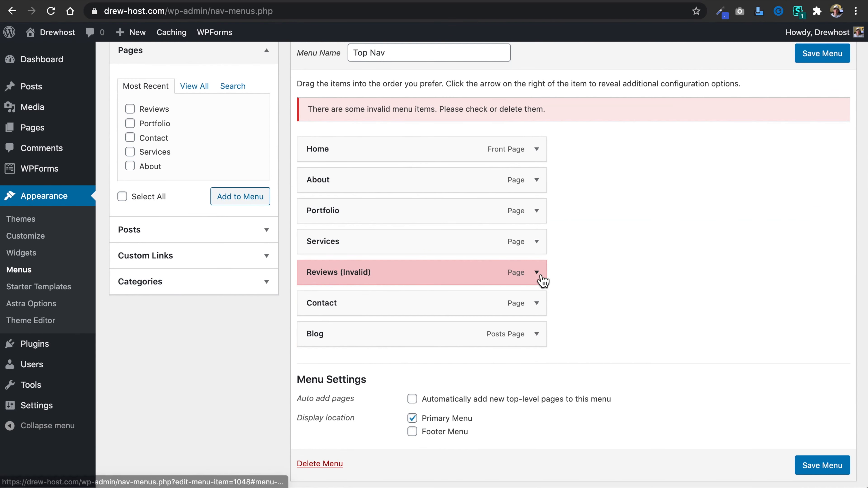
left_click(537, 273)
left_click(318, 382)
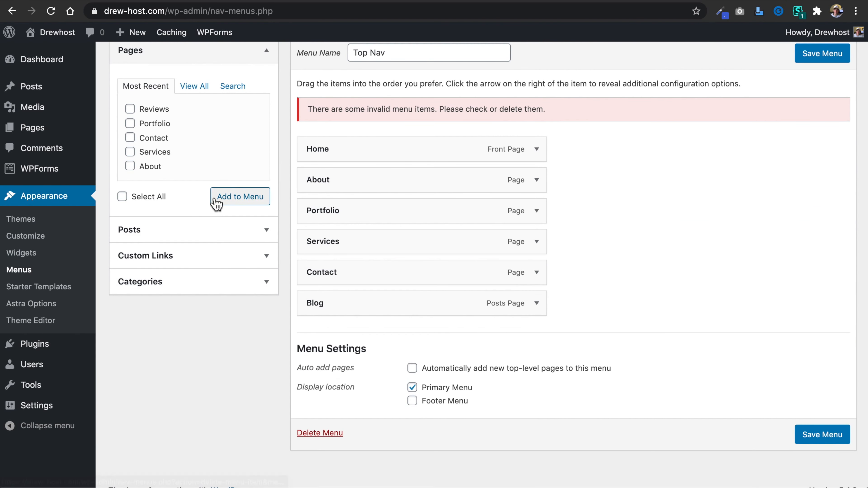
Add the new Reviews page to the Top Nav menu between Services and Contact, and save the menu.
left_click(231, 204)
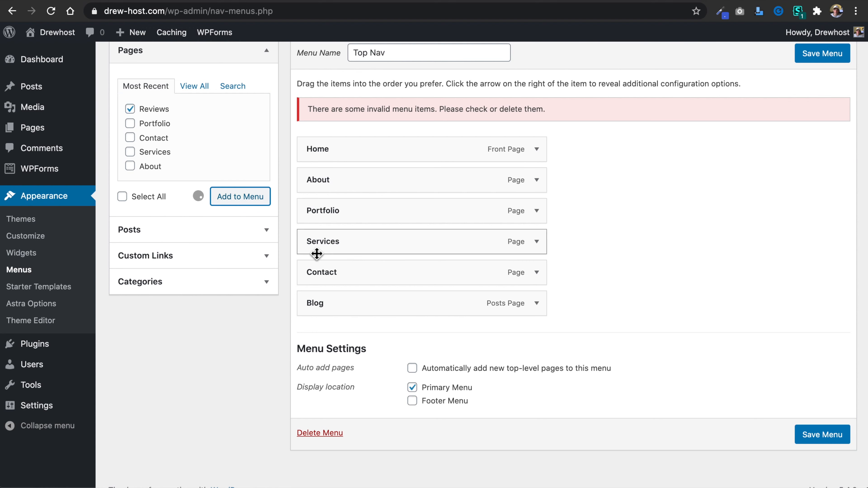
left_click_drag(314, 333, 341, 277)
left_click(812, 474)
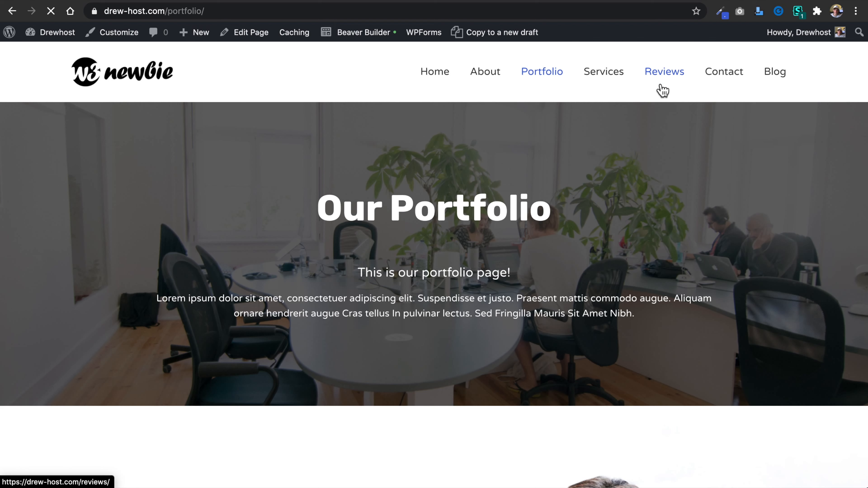
Open the live Reviews page in Beaver Builder, change the hero heading to "Reviews" and save it.
left_click(663, 91)
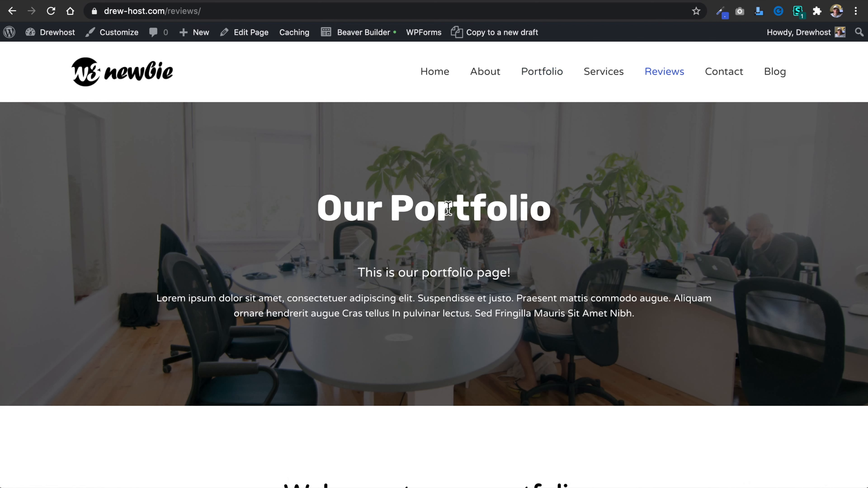
left_click(365, 33)
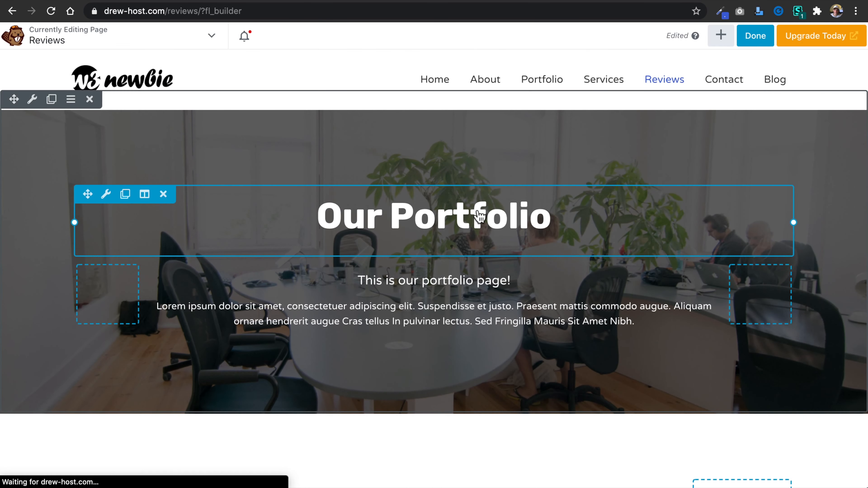
left_click(476, 214)
triple_click(351, 176)
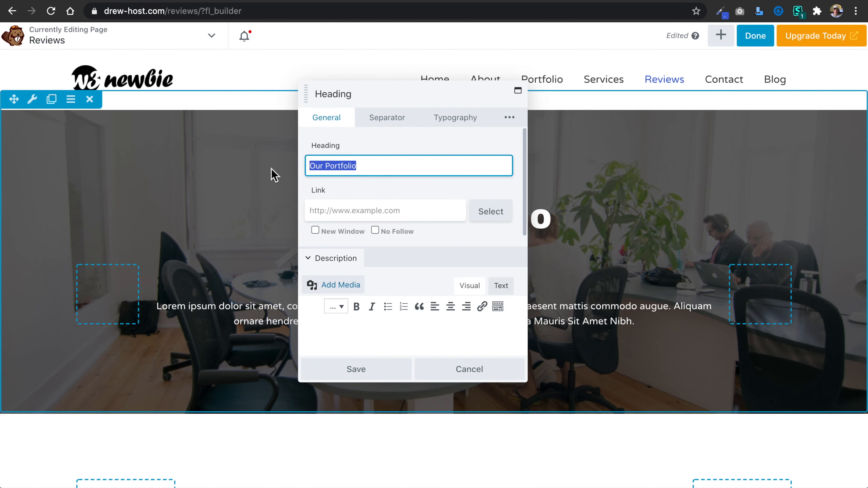
type("Reviews")
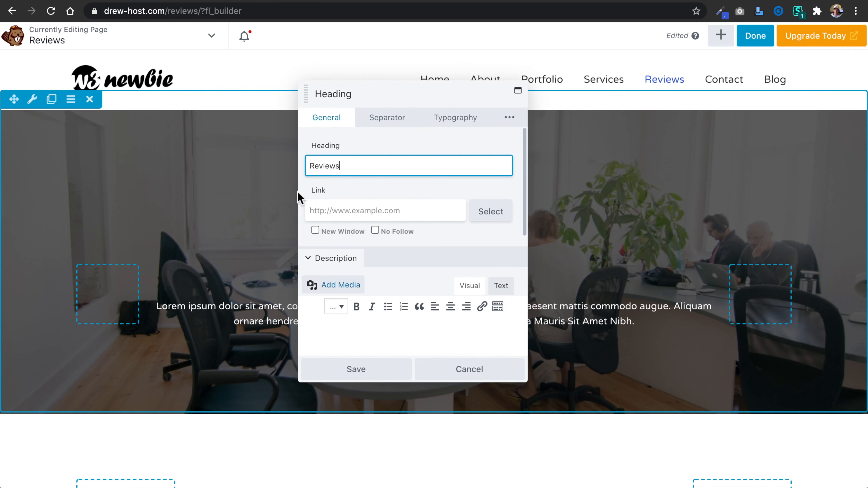
left_click(376, 368)
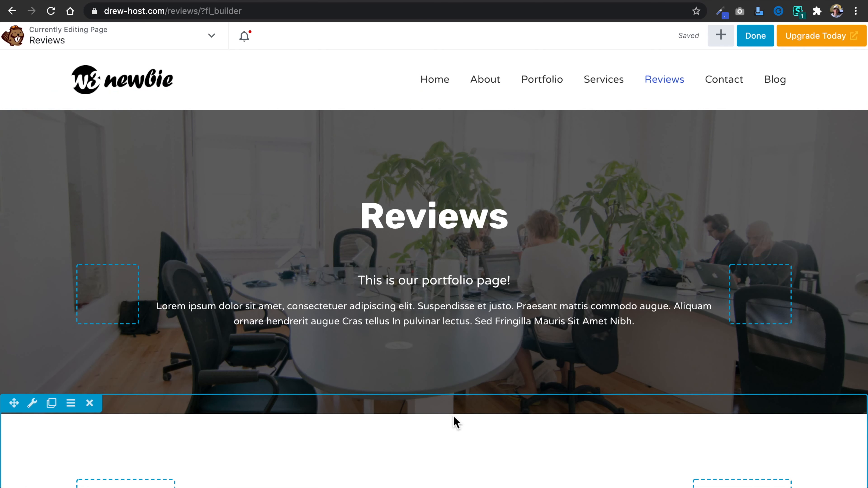
Duplicate the testimonial module under the "What Clients Say" heading.
scroll(442, 432, "down", 7)
scroll(442, 431, "down", 18)
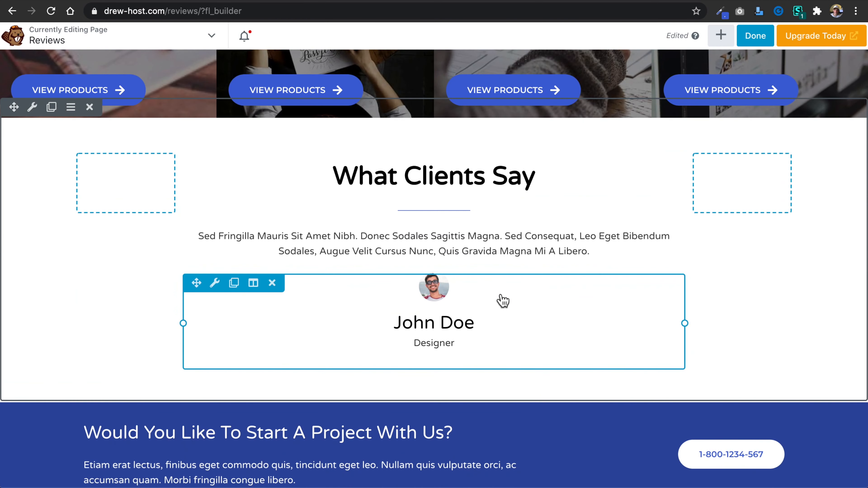
left_click(235, 283)
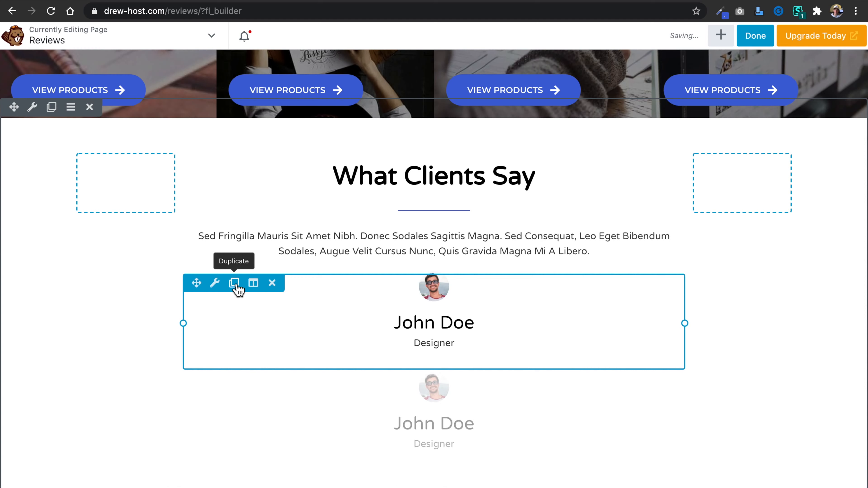
Delete the "Welcome to our portfolio" row, including its Design, Development and Marketing services.
scroll(480, 205, "up", 10)
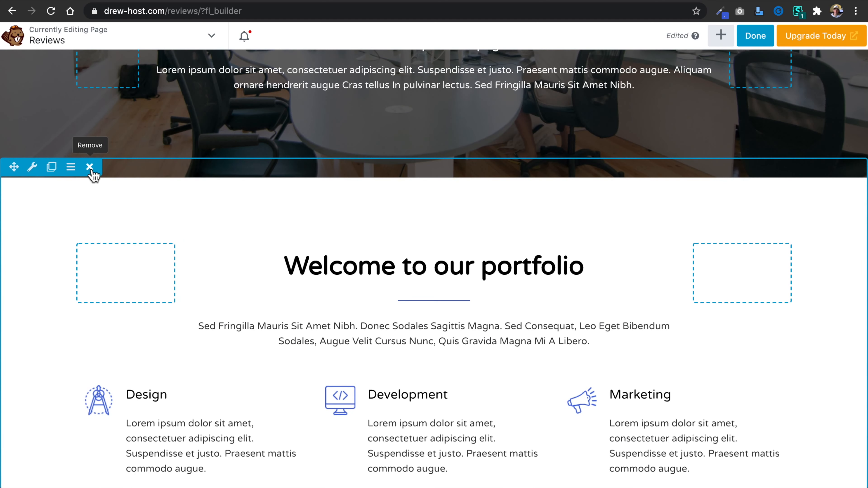
left_click(90, 167)
left_click(558, 83)
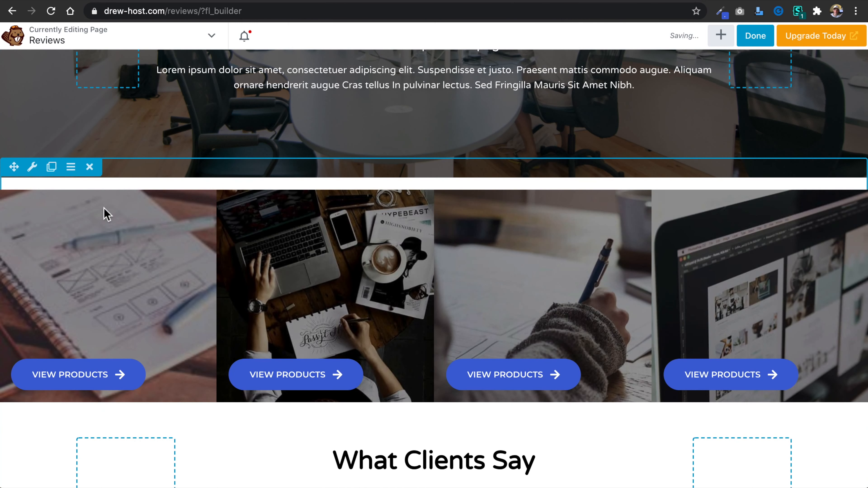
Delete the row of four View Products images and change the "What Clients Say" heading to "What Our Customers Say".
left_click(93, 174)
left_click(548, 84)
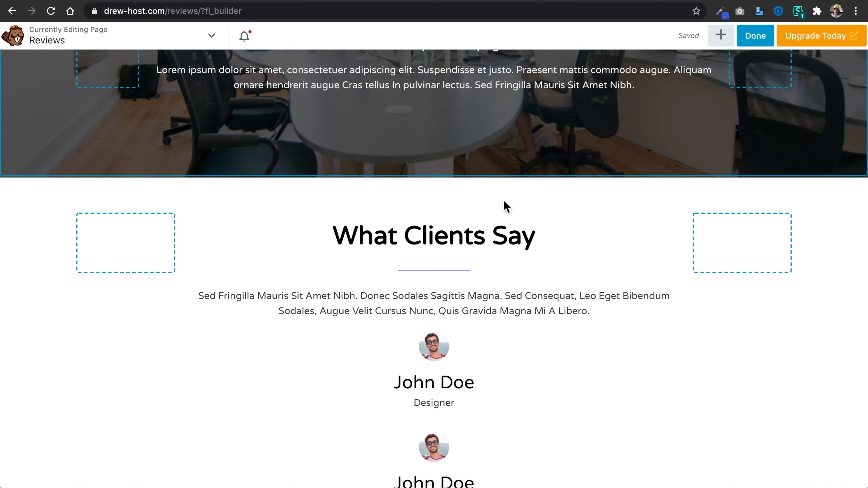
left_click(433, 238)
left_click_drag(388, 165, 333, 166)
type("O")
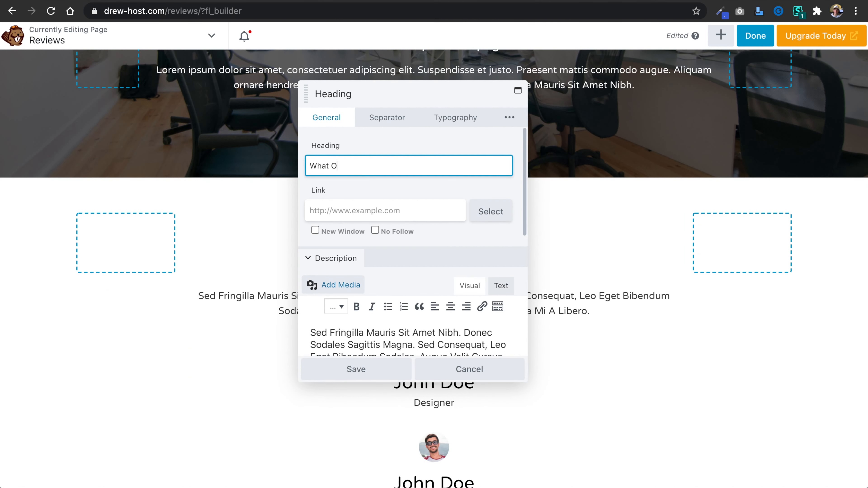
type("ur Customers ")
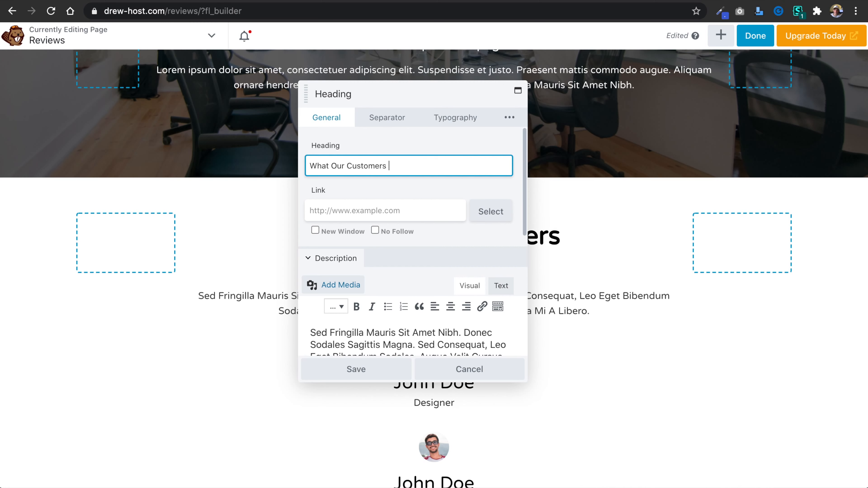
type("Say")
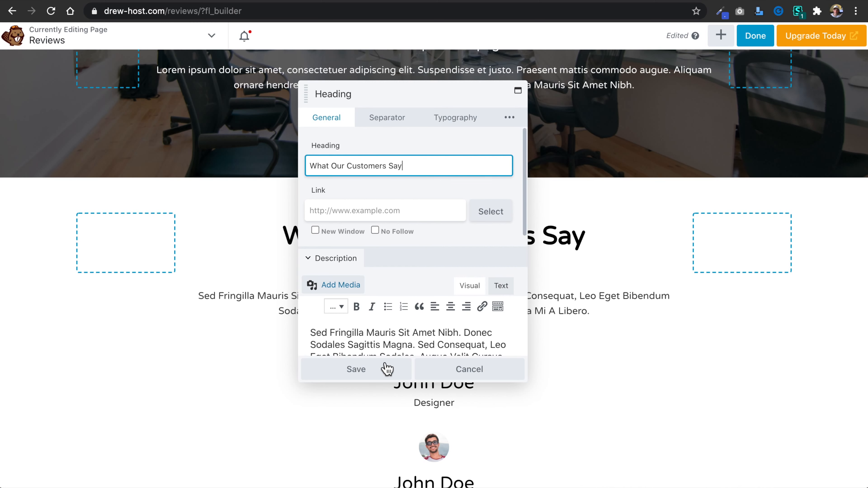
left_click(388, 369)
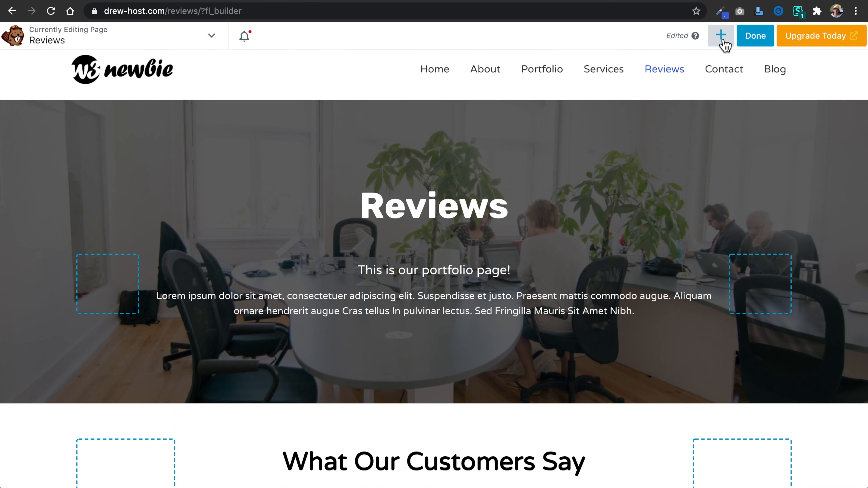
Add a two-column row below the testimonials and move one testimonial module into each column.
left_click(721, 36)
left_click(743, 72)
left_click_drag(752, 106, 405, 306)
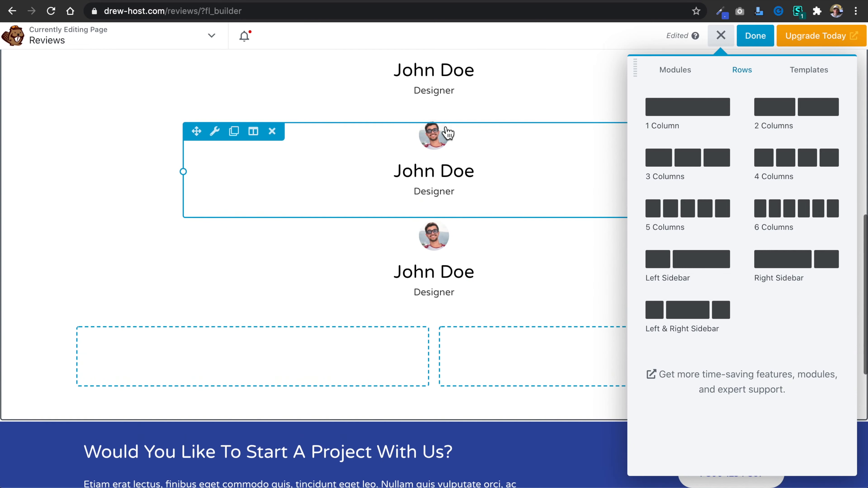
left_click_drag(196, 130, 170, 314)
left_click_drag(197, 183, 560, 236)
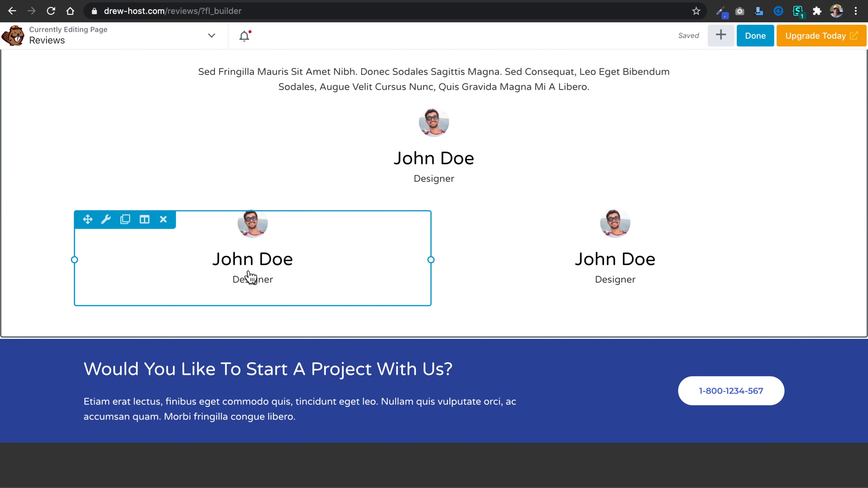
Replace the left-column testimonial's "Designer" text with the "Sed Fringilla Mauris Sit Amet Nibh" paragraph copied from the home page, and save it.
left_click(115, 221)
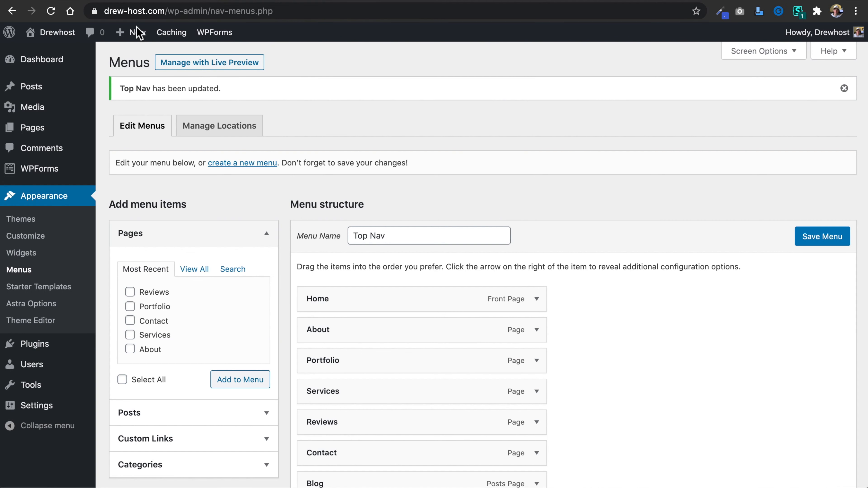
left_click(58, 32)
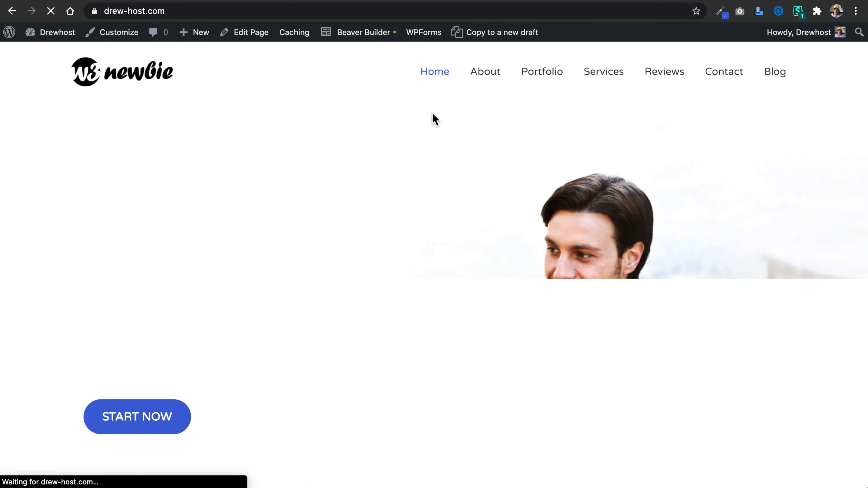
scroll(432, 118, "down", 10)
left_click_drag(591, 235, 161, 222)
key("super+c")
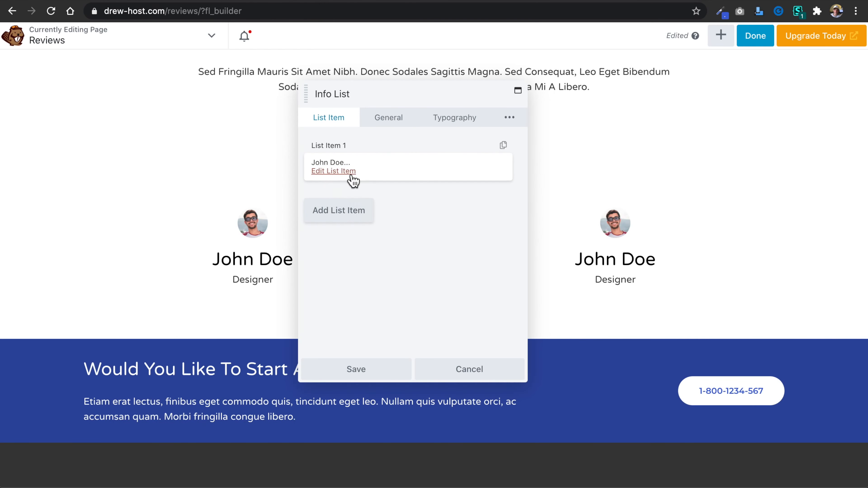
left_click(352, 175)
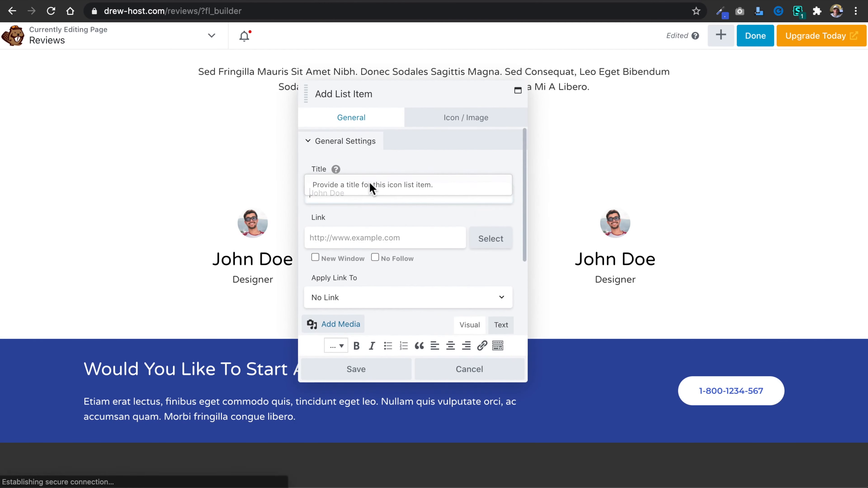
scroll(397, 299, "down", 5)
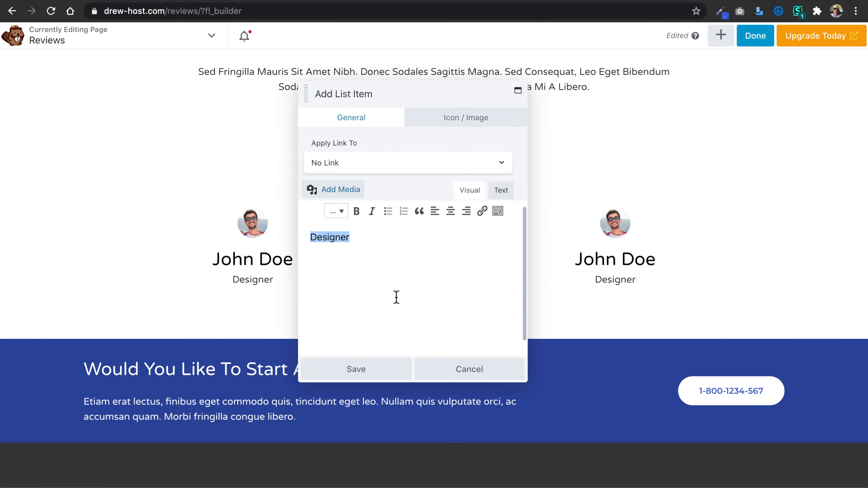
key("super+v")
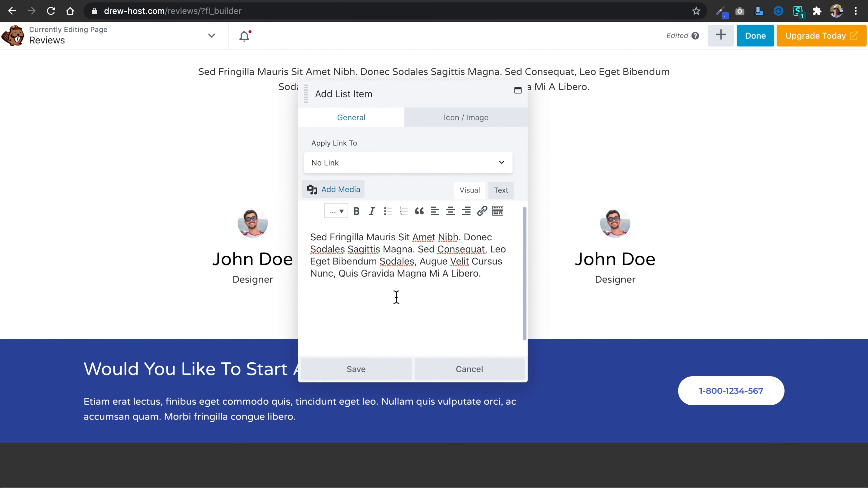
left_click(369, 376)
left_click(369, 376)
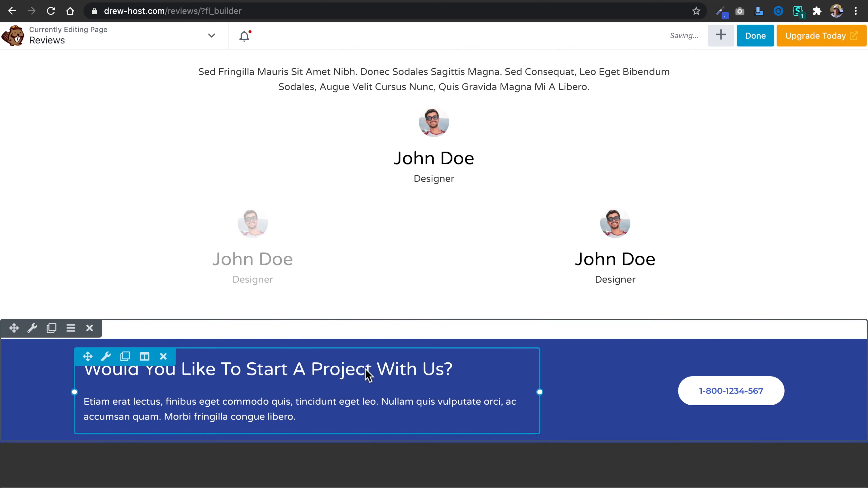
Duplicate the left-column testimonial twice and move one into the right column and another above the centered "Designer" testimonial.
scroll(357, 367, "up", 2)
mouse_move(228, 306)
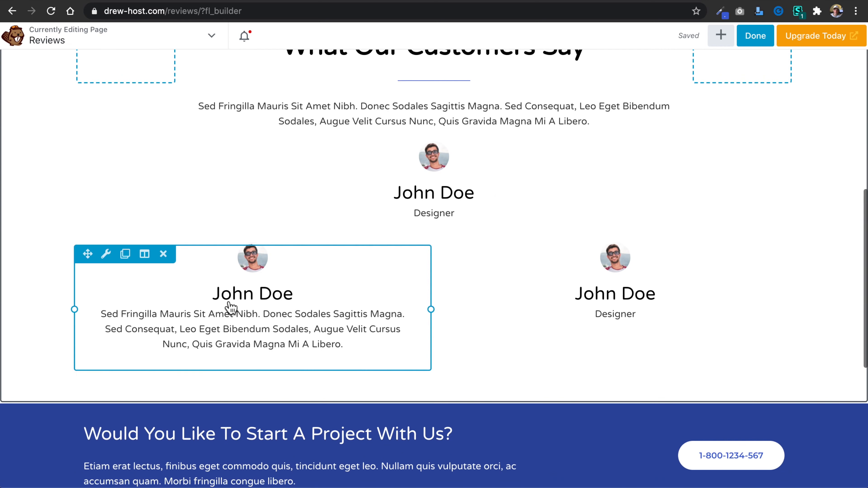
double_click(129, 257)
scroll(524, 265, "down", 4)
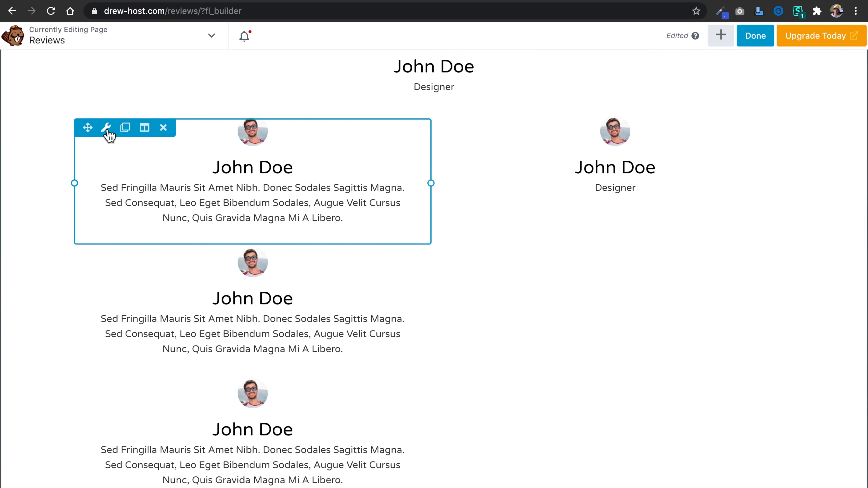
left_click_drag(89, 129, 580, 156)
scroll(393, 234, "up", 3)
left_click_drag(91, 248, 405, 128)
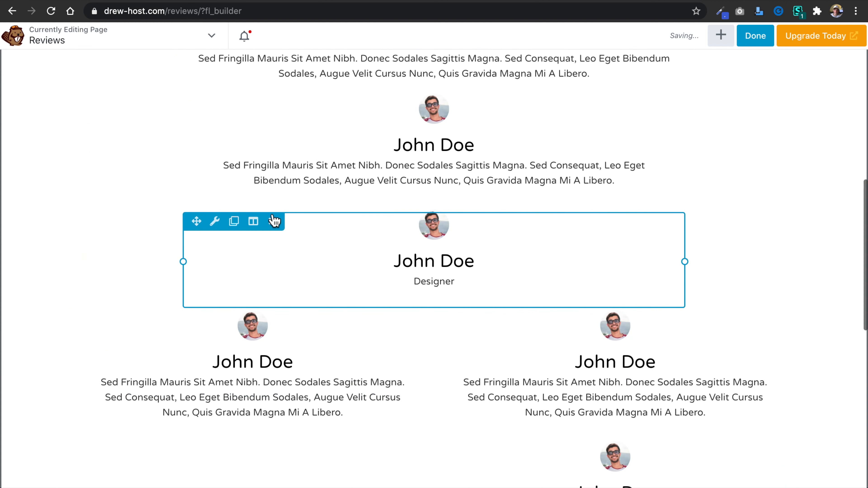
Delete the old "Designer" testimonials from the center and the right column.
left_click(274, 222)
left_click(549, 80)
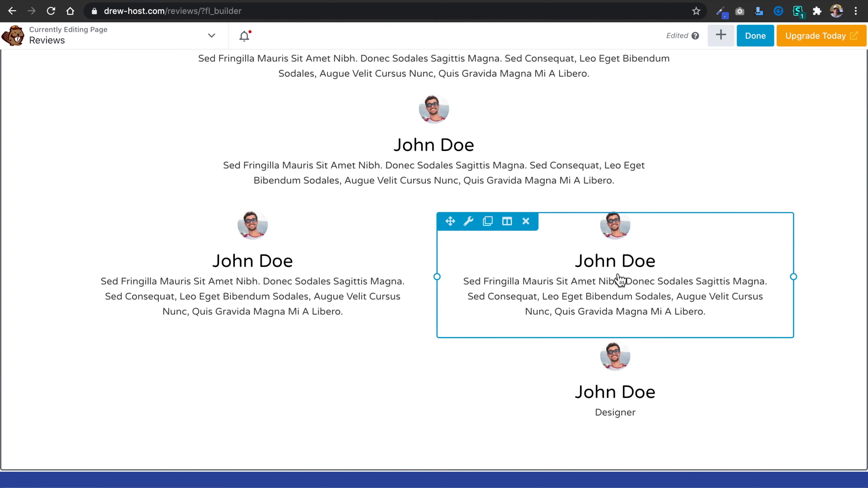
left_click(526, 352)
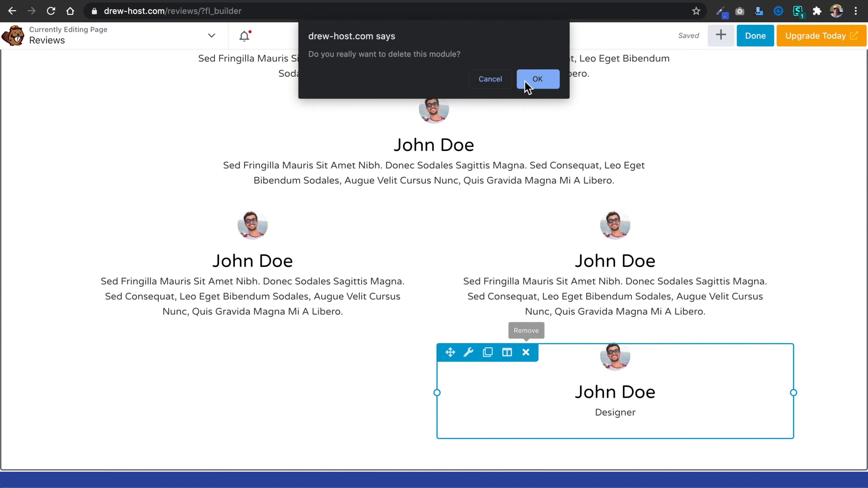
left_click(533, 78)
Duplicate the left-column and right-column testimonials once each to form a second pair.
scroll(443, 167, "up", 5)
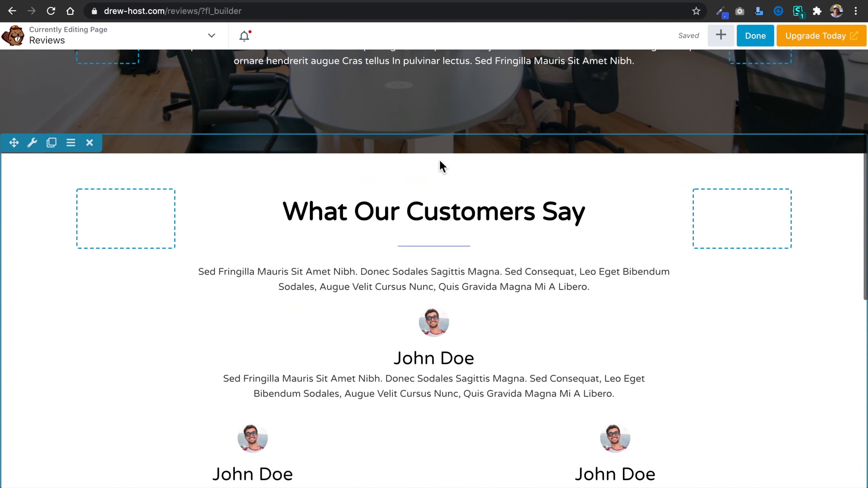
scroll(443, 168, "down", 6)
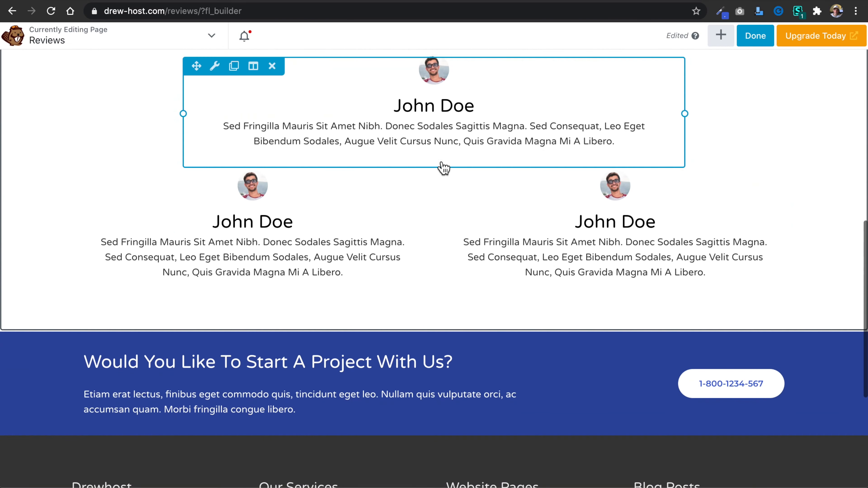
left_click(125, 182)
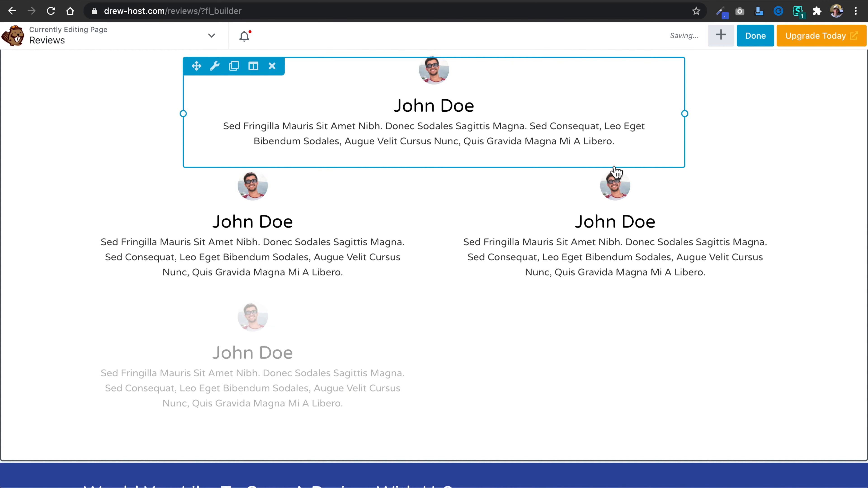
left_click(490, 184)
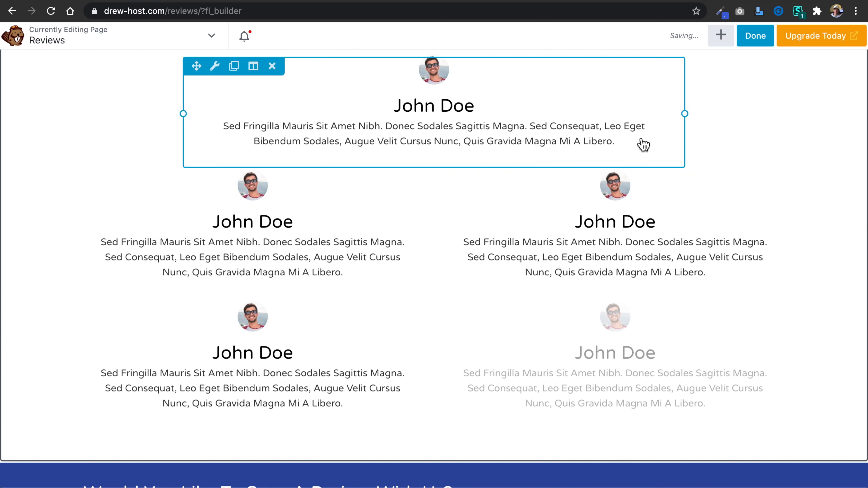
Finish editing the Reviews page and publish its changes.
scroll(763, 152, "up", 15)
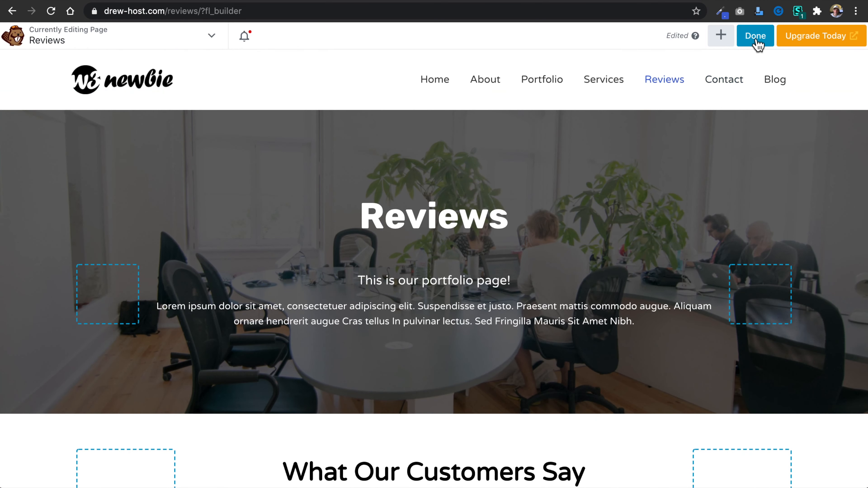
left_click(756, 37)
left_click(796, 39)
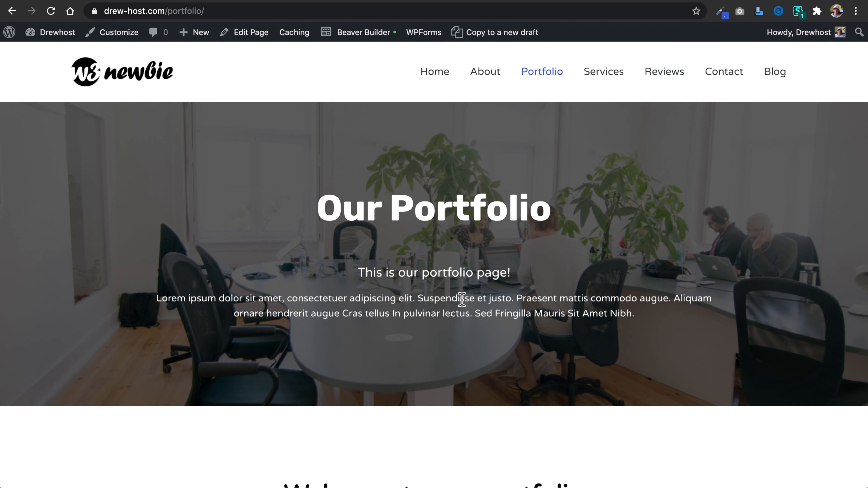
Open the live Portfolio page in Beaver Builder and go to its row of four View Products images.
scroll(462, 299, "down", 20)
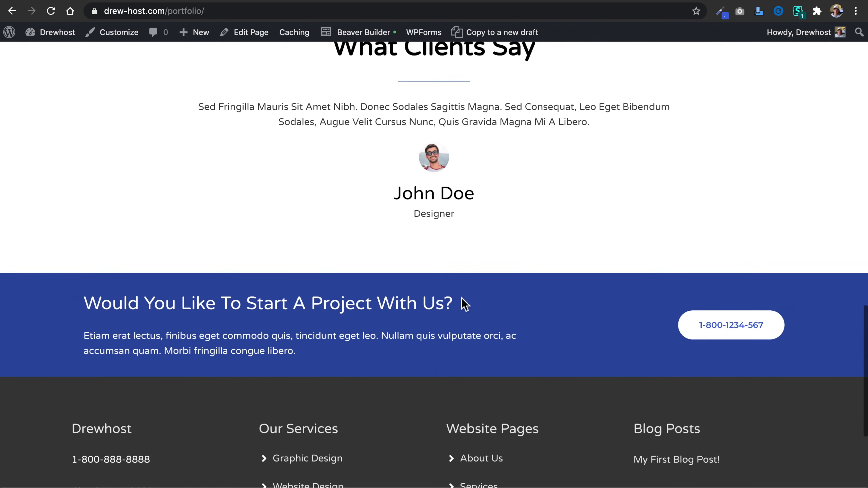
scroll(463, 303, "up", 8)
scroll(376, 226, "up", 15)
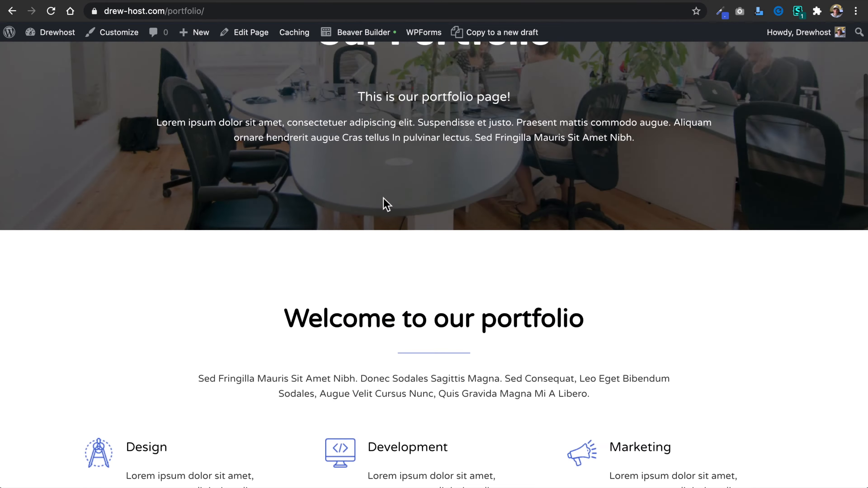
scroll(386, 202, "up", 3)
left_click(358, 34)
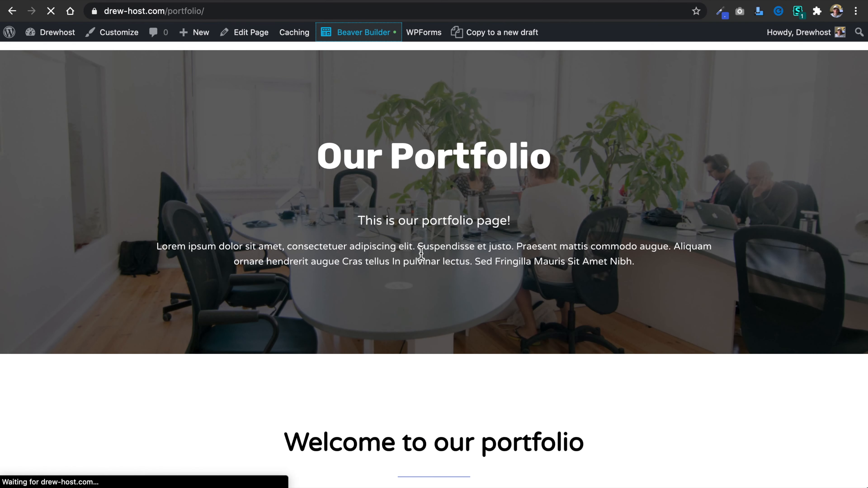
scroll(421, 253, "down", 10)
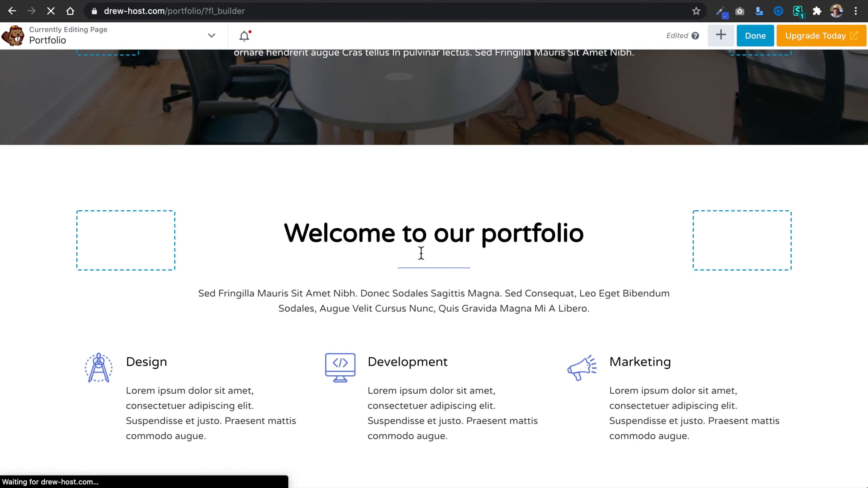
scroll(421, 253, "down", 6)
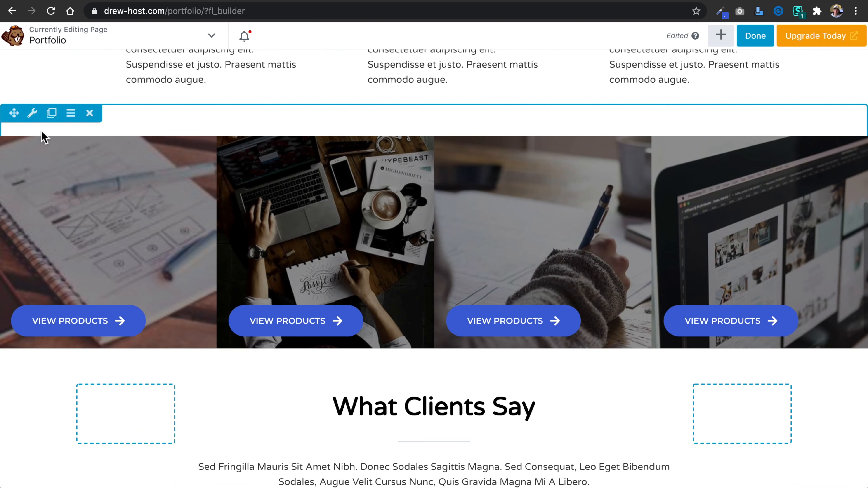
left_click(52, 113)
scroll(138, 277, "down", 5)
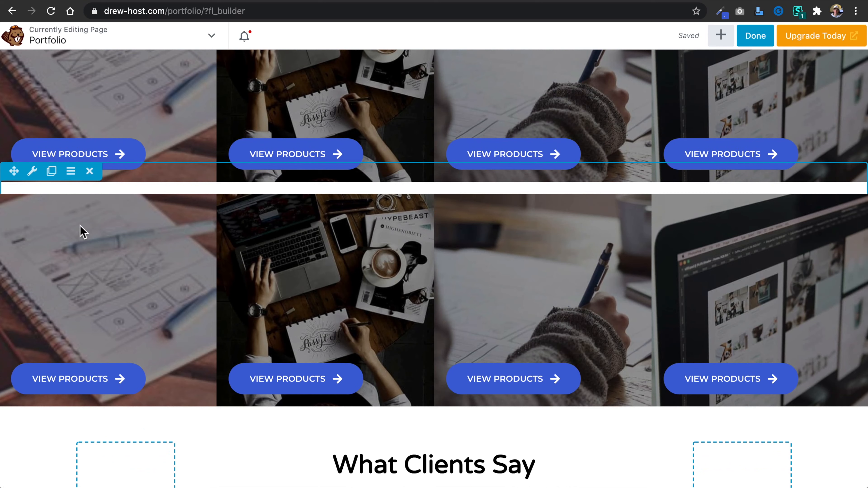
left_click(90, 171)
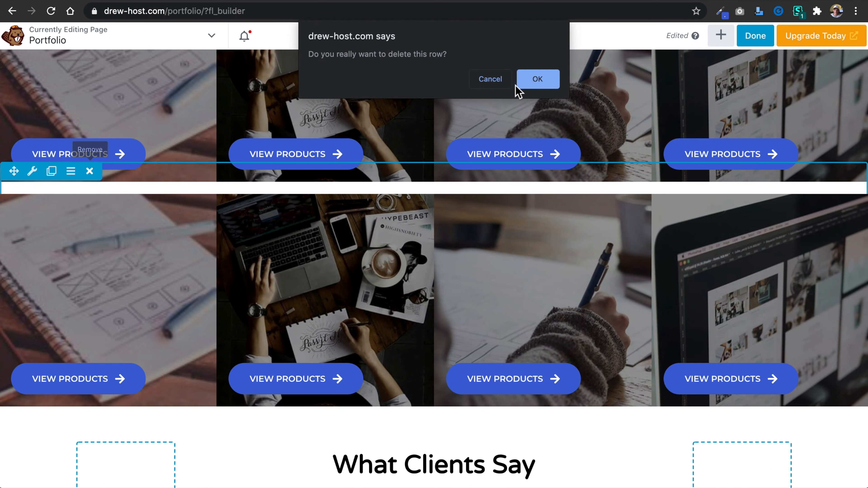
left_click(518, 84)
Confirm deleting the duplicated image row and delete the View Products button from each of the four remaining image columns.
scroll(242, 154, "up", 7)
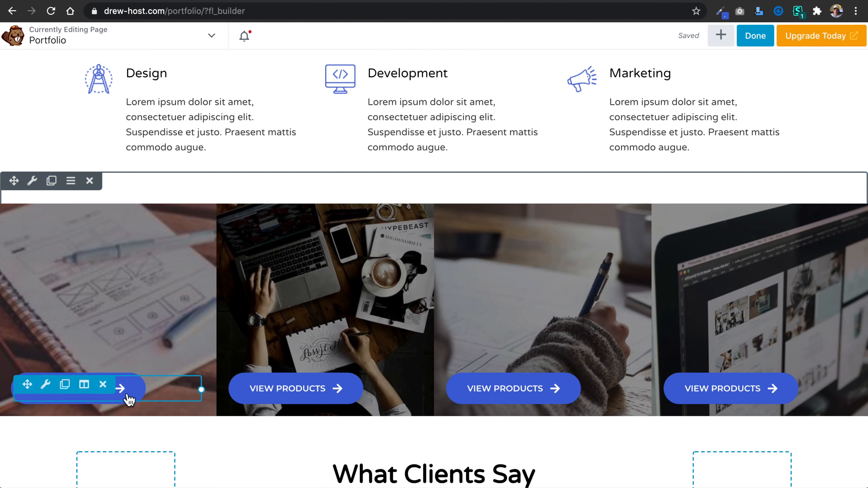
left_click(103, 385)
left_click(544, 83)
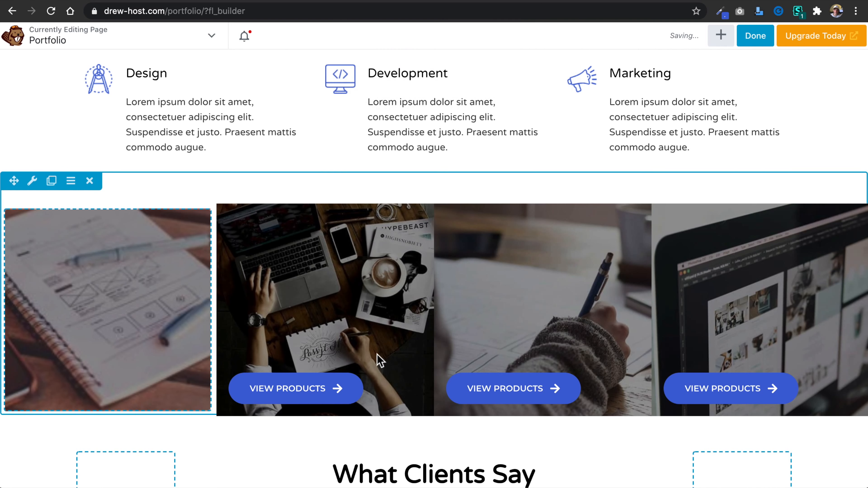
left_click(323, 385)
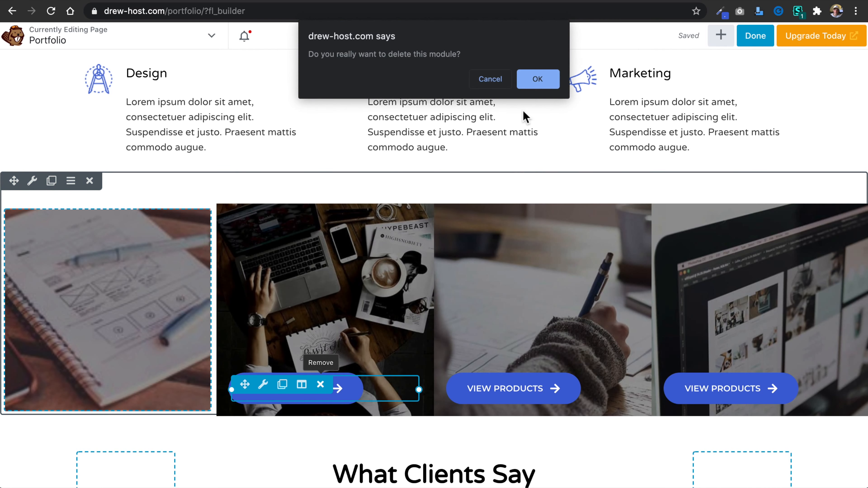
left_click(534, 76)
left_click(537, 387)
left_click(541, 84)
left_click(755, 384)
left_click(533, 80)
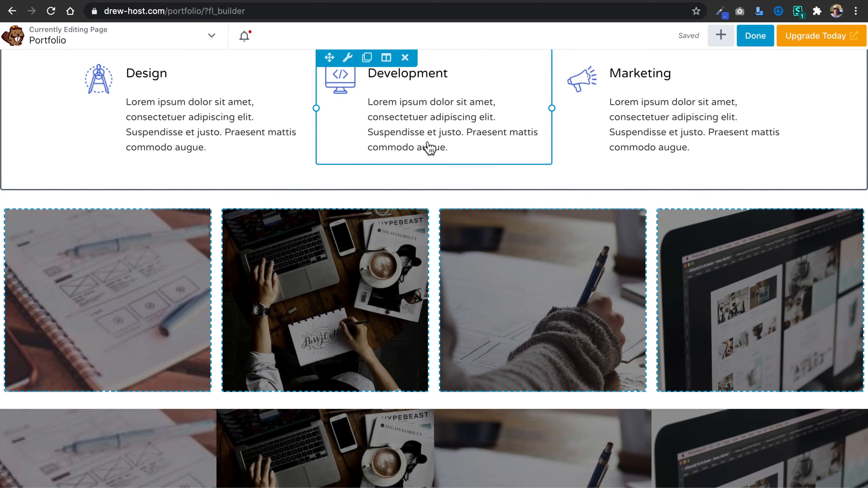
Duplicate the button-free image row and reorder the copy by swapping its first two columns and its last two columns.
scroll(428, 146, "down", 7)
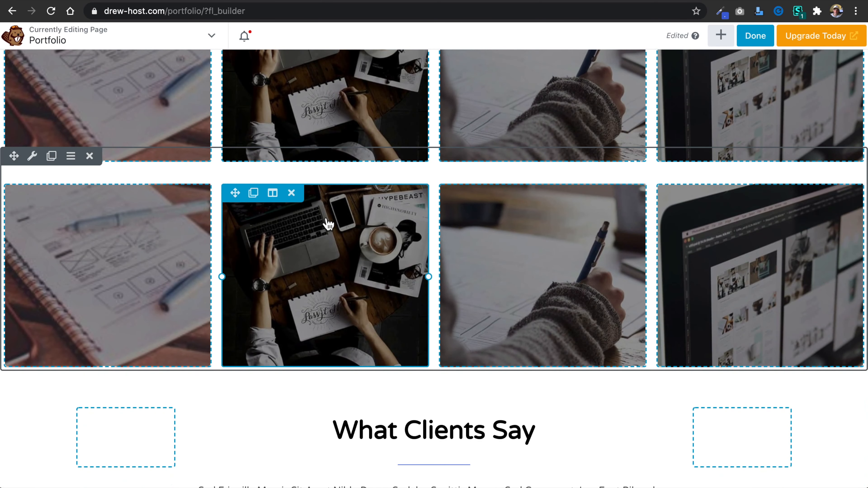
left_click_drag(235, 193, 3, 265)
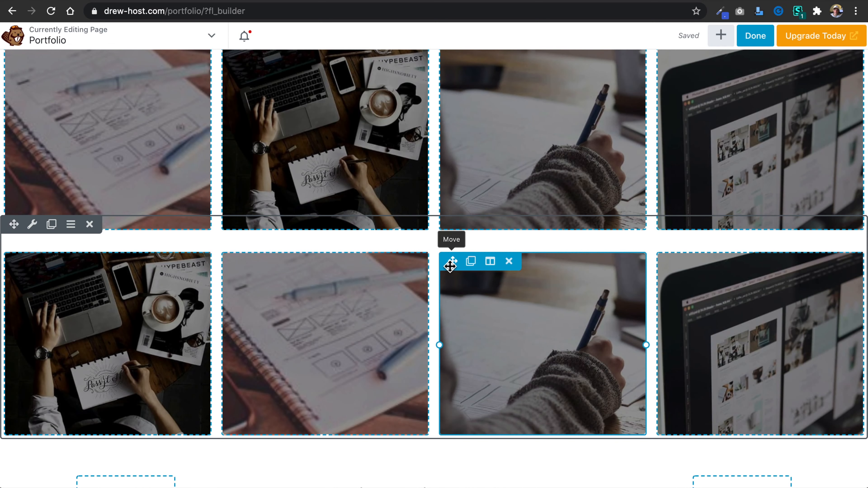
left_click_drag(452, 266, 854, 344)
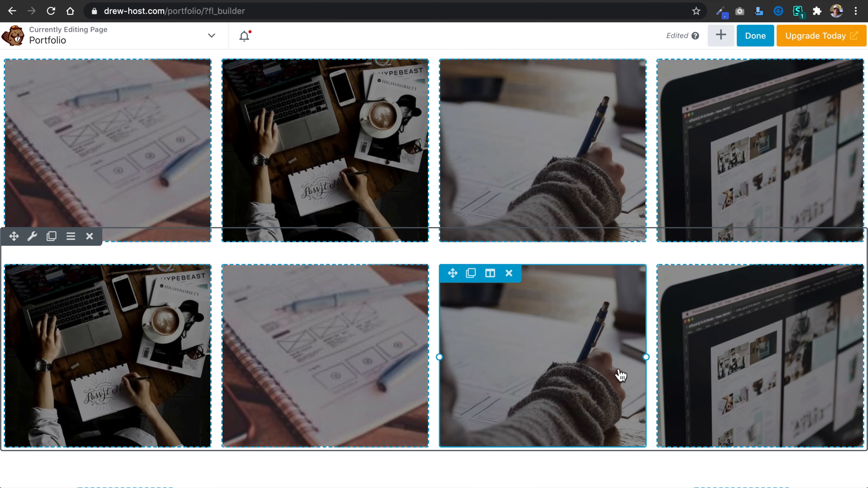
left_click_drag(670, 273, 580, 348)
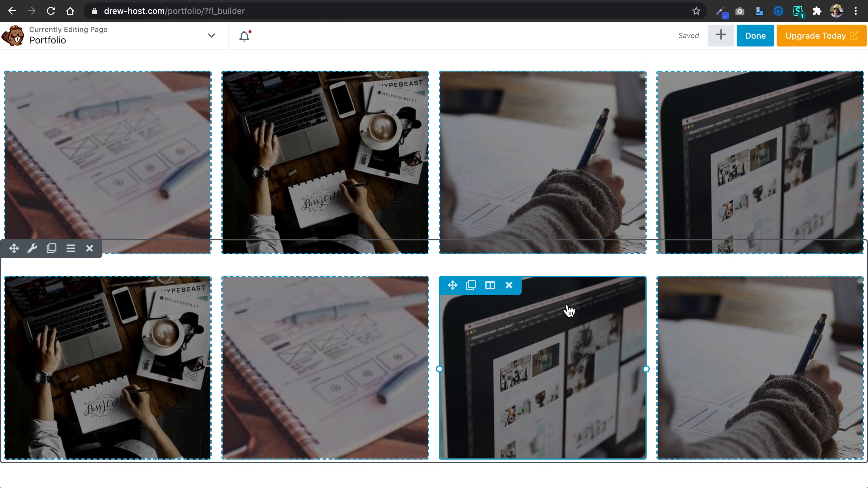
Finish editing the Portfolio page, publish its changes and look over the live page.
scroll(568, 310, "up", 5)
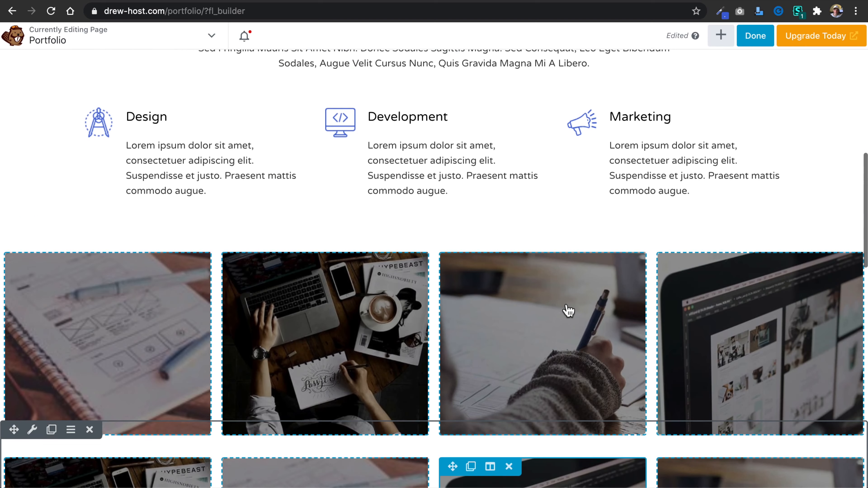
left_click(748, 44)
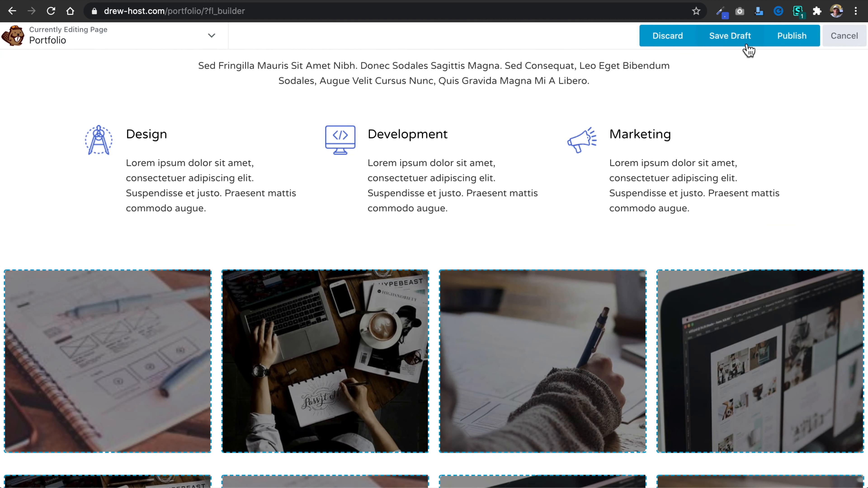
left_click(791, 38)
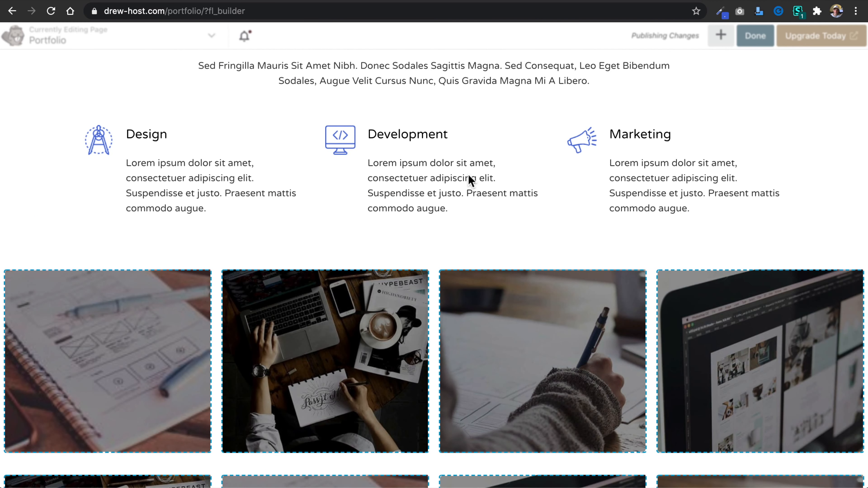
scroll(468, 175, "down", 9)
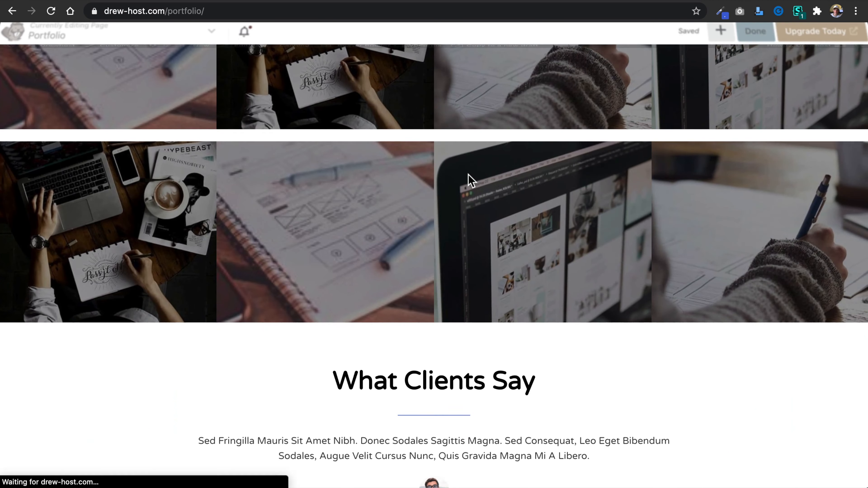
scroll(467, 179, "down", 10)
scroll(468, 176, "down", 1)
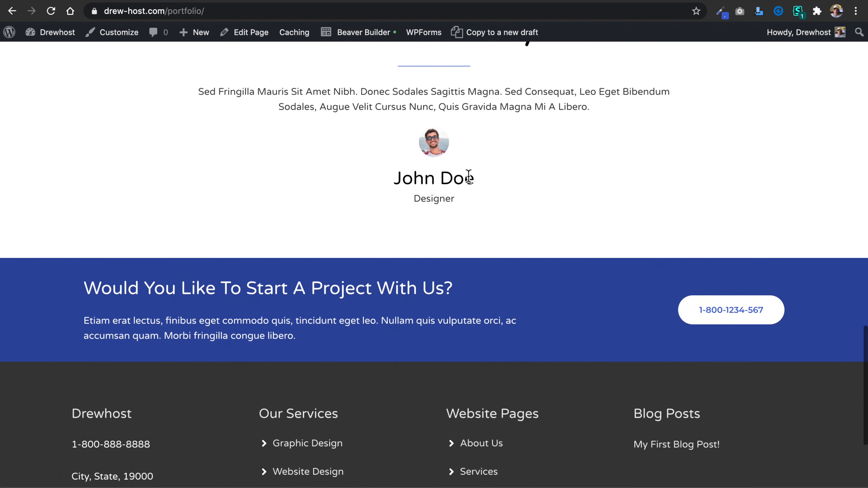
Open the live Contact page and examine its logo row, contact details and consultation form.
scroll(456, 185, "up", 20)
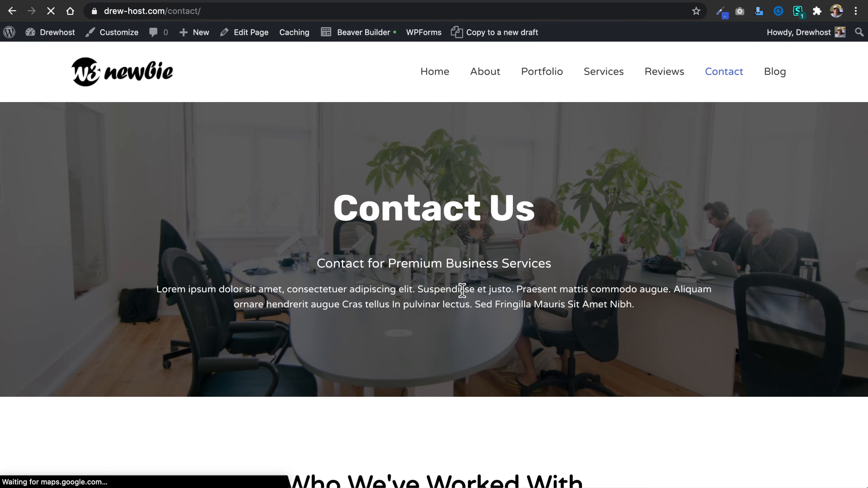
scroll(462, 291, "down", 10)
scroll(462, 293, "down", 7)
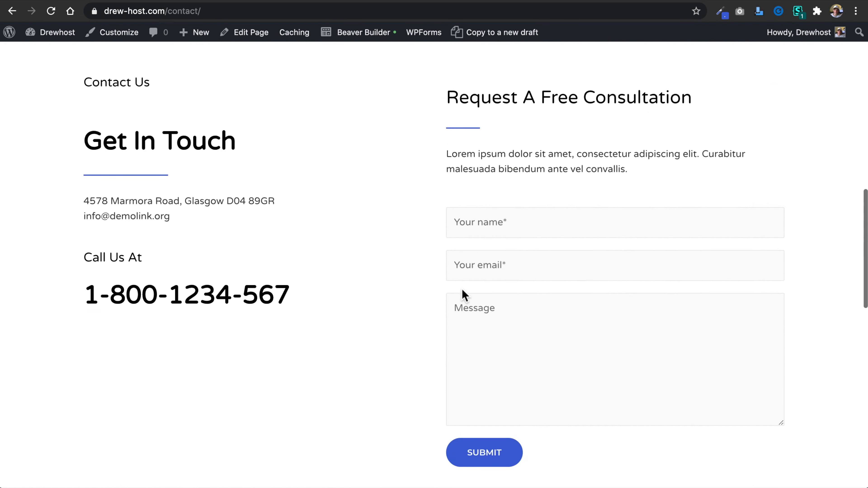
scroll(489, 254, "up", 2)
left_click(509, 229)
left_click(503, 276)
scroll(535, 123, "up", 9)
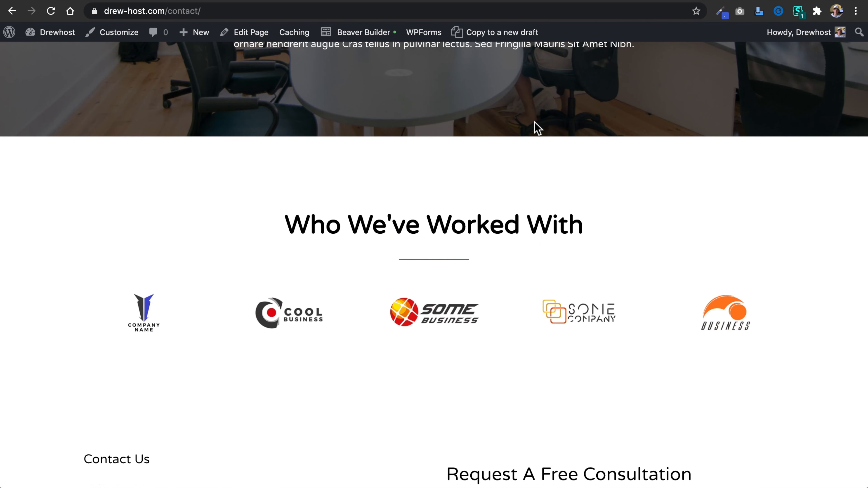
scroll(534, 128, "up", 6)
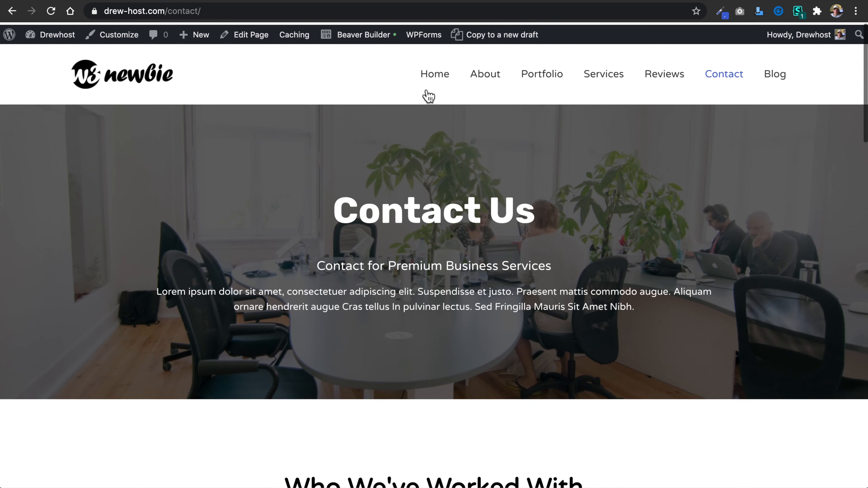
Open the Contact page in Beaver Builder and delete its "Who We've Worked With" logo row.
left_click(368, 42)
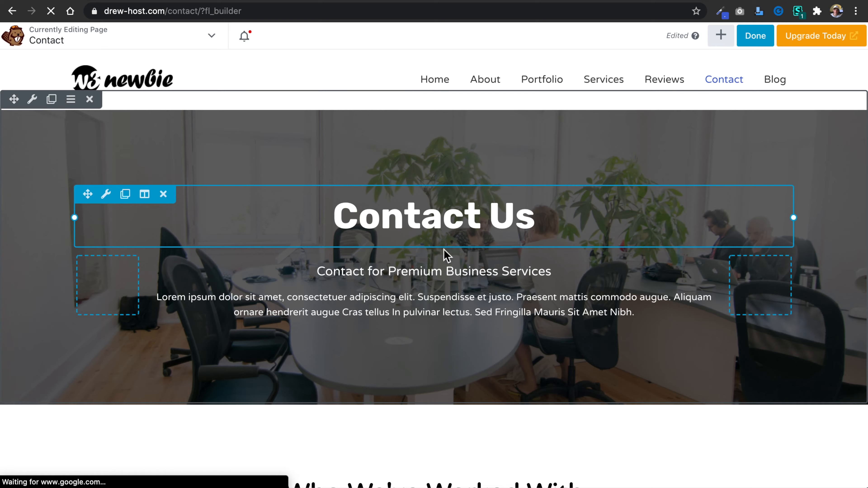
scroll(444, 256, "down", 7)
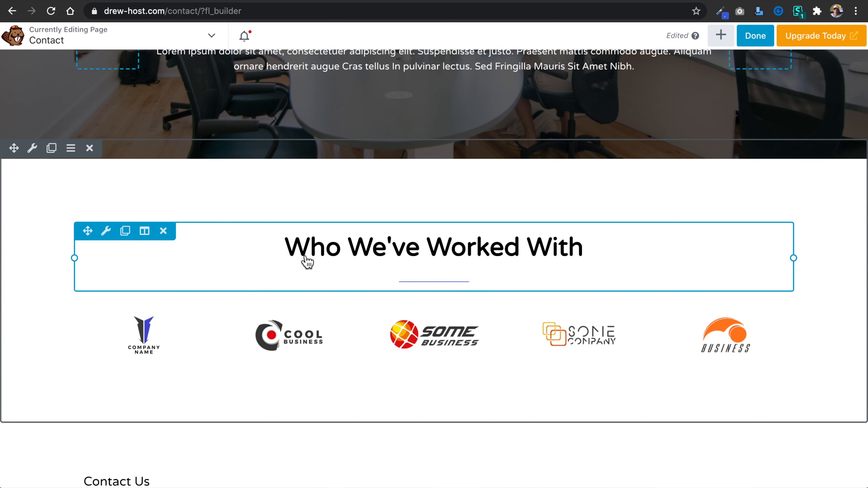
left_click(90, 147)
left_click(528, 80)
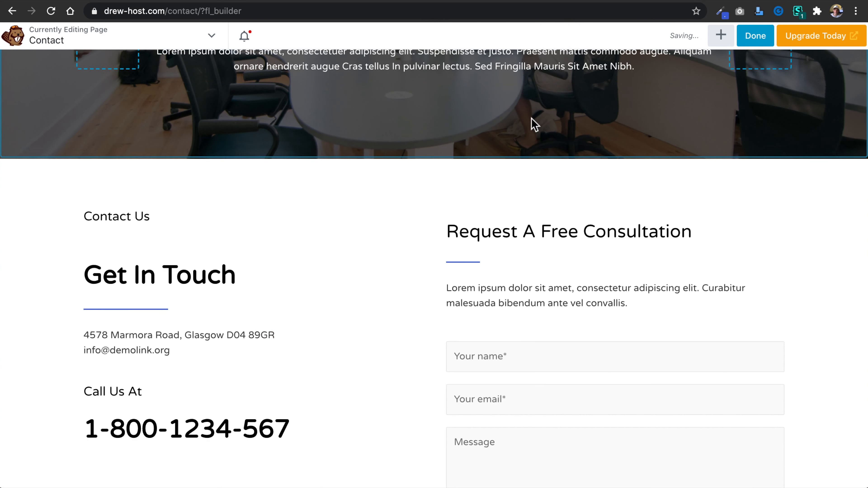
Finish editing the Contact page and publish its changes.
scroll(378, 265, "down", 5)
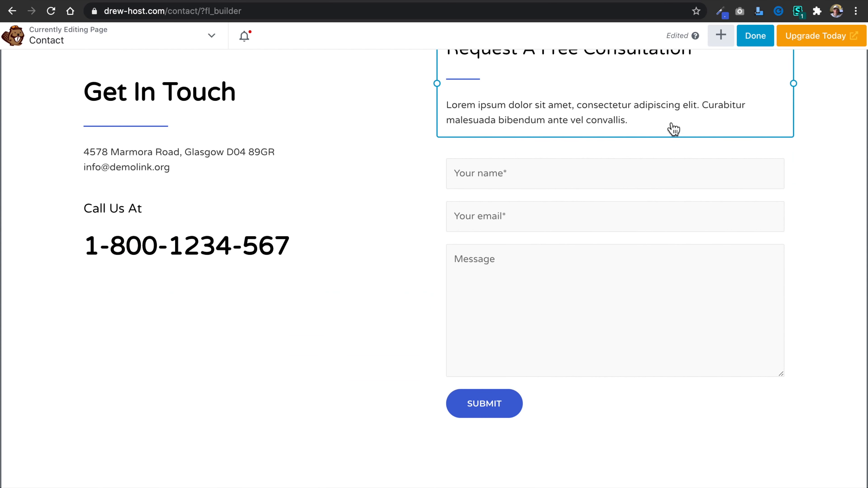
left_click(755, 35)
left_click(793, 35)
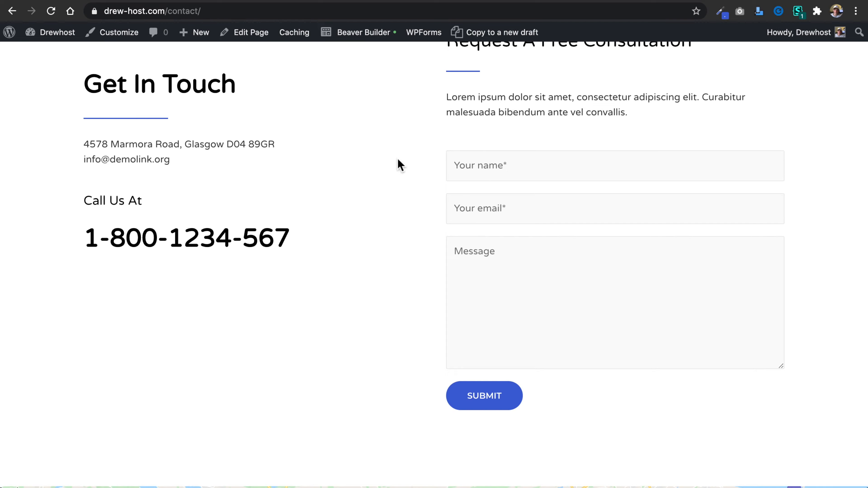
Return to the WordPress admin and open the Contact Form in WPForms for editing.
scroll(393, 166, "up", 3)
mouse_move(53, 35)
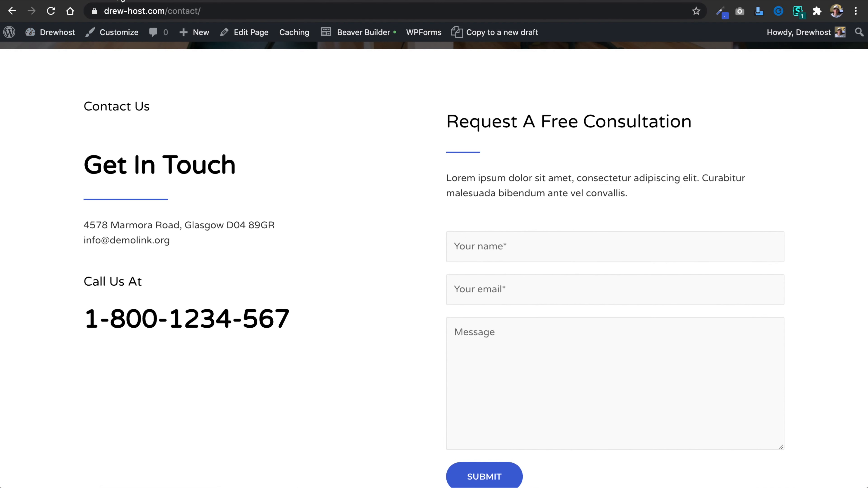
left_click(112, 0)
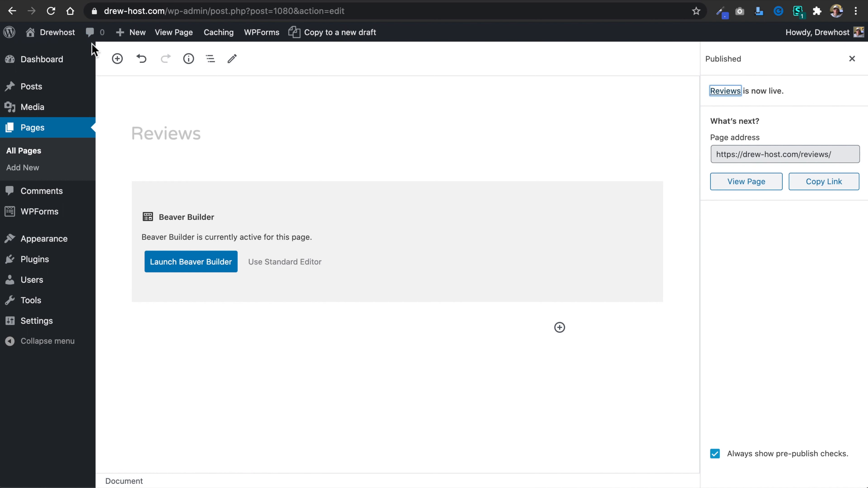
mouse_move(55, 73)
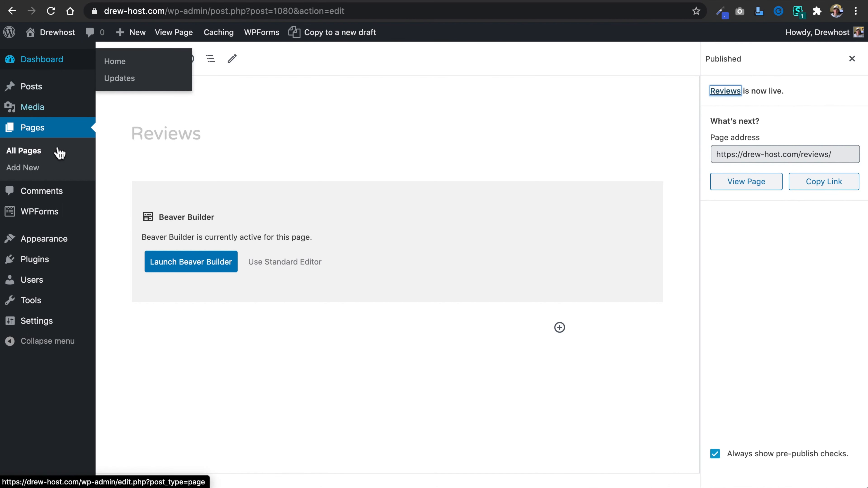
mouse_move(59, 219)
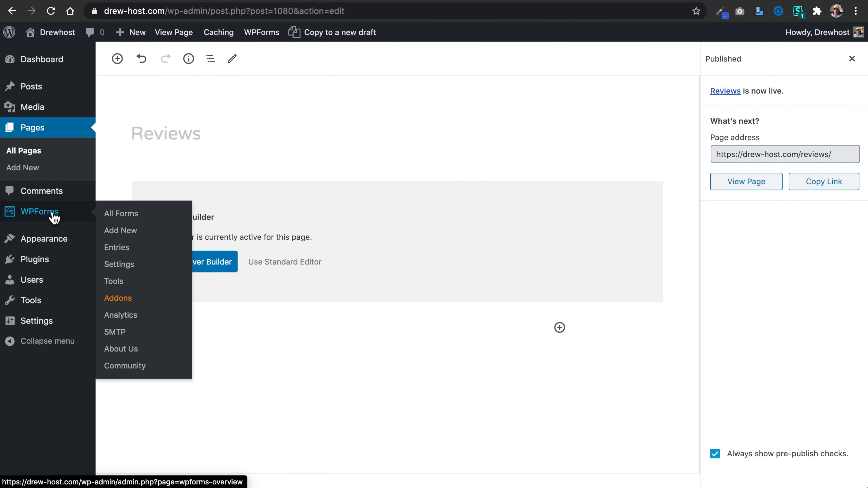
left_click(54, 218)
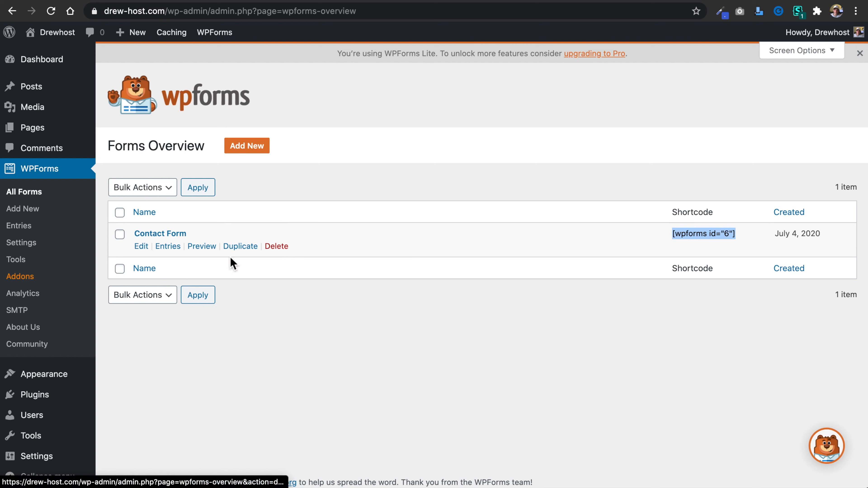
left_click(142, 253)
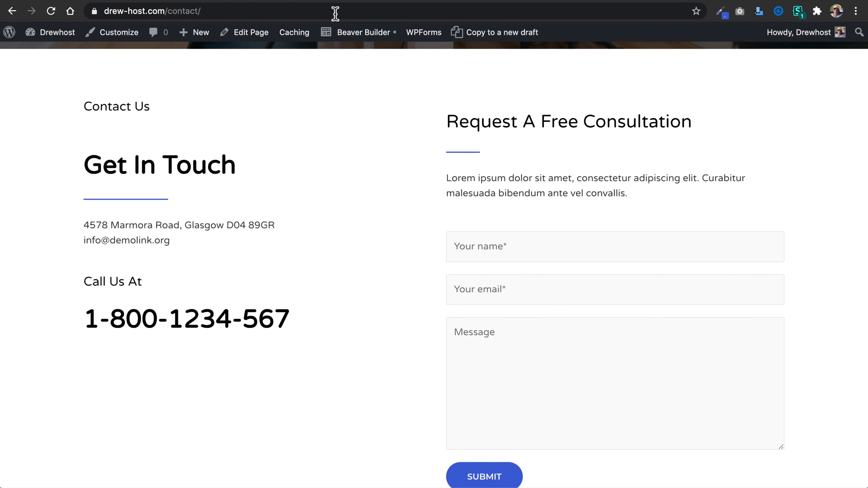
Inspect the WPForms shortcode in the HTML module of the Contact page's form, leaving Beaver Builder without keeping changes.
left_click(368, 34)
scroll(536, 205, "down", 2)
left_click(470, 158)
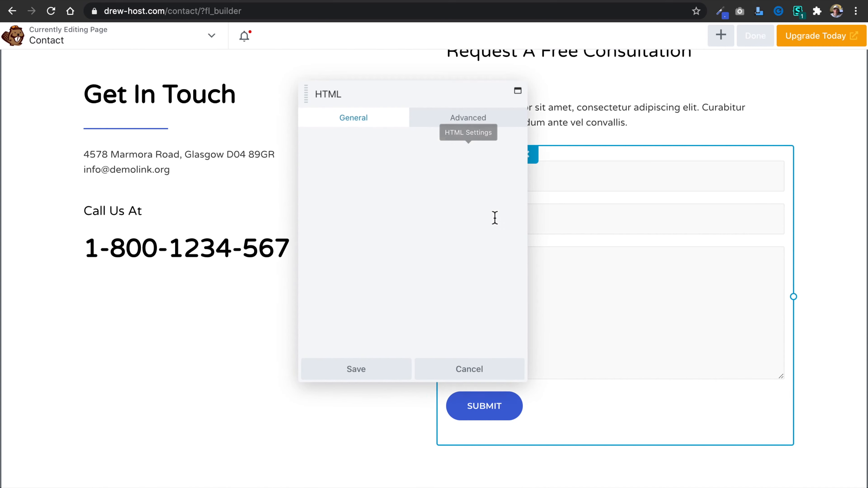
left_click_drag(335, 144, 508, 144)
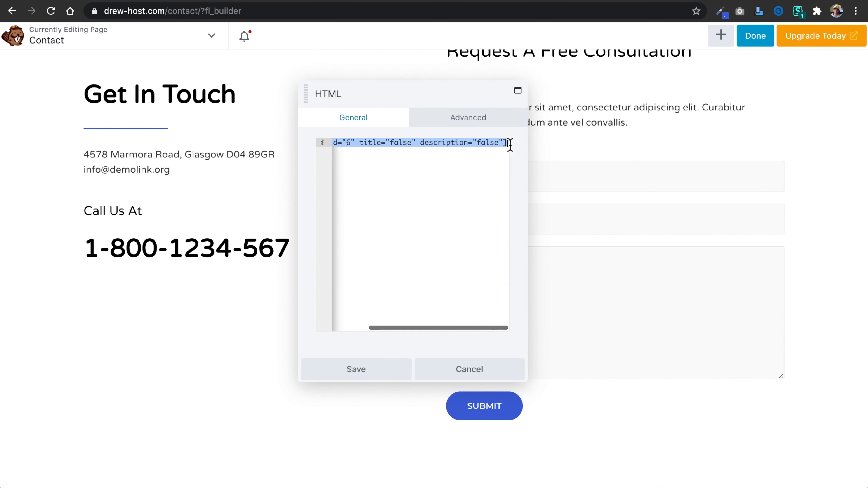
left_click(398, 180)
left_click_drag(373, 146, 317, 152)
left_click(387, 146)
left_click(482, 376)
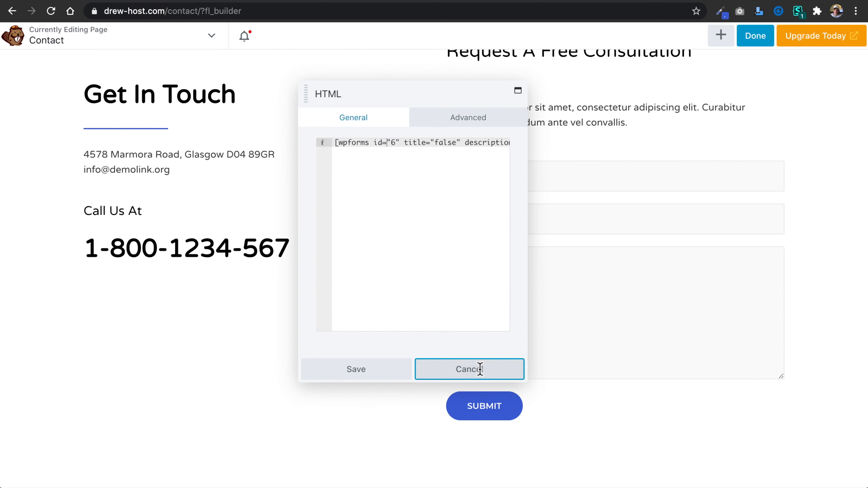
left_click(747, 38)
left_click(682, 46)
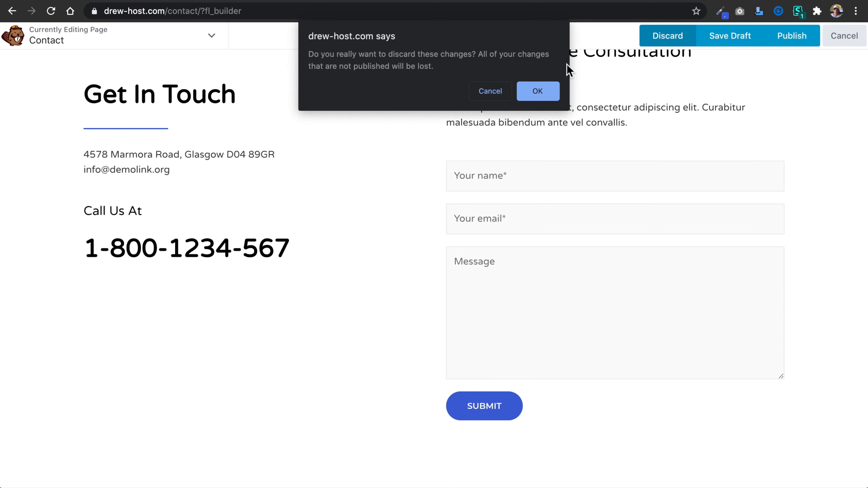
left_click(550, 93)
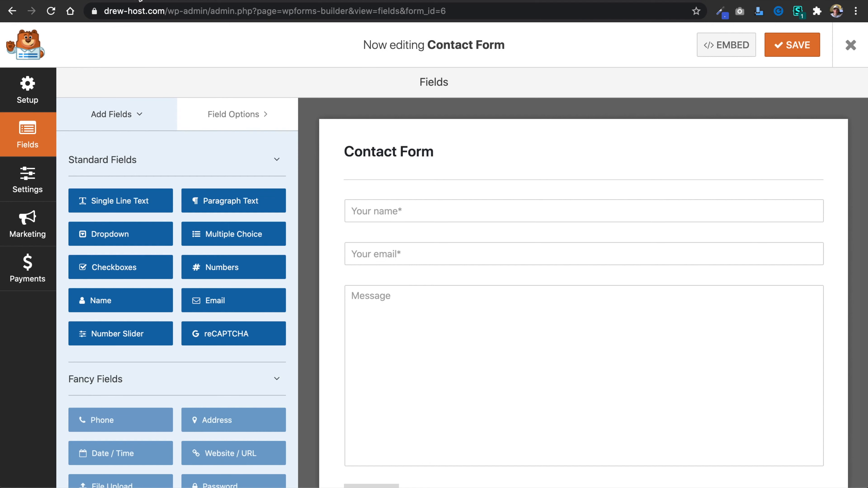
Add a dropdown field between the name and email fields of the Contact Form and label it "Select A Service".
scroll(330, 181, "down", 2)
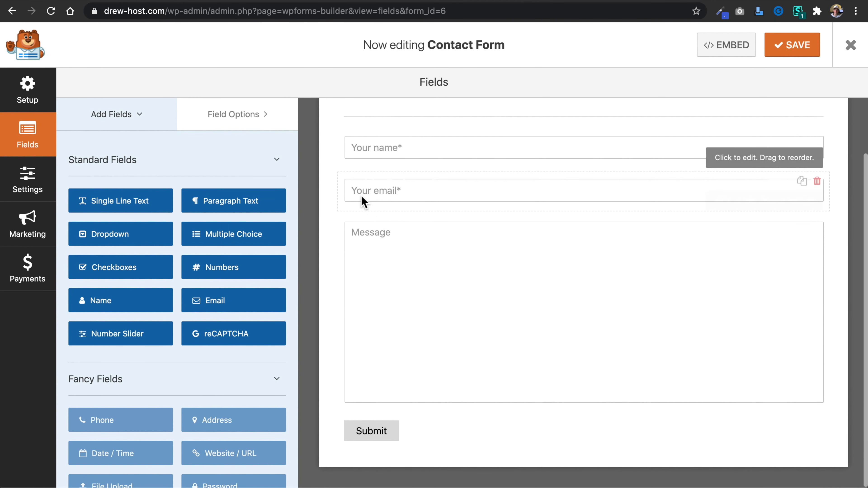
scroll(414, 233, "up", 2)
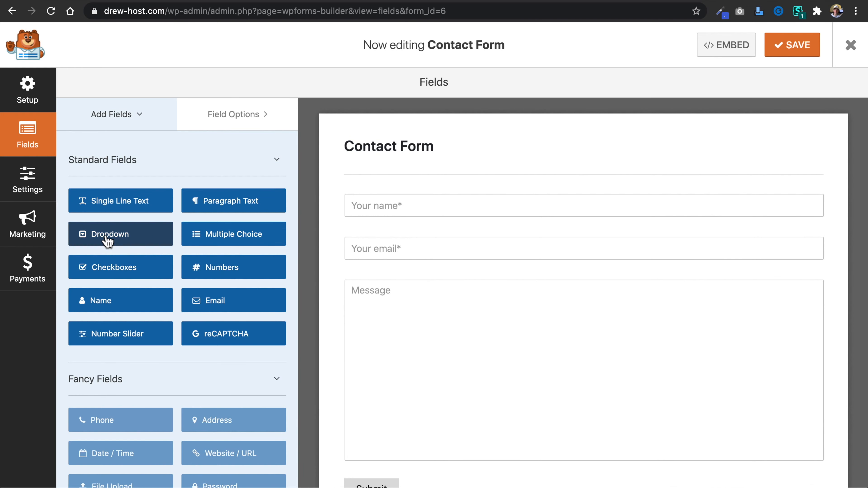
left_click_drag(108, 240, 393, 235)
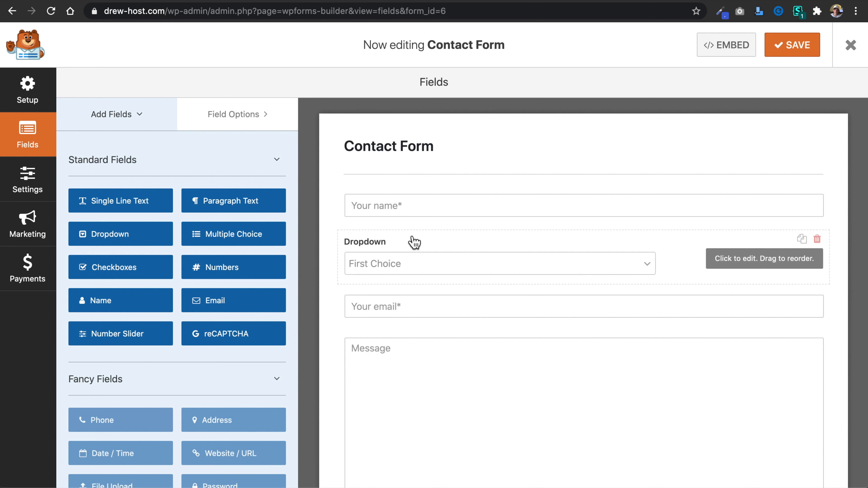
left_click(552, 267)
left_click_drag(135, 215, 82, 216)
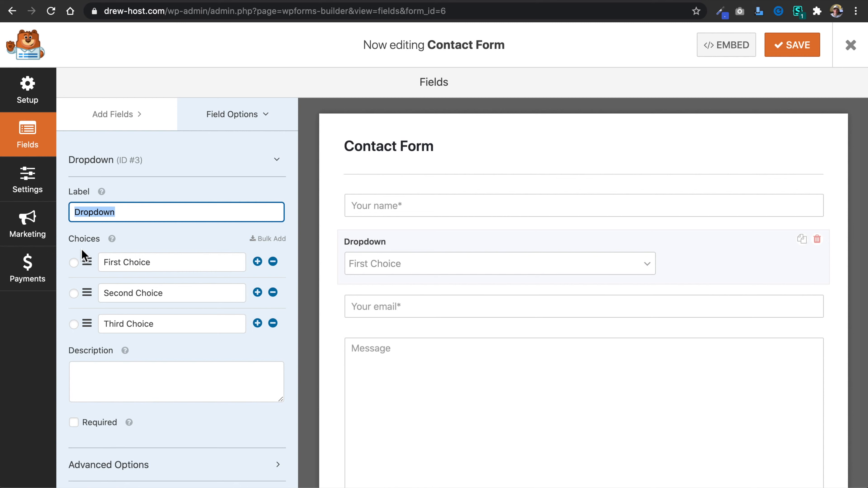
type("Select A Service")
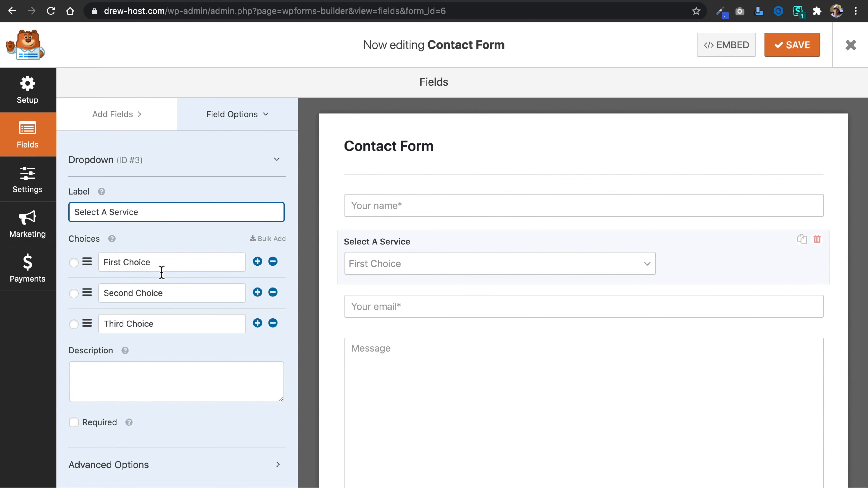
Select the text of the first choice in the Select A Service dropdown for editing.
left_click_drag(161, 272, 110, 267)
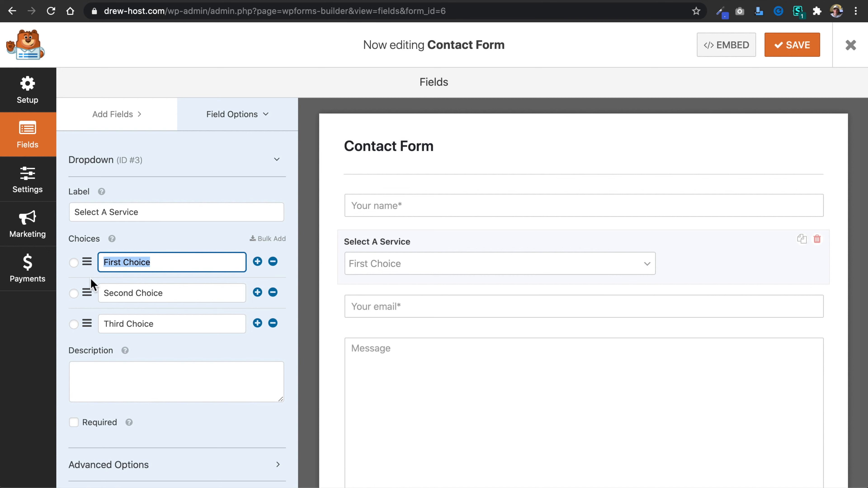
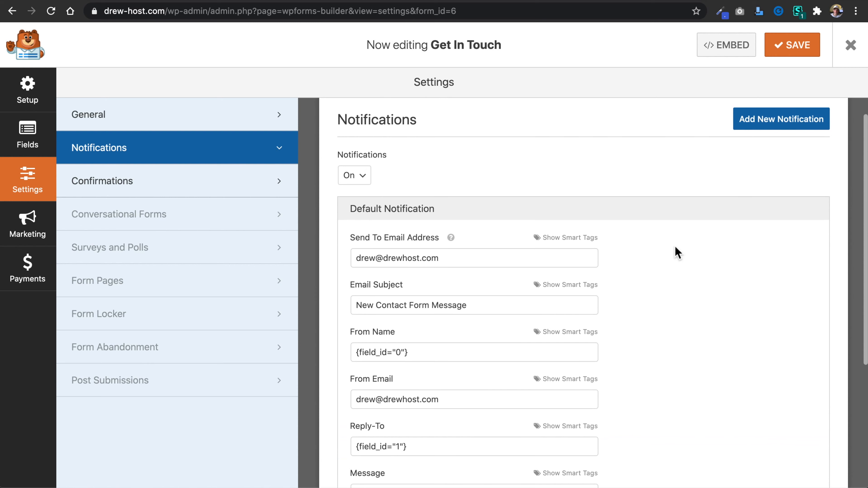
Save the Get In Touch form and reload the live Contact page to check its Select A Service dropdown.
left_click(791, 45)
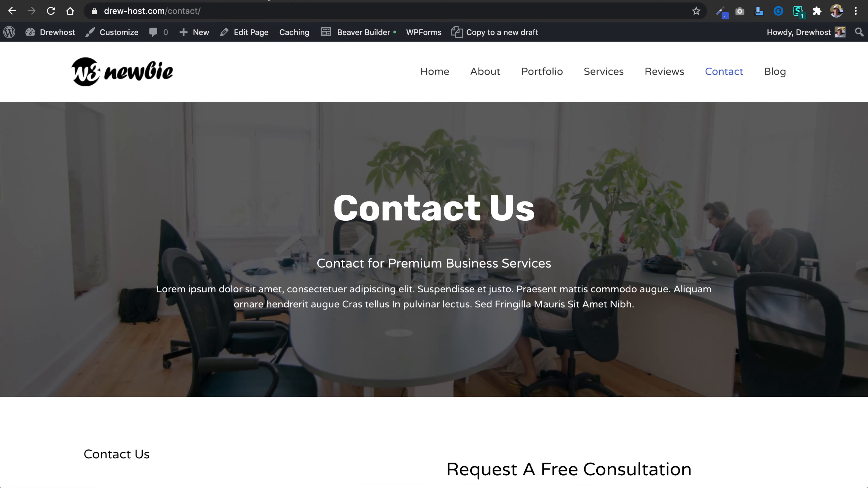
scroll(458, 181, "down", 8)
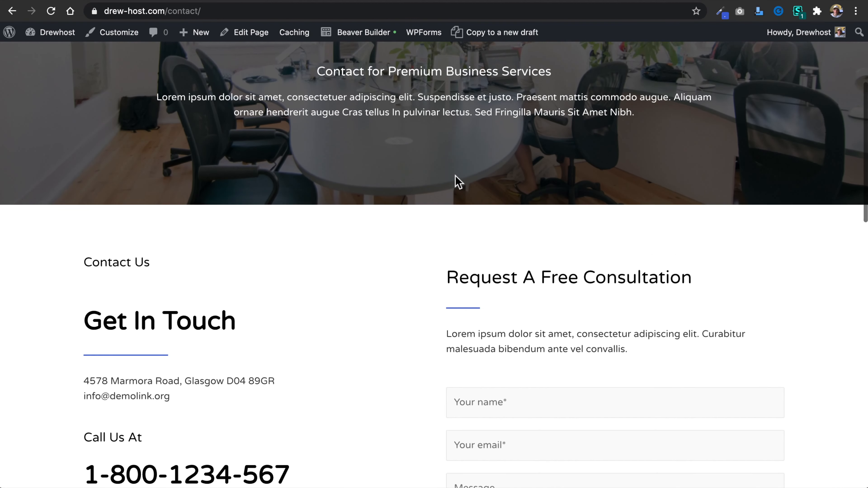
scroll(455, 180, "up", 3)
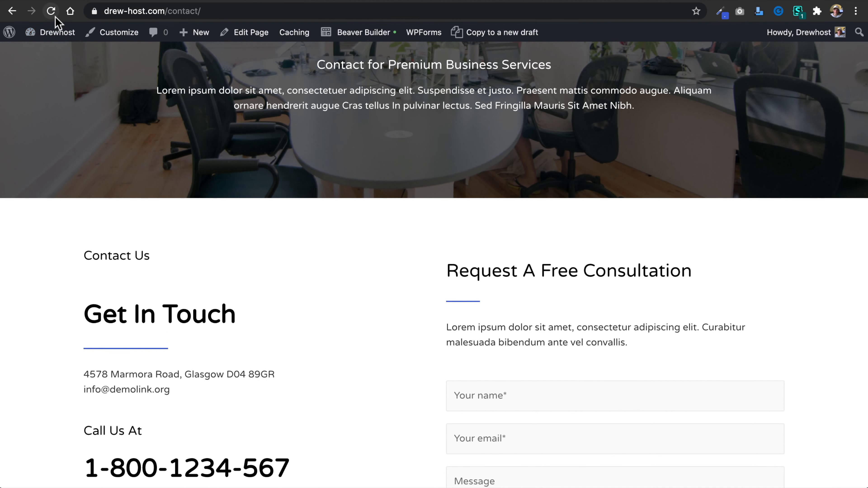
left_click(51, 11)
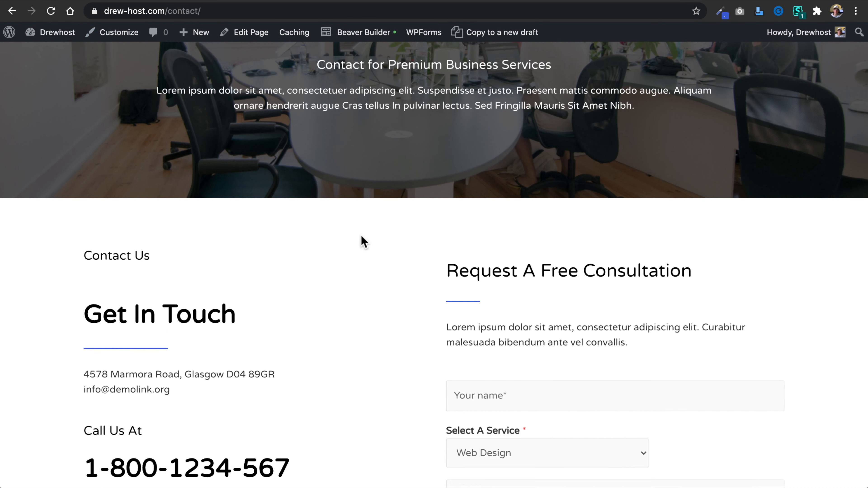
scroll(360, 235, "down", 8)
scroll(360, 235, "up", 1)
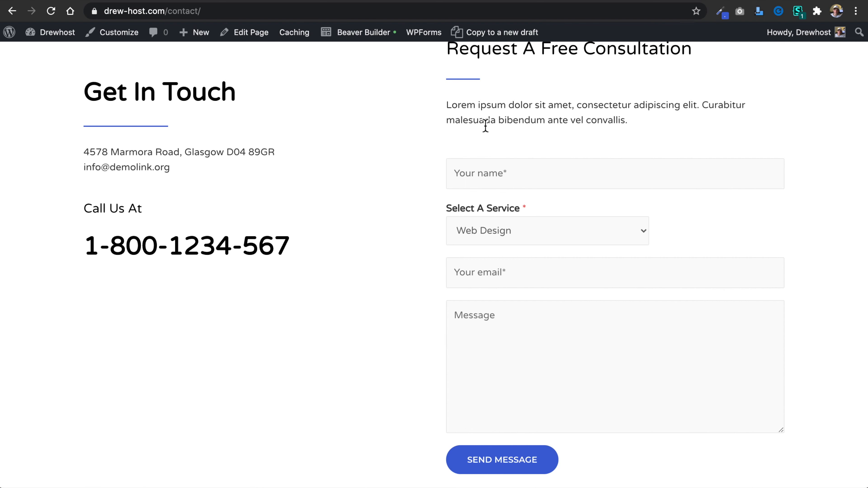
Fill in the contact form's name and email fields and choose Web Development as the service.
left_click(504, 175)
type("Drew")
left_click(544, 237)
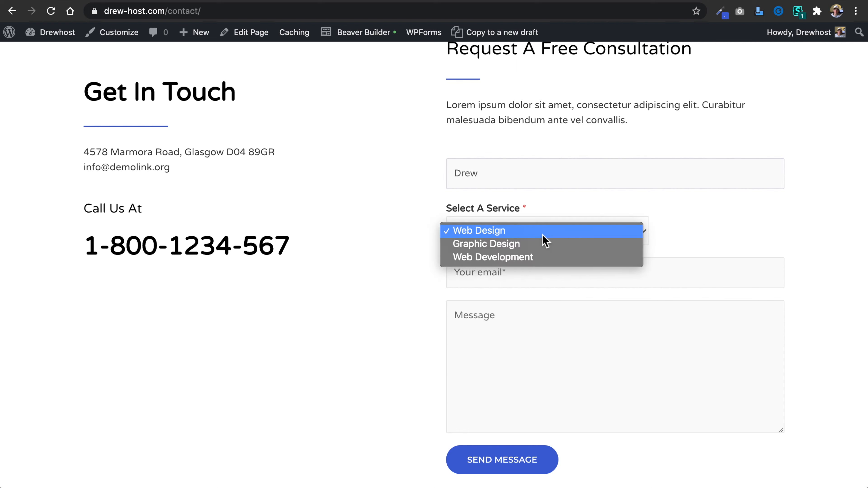
left_click(549, 258)
left_click(543, 267)
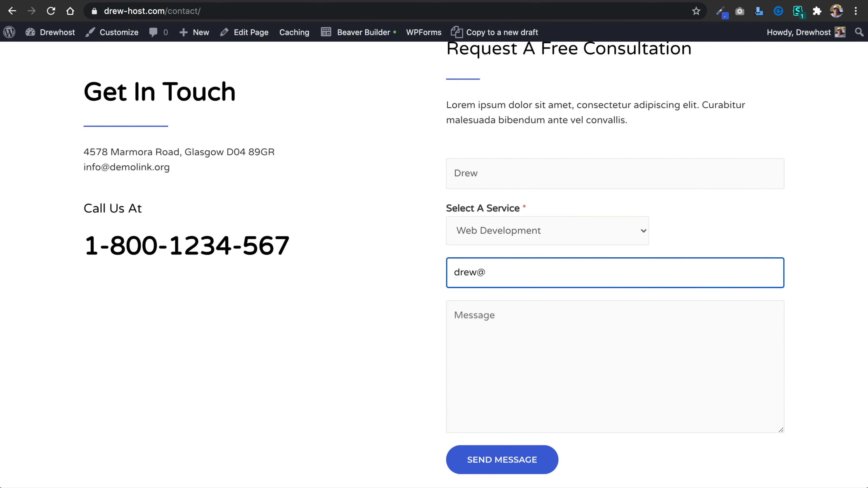
Enter the message "Hi! I'm interested in Drewhost.com developing my website for me! -Me" and submit the contact form.
left_click(539, 327)
type("Hi!")
key("Return")
type("I'm interested in Drewhost.com developing my website for me!")
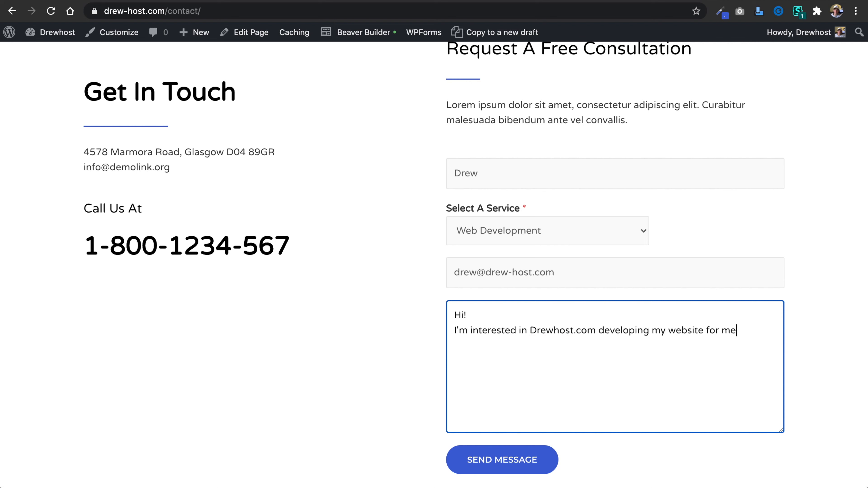
left_click(523, 463)
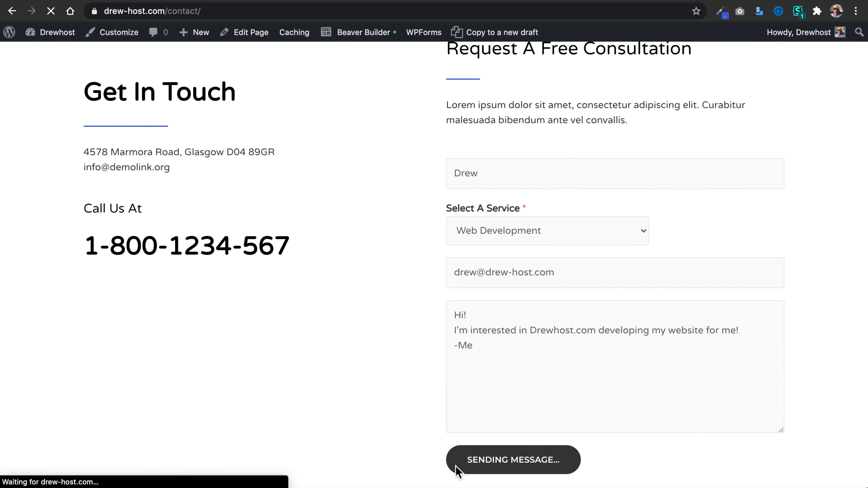
scroll(424, 466, "down", 6)
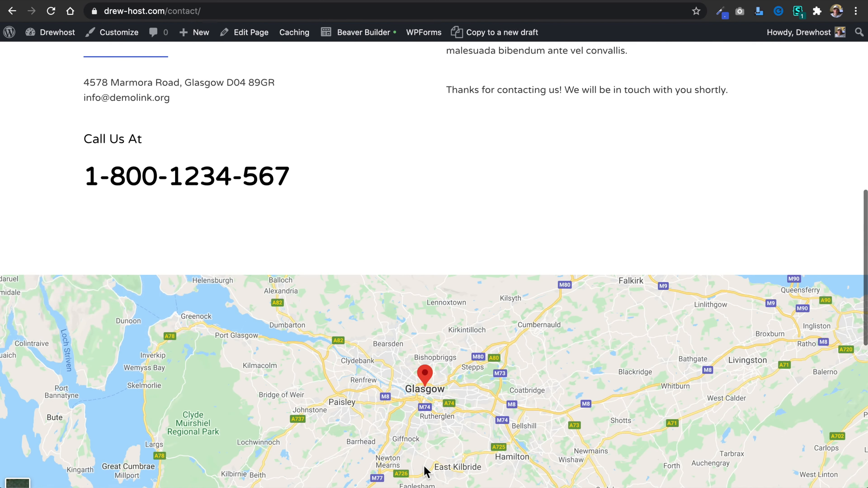
scroll(553, 190, "up", 3)
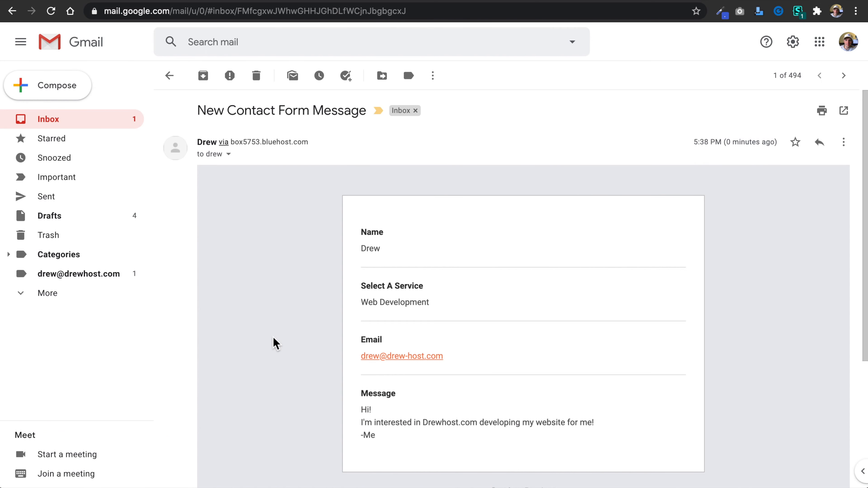
Switch to Gmail and review the New Contact Form Message notification's submitted fields.
scroll(276, 343, "down", 2)
scroll(276, 343, "up", 2)
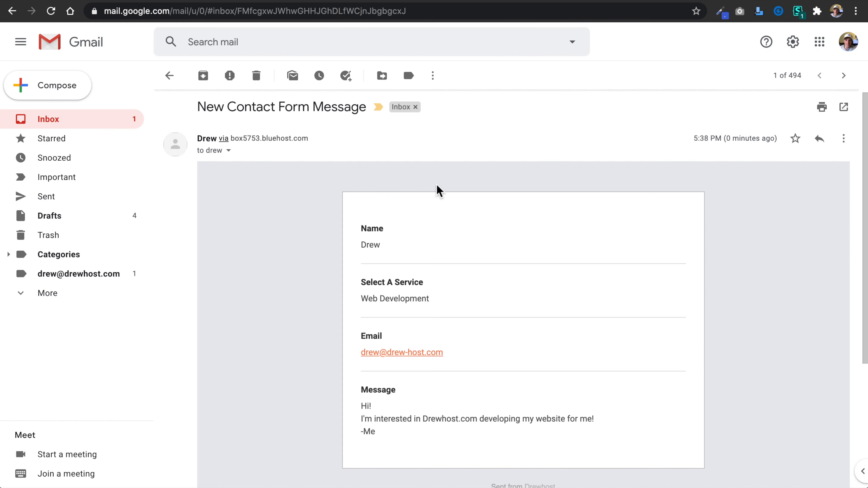
scroll(440, 191, "up", 1)
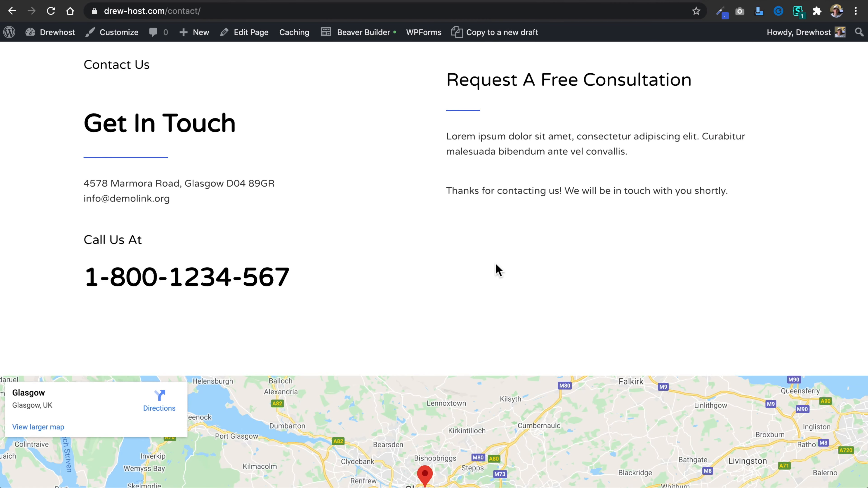
scroll(496, 269, "down", 6)
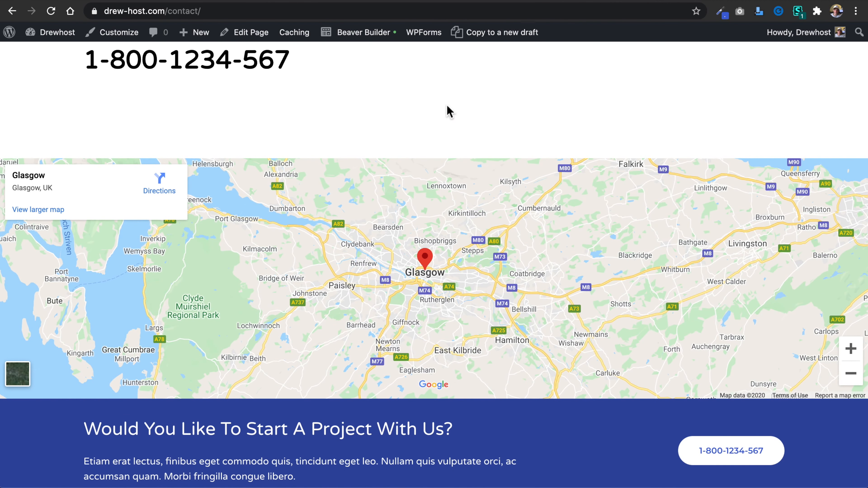
Return to the Contact page, edit it with Beaver Builder and open the HTML module holding the map's iframe code.
left_click(361, 32)
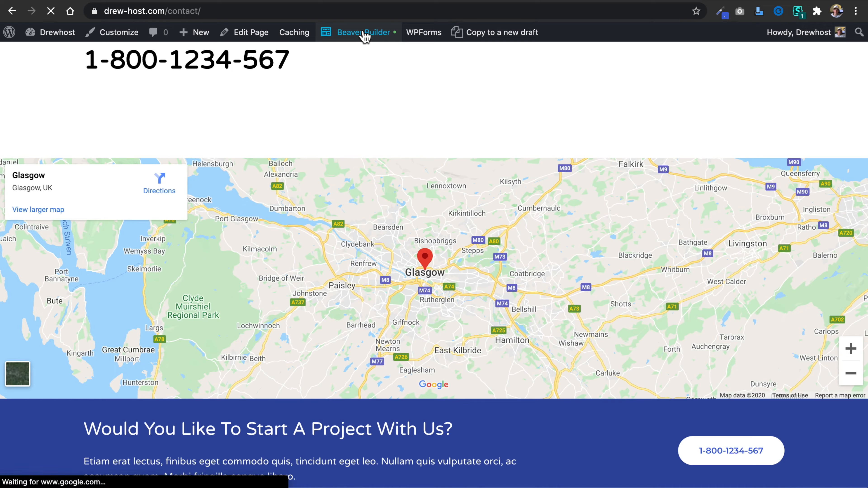
scroll(492, 240, "down", 10)
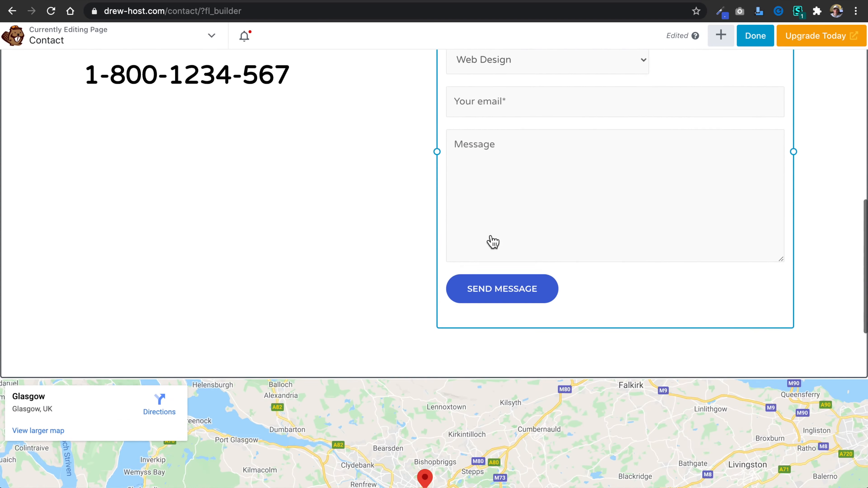
scroll(492, 241, "down", 2)
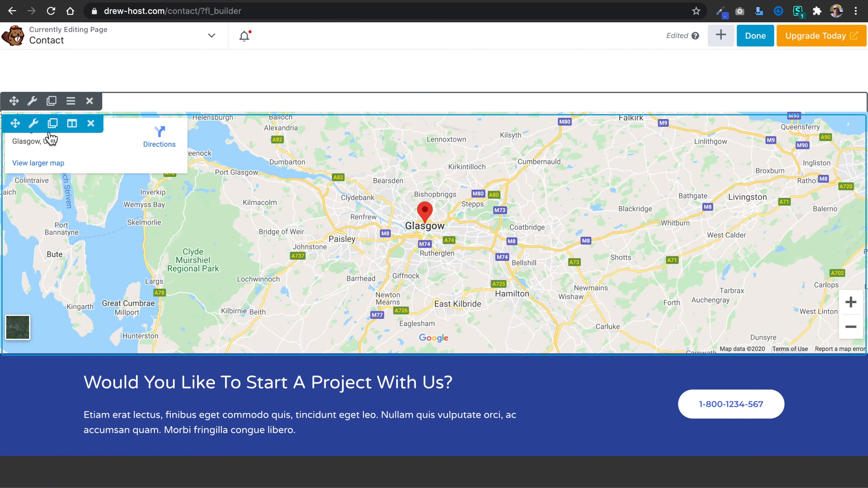
left_click(38, 127)
scroll(452, 178, "right", 1)
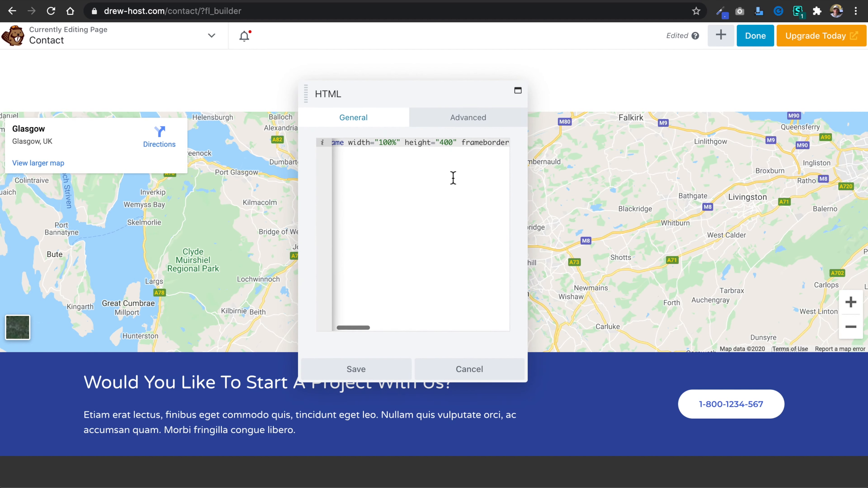
scroll(459, 153, "right", 6)
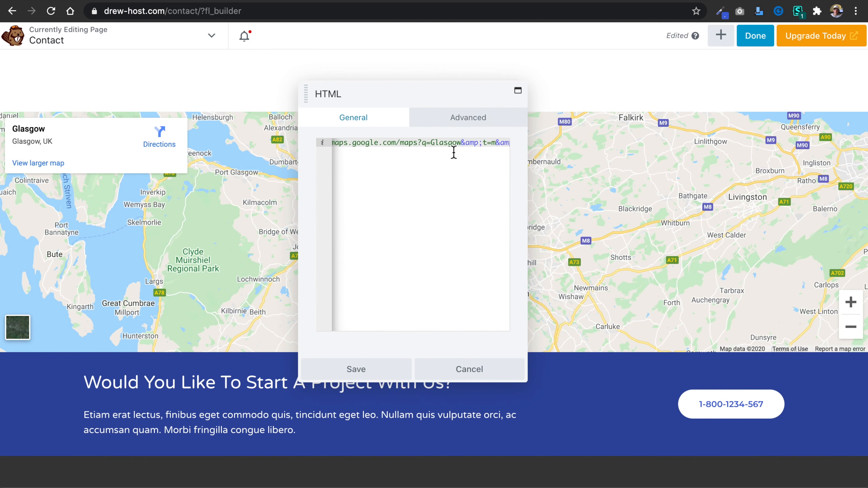
Enlarge the HTML module's settings window and select the Google Maps URL in the iframe's src attribute.
left_click_drag(526, 341, 864, 432)
left_click_drag(771, 93, 573, 92)
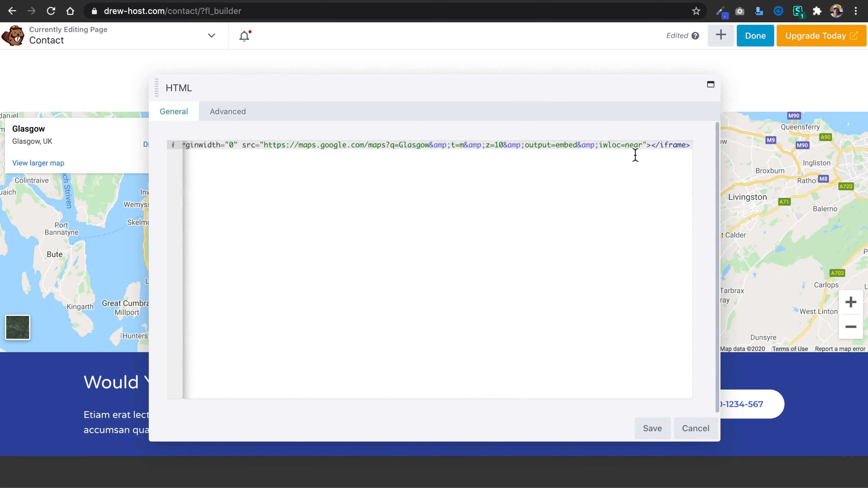
left_click_drag(648, 149, 266, 151)
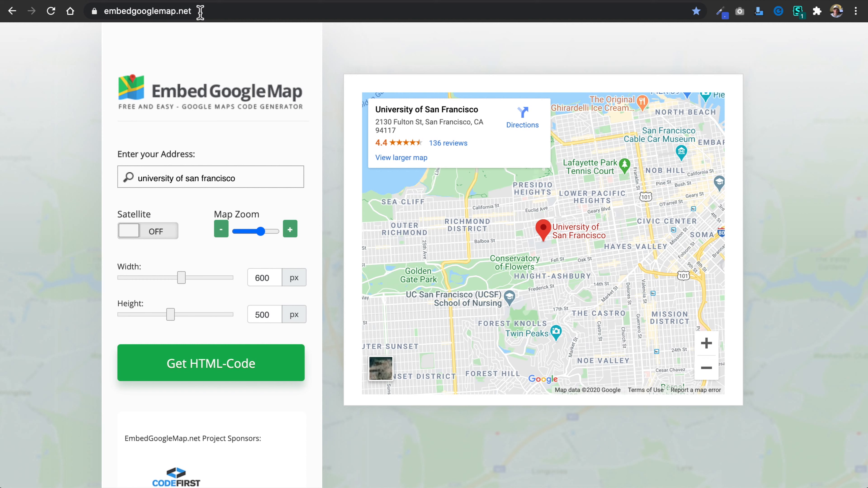
On embedgooglemap.net, set the map address to New York City, generate the HTML code and copy all of it.
left_click(221, 182)
left_click_drag(261, 178, 95, 181)
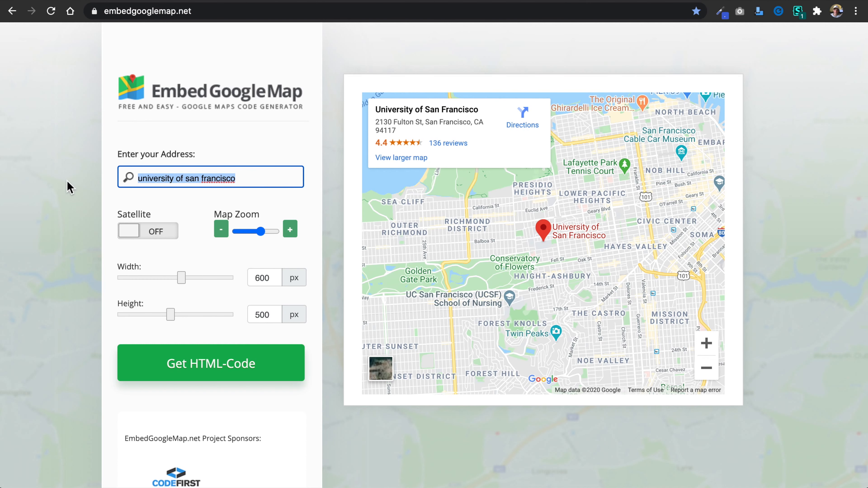
type("New York City")
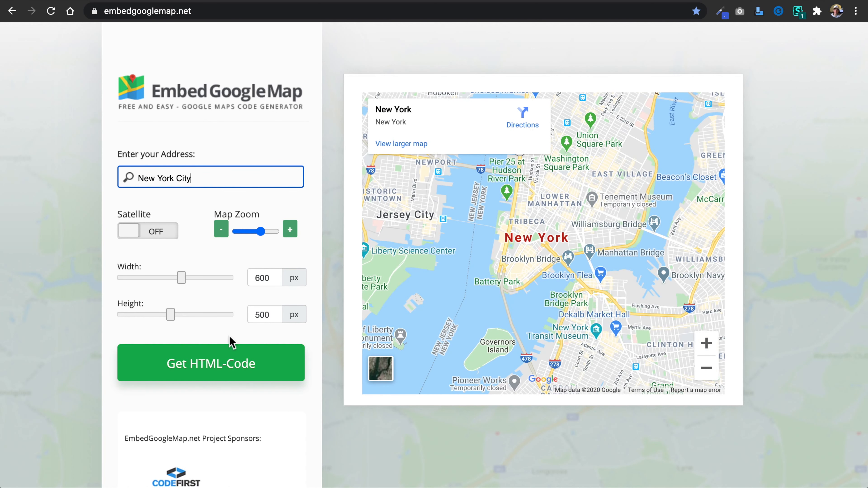
left_click(217, 364)
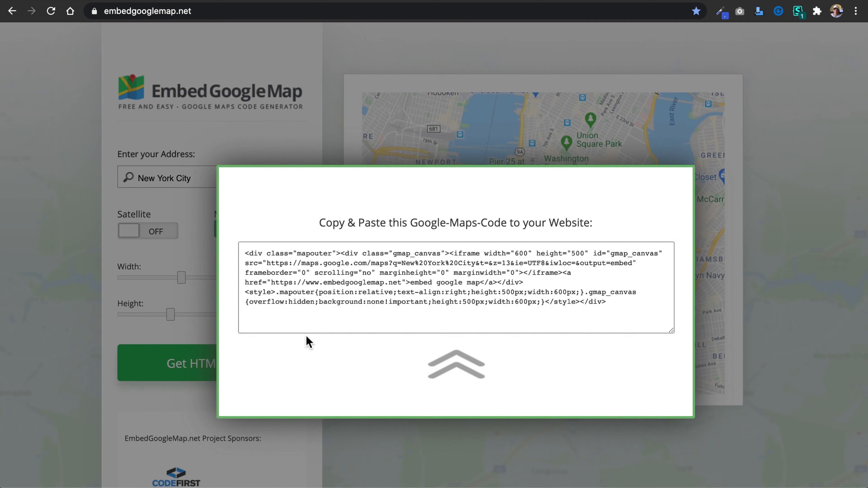
left_click(408, 304)
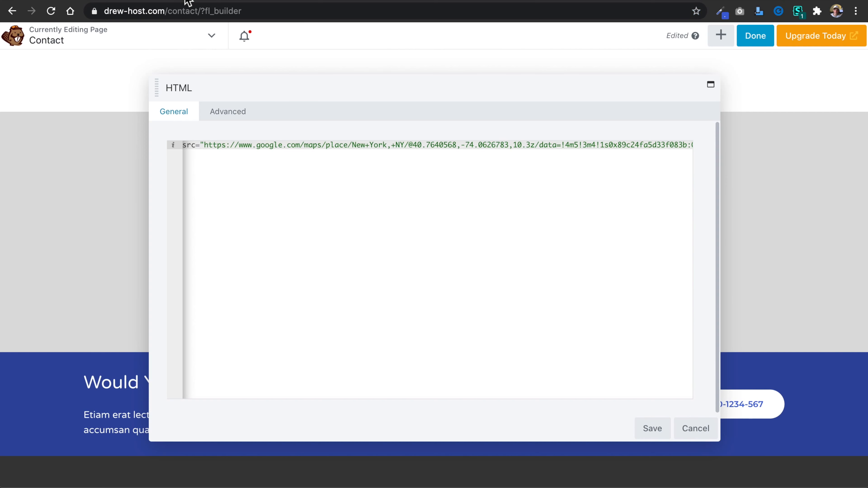
Paste the copied New York City embed code below the existing iframe in the Contact page's map HTML module.
left_click(494, 241)
key("Return")
key("Return")
key("Return")
key("super+v")
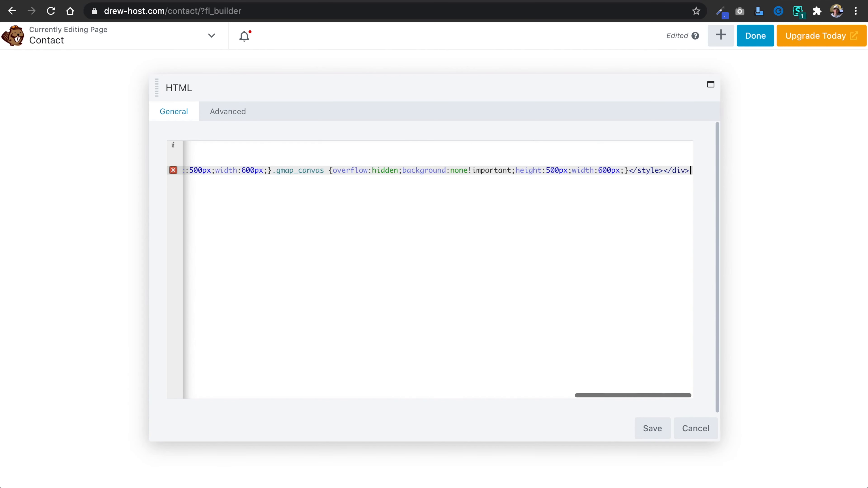
scroll(340, 244, "left", 10)
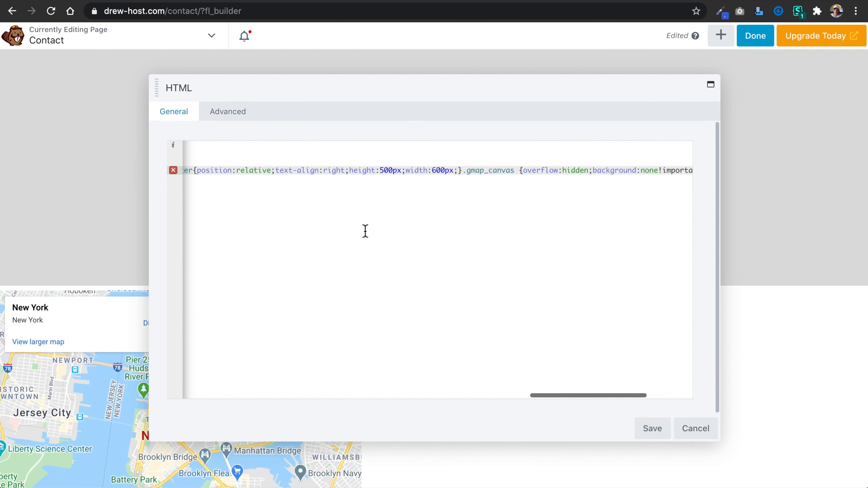
scroll(365, 231, "left", 15)
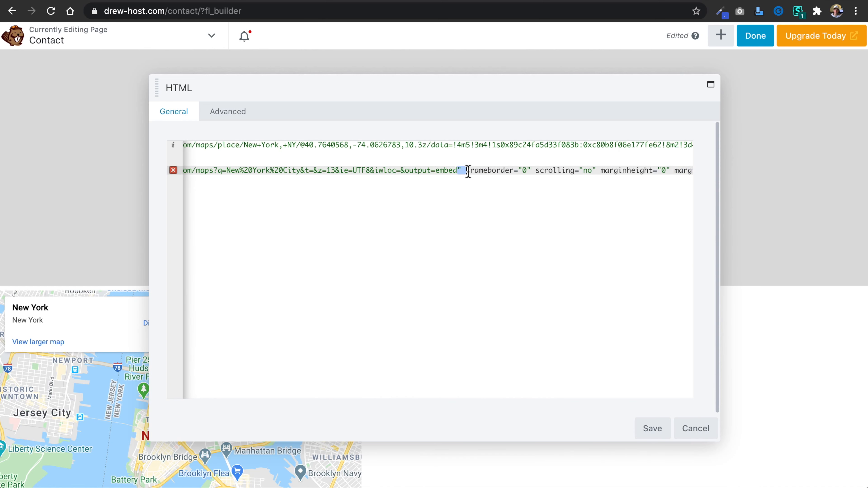
Trim the pasted embed code to its Google Maps URL and cut that URL, removing the extra lines below the iframe.
left_click_drag(468, 171, 692, 319)
key("BackSpace")
scroll(337, 248, "left", 20)
left_click_drag(568, 173, 155, 173)
key("BackSpace")
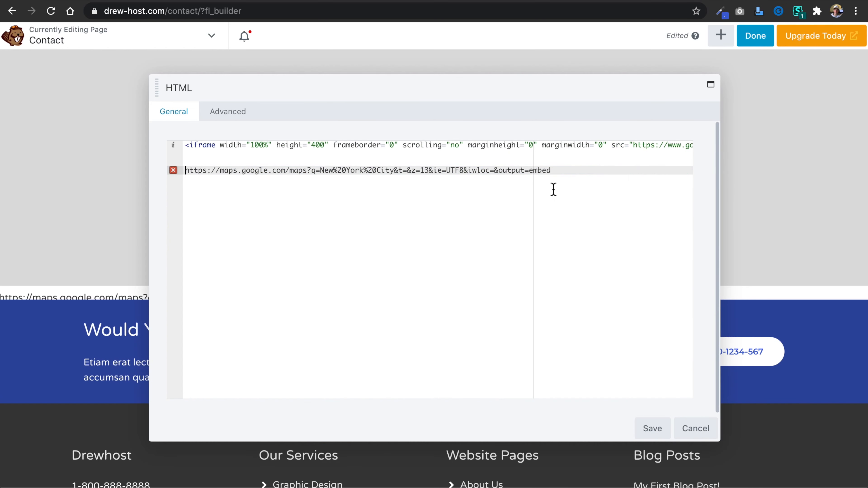
left_click_drag(563, 171, 163, 171)
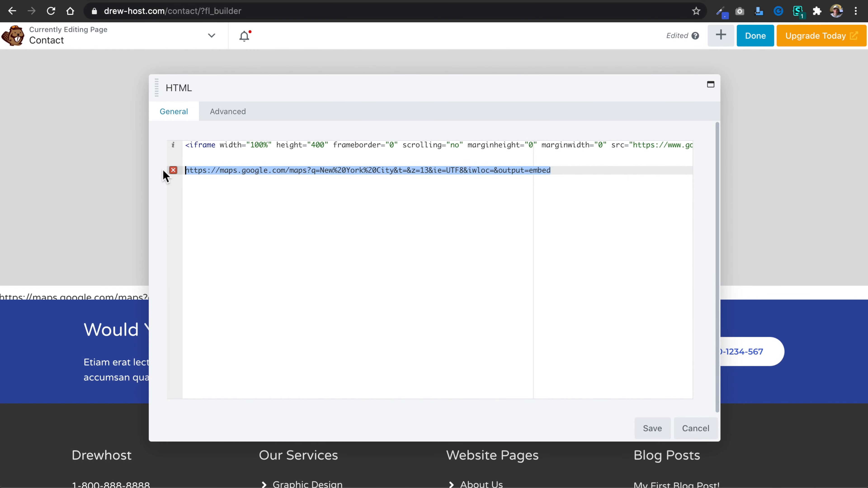
key("BackSpace")
key("BackSpace")
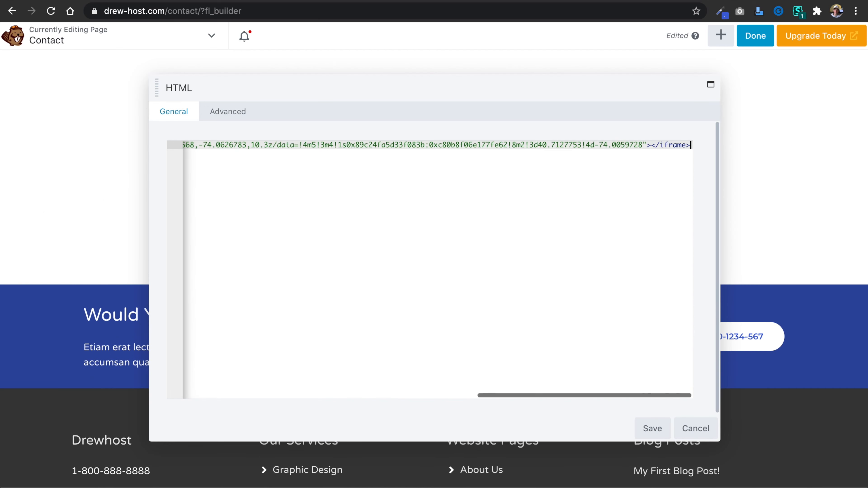
left_click_drag(641, 147, 223, 149)
key("BackSpace")
key("BackSpace")
key("BackSpace")
key("BackSpace")
key("BackSpace")
key("BackSpace")
key("BackSpace")
key("BackSpace")
key("BackSpace")
key("BackSpace")
key("BackSpace")
key("BackSpace")
key("BackSpace")
key("BackSpace")
key("BackSpace")
key("BackSpace")
key("BackSpace")
key("BackSpace")
key("BackSpace")
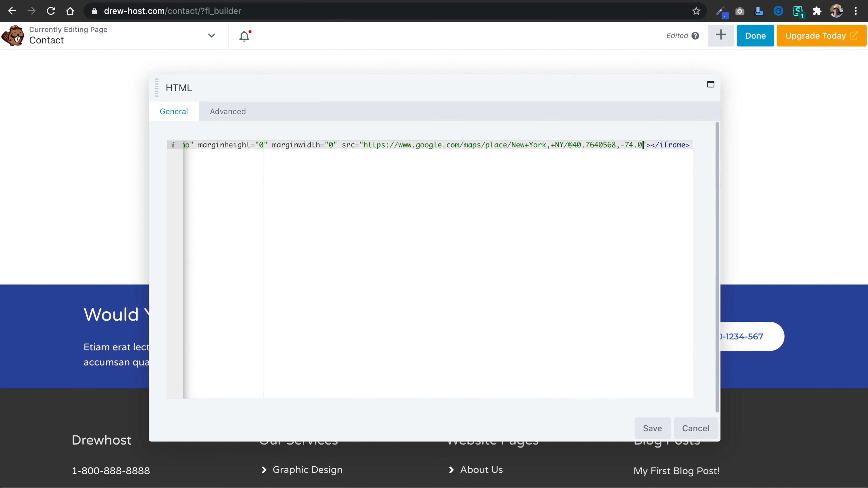
key("BackSpace")
key("BackSpace")
key("BackSpace")
key("BackSpace")
key("BackSpace")
key("BackSpace")
key("BackSpace")
key("BackSpace")
key("BackSpace")
key("BackSpace")
key("BackSpace")
key("BackSpace")
key("BackSpace")
key("BackSpace")
key("BackSpace")
key("BackSpace")
key("BackSpace")
key("BackSpace")
key("BackSpace")
key("BackSpace")
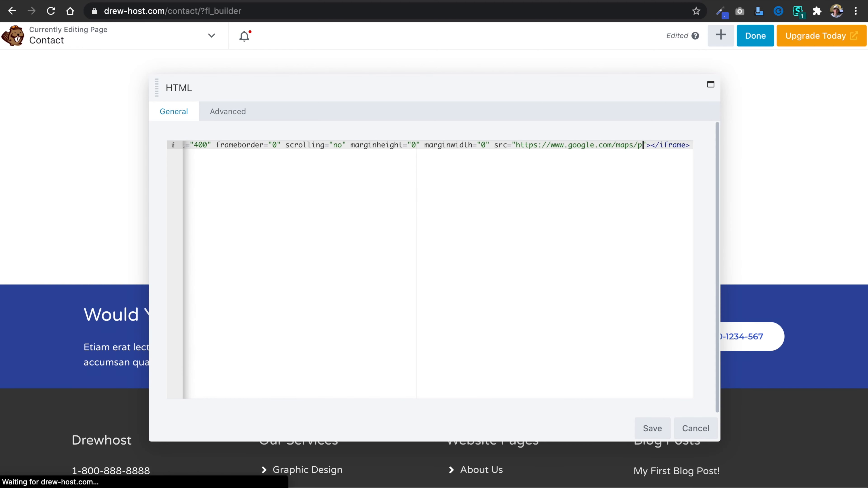
key("BackSpace")
key("BackSpace")
key("BackSpace")
key("BackSpace")
key("BackSpace")
key("BackSpace")
key("BackSpace")
key("BackSpace")
key("BackSpace")
key("BackSpace")
key("BackSpace")
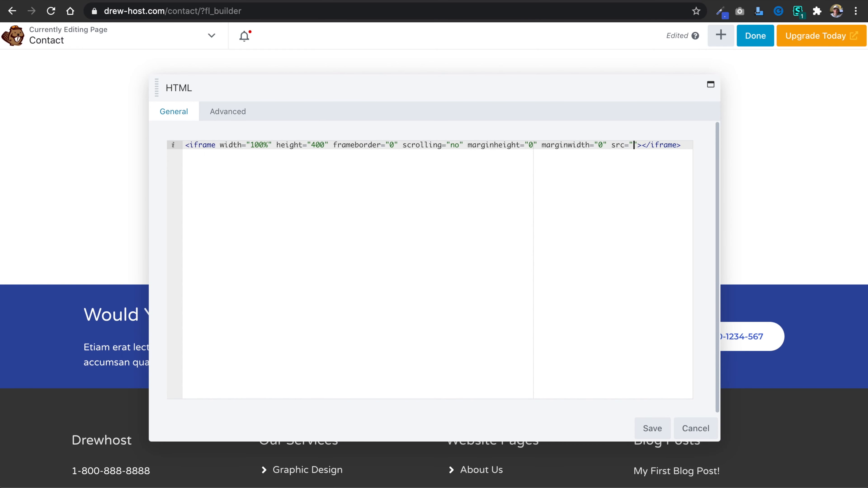
type("https://maps.google.com/maps?q=New%20York%20City&t=&z=13&ie=UTF8&iwloc=&output=embed")
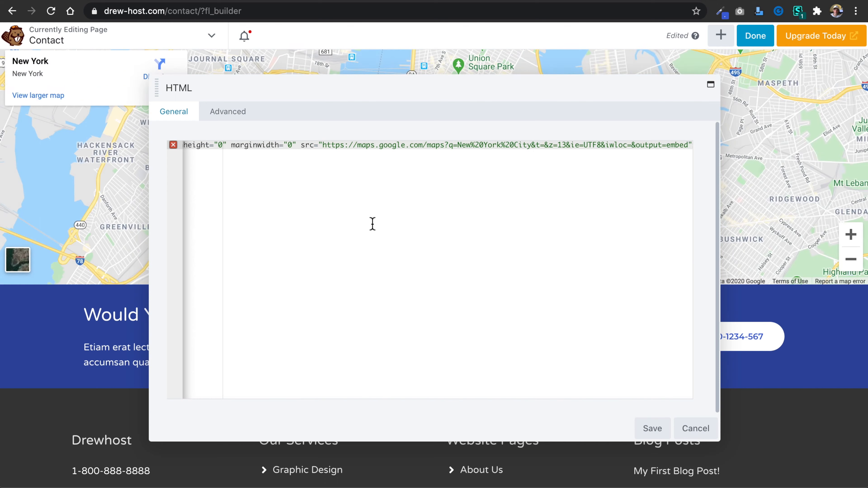
Save the map HTML module and publish the Contact page with the New York City map.
left_click(652, 428)
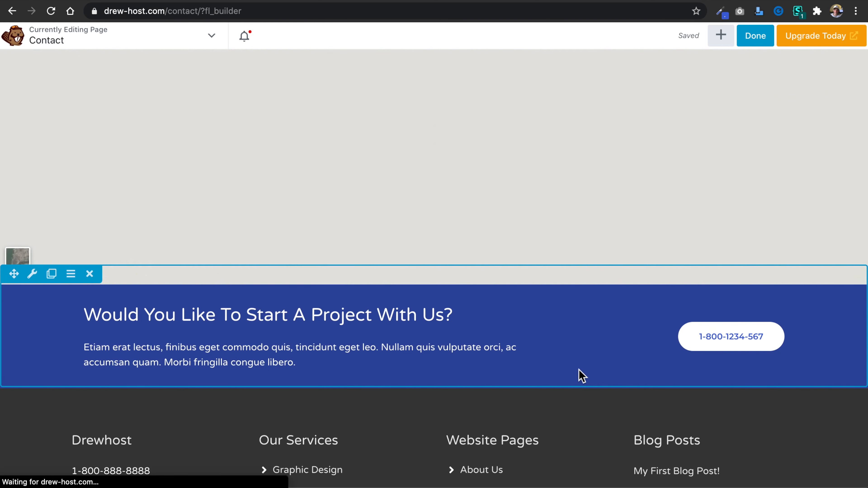
scroll(645, 101, "up", 5)
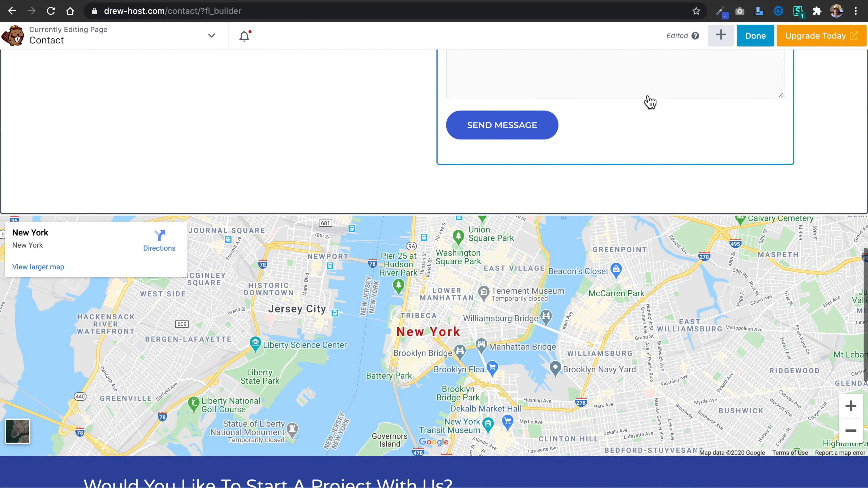
left_click(754, 36)
left_click(793, 36)
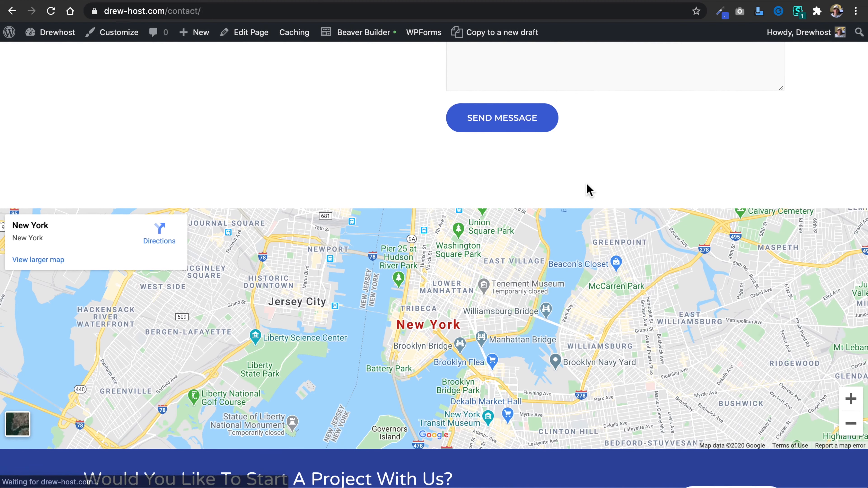
Review the published Contact page and then the home page, from the header through to the footer.
scroll(481, 182, "down", 10)
scroll(481, 180, "up", 15)
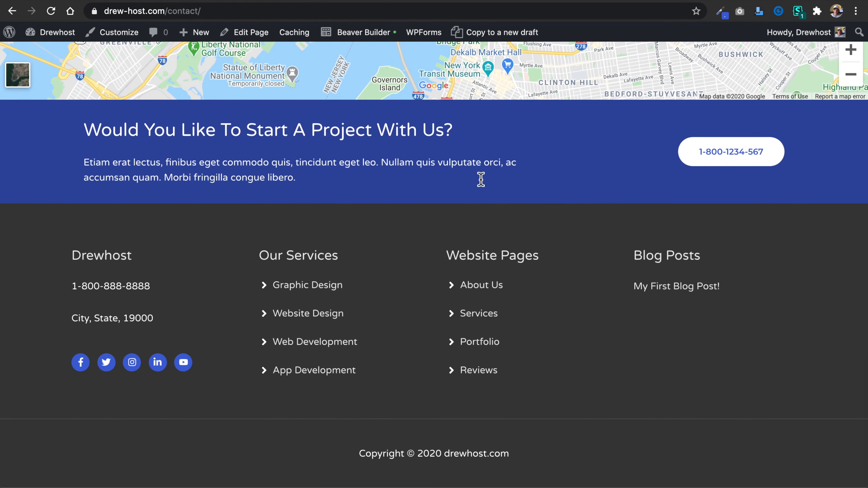
scroll(481, 178, "up", 3)
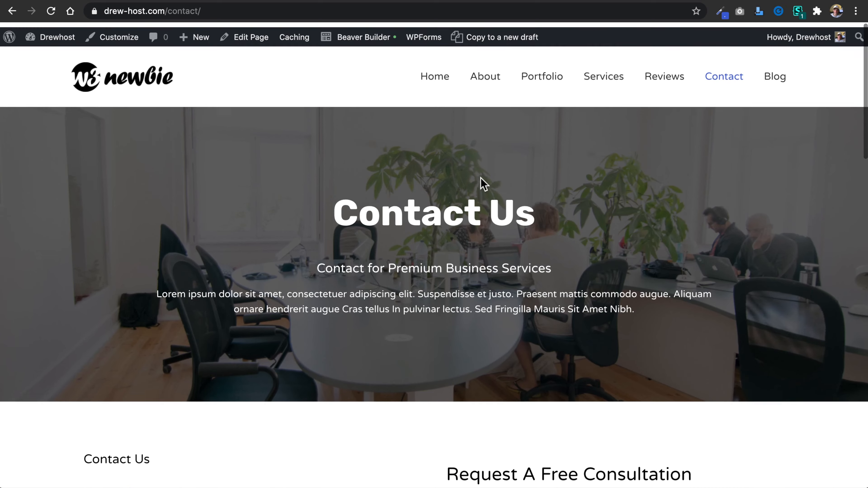
left_click(130, 81)
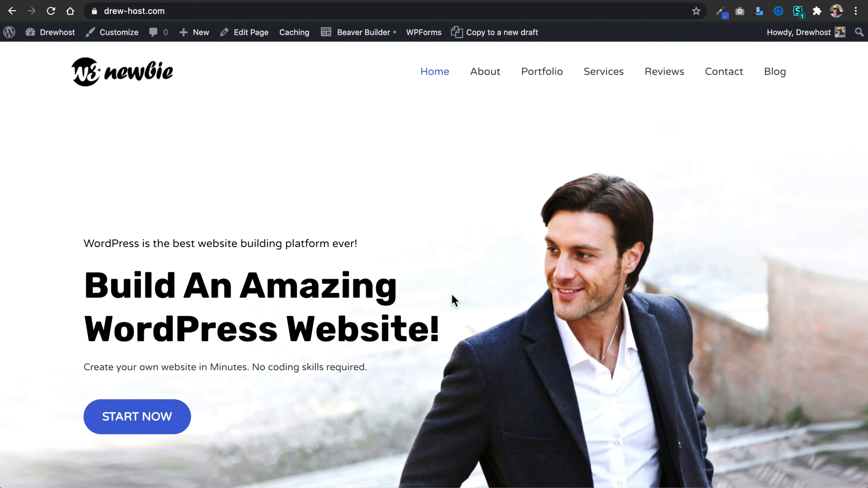
scroll(453, 297, "down", 10)
scroll(453, 299, "down", 20)
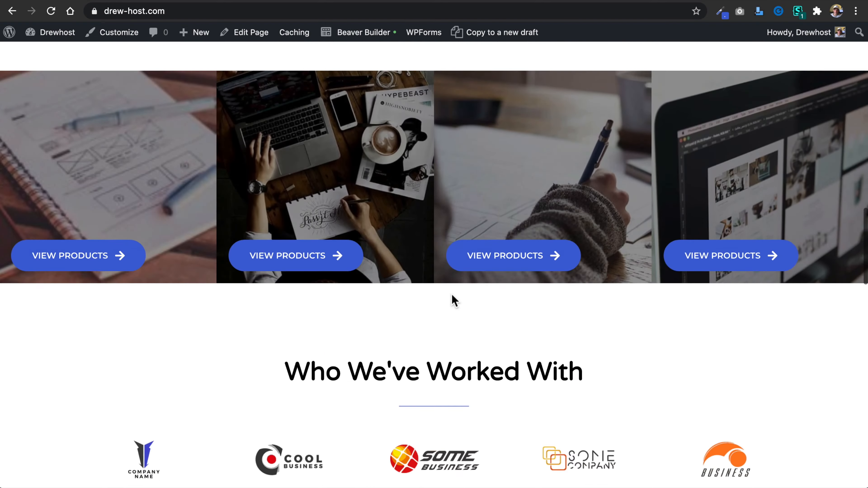
scroll(452, 295, "down", 8)
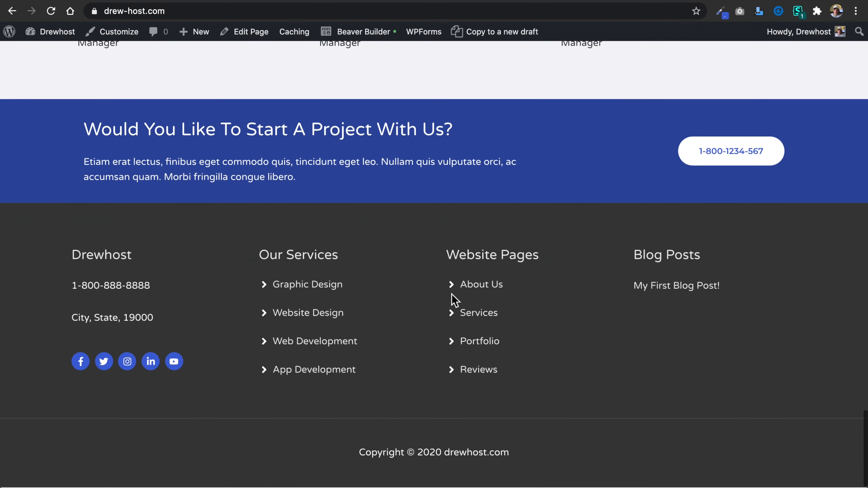
scroll(439, 239, "up", 20)
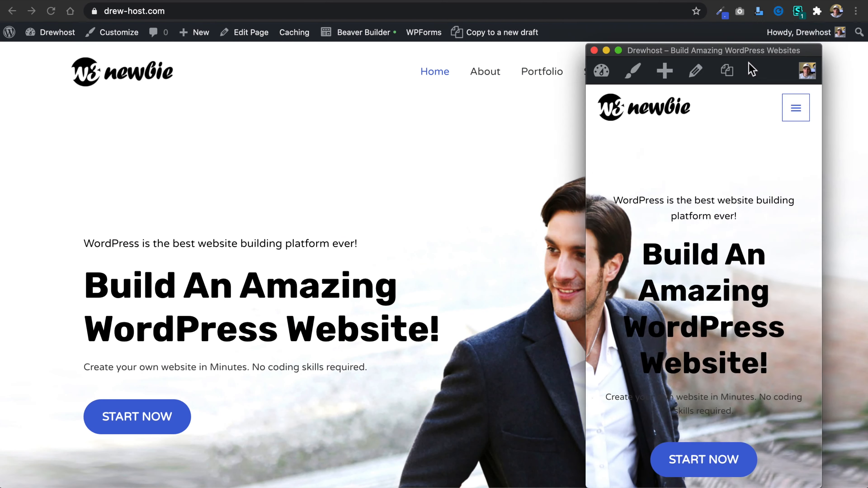
Check how the home page's hero section displays in a narrow, mobile-width browser window.
left_click_drag(748, 59, 753, 61)
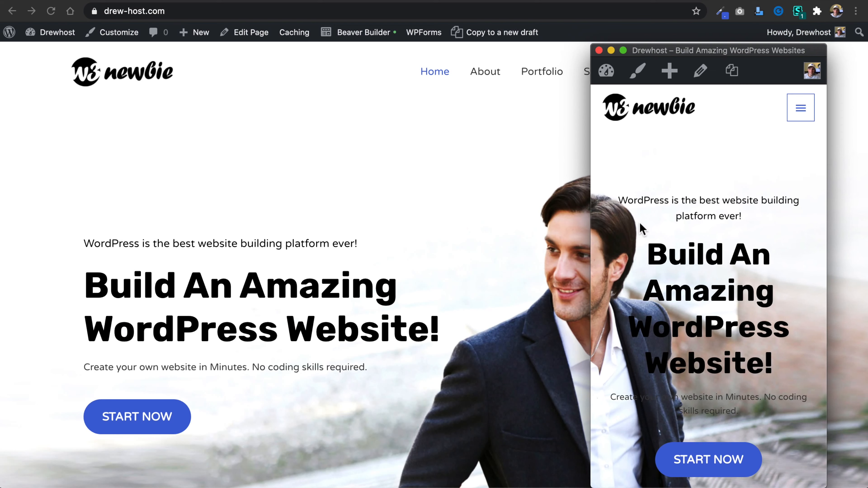
mouse_move(594, 248)
left_mouse_down()
mouse_move(528, 248)
mouse_move(605, 249)
left_mouse_up()
left_click_drag(606, 213, 561, 210)
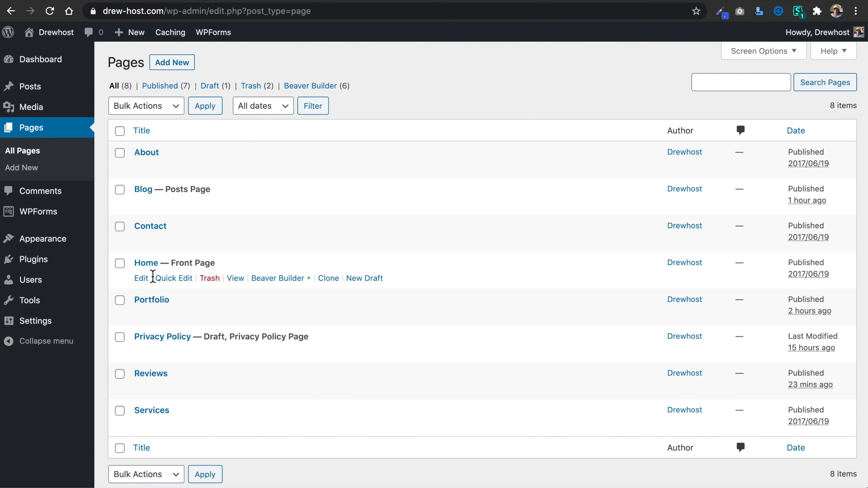
Open the Home page from the Pages list in Beaver Builder and bring up the hero text column's settings.
left_click(141, 278)
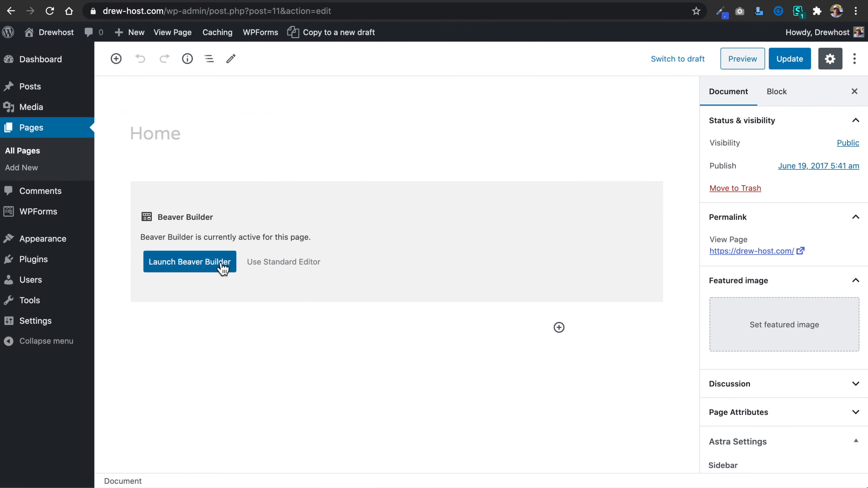
left_click(223, 268)
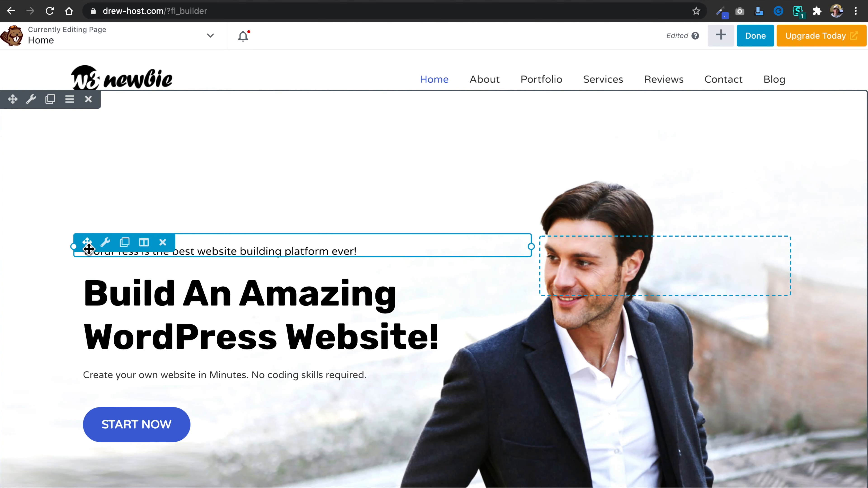
mouse_move(149, 253)
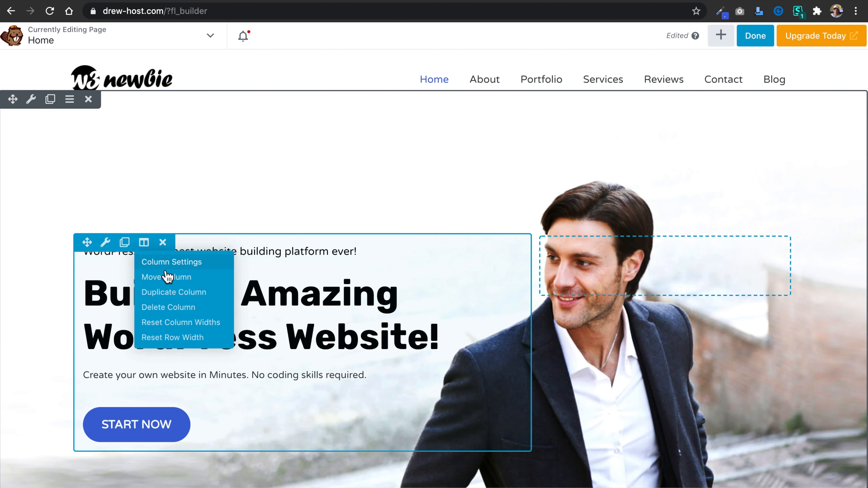
left_click(193, 264)
Give the hero text column a semi-transparent white background color of rgba(255,255,255,0.62).
scroll(377, 268, "down", 5)
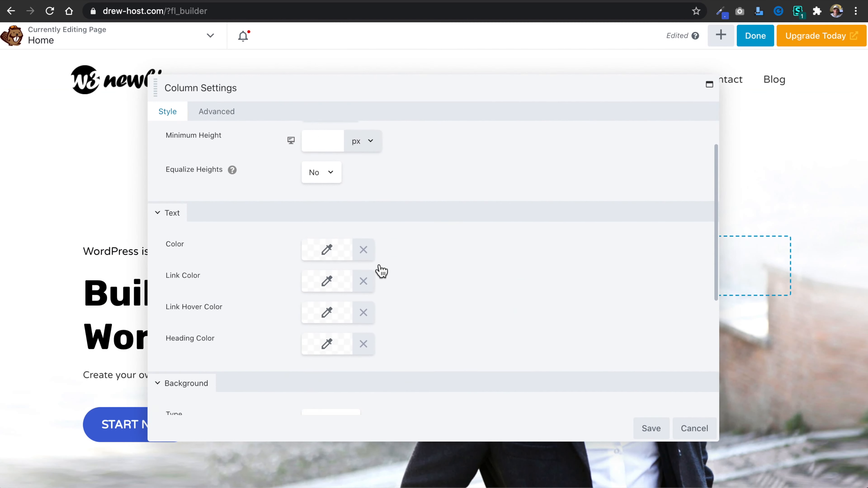
left_click(326, 287)
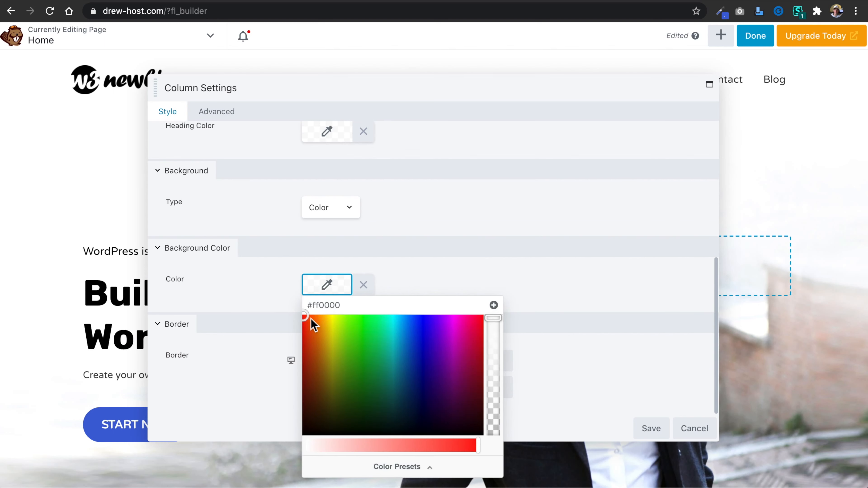
left_click_drag(347, 308, 320, 308)
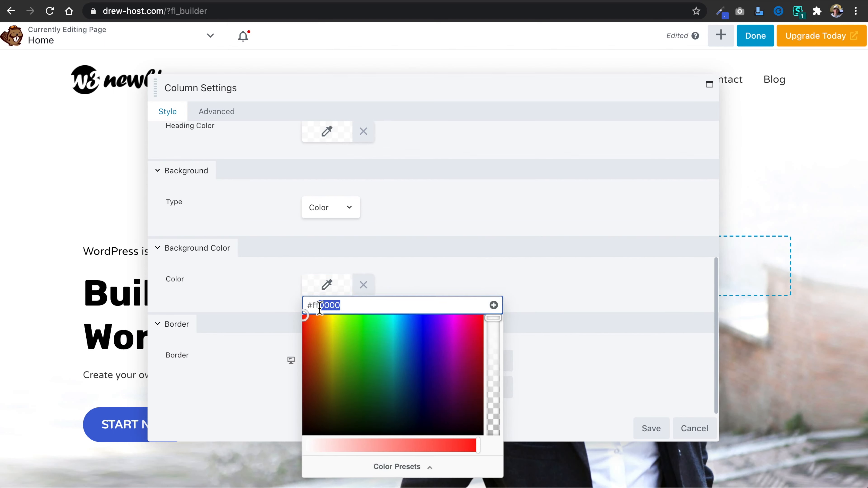
type("ffff")
left_click(494, 319)
left_click_drag(495, 320, 494, 362)
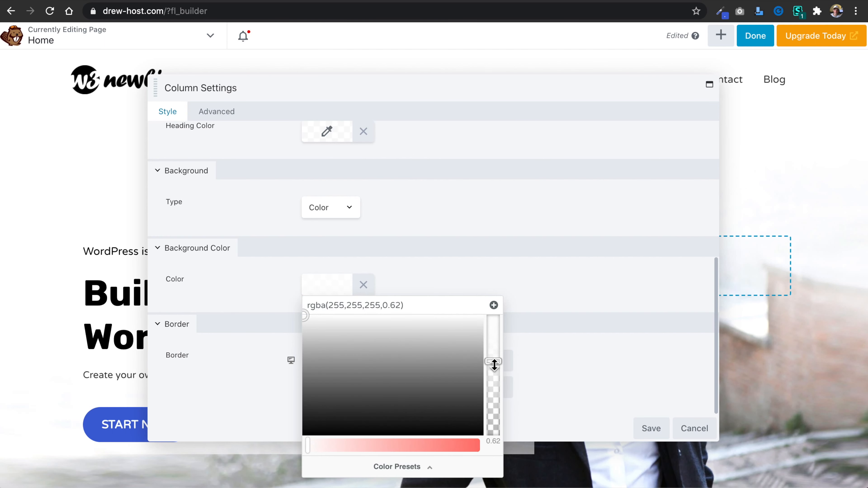
left_click(499, 72)
Round all four corners of the hero text column with a 13 px border radius and save the column settings.
left_click_drag(718, 442, 576, 374)
left_click_drag(266, 89, 574, 111)
scroll(578, 310, "down", 3)
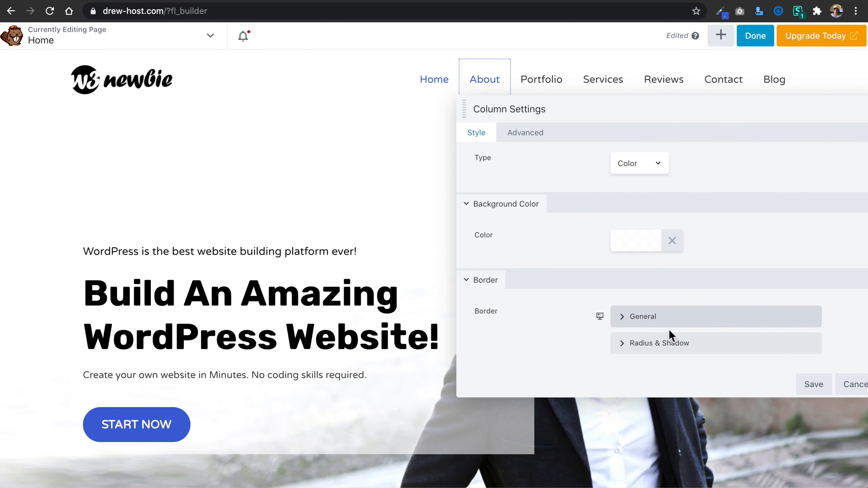
left_click(666, 338)
scroll(653, 369, "down", 4)
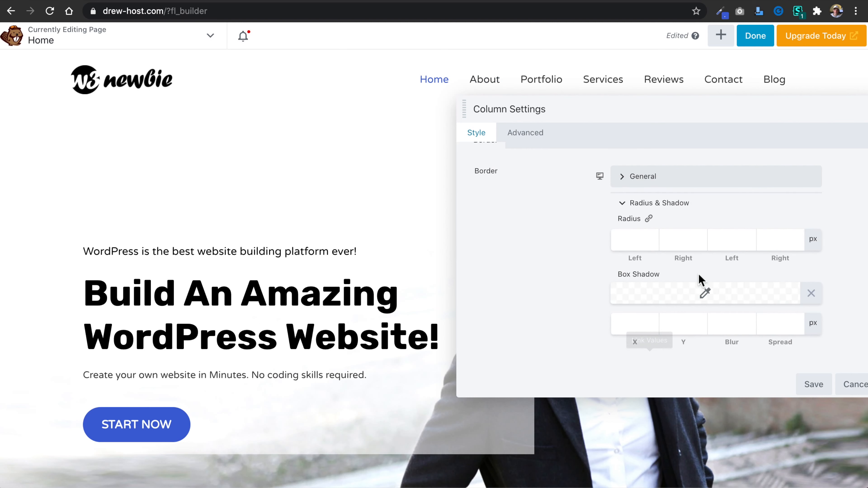
left_click(649, 243)
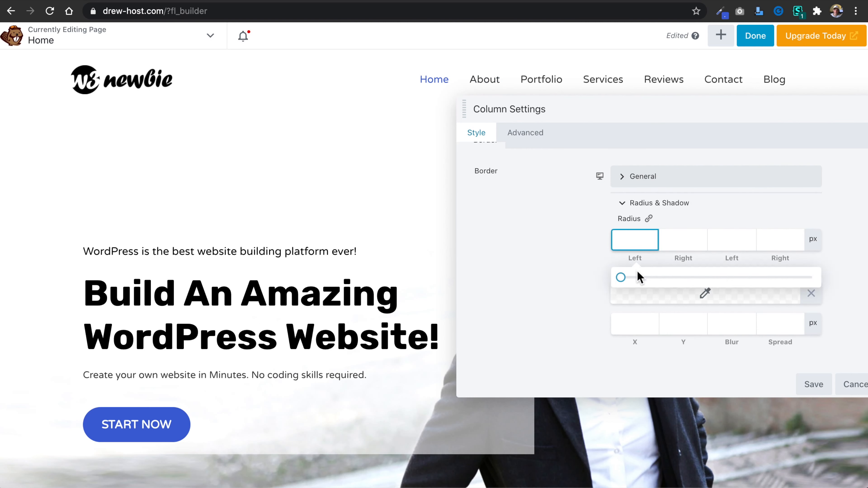
left_click_drag(621, 277, 652, 283)
left_click(649, 219)
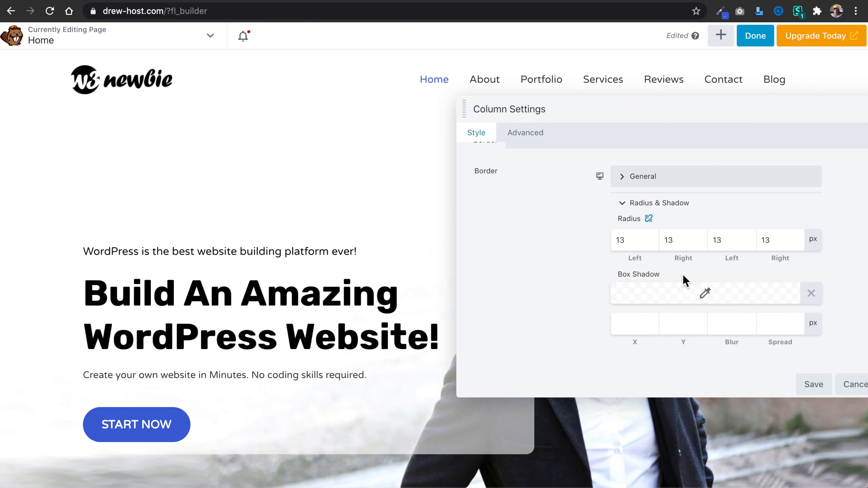
left_click(818, 389)
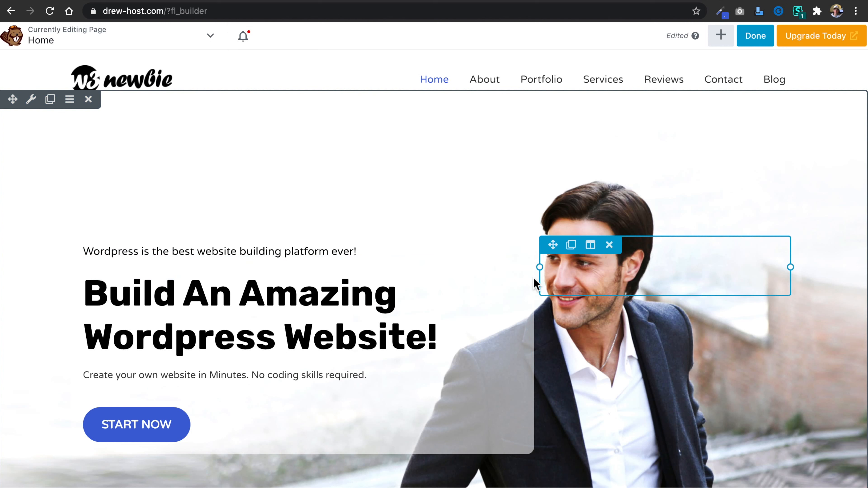
Narrow the hero text column slightly by moving its boundary with the empty column beside it, and publish the Home page.
left_click_drag(535, 283, 504, 283)
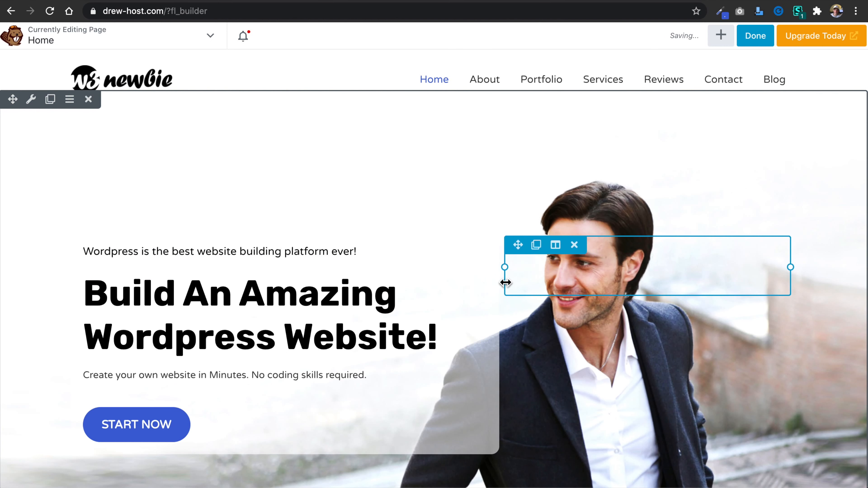
left_click(762, 40)
left_click(763, 93)
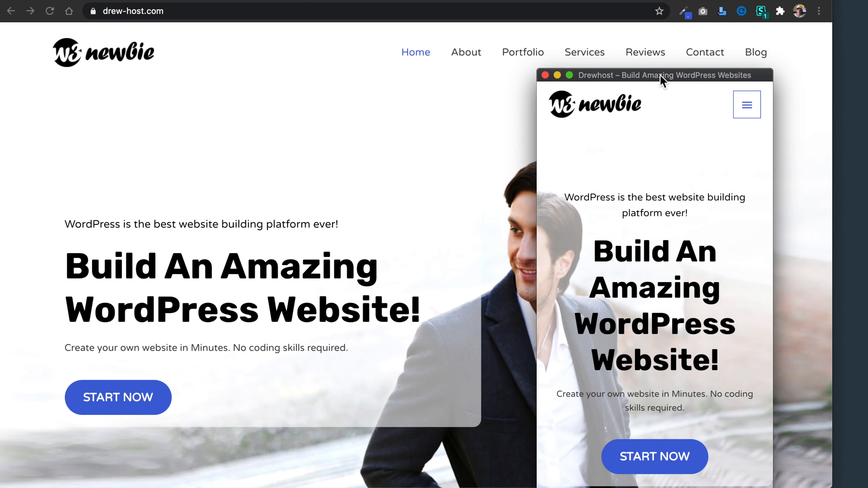
Place the mobile-width preview beside the desktop home page, and expand and collapse its navigation menu.
left_click_drag(586, 77, 692, 58)
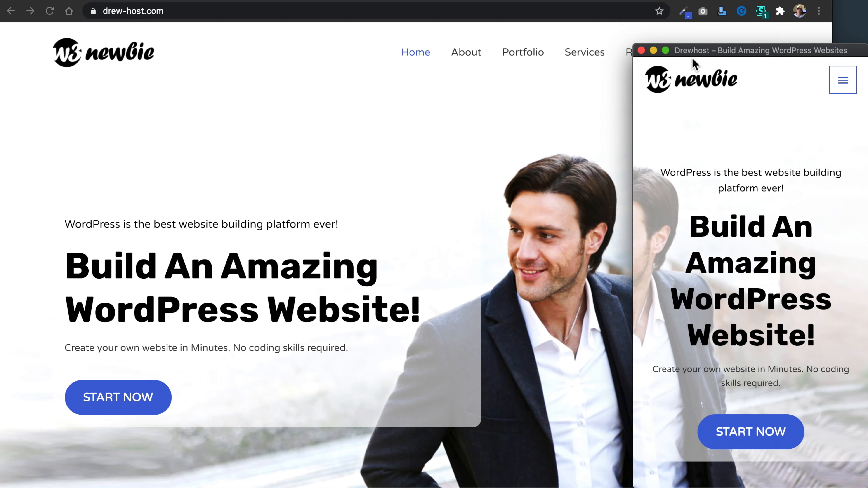
mouse_move(697, 50)
left_mouse_down()
mouse_move(700, 82)
mouse_move(702, 64)
left_mouse_up()
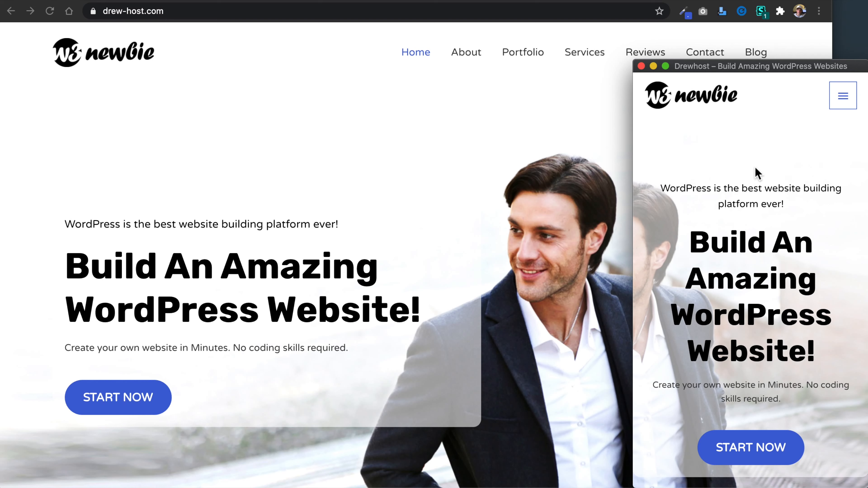
left_click(838, 105)
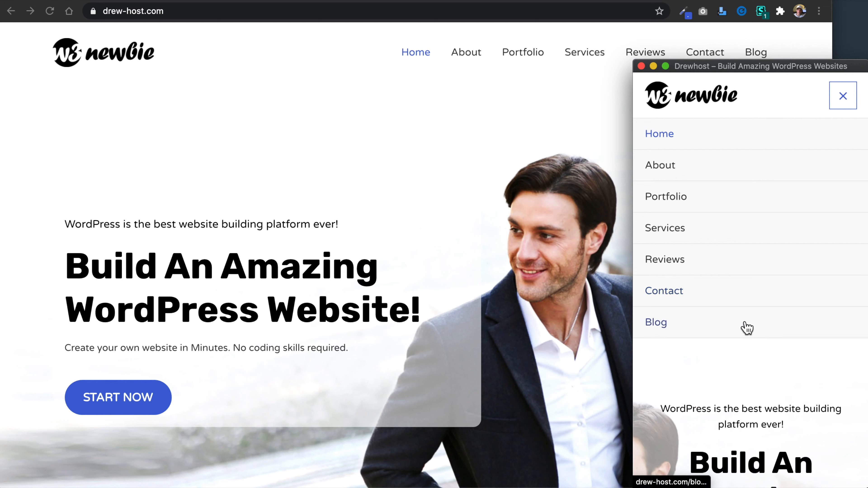
left_click(844, 99)
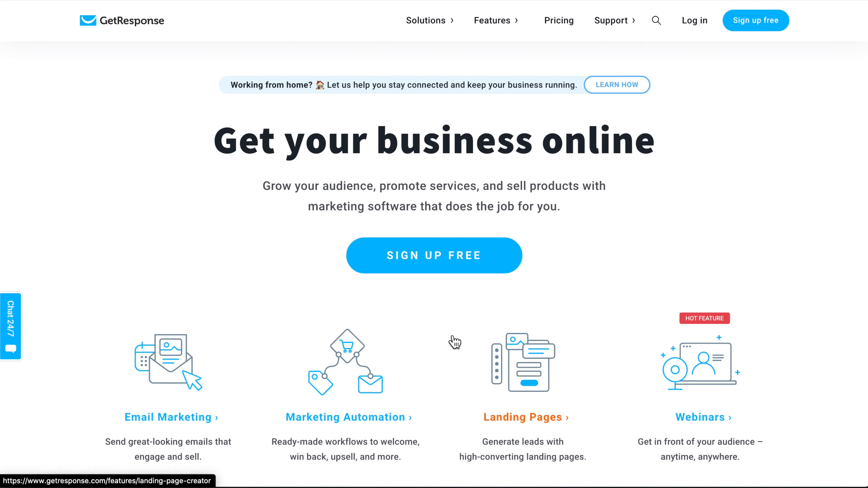
Look over the GetResponse home page's solutions and open its Email Marketing page to examine the feature overview.
scroll(455, 342, "down", 1)
scroll(455, 342, "down", 4)
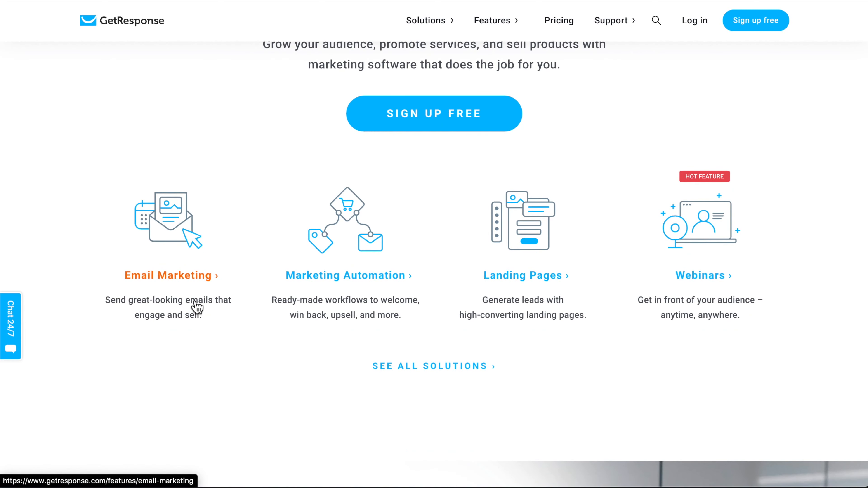
scroll(389, 373, "down", 10)
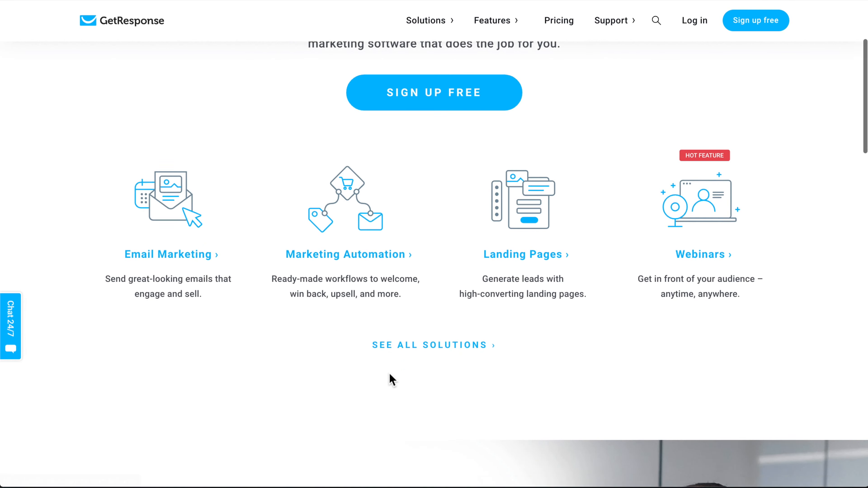
scroll(390, 373, "up", 13)
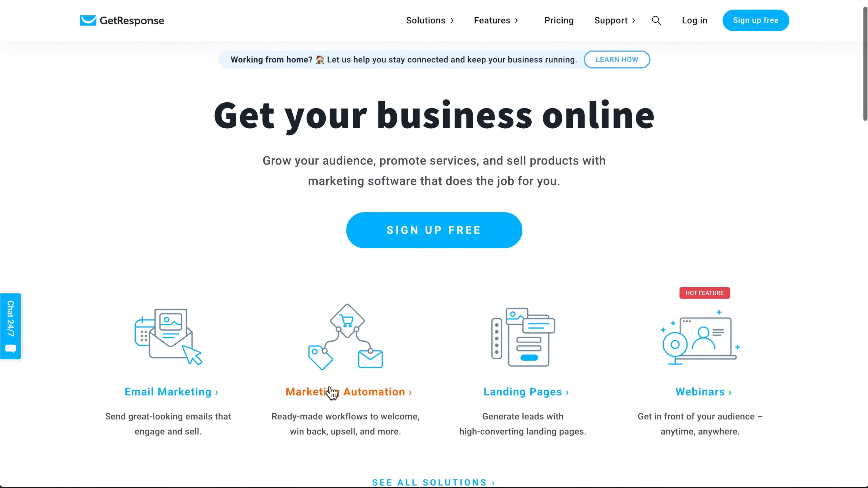
left_click(169, 397)
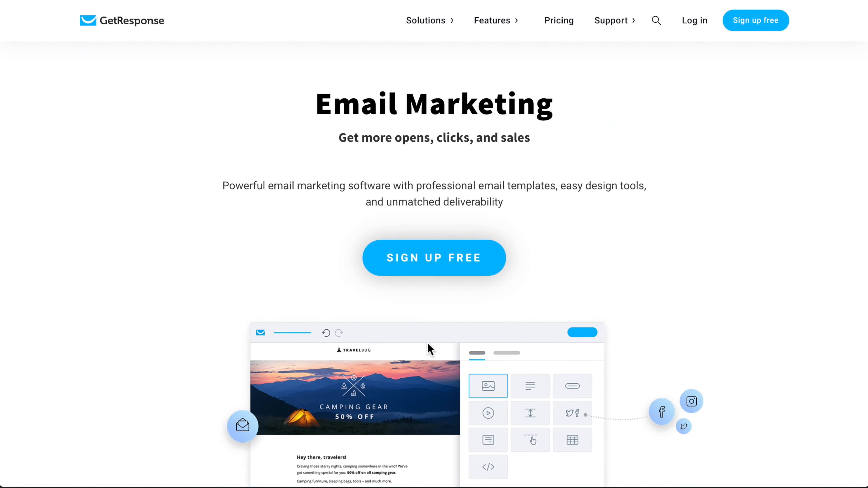
scroll(430, 348, "down", 8)
scroll(427, 343, "up", 1)
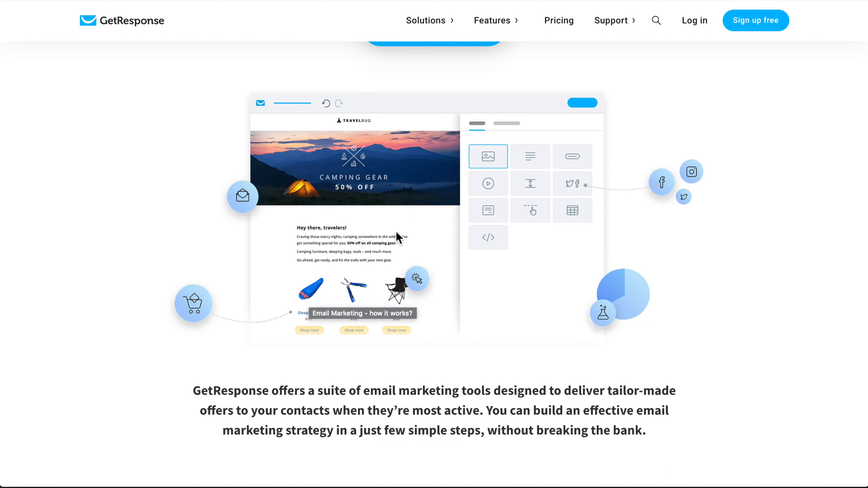
scroll(397, 234, "up", 6)
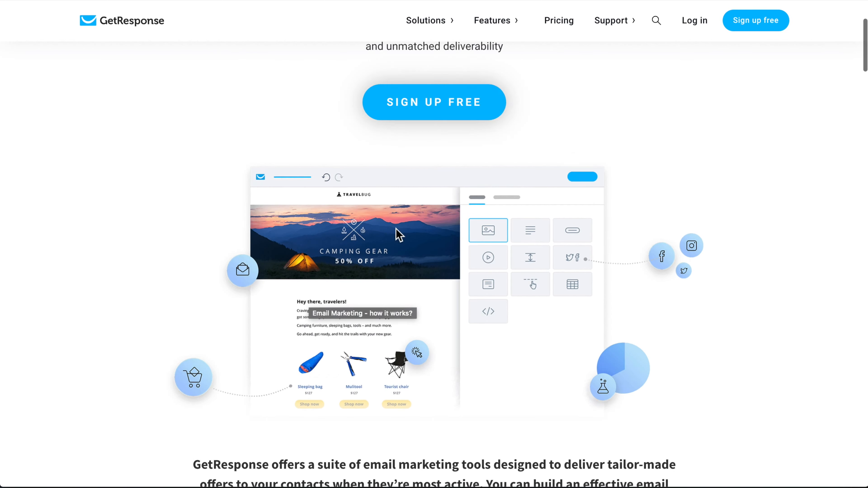
Review the Akismet Anti-Spam and Wordfence Security entries in the WordPress installed plugins list.
mouse_move(500, 25)
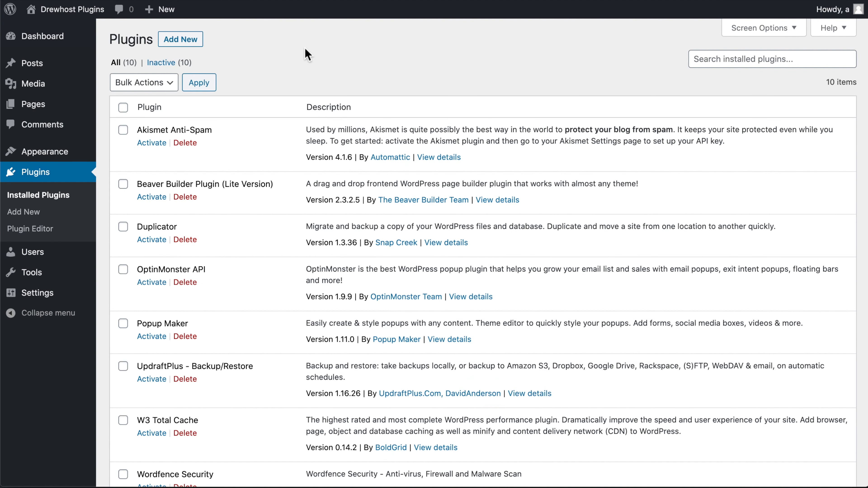
left_click_drag(515, 163, 257, 151)
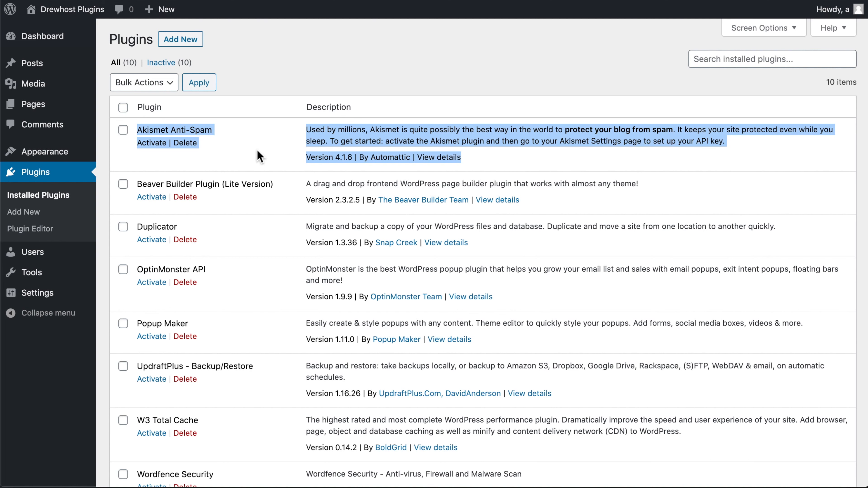
left_click(257, 150)
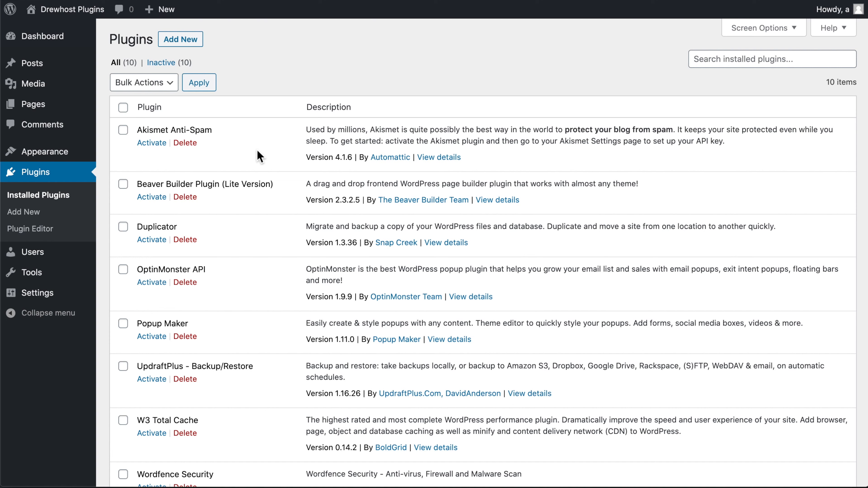
scroll(257, 150, "down", 4)
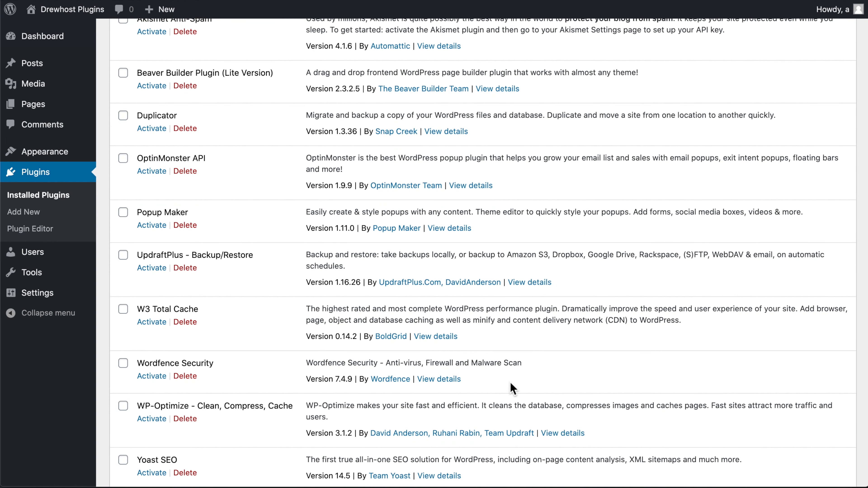
left_click_drag(461, 380, 125, 370)
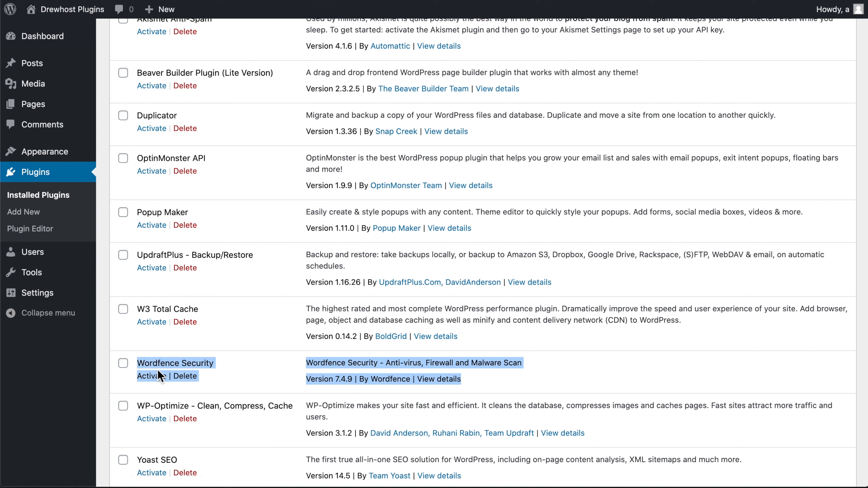
left_click(291, 388)
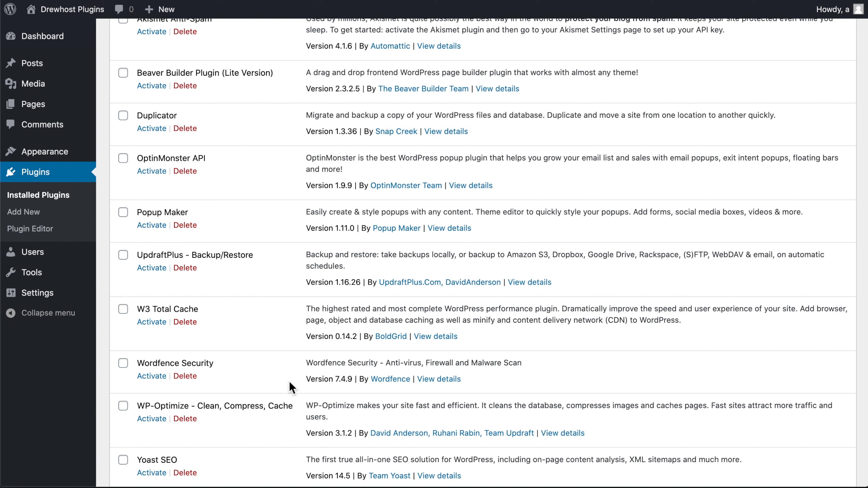
Open the Wordfence author link in a new tab and examine the site's home page, including its hacked-site help notice.
right_click(384, 379)
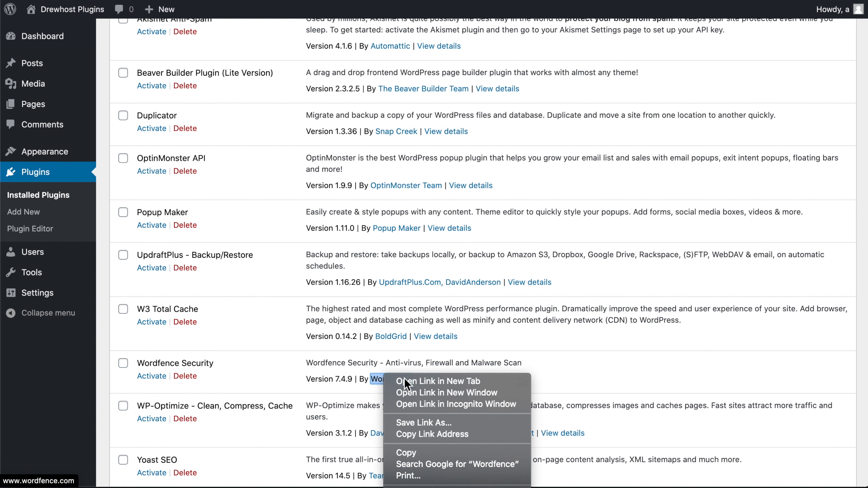
left_click(404, 381)
left_click(278, 13)
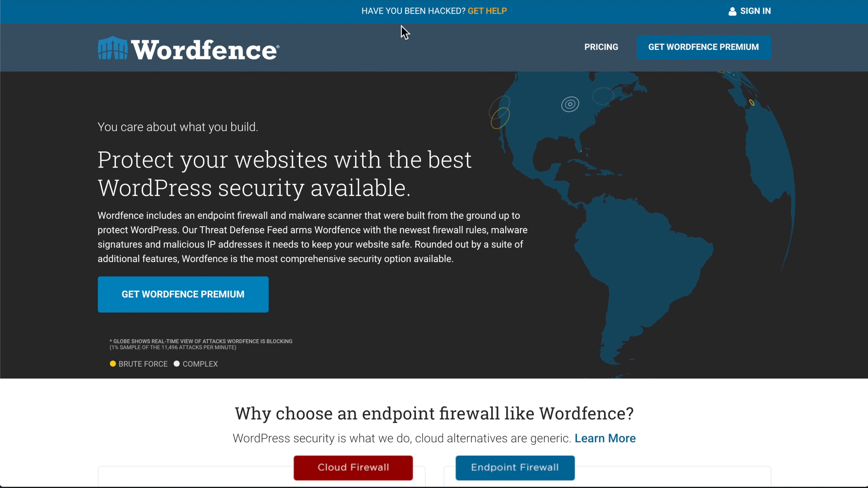
left_click_drag(463, 10, 360, 12)
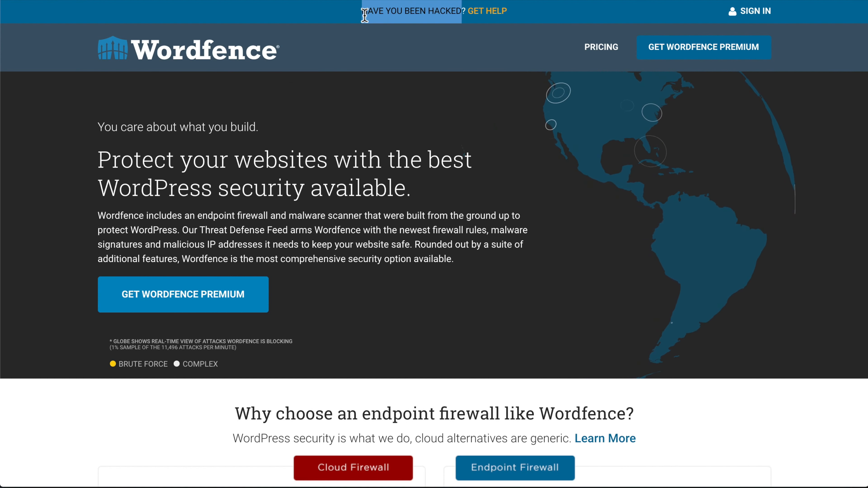
left_click(367, 87)
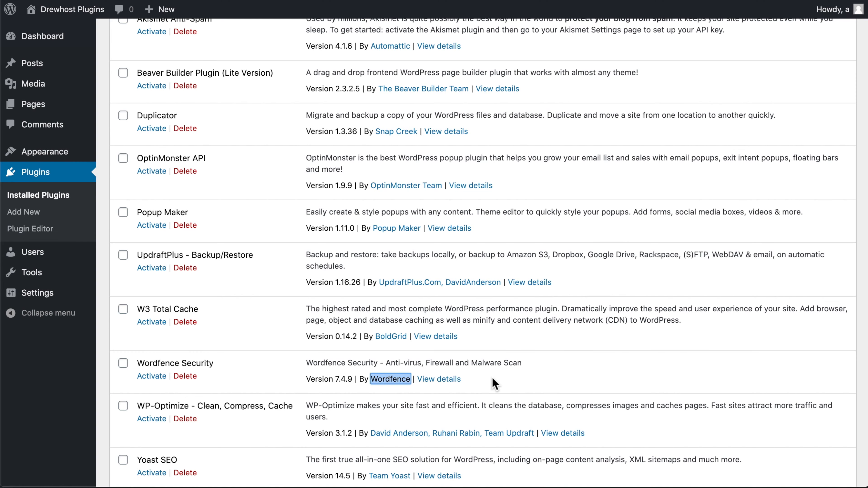
Review the Duplicator plugin entry, view its Snap Creek website in a new tab, and close that tab.
scroll(493, 378, "up", 3)
left_click(651, 158)
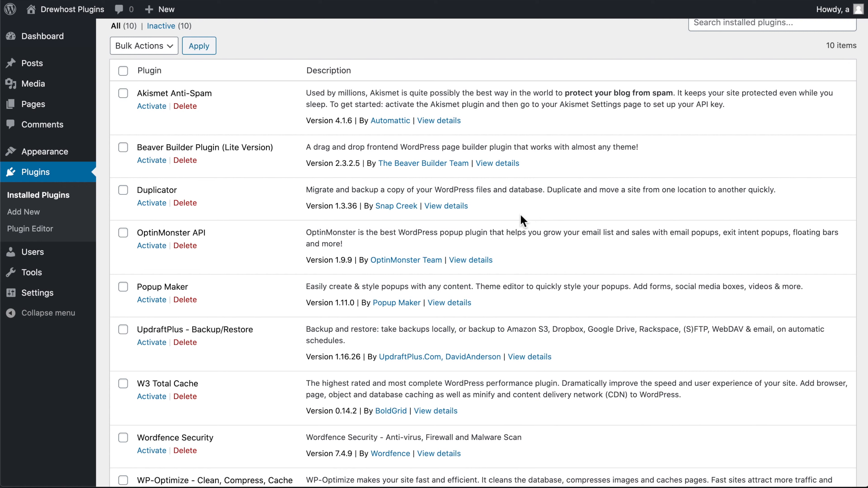
left_click_drag(506, 222, 134, 192)
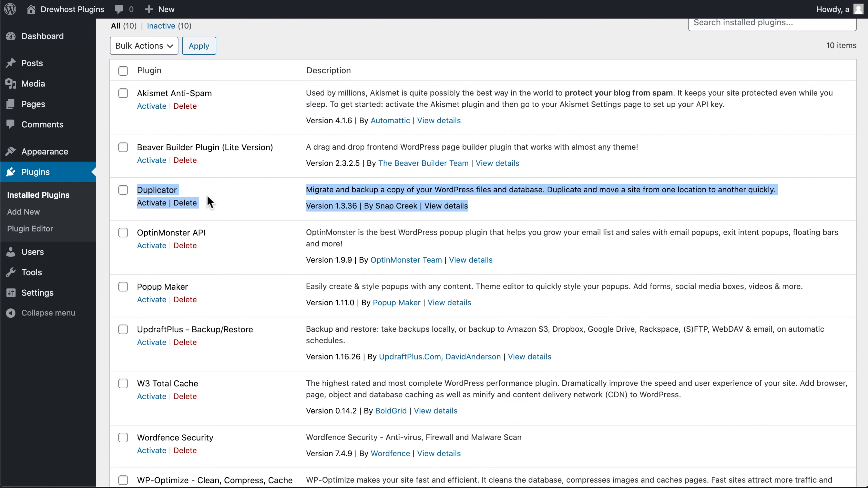
left_click(548, 205)
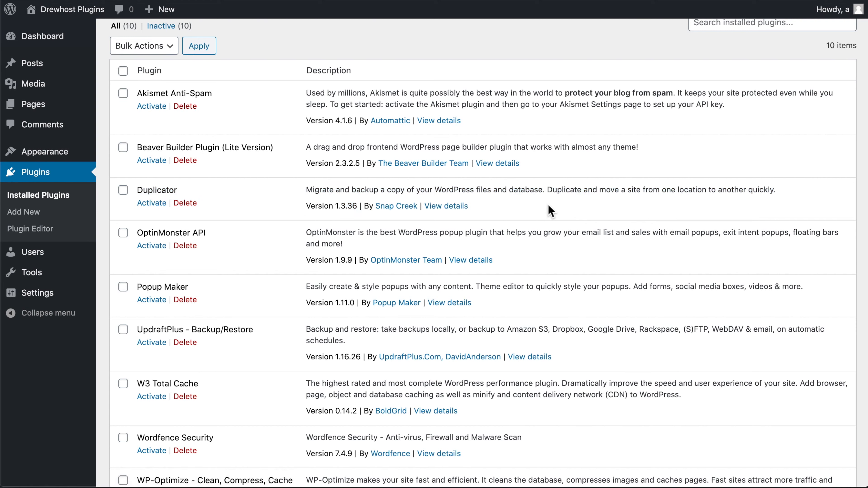
right_click(390, 206)
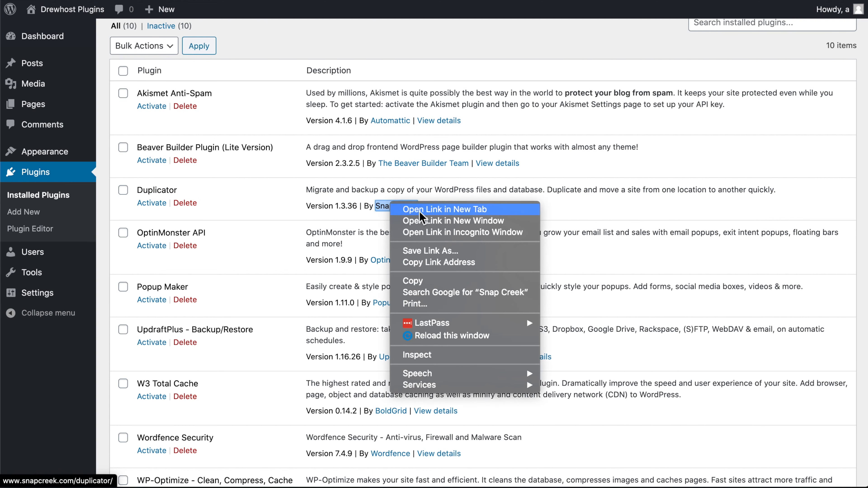
left_click(425, 209)
key("ctrl+Tab")
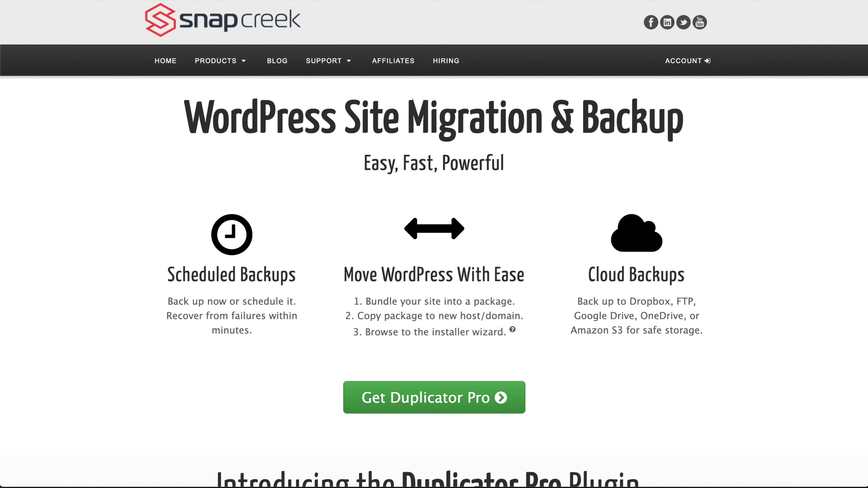
key("super+w")
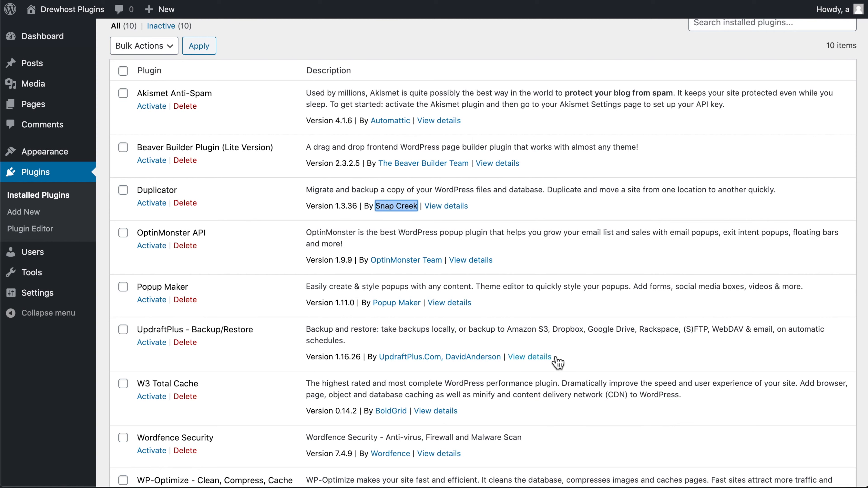
Compare the UpdraftPlus and Duplicator entries as backup options in the installed plugins list.
left_click_drag(596, 362, 135, 325)
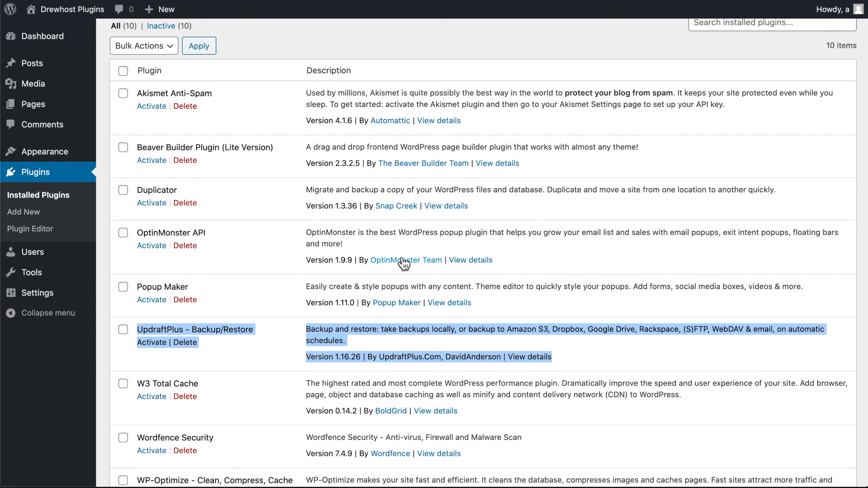
left_click_drag(510, 209, 127, 202)
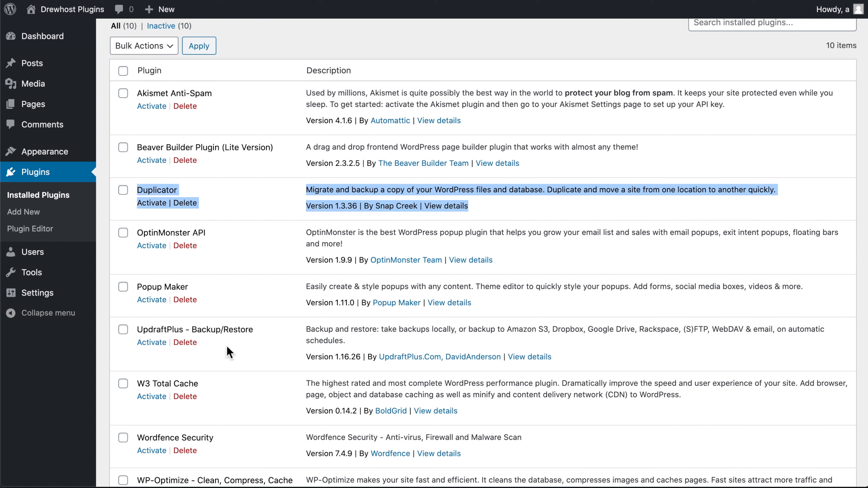
left_click_drag(264, 334, 136, 328)
left_click(235, 344)
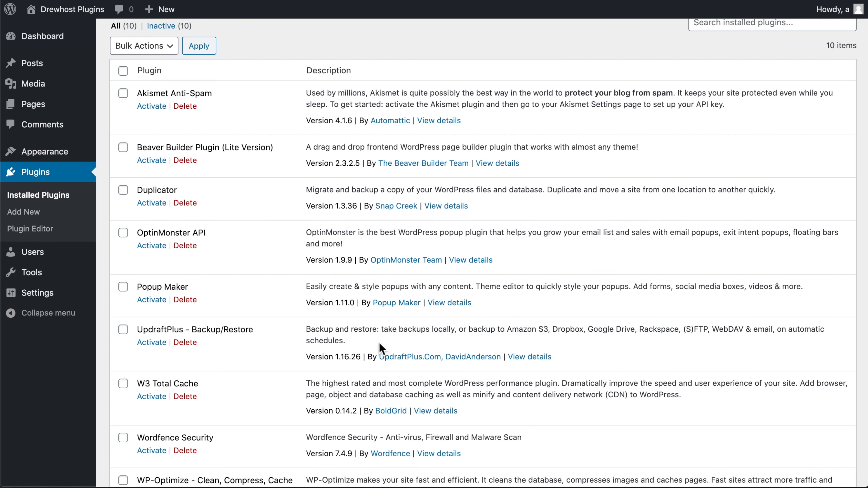
Examine the WP-Optimize plugin entry, including the part of its description about cleaning the database.
scroll(380, 348, "down", 5)
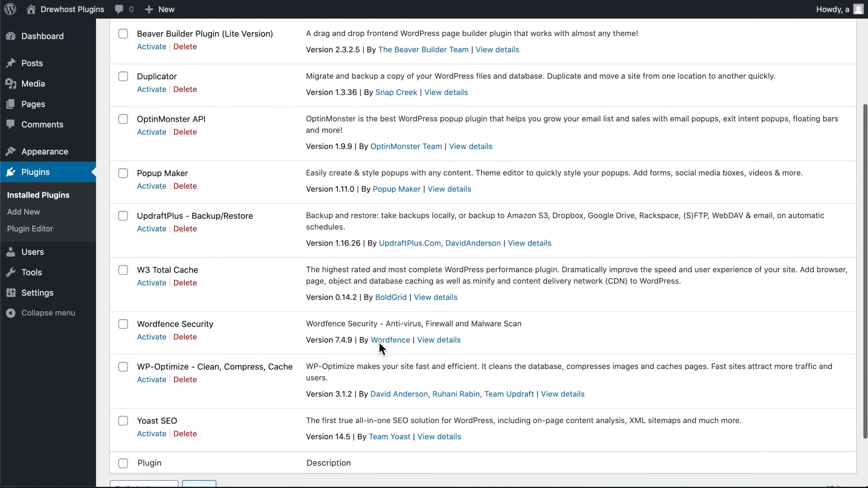
left_click_drag(608, 397, 130, 370)
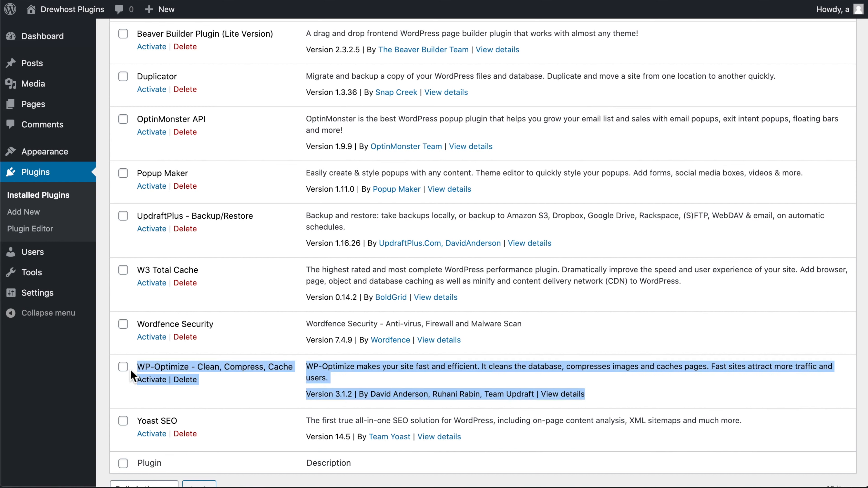
left_click(262, 382)
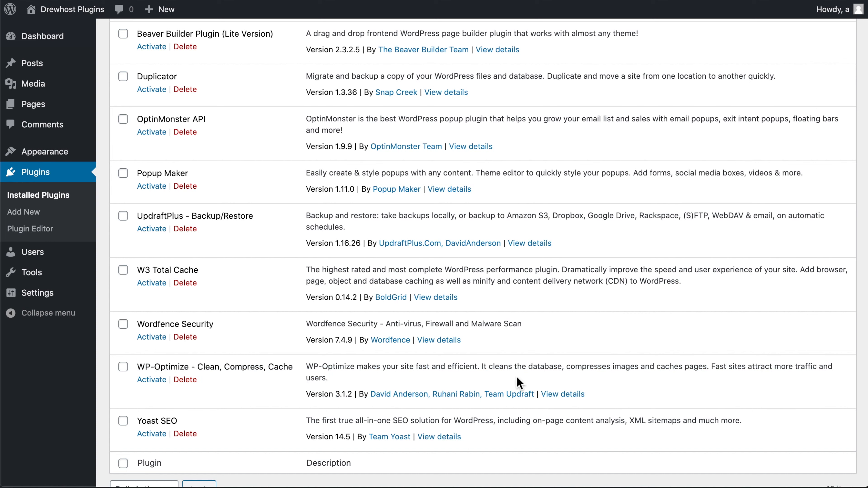
left_click_drag(295, 367, 137, 366)
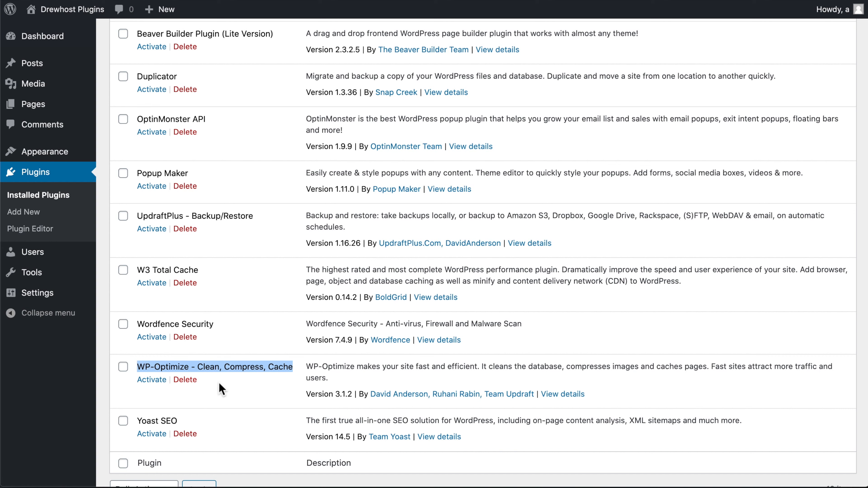
left_click(271, 380)
left_click_drag(567, 370, 482, 372)
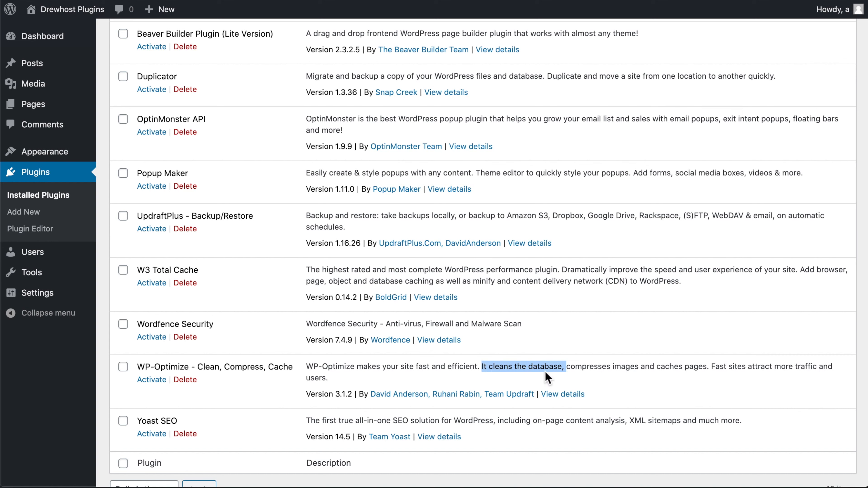
left_click(609, 377)
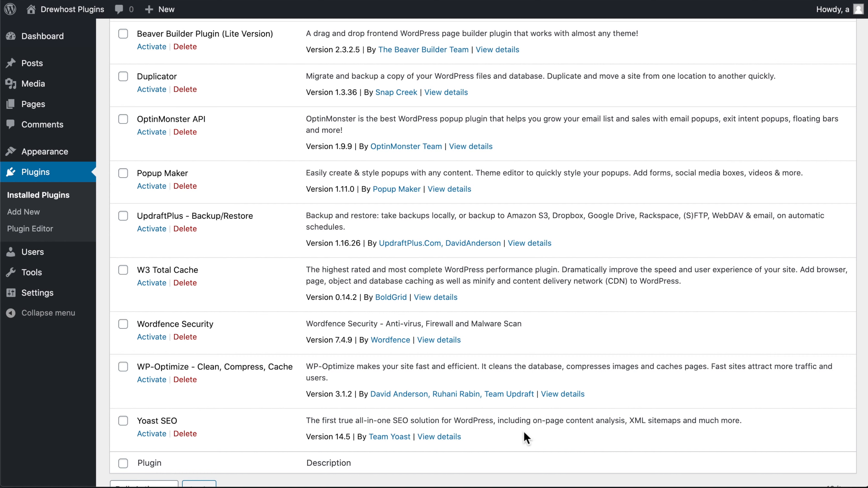
Review the Yoast SEO plugin entry, look over the Team Yoast website in a new tab, and return to the plugins list.
left_click_drag(483, 438, 134, 425)
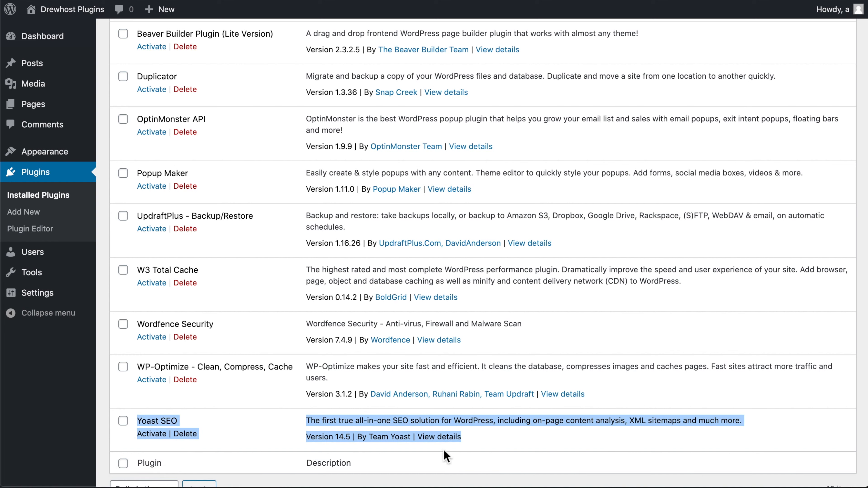
left_click(488, 444)
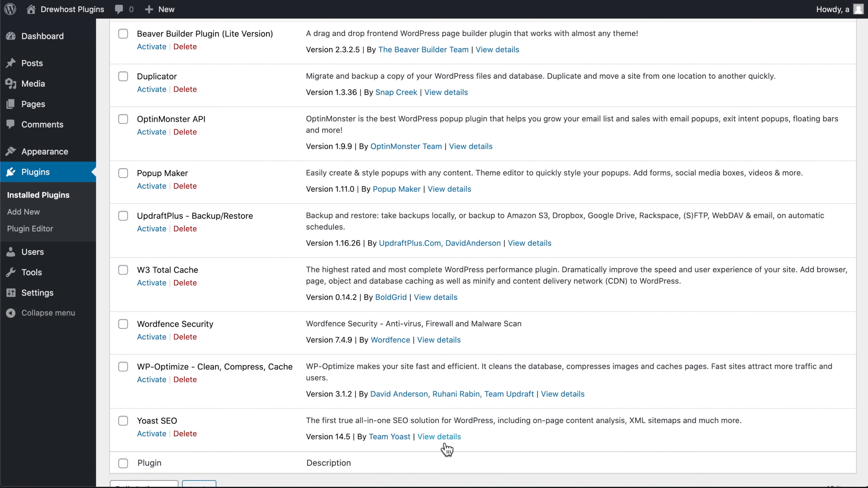
right_click(382, 441)
left_click(394, 444)
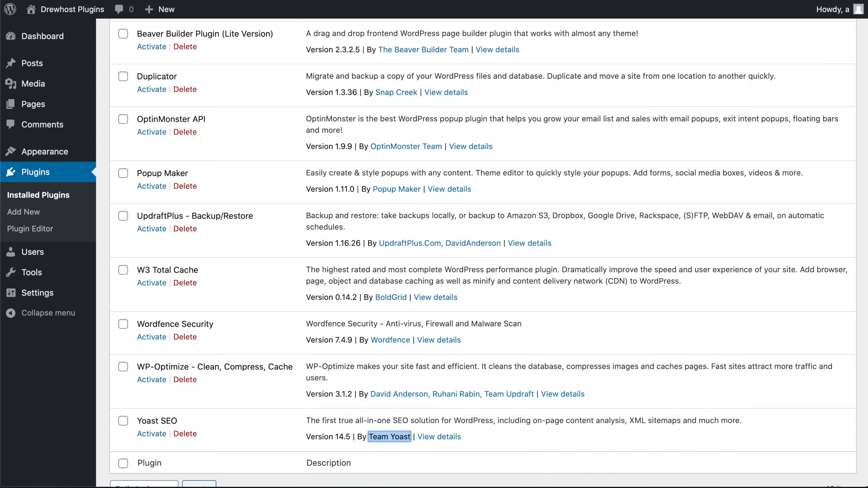
left_click(296, 0)
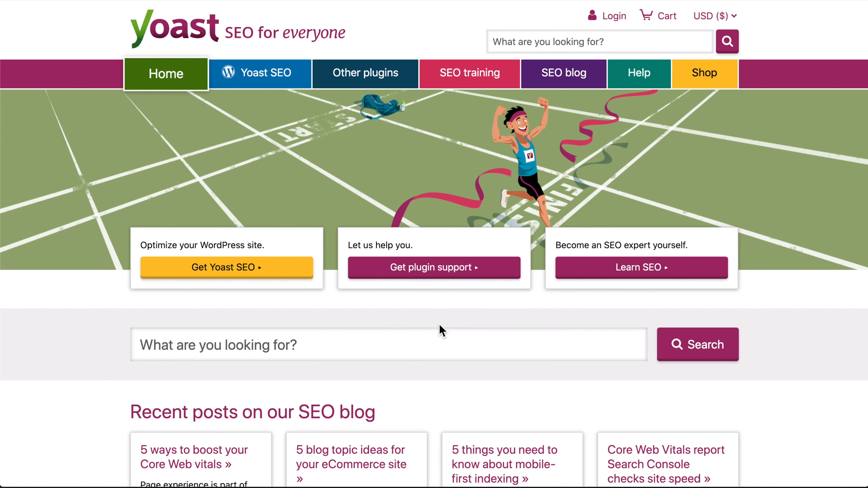
scroll(439, 325, "down", 10)
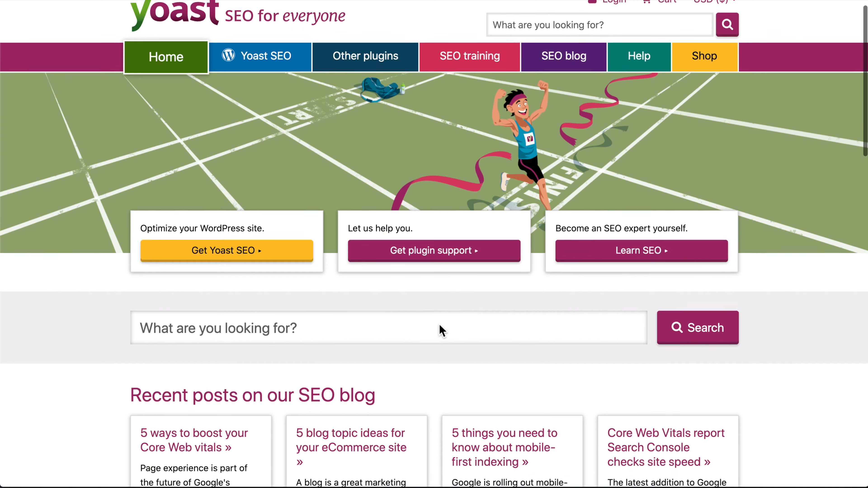
scroll(440, 325, "down", 3)
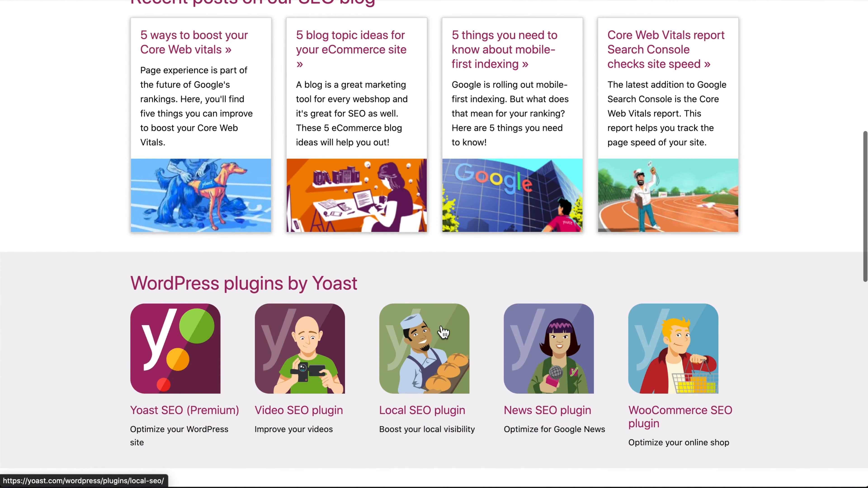
scroll(441, 330, "up", 3)
scroll(443, 331, "up", 10)
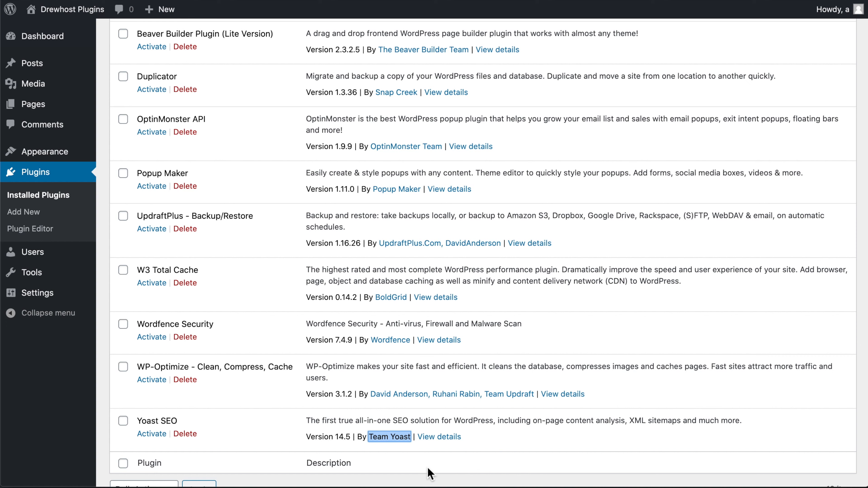
left_click(428, 468)
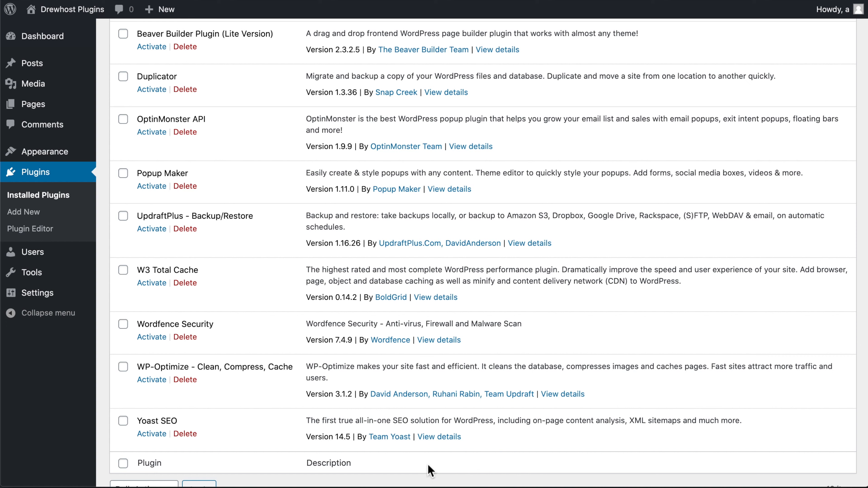
Review the W3 Total Cache entry in the installed plugins list, highlighting its description and version details.
scroll(449, 345, "up", 3)
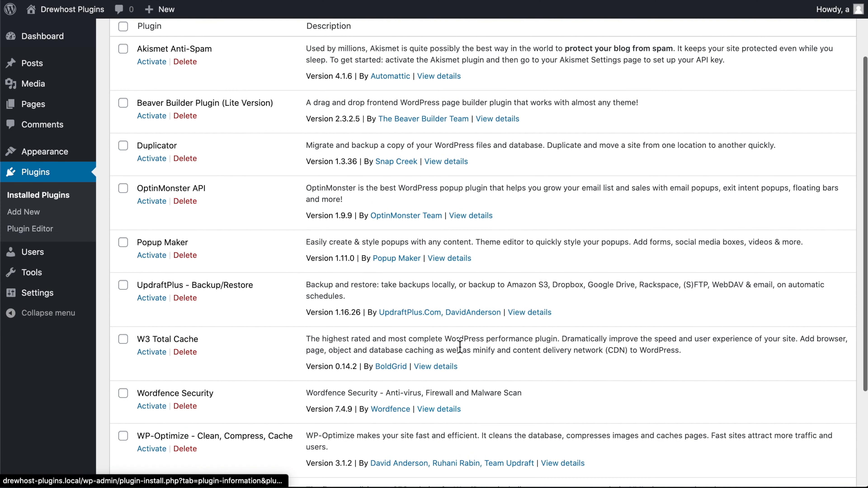
left_click_drag(528, 376, 135, 339)
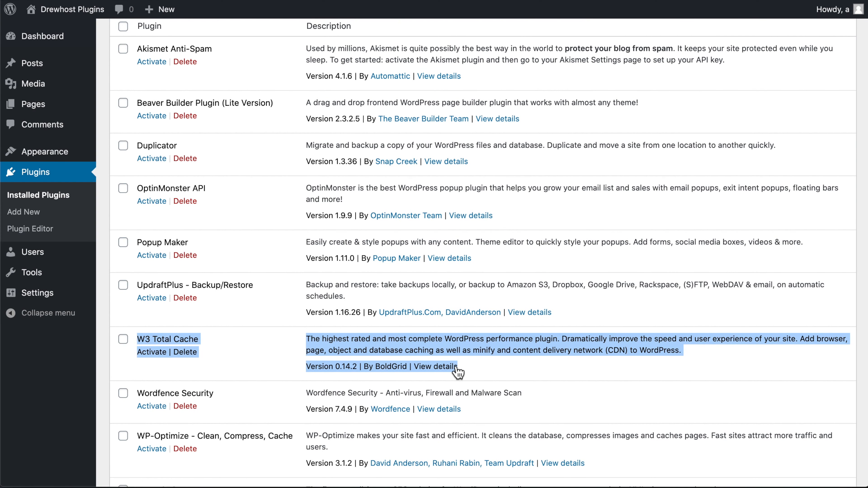
left_click(525, 356)
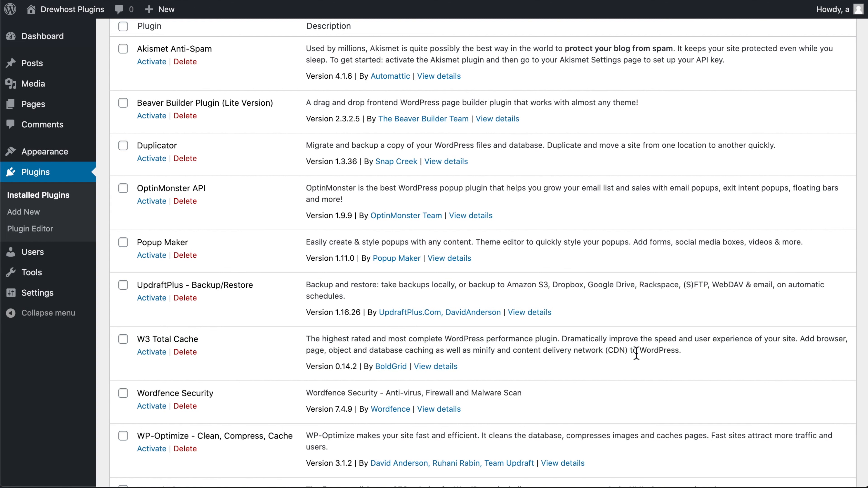
left_click_drag(689, 363, 307, 338)
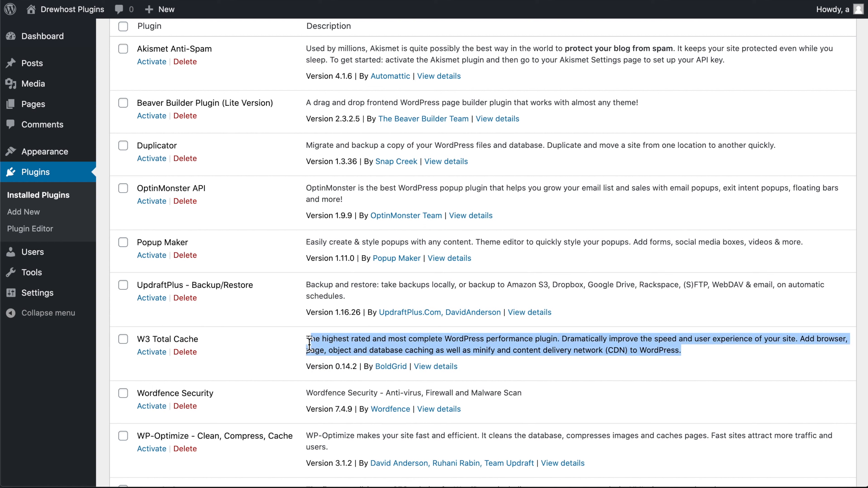
left_click(362, 342)
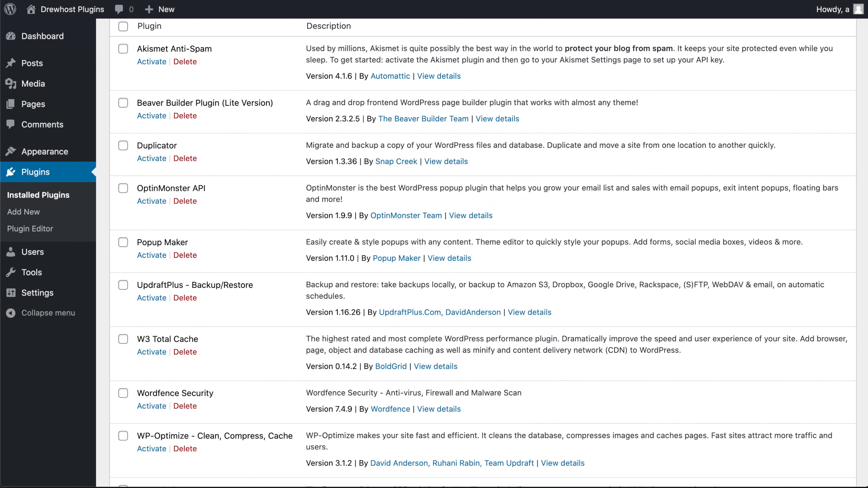
left_click_drag(460, 367, 314, 342)
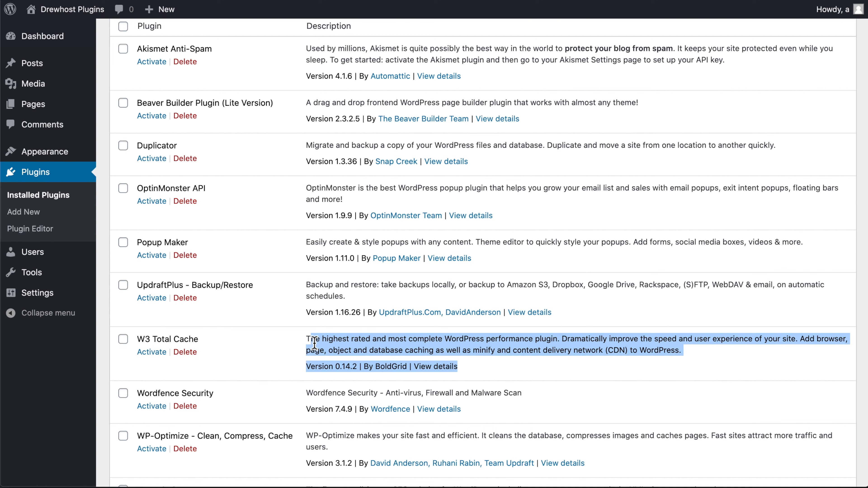
left_click(269, 364)
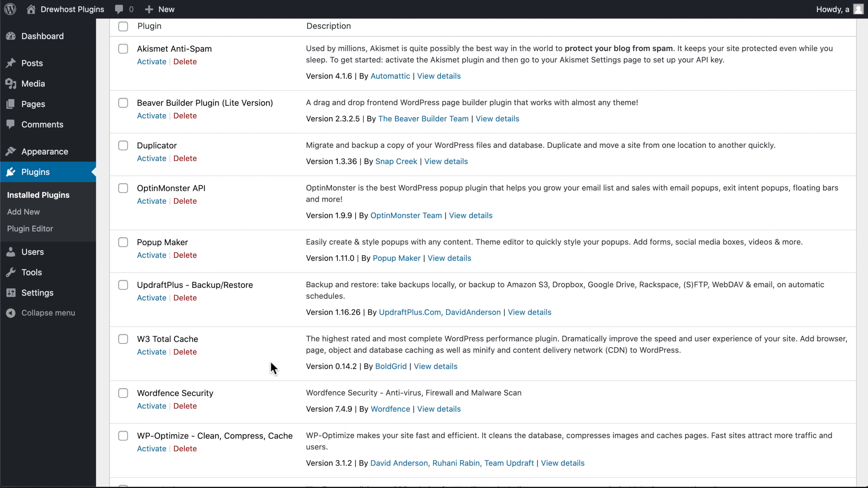
Highlight the OptinMonster API and Popup Maker entries, and look at the GetResponse homepage as the email marketing service.
scroll(375, 337, "up", 1)
scroll(375, 337, "up", 1)
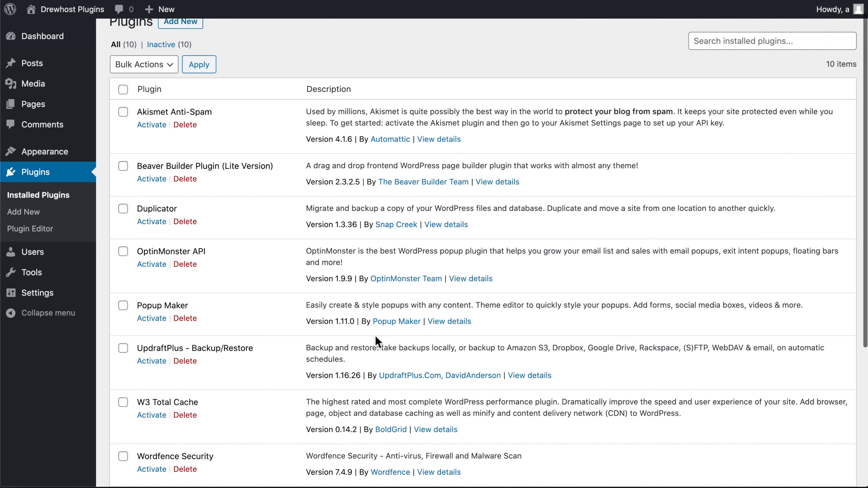
left_click_drag(502, 328, 133, 255)
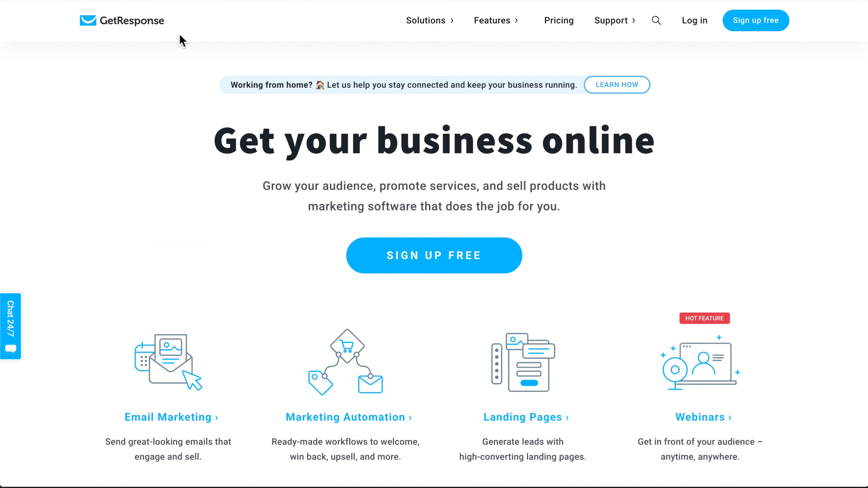
left_click_drag(184, 43, 115, 27)
left_click(356, 172)
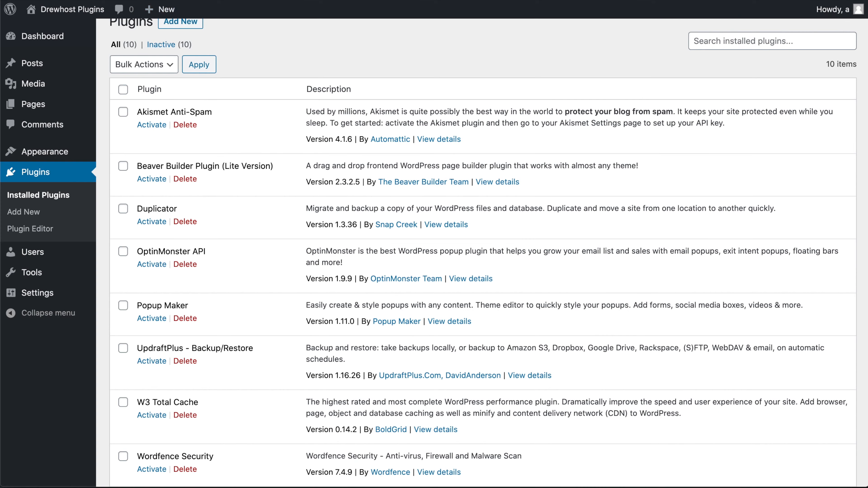
Compare the Popup Maker and OptinMonster API descriptions as popup options in the installed plugins list.
left_click_drag(506, 327, 305, 311)
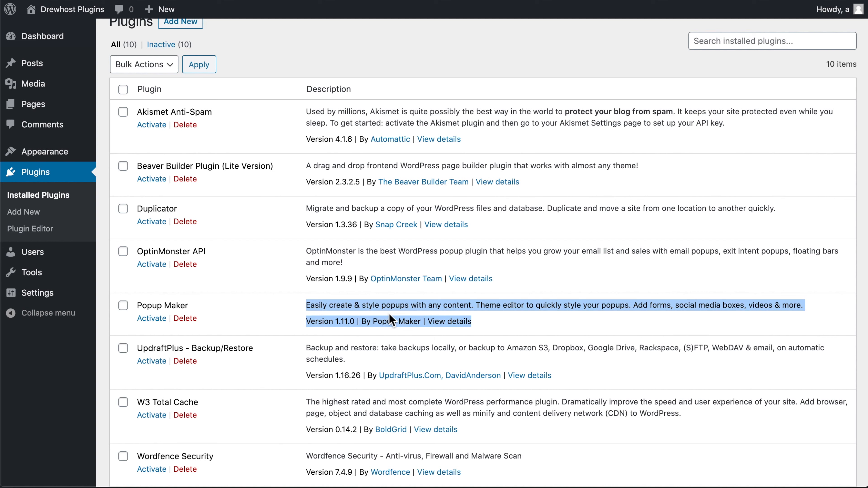
left_click(506, 324)
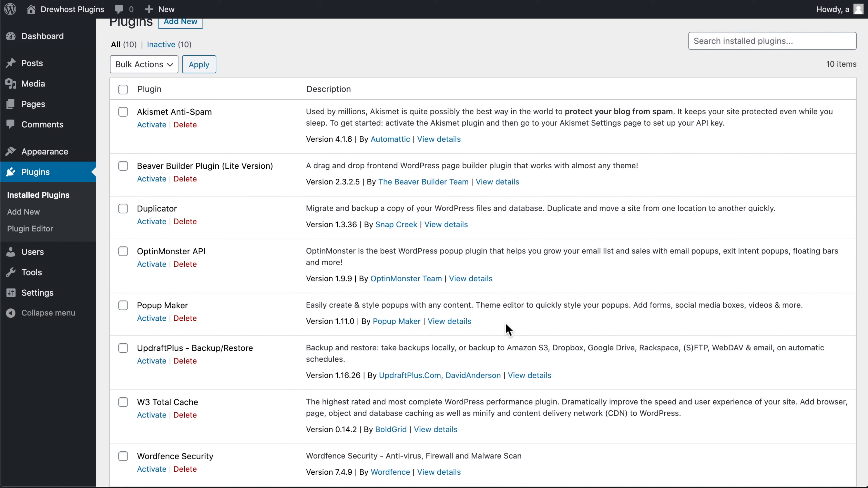
left_click_drag(512, 282, 305, 256)
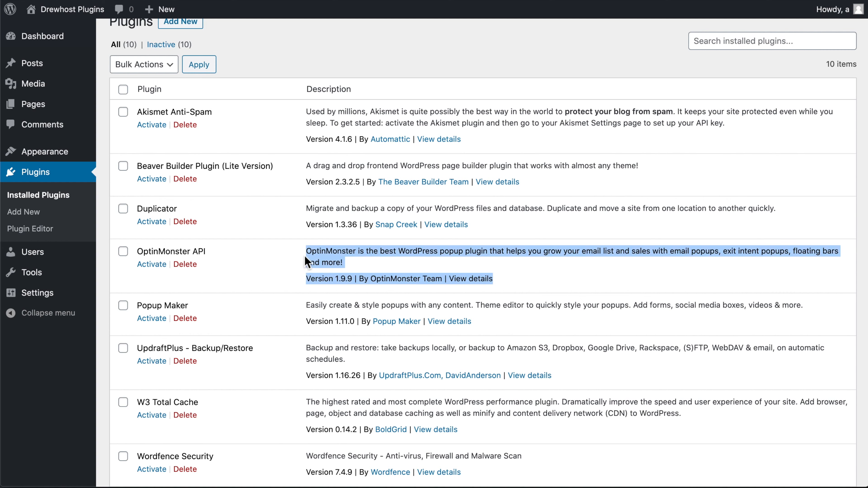
left_click(509, 278)
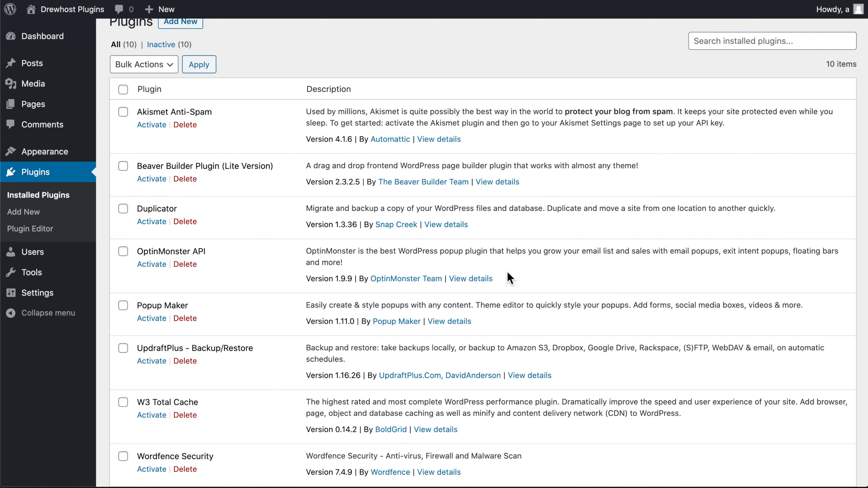
Look over the whole installed plugins list and highlight the Beaver Builder Plugin (Lite Version) description.
scroll(525, 275, "down", 6)
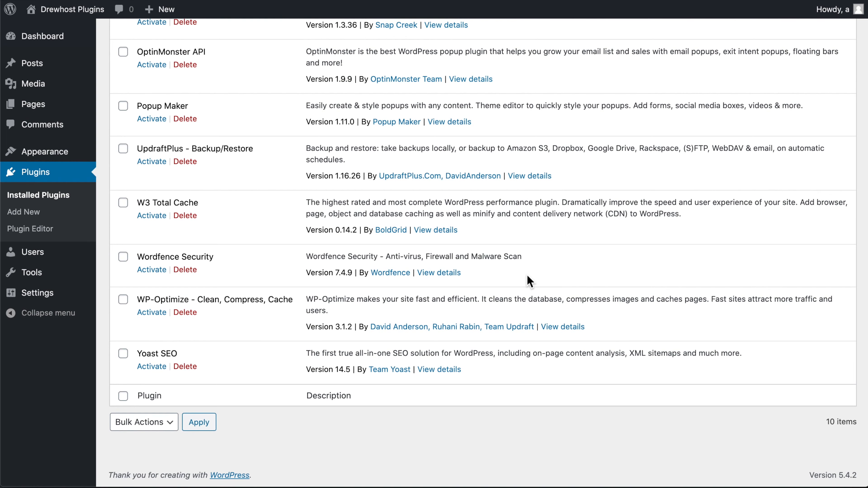
scroll(528, 277, "up", 7)
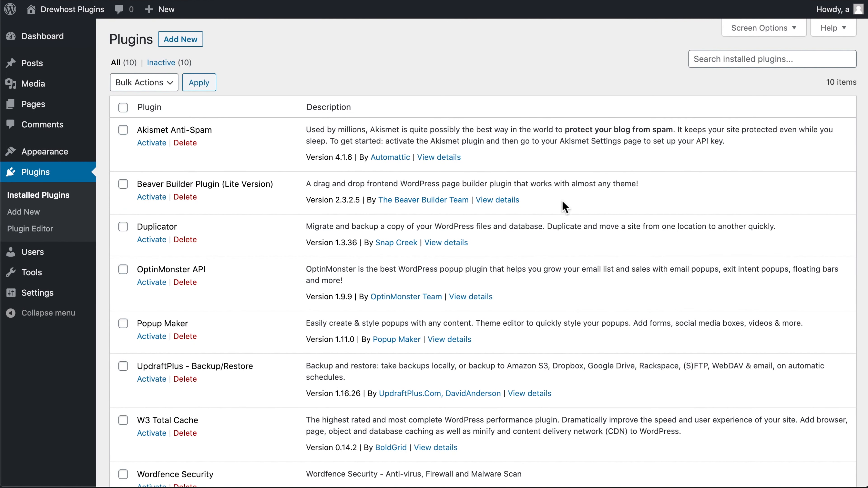
left_click_drag(564, 210, 300, 184)
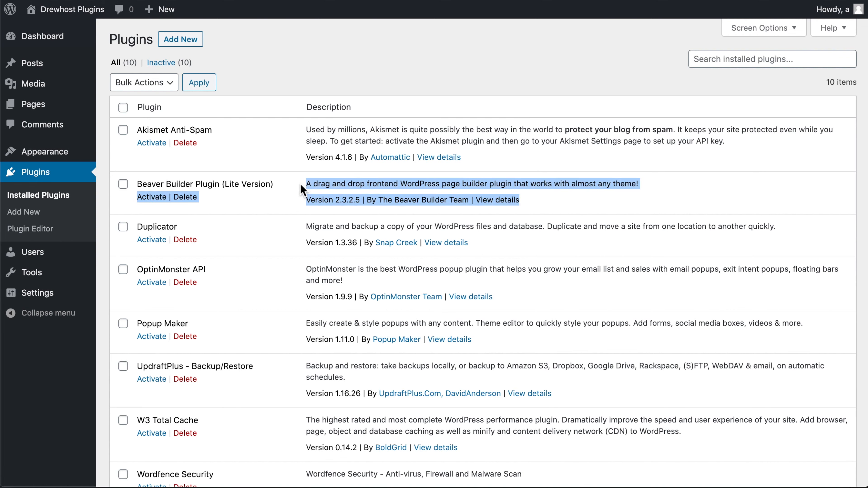
left_click(555, 205)
Highlight the Wordfence Security entry's description and return to the upper part of the installed plugins list.
scroll(556, 209, "down", 5)
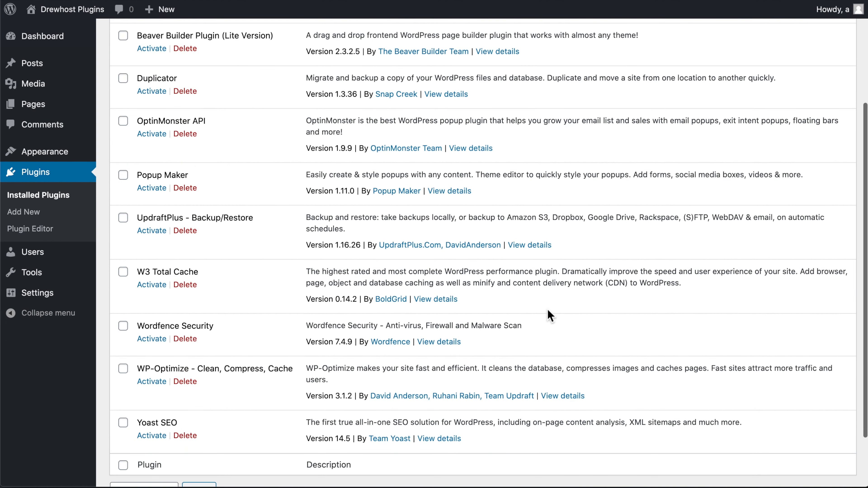
left_click_drag(535, 346, 295, 327)
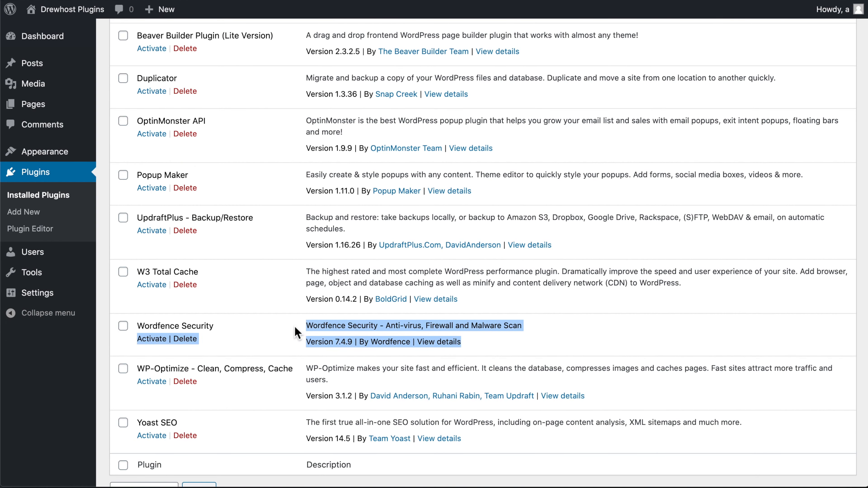
left_click(541, 329)
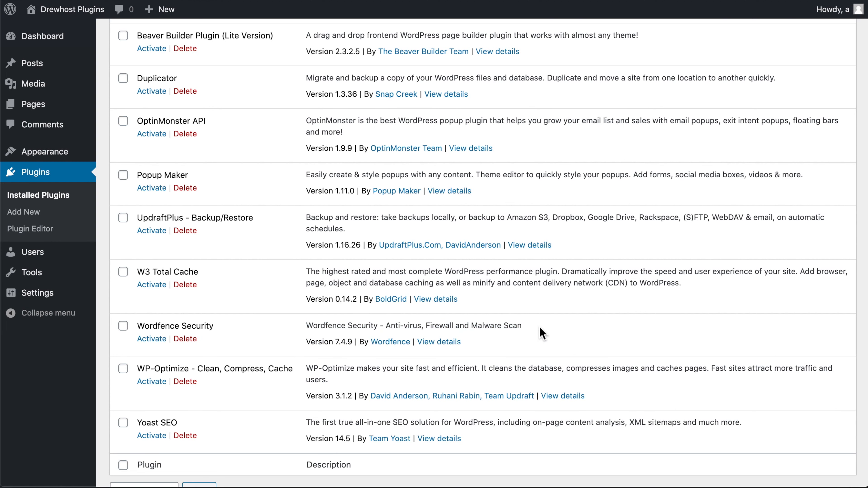
scroll(543, 334, "up", 5)
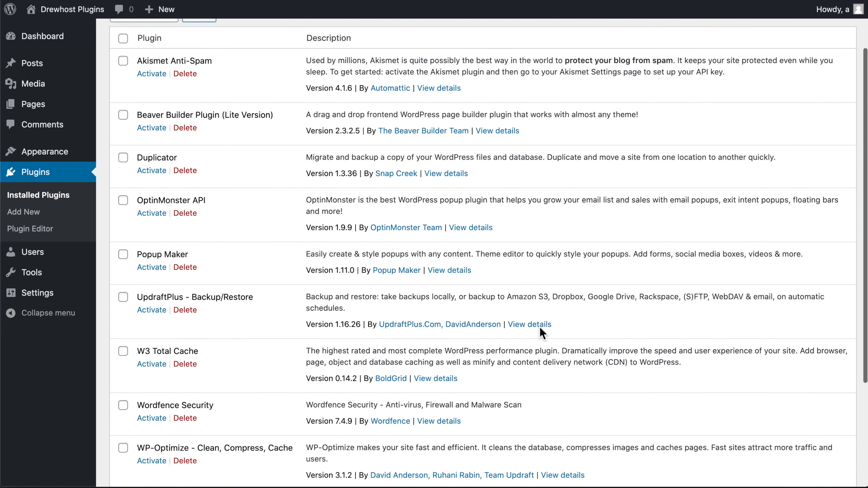